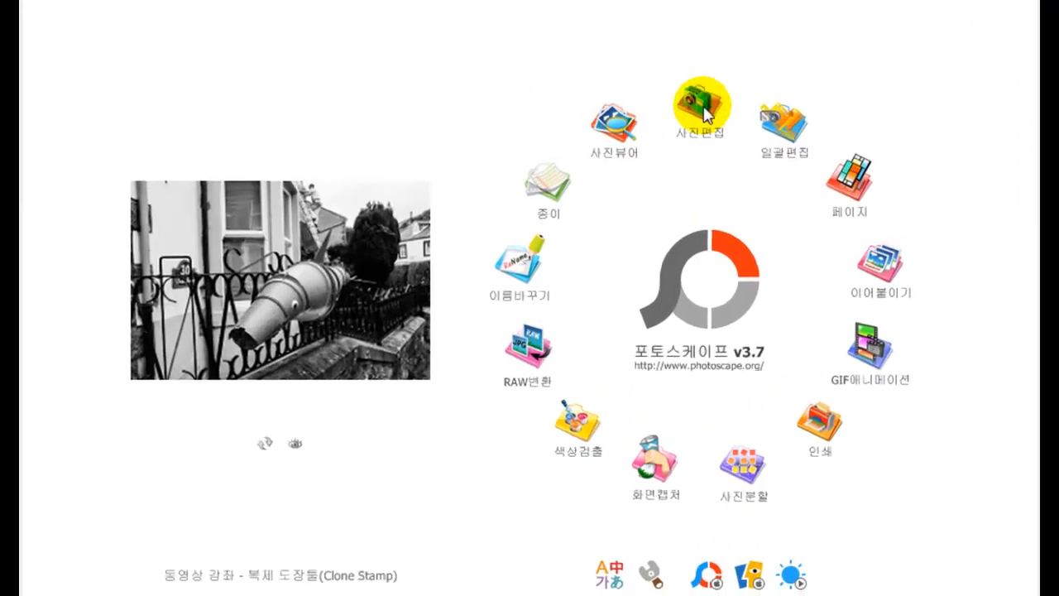
- Open the photo editor and show the 하니리 folder's thumbnails
{"action": "left_click", "coordinate": [663, 132]}
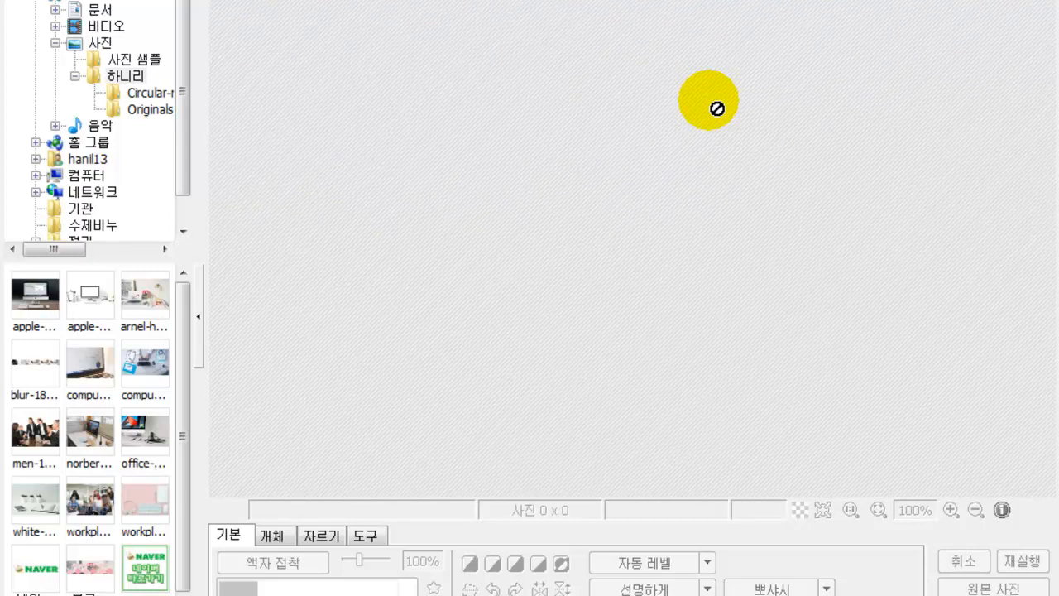
{"action": "left_click_drag", "start_coordinate": [184, 174], "coordinate": [170, 76]}
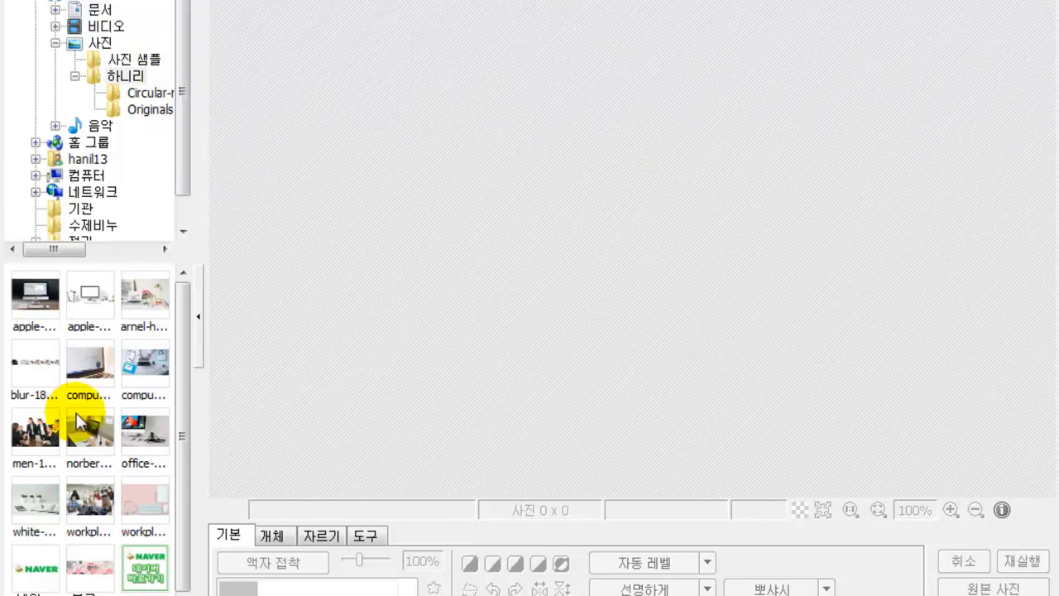
- Load arnel-hasanovic-375269-unsplash.jpg onto the editing canvas
{"action": "left_click", "coordinate": [147, 297]}
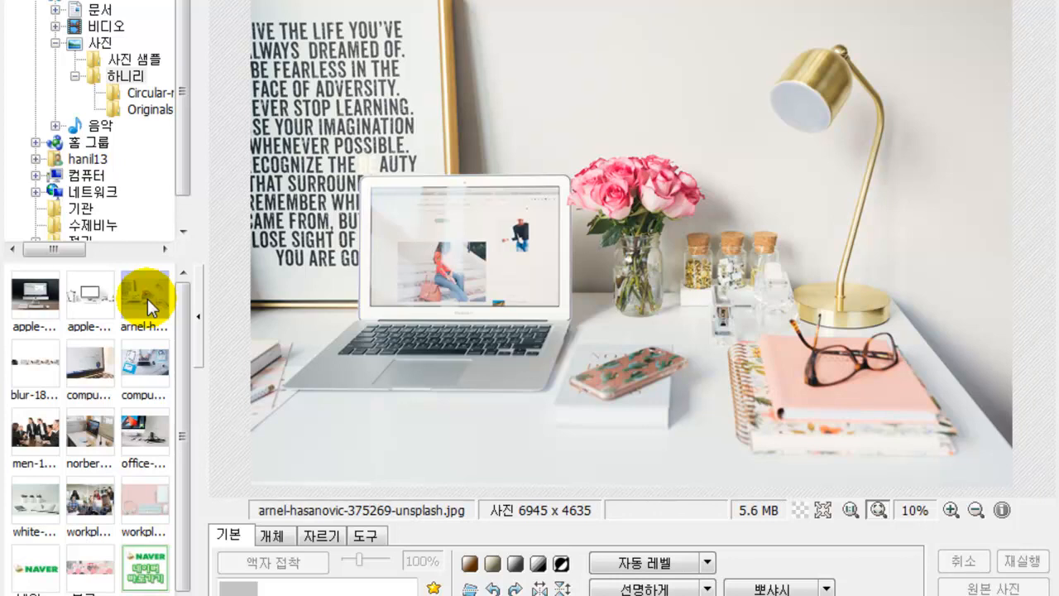
- View the 6945 × 4635 photo at 1:1, fit it to screen, then bring up 크기조절
{"action": "left_click", "coordinate": [849, 510]}
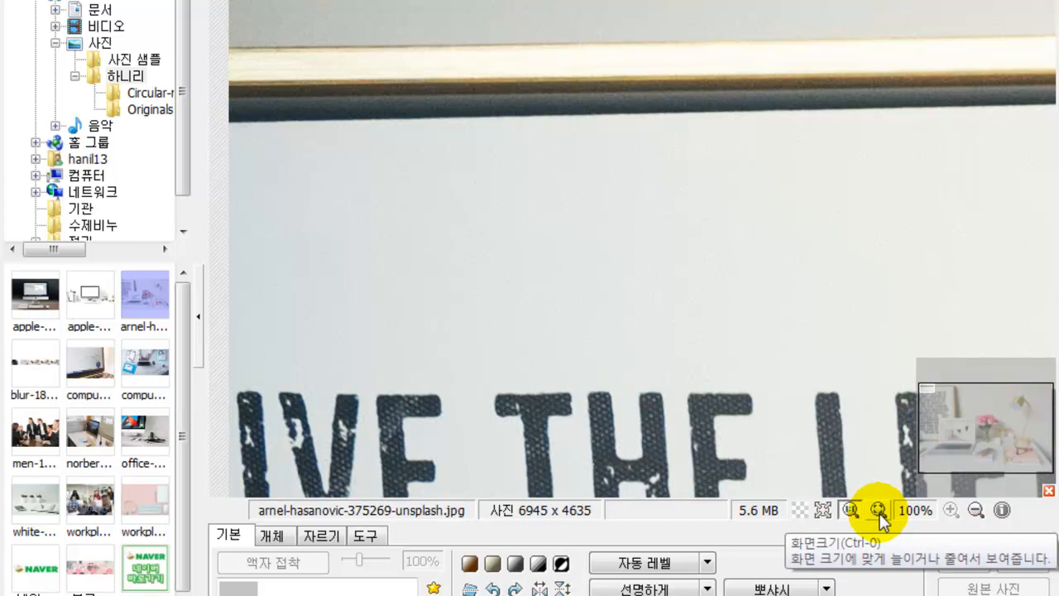
{"action": "left_click", "coordinate": [880, 519]}
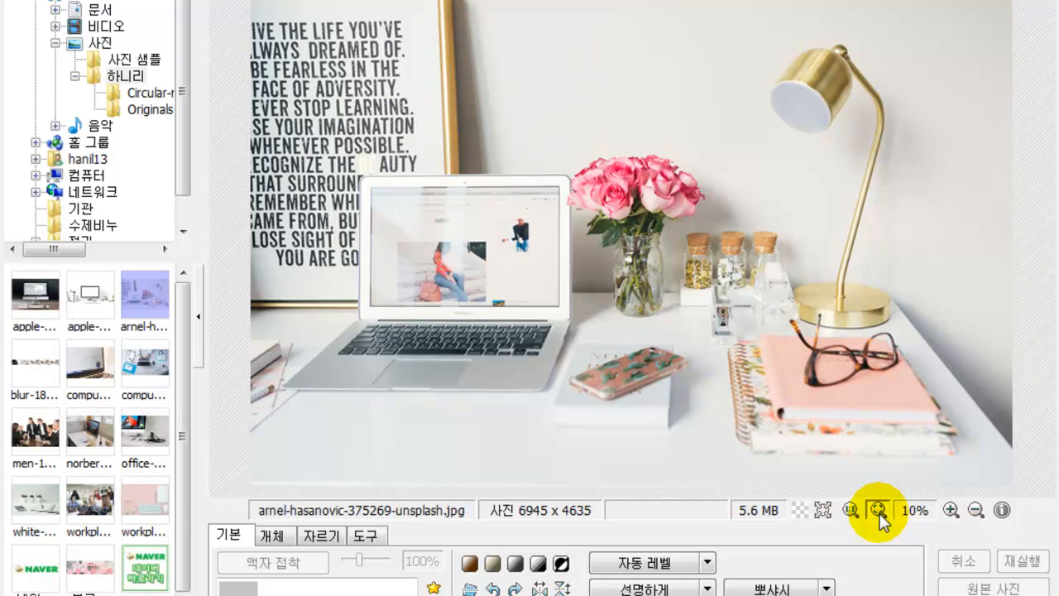
{"action": "left_click", "coordinate": [510, 595]}
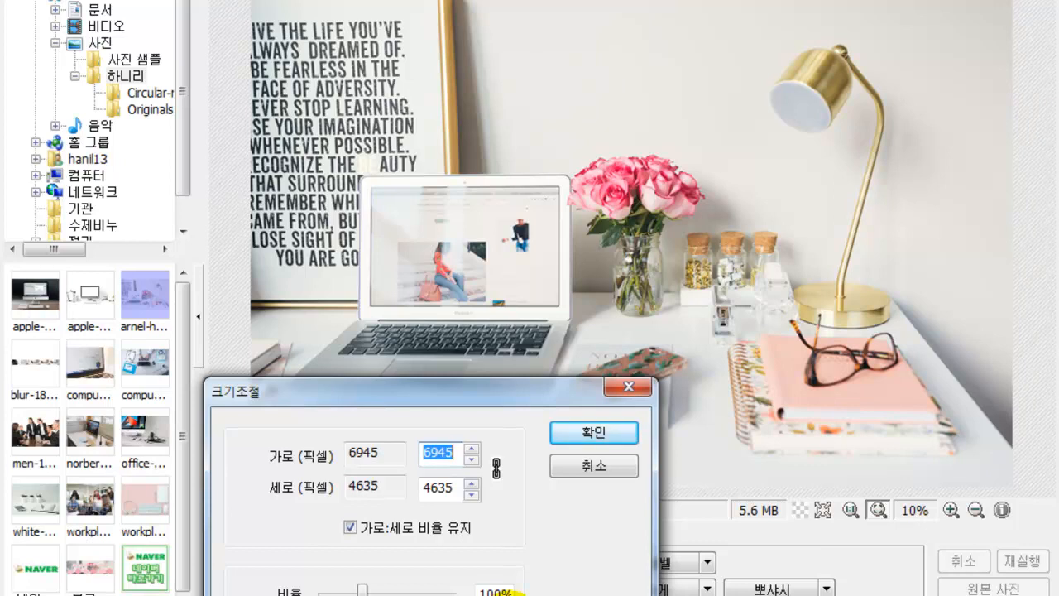
- Resize the photo to 800 wide, then to 500 × 334 pixels, keeping proportions
{"action": "type", "text": "800"}
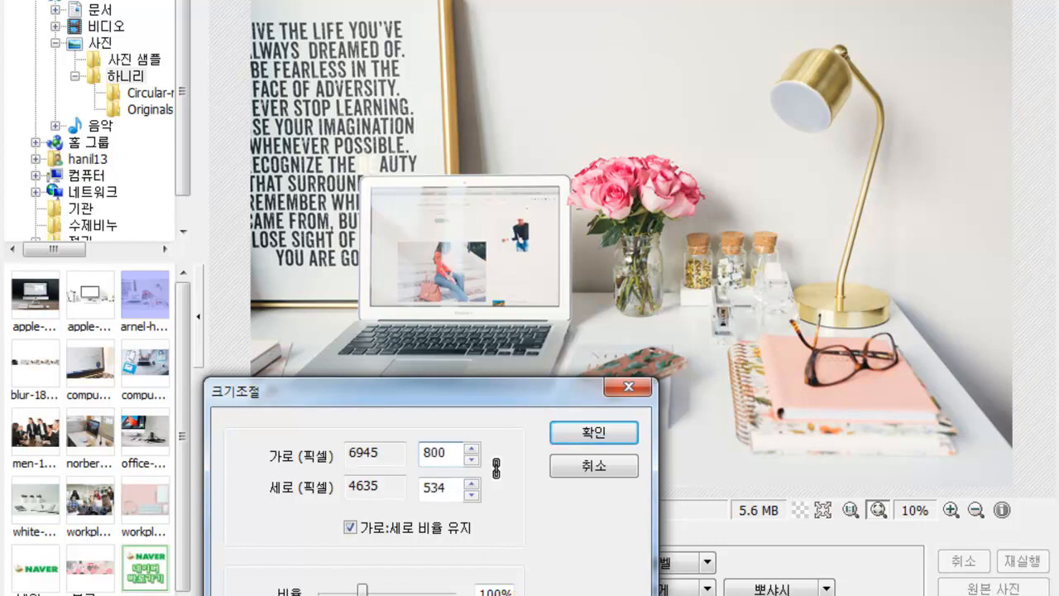
{"action": "key", "text": "Return"}
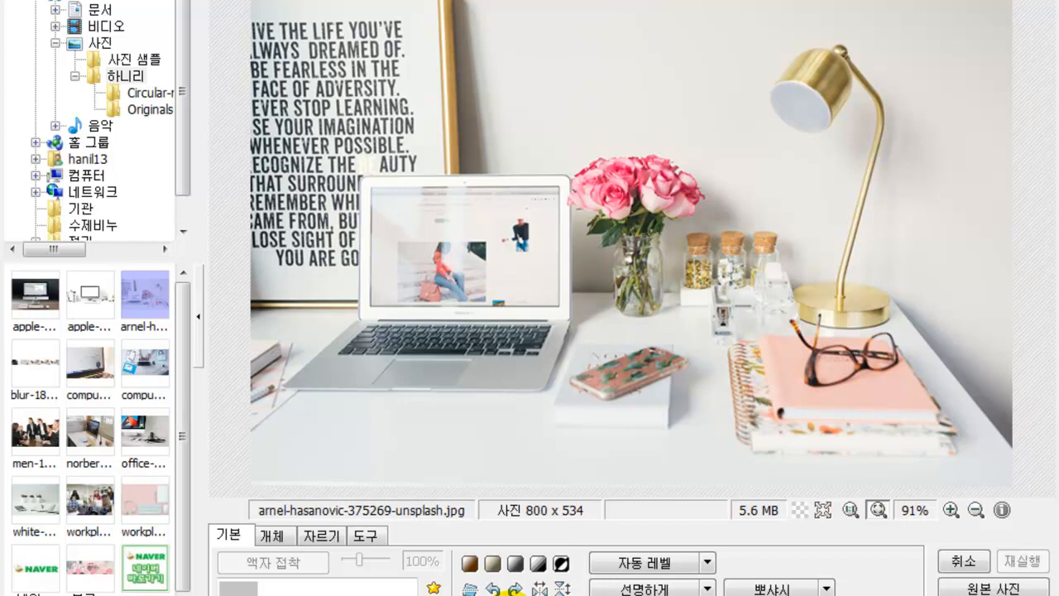
{"action": "left_click", "coordinate": [506, 594]}
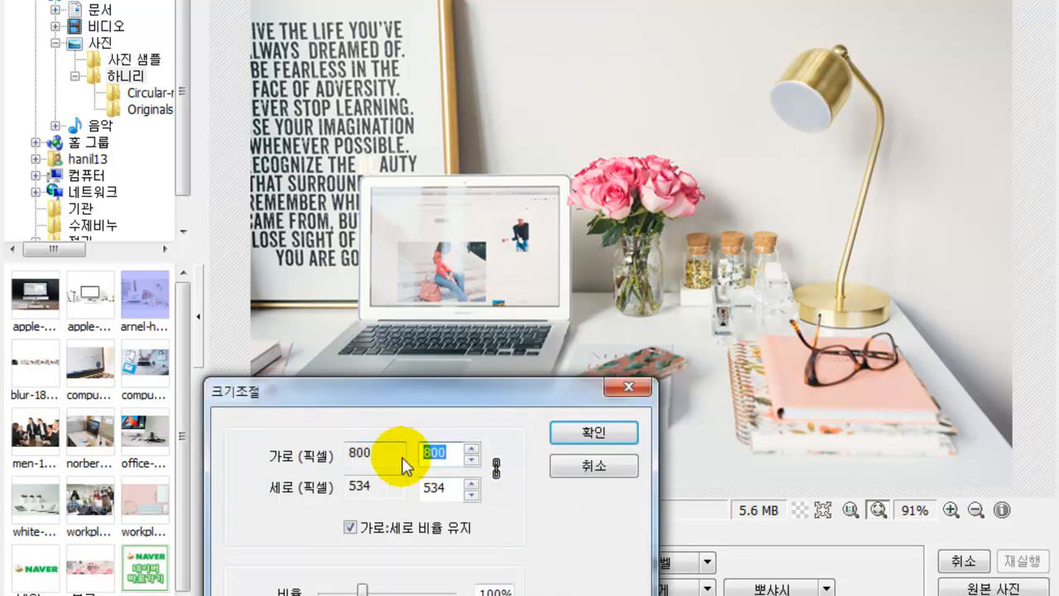
{"action": "type", "text": "500"}
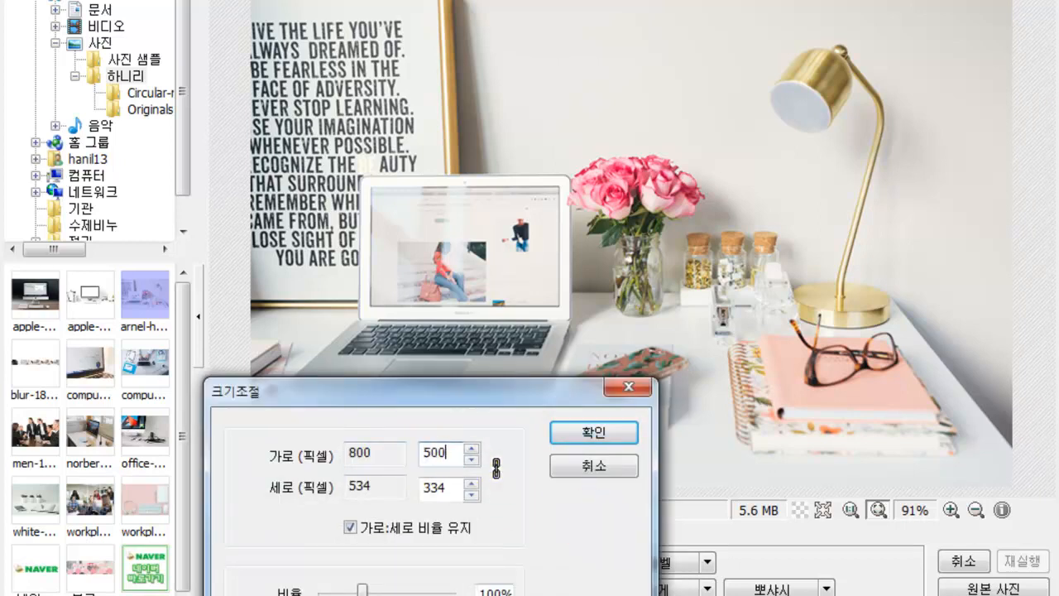
{"action": "left_click", "coordinate": [584, 441]}
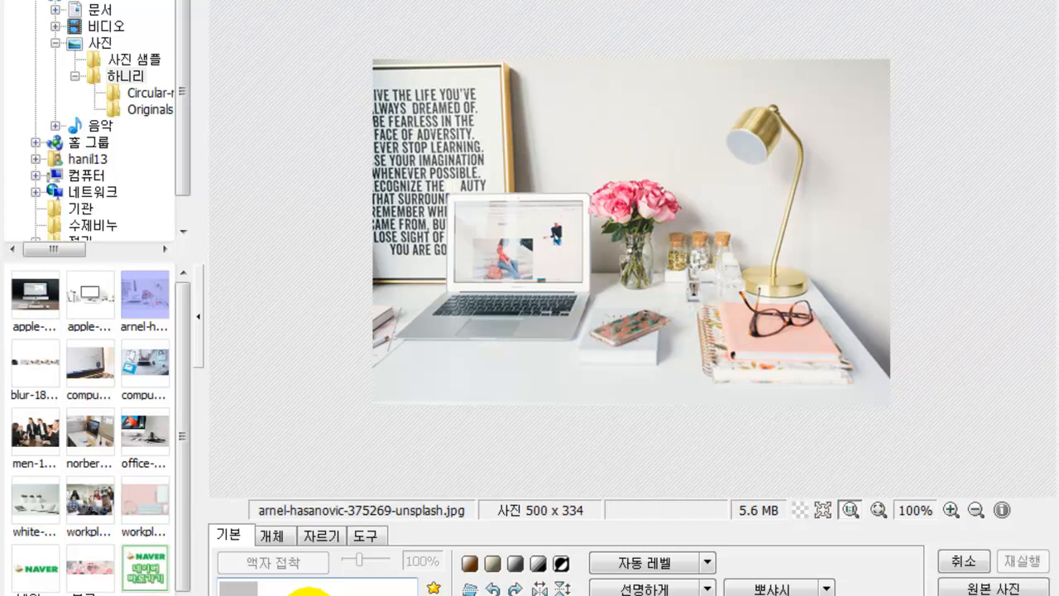
- Apply the 노트 09 punched-hole frame to the photo
{"action": "left_click", "coordinate": [408, 586]}
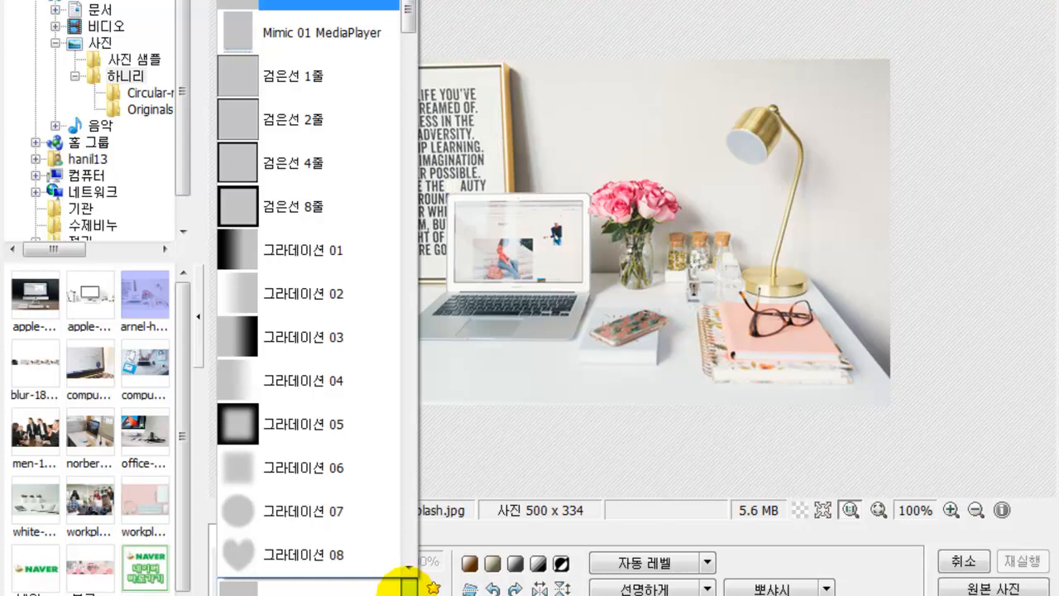
{"action": "scroll", "coordinate": [292, 427], "scroll_direction": "down", "scroll_amount": 3}
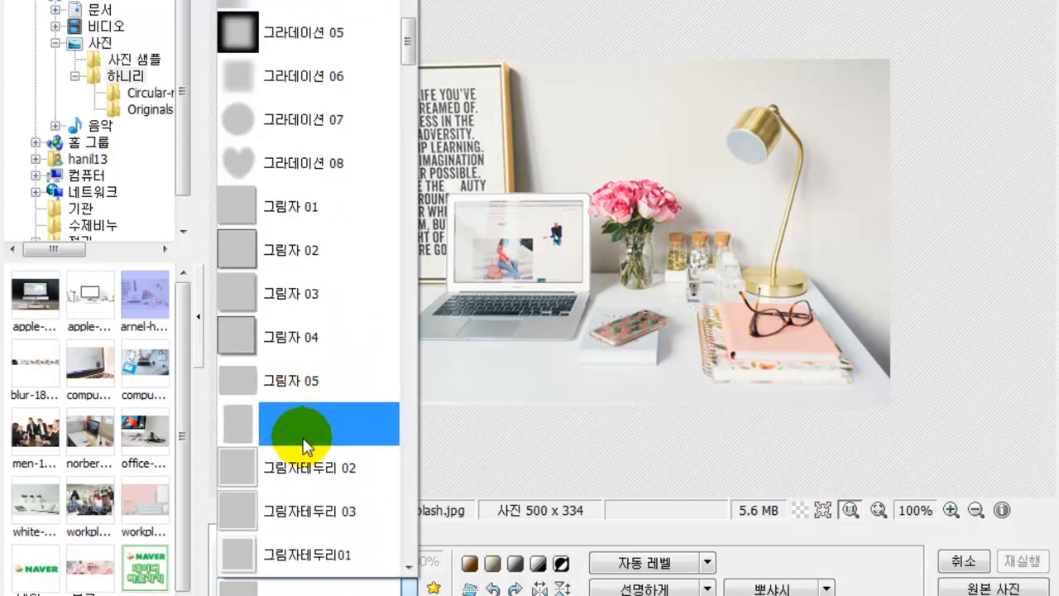
{"action": "scroll", "coordinate": [306, 427], "scroll_direction": "down", "scroll_amount": 3}
{"action": "scroll", "coordinate": [302, 450], "scroll_direction": "down", "scroll_amount": 2}
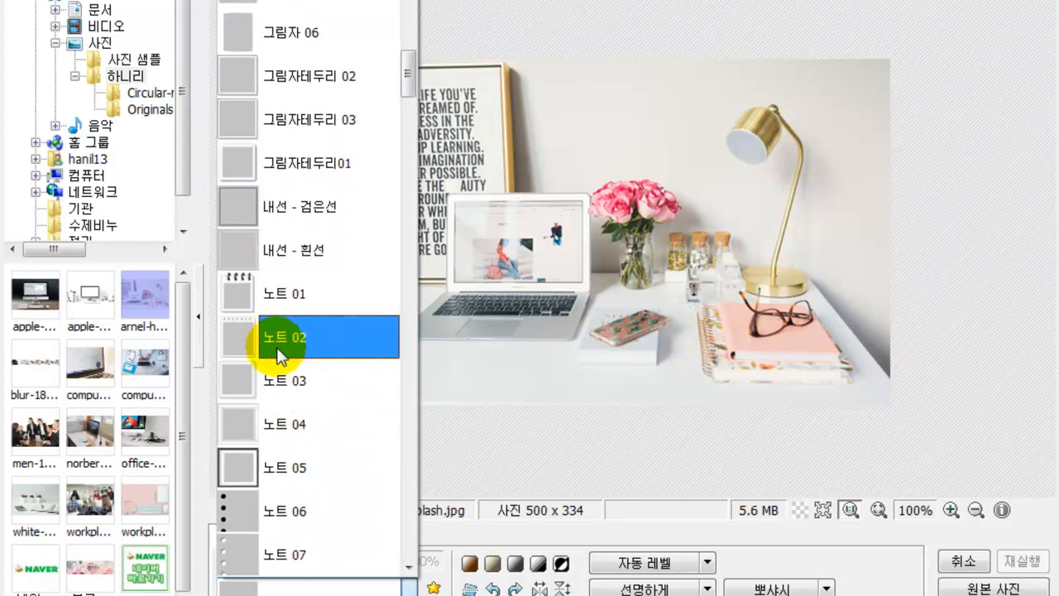
{"action": "scroll", "coordinate": [273, 475], "scroll_direction": "down", "scroll_amount": 3}
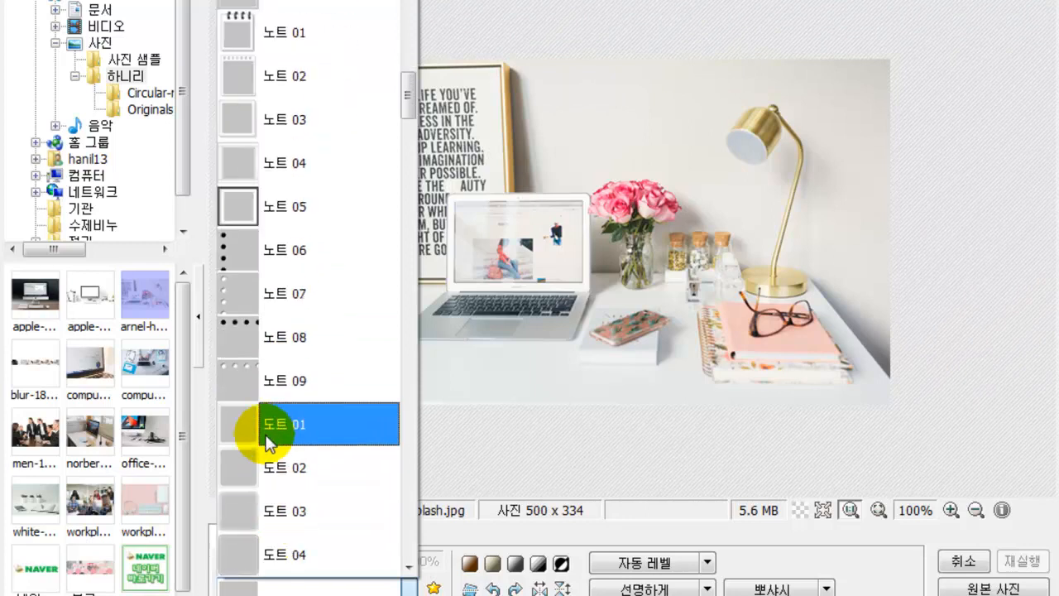
{"action": "left_click", "coordinate": [273, 384]}
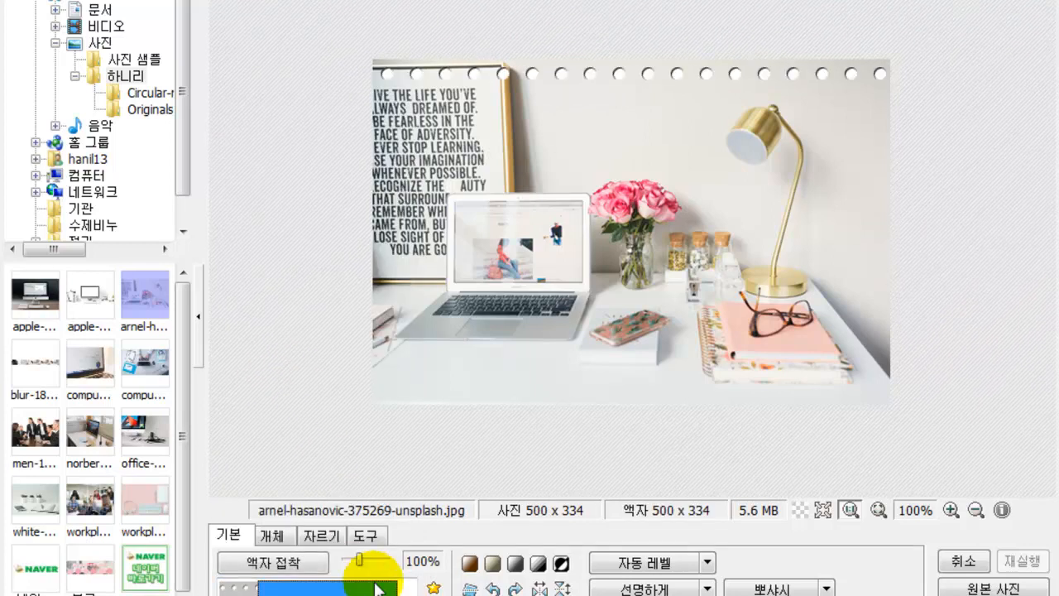
- Switch to the 우표 02 stamp-edge frame and scale it to 50%
{"action": "left_click", "coordinate": [407, 589]}
{"action": "scroll", "coordinate": [346, 459], "scroll_direction": "down", "scroll_amount": 4}
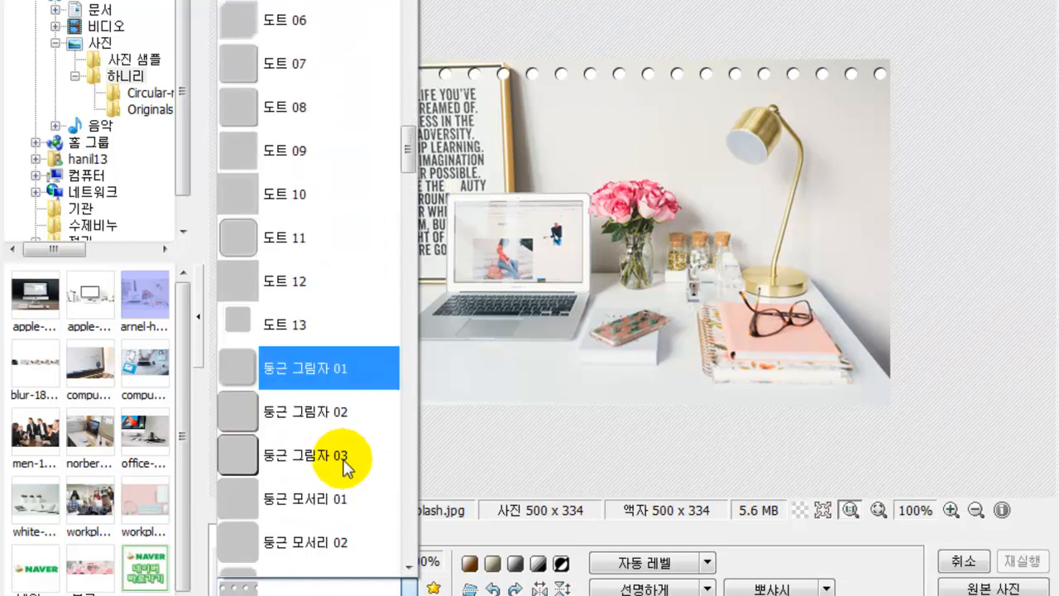
{"action": "scroll", "coordinate": [331, 476], "scroll_direction": "down", "scroll_amount": 8}
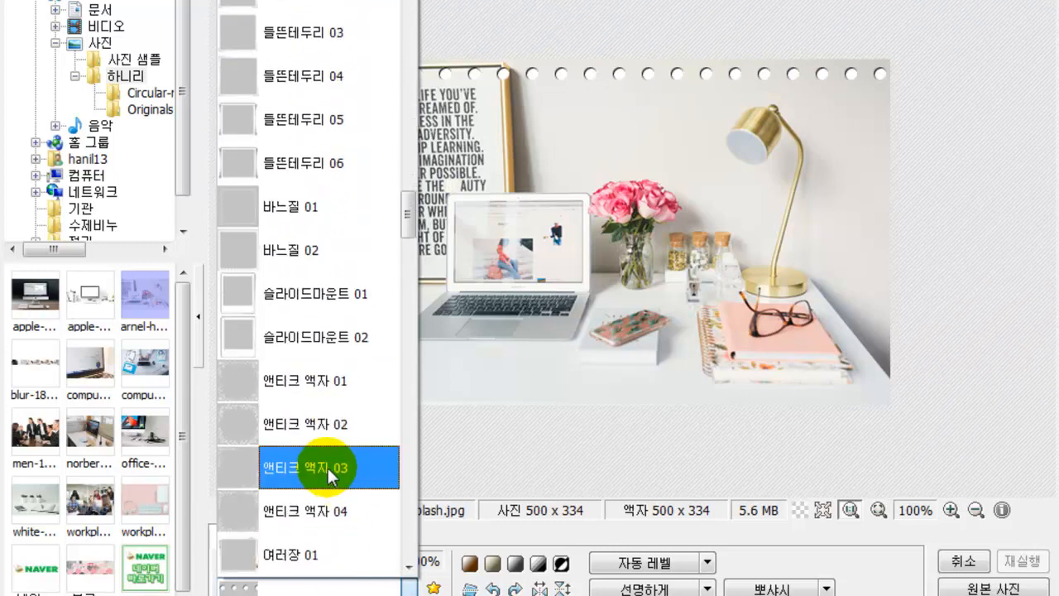
{"action": "scroll", "coordinate": [294, 435], "scroll_direction": "down", "scroll_amount": 8}
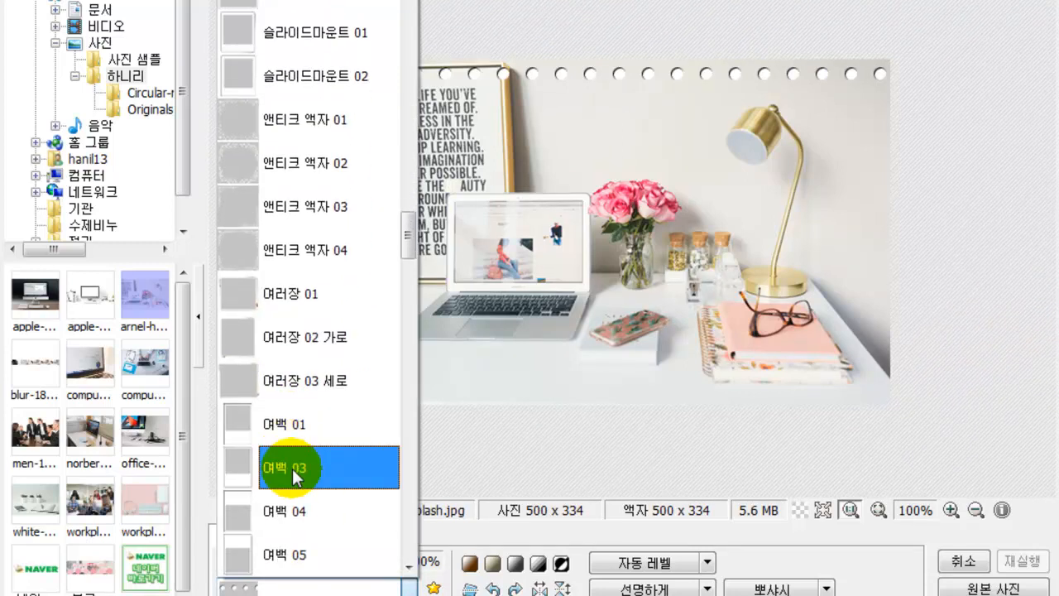
{"action": "scroll", "coordinate": [291, 446], "scroll_direction": "down", "scroll_amount": 6}
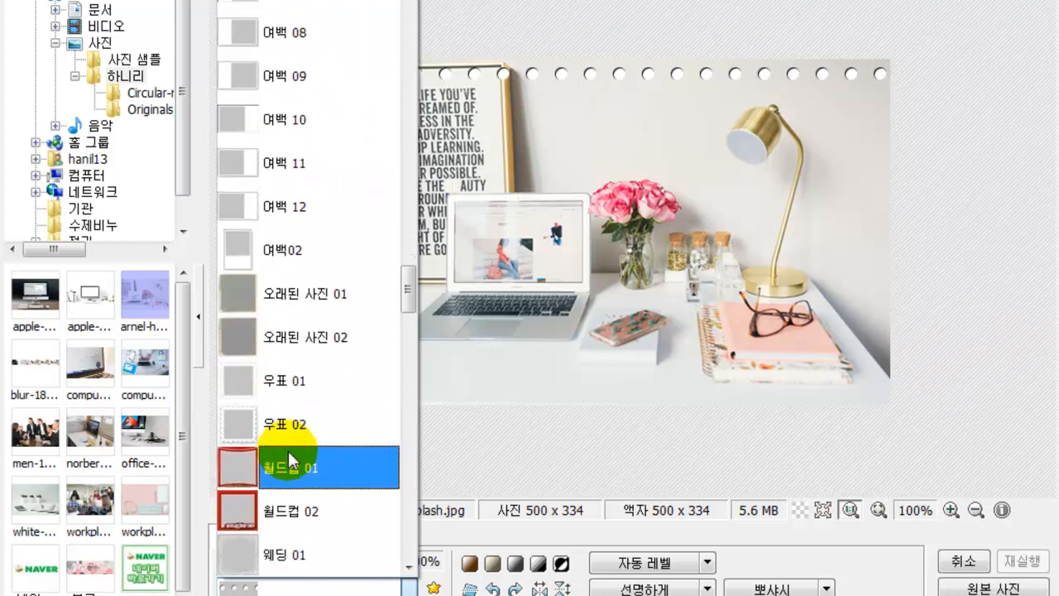
{"action": "left_click", "coordinate": [281, 419]}
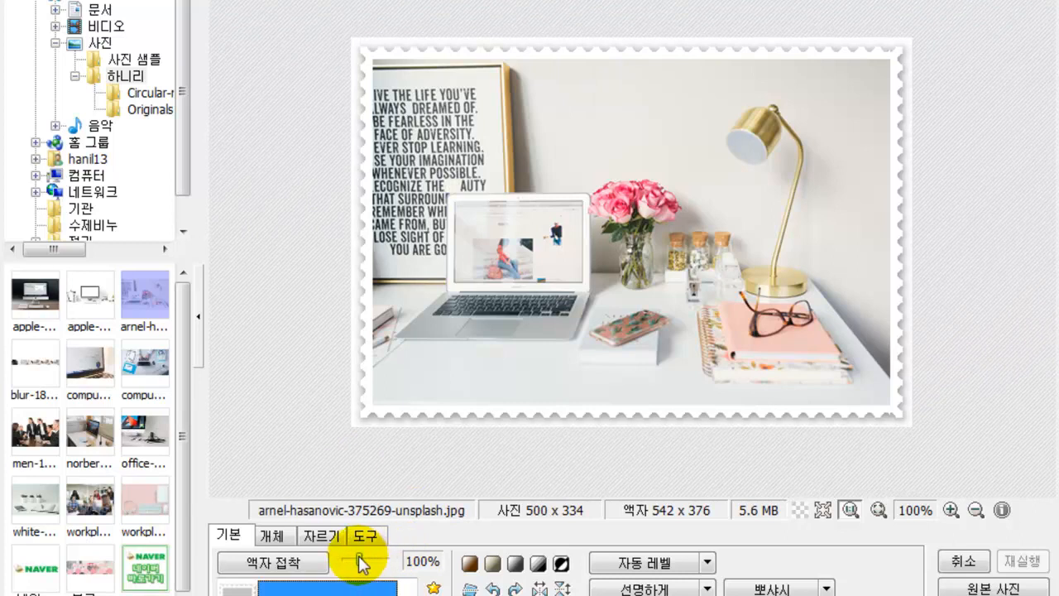
{"action": "mouse_move", "coordinate": [360, 564]}
{"action": "left_mouse_down"}
{"action": "mouse_move", "coordinate": [381, 563]}
{"action": "mouse_move", "coordinate": [357, 555]}
{"action": "mouse_move", "coordinate": [346, 565]}
{"action": "mouse_move", "coordinate": [356, 569]}
{"action": "left_mouse_up"}
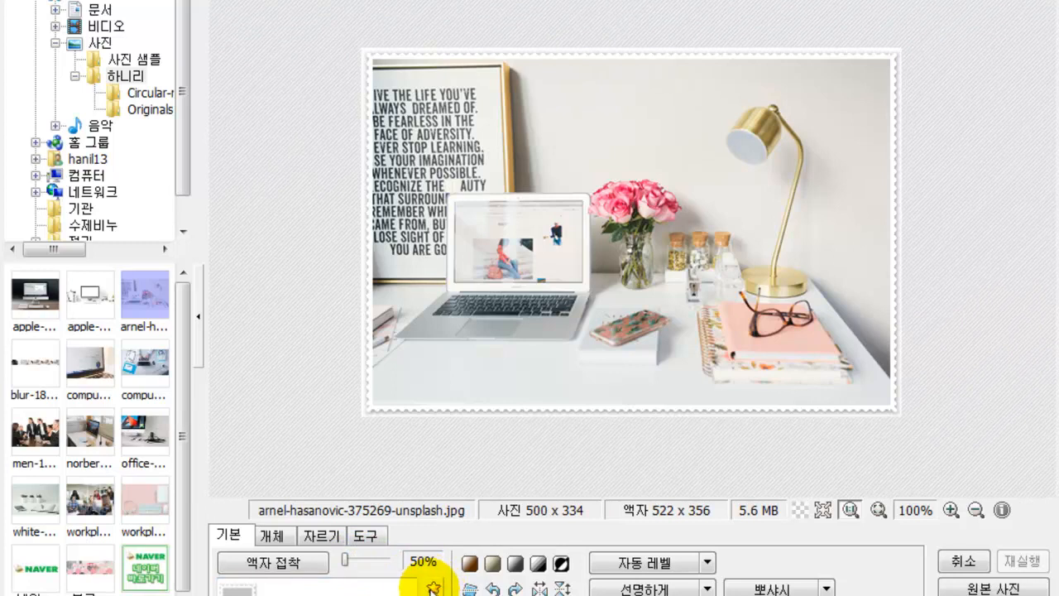
- Add the 우표 02 stamp frame to the frame favourites
{"action": "left_click", "coordinate": [432, 588]}
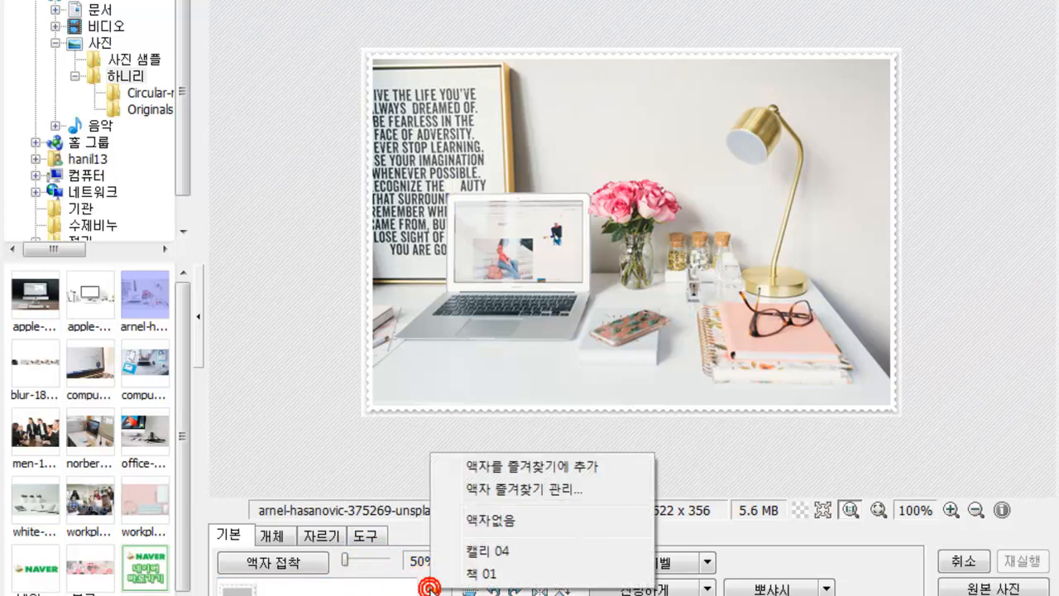
{"action": "left_click", "coordinate": [476, 466]}
{"action": "left_click", "coordinate": [581, 365]}
- Try the 책 01 open-book frame on the photo
{"action": "left_click", "coordinate": [433, 588]}
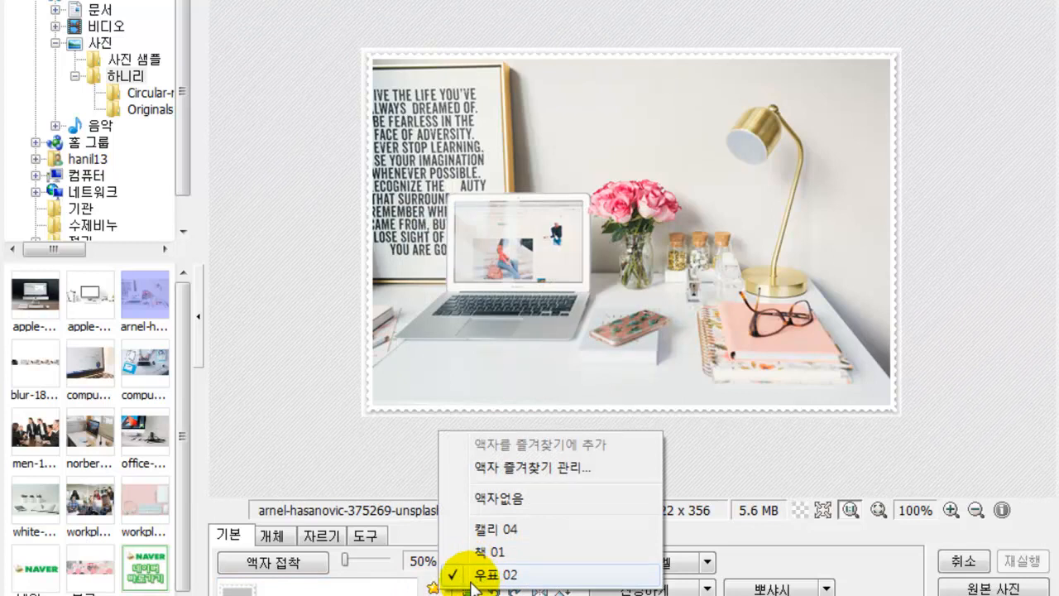
{"action": "left_click", "coordinate": [395, 566]}
{"action": "scroll", "coordinate": [347, 433], "scroll_direction": "down", "scroll_amount": 8}
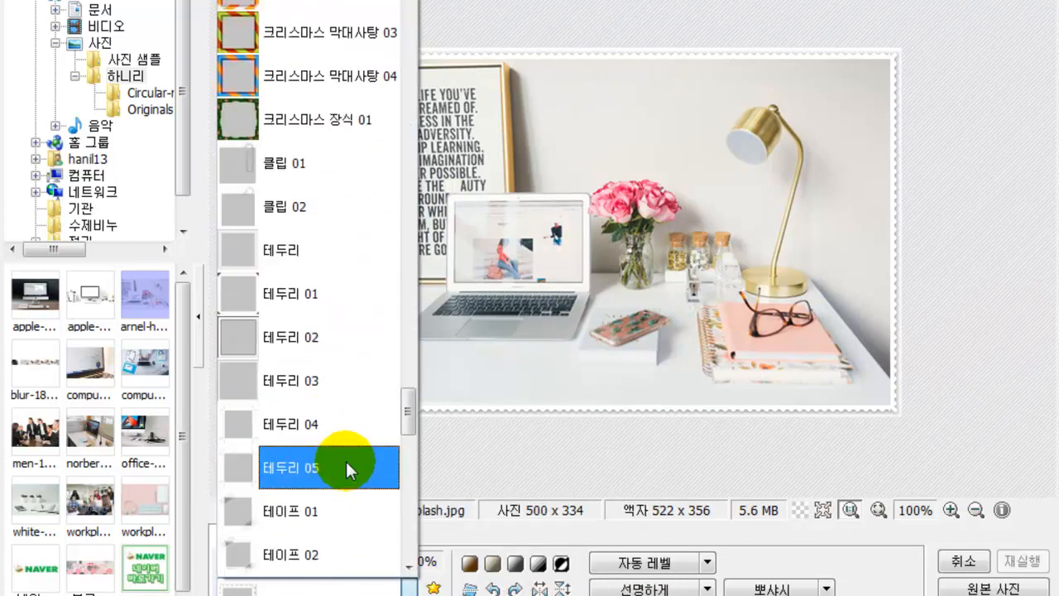
{"action": "left_click_drag", "start_coordinate": [406, 398], "coordinate": [366, 301]}
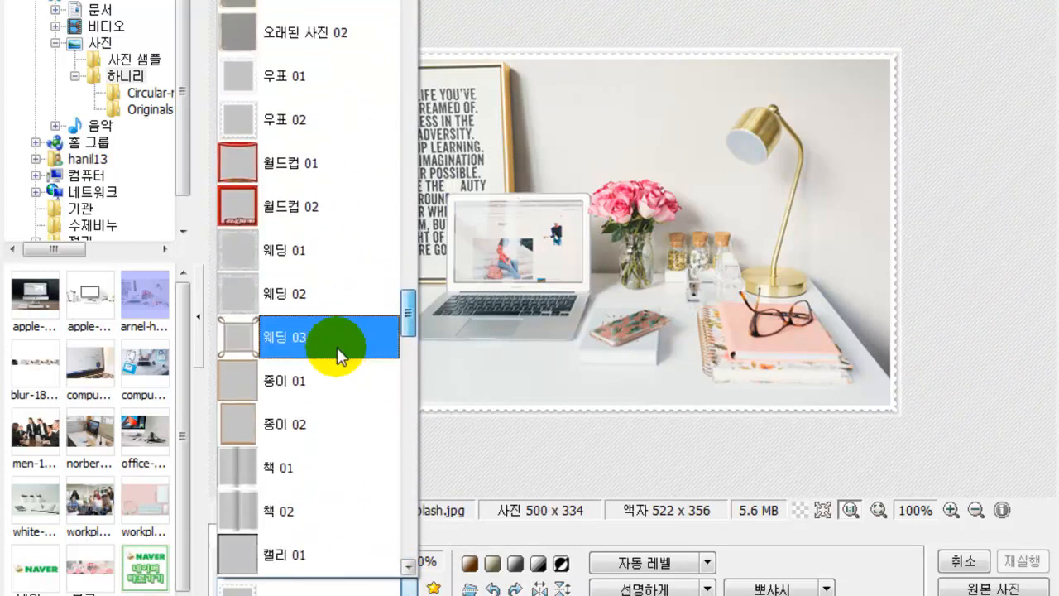
{"action": "left_click", "coordinate": [273, 464]}
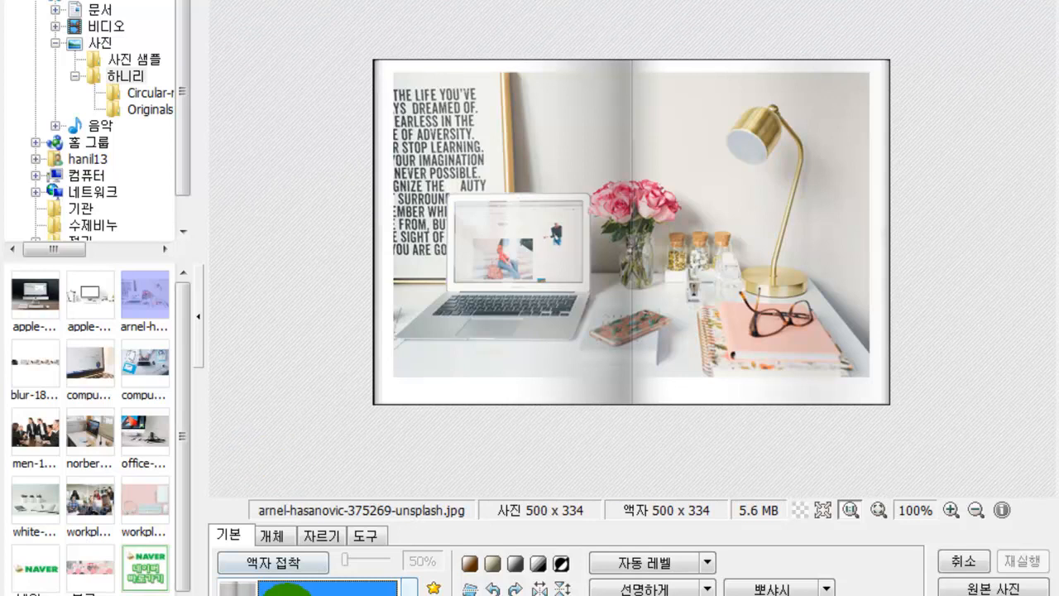
- Choose 액자없음 from the favourites to remove the frame entirely
{"action": "left_click", "coordinate": [409, 587]}
{"action": "left_click_drag", "start_coordinate": [406, 372], "coordinate": [405, 10]}
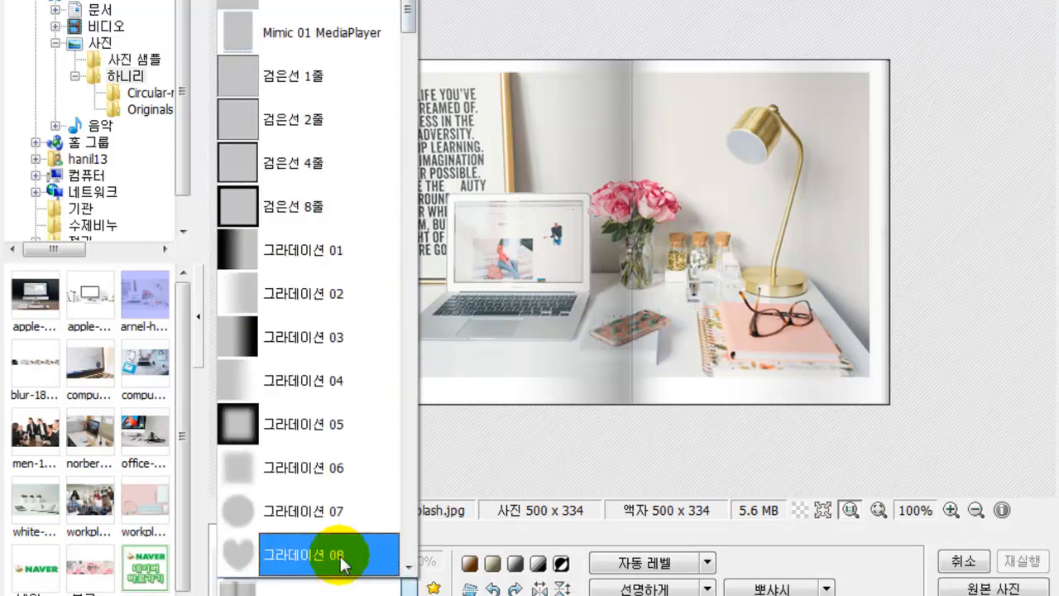
{"action": "left_click", "coordinate": [433, 588]}
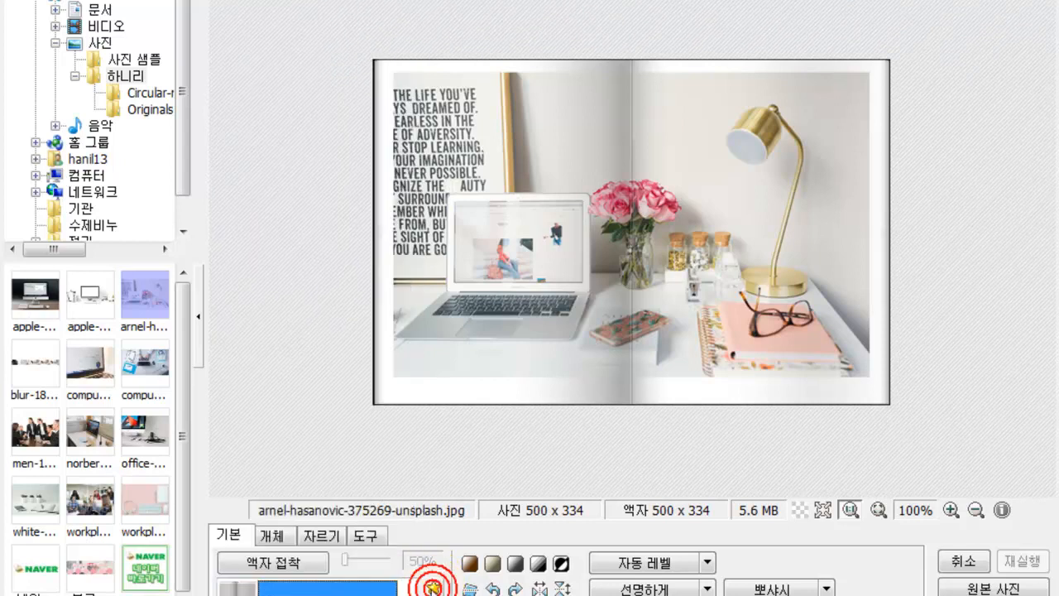
{"action": "left_click", "coordinate": [434, 587]}
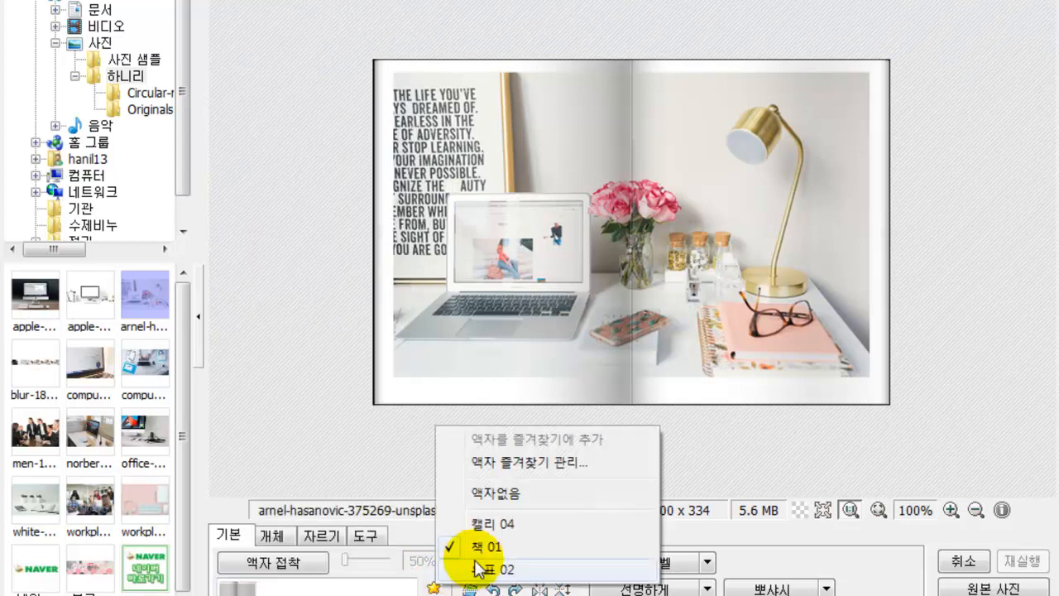
{"action": "left_click", "coordinate": [472, 553]}
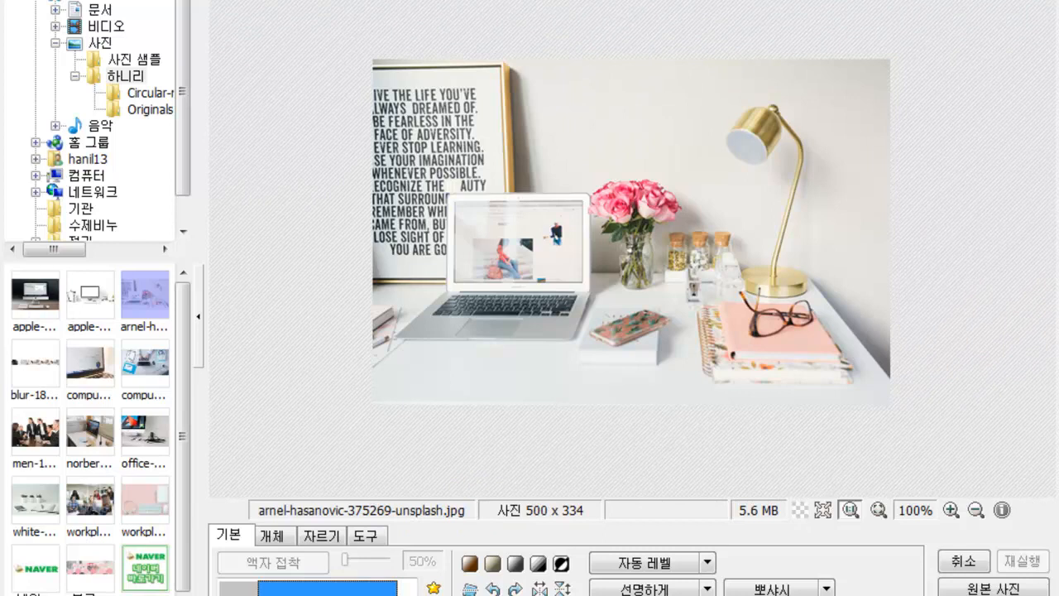
- In 둥근사진, set roundness to 21, margin to 7, and allow unequal side margins
{"action": "left_click", "coordinate": [273, 595]}
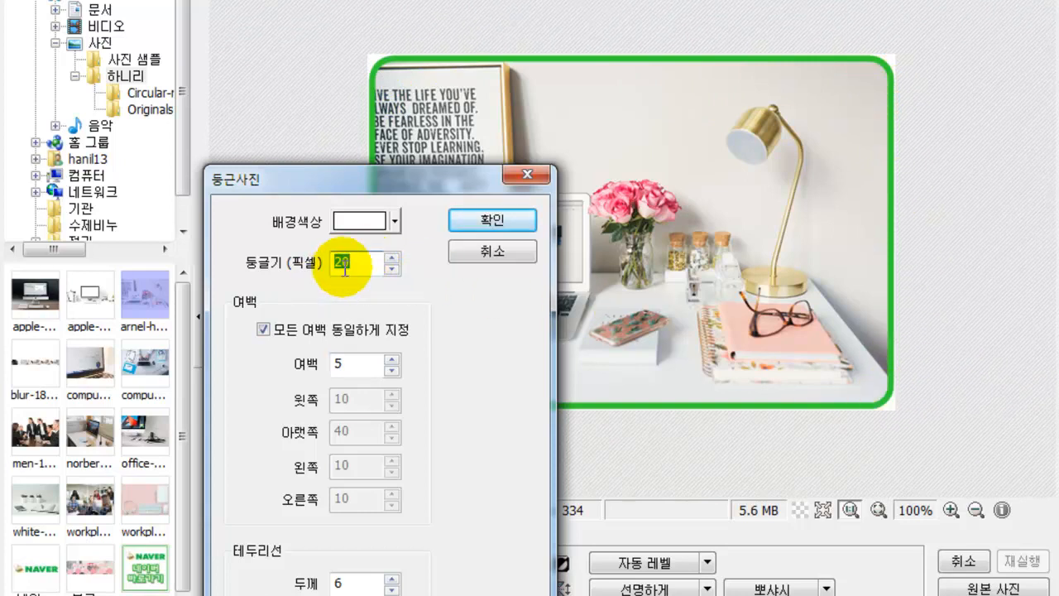
{"action": "left_click", "coordinate": [391, 258]}
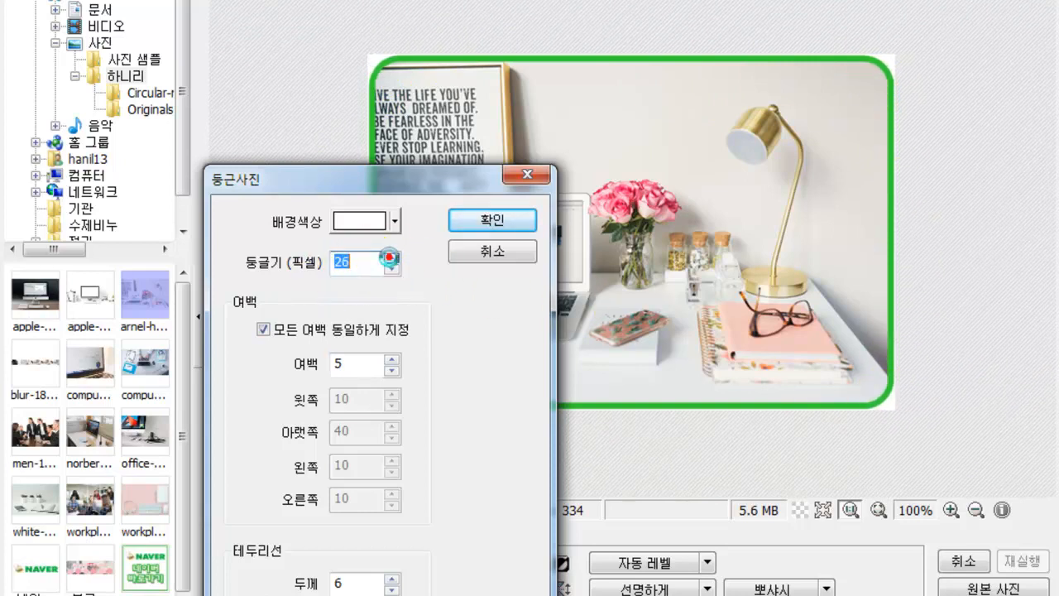
{"action": "left_click", "coordinate": [392, 268]}
{"action": "left_click", "coordinate": [392, 268]}
{"action": "left_click", "coordinate": [392, 268]}
{"action": "left_click", "coordinate": [392, 268]}
{"action": "left_click", "coordinate": [392, 268]}
{"action": "left_click", "coordinate": [393, 268]}
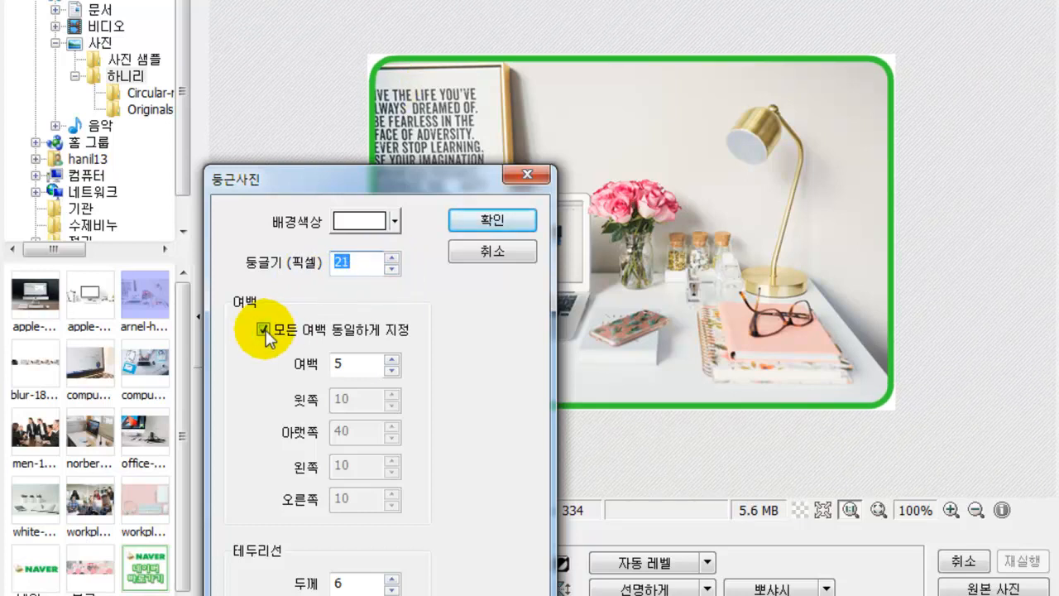
{"action": "left_click", "coordinate": [392, 359]}
{"action": "left_click", "coordinate": [392, 359]}
{"action": "left_click", "coordinate": [392, 359]}
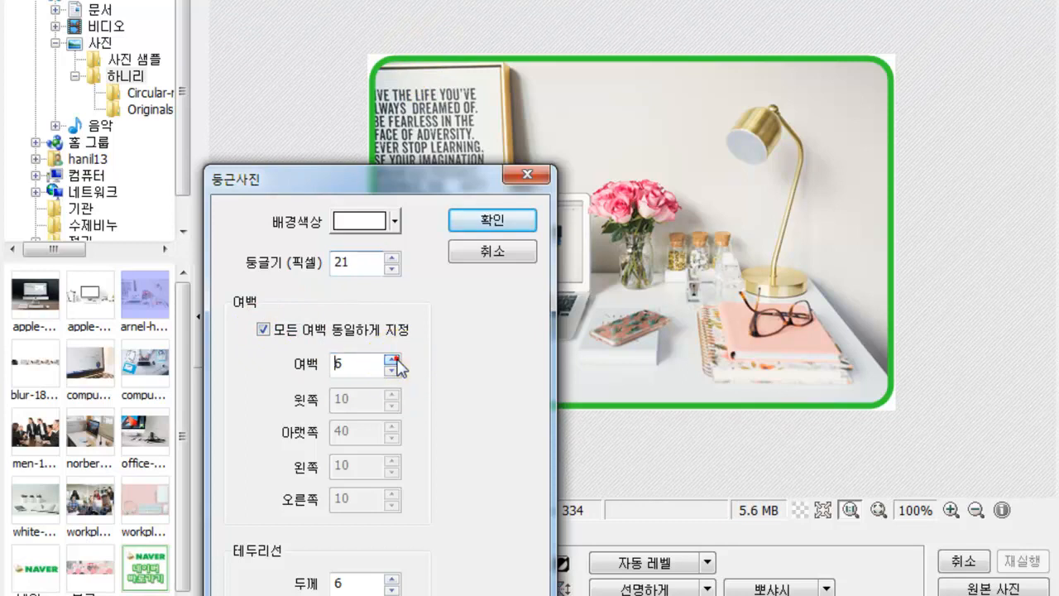
{"action": "left_click", "coordinate": [394, 370]}
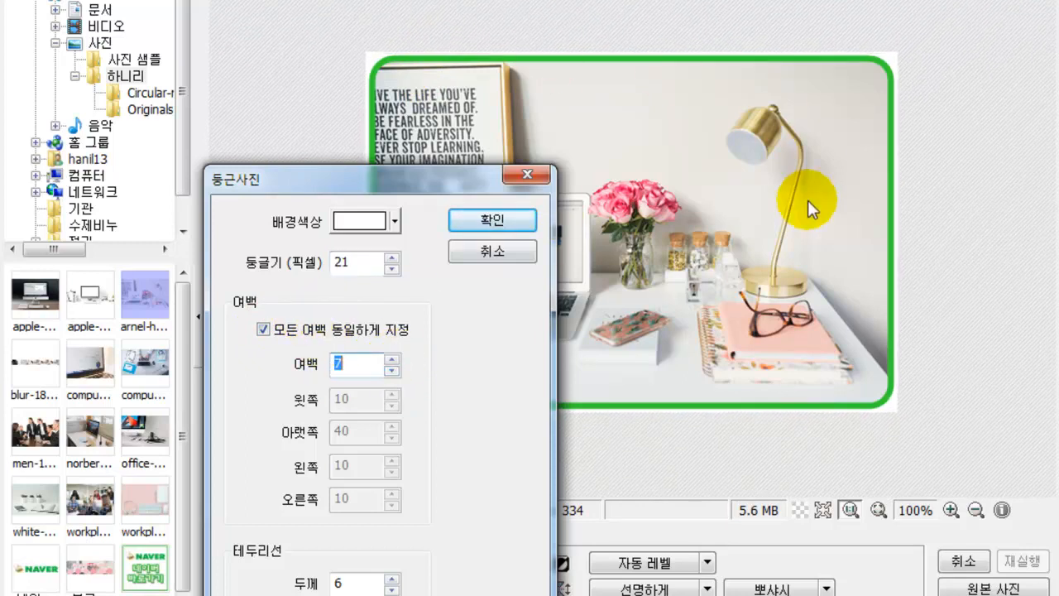
{"action": "left_click", "coordinate": [343, 329]}
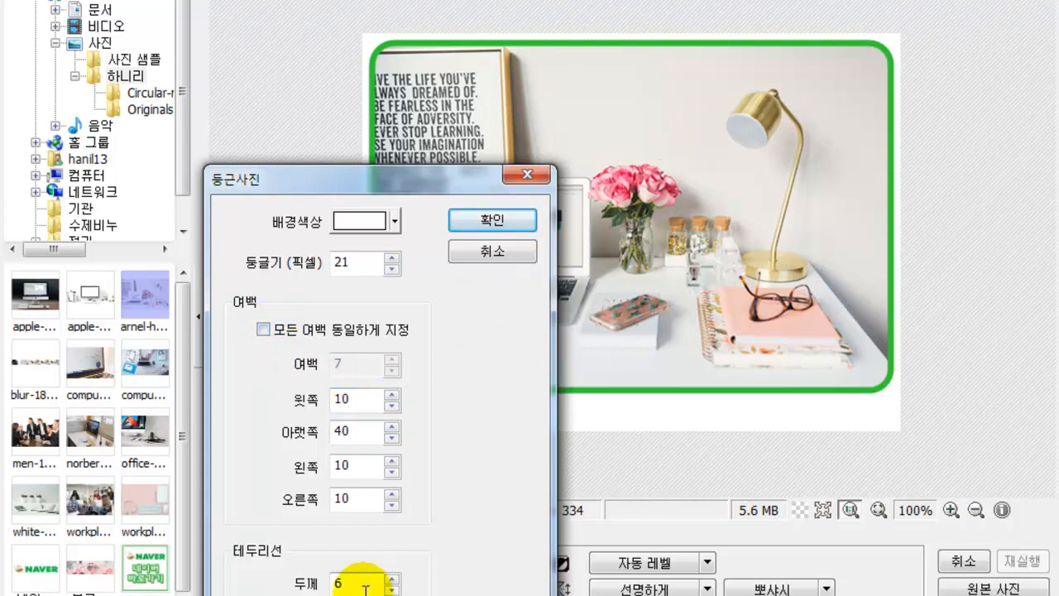
- Set the border thickness to 4, then cancel the rounded-photo settings
{"action": "left_click", "coordinate": [391, 589]}
{"action": "left_click", "coordinate": [392, 590]}
{"action": "left_click", "coordinate": [392, 589]}
{"action": "left_click", "coordinate": [391, 589]}
{"action": "left_click", "coordinate": [391, 590]}
{"action": "left_click", "coordinate": [391, 579]}
{"action": "left_click", "coordinate": [391, 580]}
{"action": "left_click", "coordinate": [392, 579]}
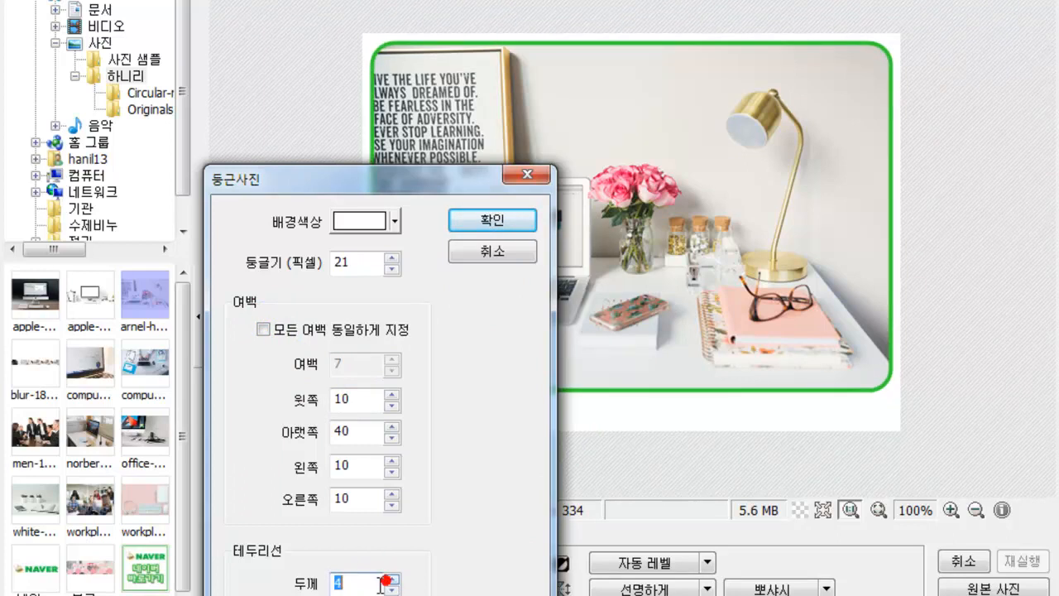
{"action": "left_click", "coordinate": [466, 260]}
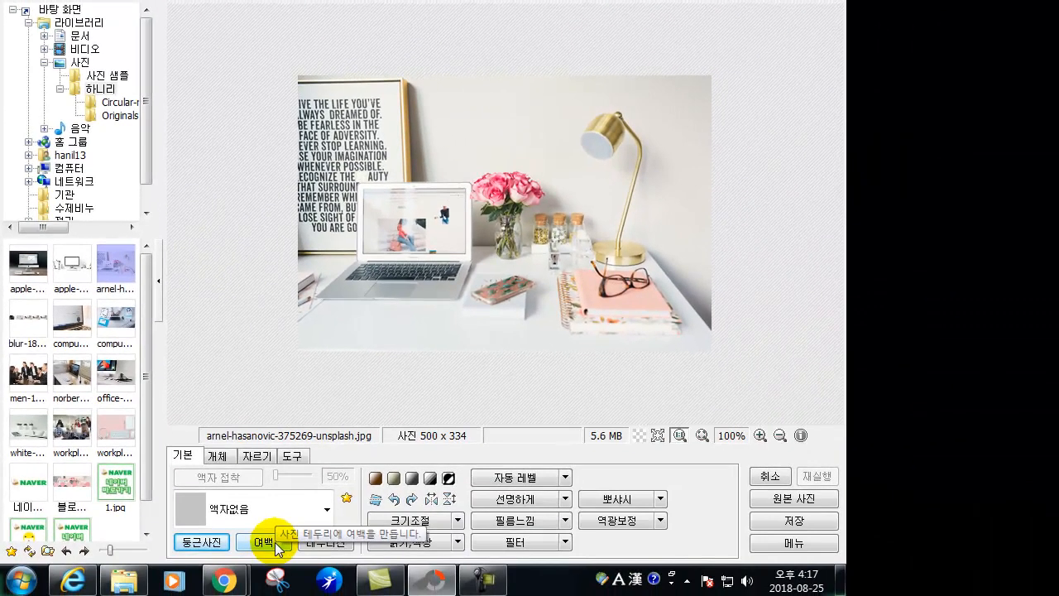
{"action": "left_click", "coordinate": [276, 548]}
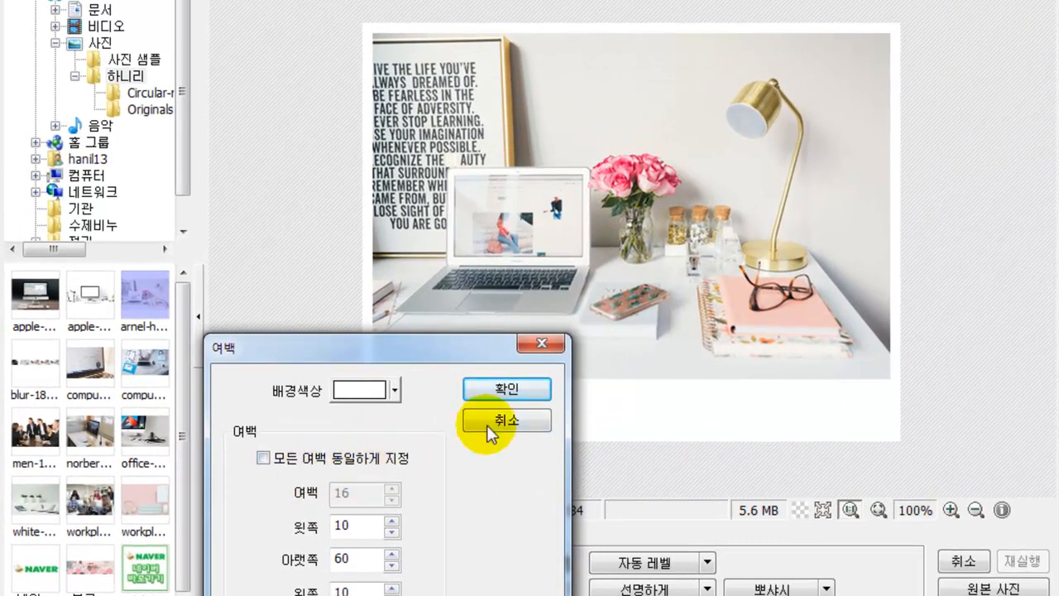
{"action": "left_click", "coordinate": [275, 462]}
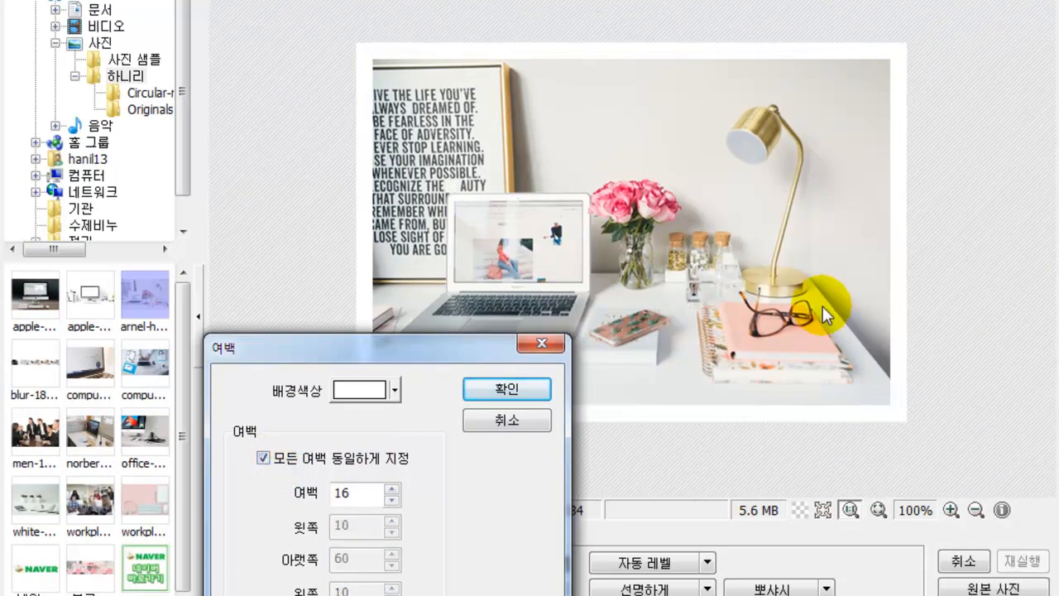
{"action": "left_click", "coordinate": [390, 489]}
{"action": "left_click", "coordinate": [391, 489]}
{"action": "left_click", "coordinate": [390, 489]}
{"action": "left_click", "coordinate": [394, 500]}
{"action": "left_click", "coordinate": [393, 500]}
{"action": "left_click", "coordinate": [394, 499]}
{"action": "left_click", "coordinate": [394, 500]}
{"action": "left_click", "coordinate": [394, 500]}
{"action": "left_click", "coordinate": [394, 500]}
{"action": "left_click", "coordinate": [394, 500]}
{"action": "left_click", "coordinate": [394, 500]}
{"action": "left_click", "coordinate": [394, 500]}
{"action": "left_click", "coordinate": [394, 500]}
{"action": "left_click", "coordinate": [394, 500]}
{"action": "left_click", "coordinate": [394, 488]}
{"action": "left_click", "coordinate": [393, 489]}
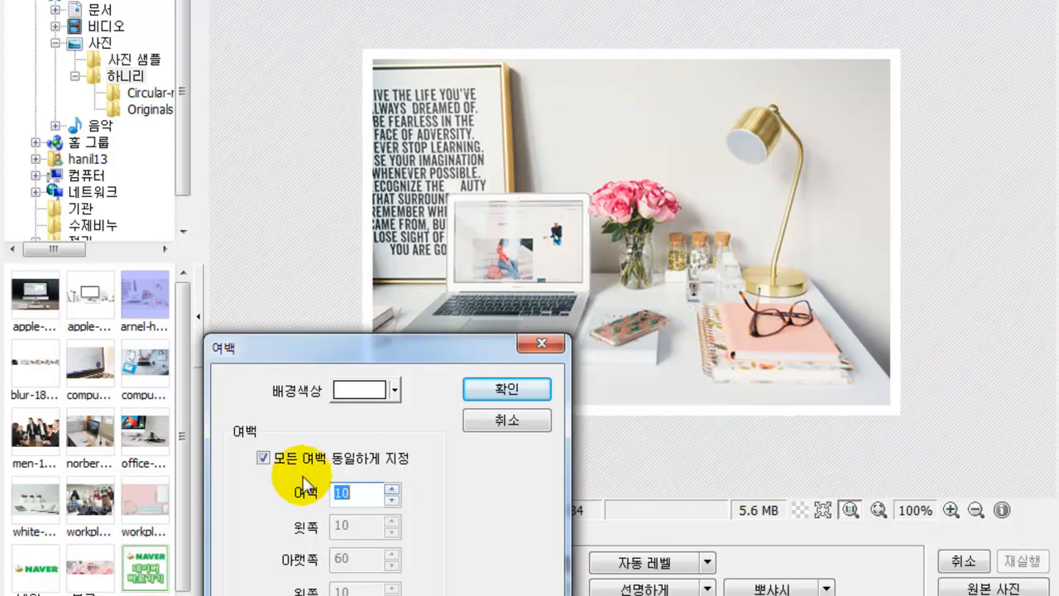
{"action": "left_click", "coordinate": [265, 459]}
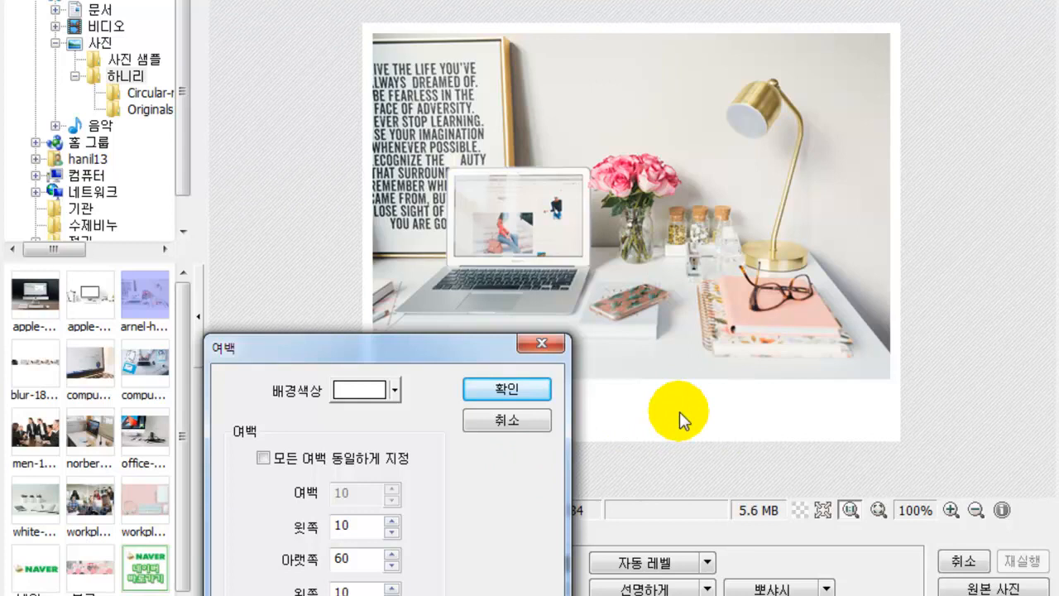
{"action": "left_click", "coordinate": [391, 555]}
{"action": "left_click", "coordinate": [392, 555]}
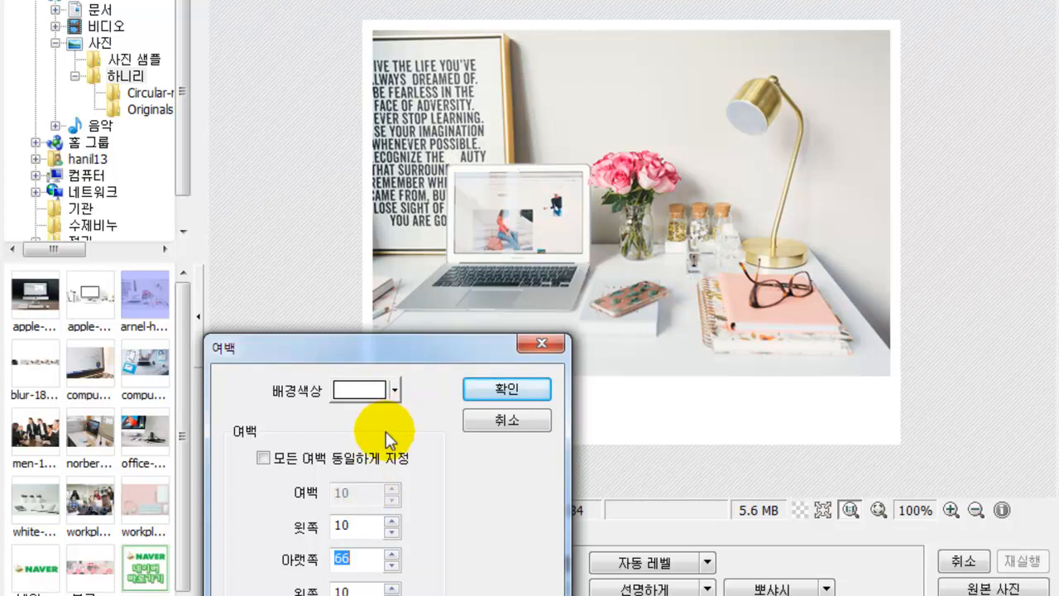
{"action": "left_click", "coordinate": [492, 424]}
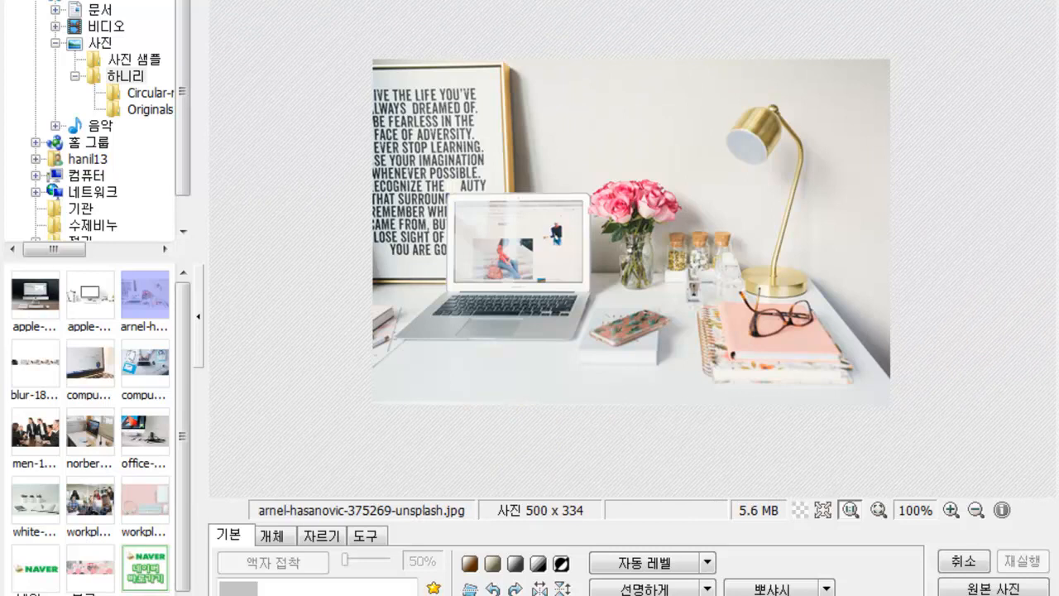
{"action": "left_click", "coordinate": [396, 594]}
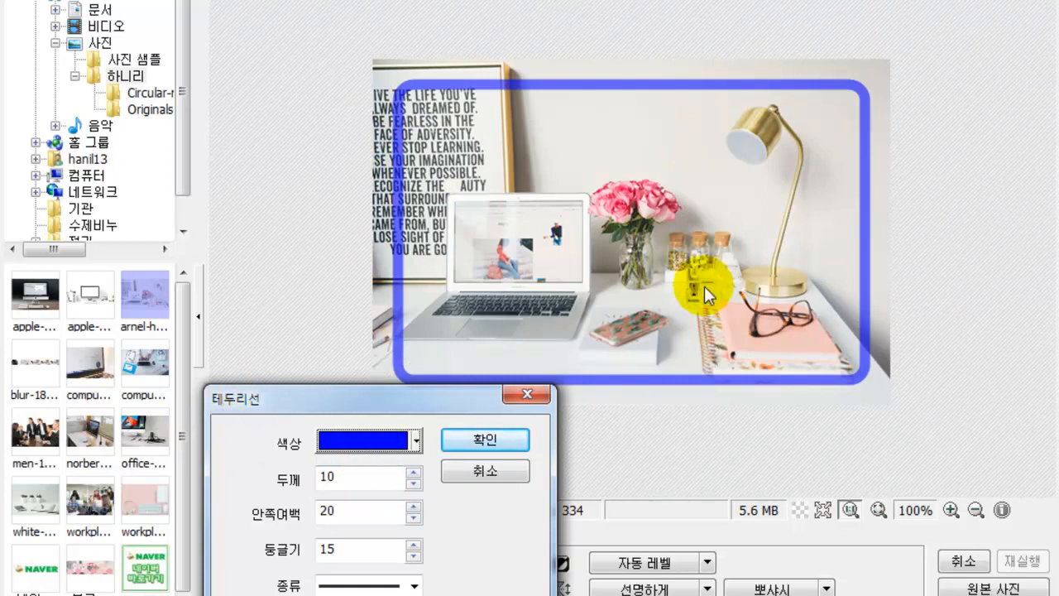
{"action": "left_click", "coordinate": [413, 440]}
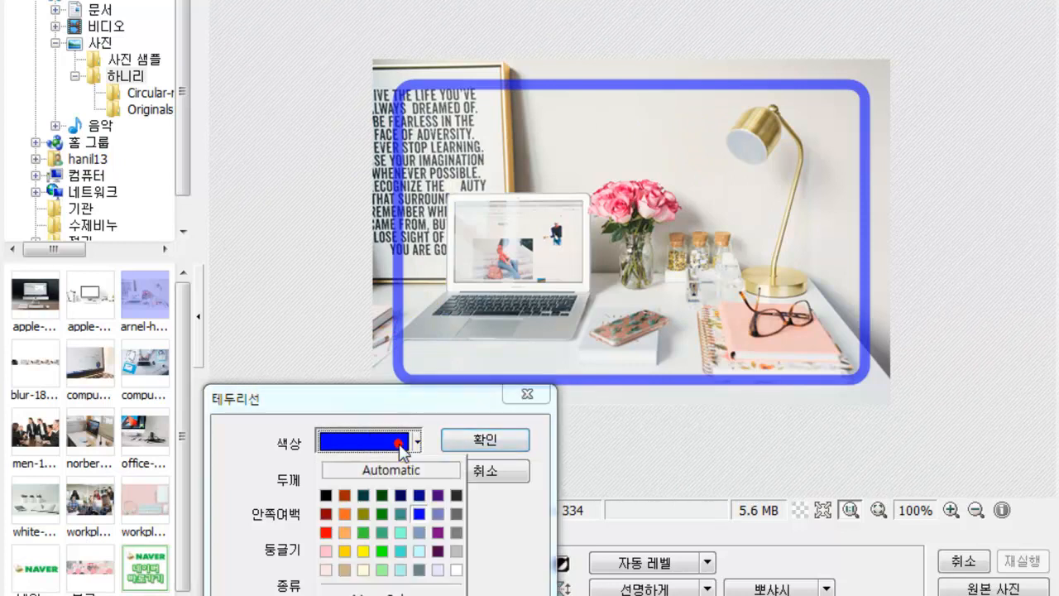
{"action": "left_click", "coordinate": [344, 513]}
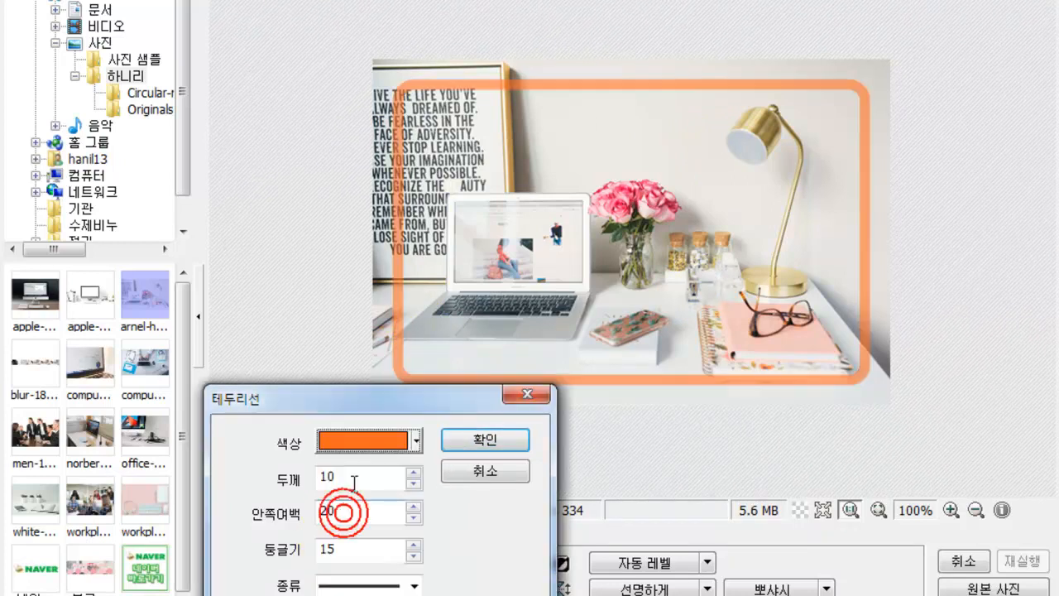
{"action": "left_click", "coordinate": [413, 483]}
{"action": "left_click", "coordinate": [413, 483]}
{"action": "left_click", "coordinate": [413, 483]}
{"action": "left_click", "coordinate": [412, 483]}
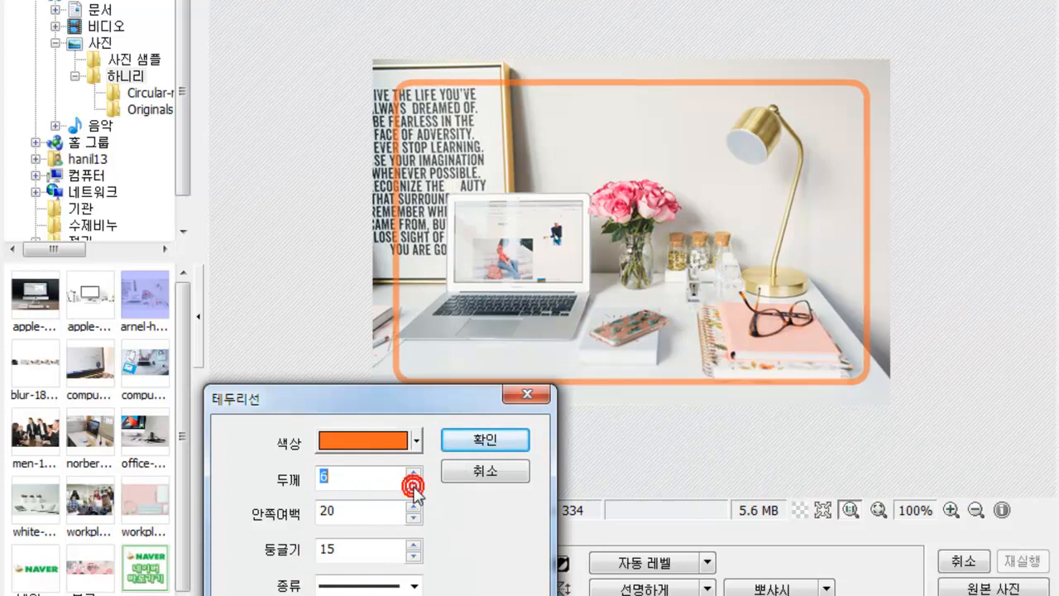
{"action": "left_click", "coordinate": [413, 507]}
{"action": "left_click", "coordinate": [413, 507]}
{"action": "left_click", "coordinate": [413, 506]}
{"action": "left_click", "coordinate": [413, 507]}
{"action": "left_click", "coordinate": [413, 506]}
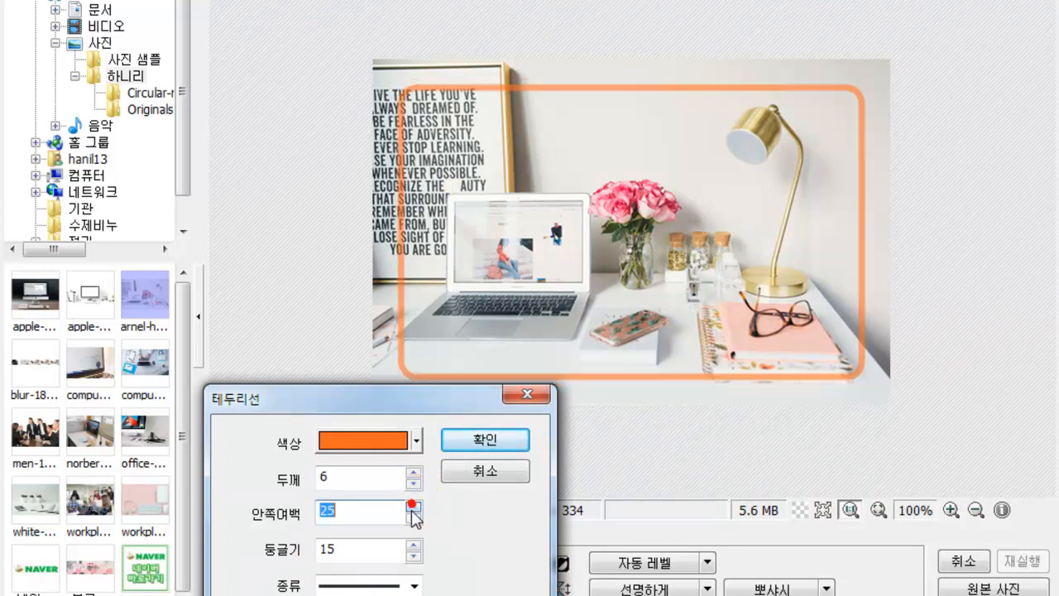
{"action": "left_click", "coordinate": [413, 516]}
{"action": "left_click", "coordinate": [413, 517]}
{"action": "left_click", "coordinate": [413, 517]}
{"action": "left_click", "coordinate": [413, 516]}
{"action": "left_click", "coordinate": [413, 517]}
{"action": "left_click", "coordinate": [413, 516]}
{"action": "left_click", "coordinate": [413, 516]}
{"action": "left_click", "coordinate": [413, 517]}
{"action": "left_click", "coordinate": [413, 517]}
{"action": "left_click", "coordinate": [413, 516]}
{"action": "left_click", "coordinate": [413, 517]}
{"action": "left_click", "coordinate": [413, 517]}
{"action": "left_click", "coordinate": [413, 517]}
{"action": "left_click", "coordinate": [413, 517]}
{"action": "left_click", "coordinate": [413, 517]}
{"action": "left_click", "coordinate": [413, 516]}
{"action": "left_click", "coordinate": [413, 517]}
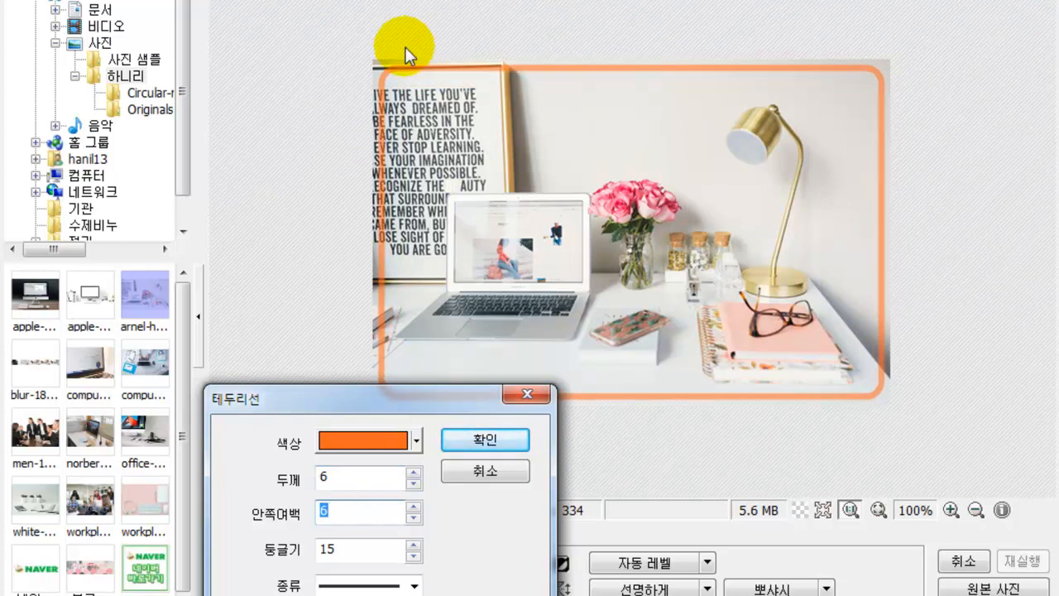
{"action": "left_click_drag", "start_coordinate": [297, 395], "coordinate": [249, 181]}
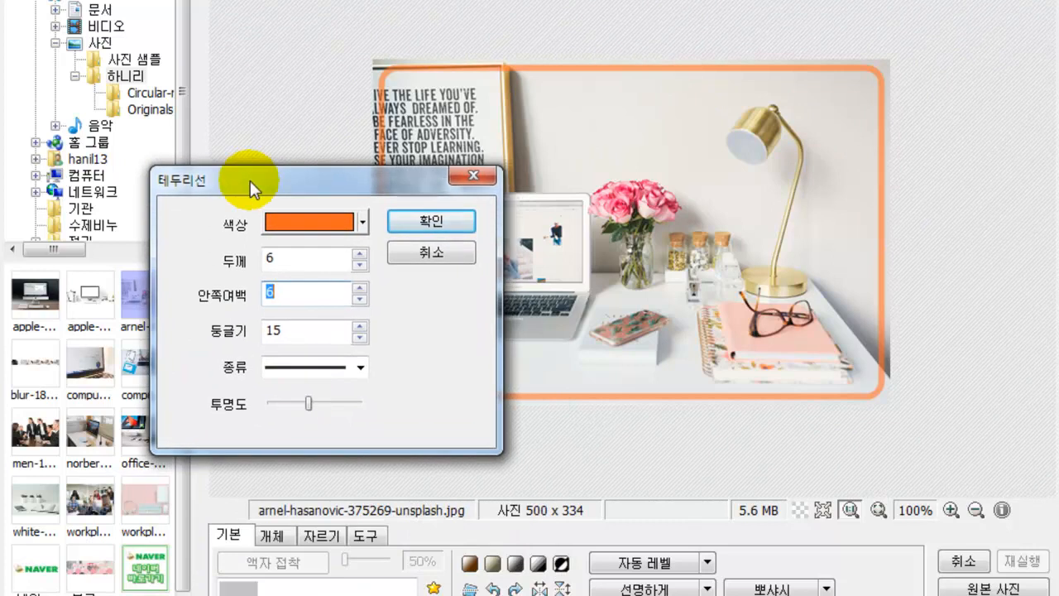
{"action": "left_click", "coordinate": [322, 365]}
{"action": "left_click", "coordinate": [342, 331]}
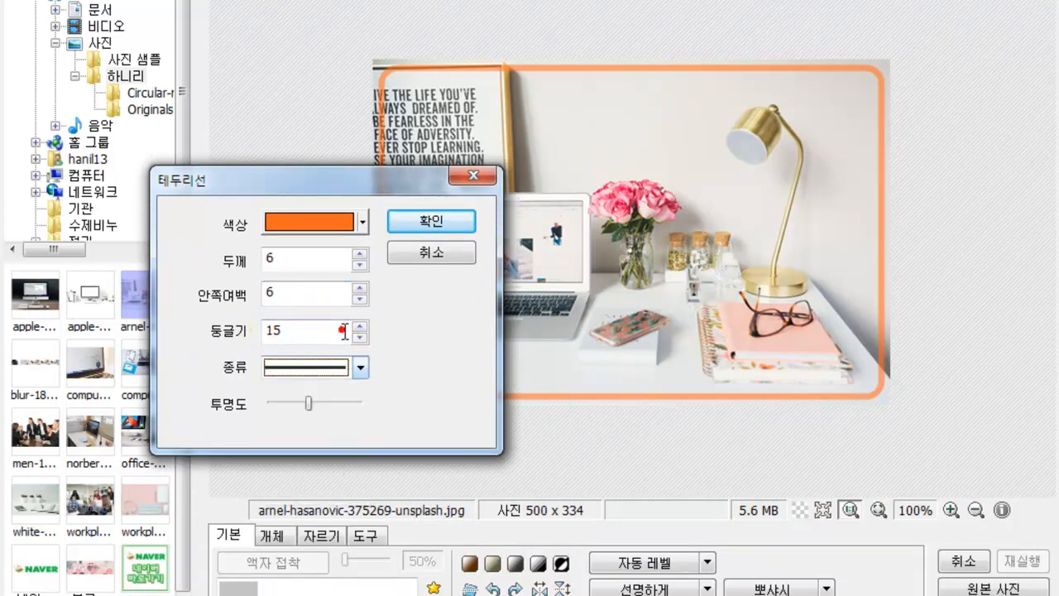
{"action": "left_click", "coordinate": [359, 337]}
{"action": "left_click", "coordinate": [359, 337]}
{"action": "left_click", "coordinate": [359, 337]}
{"action": "left_click", "coordinate": [360, 337]}
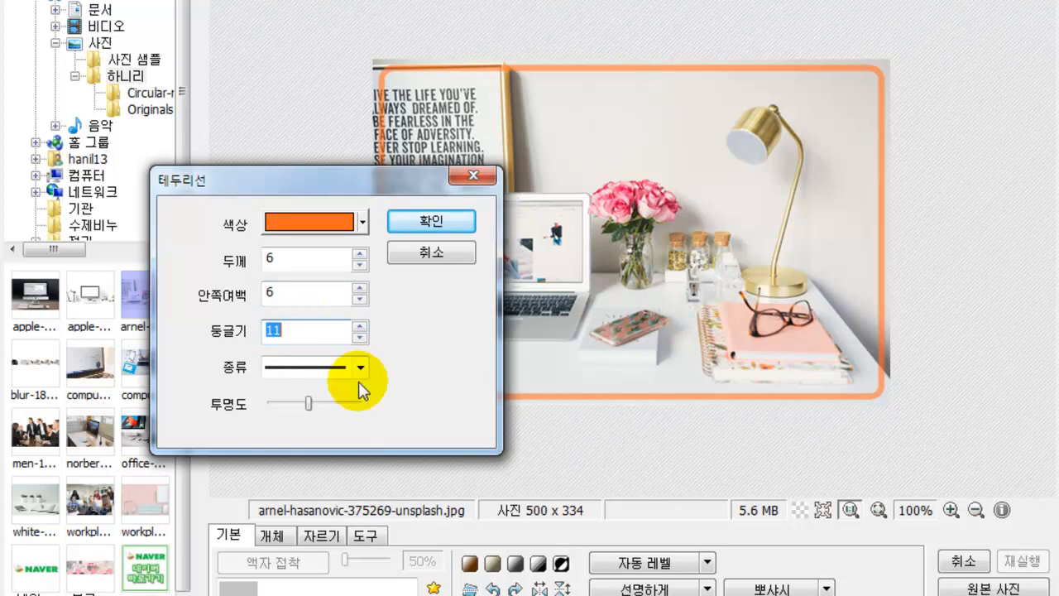
{"action": "left_click", "coordinate": [361, 367]}
{"action": "left_click", "coordinate": [289, 420]}
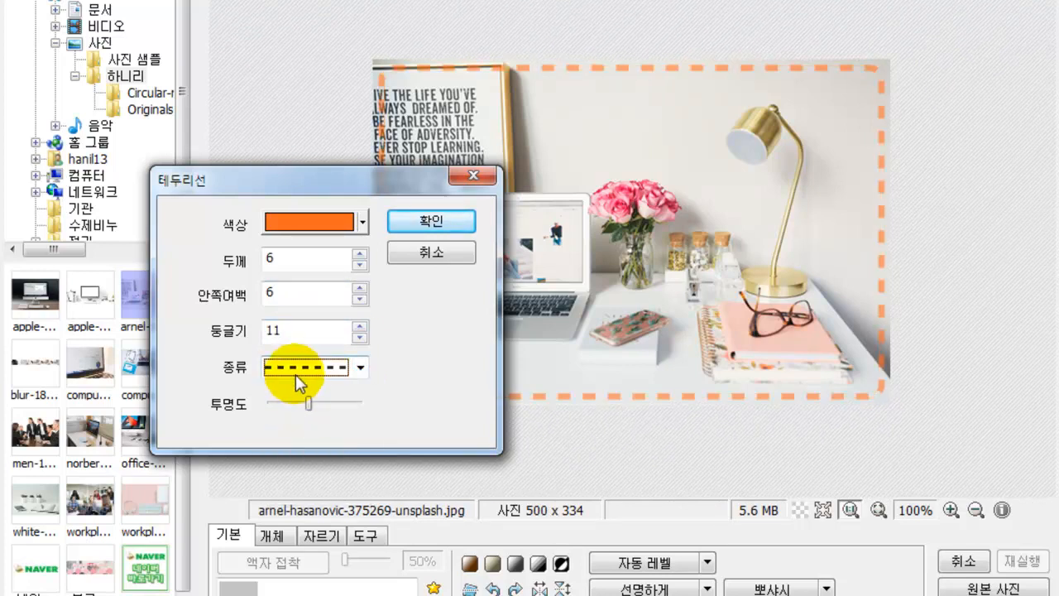
{"action": "left_click_drag", "start_coordinate": [292, 403], "coordinate": [354, 407]}
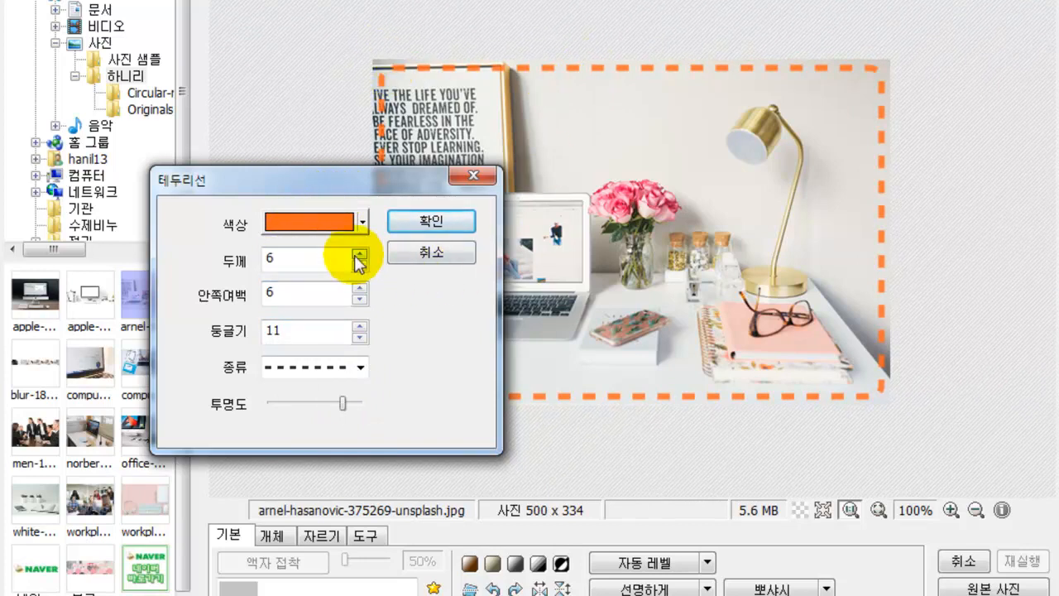
{"action": "left_click", "coordinate": [408, 259]}
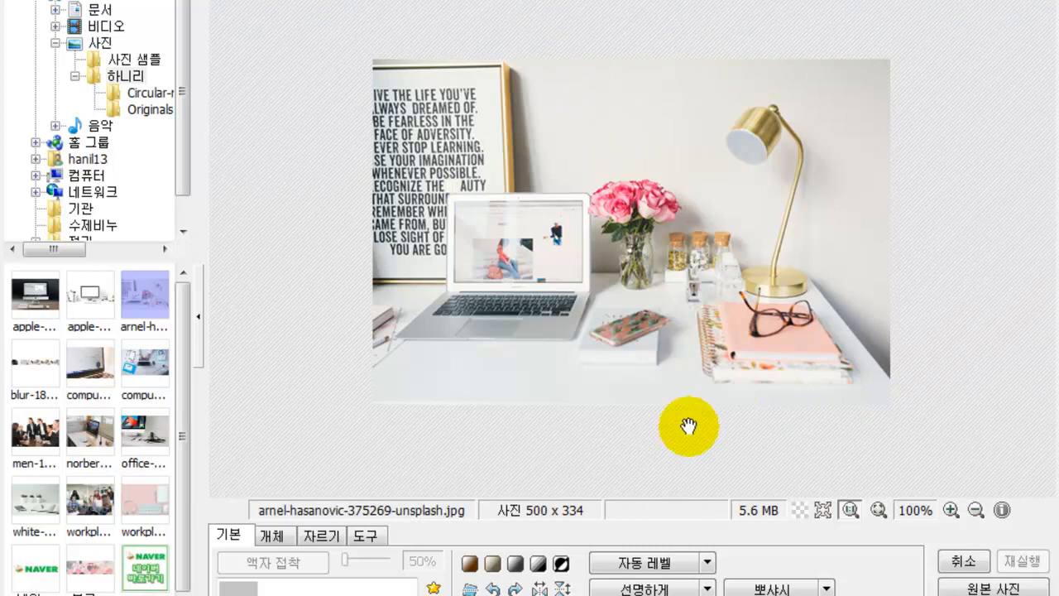
- Try sepia, greyscale, black-and-white and inverted tone effects on the photo
{"action": "left_click", "coordinate": [468, 563]}
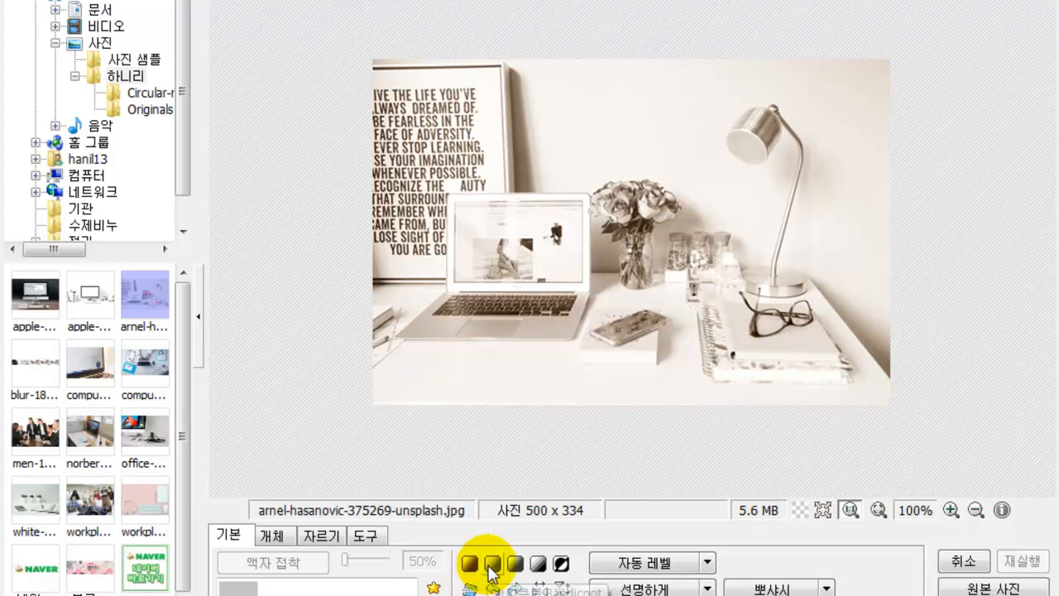
{"action": "left_click", "coordinate": [491, 565]}
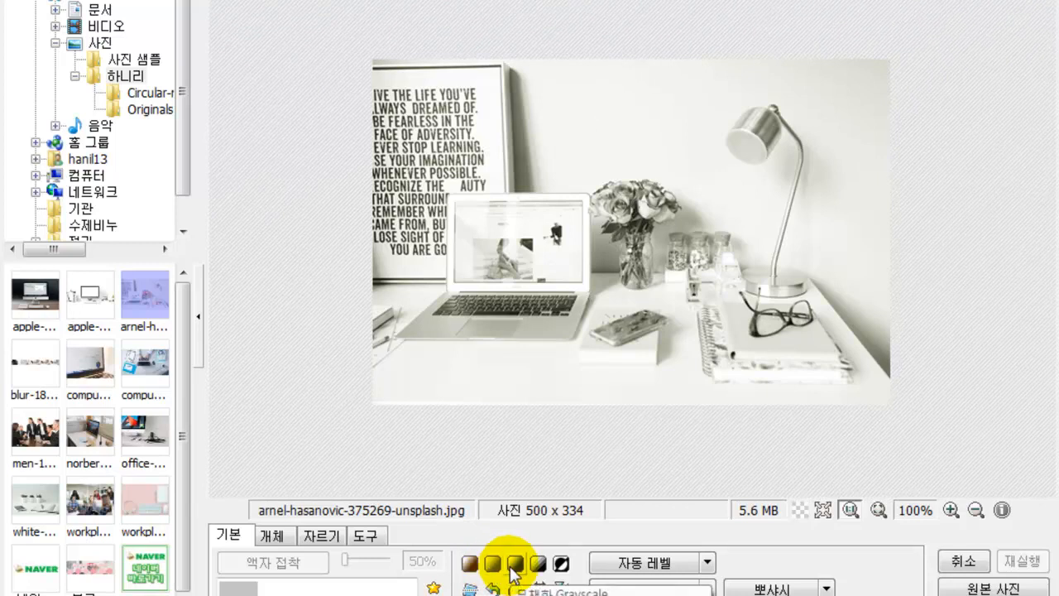
{"action": "left_click", "coordinate": [513, 566]}
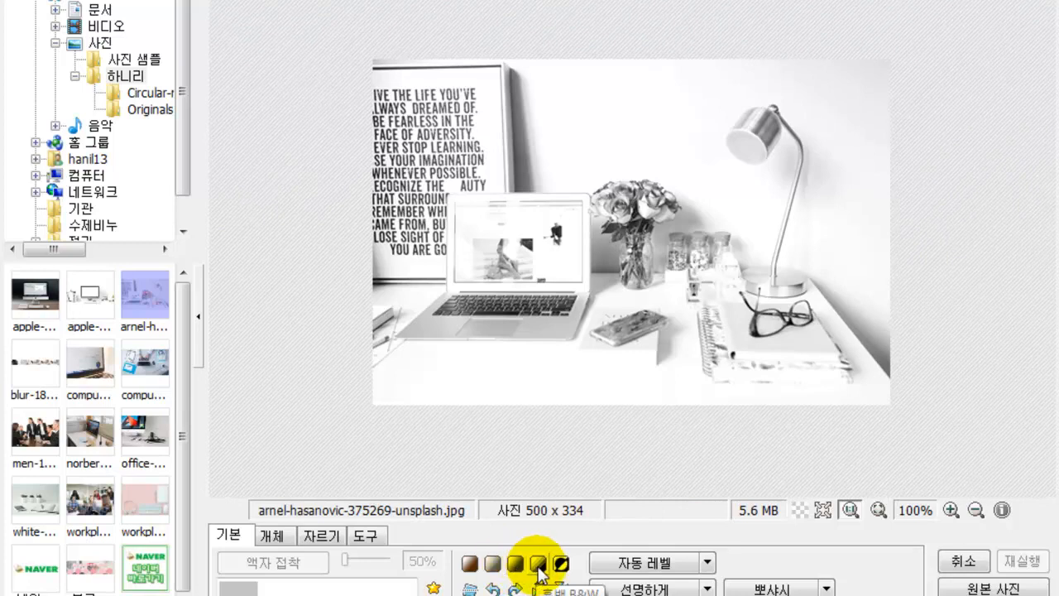
{"action": "left_click", "coordinate": [538, 570]}
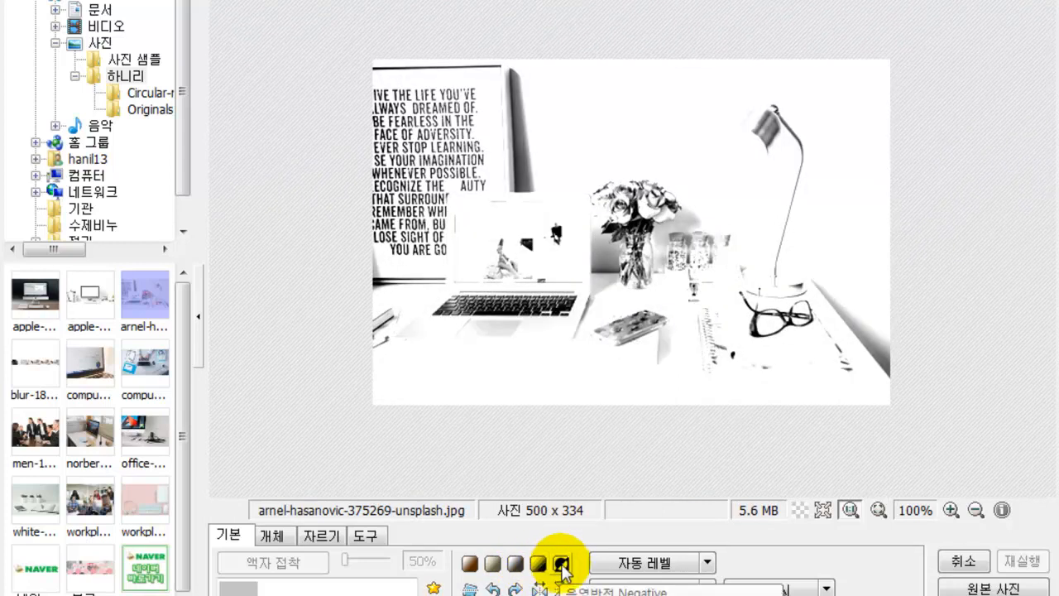
{"action": "left_click", "coordinate": [562, 568]}
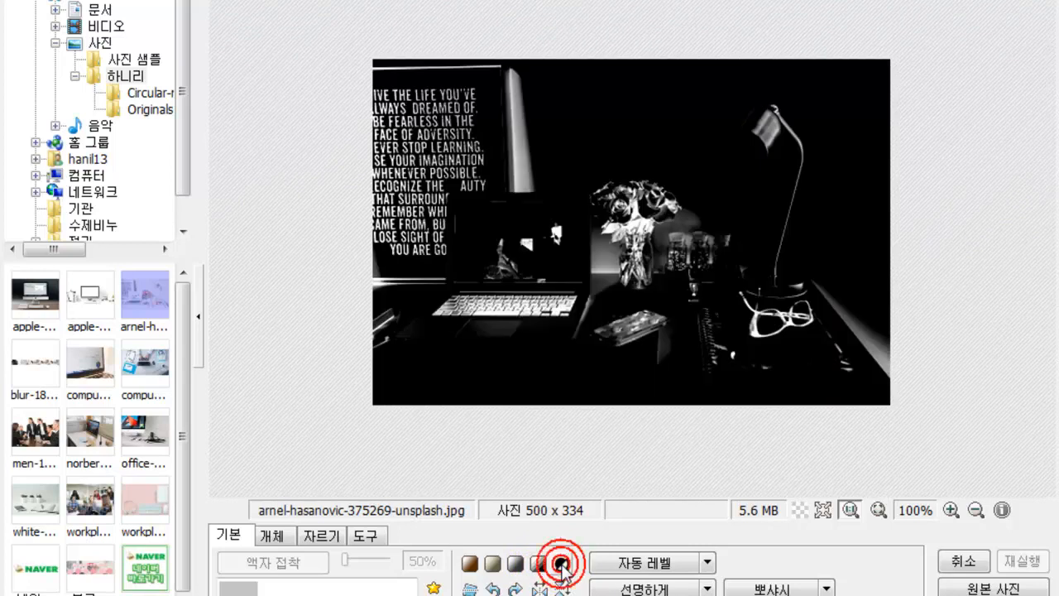
{"action": "left_click", "coordinate": [517, 567]}
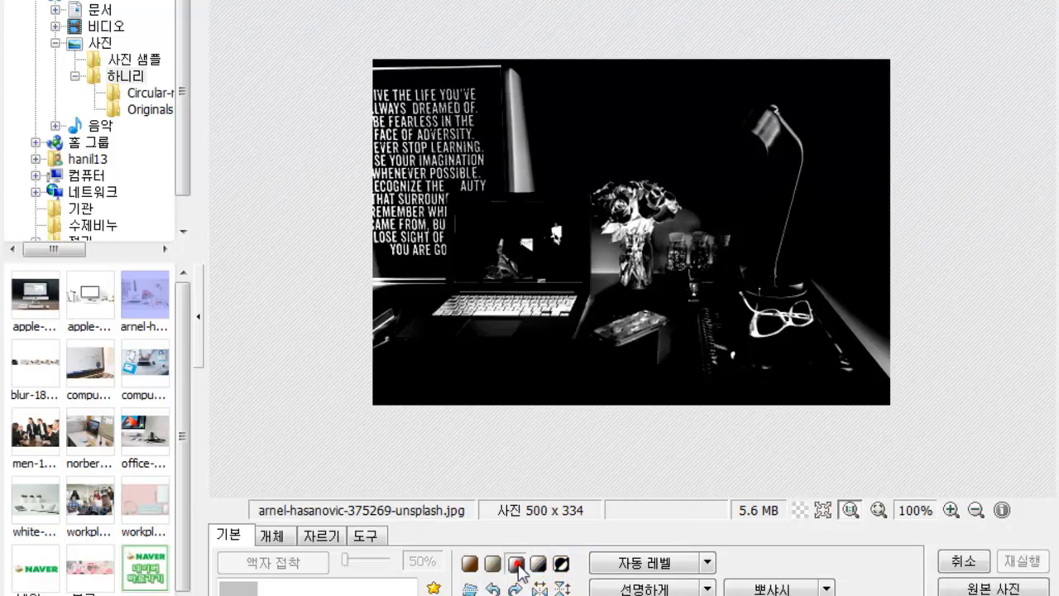
{"action": "left_click", "coordinate": [487, 565]}
{"action": "left_click", "coordinate": [463, 570]}
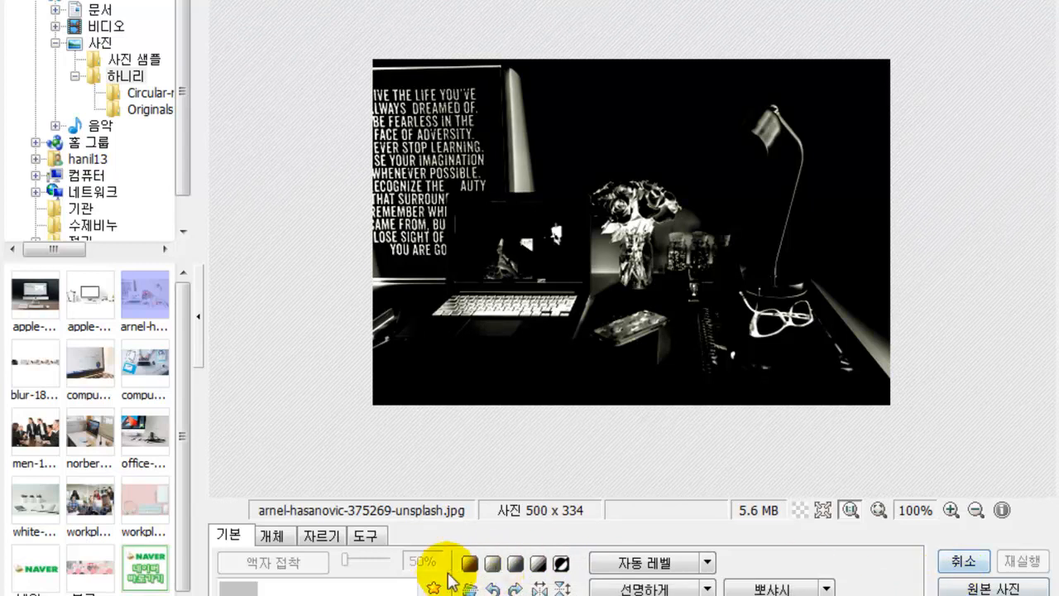
- Undo the effects one by one until the photo is back in full colour
{"action": "left_click", "coordinate": [962, 561]}
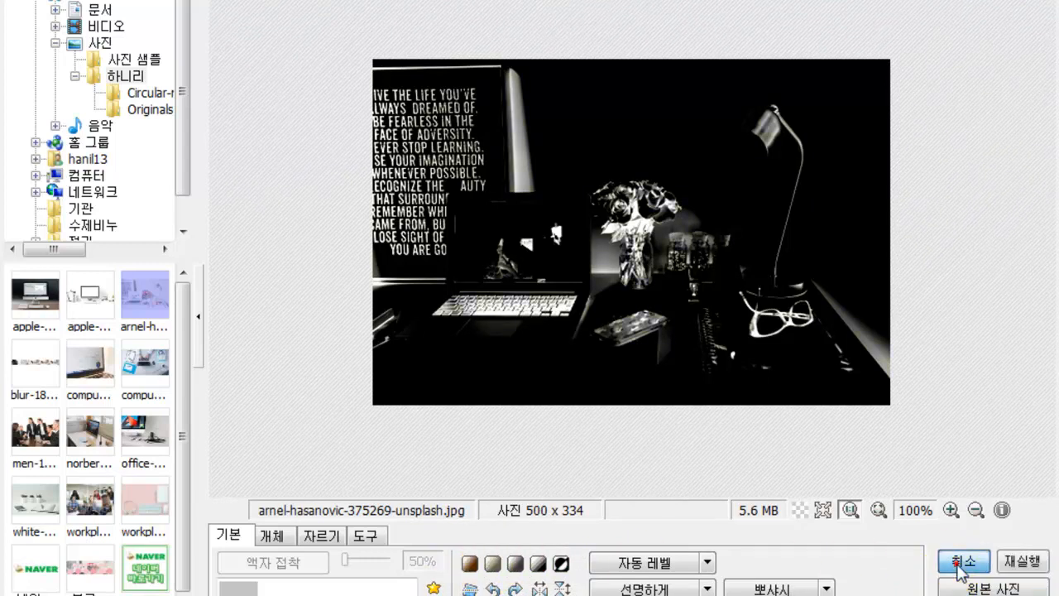
{"action": "left_click", "coordinate": [962, 562]}
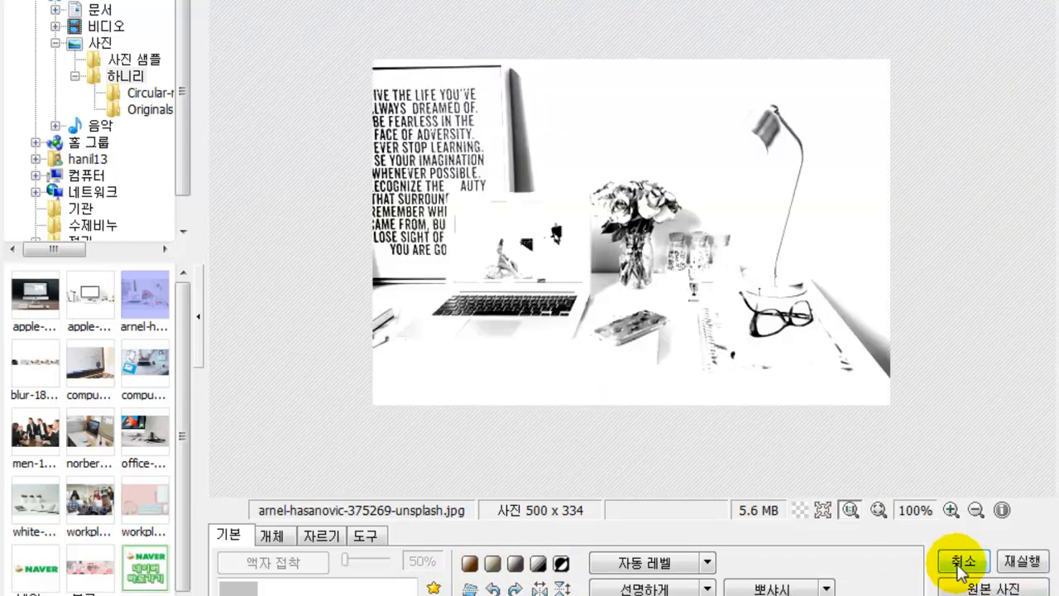
{"action": "left_click", "coordinate": [958, 570]}
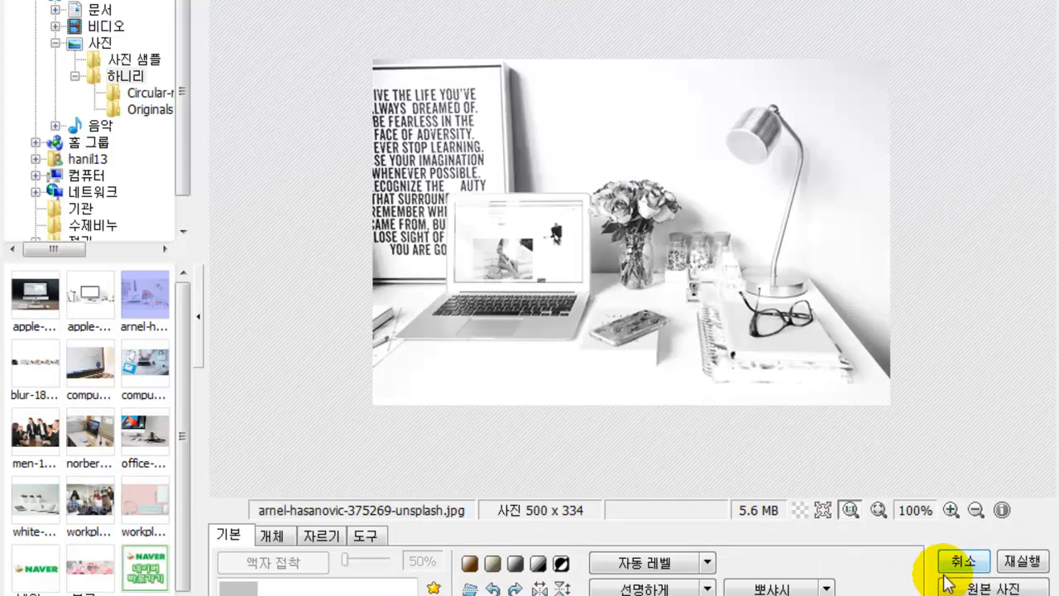
{"action": "left_click", "coordinate": [953, 571]}
{"action": "left_click", "coordinate": [944, 578]}
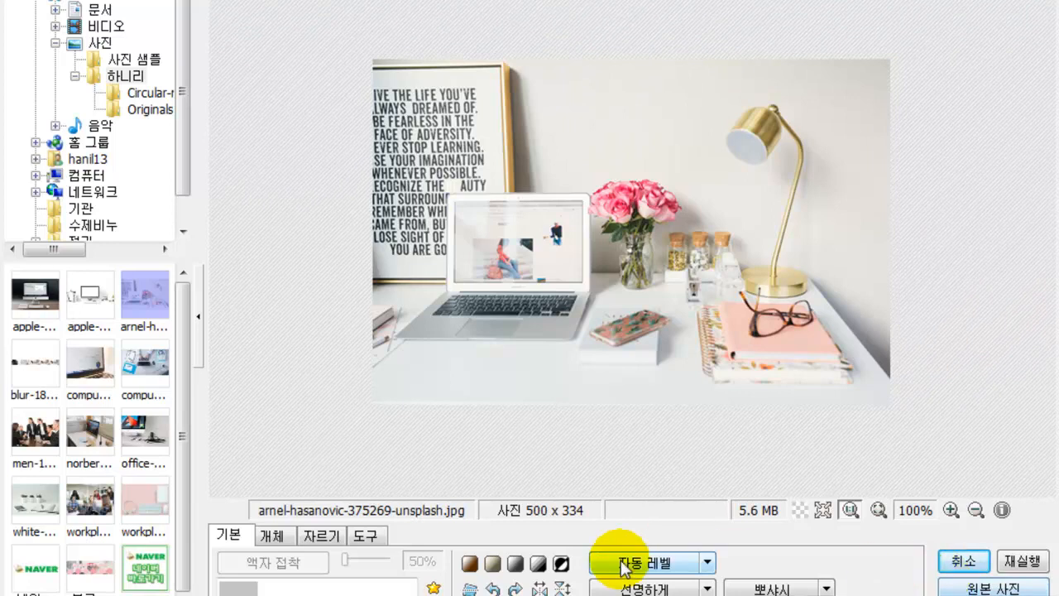
{"action": "left_click", "coordinate": [470, 589]}
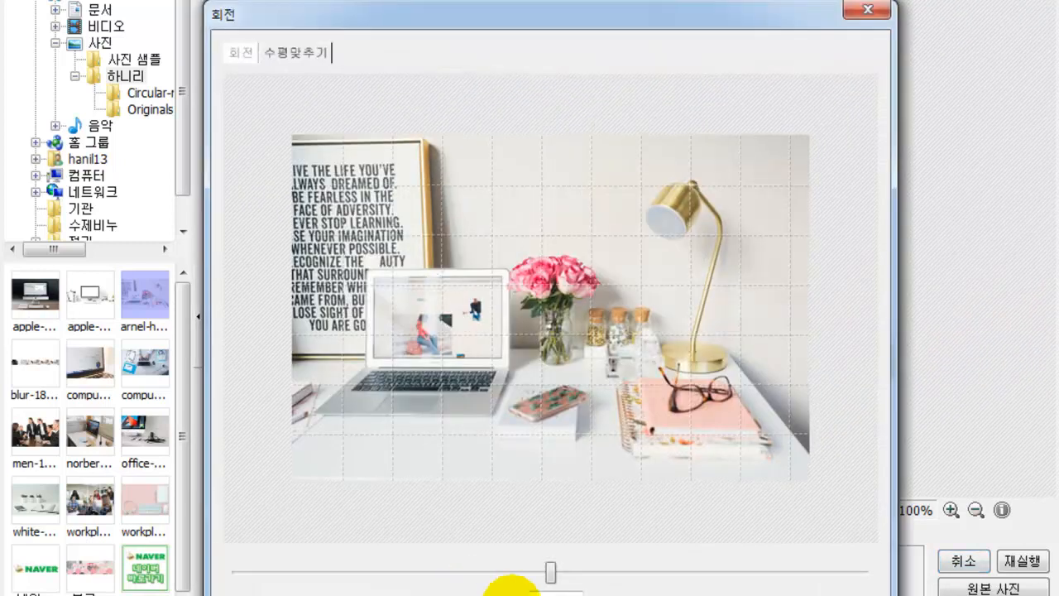
{"action": "left_click_drag", "start_coordinate": [551, 572], "coordinate": [458, 563]}
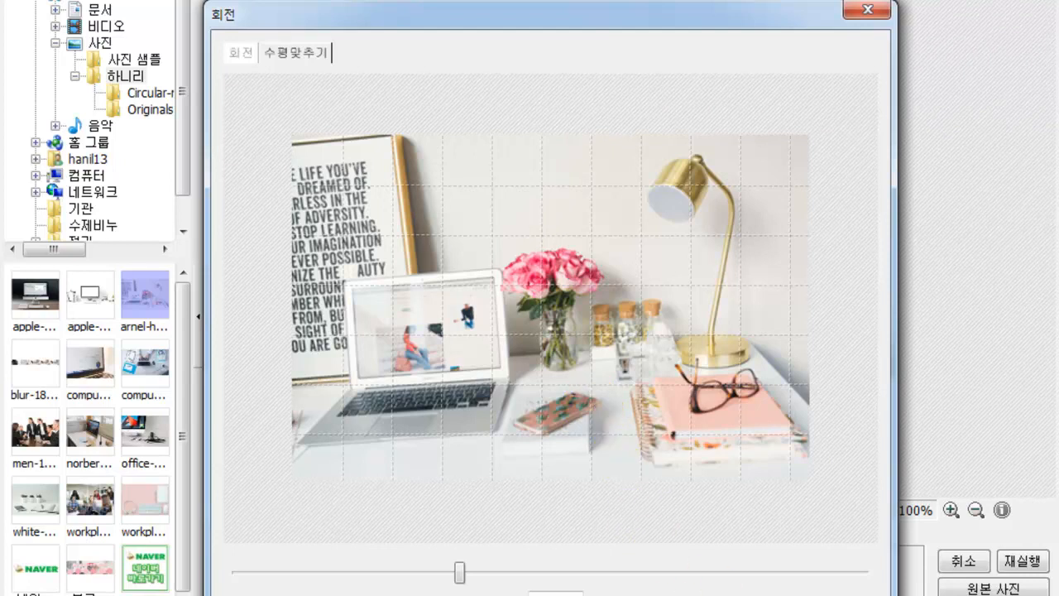
{"action": "key", "text": "Return"}
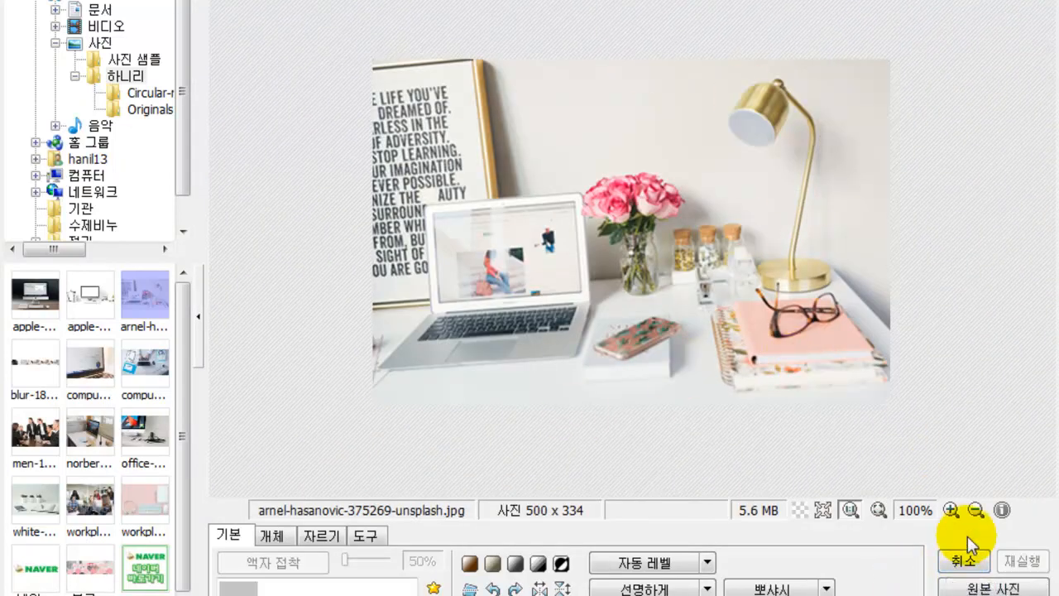
{"action": "left_click", "coordinate": [962, 562]}
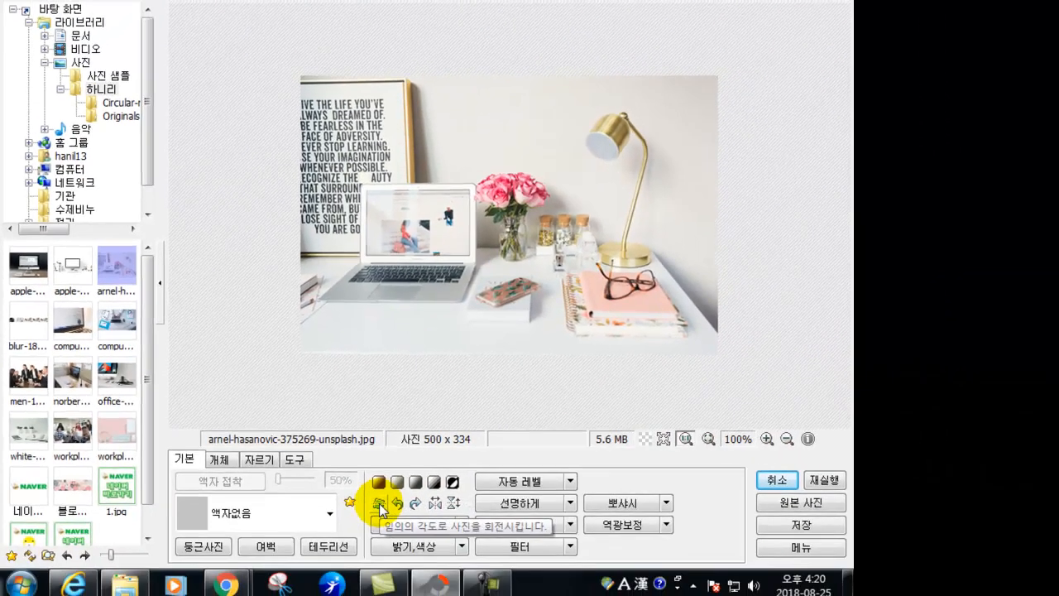
{"action": "left_click", "coordinate": [480, 580]}
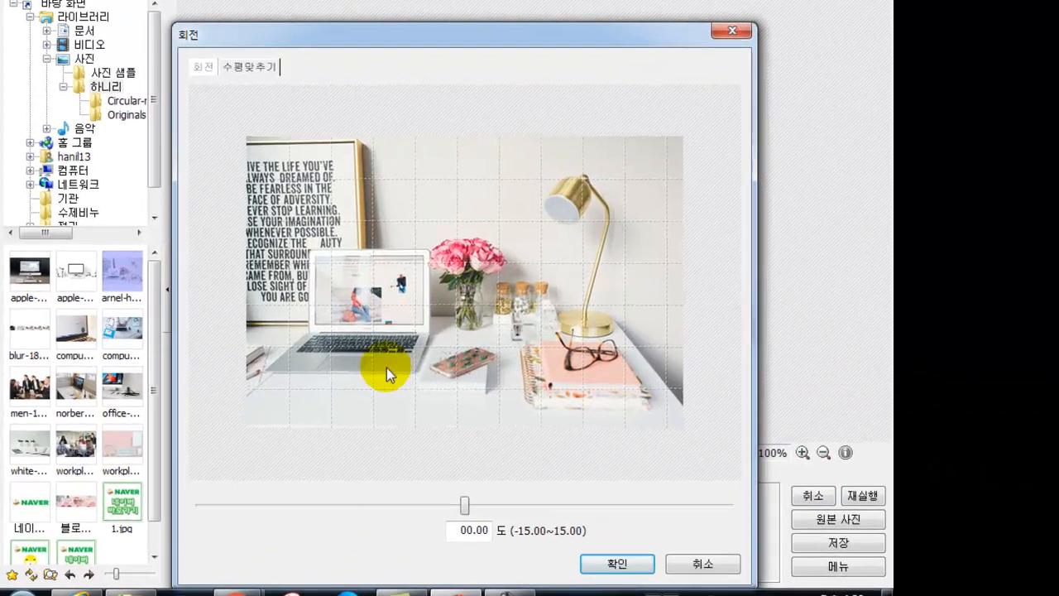
{"action": "key", "text": "Escape"}
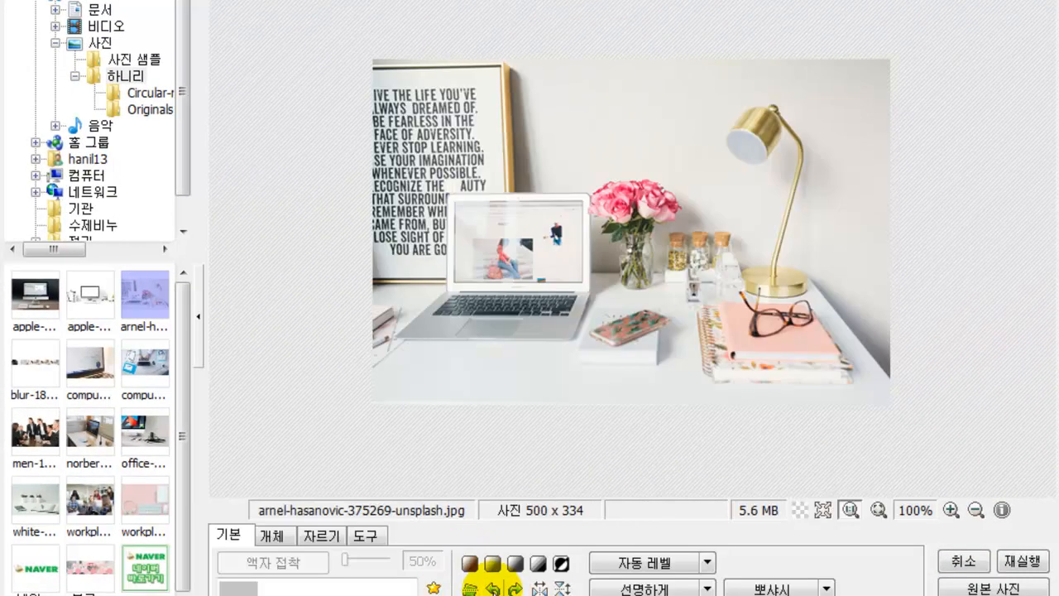
{"action": "left_click", "coordinate": [493, 588]}
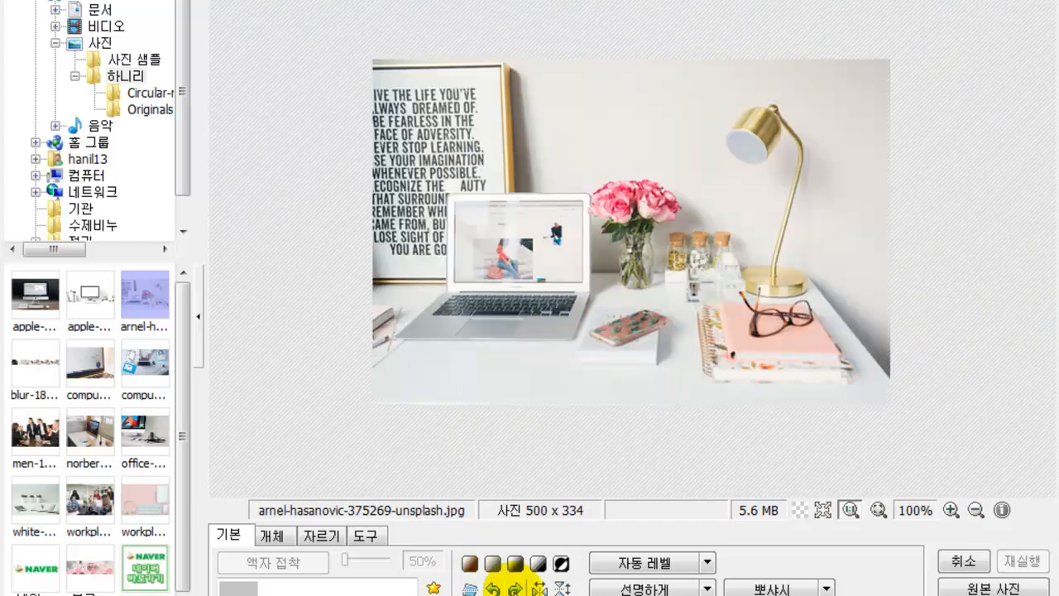
{"action": "left_click", "coordinate": [539, 588]}
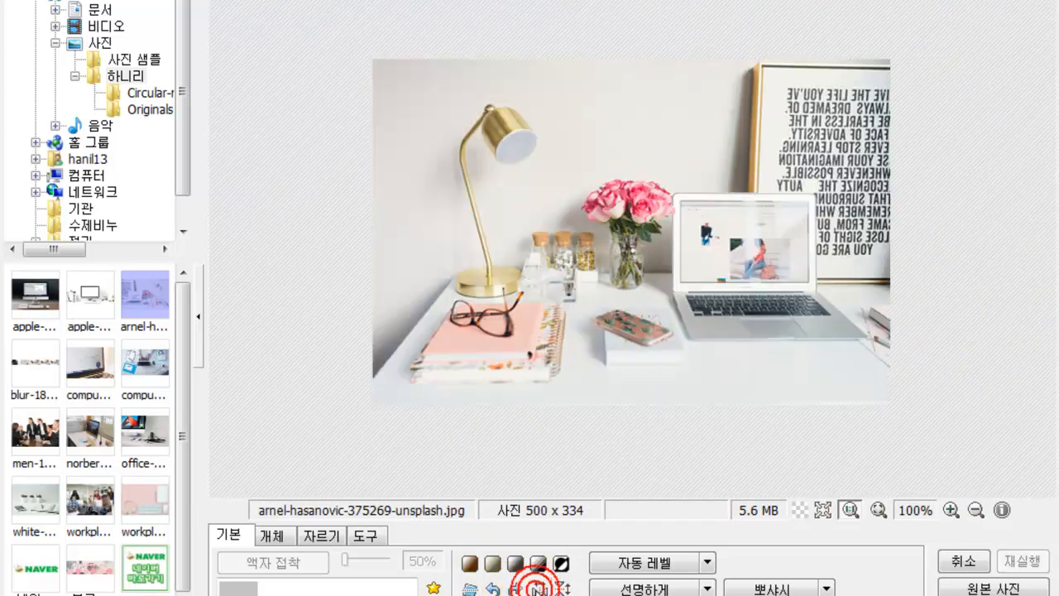
{"action": "left_click", "coordinate": [539, 589]}
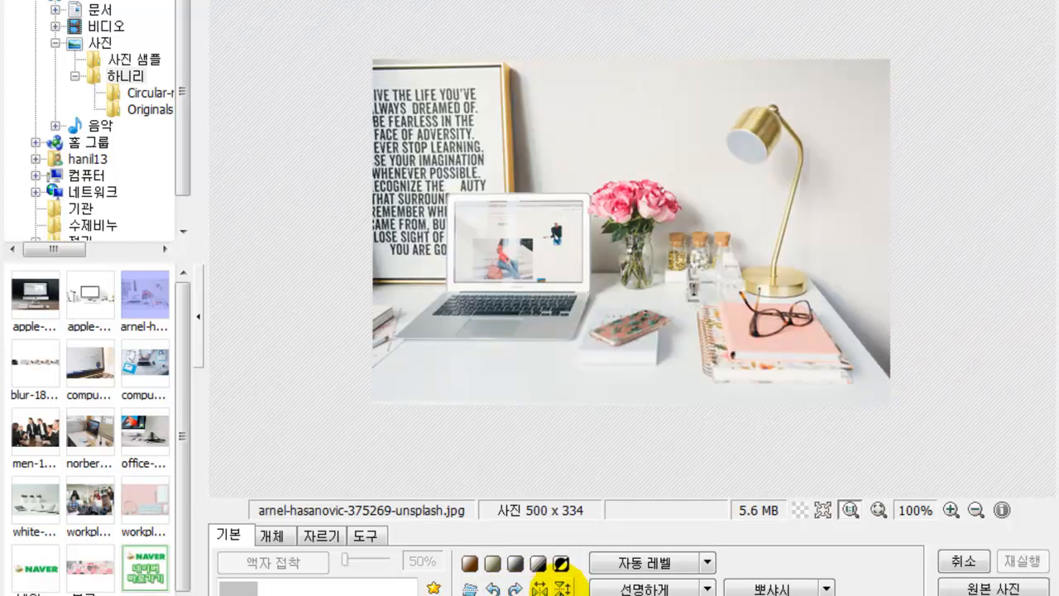
{"action": "left_click", "coordinate": [561, 589]}
{"action": "left_click", "coordinate": [562, 588]}
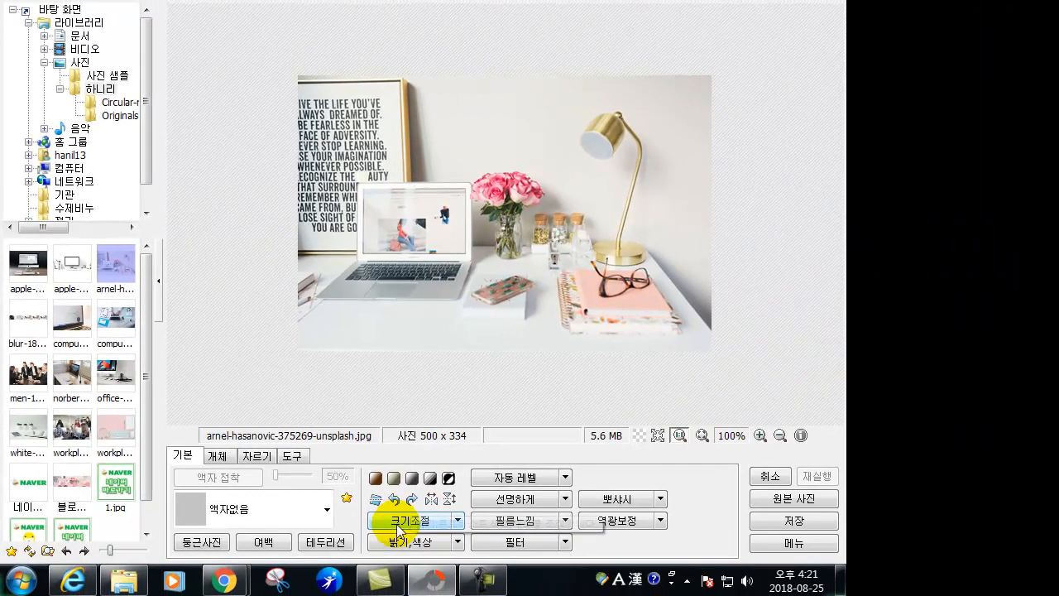
{"action": "left_click", "coordinate": [398, 527]}
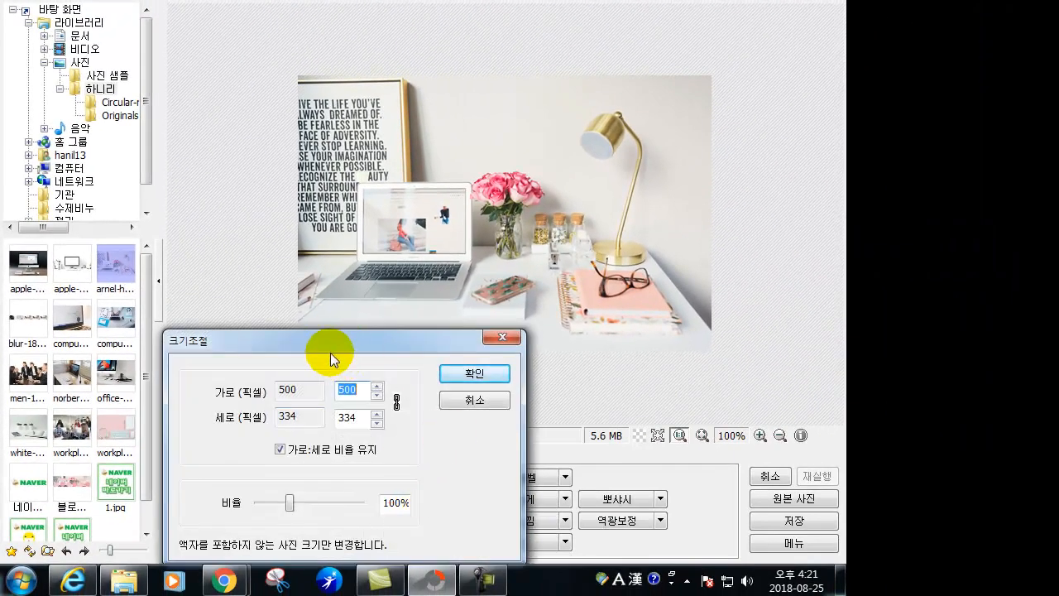
{"action": "left_click_drag", "start_coordinate": [330, 349], "coordinate": [331, 288]}
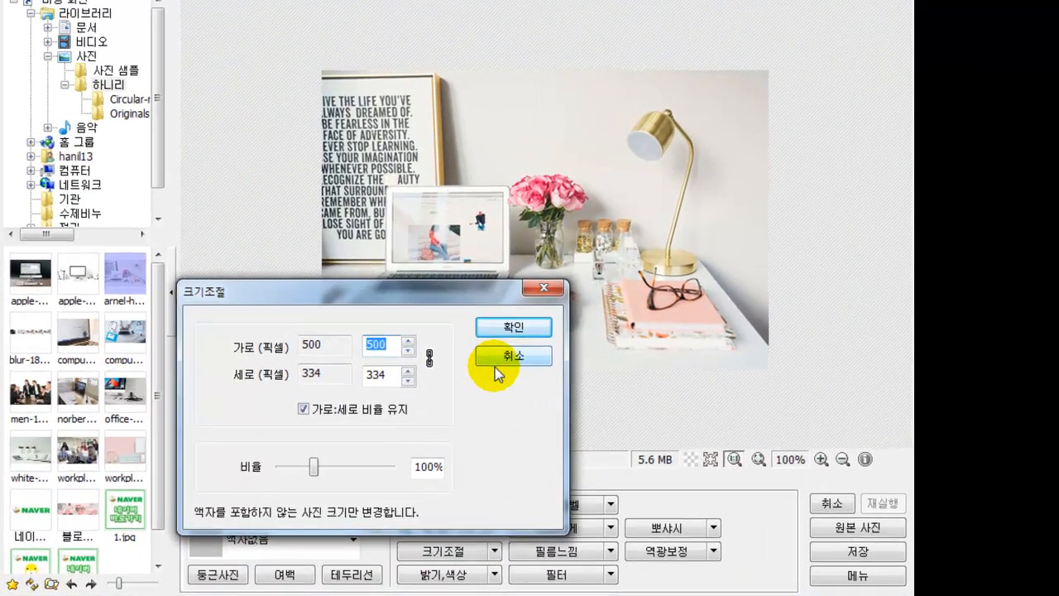
{"action": "left_click", "coordinate": [486, 357]}
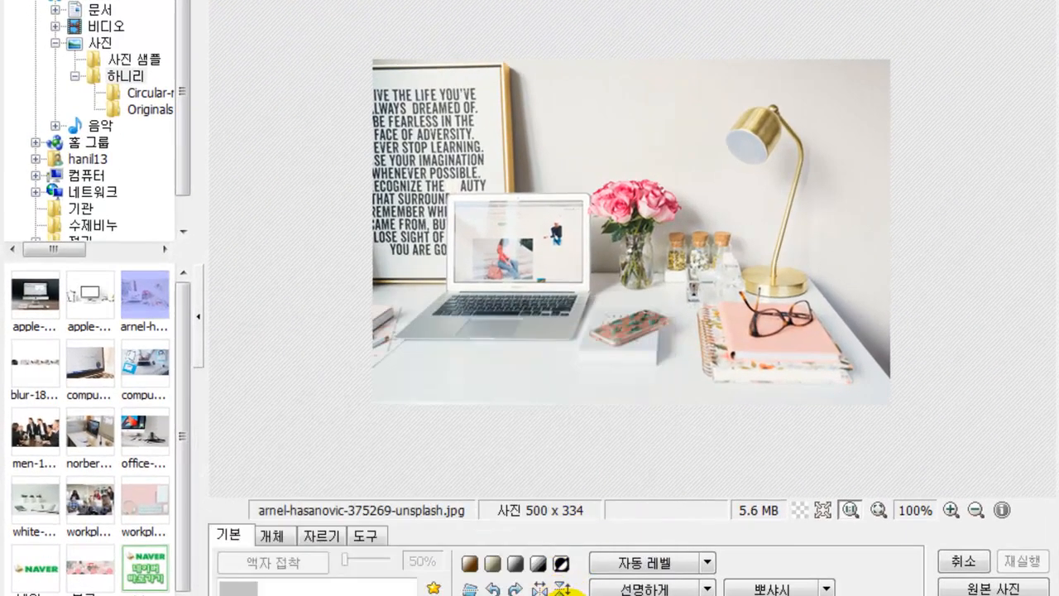
{"action": "left_click", "coordinate": [565, 588]}
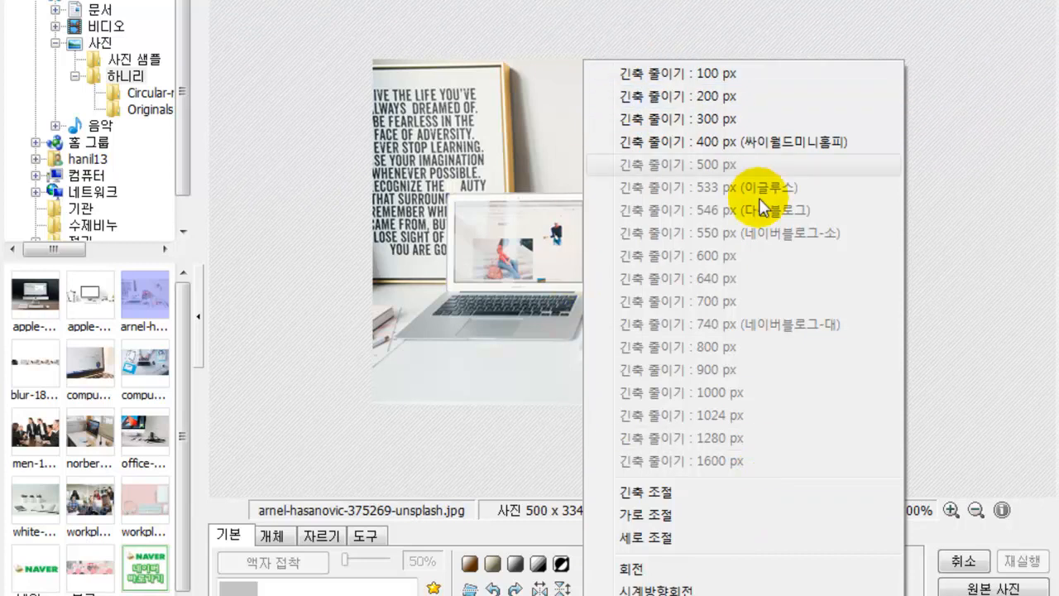
{"action": "left_click", "coordinate": [466, 463]}
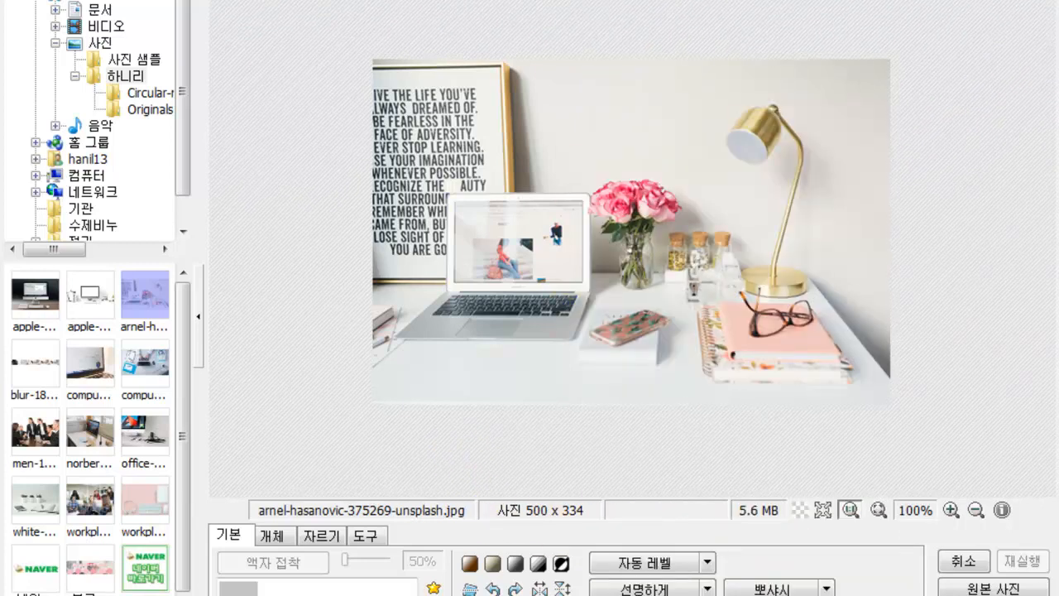
{"action": "left_click", "coordinate": [644, 594]}
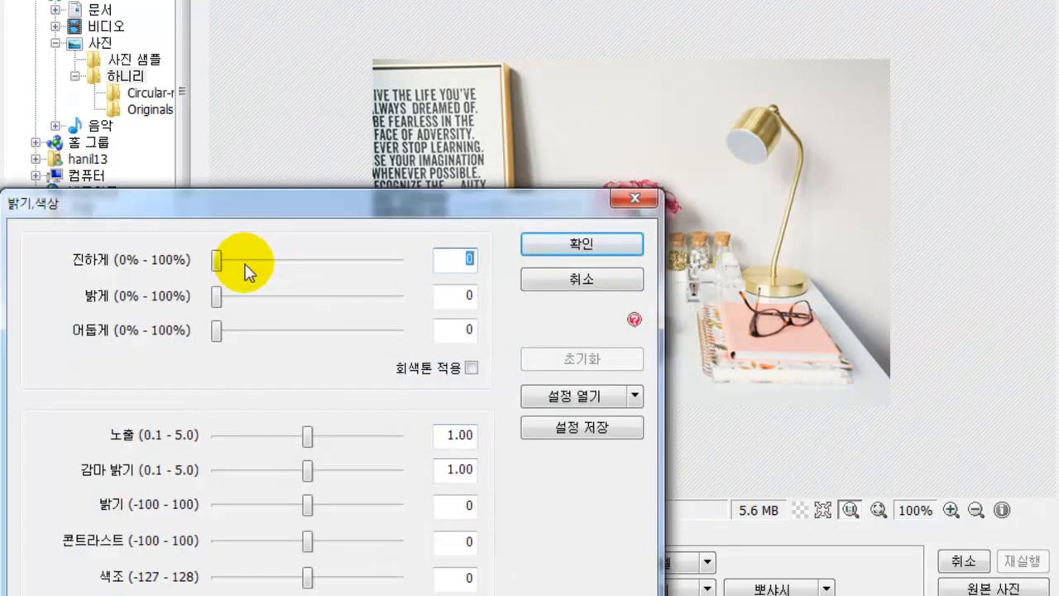
- Set 진하게 to 40 and 밝게 to 40 in 밝기,색상 and apply
{"action": "left_click", "coordinate": [245, 261]}
{"action": "left_click", "coordinate": [301, 260]}
{"action": "left_click", "coordinate": [280, 263]}
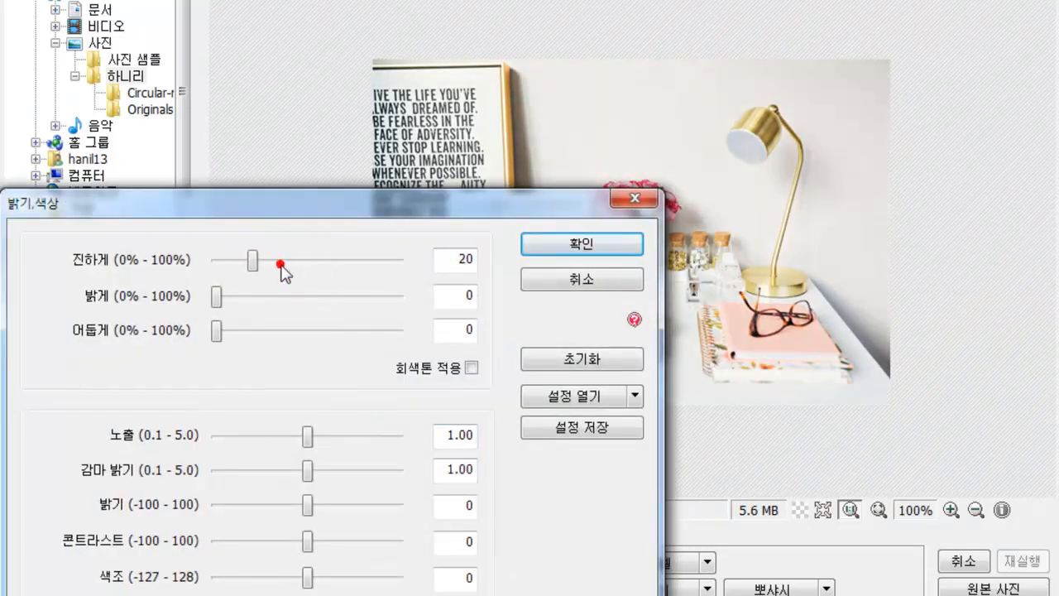
{"action": "left_click", "coordinate": [271, 303]}
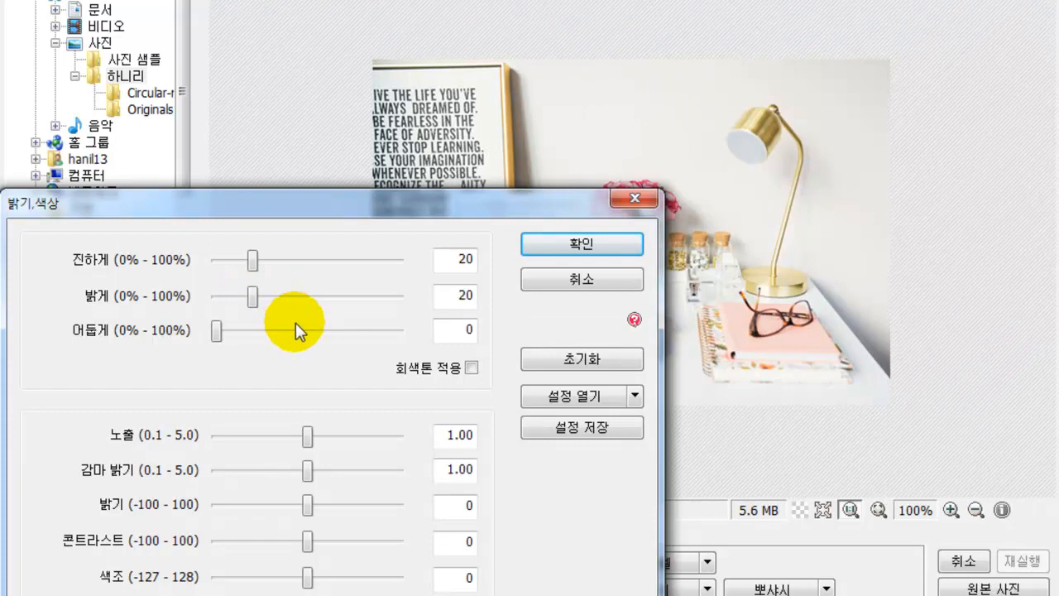
{"action": "left_click", "coordinate": [301, 331]}
{"action": "left_click", "coordinate": [307, 332]}
{"action": "left_click", "coordinate": [268, 331]}
{"action": "left_click", "coordinate": [290, 296]}
{"action": "left_click", "coordinate": [272, 262]}
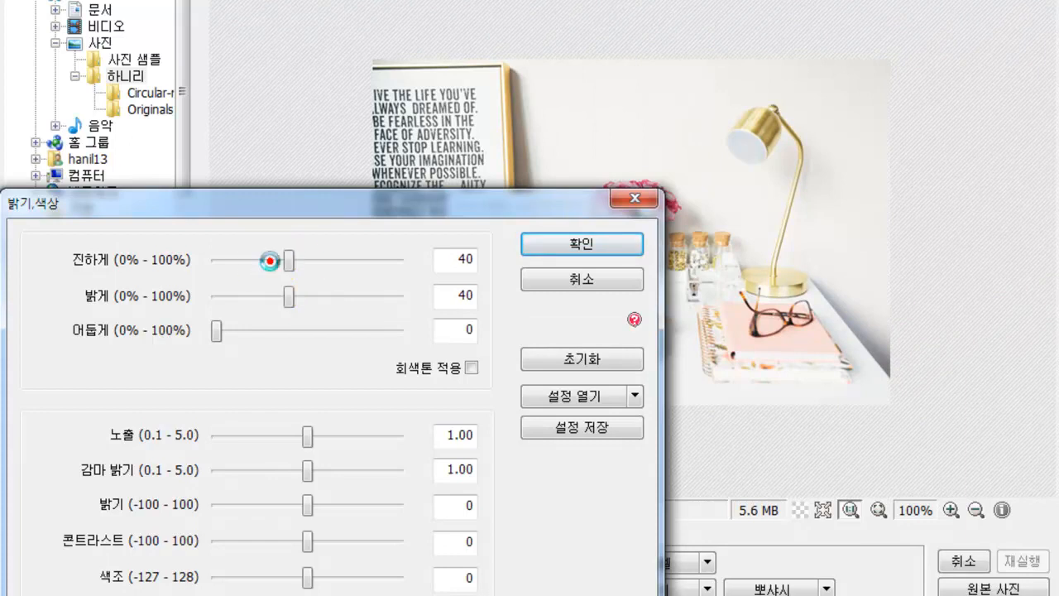
{"action": "left_click", "coordinate": [596, 243]}
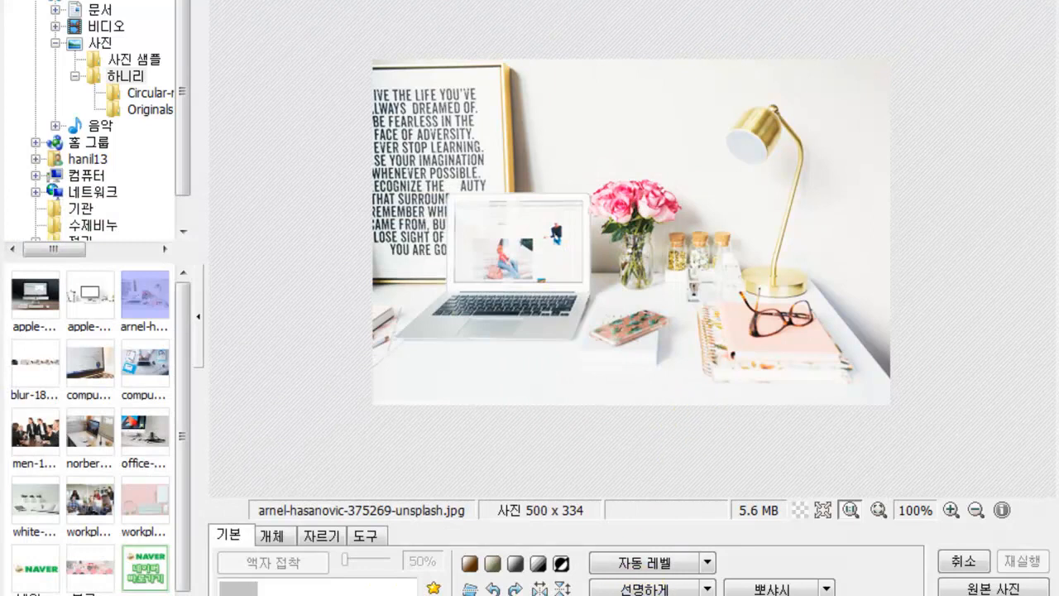
- Auto-level the photo, then try sharpening settings and close without applying
{"action": "left_click", "coordinate": [621, 562]}
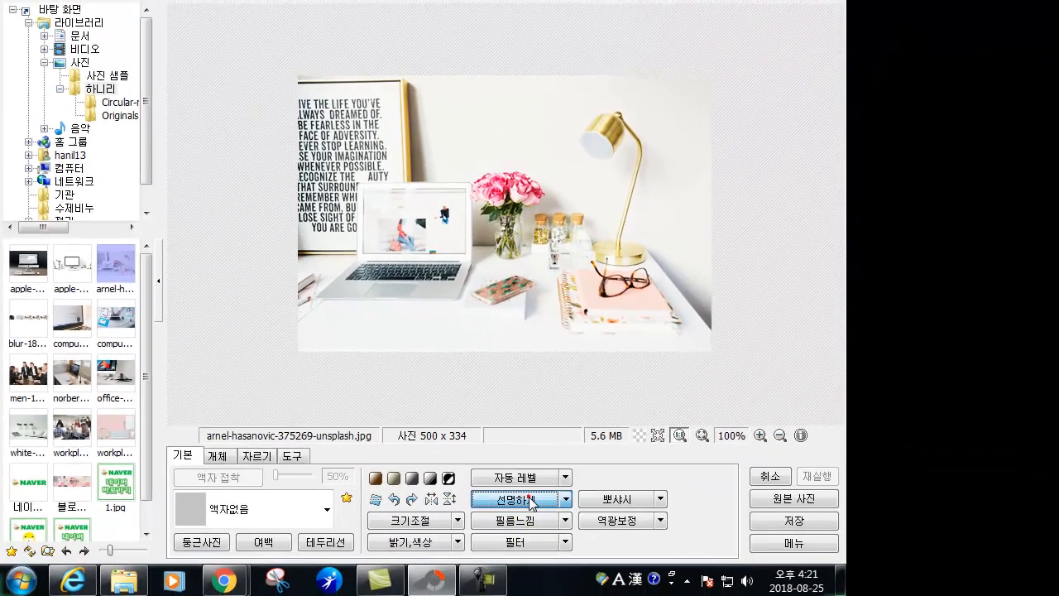
{"action": "left_click", "coordinate": [643, 587]}
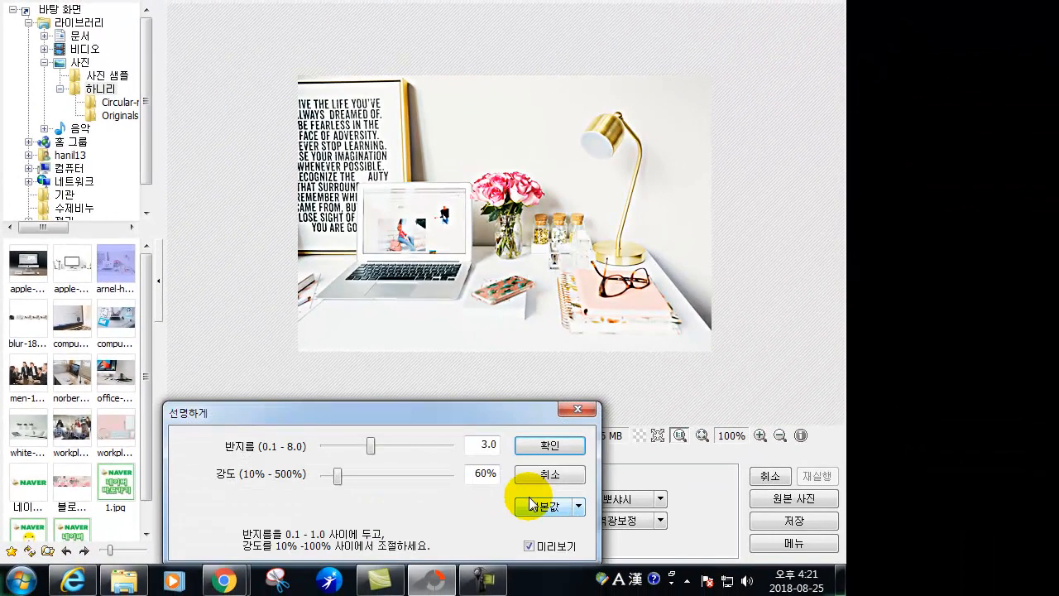
{"action": "left_click", "coordinate": [384, 442]}
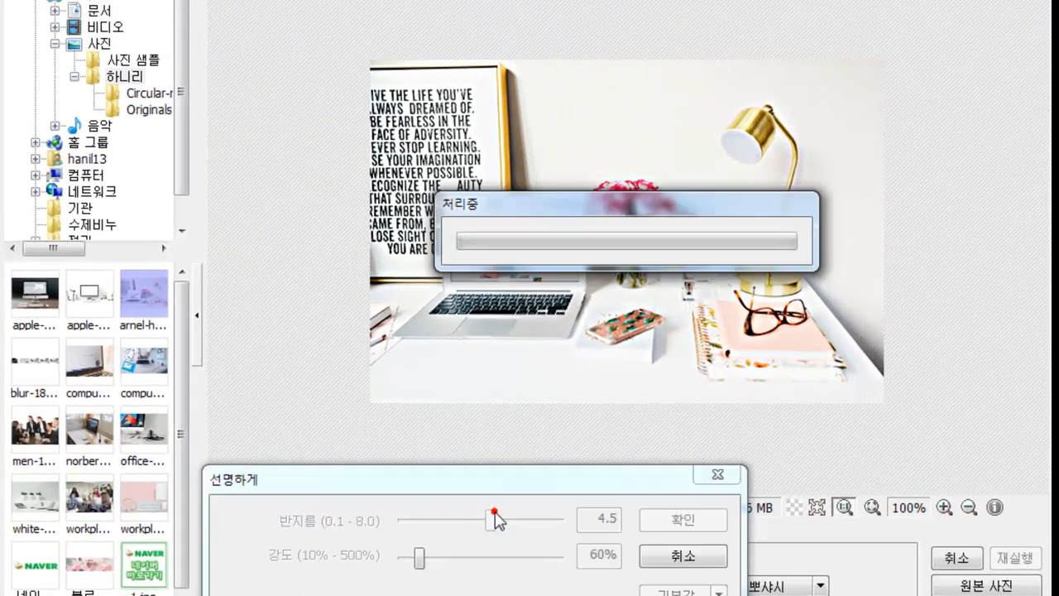
{"action": "left_click", "coordinate": [388, 441]}
{"action": "left_click_drag", "start_coordinate": [422, 562], "coordinate": [450, 565]}
{"action": "left_click", "coordinate": [722, 478]}
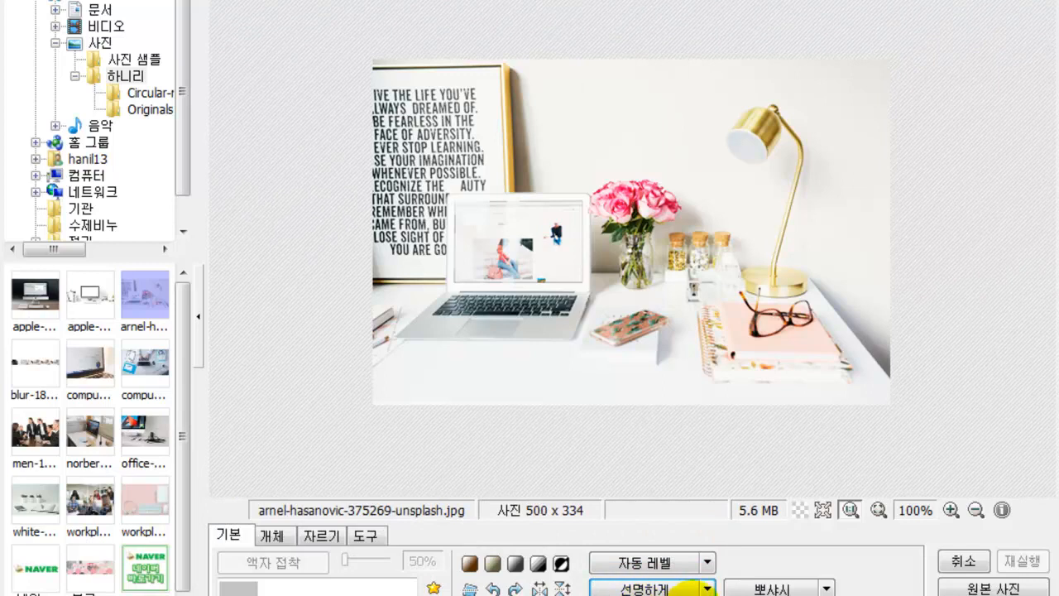
- Preview the BL1, CP1 and CP6 film looks in 필름느낌, ending on CP5
{"action": "left_click", "coordinate": [678, 589]}
{"action": "left_click", "coordinate": [379, 359]}
{"action": "left_click", "coordinate": [461, 379]}
{"action": "left_click", "coordinate": [461, 469]}
{"action": "left_click", "coordinate": [379, 494]}
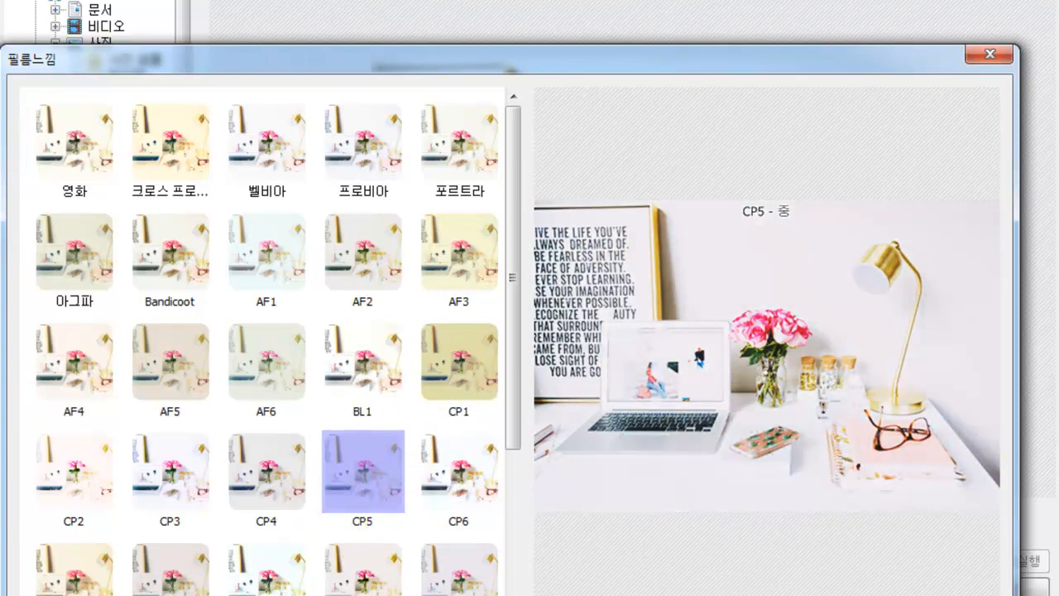
- Dismiss the film presets, try the line_diagonal paper texture, then undo it
{"action": "key", "text": "Escape"}
{"action": "left_click", "coordinate": [774, 594]}
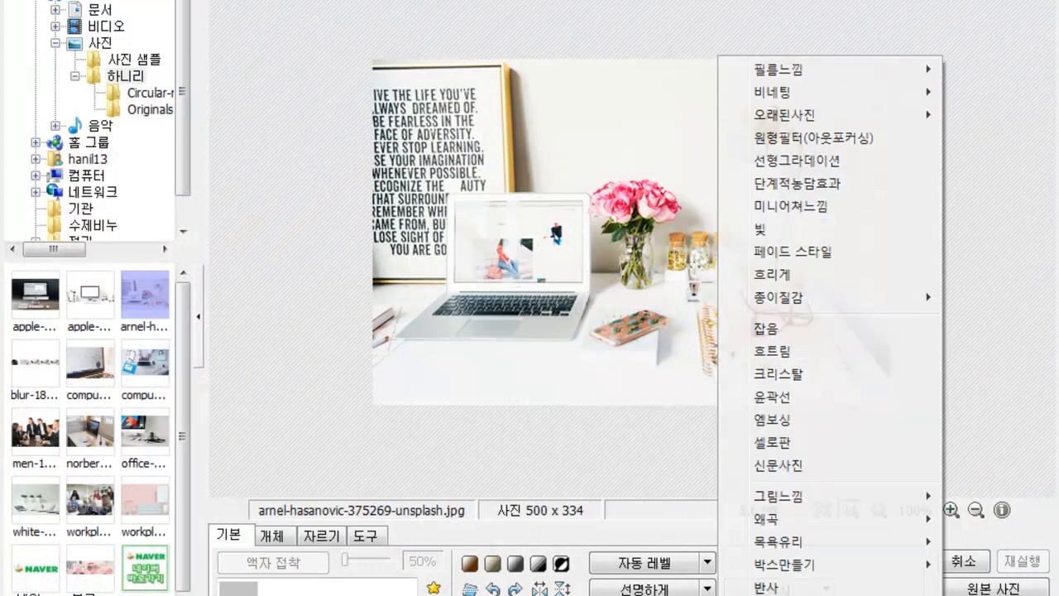
{"action": "mouse_move", "coordinate": [801, 306]}
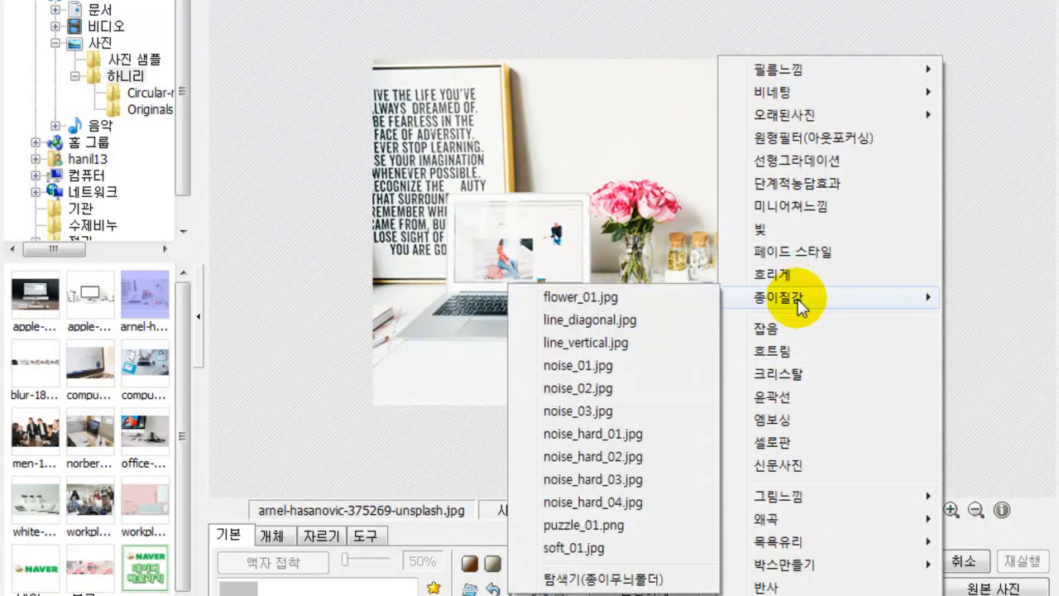
{"action": "left_click", "coordinate": [631, 321]}
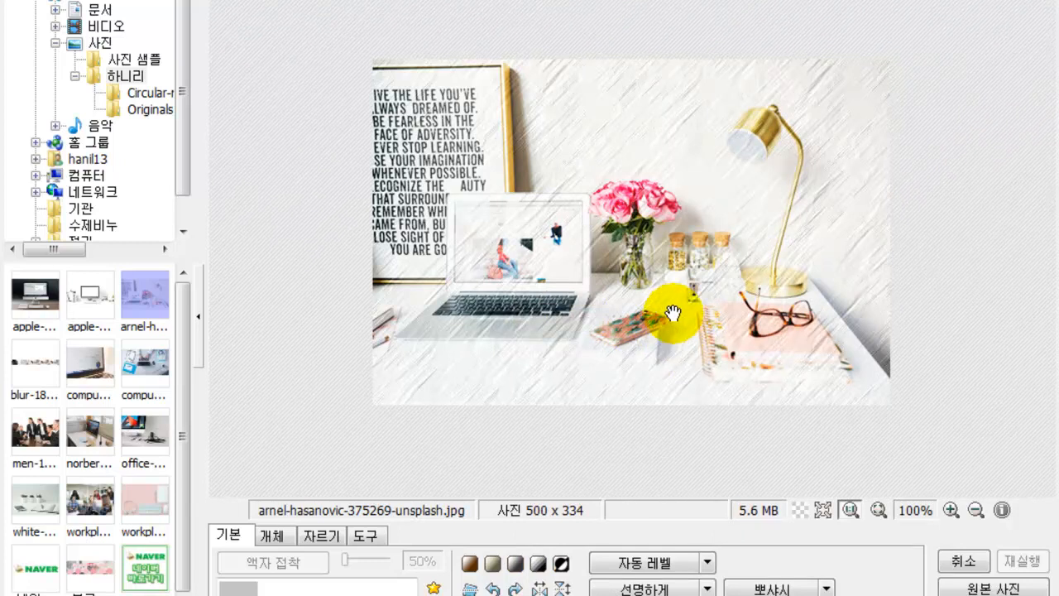
{"action": "key", "text": "ctrl+z"}
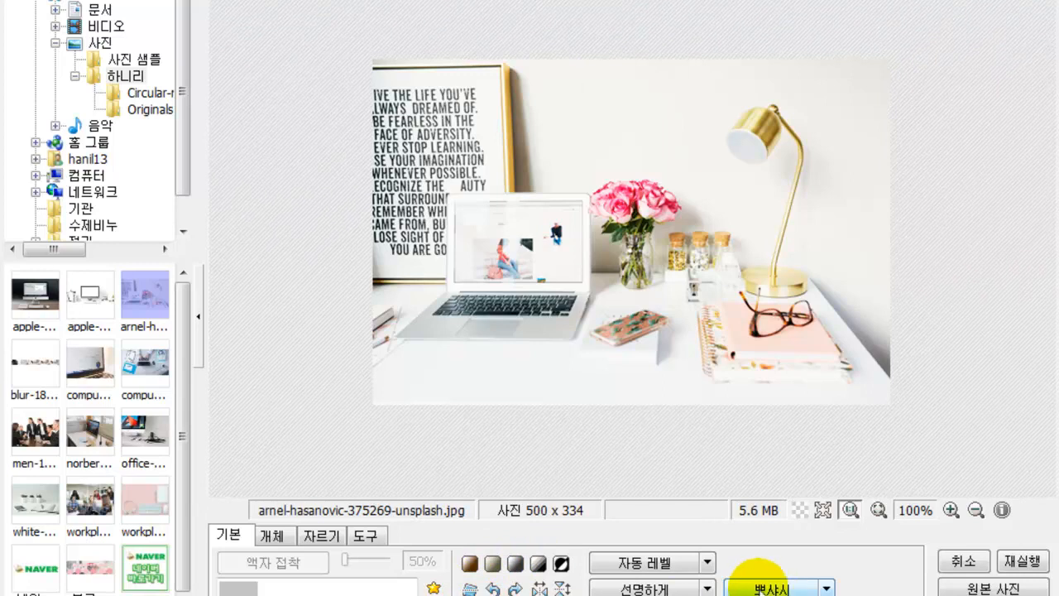
- Apply the soften (뽀샤시) effect at 50% level, then switch to the object (개체) tools
{"action": "left_click", "coordinate": [778, 588]}
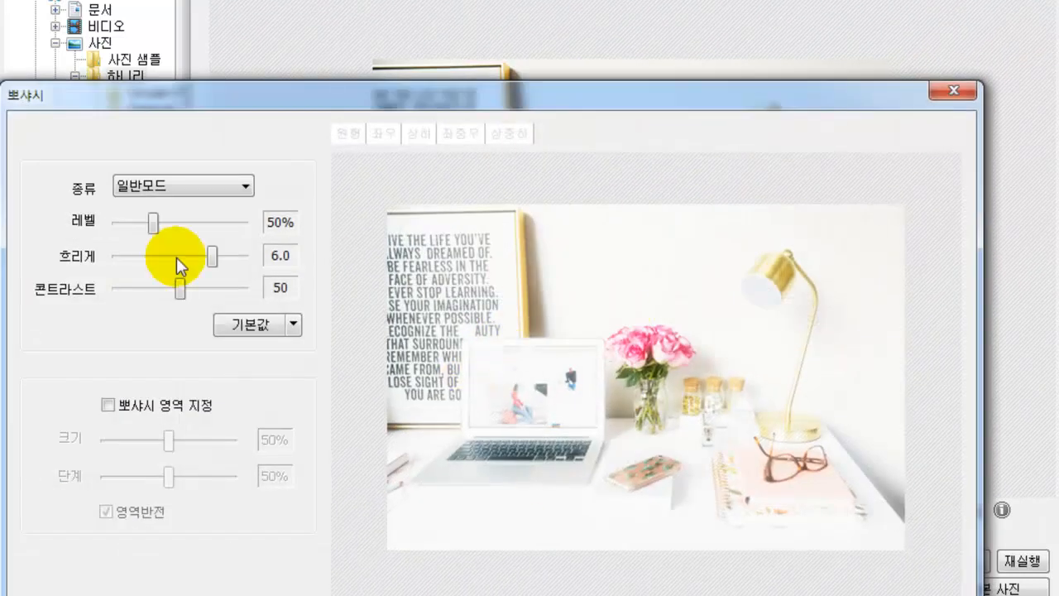
{"action": "left_click_drag", "start_coordinate": [179, 223], "coordinate": [154, 223]}
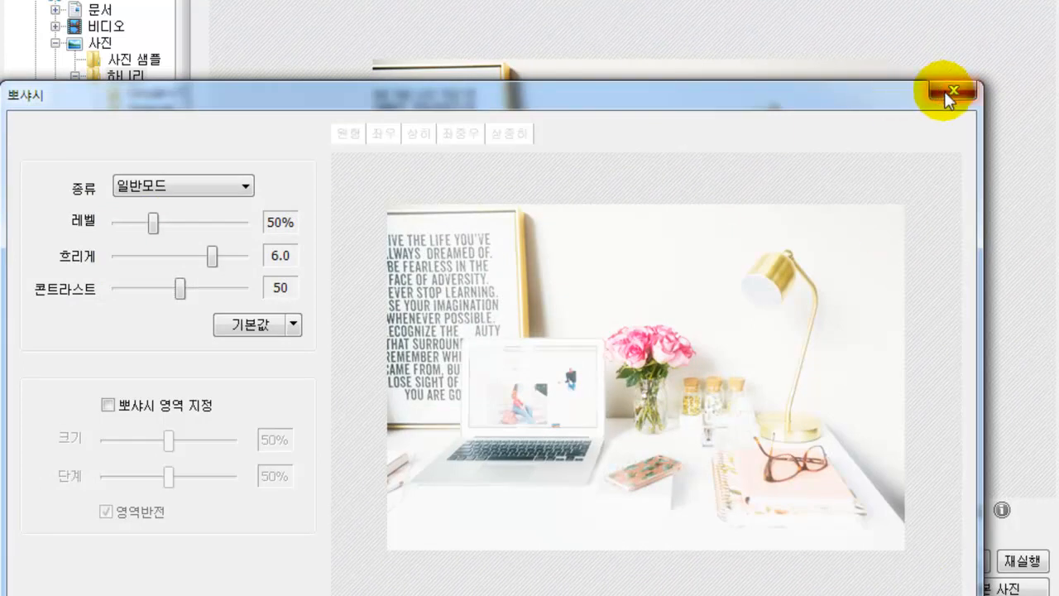
{"action": "left_click", "coordinate": [949, 91]}
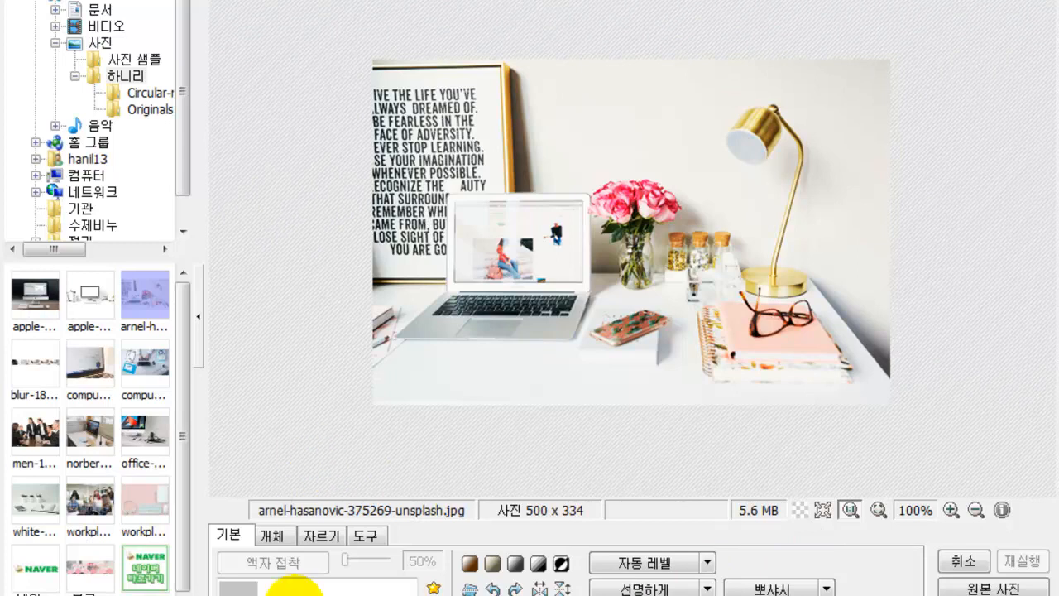
{"action": "left_click", "coordinate": [274, 537]}
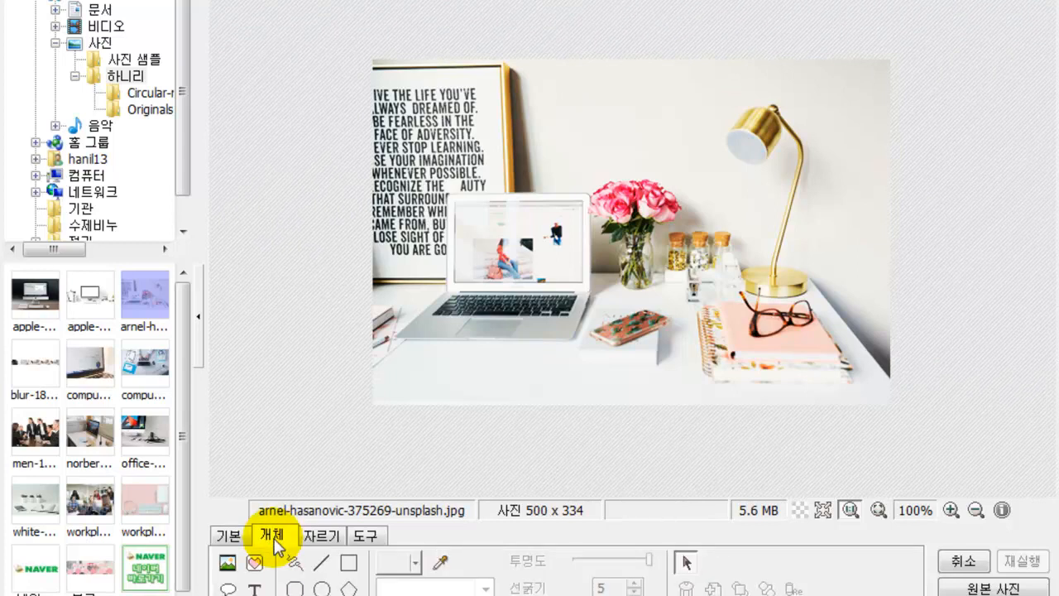
- Insert the apple-606761_1920 monitor image with increased transparency
{"action": "left_click", "coordinate": [225, 564]}
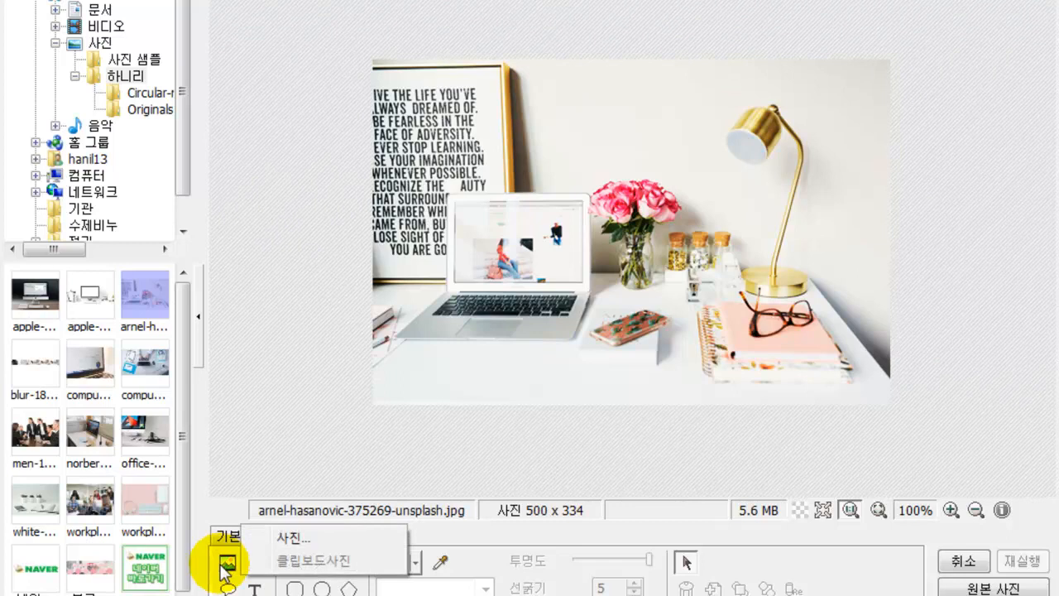
{"action": "left_click", "coordinate": [285, 539]}
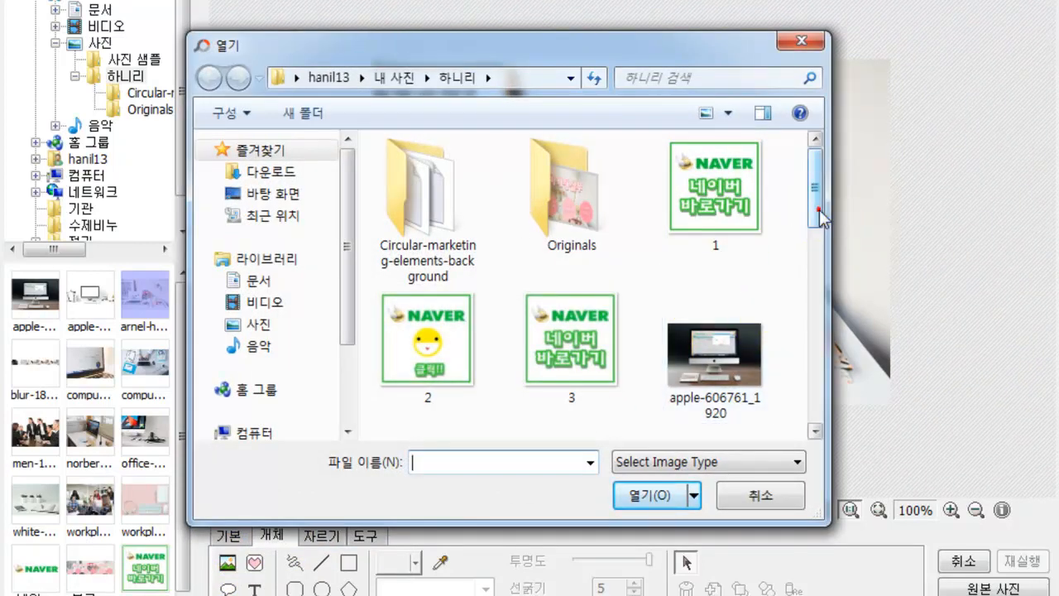
{"action": "left_click_drag", "start_coordinate": [818, 212], "coordinate": [812, 249]}
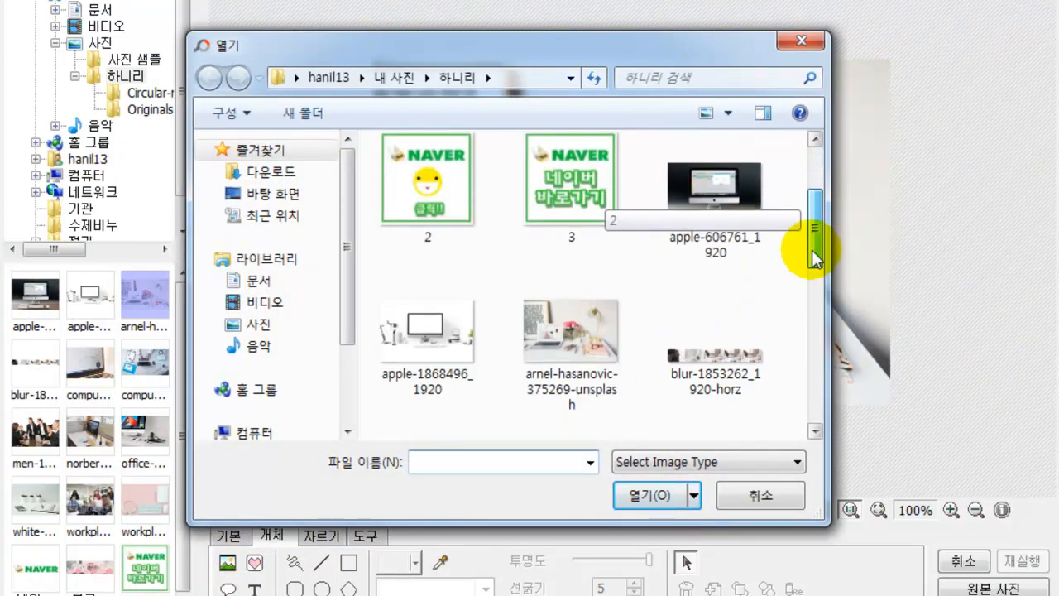
{"action": "left_click", "coordinate": [736, 195]}
{"action": "left_click", "coordinate": [653, 496]}
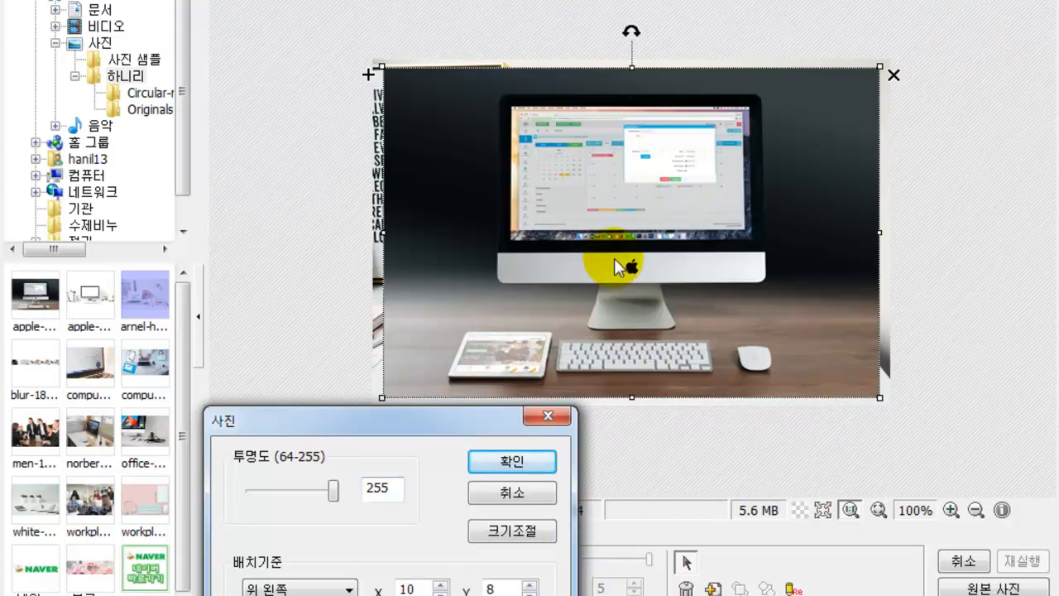
{"action": "mouse_move", "coordinate": [333, 491]}
{"action": "left_mouse_down"}
{"action": "mouse_move", "coordinate": [279, 494]}
{"action": "mouse_move", "coordinate": [337, 491]}
{"action": "left_mouse_up"}
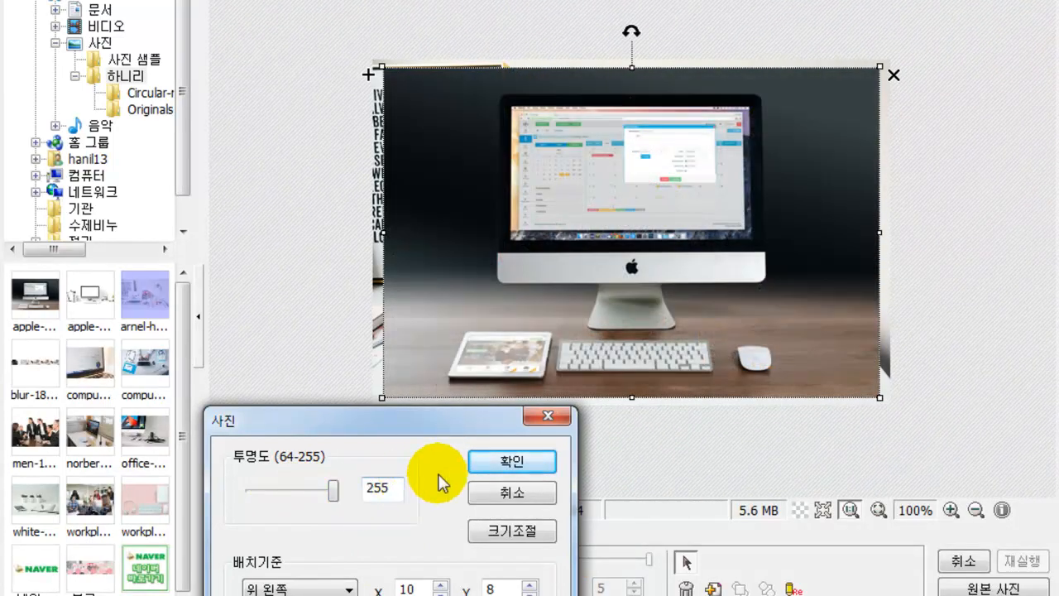
{"action": "left_click", "coordinate": [496, 464]}
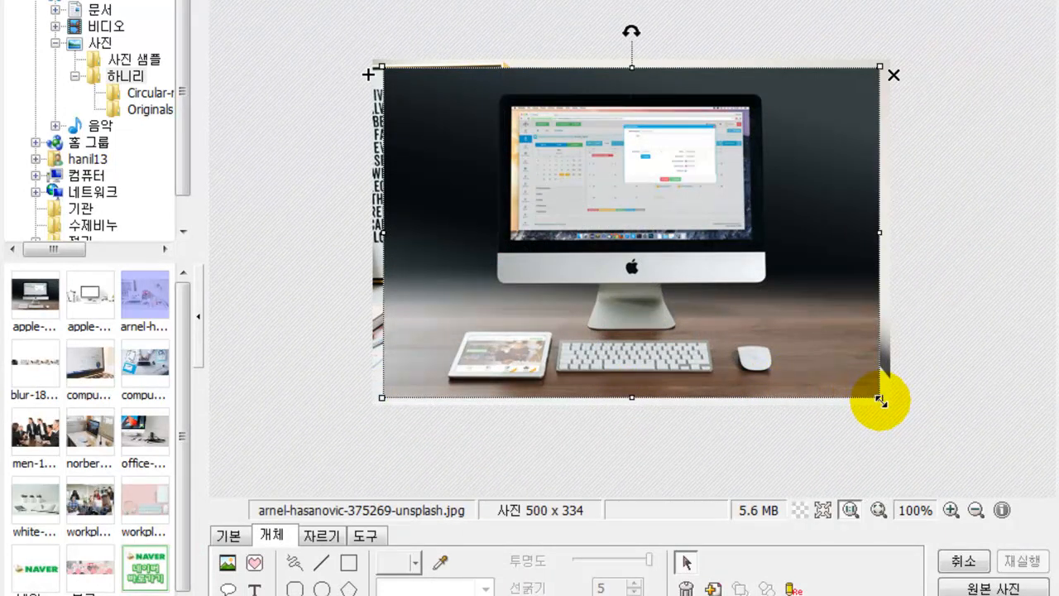
- Shrink the monitor image, move it upper-left, then duplicate it and delete the copy
{"action": "left_click_drag", "start_coordinate": [880, 399], "coordinate": [523, 184]}
{"action": "left_click_drag", "start_coordinate": [461, 128], "coordinate": [816, 123]}
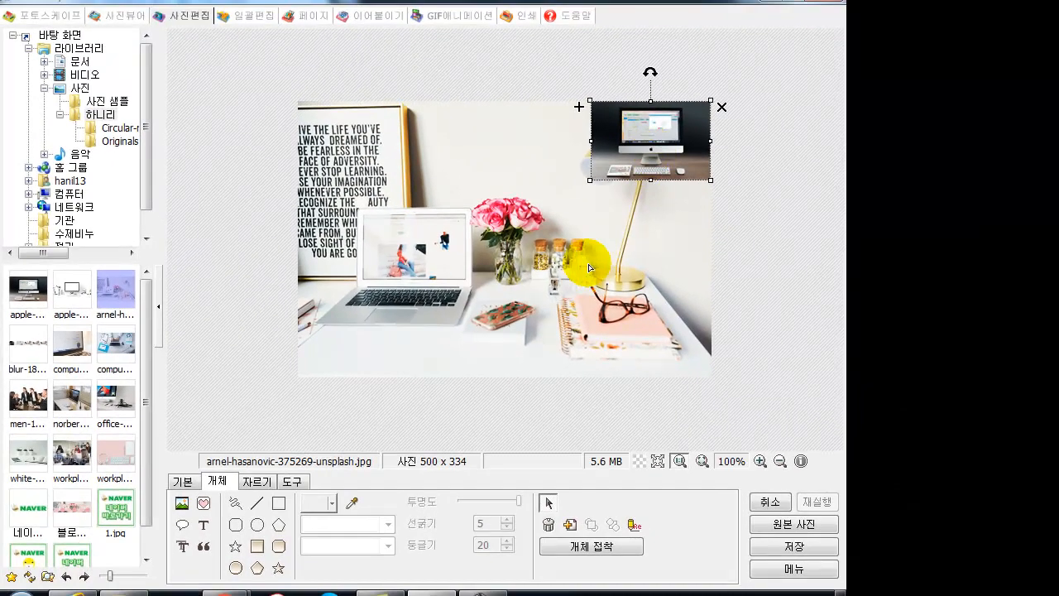
{"action": "left_click_drag", "start_coordinate": [636, 129], "coordinate": [488, 161]}
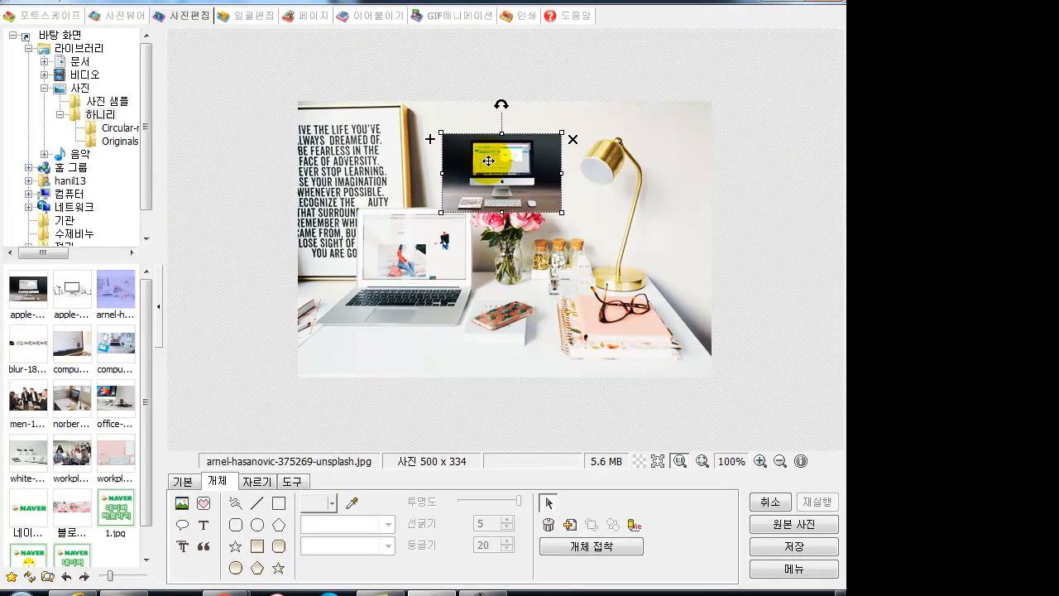
{"action": "left_click", "coordinate": [428, 142]}
{"action": "left_click_drag", "start_coordinate": [507, 184], "coordinate": [498, 260]}
{"action": "left_click", "coordinate": [571, 226]}
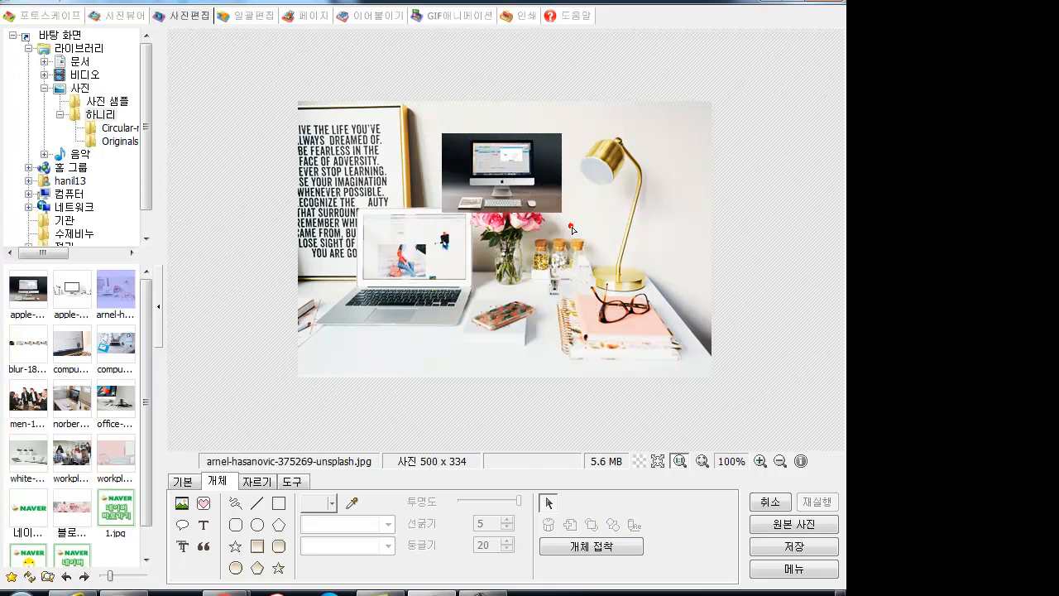
- Tilt the monitor image slightly and move it to the top-right corner
{"action": "left_click", "coordinate": [518, 170]}
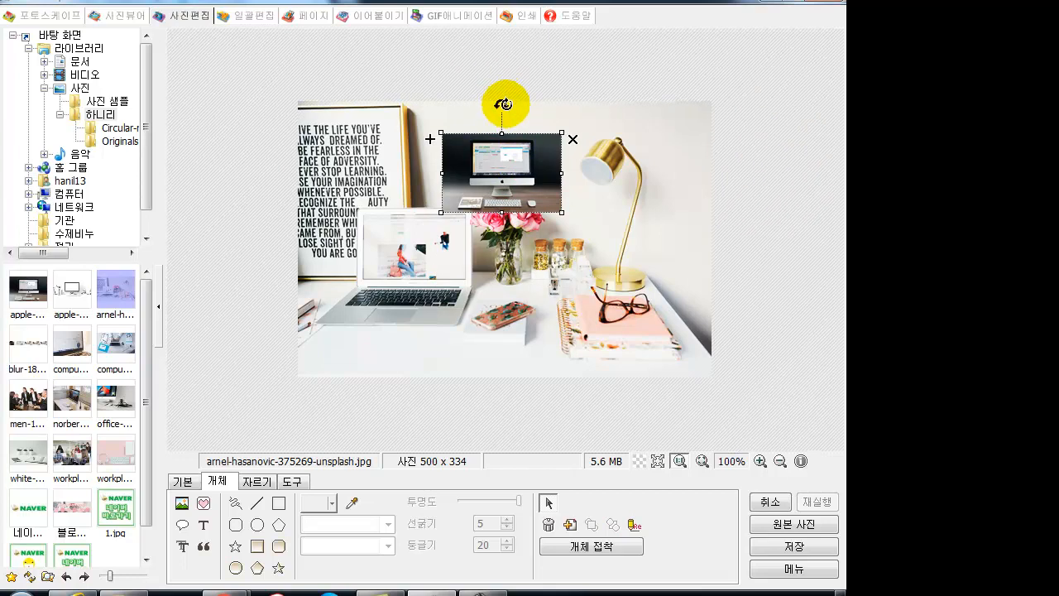
{"action": "mouse_move", "coordinate": [502, 103]}
{"action": "left_mouse_down"}
{"action": "mouse_move", "coordinate": [485, 111]}
{"action": "mouse_move", "coordinate": [502, 104]}
{"action": "left_mouse_up"}
{"action": "left_click", "coordinate": [512, 200]}
{"action": "left_click_drag", "start_coordinate": [507, 191], "coordinate": [657, 159]}
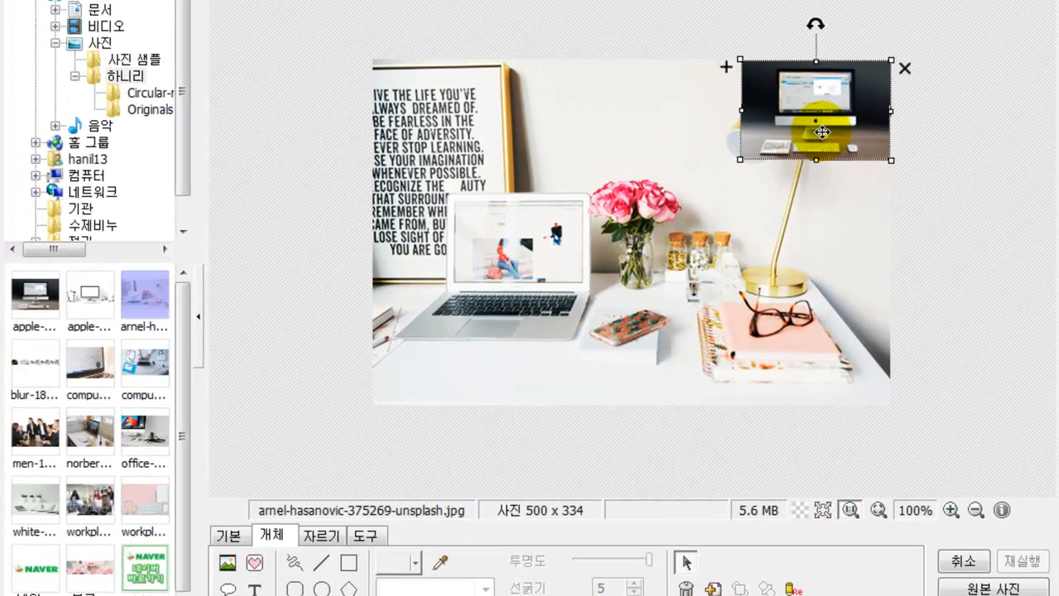
{"action": "left_click", "coordinate": [816, 240]}
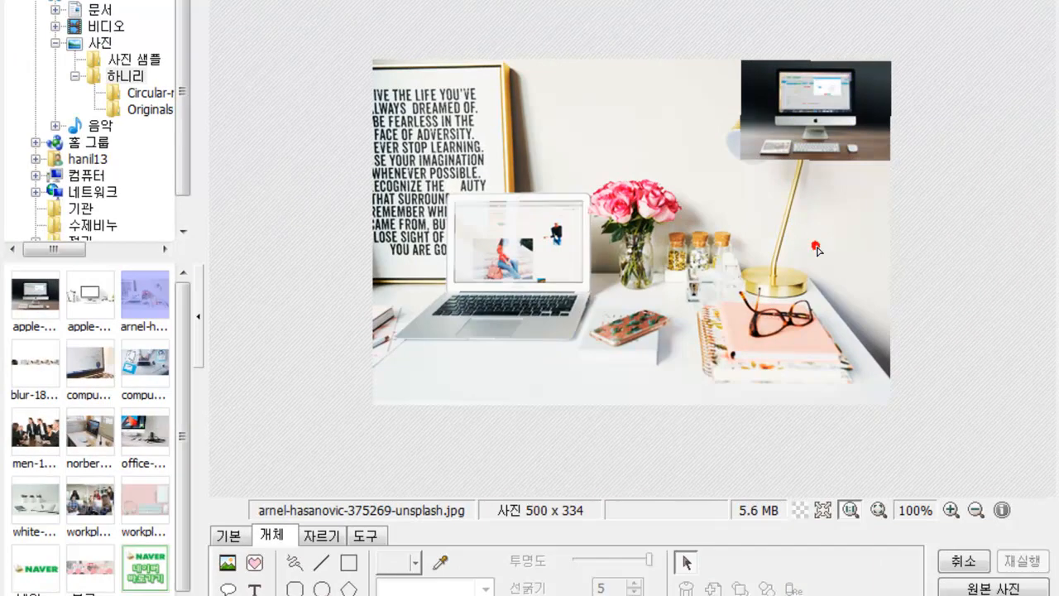
- Delete the monitor overlay and bring back the picture insertion choices
{"action": "left_click", "coordinate": [794, 145]}
{"action": "left_click", "coordinate": [901, 70]}
{"action": "left_click", "coordinate": [228, 587]}
{"action": "left_click", "coordinate": [227, 563]}
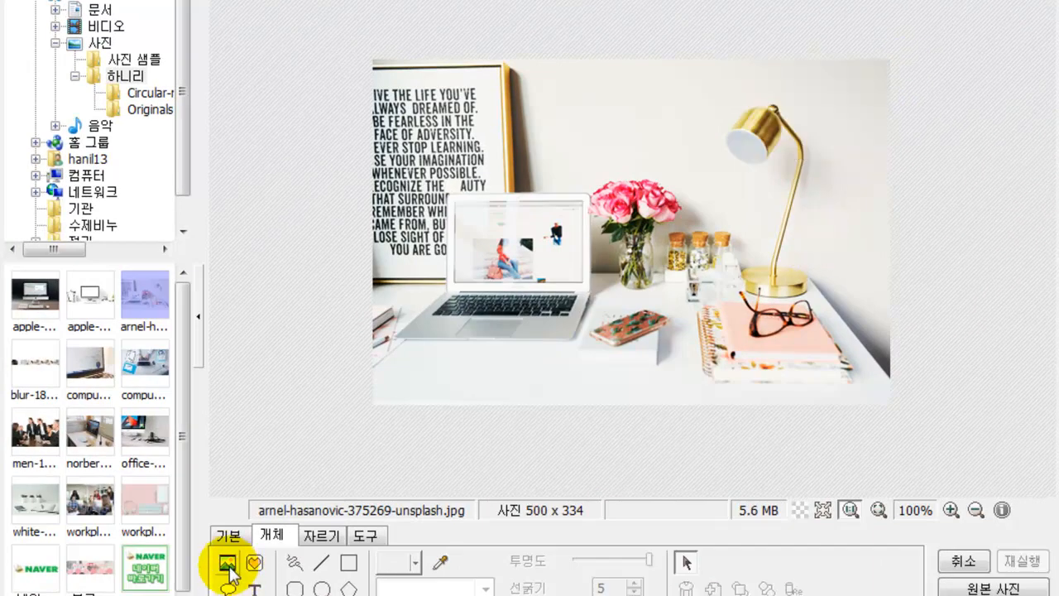
- Insert computer-1149148_1920 and shrink it into the photo's top-right corner
{"action": "left_click", "coordinate": [341, 543]}
{"action": "left_click_drag", "start_coordinate": [814, 220], "coordinate": [817, 283]}
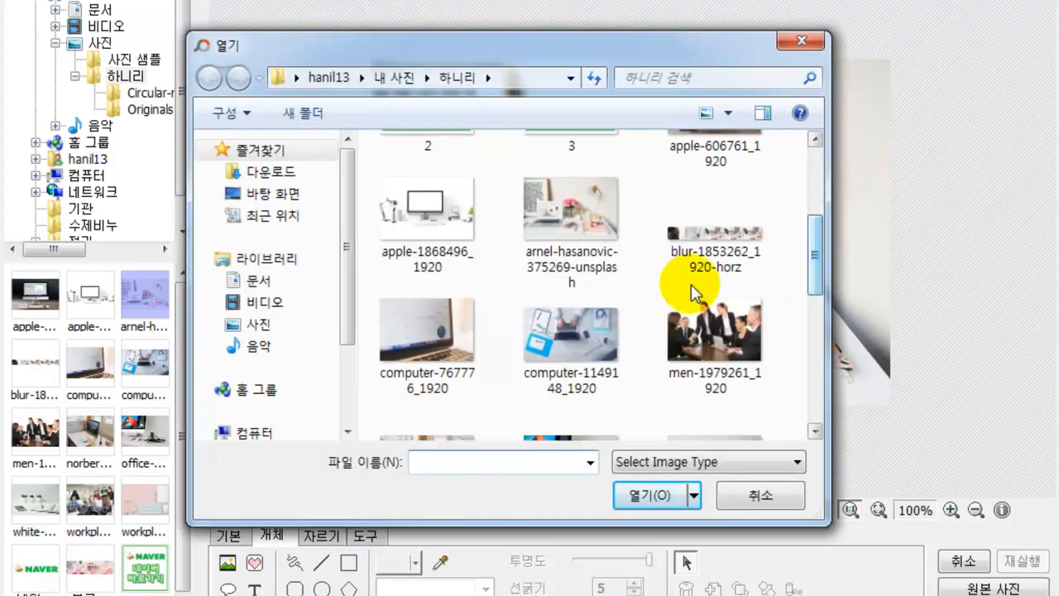
{"action": "left_click", "coordinate": [571, 345]}
{"action": "left_click", "coordinate": [655, 497]}
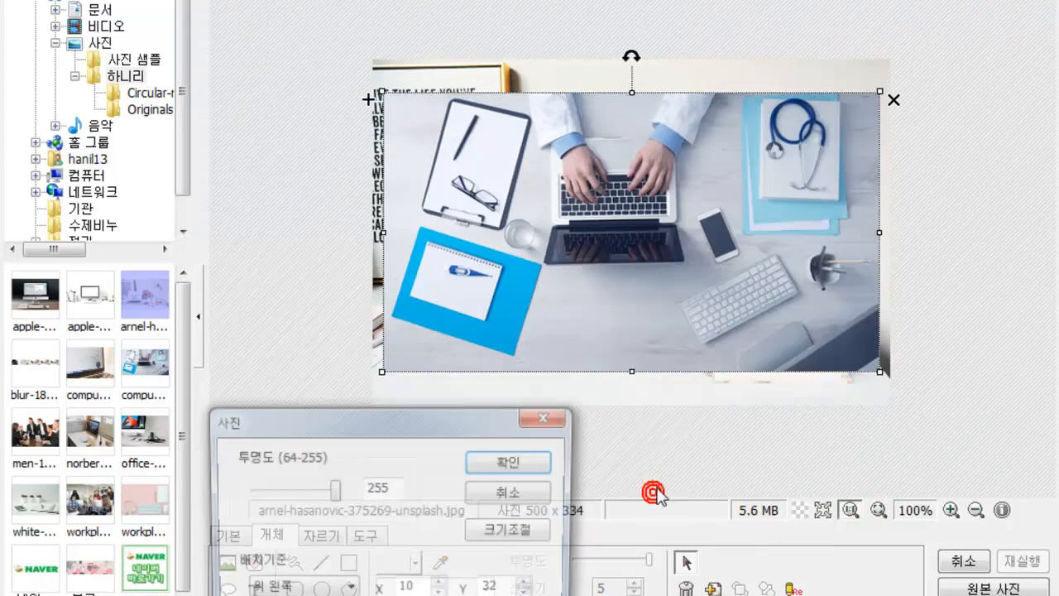
{"action": "left_click", "coordinate": [506, 470]}
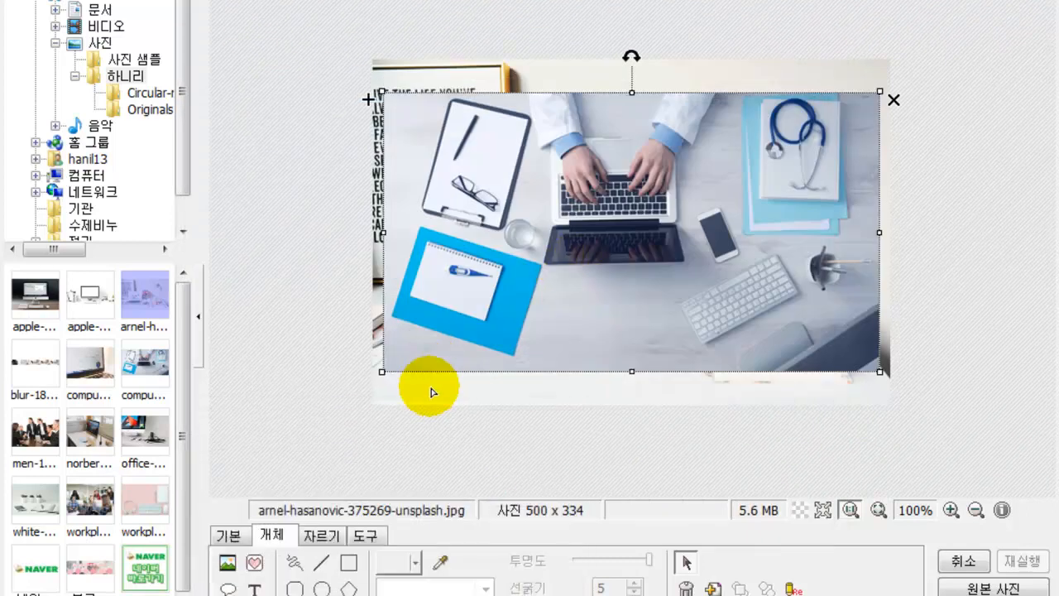
{"action": "left_click_drag", "start_coordinate": [382, 372], "coordinate": [862, 114]}
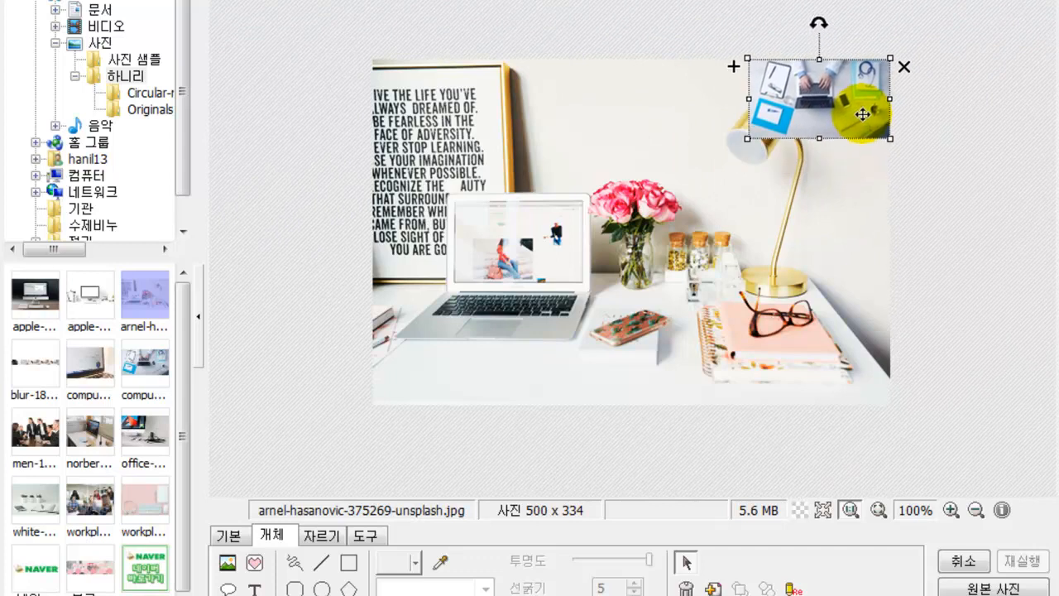
{"action": "left_click", "coordinate": [657, 40]}
{"action": "left_click", "coordinate": [690, 289]}
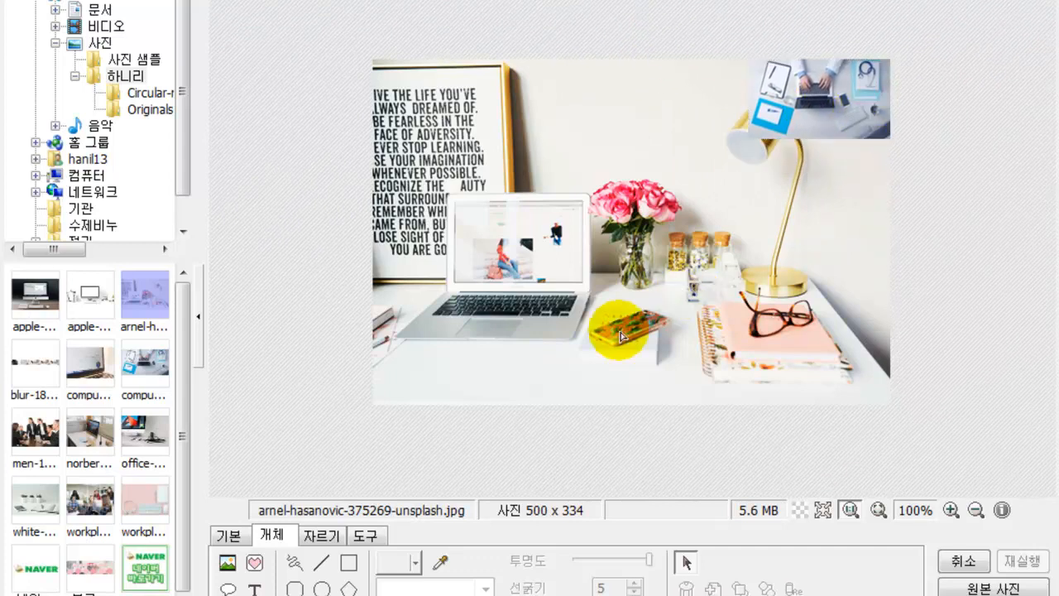
- Browse the sticker categories, then insert tag.png from the 문방구 (stationery) stickers
{"action": "left_click", "coordinate": [254, 566]}
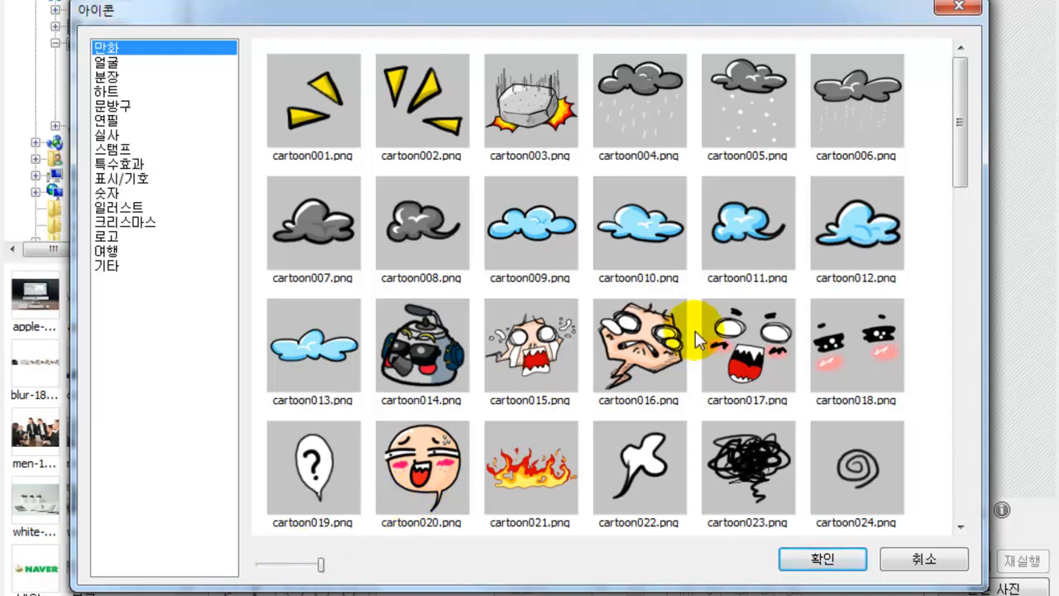
{"action": "scroll", "coordinate": [724, 341], "scroll_direction": "down", "scroll_amount": 2}
{"action": "scroll", "coordinate": [725, 342], "scroll_direction": "down", "scroll_amount": 5}
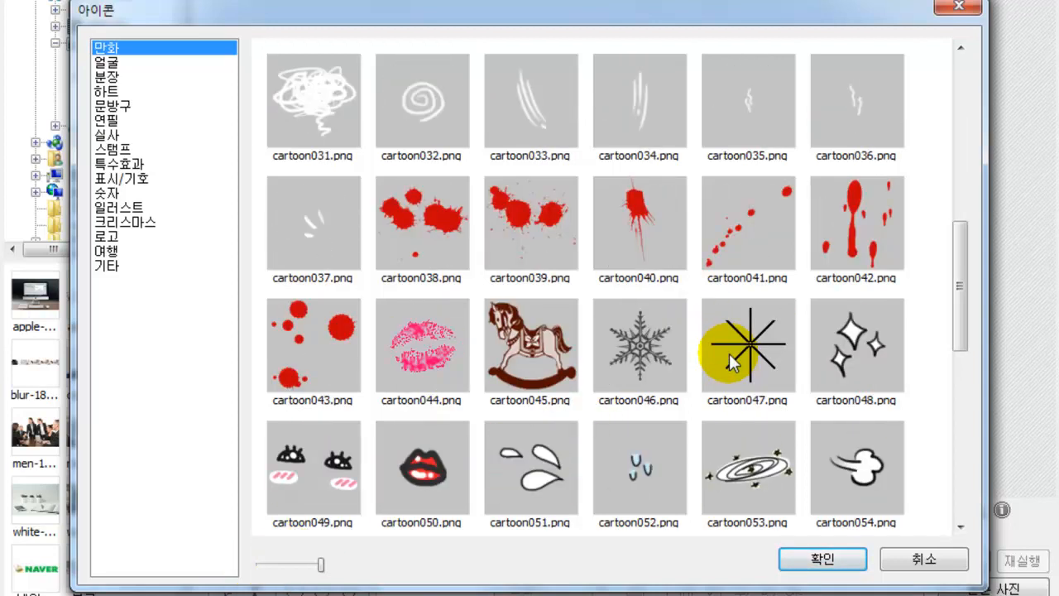
{"action": "scroll", "coordinate": [761, 368], "scroll_direction": "down", "scroll_amount": 3}
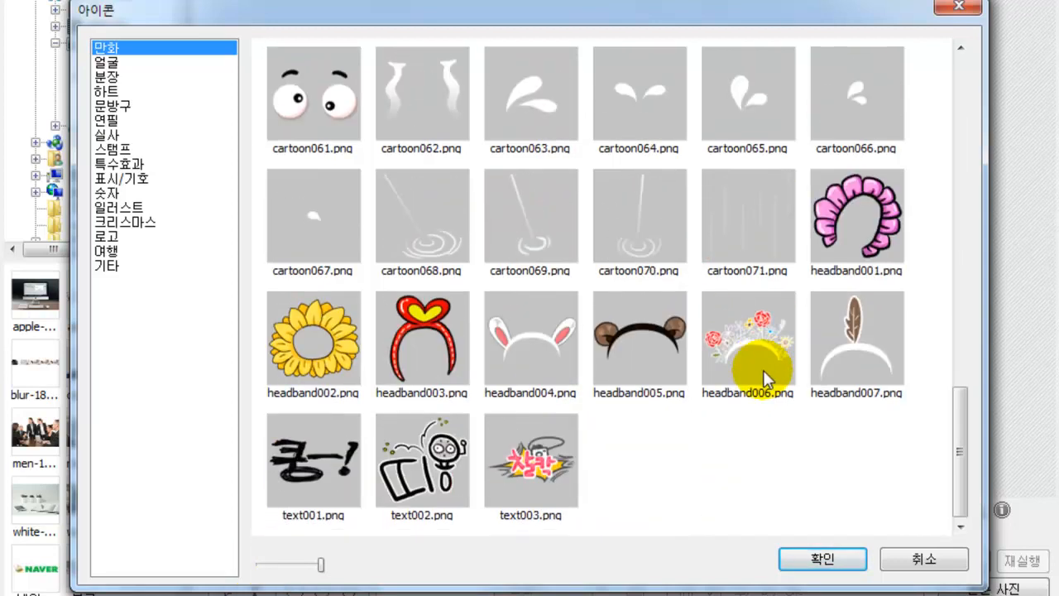
{"action": "scroll", "coordinate": [262, 221], "scroll_direction": "up", "scroll_amount": 5}
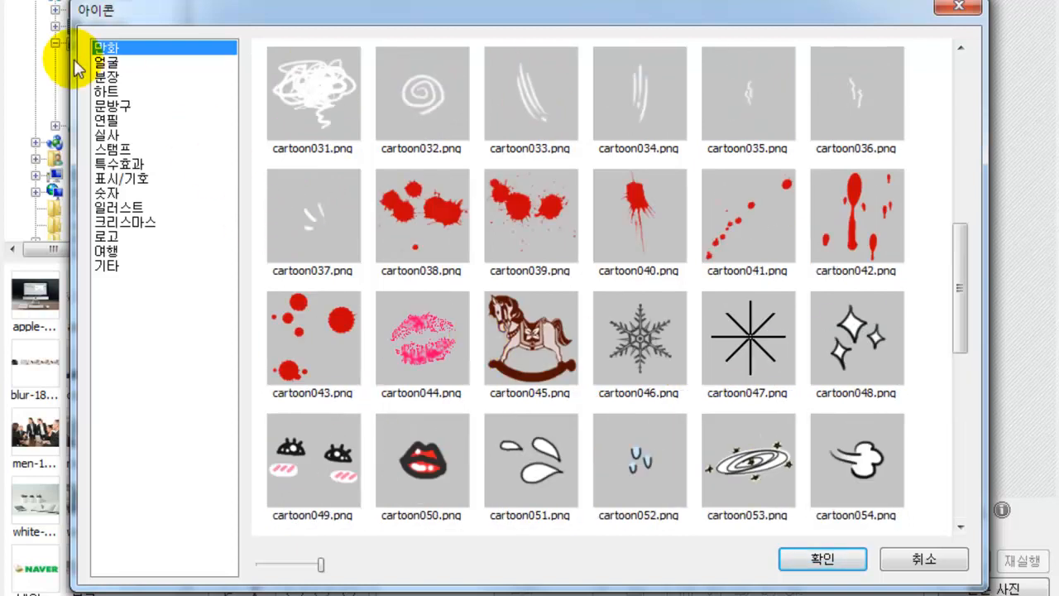
{"action": "left_click", "coordinate": [106, 62]}
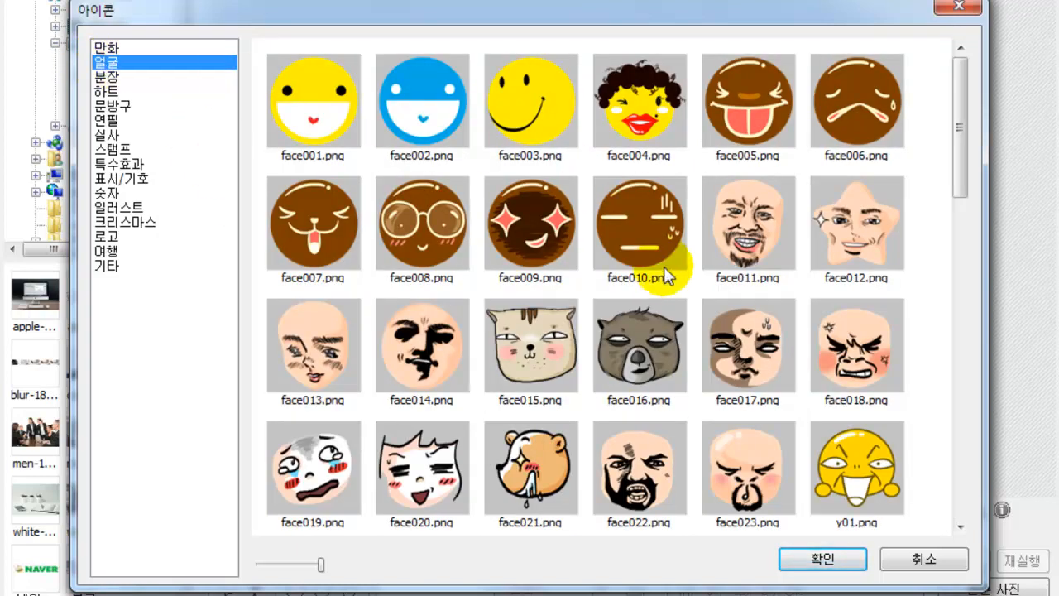
{"action": "left_click", "coordinate": [106, 77]}
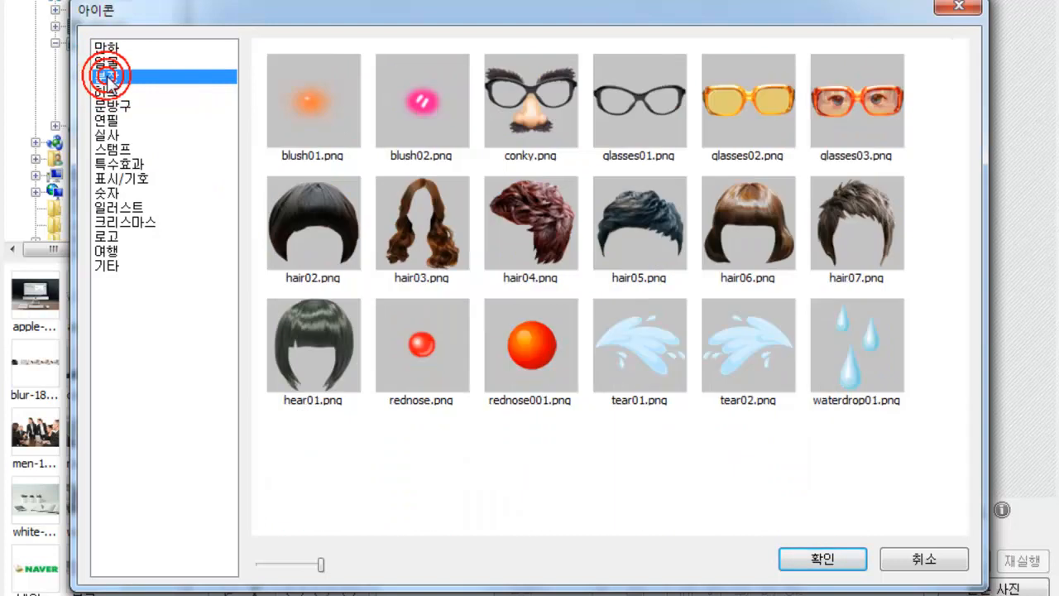
{"action": "left_click", "coordinate": [107, 91]}
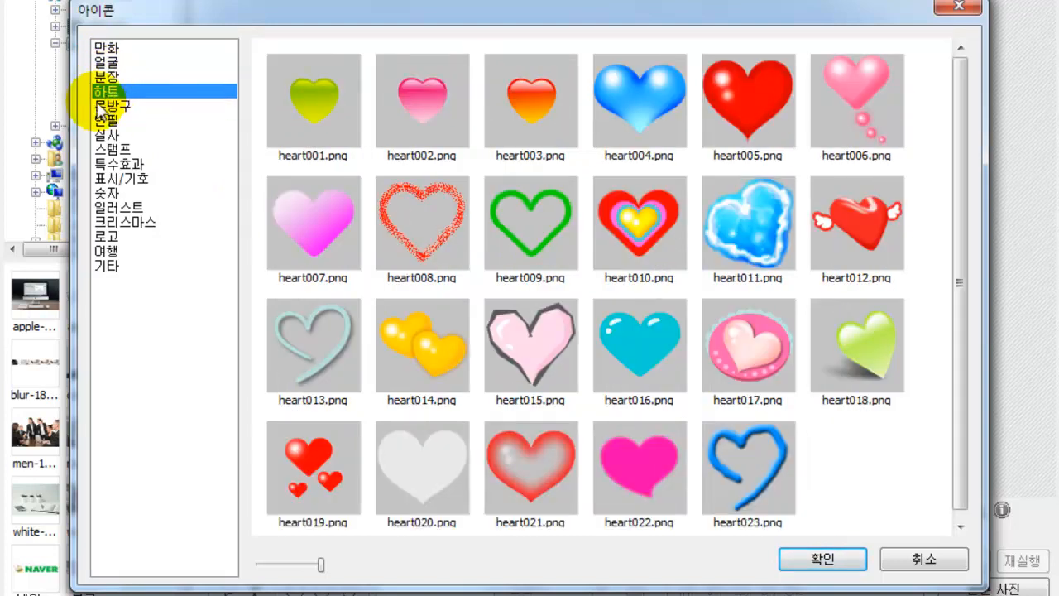
{"action": "left_click", "coordinate": [108, 105]}
{"action": "left_click", "coordinate": [105, 120]}
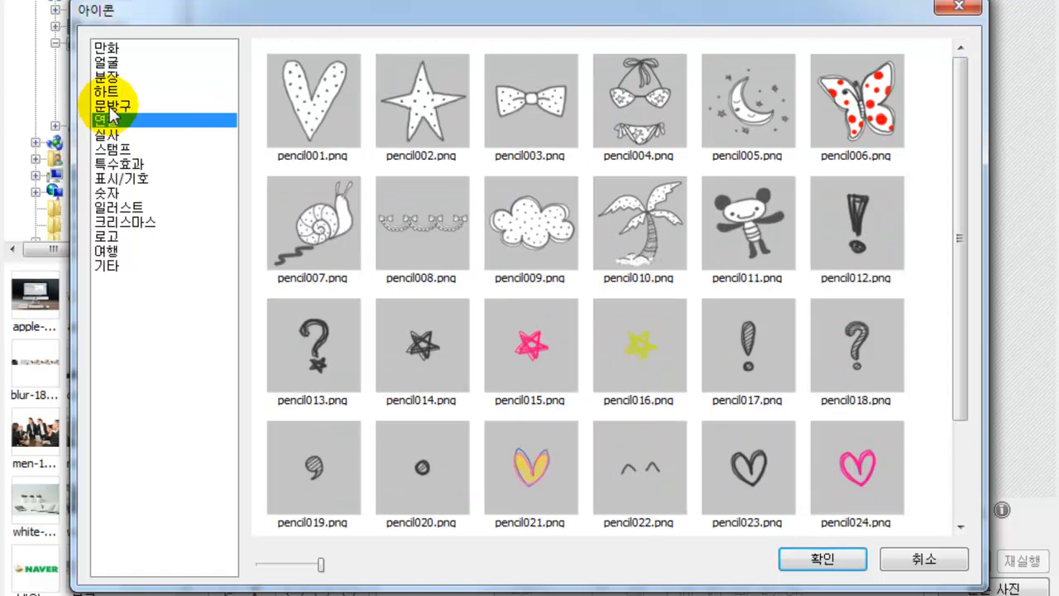
{"action": "left_click", "coordinate": [110, 106]}
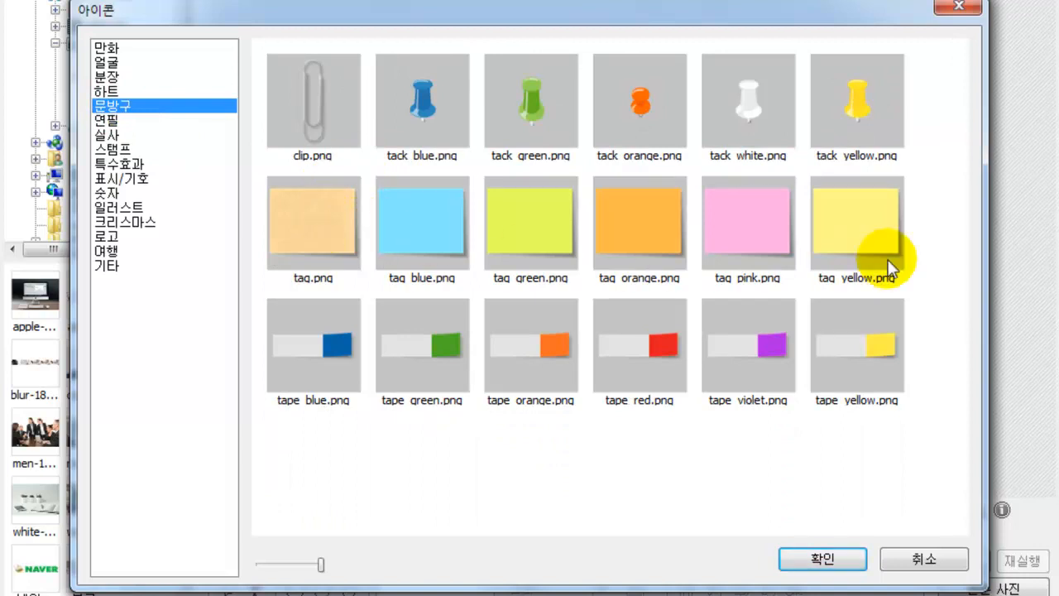
{"action": "left_click", "coordinate": [285, 238]}
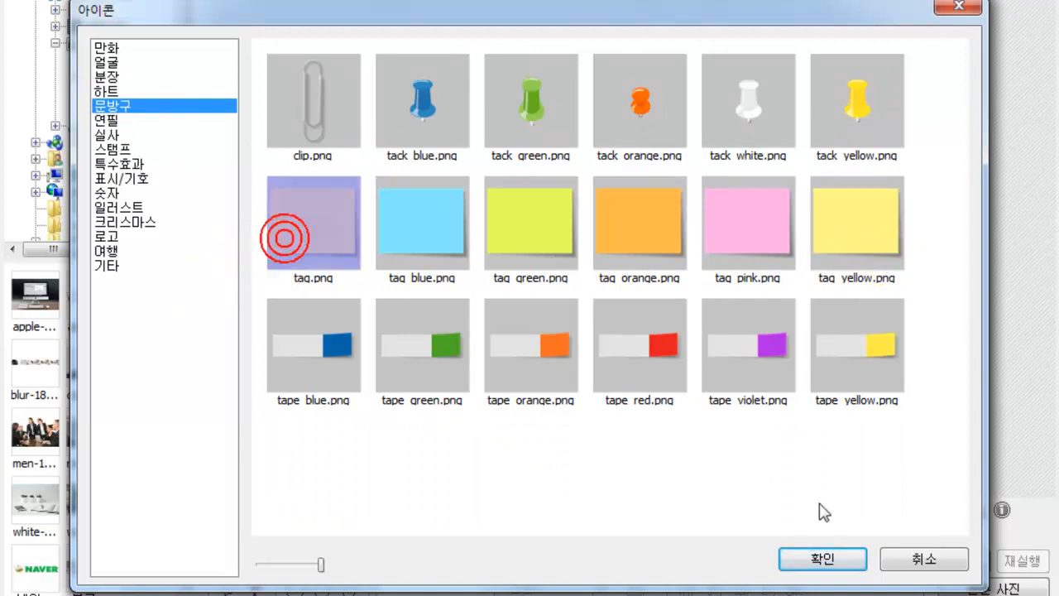
{"action": "left_click", "coordinate": [816, 559]}
- Move the tag sticker up-left, shrink it, and tilt it slightly counterclockwise
{"action": "left_click_drag", "start_coordinate": [657, 287], "coordinate": [645, 216]}
{"action": "left_click_drag", "start_coordinate": [708, 234], "coordinate": [627, 164]}
{"action": "left_click_drag", "start_coordinate": [585, 134], "coordinate": [595, 128]}
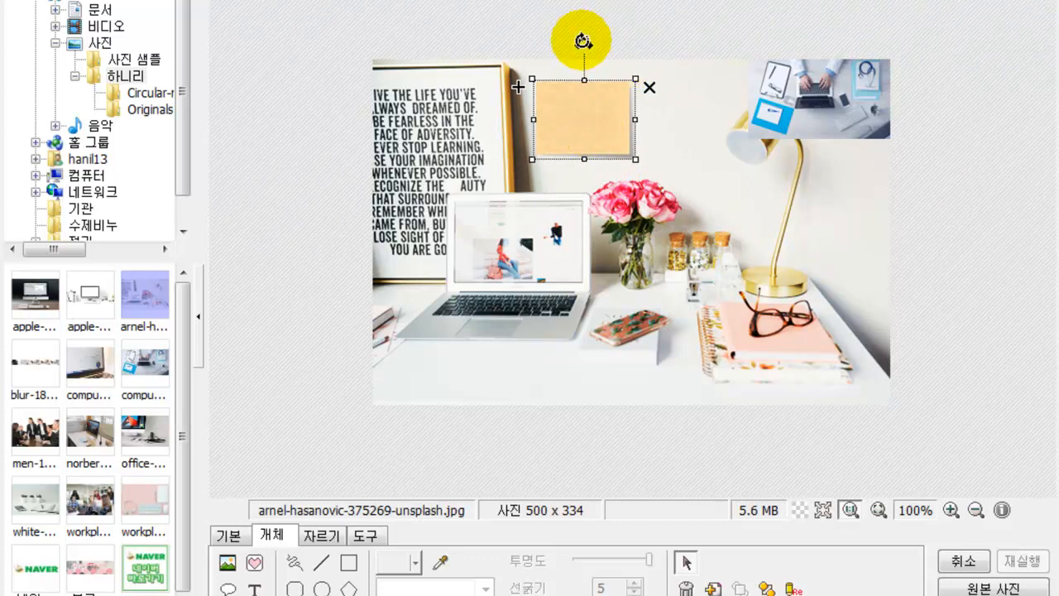
{"action": "mouse_move", "coordinate": [579, 40]}
{"action": "left_mouse_down"}
{"action": "mouse_move", "coordinate": [509, 36]}
{"action": "mouse_move", "coordinate": [574, 38]}
{"action": "left_mouse_up"}
{"action": "left_click", "coordinate": [645, 26]}
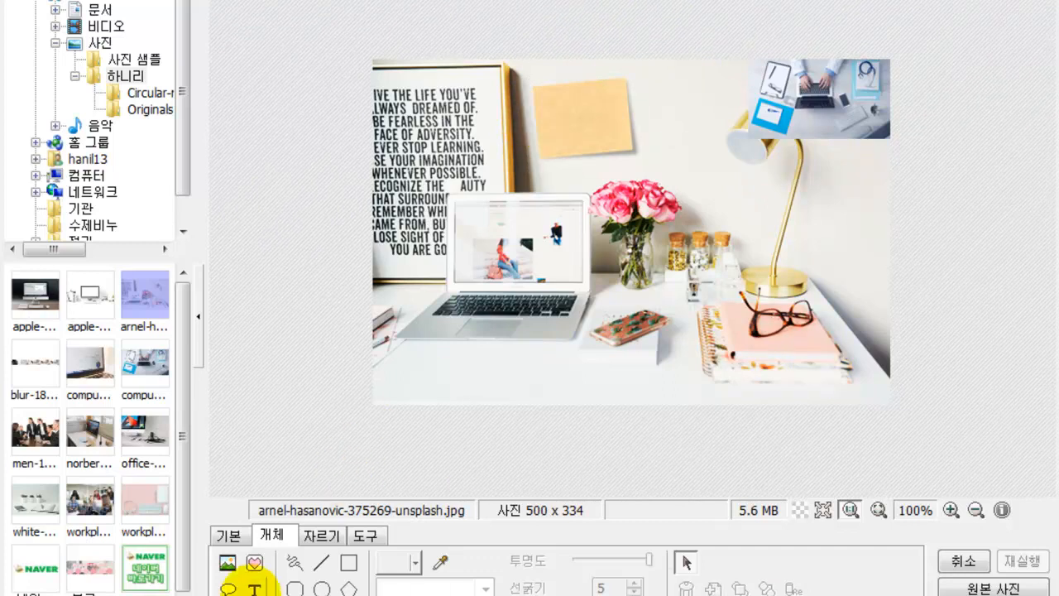
- Insert tack orange.png, then rotate and shrink it onto the sticky note's corner
{"action": "left_click", "coordinate": [256, 566]}
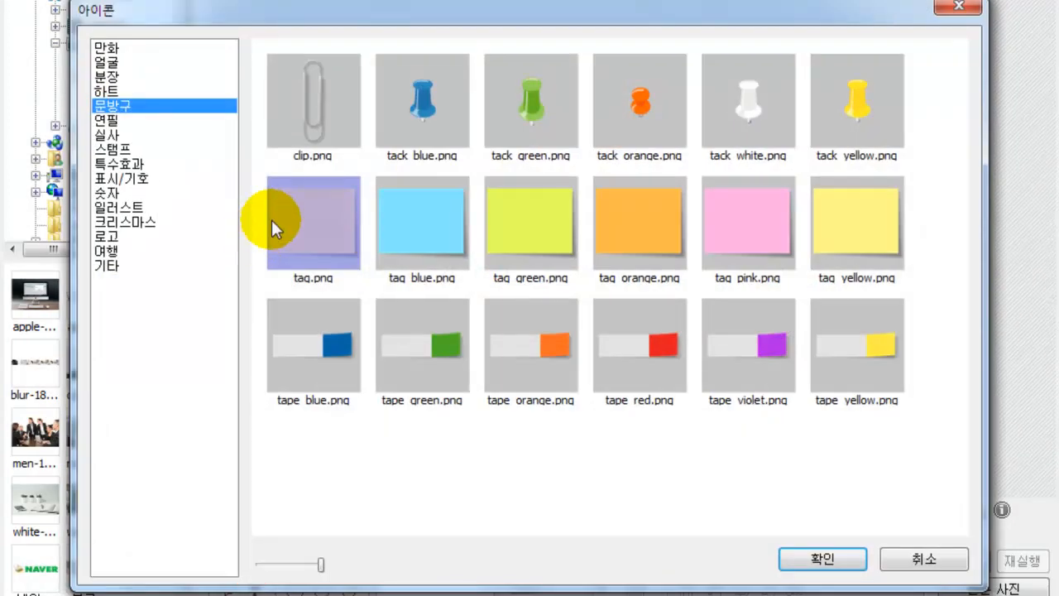
{"action": "left_click", "coordinate": [640, 107]}
{"action": "left_click", "coordinate": [807, 557]}
{"action": "left_click_drag", "start_coordinate": [632, 233], "coordinate": [545, 87]}
{"action": "left_click_drag", "start_coordinate": [545, 20], "coordinate": [525, 25]}
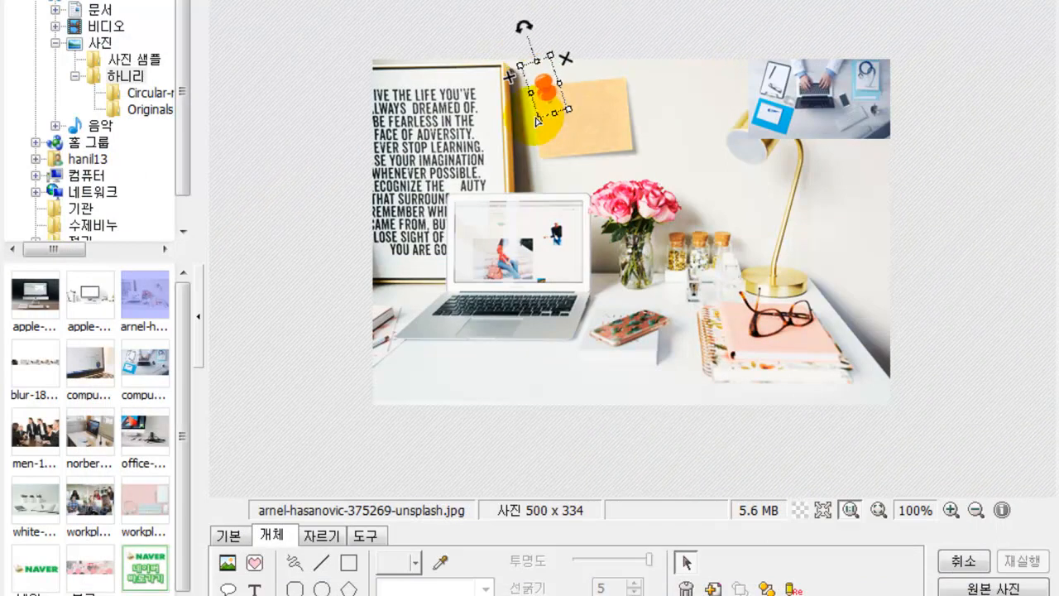
{"action": "left_click_drag", "start_coordinate": [539, 118], "coordinate": [540, 90]}
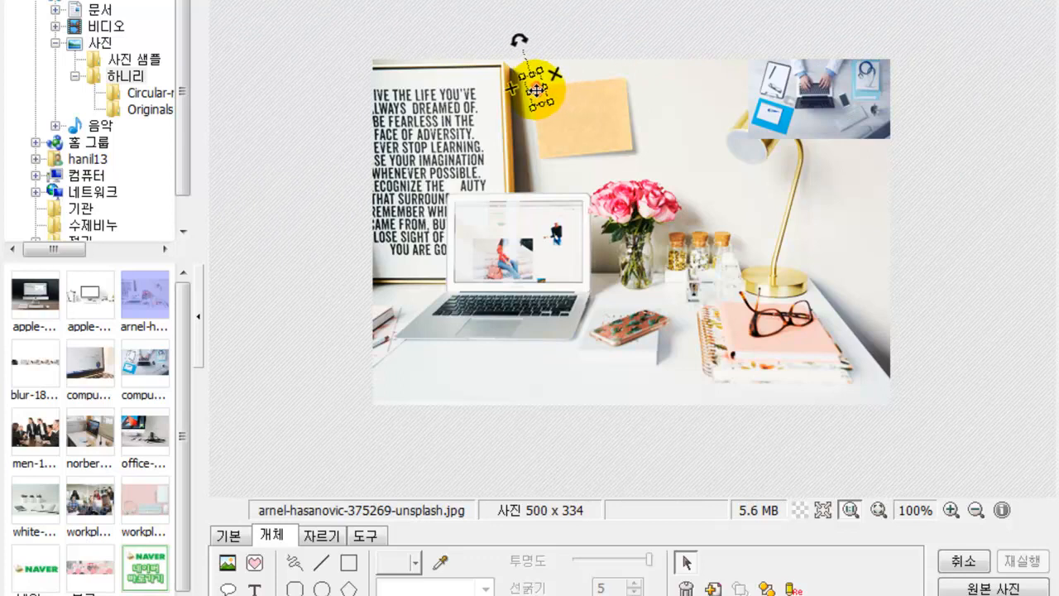
{"action": "left_click", "coordinate": [710, 118]}
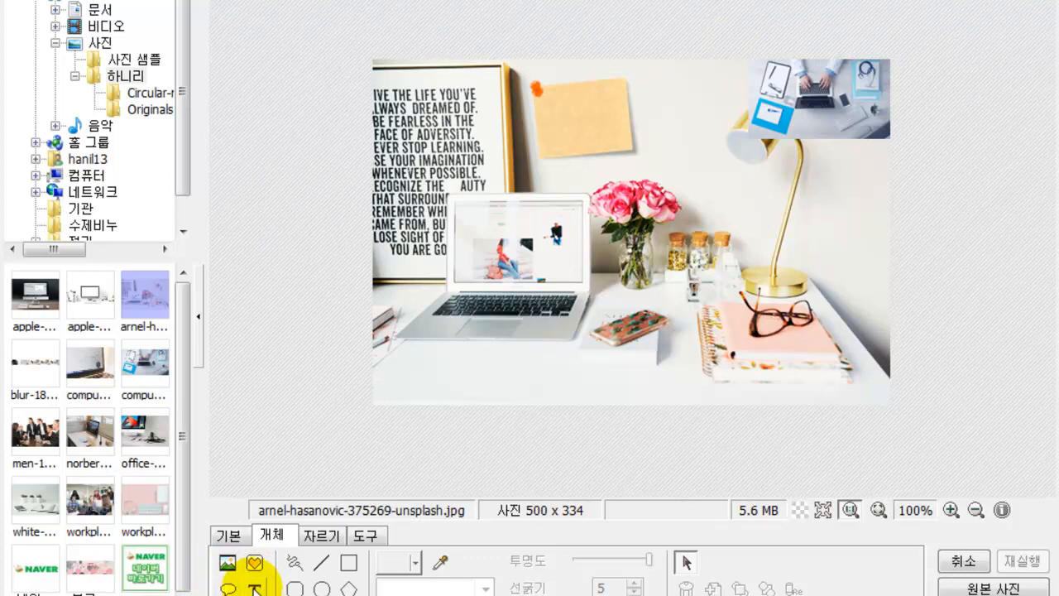
- Create the text 포토스케이프 in black at size 18
{"action": "left_click", "coordinate": [256, 589]}
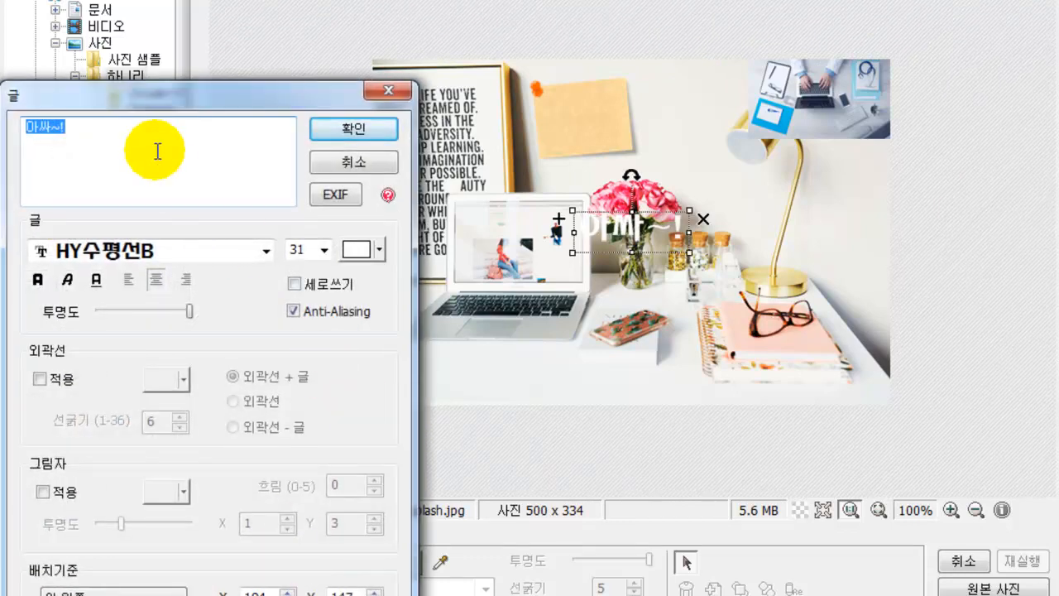
{"action": "type", "text": "포토"}
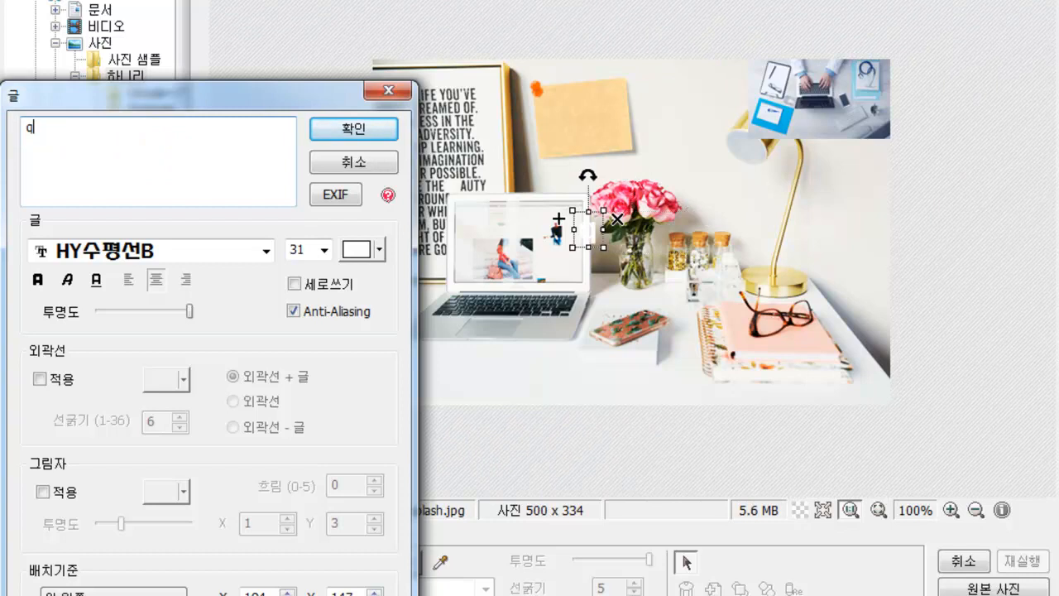
{"action": "type", "text": "스케이프"}
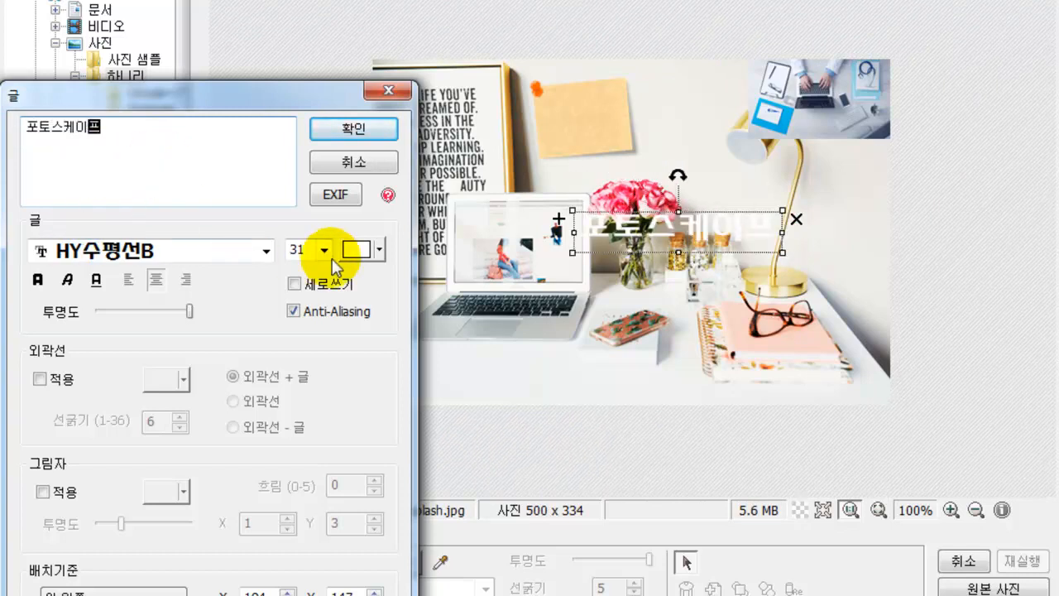
{"action": "left_click", "coordinate": [358, 248]}
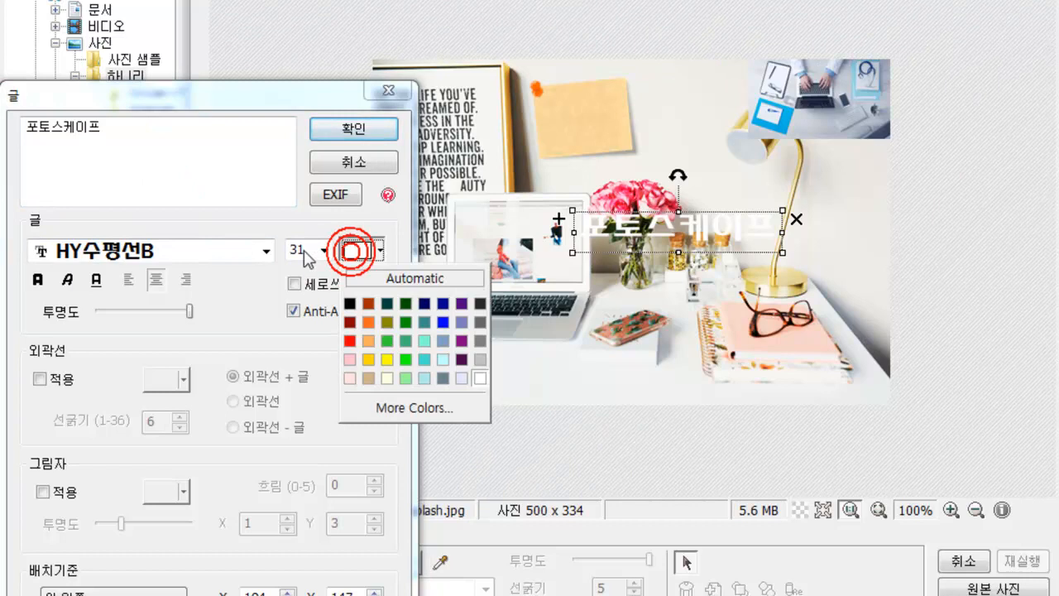
{"action": "left_click", "coordinate": [350, 303]}
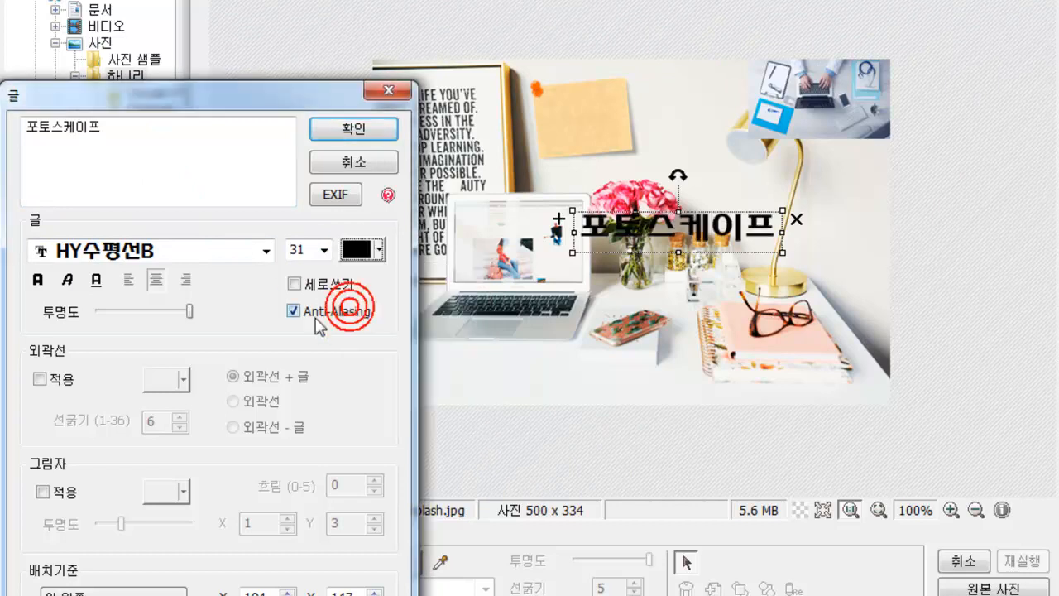
{"action": "left_click", "coordinate": [321, 249]}
{"action": "left_click", "coordinate": [303, 374]}
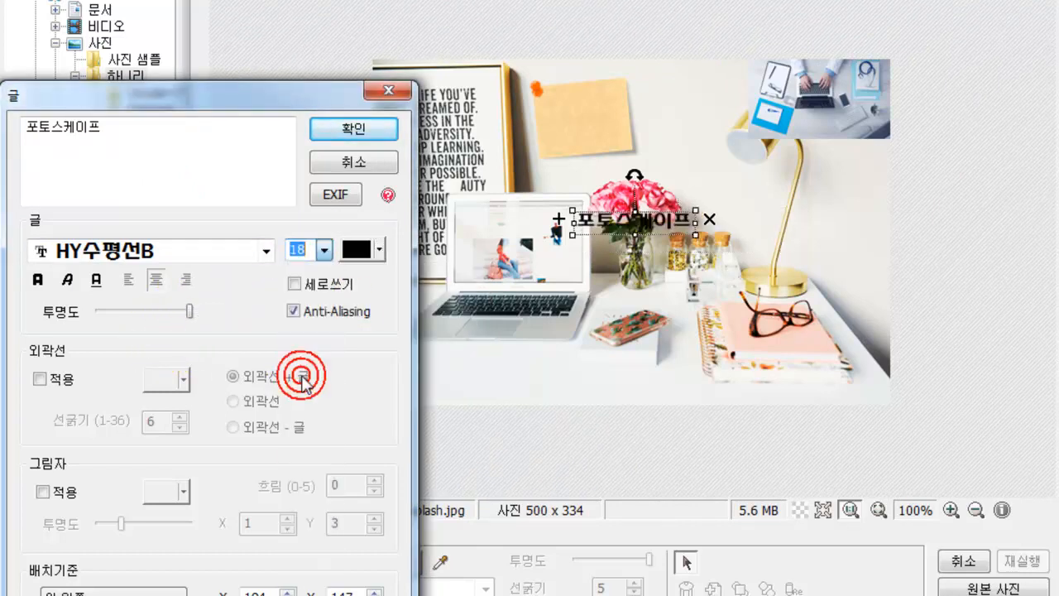
{"action": "left_click", "coordinate": [337, 129]}
- Move, shrink and slightly tilt the 포토스케이프 text onto the sticky note
{"action": "left_click_drag", "start_coordinate": [606, 225], "coordinate": [571, 116]}
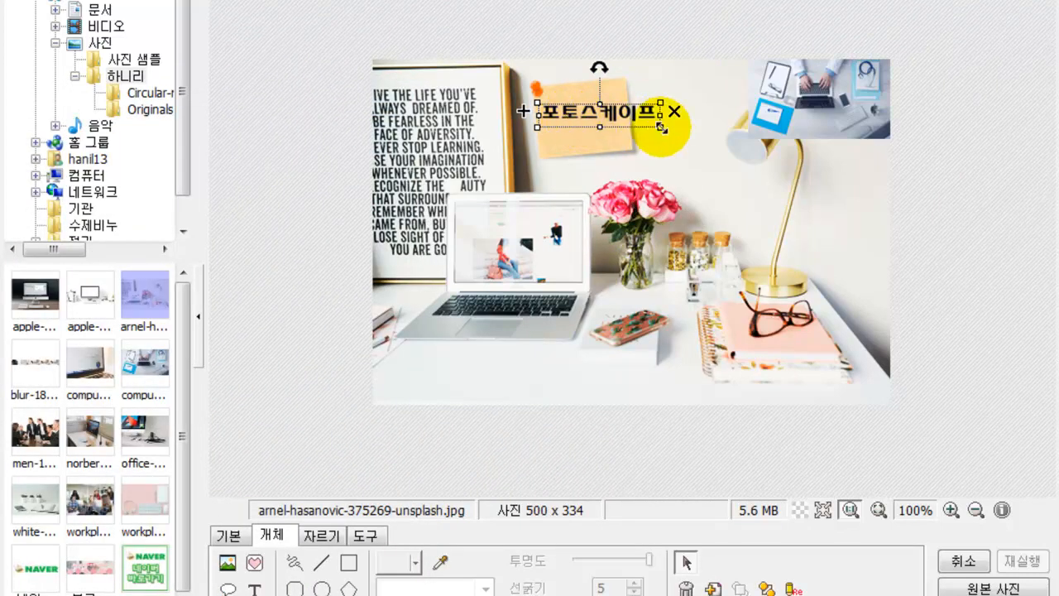
{"action": "left_click_drag", "start_coordinate": [662, 128], "coordinate": [622, 120]}
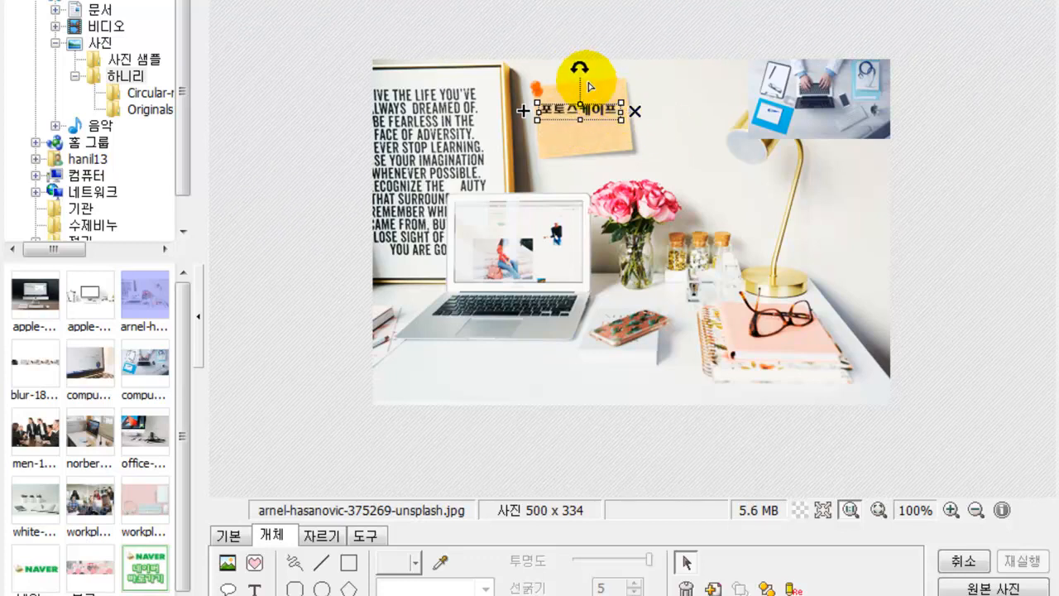
{"action": "left_click_drag", "start_coordinate": [579, 65], "coordinate": [575, 67]}
{"action": "left_click", "coordinate": [669, 171]}
{"action": "left_click_drag", "start_coordinate": [582, 108], "coordinate": [588, 96]}
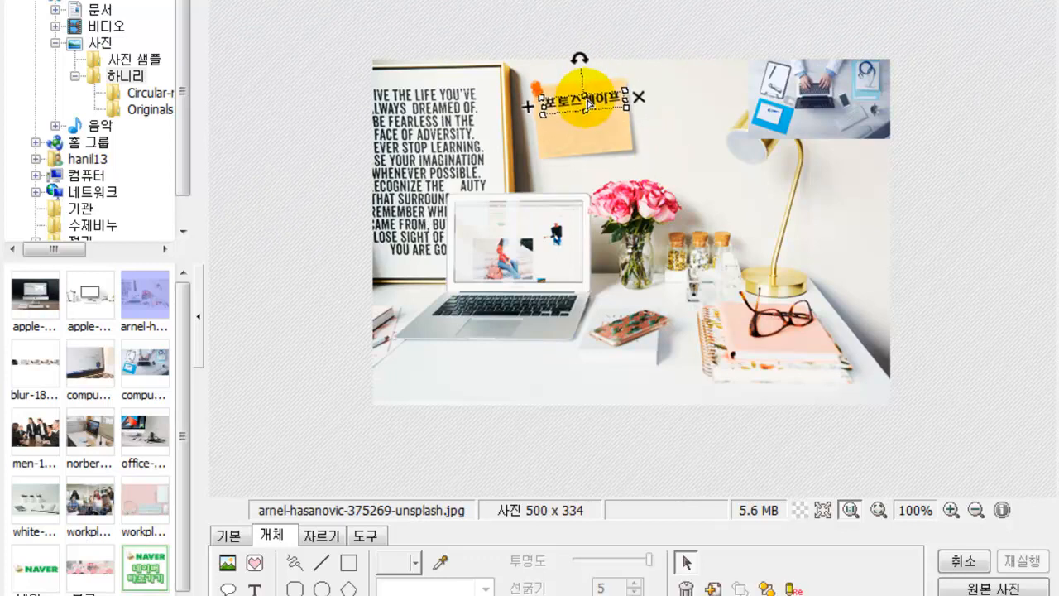
{"action": "left_click", "coordinate": [681, 122]}
{"action": "left_click", "coordinate": [683, 132]}
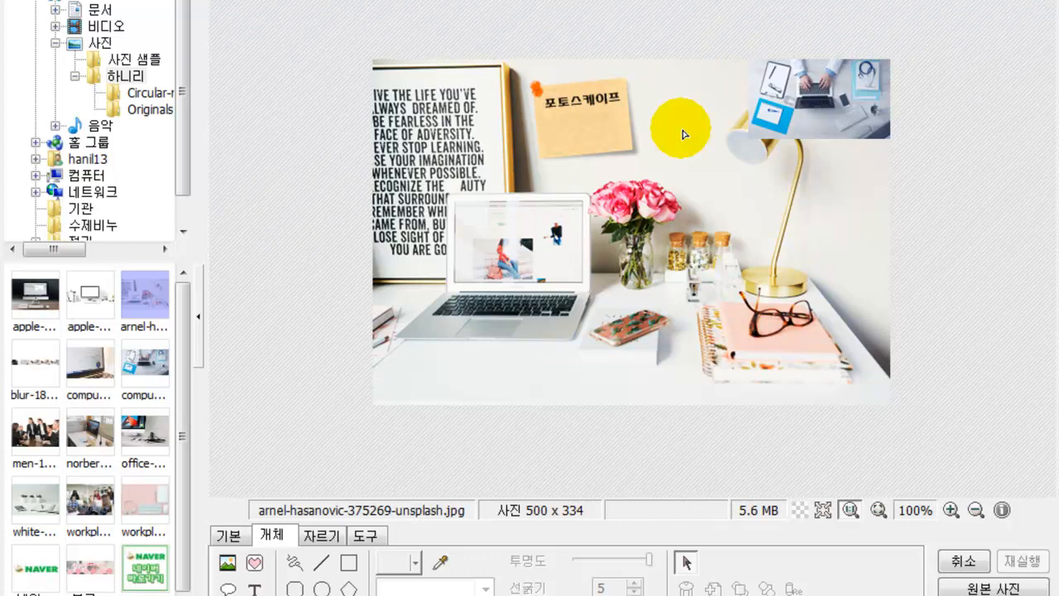
- Insert the pencil015.png star from 연필 stickers, shrunk onto the note's corner
{"action": "left_click", "coordinate": [258, 564]}
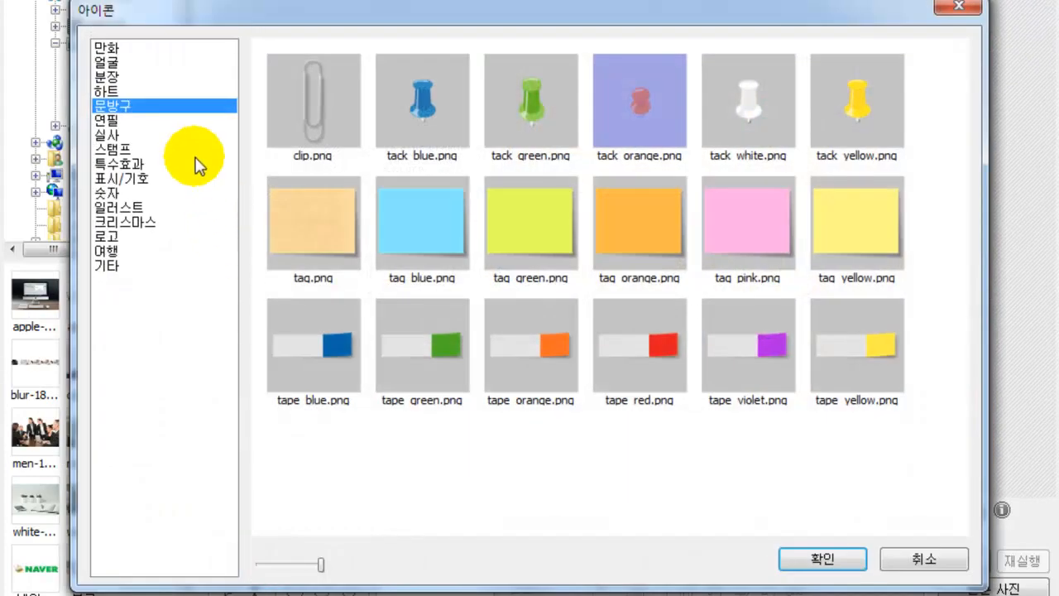
{"action": "left_click", "coordinate": [105, 119]}
{"action": "left_click", "coordinate": [540, 350]}
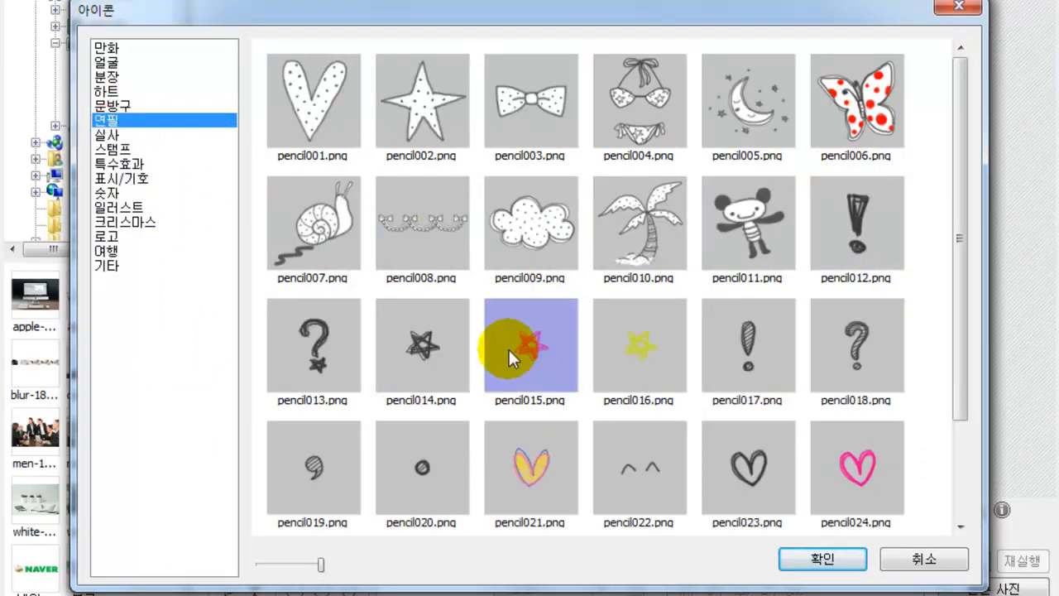
{"action": "left_click", "coordinate": [801, 561]}
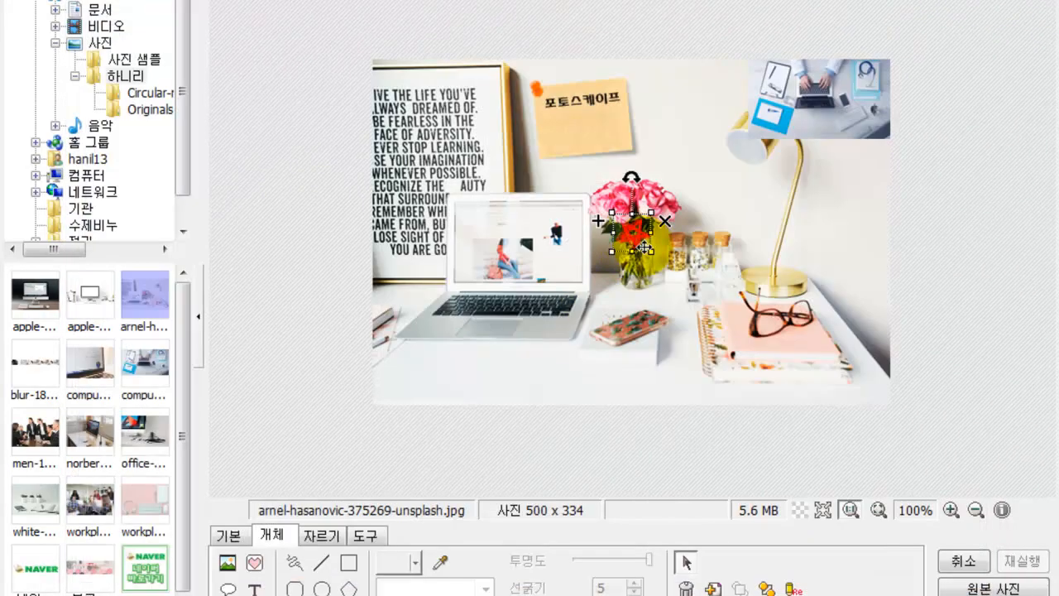
{"action": "mouse_move", "coordinate": [649, 252]}
{"action": "left_mouse_down"}
{"action": "mouse_move", "coordinate": [633, 224]}
{"action": "mouse_move", "coordinate": [620, 85]}
{"action": "left_mouse_up"}
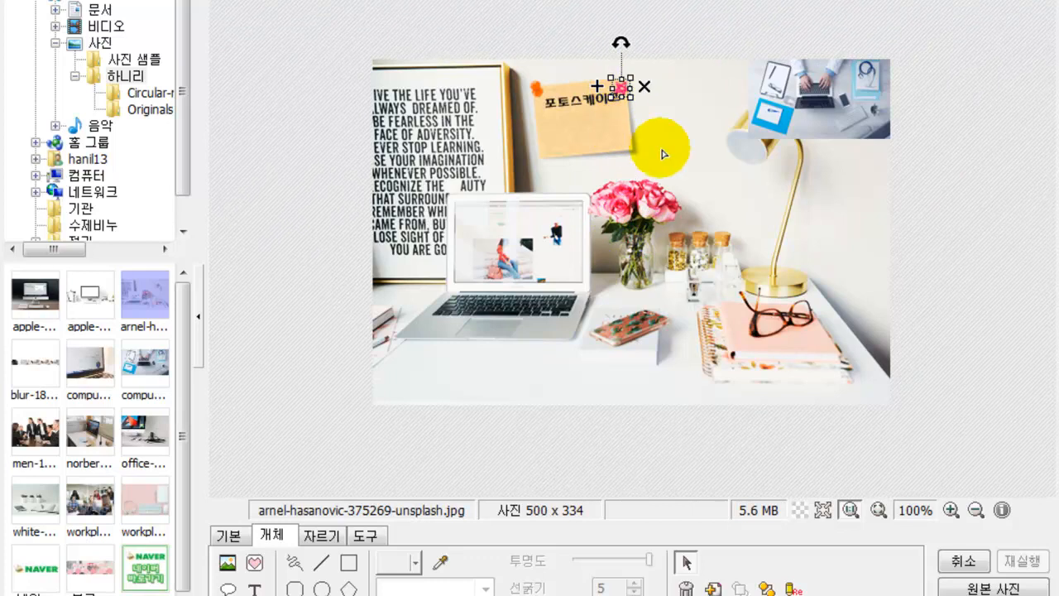
{"action": "left_click", "coordinate": [688, 168]}
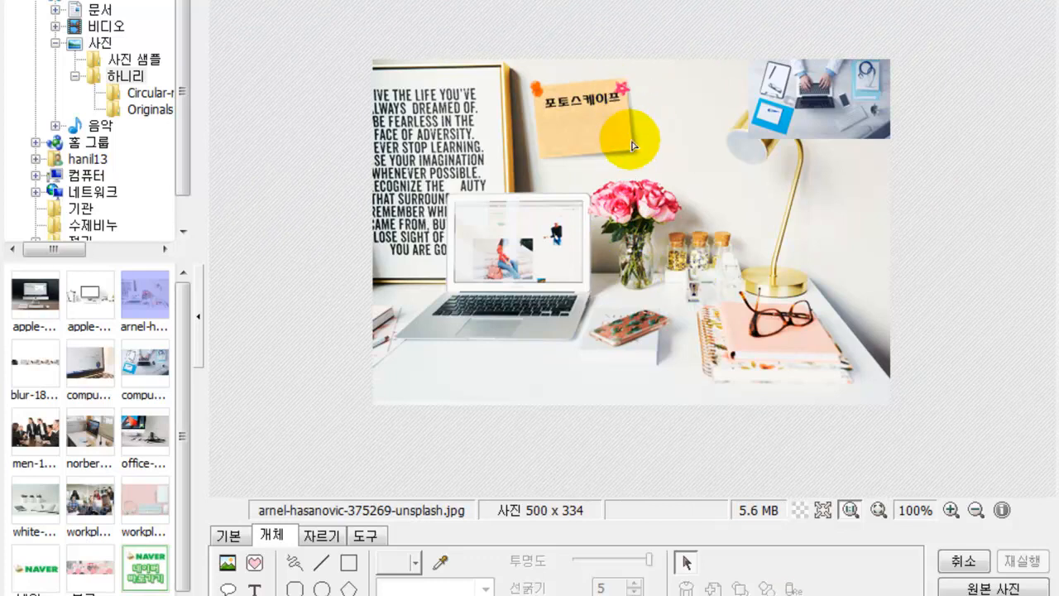
{"action": "left_click", "coordinate": [255, 566]}
- Browse the flower, stamp, effect, number, illustration, Christmas, logo, travel and misc stickers, then close without adding
{"action": "scroll", "coordinate": [505, 315], "scroll_direction": "down", "scroll_amount": 1}
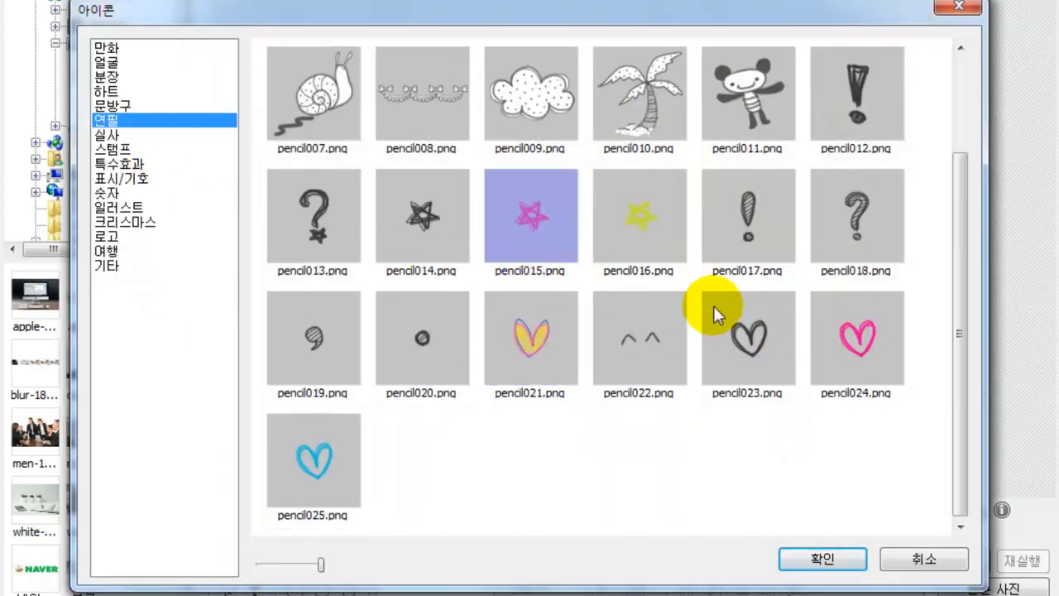
{"action": "left_click", "coordinate": [108, 134]}
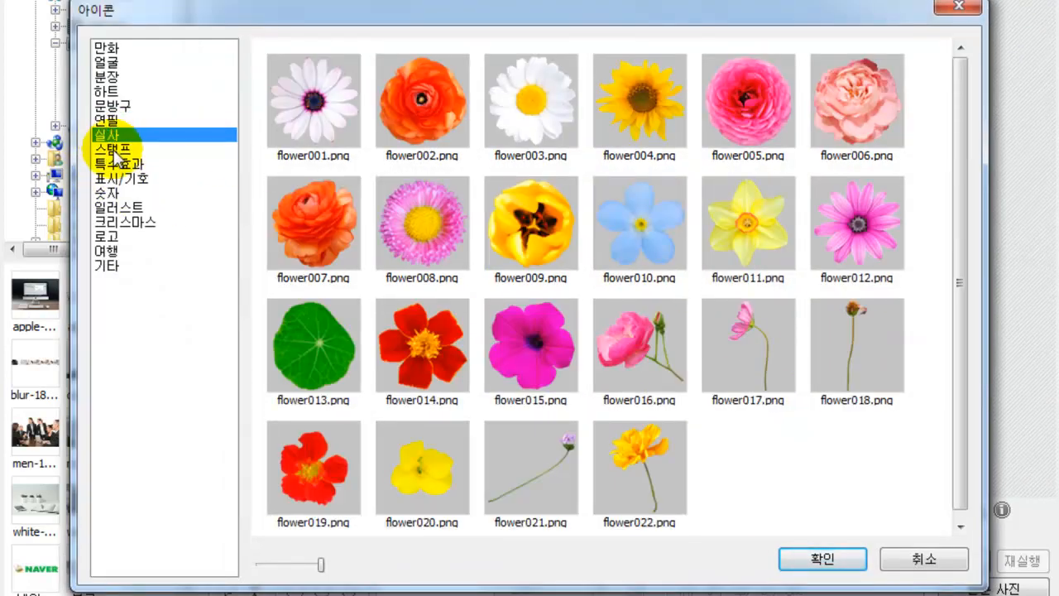
{"action": "left_click", "coordinate": [120, 150]}
{"action": "left_click", "coordinate": [108, 135]}
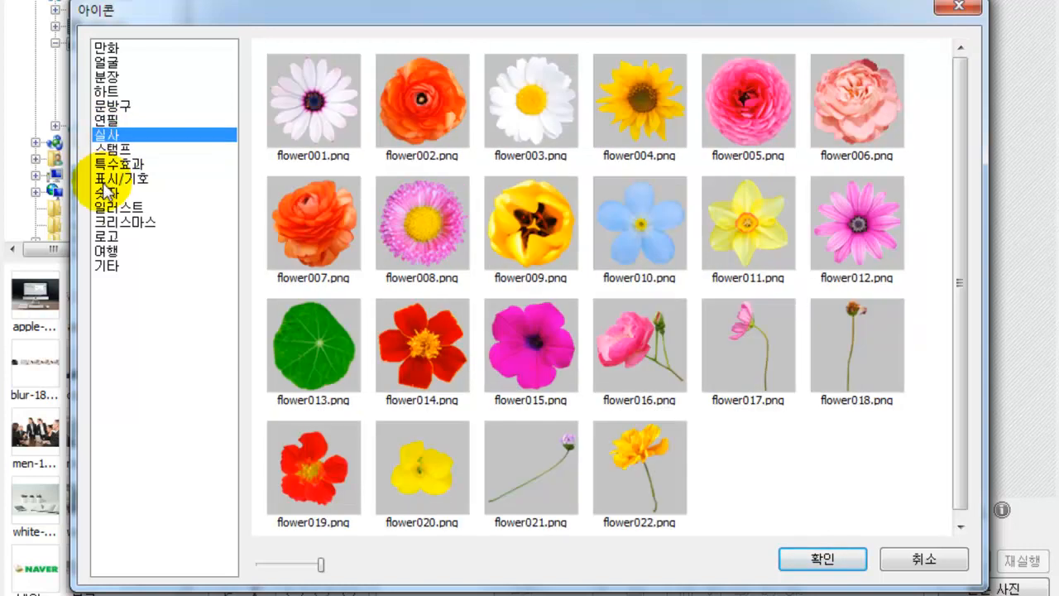
{"action": "left_click", "coordinate": [116, 166]}
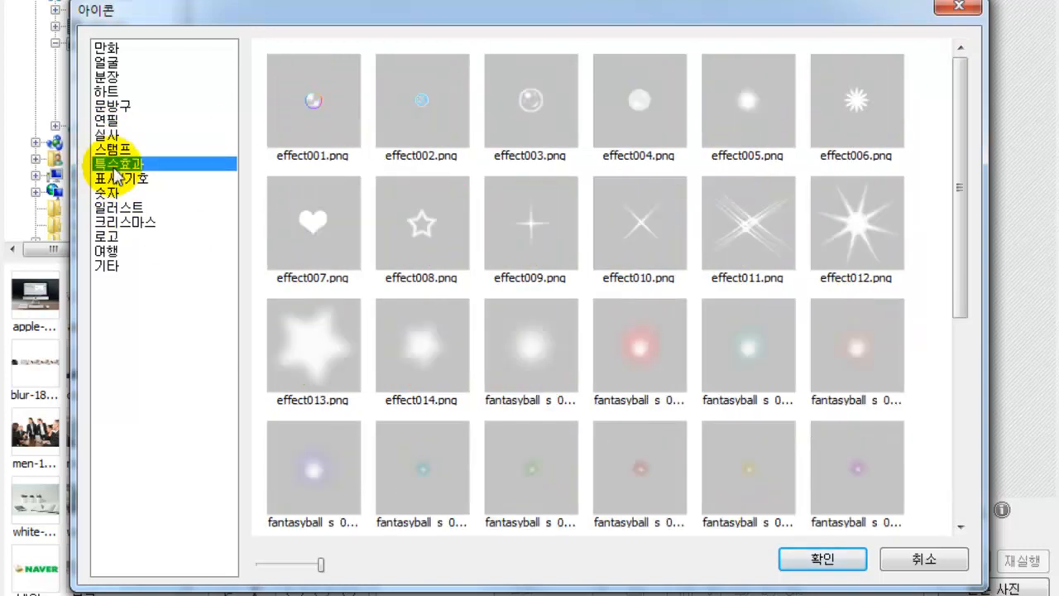
{"action": "left_click", "coordinate": [122, 192]}
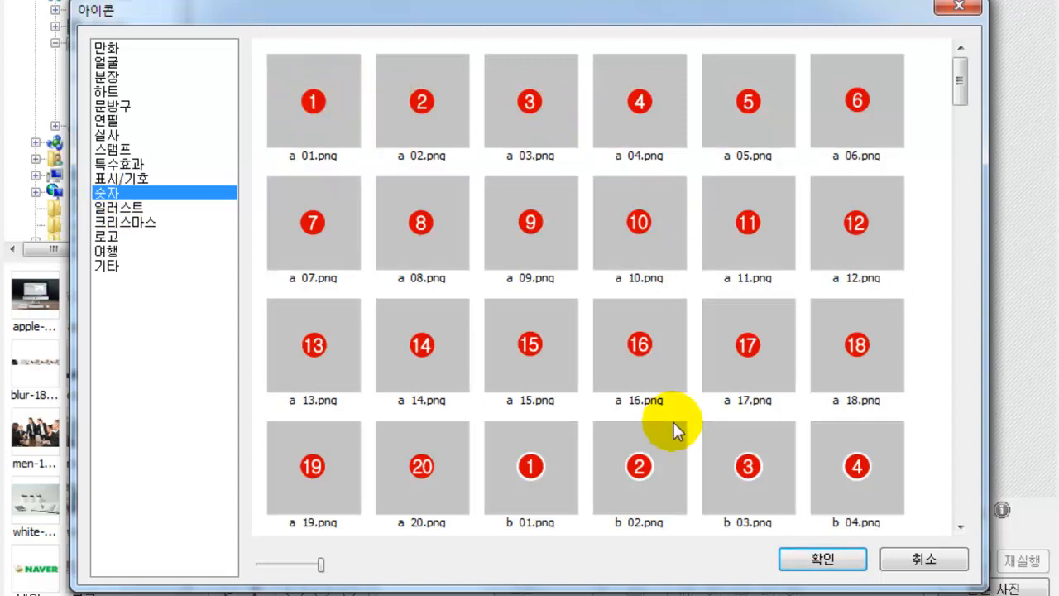
{"action": "left_click_drag", "start_coordinate": [956, 93], "coordinate": [833, 516]}
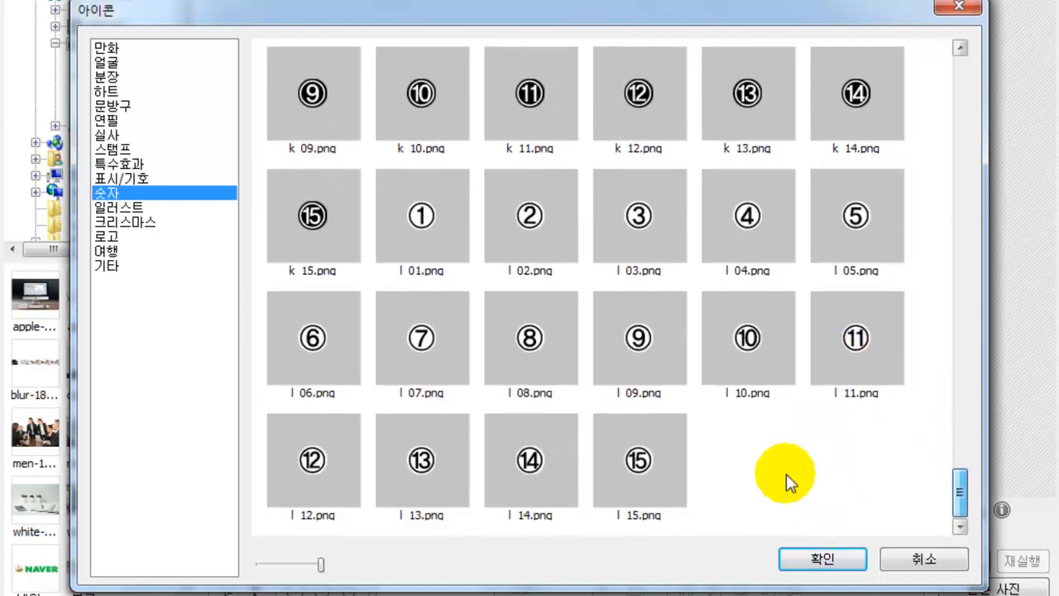
{"action": "left_click", "coordinate": [118, 208]}
{"action": "left_click", "coordinate": [118, 221]}
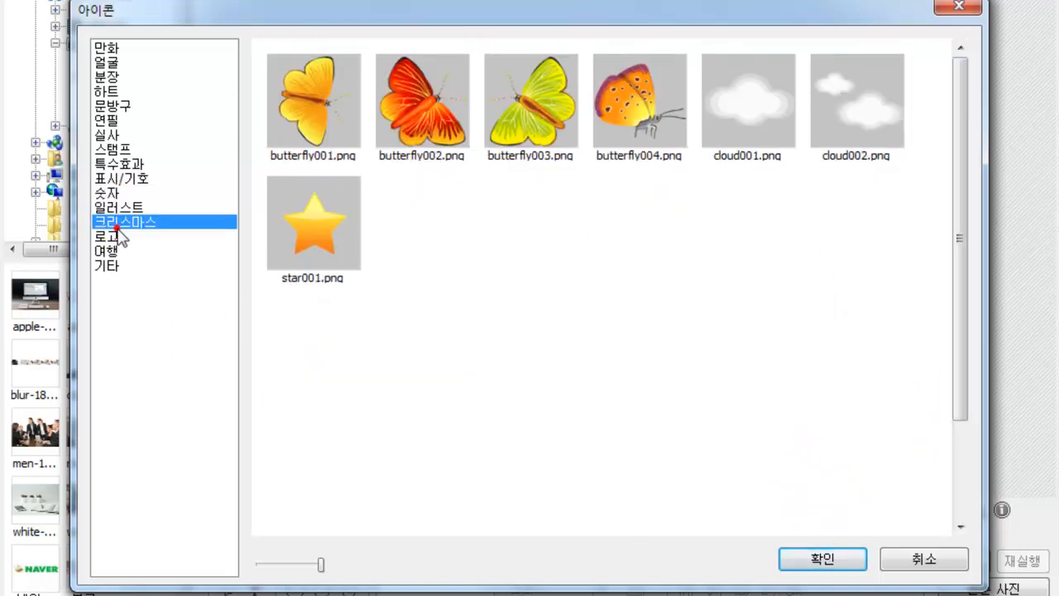
{"action": "left_click", "coordinate": [105, 237]}
{"action": "left_click", "coordinate": [104, 251]}
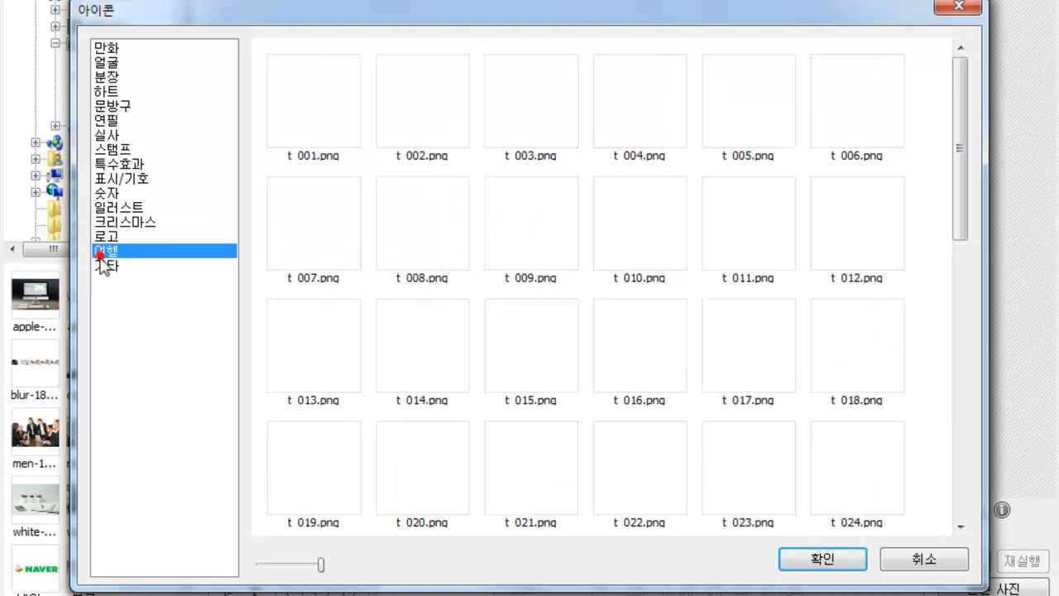
{"action": "left_click", "coordinate": [111, 266]}
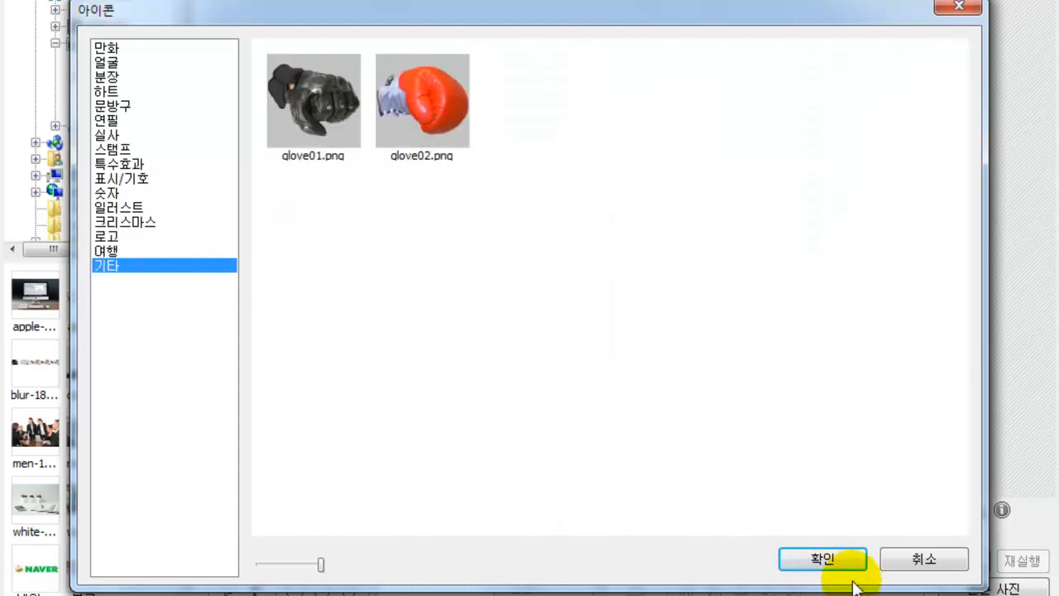
{"action": "left_click", "coordinate": [922, 559]}
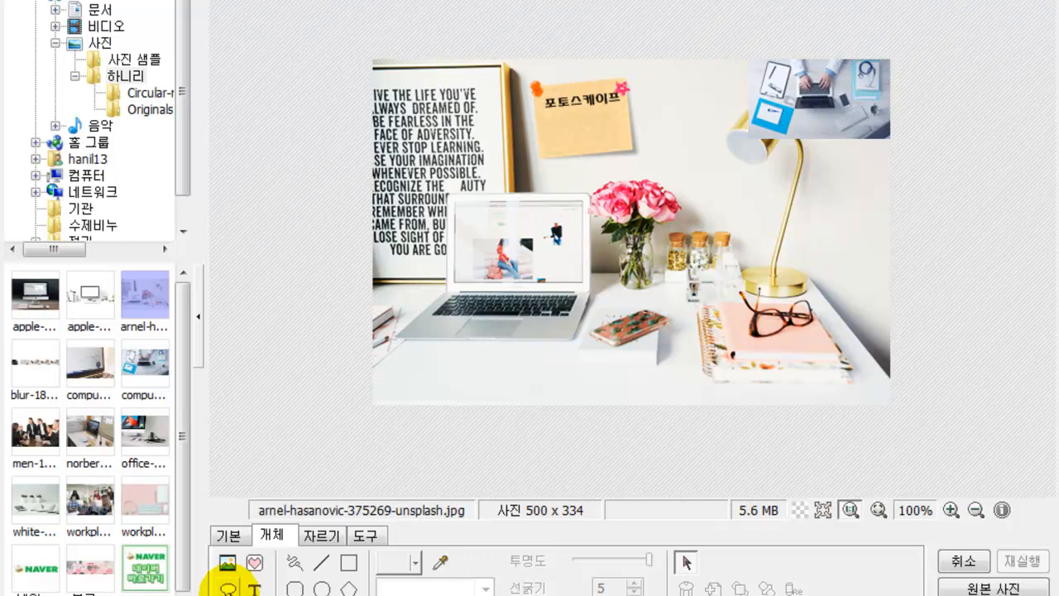
- Add a speech balloon over the flower vase reading 포토스케이프 활용하기
{"action": "left_click", "coordinate": [229, 587]}
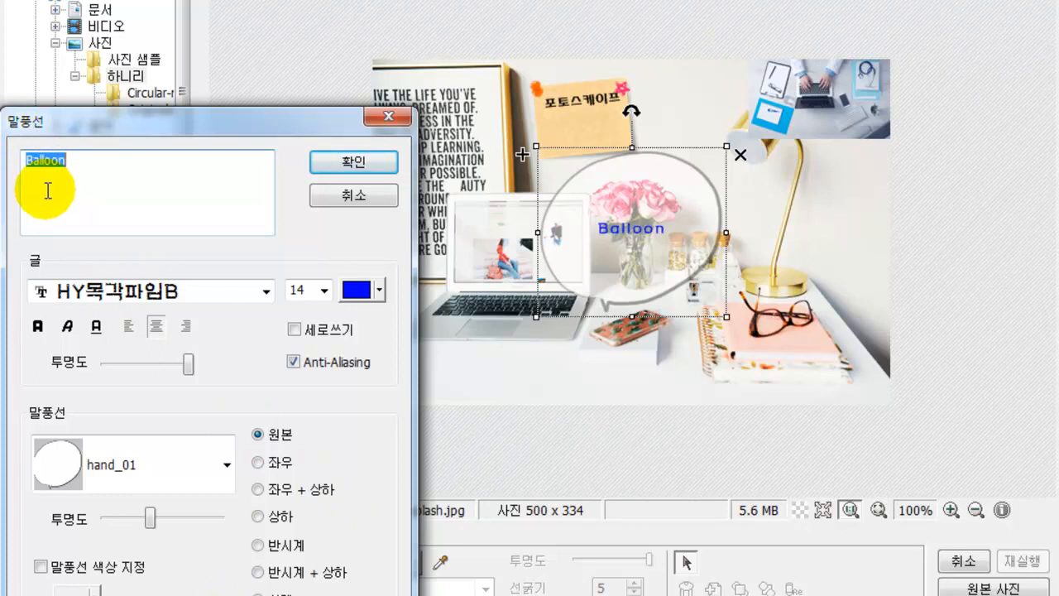
{"action": "type", "text": "토스케이프"}
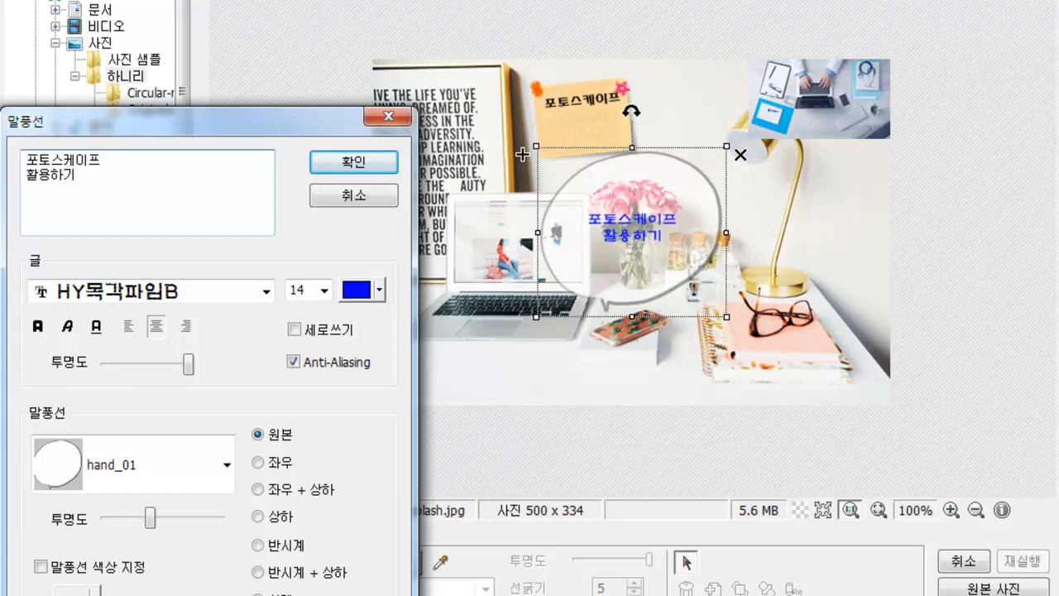
{"action": "left_click", "coordinate": [52, 176]}
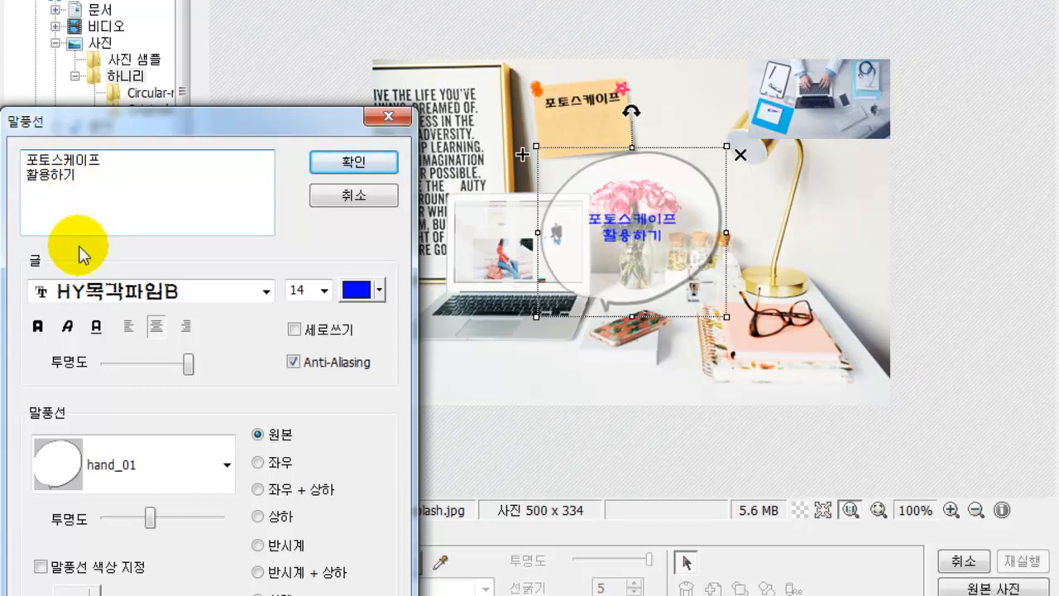
- Set the balloon text to HY동녘B font, size 20, in dark teal
{"action": "left_click", "coordinate": [265, 291]}
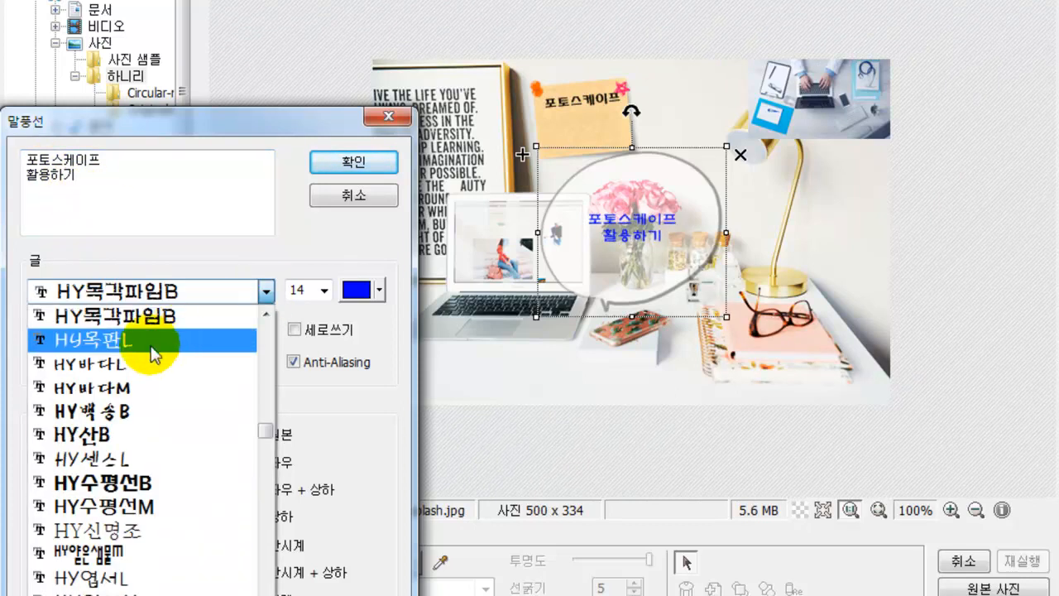
{"action": "left_click", "coordinate": [115, 420]}
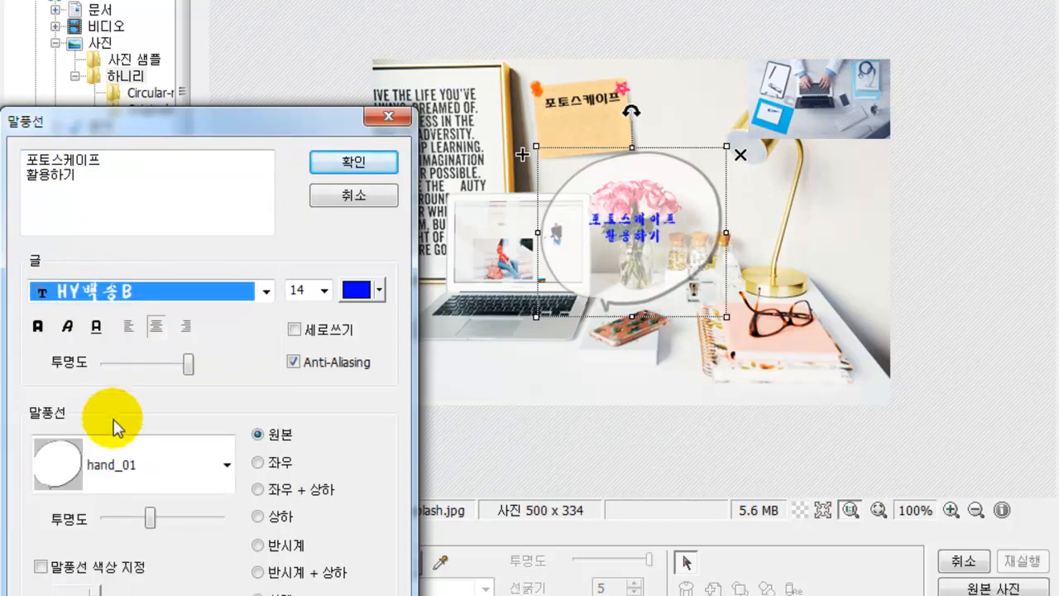
{"action": "left_click", "coordinate": [263, 291]}
{"action": "scroll", "coordinate": [239, 338], "scroll_direction": "up", "scroll_amount": 4}
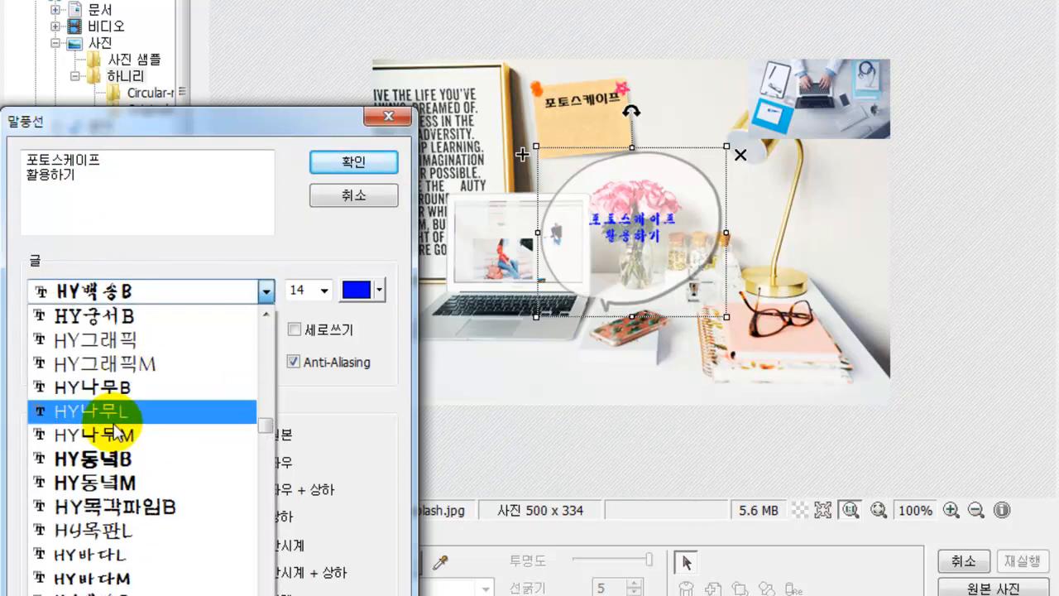
{"action": "left_click", "coordinate": [207, 454]}
{"action": "left_click", "coordinate": [324, 290]}
{"action": "left_click", "coordinate": [294, 425]}
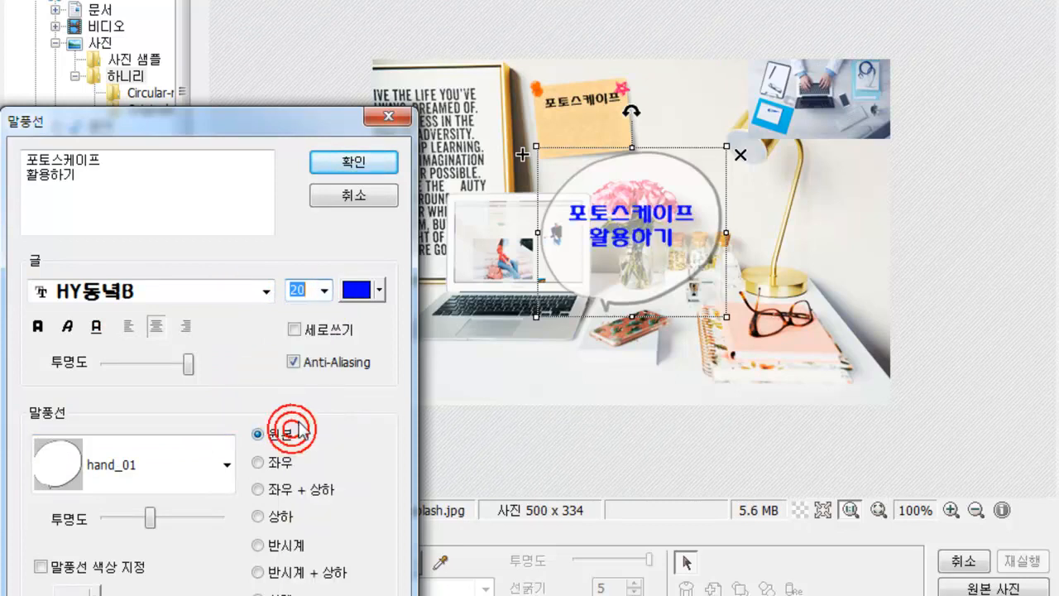
{"action": "left_click", "coordinate": [380, 291]}
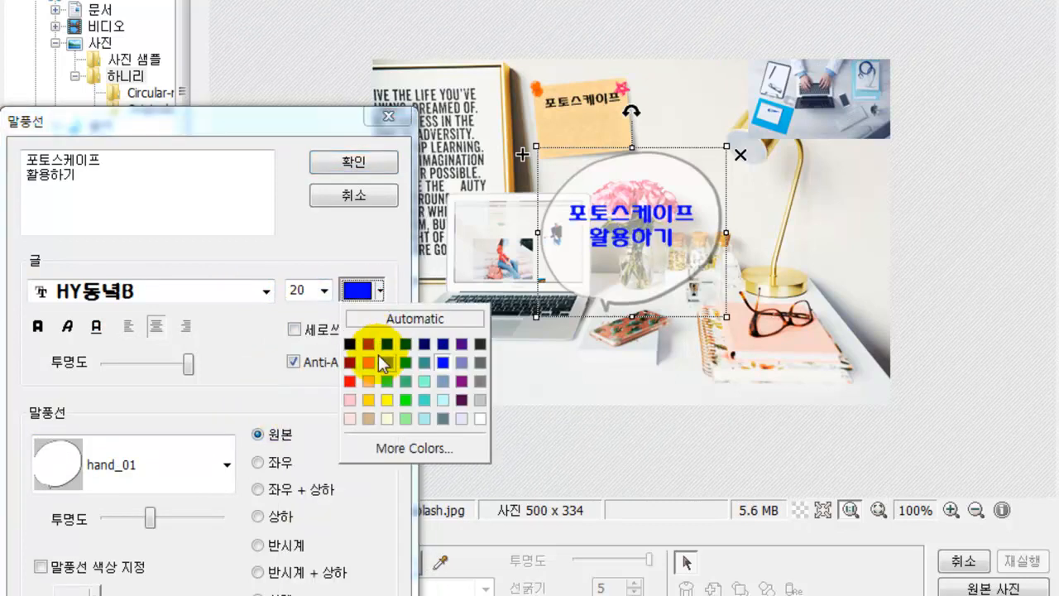
{"action": "left_click", "coordinate": [391, 346]}
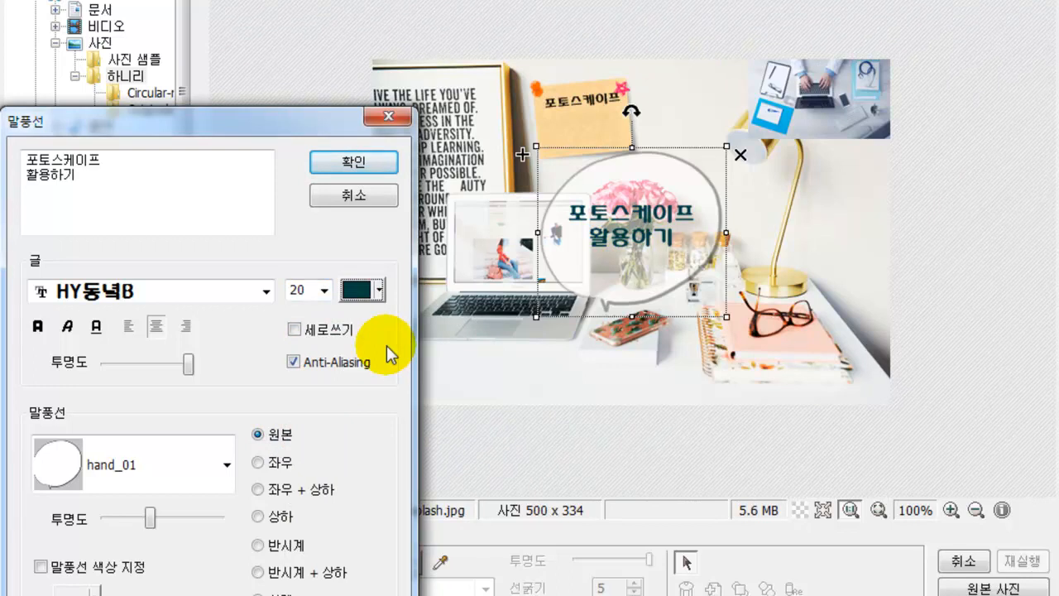
- Try bold, italic, underline, alignment and vertical options, keeping centred text, and adjust transparency
{"action": "left_click", "coordinate": [37, 326]}
{"action": "left_click", "coordinate": [68, 331]}
{"action": "left_click", "coordinate": [66, 327]}
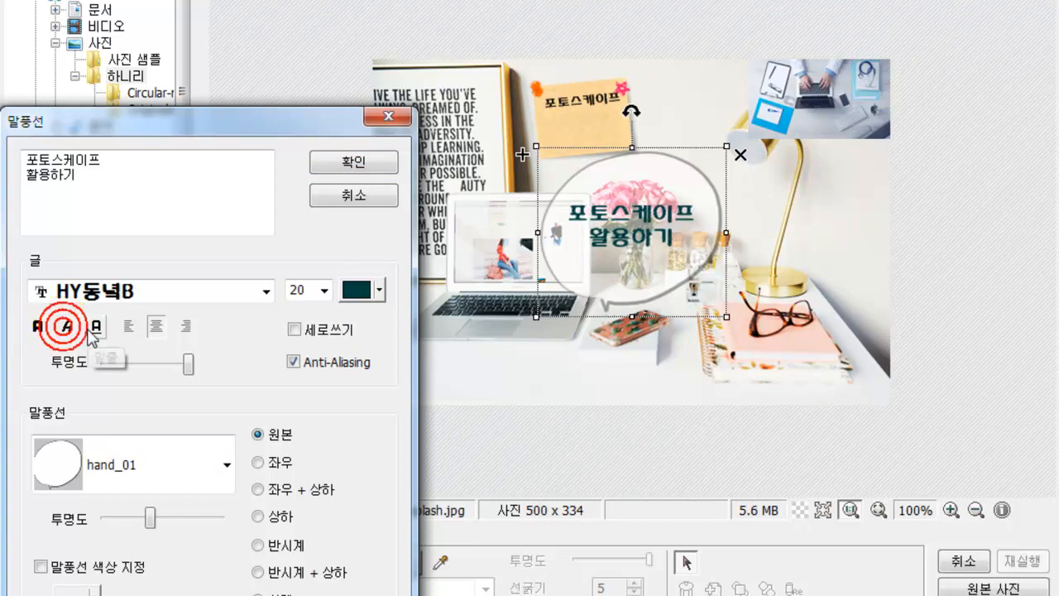
{"action": "left_click", "coordinate": [96, 328]}
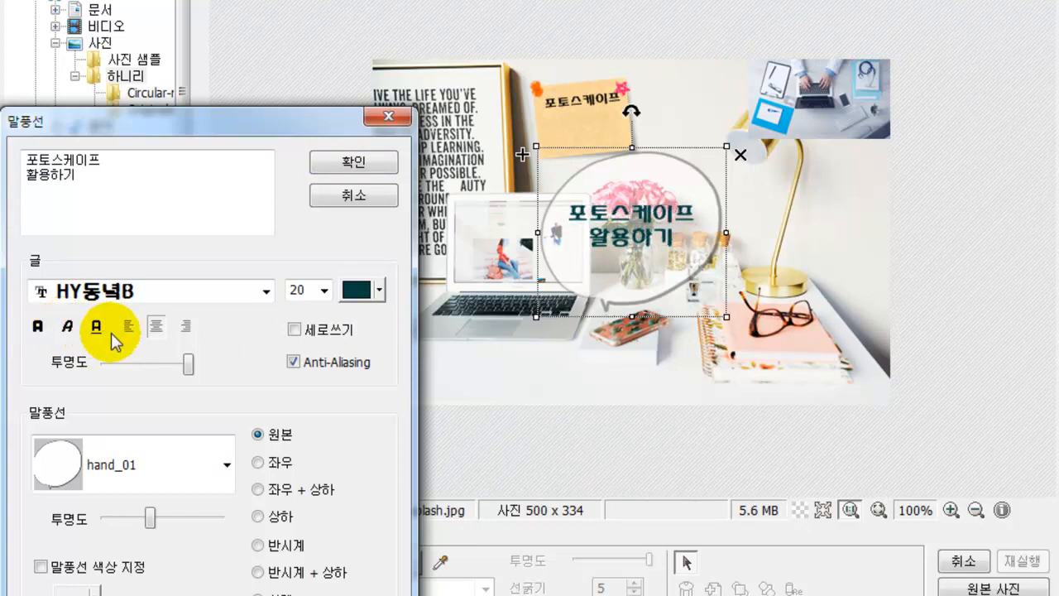
{"action": "left_click", "coordinate": [130, 329]}
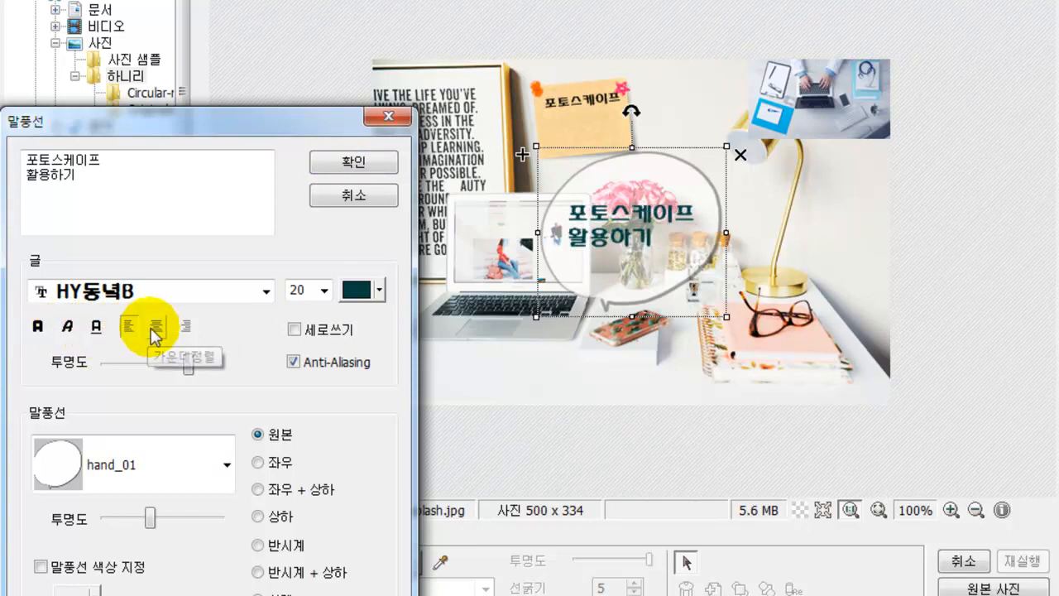
{"action": "left_click", "coordinate": [155, 326]}
{"action": "left_click", "coordinate": [187, 328]}
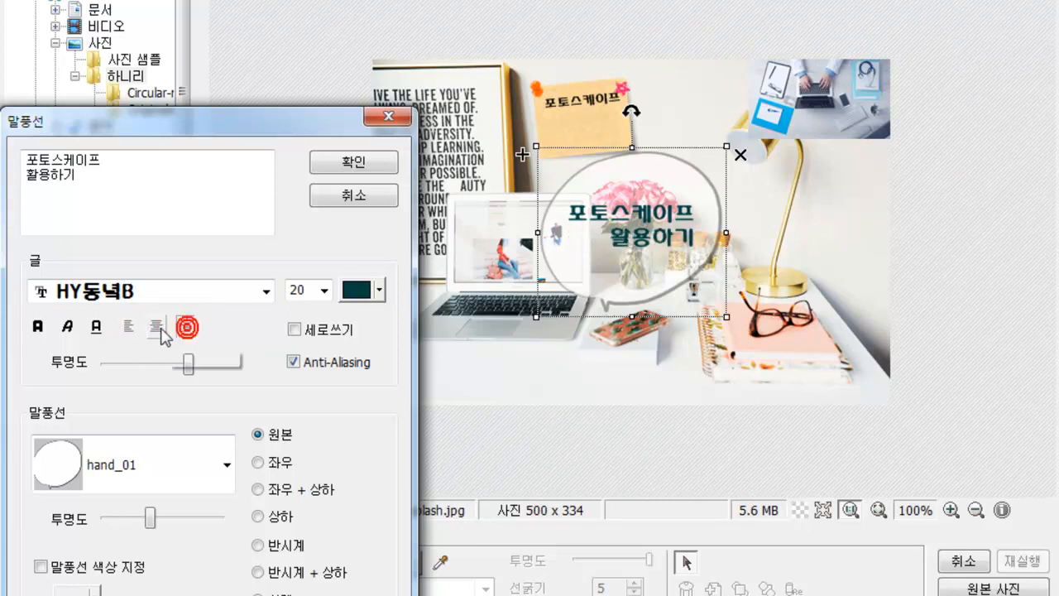
{"action": "left_click", "coordinate": [157, 328]}
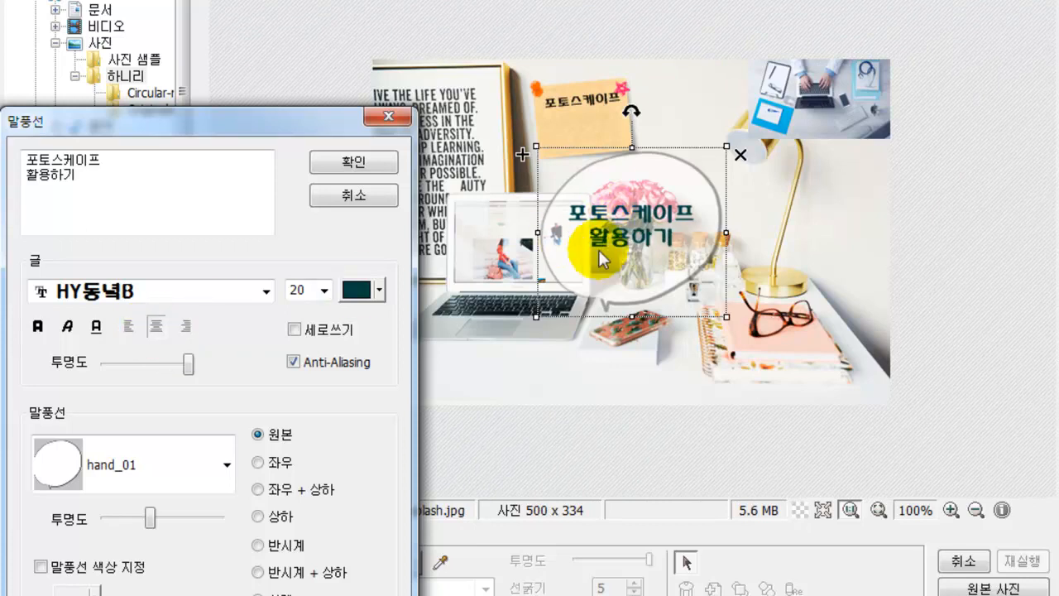
{"action": "left_click", "coordinate": [294, 331]}
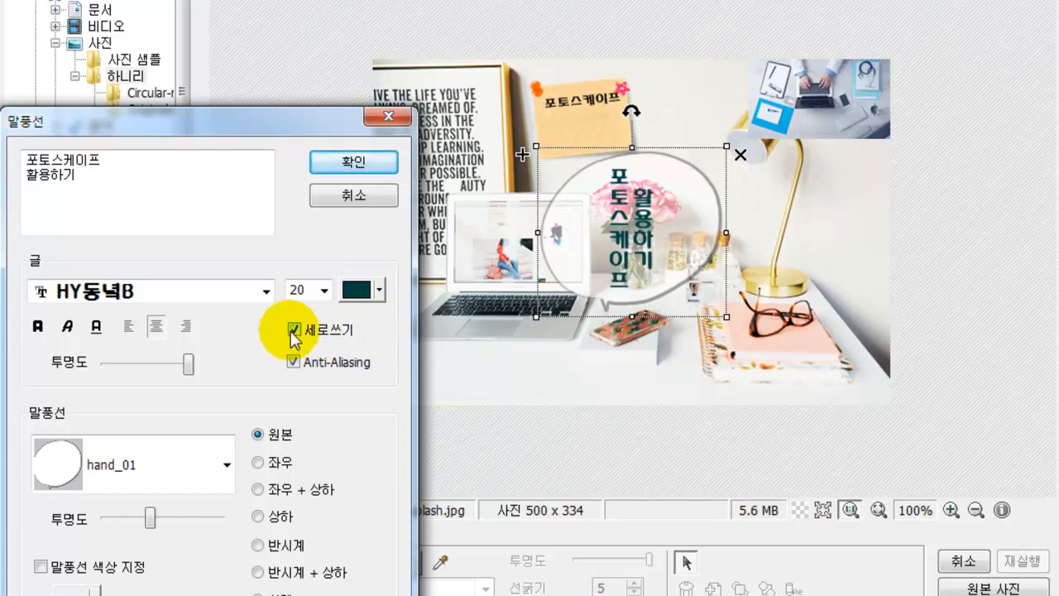
{"action": "left_click", "coordinate": [294, 330]}
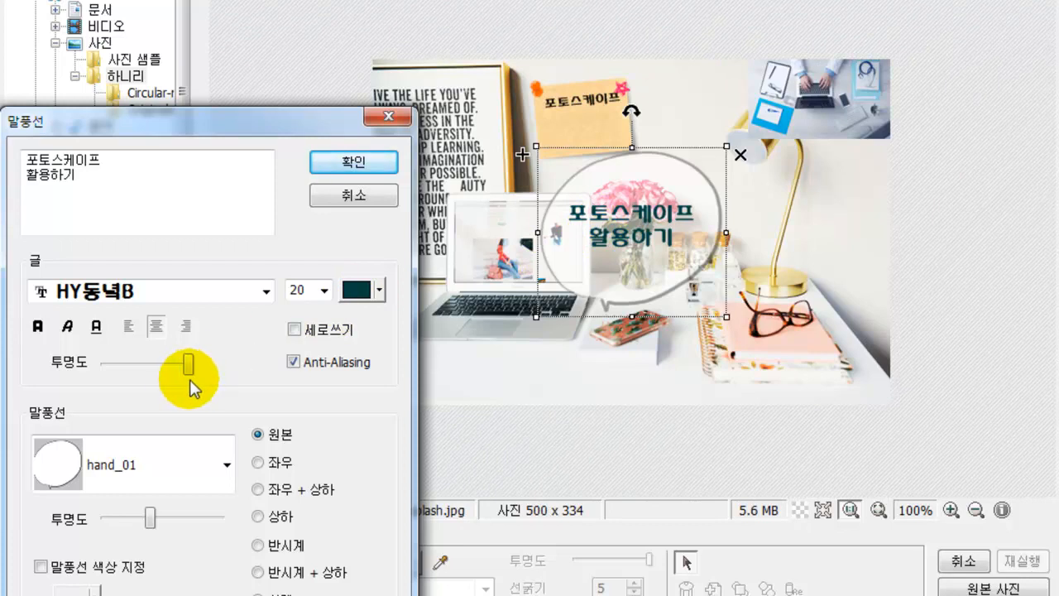
{"action": "mouse_move", "coordinate": [189, 377]}
{"action": "left_mouse_down"}
{"action": "mouse_move", "coordinate": [131, 374]}
{"action": "mouse_move", "coordinate": [201, 369]}
{"action": "left_mouse_up"}
- Make the balloon fully opaque and change its shape to hand_25
{"action": "left_click", "coordinate": [225, 465]}
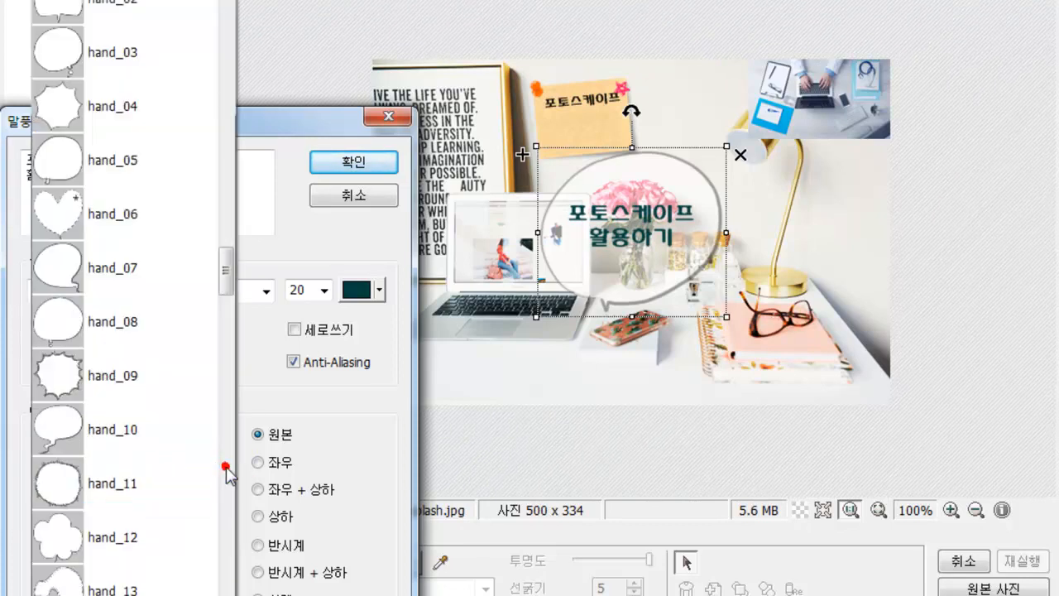
{"action": "scroll", "coordinate": [75, 398], "scroll_direction": "down", "scroll_amount": 2}
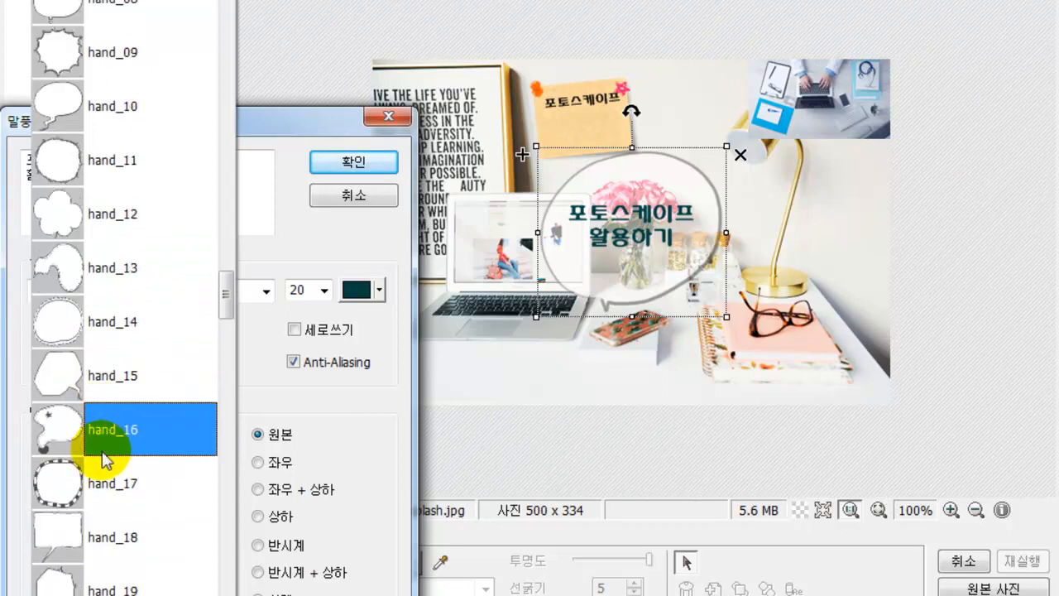
{"action": "left_click", "coordinate": [110, 484]}
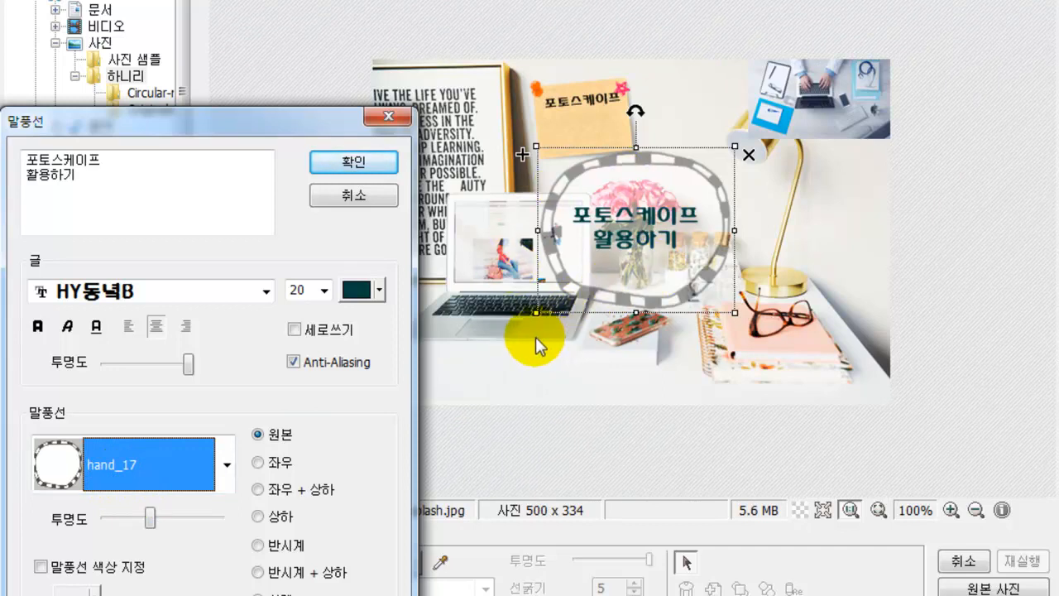
{"action": "left_click_drag", "start_coordinate": [150, 519], "coordinate": [219, 526]}
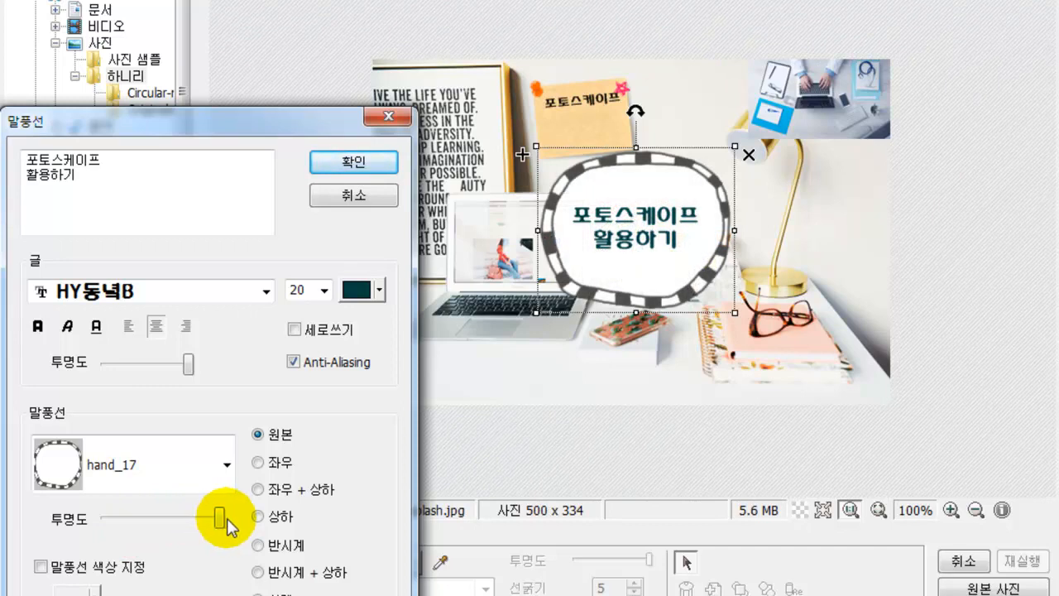
{"action": "left_click", "coordinate": [161, 475]}
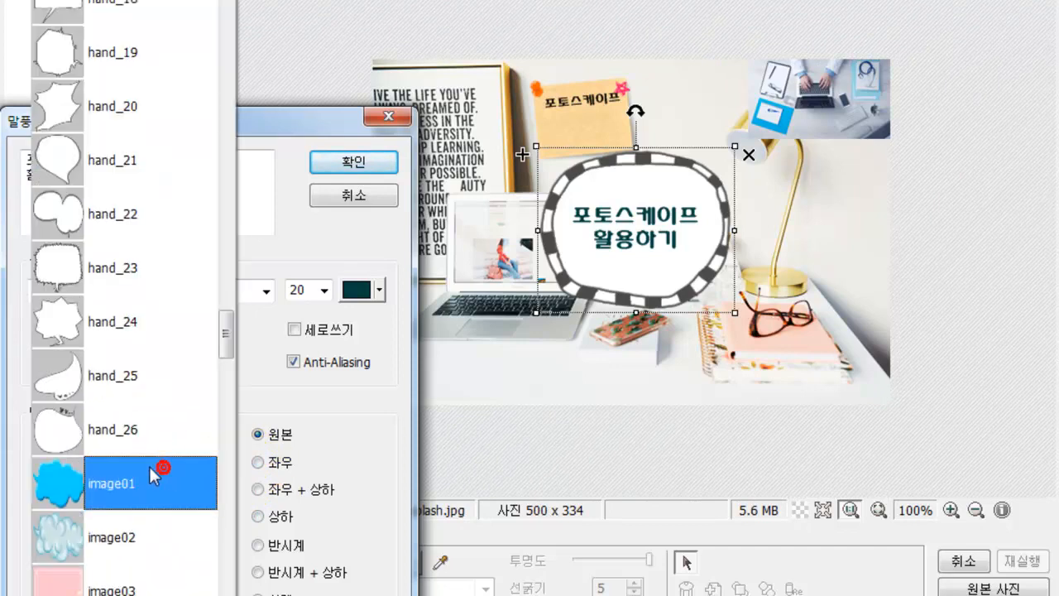
{"action": "left_click", "coordinate": [110, 382]}
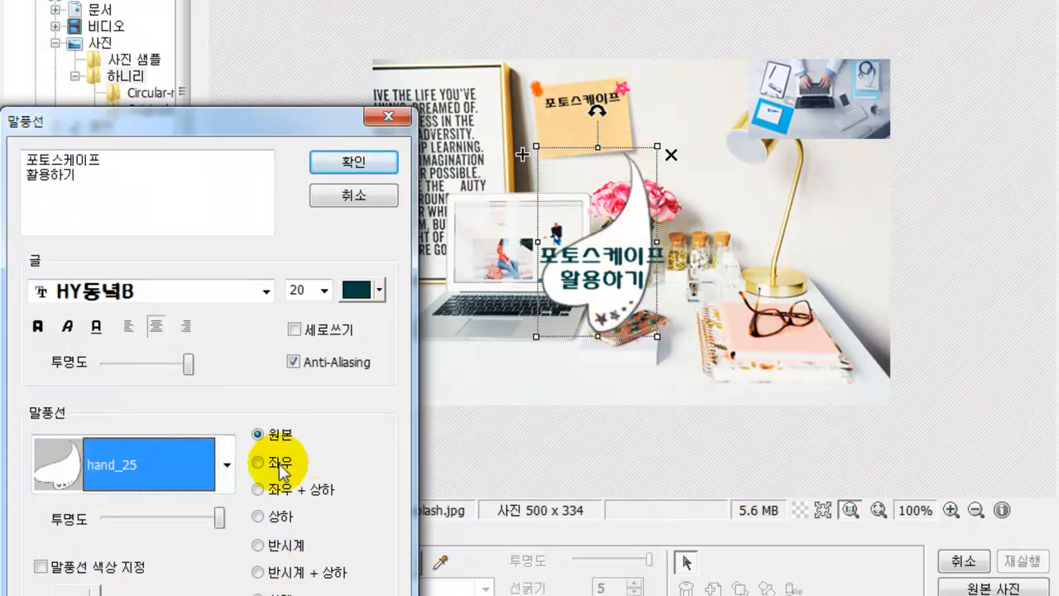
- Mirror the balloon left-right and top-bottom, then confirm to place it on the photo
{"action": "left_click", "coordinate": [270, 516]}
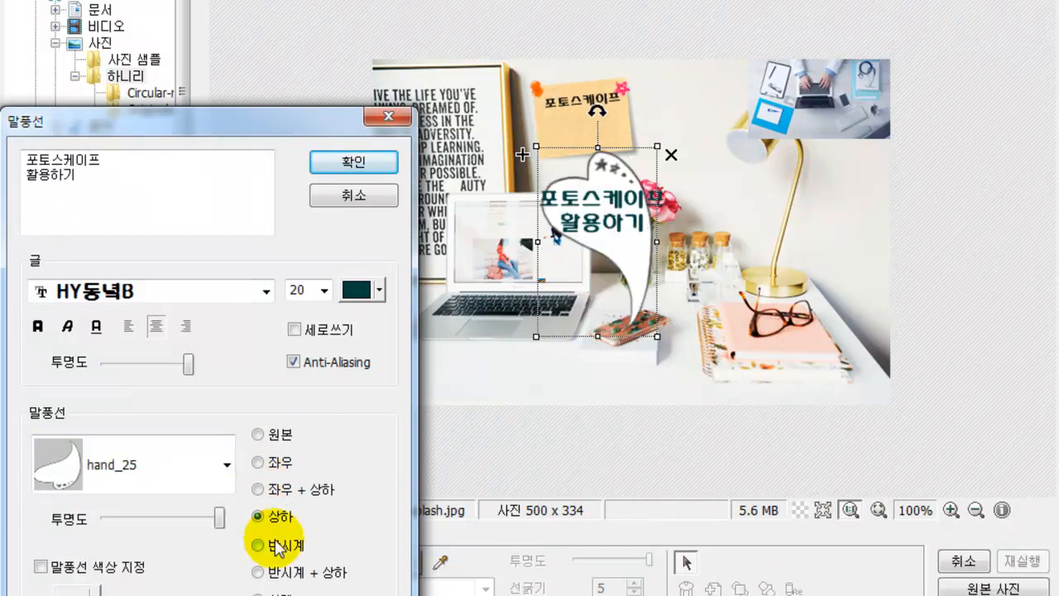
{"action": "left_click", "coordinate": [279, 548]}
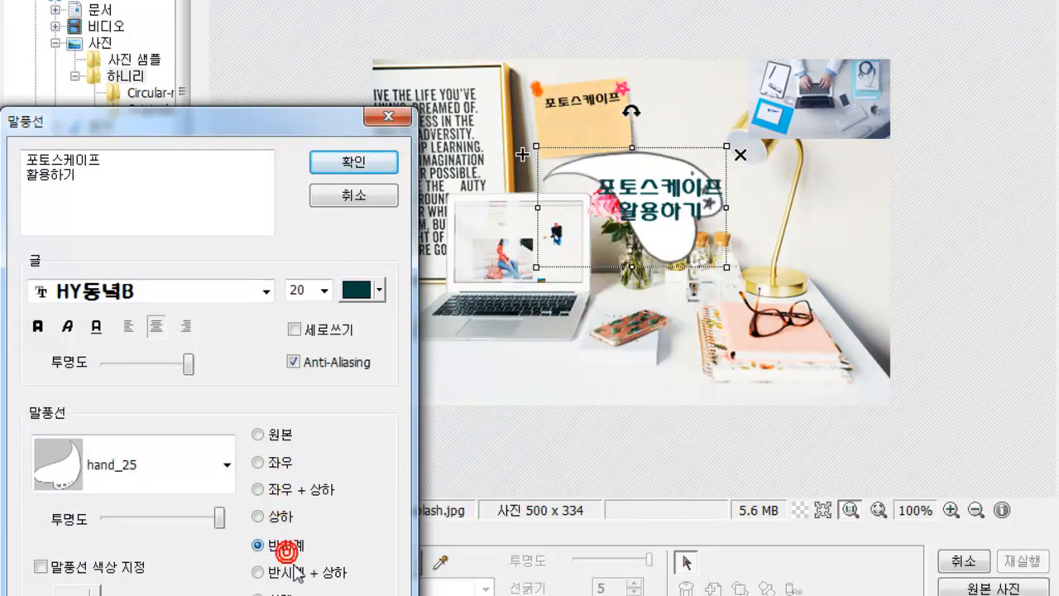
{"action": "left_click", "coordinate": [296, 571]}
{"action": "left_click", "coordinate": [281, 517]}
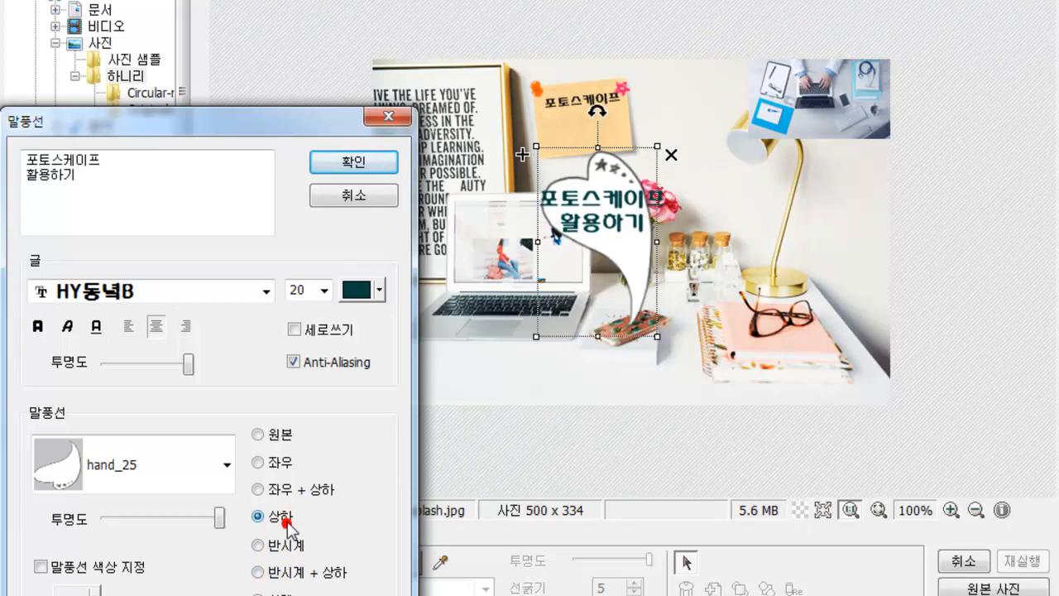
{"action": "left_click", "coordinate": [282, 490]}
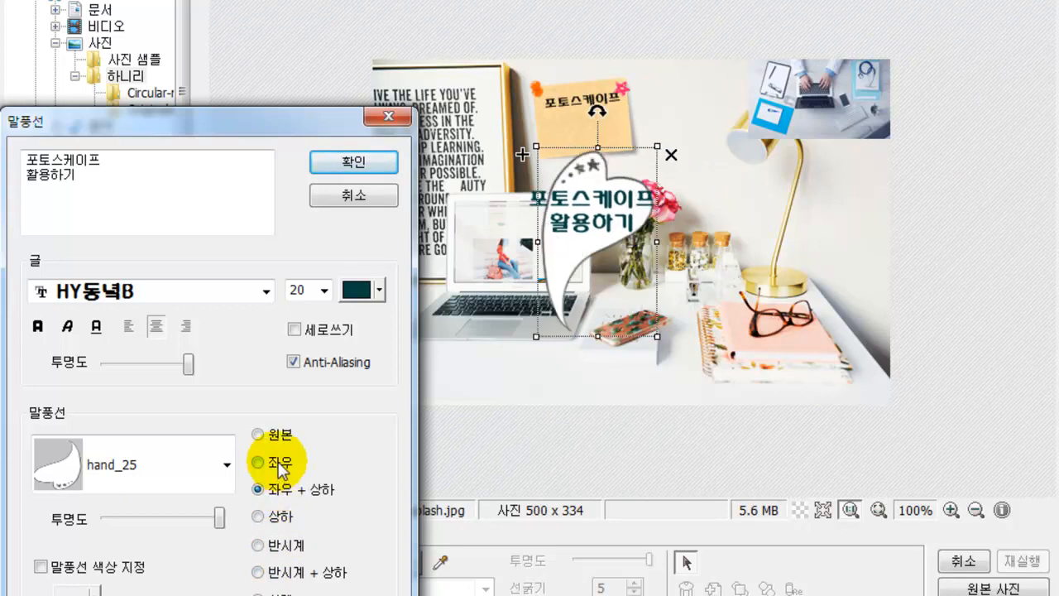
{"action": "left_click", "coordinate": [366, 164]}
- Move the balloon over the laptop and add a new 포토스케이프 text in HY울릉도B
{"action": "left_click_drag", "start_coordinate": [514, 221], "coordinate": [355, 290]}
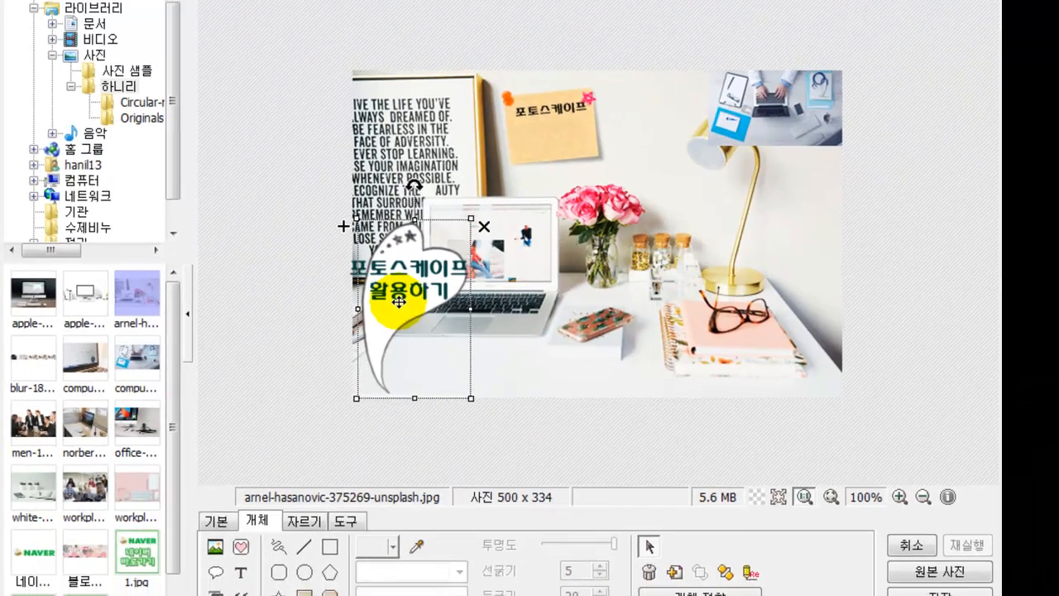
{"action": "left_click", "coordinate": [499, 464]}
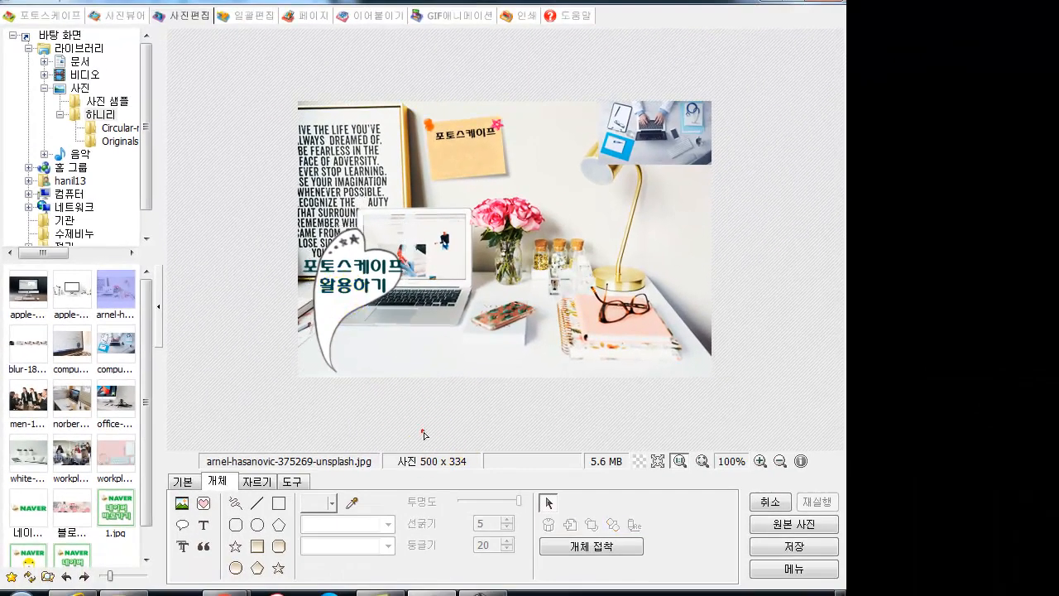
{"action": "left_click", "coordinate": [203, 535]}
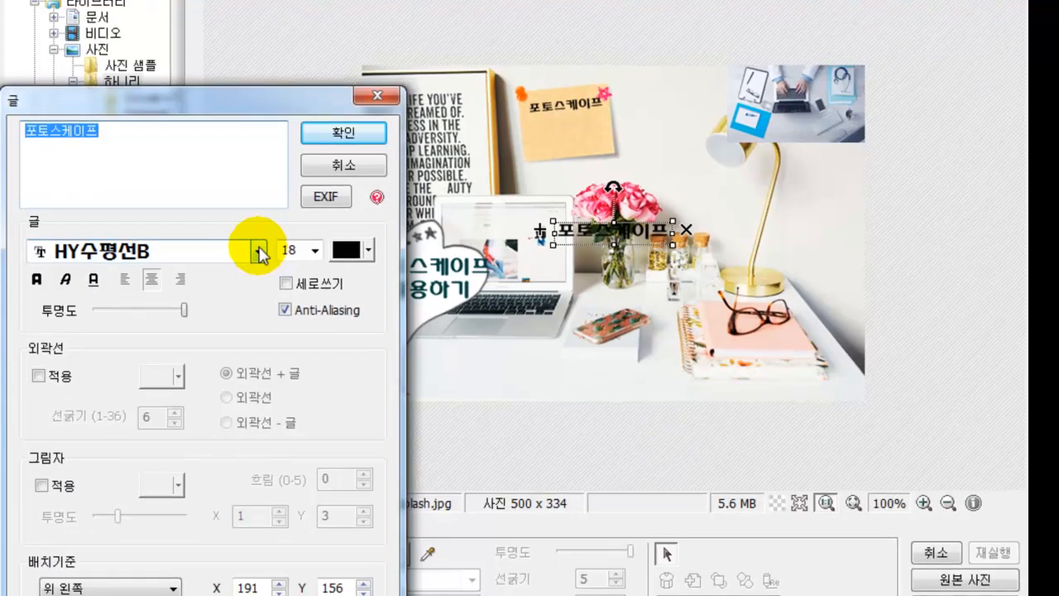
{"action": "left_click", "coordinate": [213, 254]}
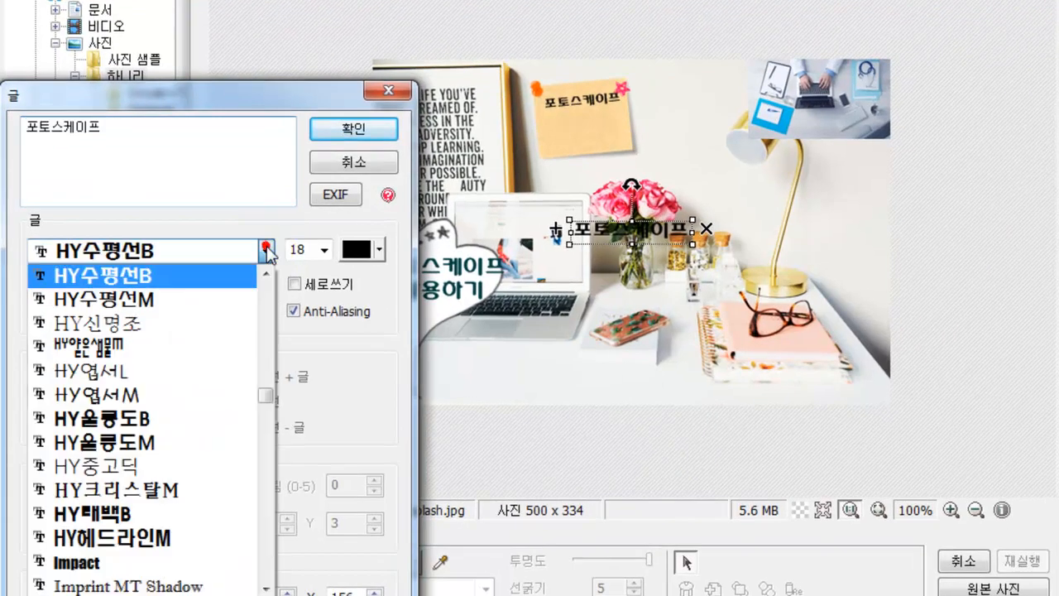
{"action": "left_click", "coordinate": [177, 418]}
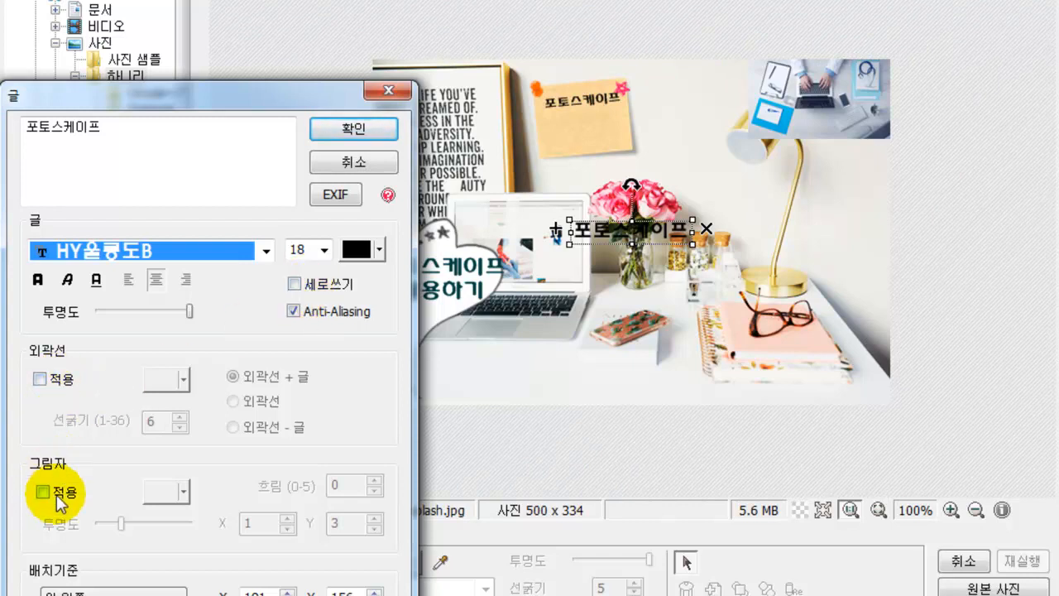
- Give the text a white outline of width 4 and a drop shadow with vertical offset
{"action": "left_click", "coordinate": [62, 383]}
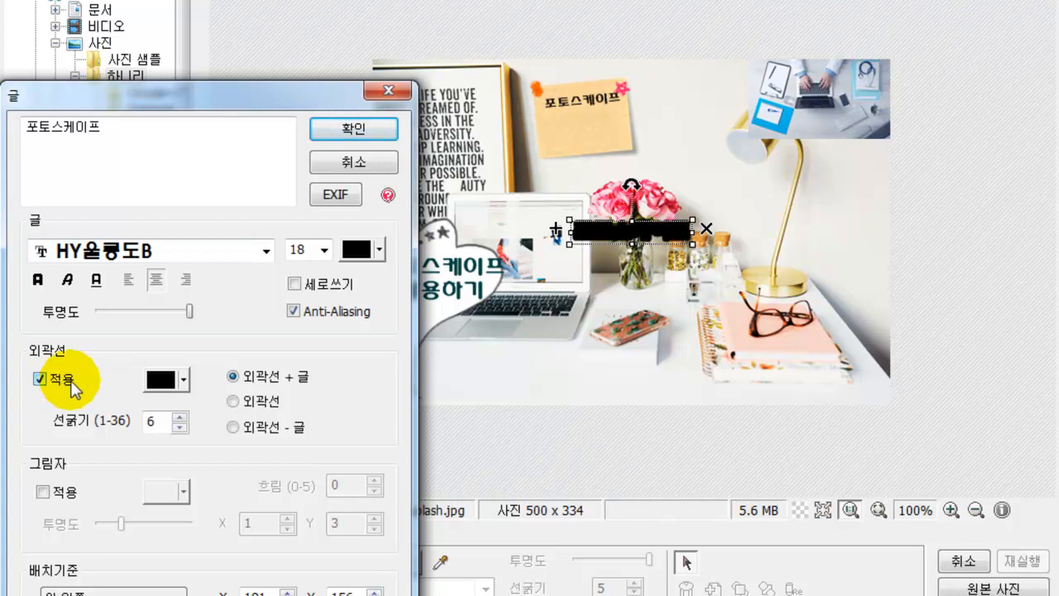
{"action": "left_click", "coordinate": [164, 381]}
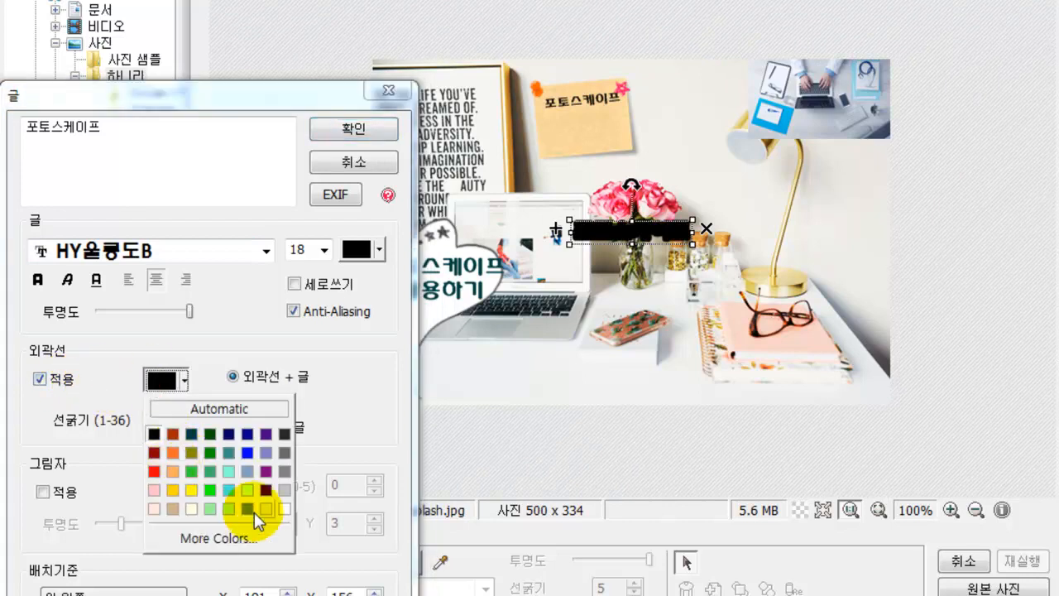
{"action": "left_click", "coordinate": [285, 508]}
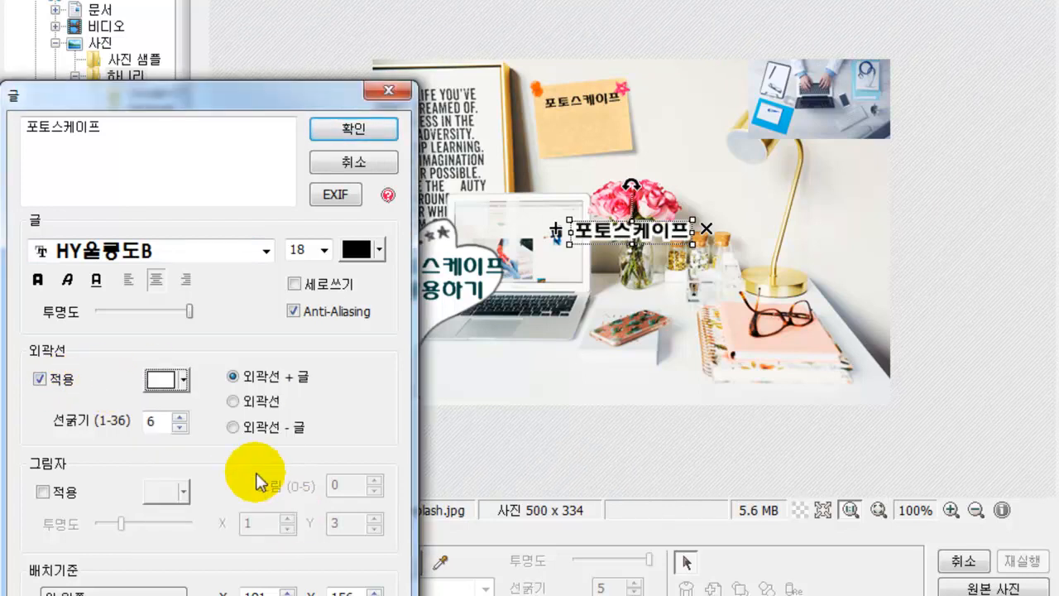
{"action": "left_click", "coordinate": [181, 428]}
{"action": "left_click", "coordinate": [181, 428]}
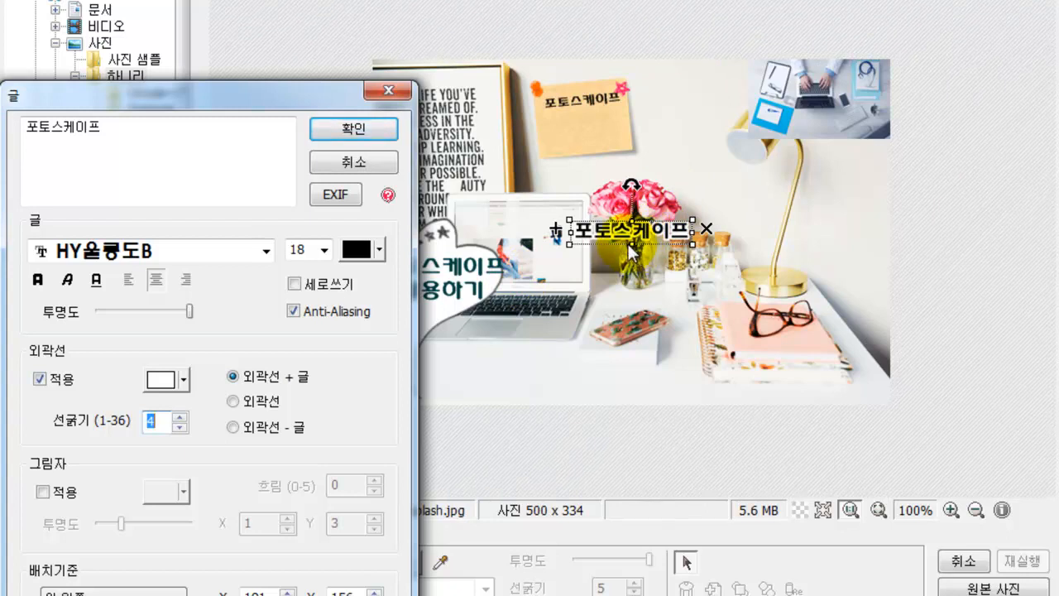
{"action": "left_click", "coordinate": [42, 493]}
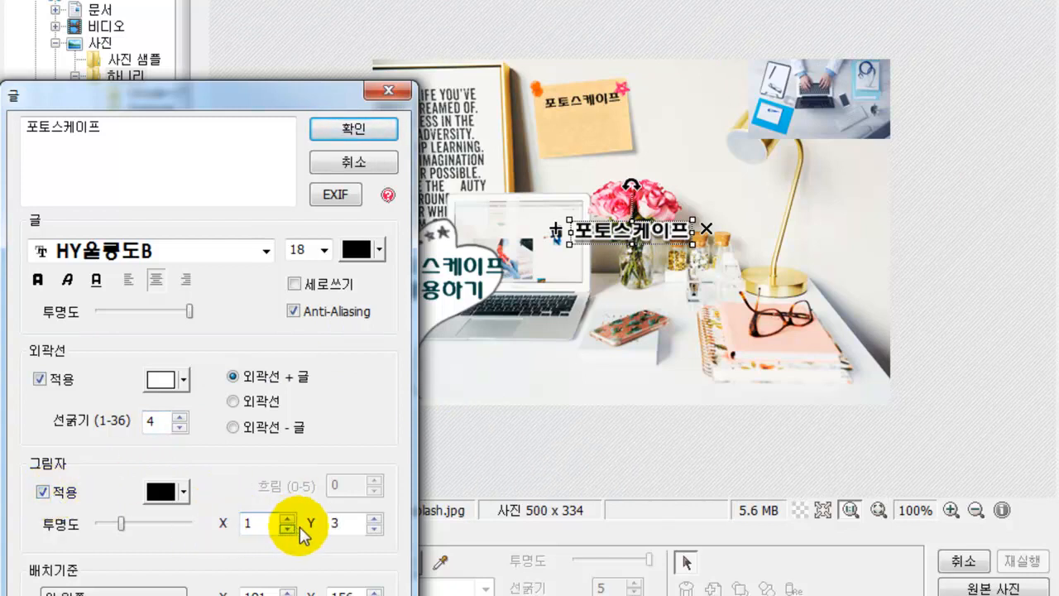
{"action": "left_click", "coordinate": [376, 519]}
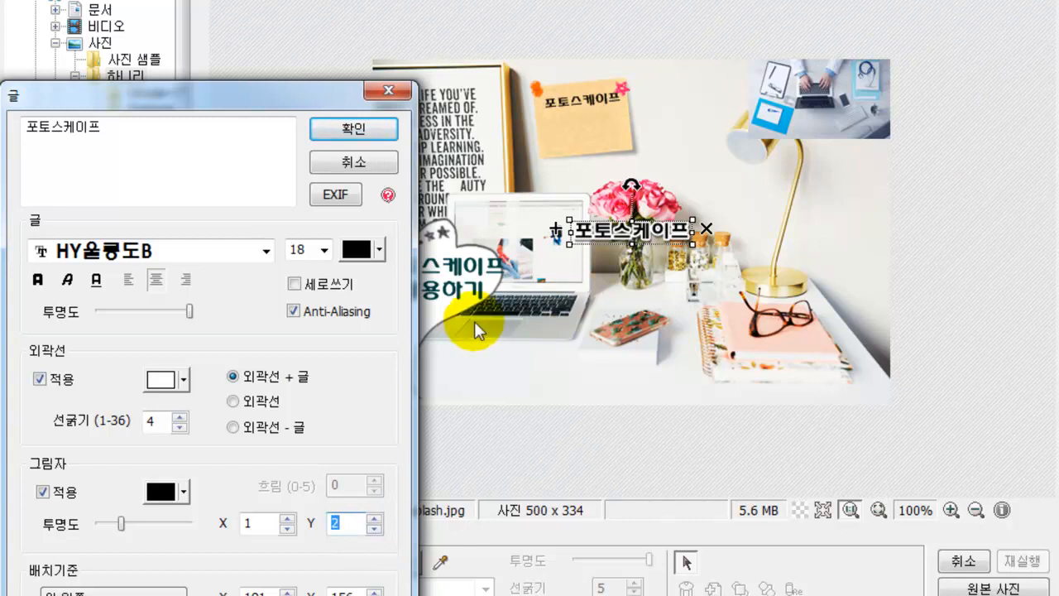
{"action": "left_click", "coordinate": [345, 129]}
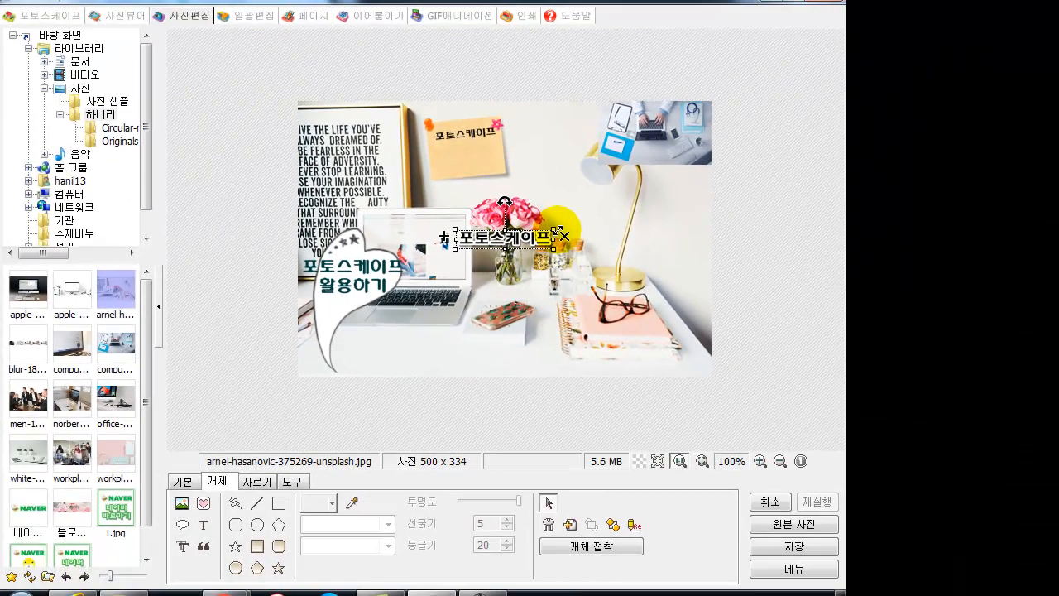
- Drag the 포토스케이프 title larger above the flowers and change its letter colour to yellow
{"action": "left_click_drag", "start_coordinate": [588, 227], "coordinate": [491, 199]}
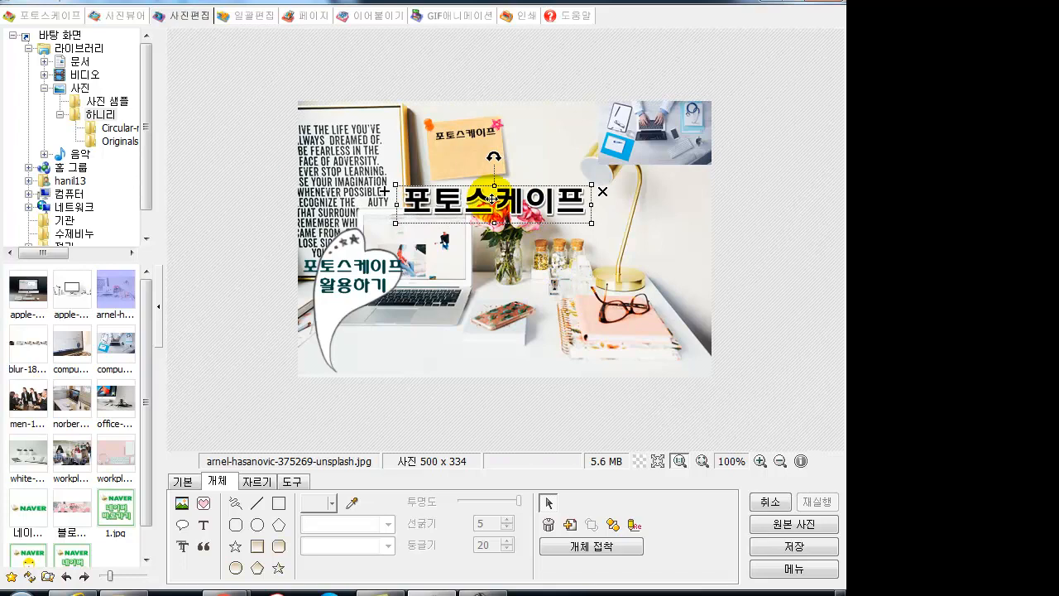
{"action": "left_click", "coordinate": [530, 284]}
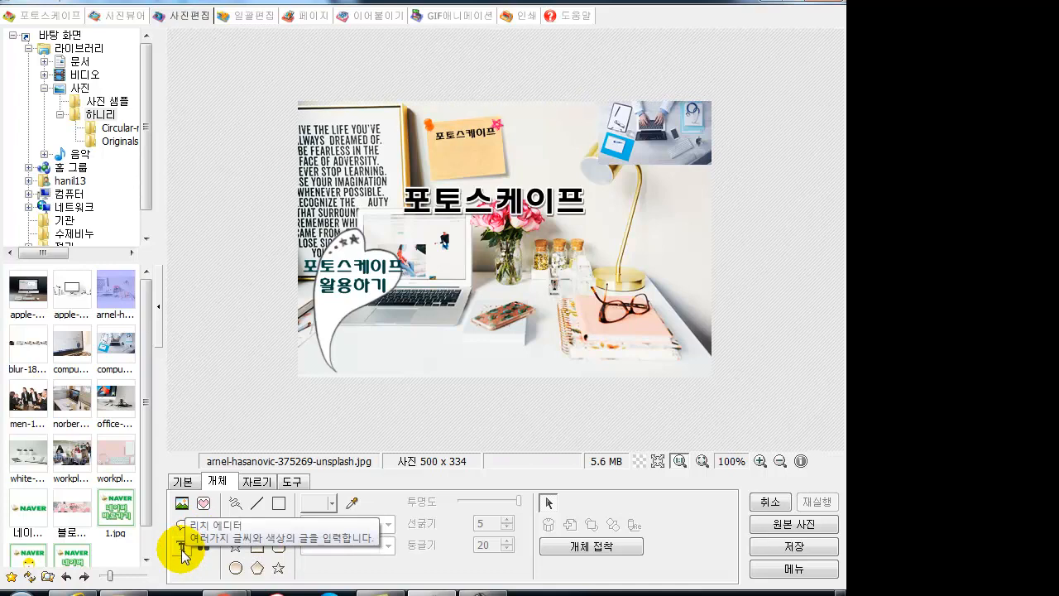
{"action": "double_click", "coordinate": [454, 203]}
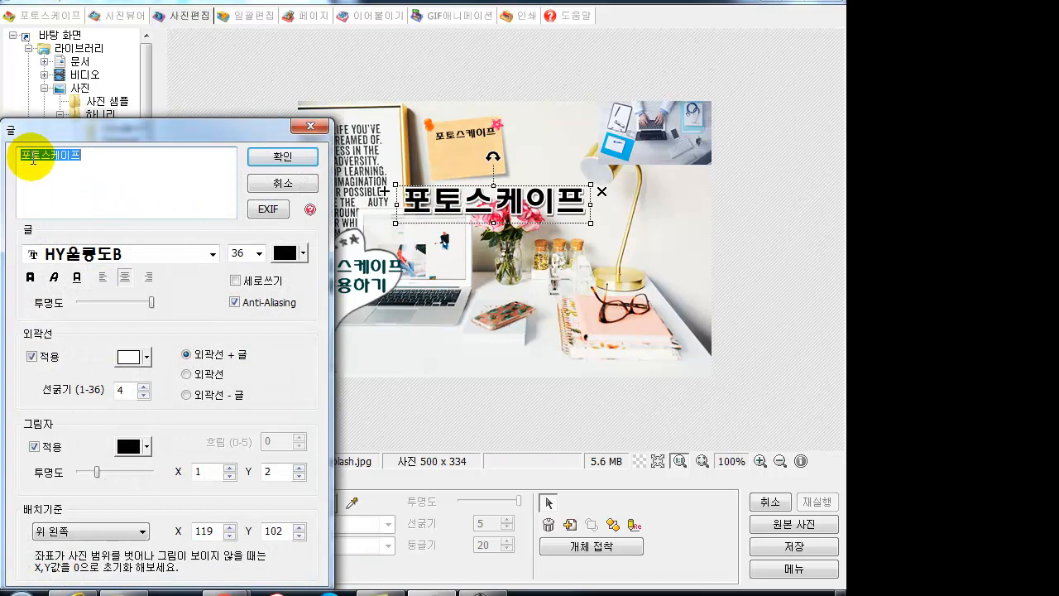
{"action": "left_click", "coordinate": [38, 158]}
{"action": "left_click_drag", "start_coordinate": [40, 155], "coordinate": [83, 155]}
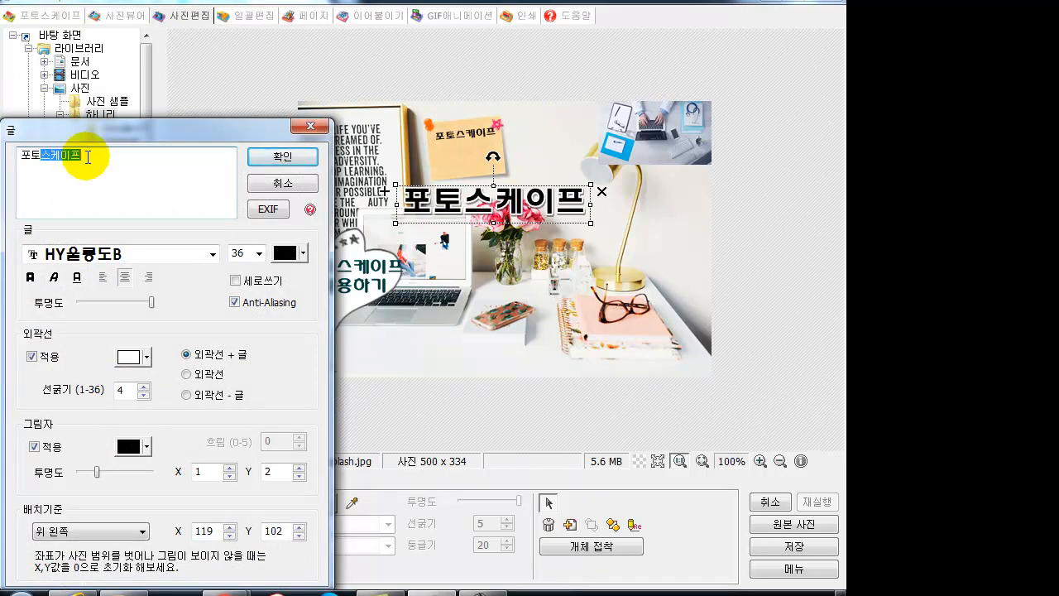
{"action": "left_click", "coordinate": [285, 253]}
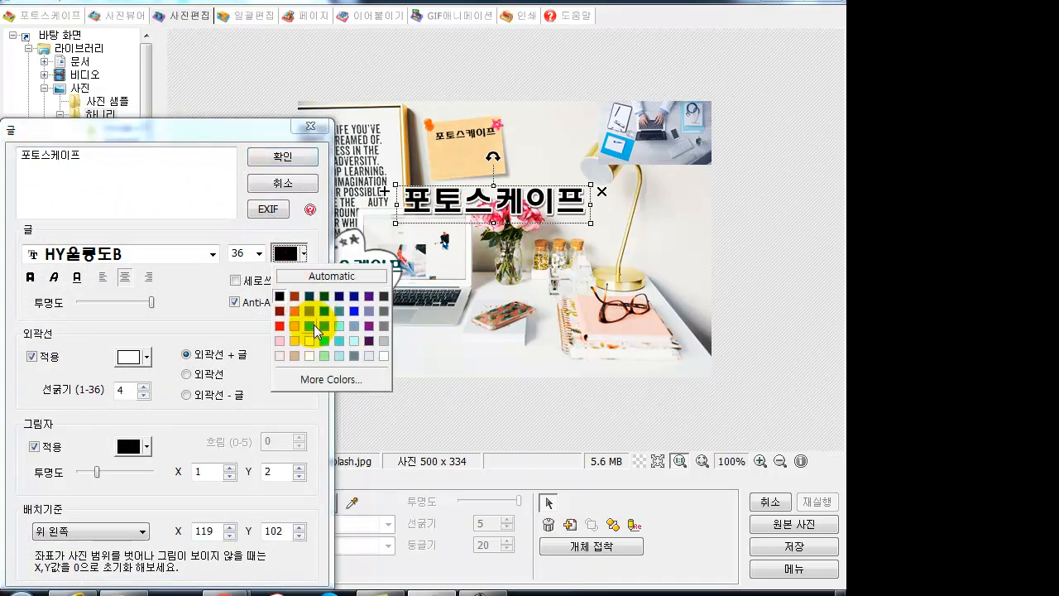
{"action": "left_click", "coordinate": [307, 339]}
{"action": "left_click", "coordinate": [277, 158]}
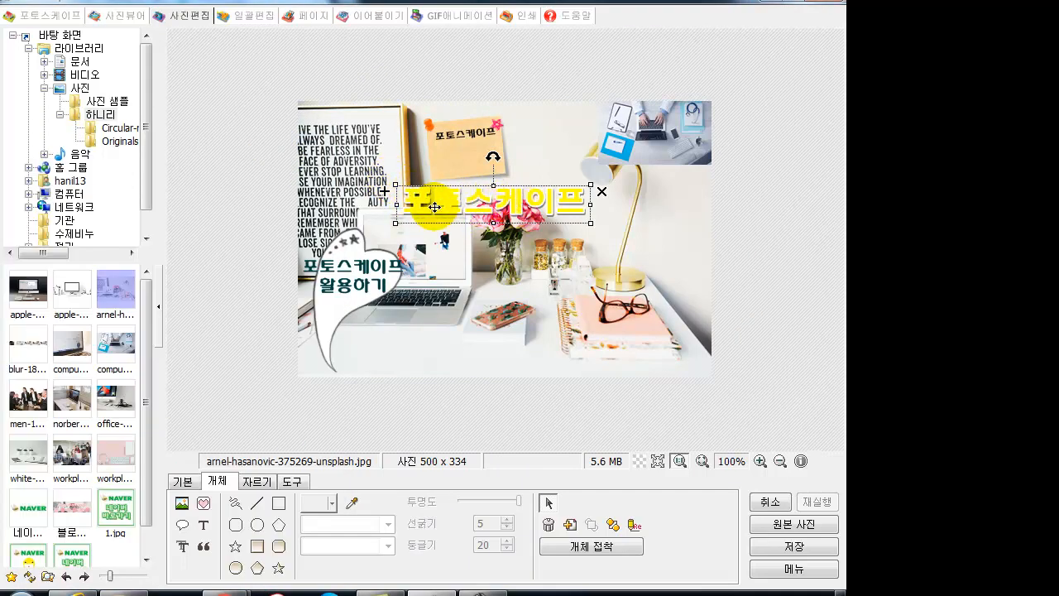
- Duplicate the yellow title and shorten the original to just 포토
{"action": "left_click", "coordinate": [384, 191]}
{"action": "left_click_drag", "start_coordinate": [474, 208], "coordinate": [510, 250]}
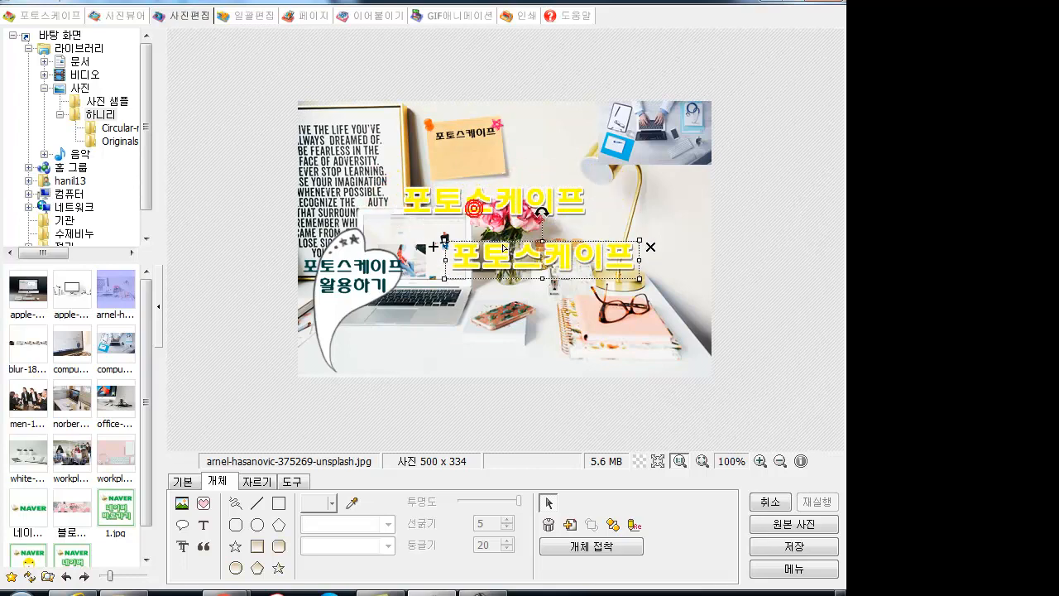
{"action": "left_click", "coordinate": [445, 193]}
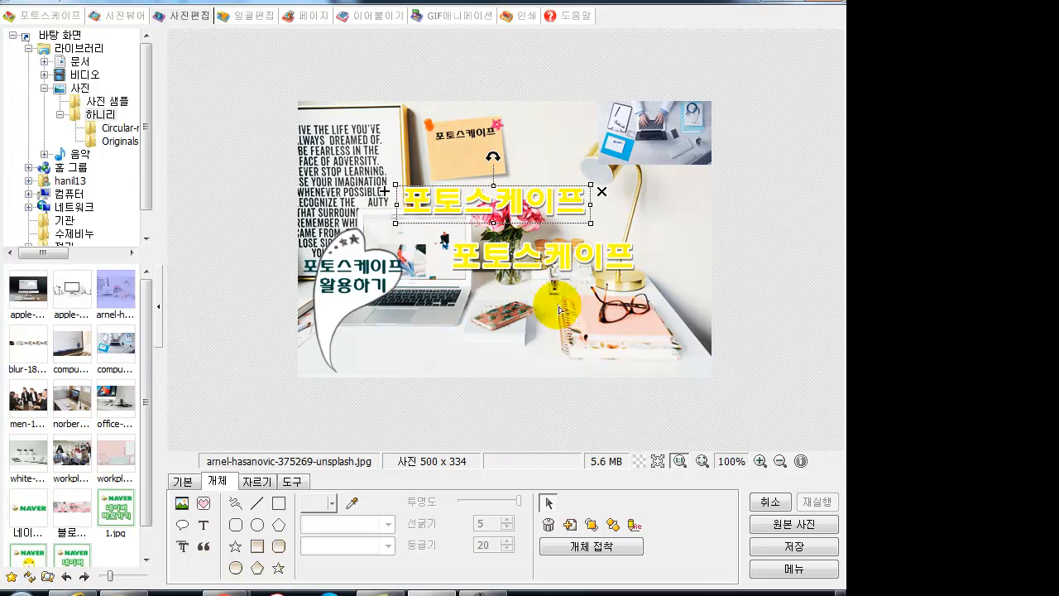
{"action": "double_click", "coordinate": [474, 211]}
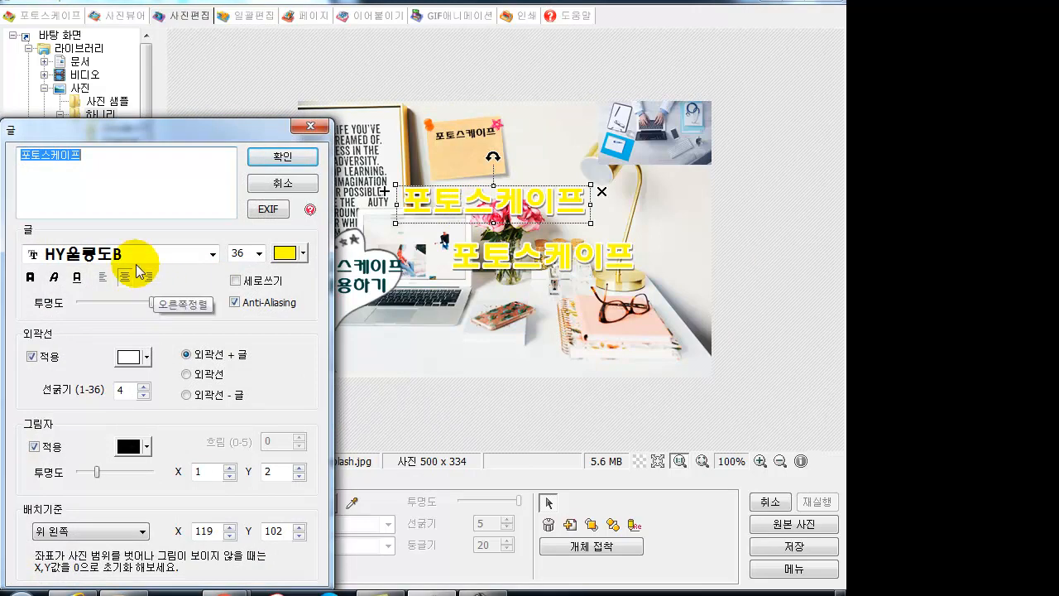
{"action": "left_click_drag", "start_coordinate": [41, 155], "coordinate": [96, 161]}
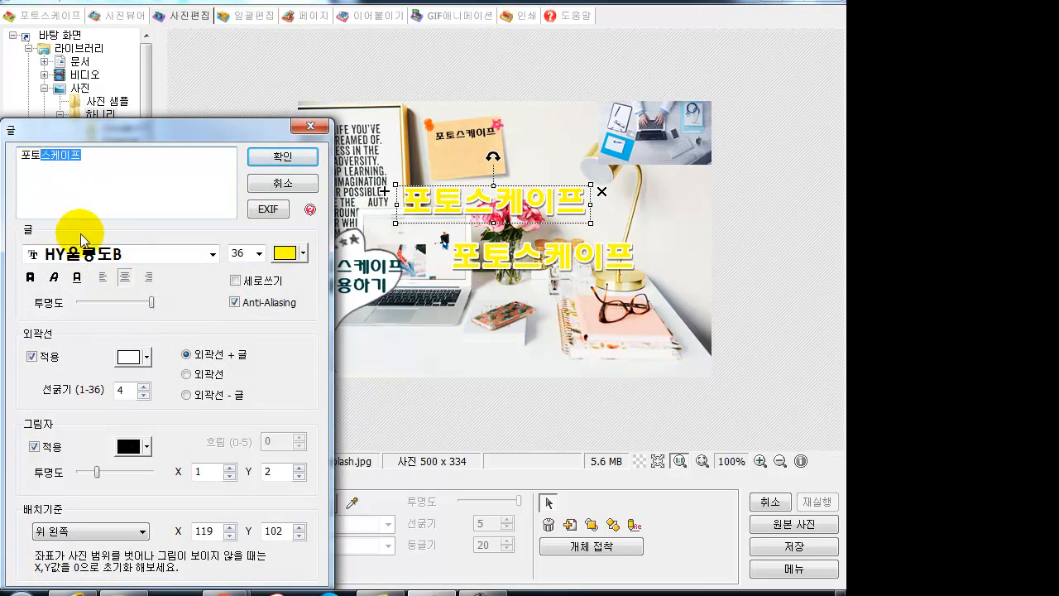
{"action": "key", "text": "BackSpace"}
{"action": "left_click", "coordinate": [269, 156]}
- Edit the copy to 스케이프 in red and align it right beside 포토
{"action": "left_click_drag", "start_coordinate": [507, 273], "coordinate": [523, 211]}
{"action": "double_click", "coordinate": [520, 207]}
{"action": "left_click", "coordinate": [41, 155]}
{"action": "left_click_drag", "start_coordinate": [42, 155], "coordinate": [4, 156]}
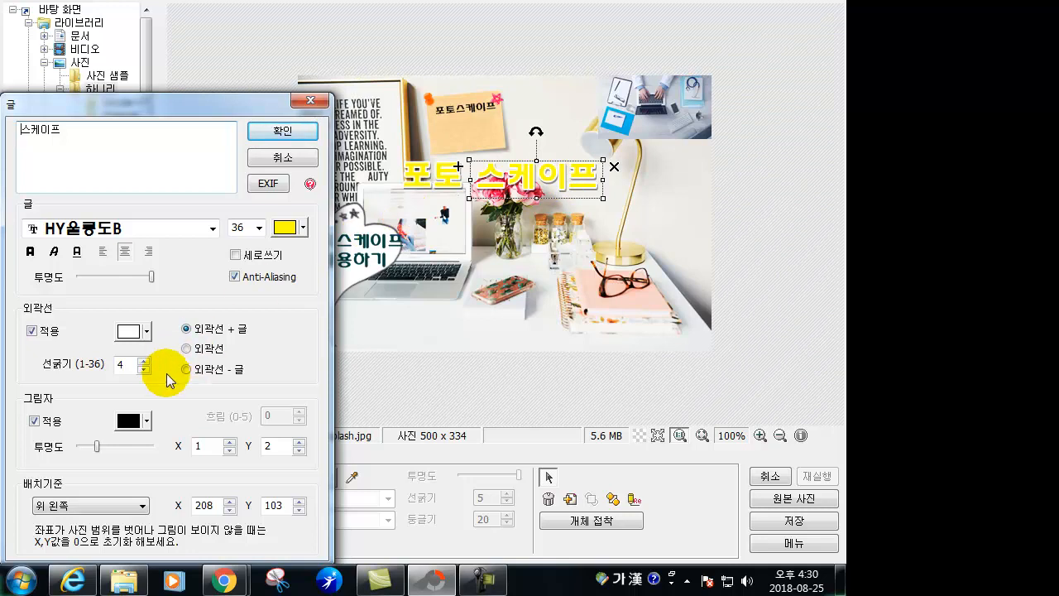
{"action": "left_click", "coordinate": [284, 228]}
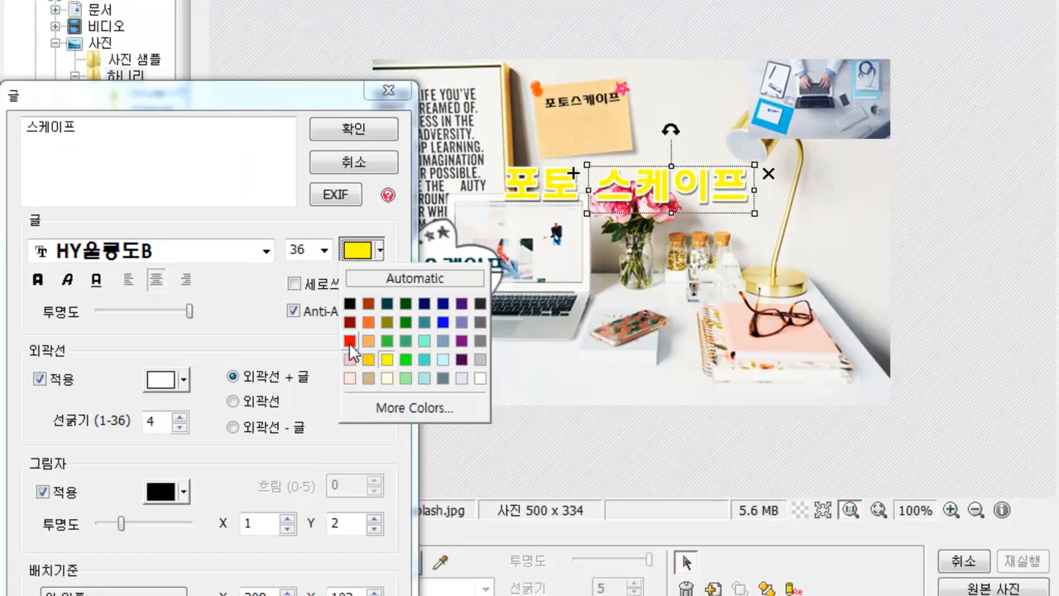
{"action": "left_click", "coordinate": [350, 340]}
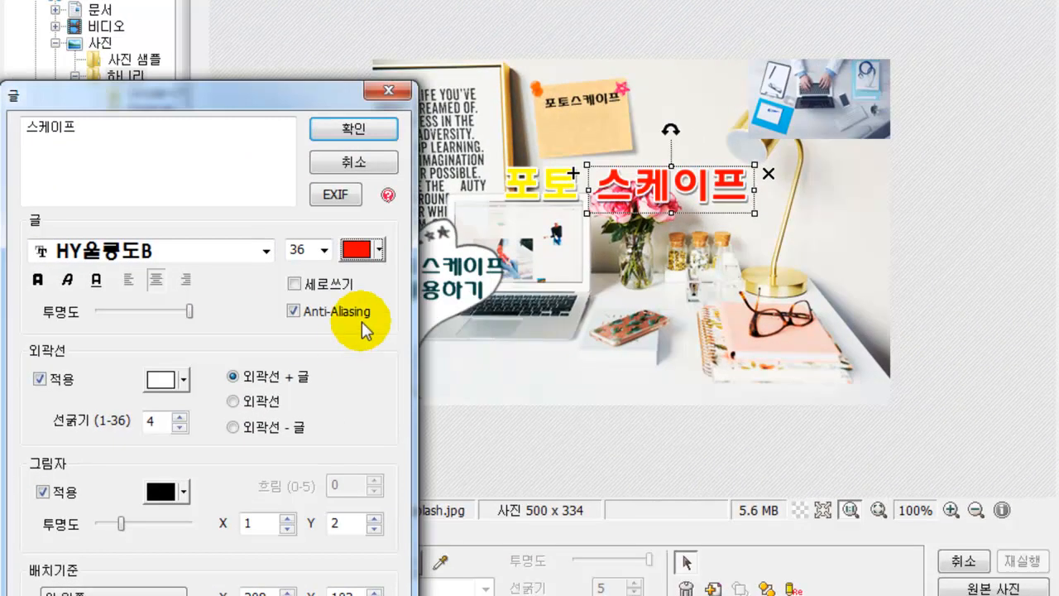
{"action": "left_click", "coordinate": [368, 131]}
{"action": "left_click_drag", "start_coordinate": [606, 183], "coordinate": [596, 182]}
{"action": "left_click", "coordinate": [672, 283]}
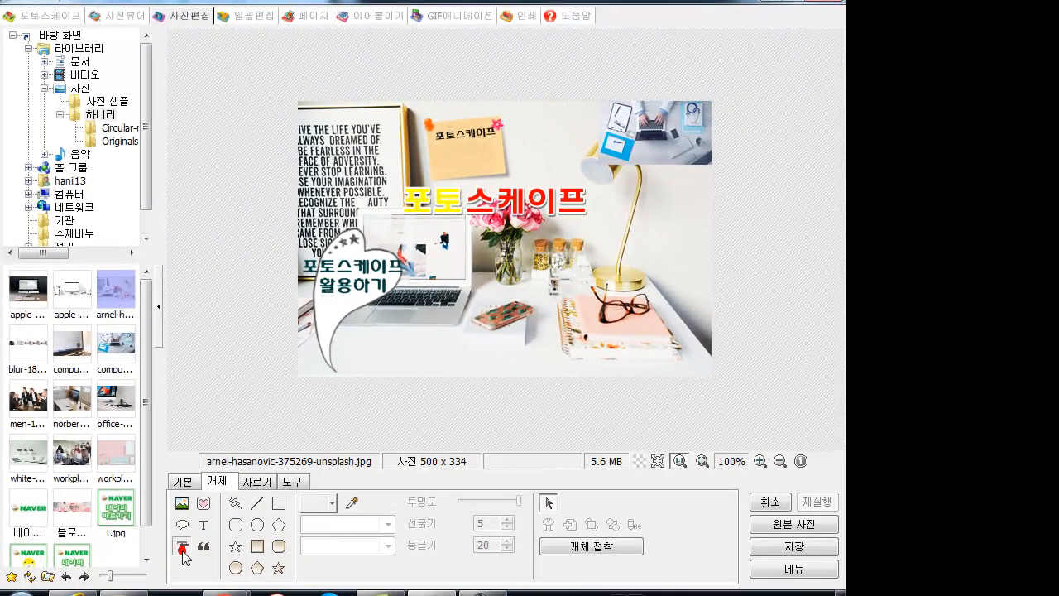
{"action": "left_click", "coordinate": [228, 594]}
{"action": "left_click", "coordinate": [143, 468]}
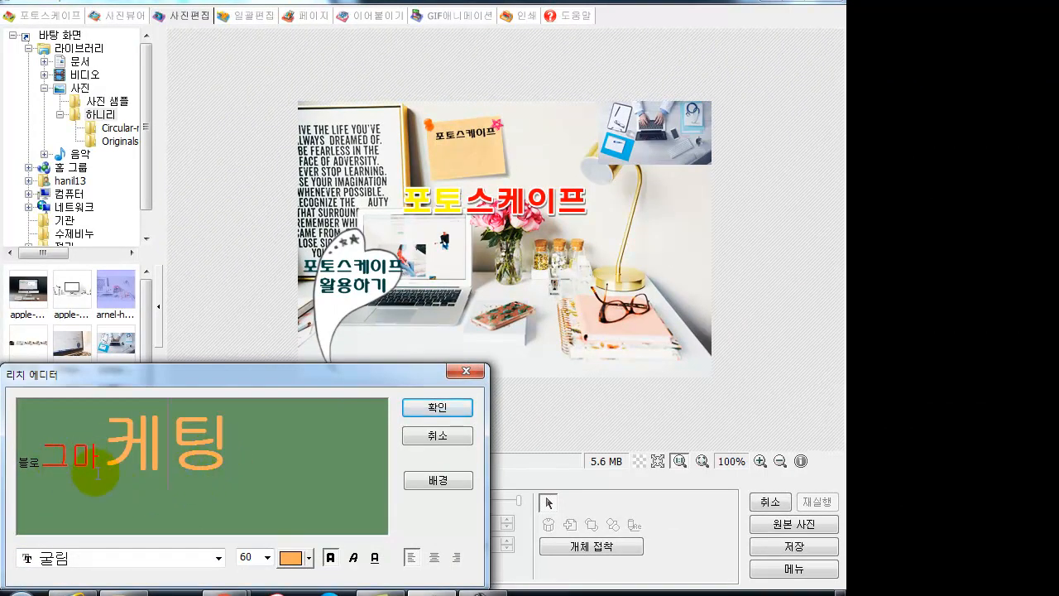
{"action": "left_click_drag", "start_coordinate": [100, 465], "coordinate": [150, 461]}
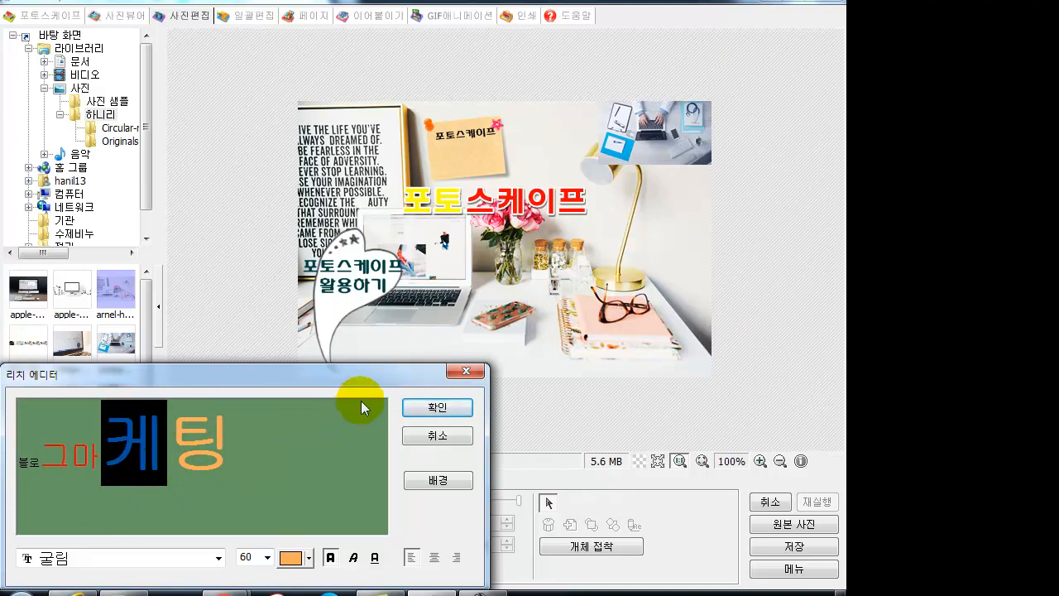
{"action": "left_click", "coordinate": [265, 444]}
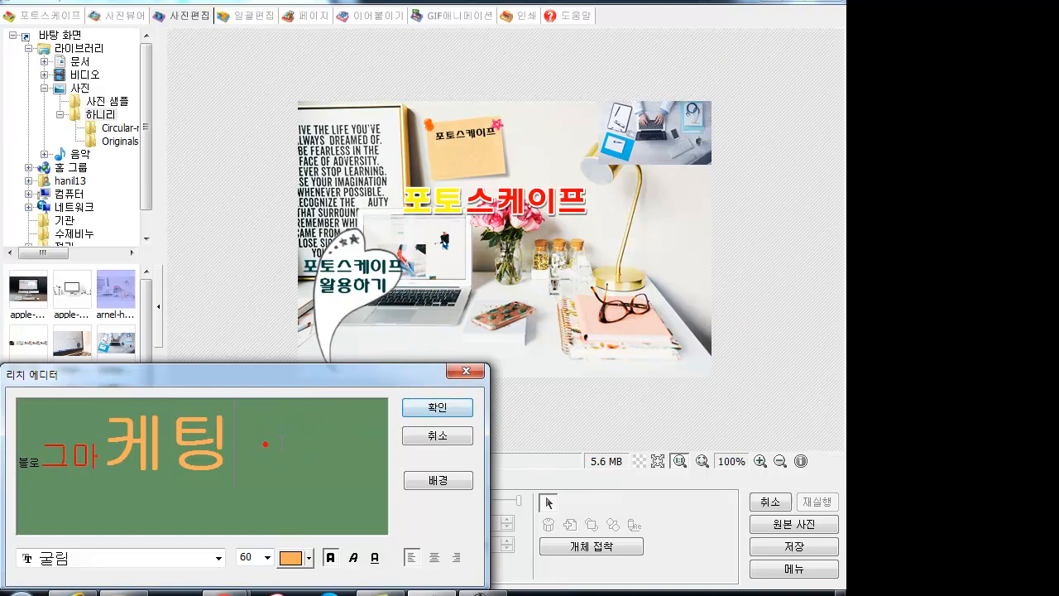
{"action": "left_click", "coordinate": [411, 402]}
{"action": "left_click_drag", "start_coordinate": [430, 388], "coordinate": [574, 351]}
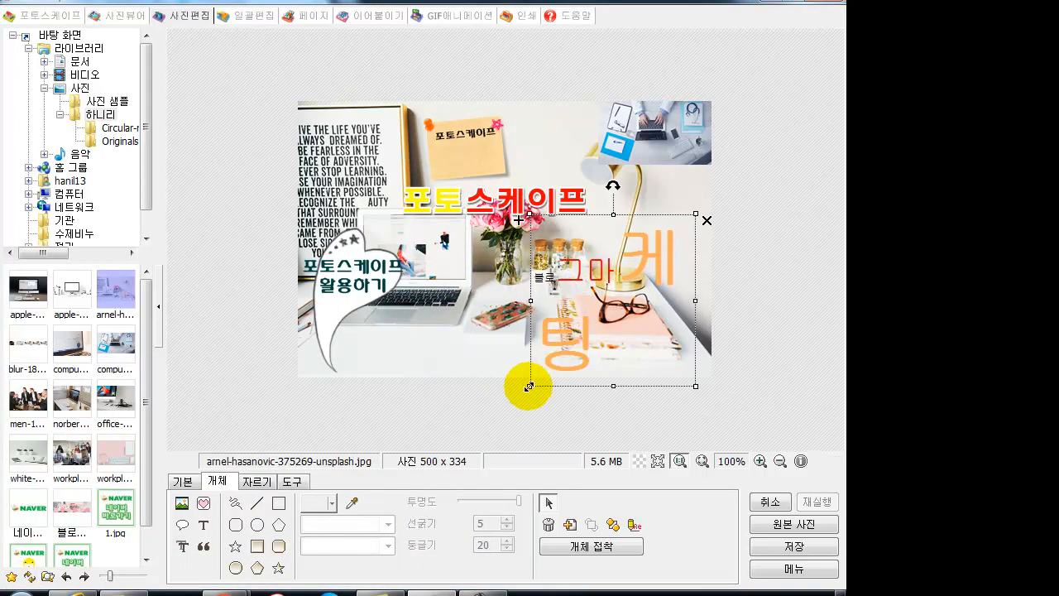
{"action": "left_click", "coordinate": [485, 378]}
{"action": "left_click", "coordinate": [551, 344]}
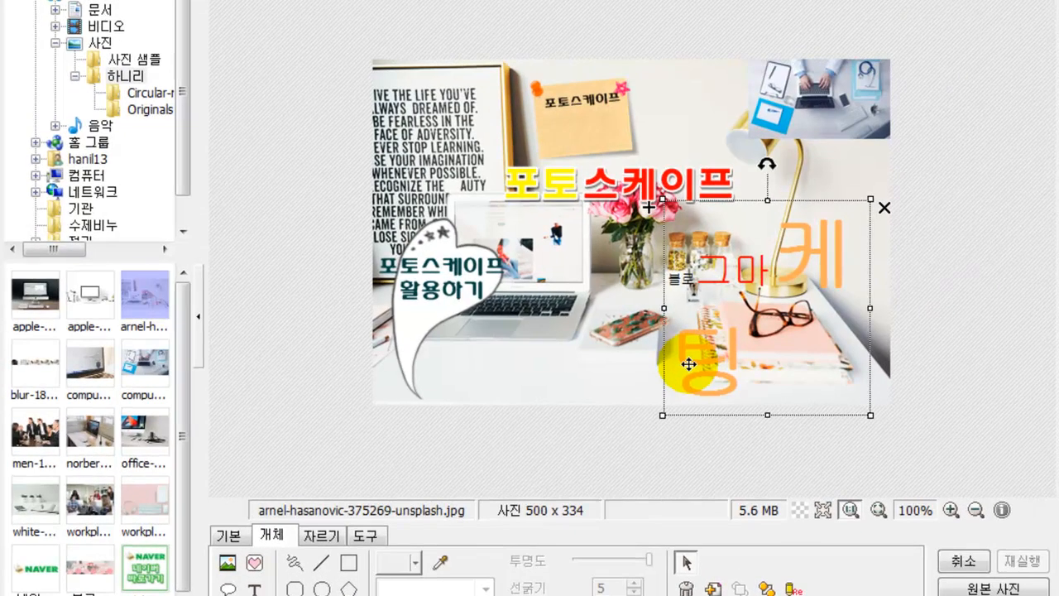
{"action": "key", "text": "Delete"}
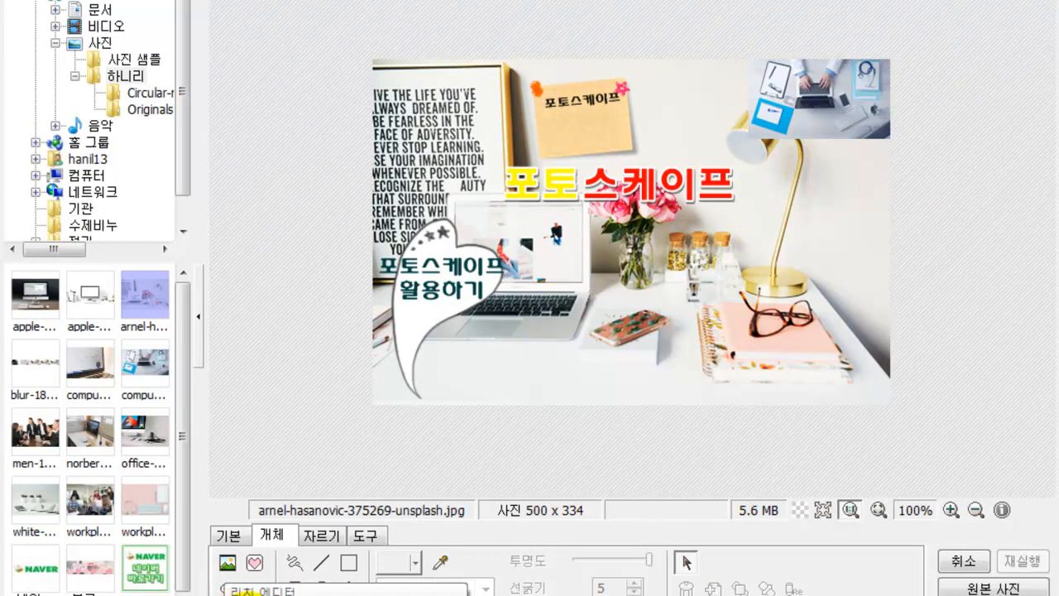
{"action": "left_click", "coordinate": [254, 563]}
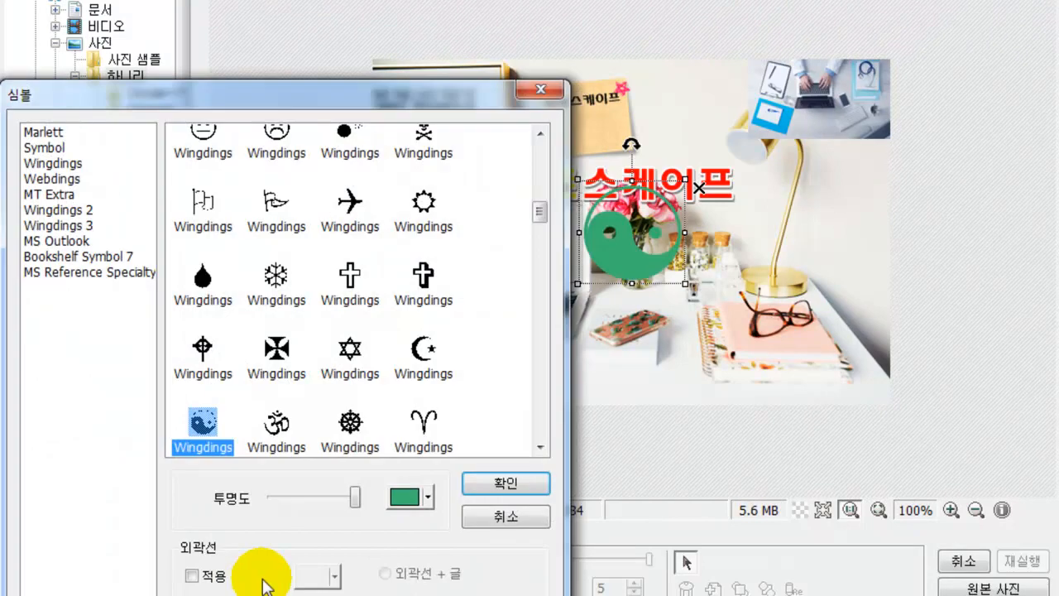
{"action": "scroll", "coordinate": [289, 290], "scroll_direction": "down", "scroll_amount": 5}
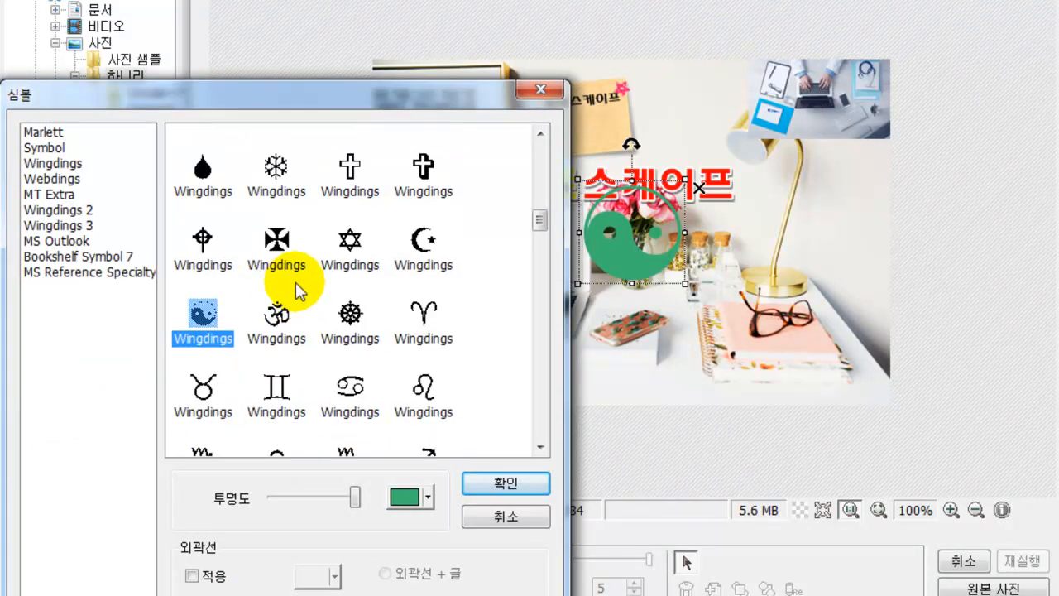
{"action": "scroll", "coordinate": [368, 298], "scroll_direction": "down", "scroll_amount": 5}
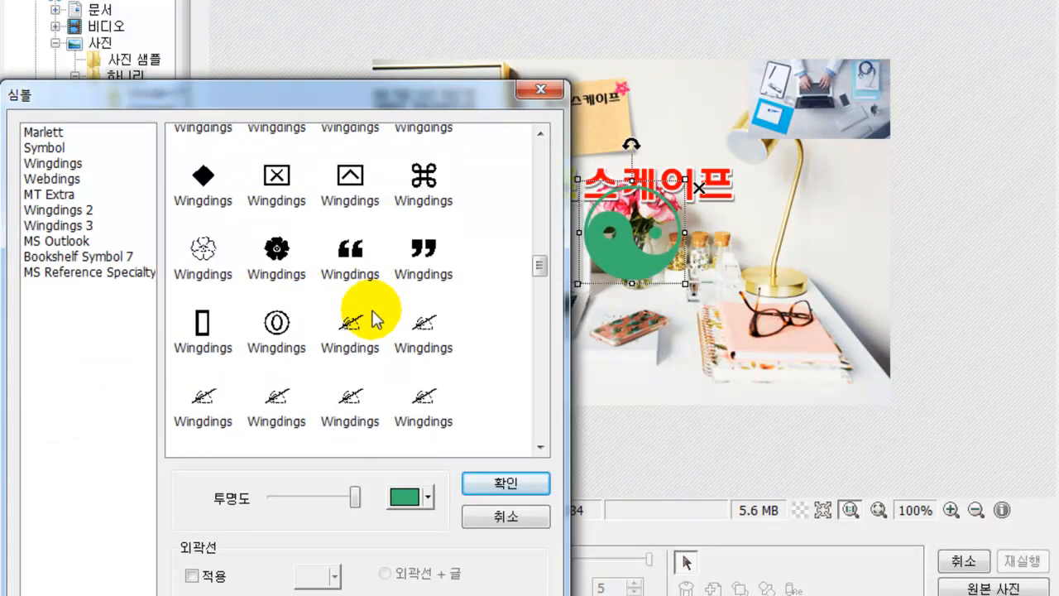
{"action": "scroll", "coordinate": [372, 329], "scroll_direction": "up", "scroll_amount": 10}
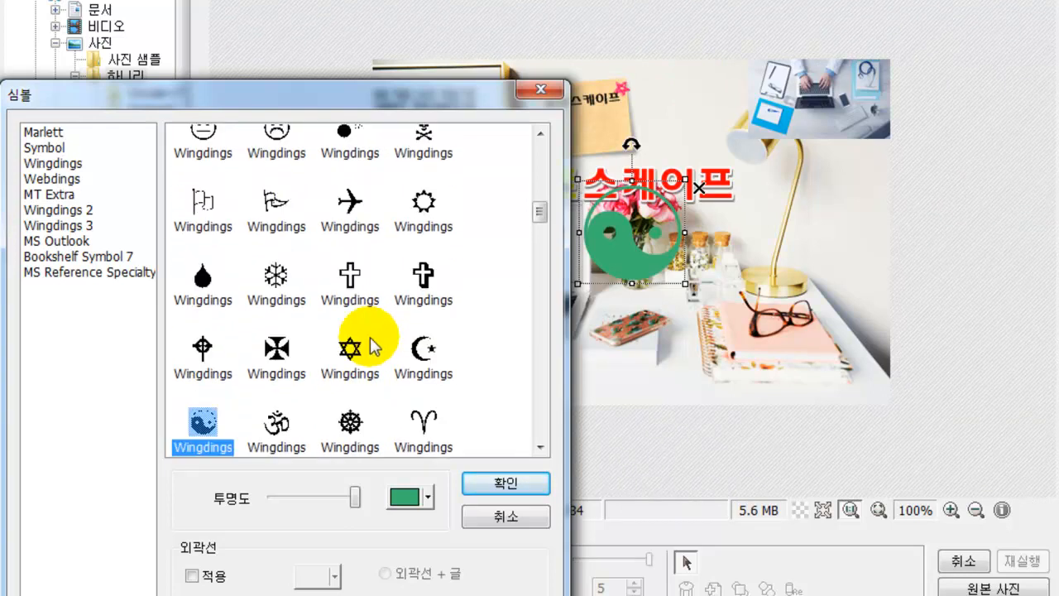
{"action": "left_click", "coordinate": [423, 166]}
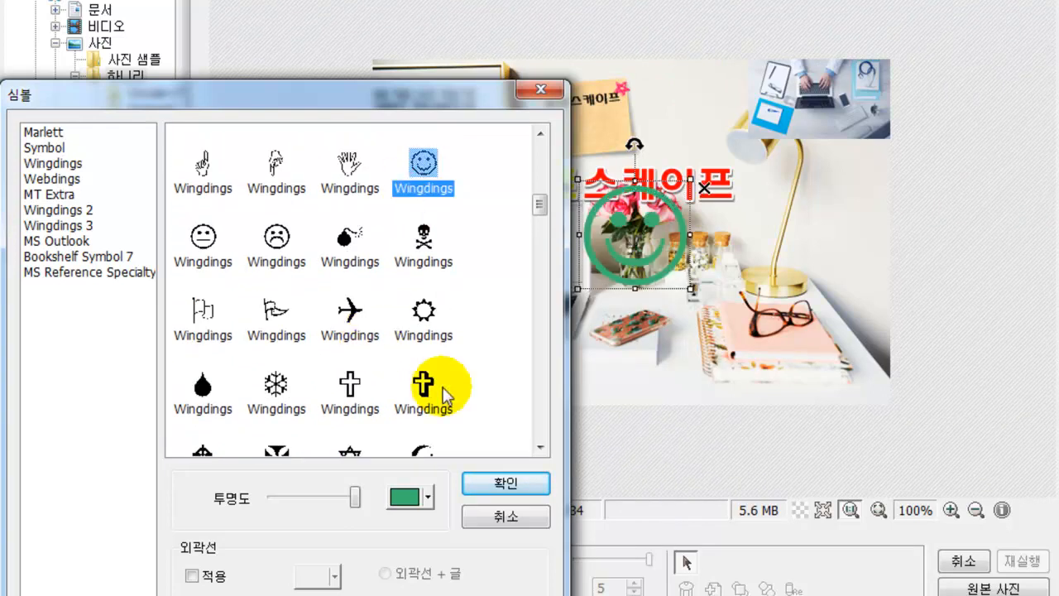
{"action": "left_click", "coordinate": [468, 480]}
{"action": "left_click_drag", "start_coordinate": [634, 234], "coordinate": [628, 270]}
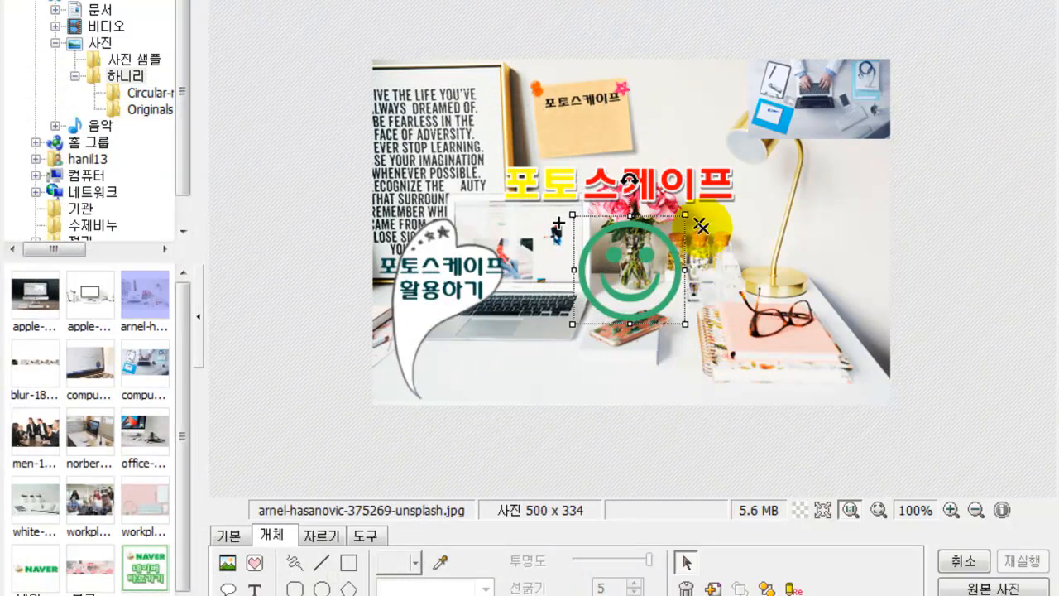
{"action": "left_click", "coordinate": [701, 226]}
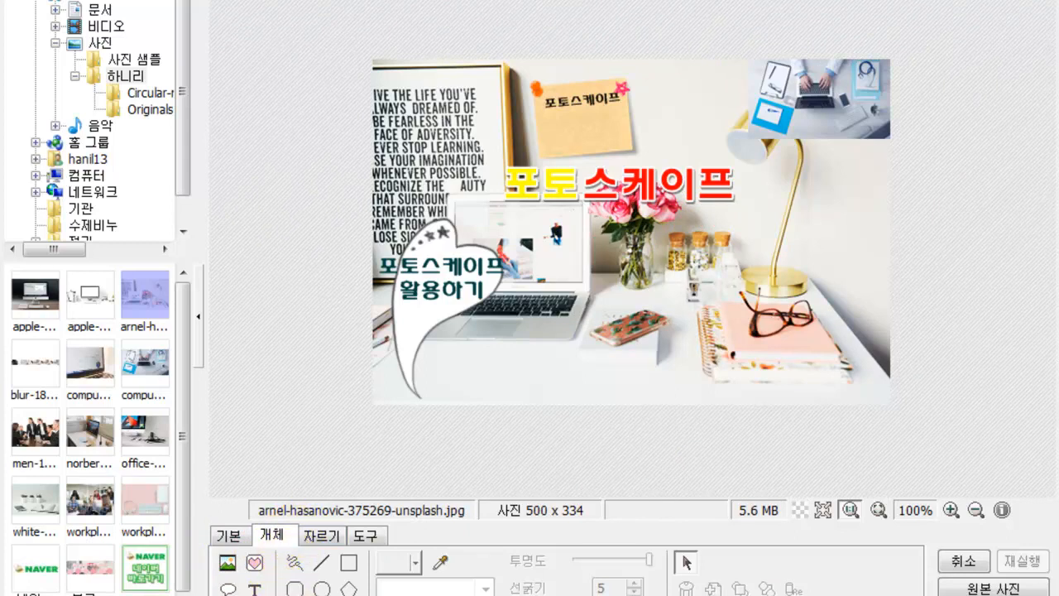
- Draw a white freehand scribble by the speech bubble, then a thin blue loop and stroke
{"action": "left_click", "coordinate": [295, 564]}
{"action": "mouse_move", "coordinate": [439, 388]}
{"action": "left_mouse_down"}
{"action": "mouse_move", "coordinate": [467, 327]}
{"action": "mouse_move", "coordinate": [497, 325]}
{"action": "left_mouse_up"}
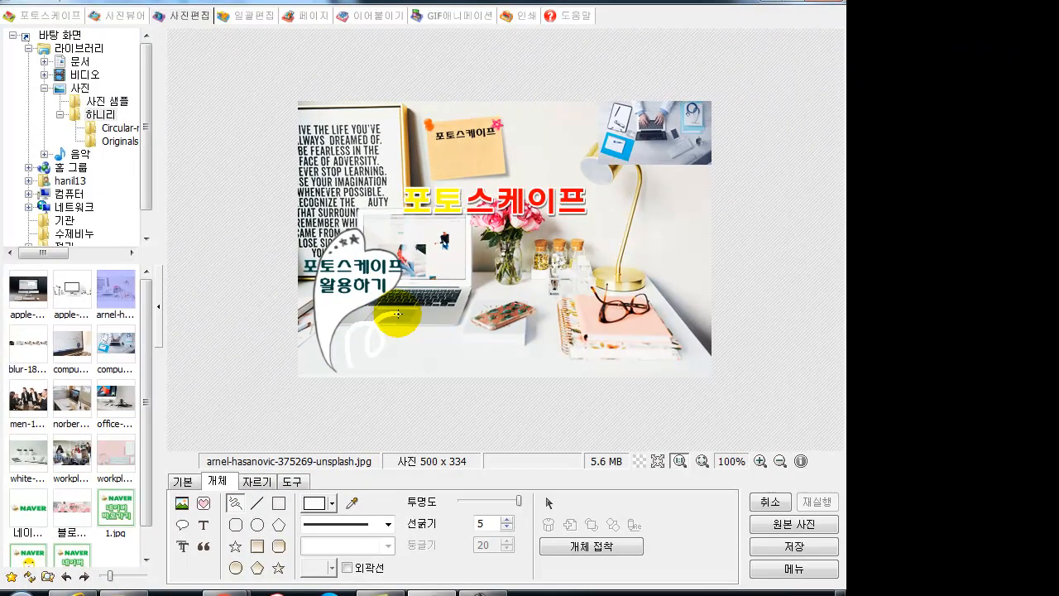
{"action": "left_click", "coordinate": [317, 510]}
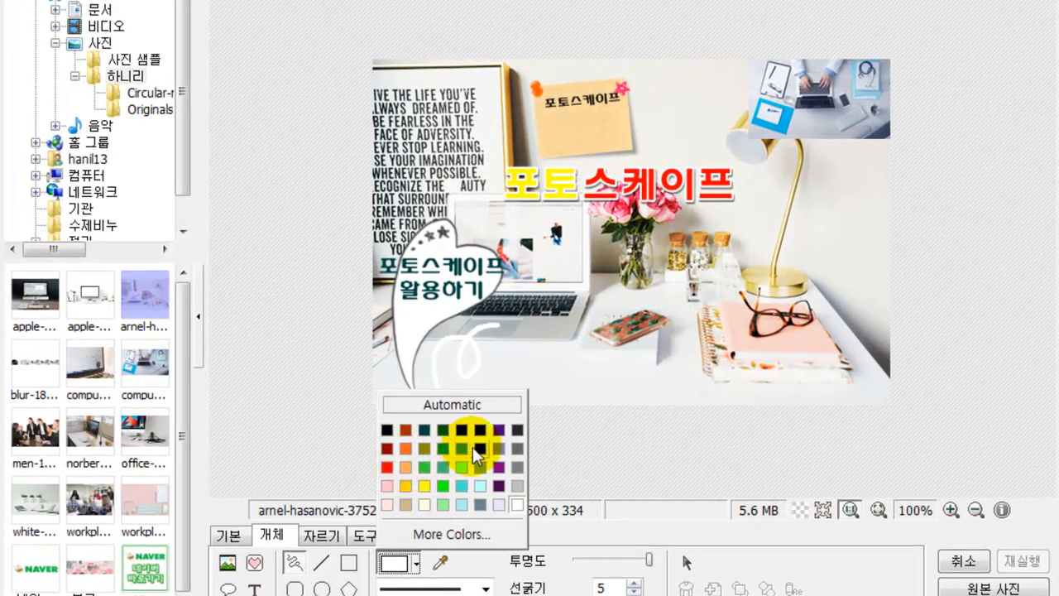
{"action": "left_click", "coordinate": [477, 447]}
{"action": "left_click", "coordinate": [634, 591]}
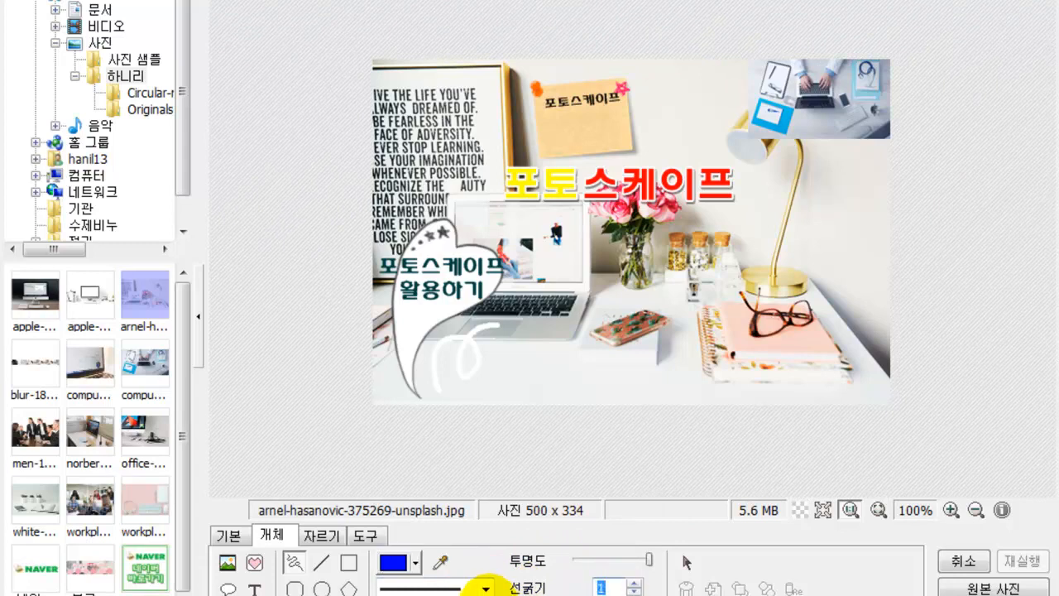
{"action": "mouse_move", "coordinate": [454, 377]}
{"action": "left_mouse_down"}
{"action": "mouse_move", "coordinate": [514, 341]}
{"action": "mouse_move", "coordinate": [491, 341]}
{"action": "mouse_move", "coordinate": [501, 369]}
{"action": "mouse_move", "coordinate": [526, 345]}
{"action": "mouse_move", "coordinate": [520, 325]}
{"action": "mouse_move", "coordinate": [525, 341]}
{"action": "mouse_move", "coordinate": [552, 291]}
{"action": "left_mouse_up"}
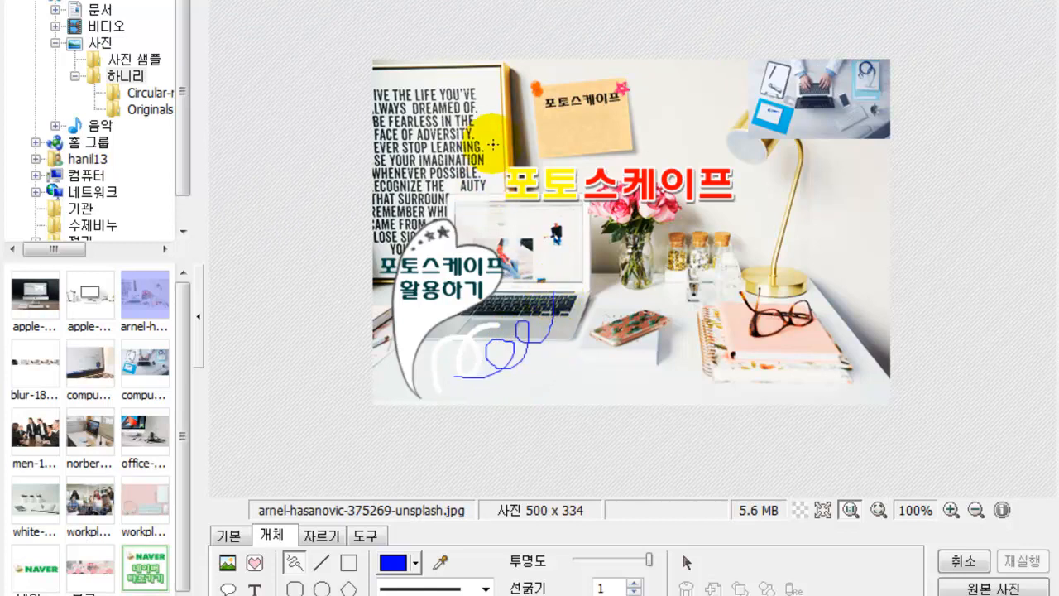
{"action": "mouse_move", "coordinate": [492, 144]}
{"action": "left_mouse_down"}
{"action": "mouse_move", "coordinate": [576, 144]}
{"action": "mouse_move", "coordinate": [584, 239]}
{"action": "left_mouse_up"}
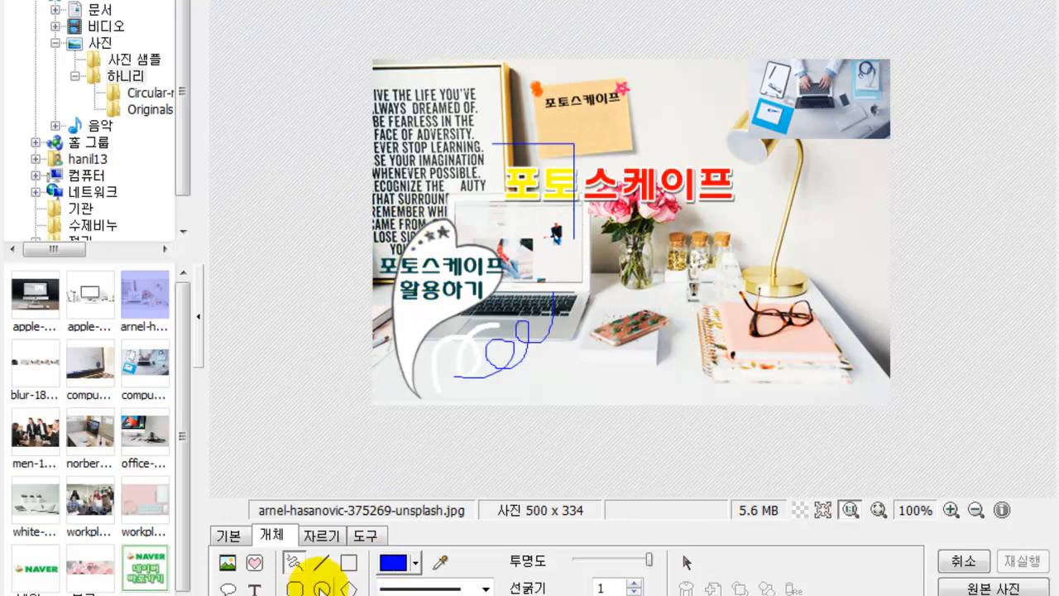
- Draw two thick red arrows: speech bubble to title, and lamp base to notebook
{"action": "left_click", "coordinate": [321, 569]}
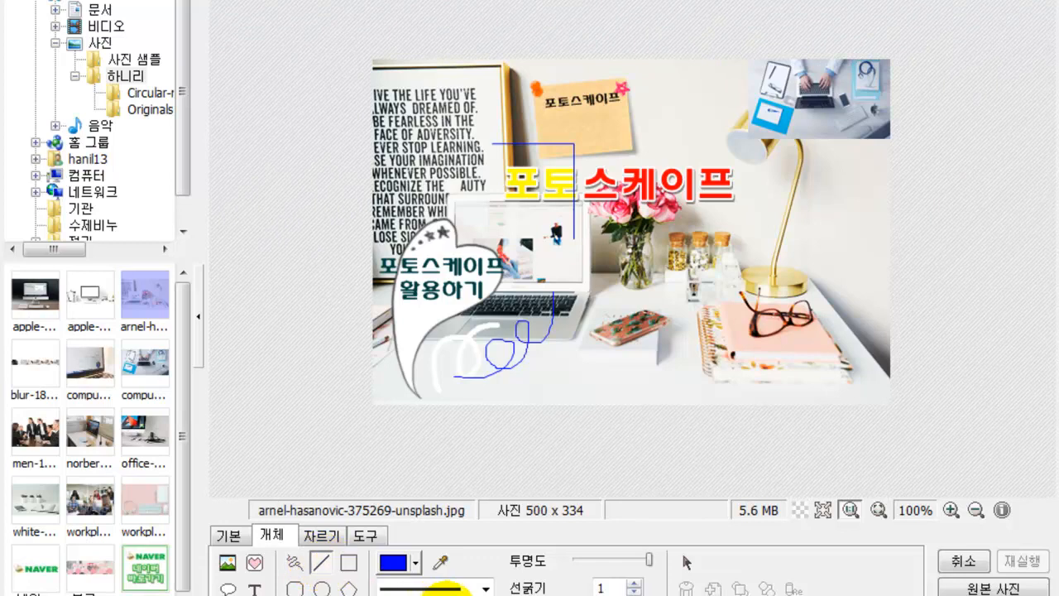
{"action": "left_click", "coordinate": [460, 589]}
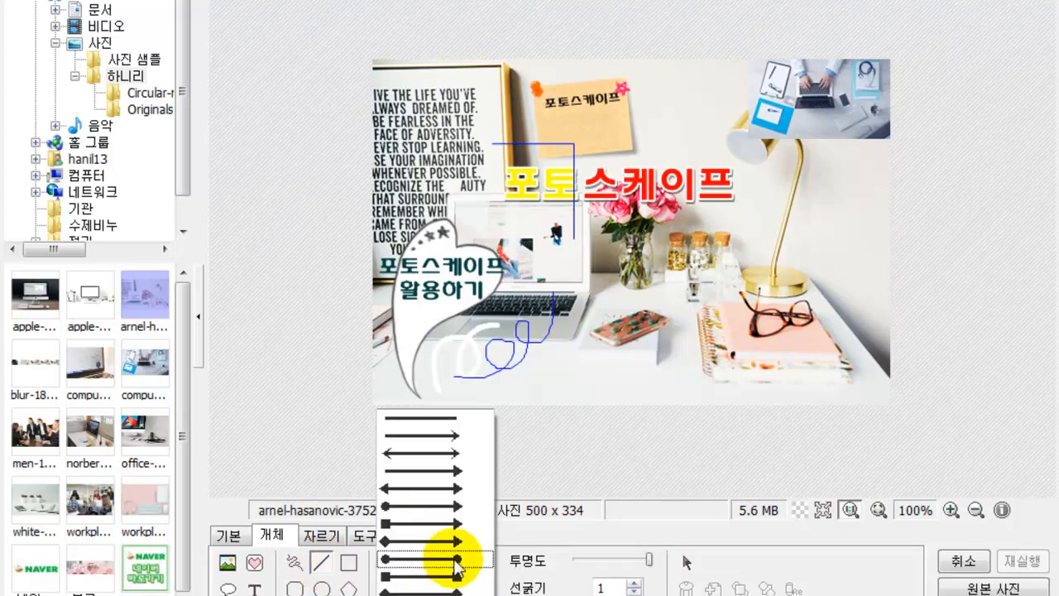
{"action": "left_click", "coordinate": [451, 456]}
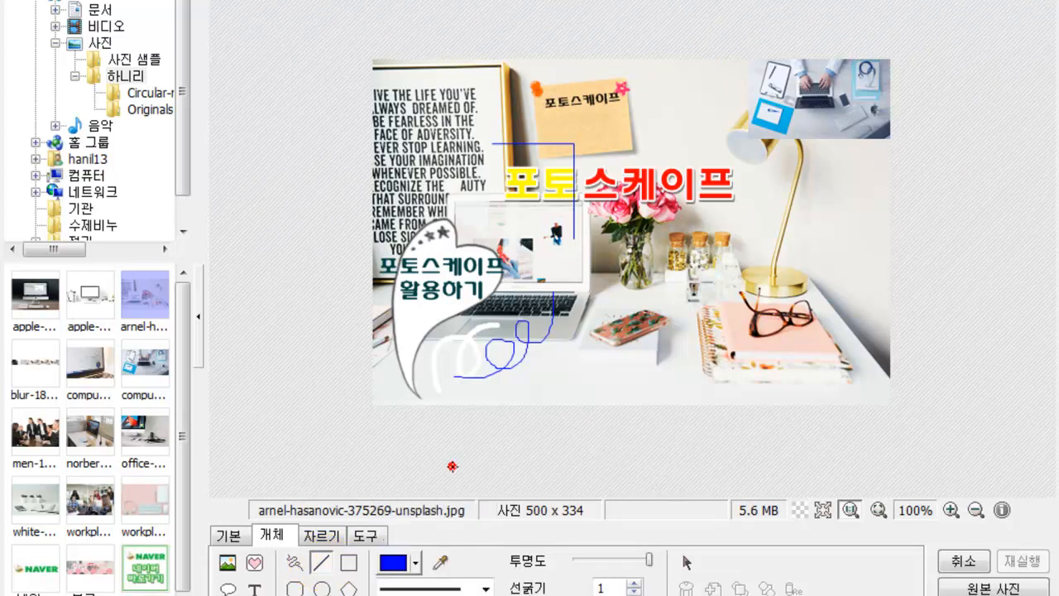
{"action": "left_click", "coordinate": [634, 583]}
{"action": "left_click", "coordinate": [416, 563]}
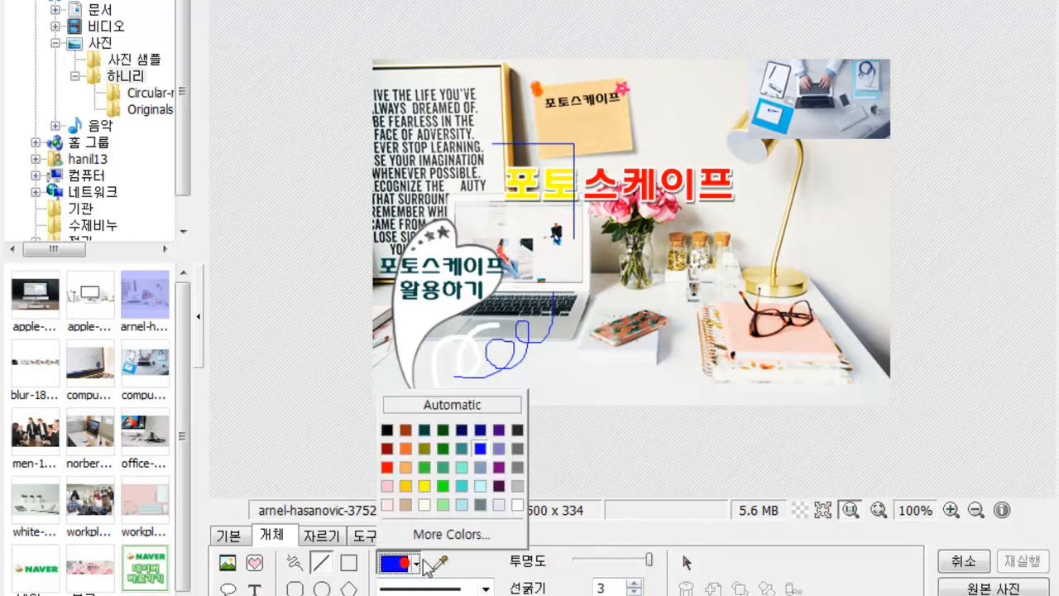
{"action": "left_click", "coordinate": [389, 469]}
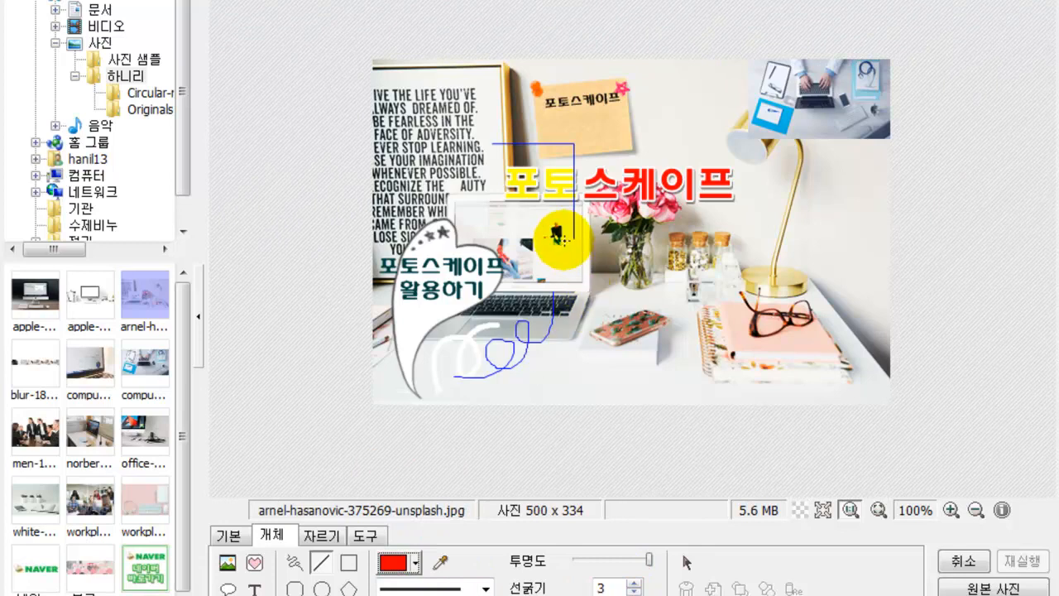
{"action": "left_click_drag", "start_coordinate": [502, 259], "coordinate": [602, 205]}
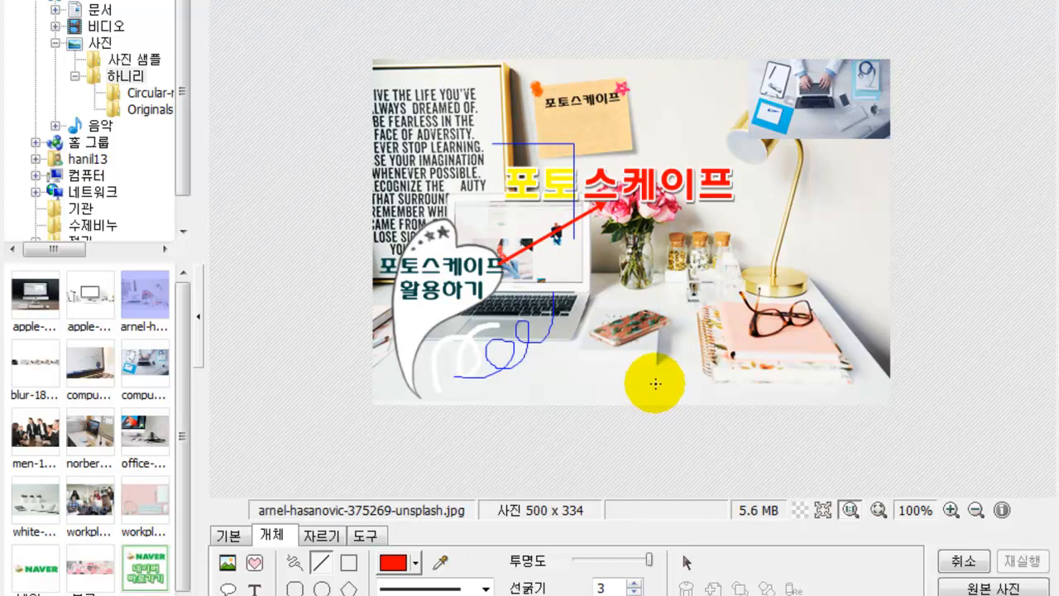
{"action": "left_click_drag", "start_coordinate": [736, 288], "coordinate": [844, 373]}
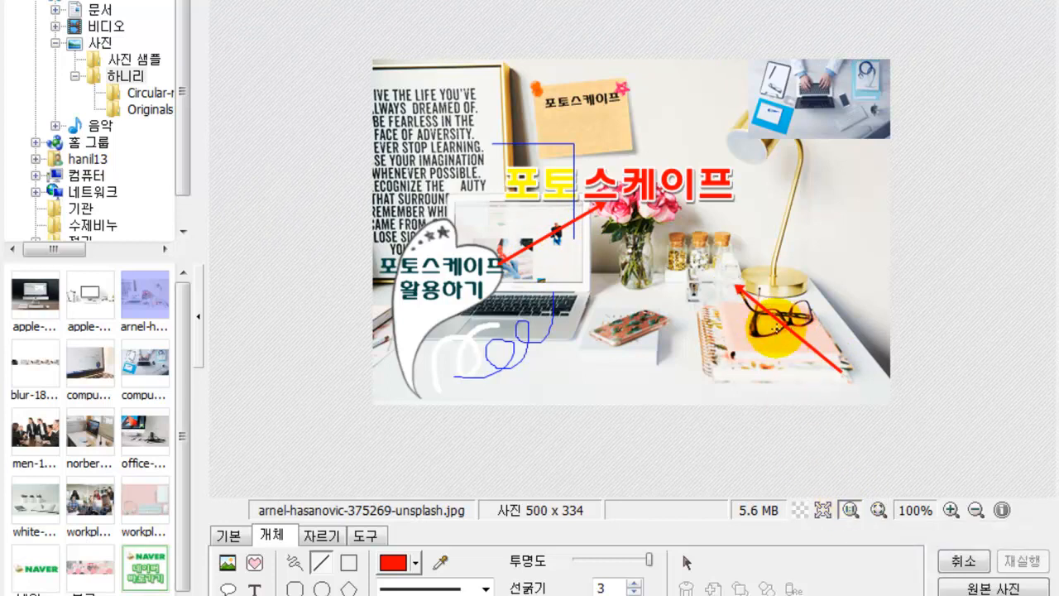
- Delete the lower red arrow and the blue bracket-shaped line near the poster
{"action": "left_click", "coordinate": [689, 563]}
{"action": "left_click_drag", "start_coordinate": [785, 332], "coordinate": [766, 341]}
{"action": "key", "text": "Delete"}
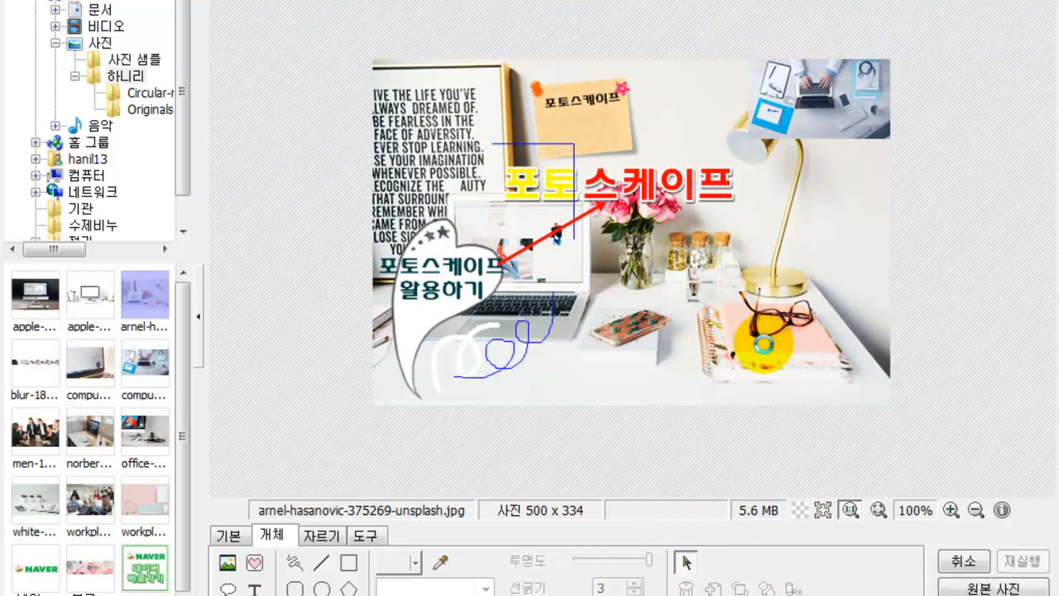
{"action": "left_click", "coordinate": [574, 200]}
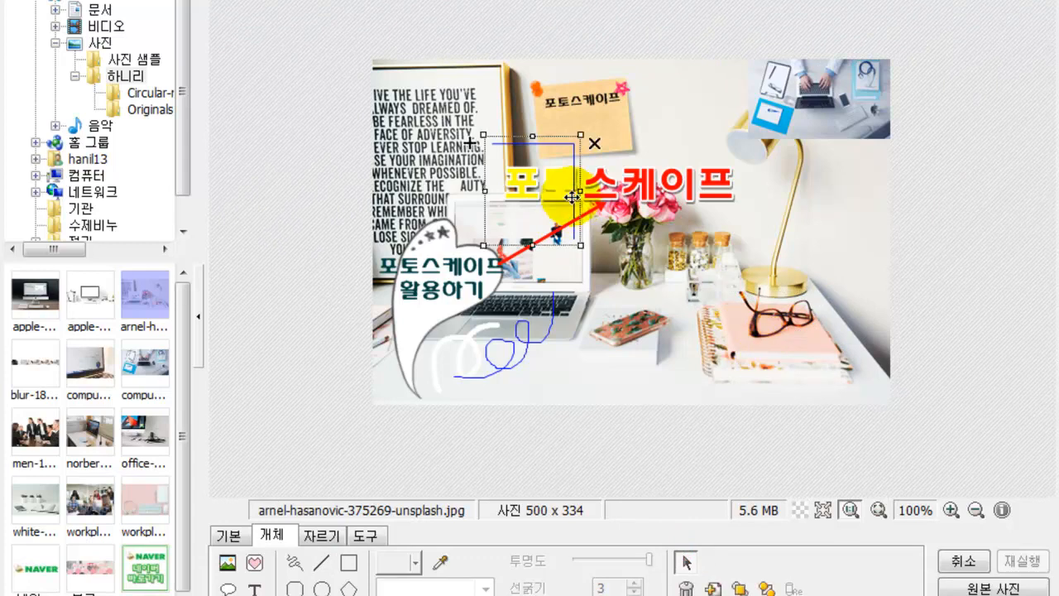
{"action": "key", "text": "Delete"}
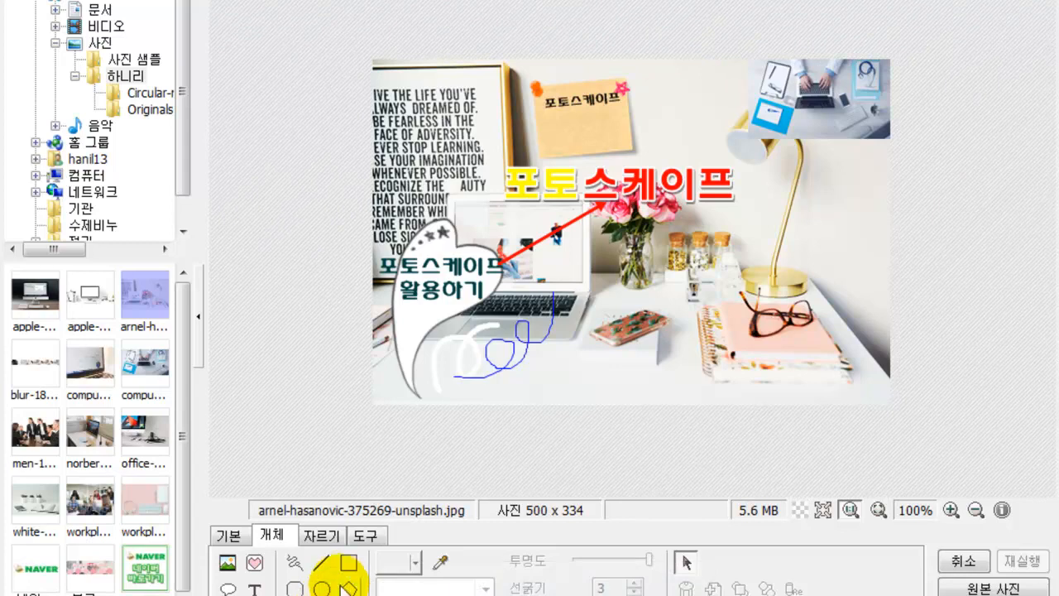
- Draw a red outlined square and a solid red square beside it below the phone
{"action": "left_click", "coordinate": [349, 569]}
{"action": "left_click_drag", "start_coordinate": [563, 314], "coordinate": [631, 386]}
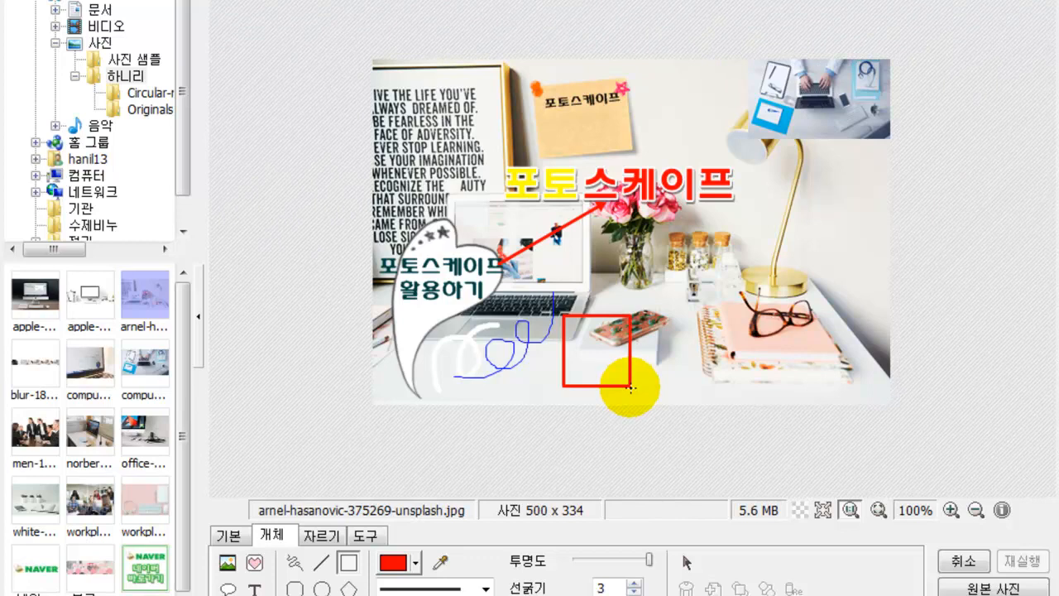
{"action": "left_click", "coordinate": [295, 595]}
{"action": "left_click_drag", "start_coordinate": [640, 314], "coordinate": [706, 388]}
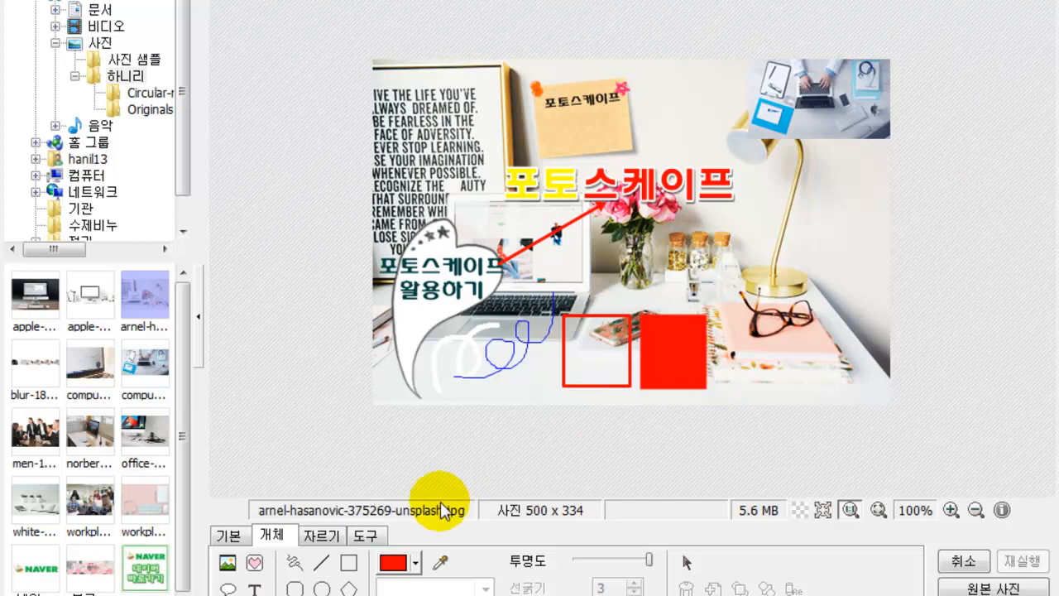
- Open the solid square's properties and pick a green fill colour
{"action": "left_click", "coordinate": [685, 565]}
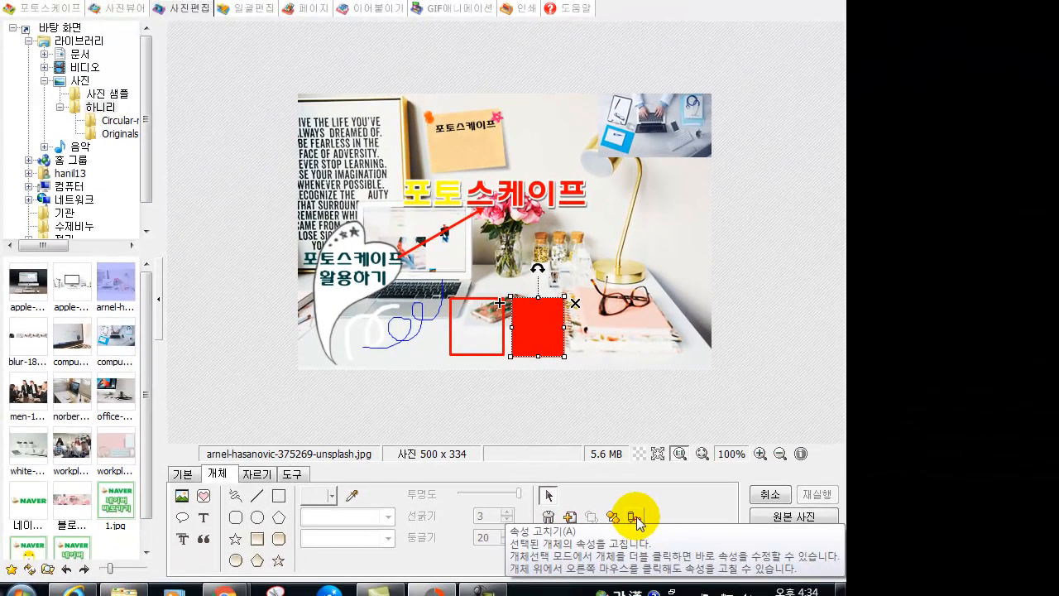
{"action": "left_click", "coordinate": [634, 517]}
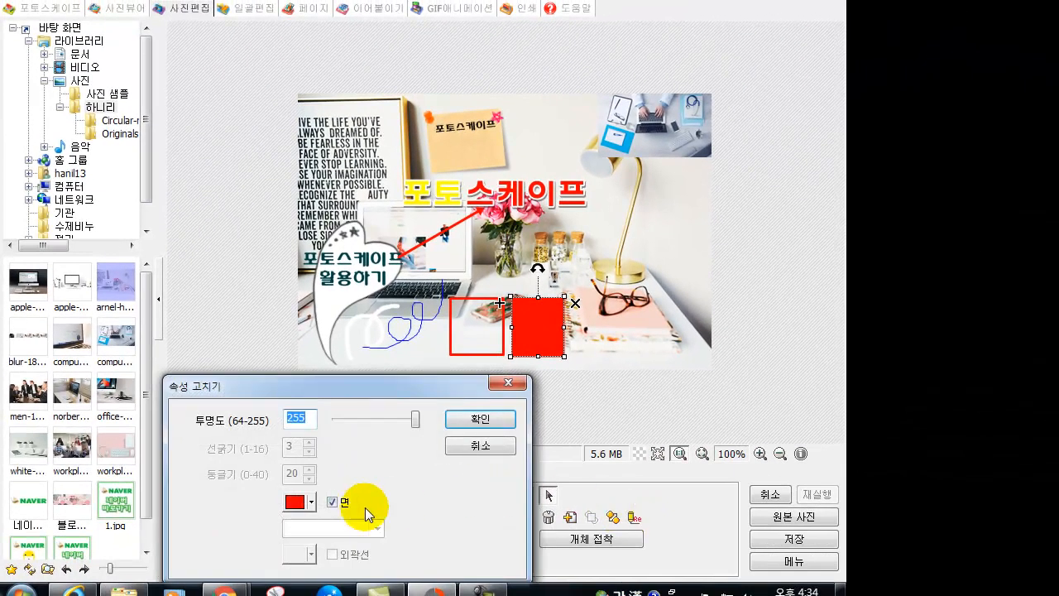
{"action": "left_click", "coordinate": [312, 502]}
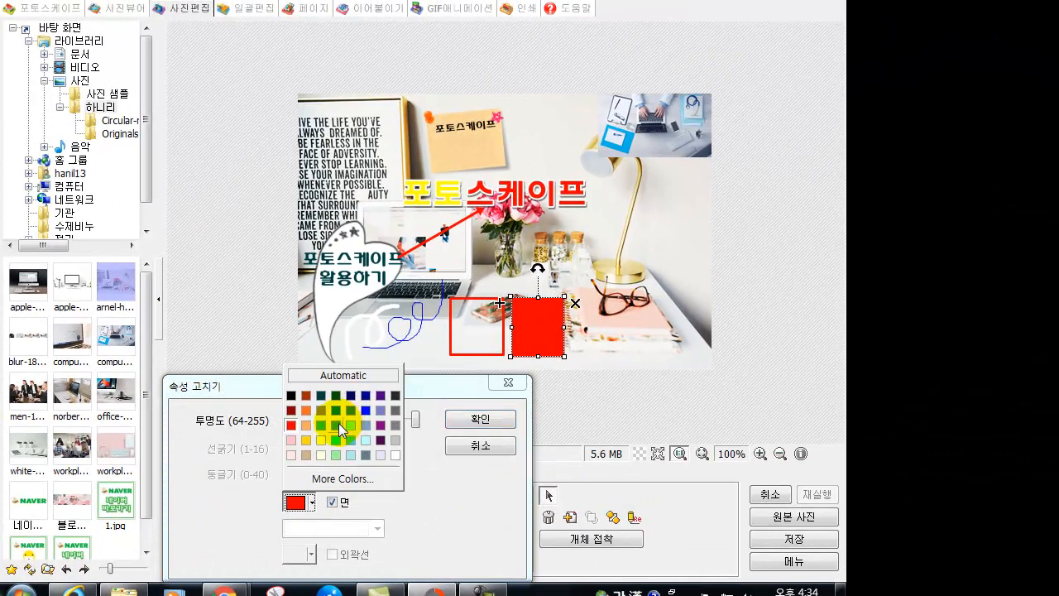
{"action": "left_click", "coordinate": [339, 424]}
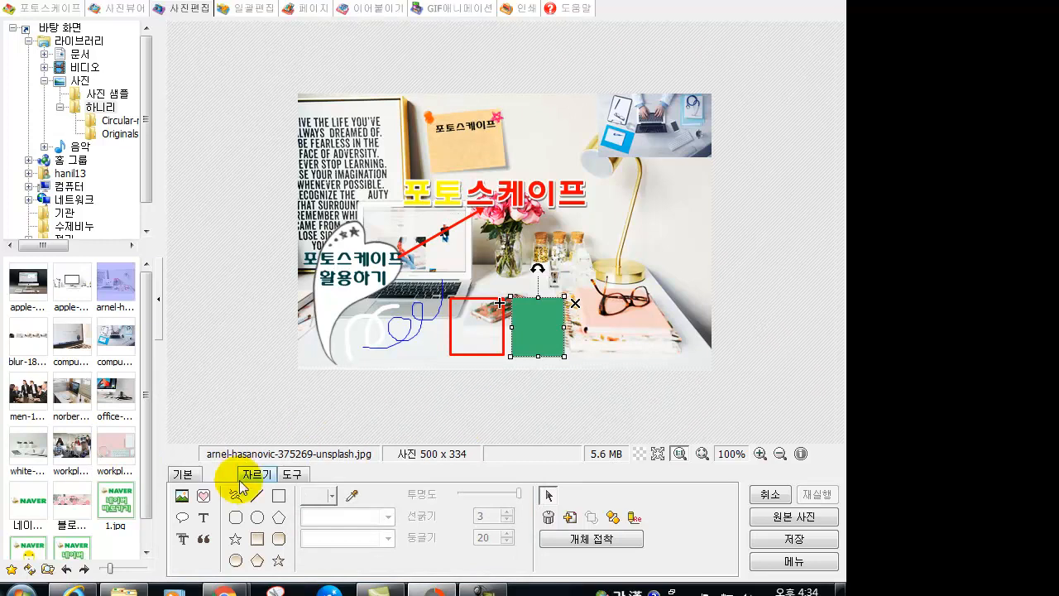
- Draw a red rounded-rectangle outline with roundness 11 around the vase and jars
{"action": "left_click", "coordinate": [235, 521]}
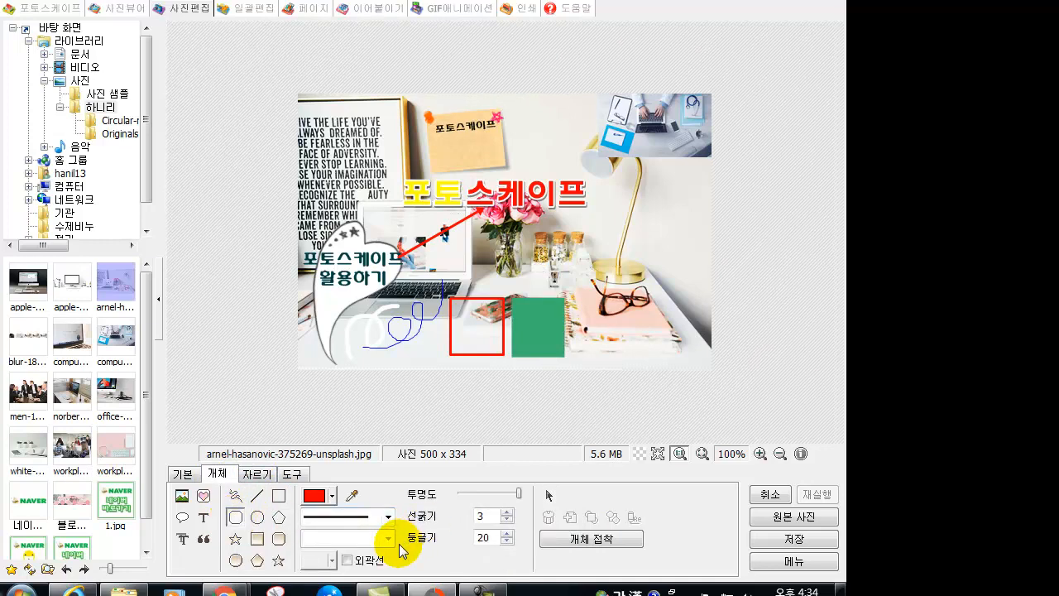
{"action": "left_click", "coordinate": [507, 542]}
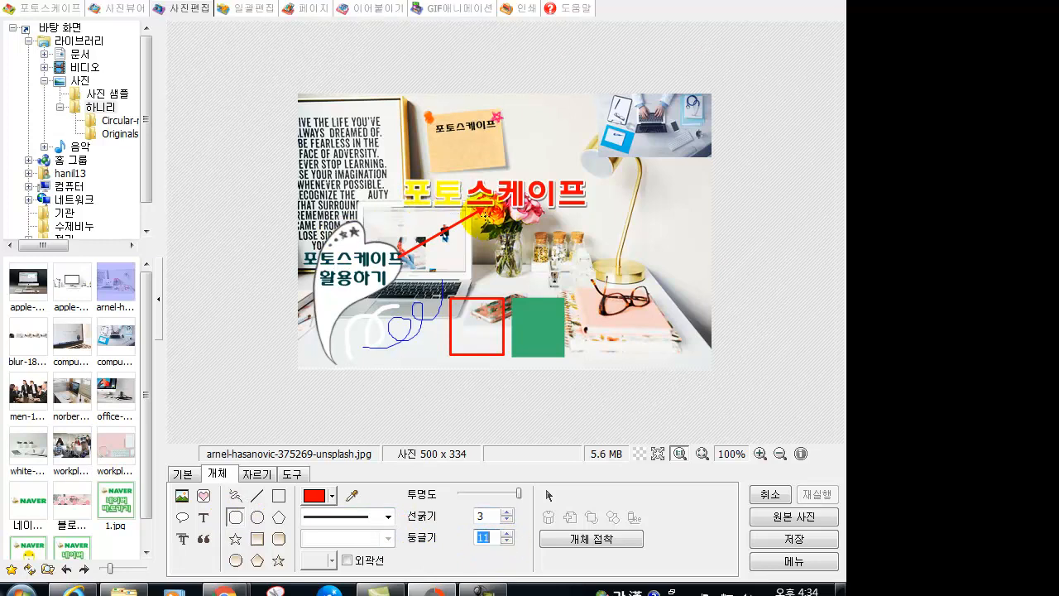
{"action": "mouse_move", "coordinate": [531, 247]}
{"action": "left_mouse_down"}
{"action": "mouse_move", "coordinate": [586, 303]}
{"action": "mouse_move", "coordinate": [582, 288]}
{"action": "left_mouse_up"}
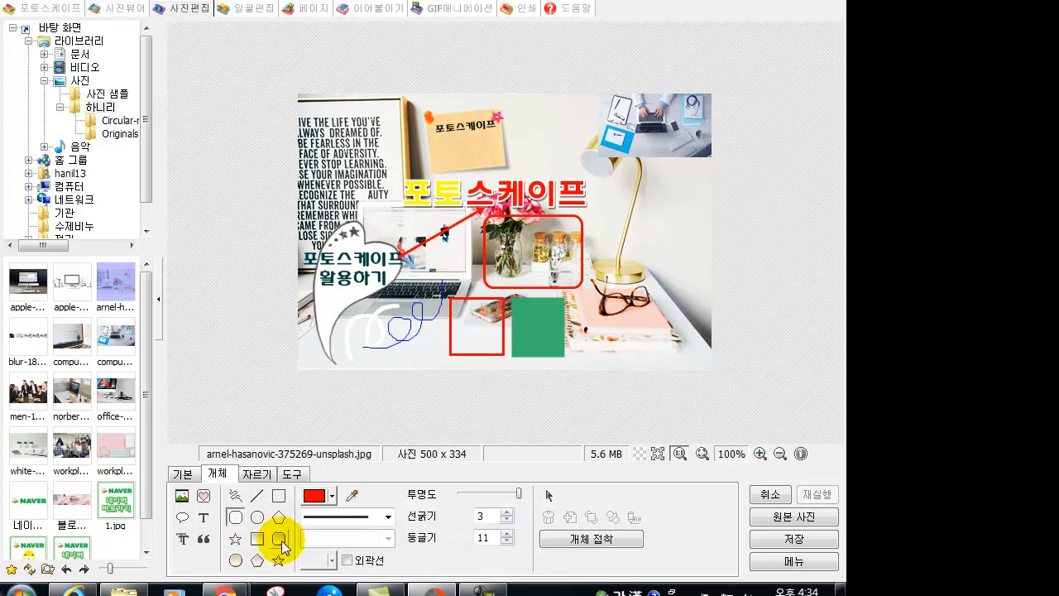
- Add a solid red rounded rectangle beside the lamp and a red circle outline near the sticky note
{"action": "left_click", "coordinate": [282, 541]}
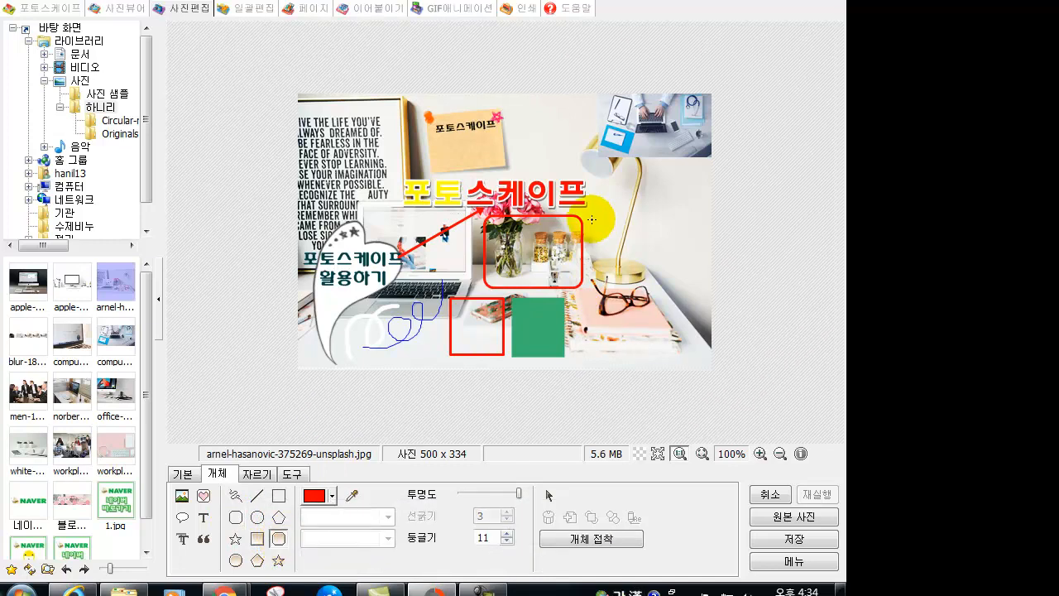
{"action": "left_click_drag", "start_coordinate": [590, 216], "coordinate": [683, 288]}
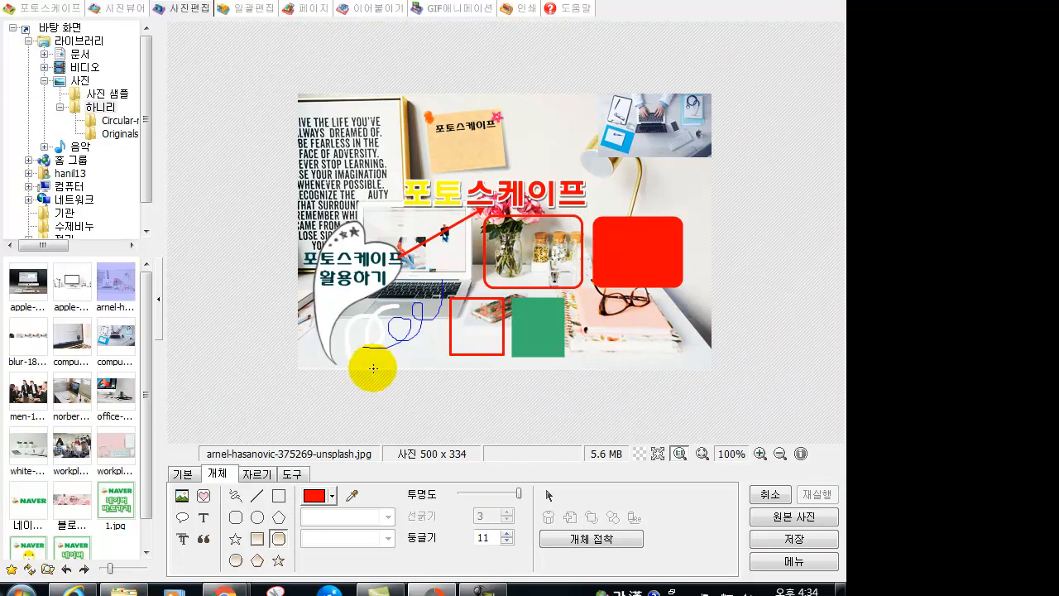
{"action": "left_click", "coordinate": [259, 519]}
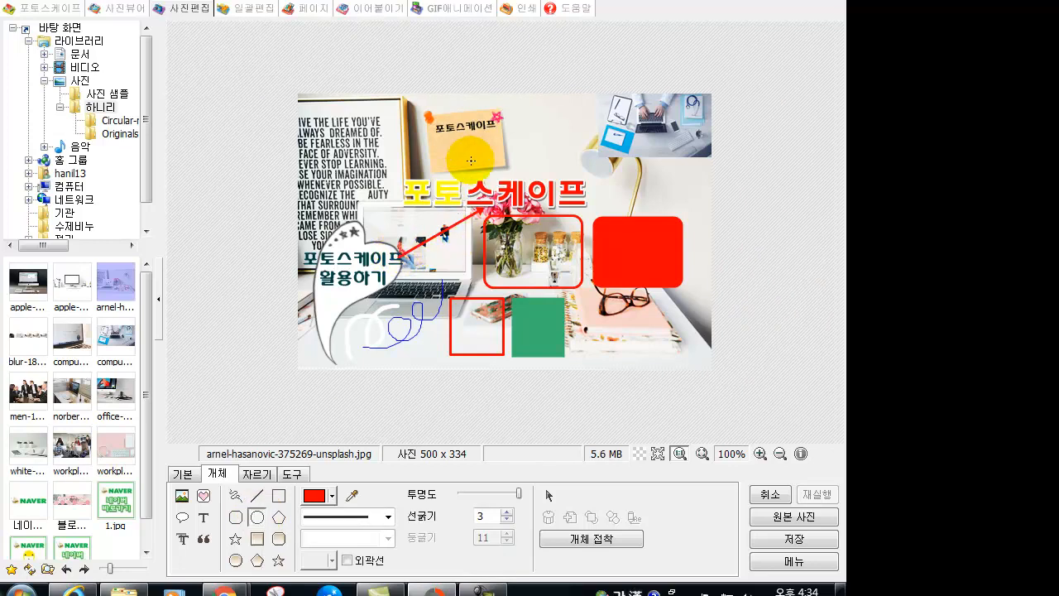
{"action": "left_click_drag", "start_coordinate": [460, 137], "coordinate": [488, 166]}
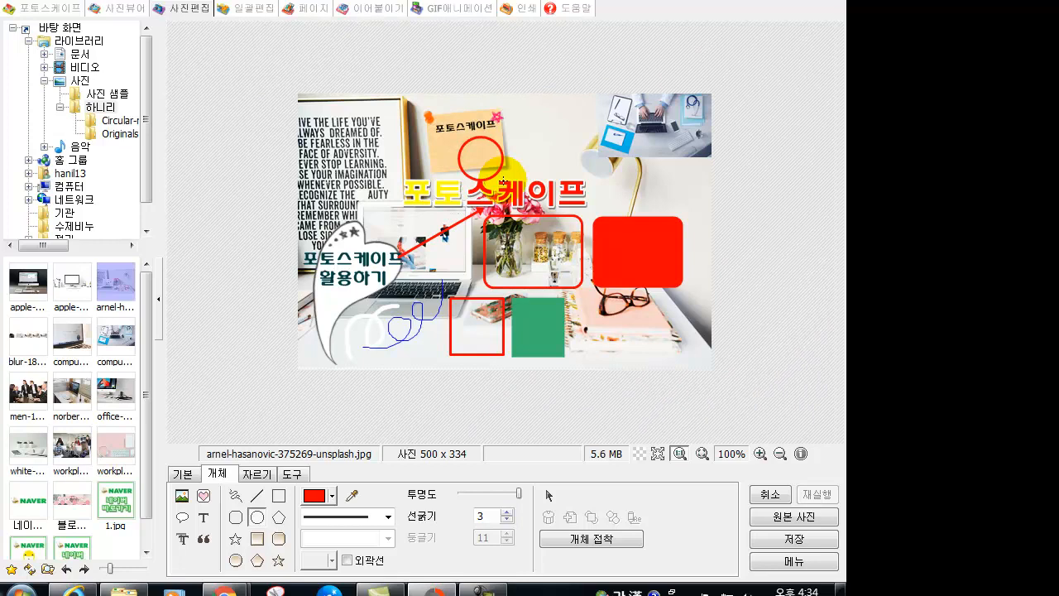
- Draw a solid red filled circle beside the circle outline near the lamp
{"action": "left_click", "coordinate": [235, 560]}
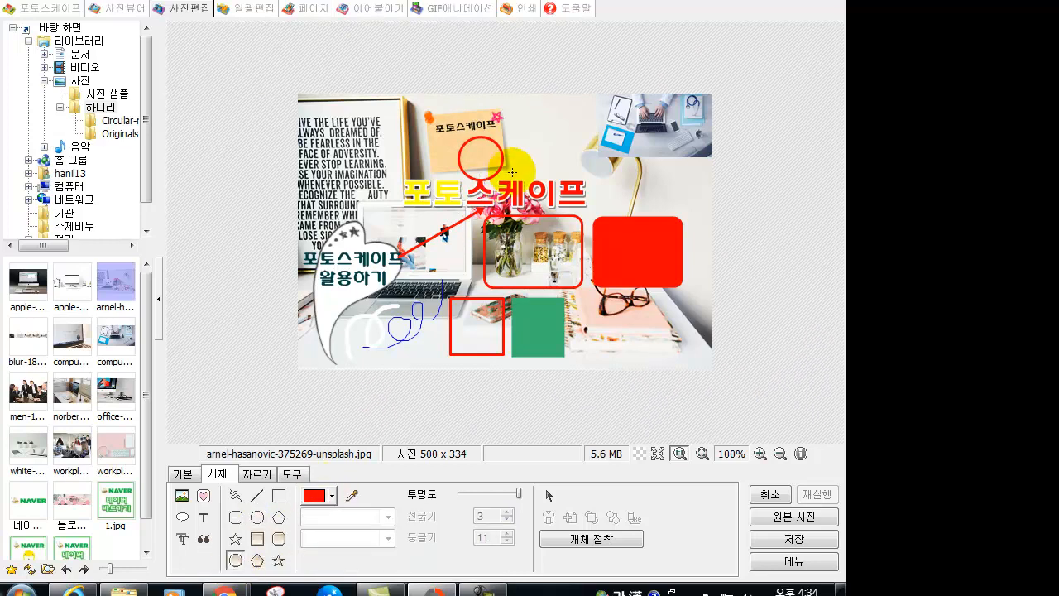
{"action": "left_click_drag", "start_coordinate": [511, 136], "coordinate": [556, 183]}
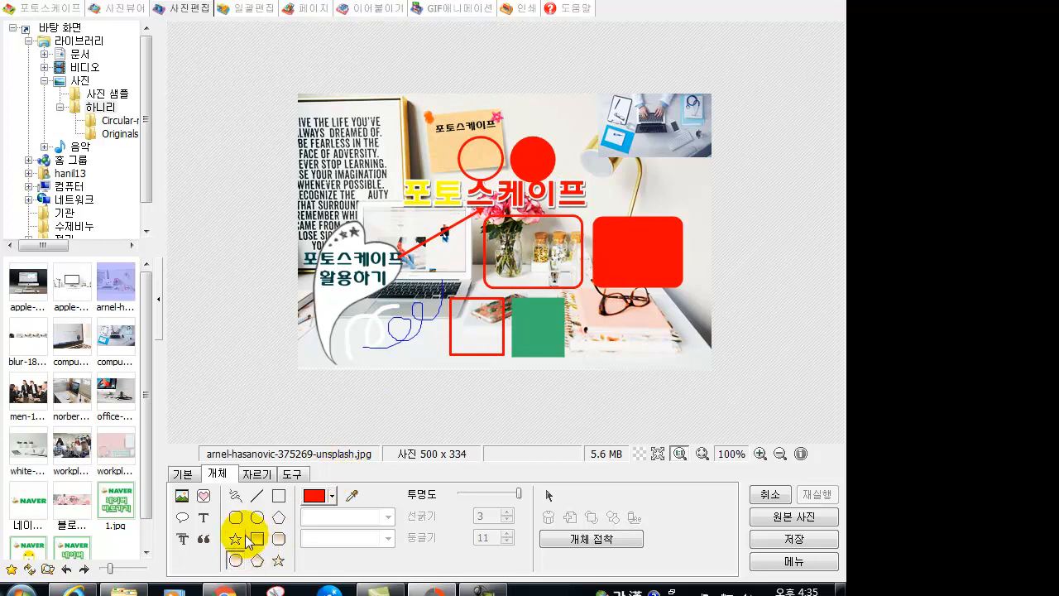
- Set the polygon type to 8각형 and draw a red octagon outline at the top-right
{"action": "left_click", "coordinate": [281, 524]}
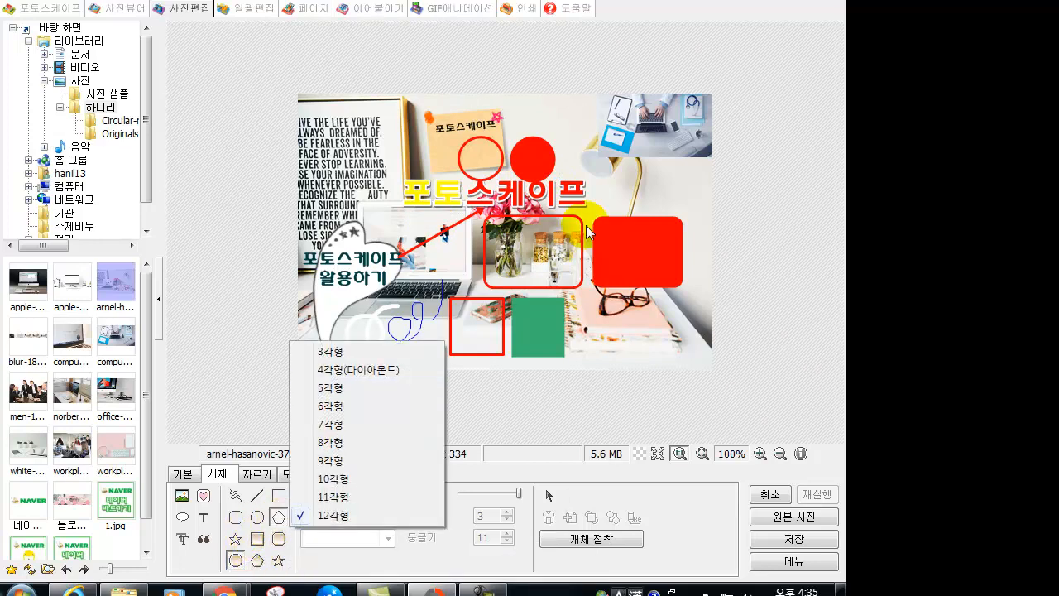
{"action": "left_click", "coordinate": [346, 444]}
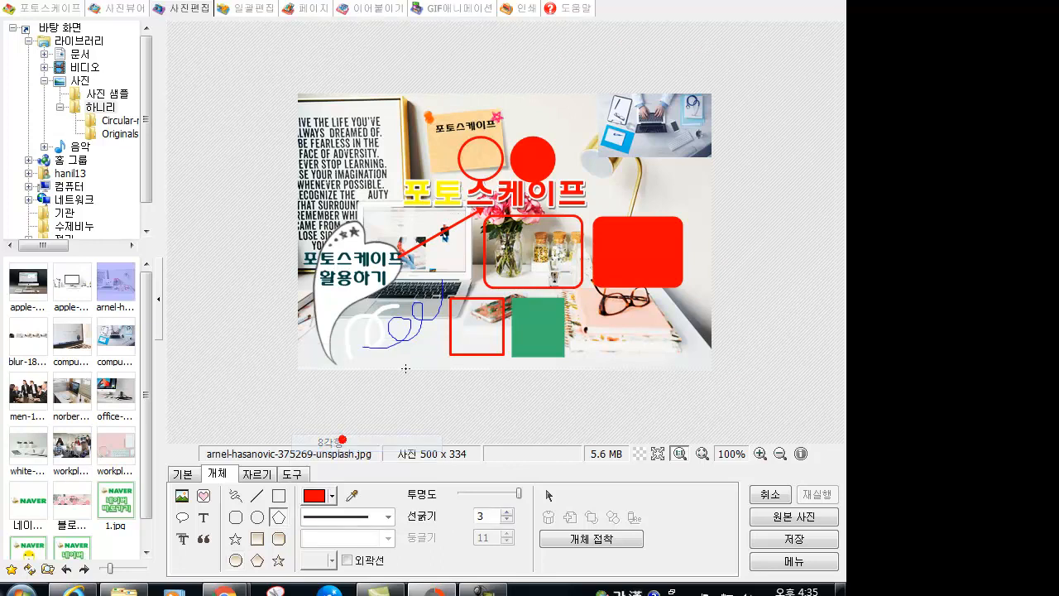
{"action": "left_click_drag", "start_coordinate": [579, 116], "coordinate": [617, 139]}
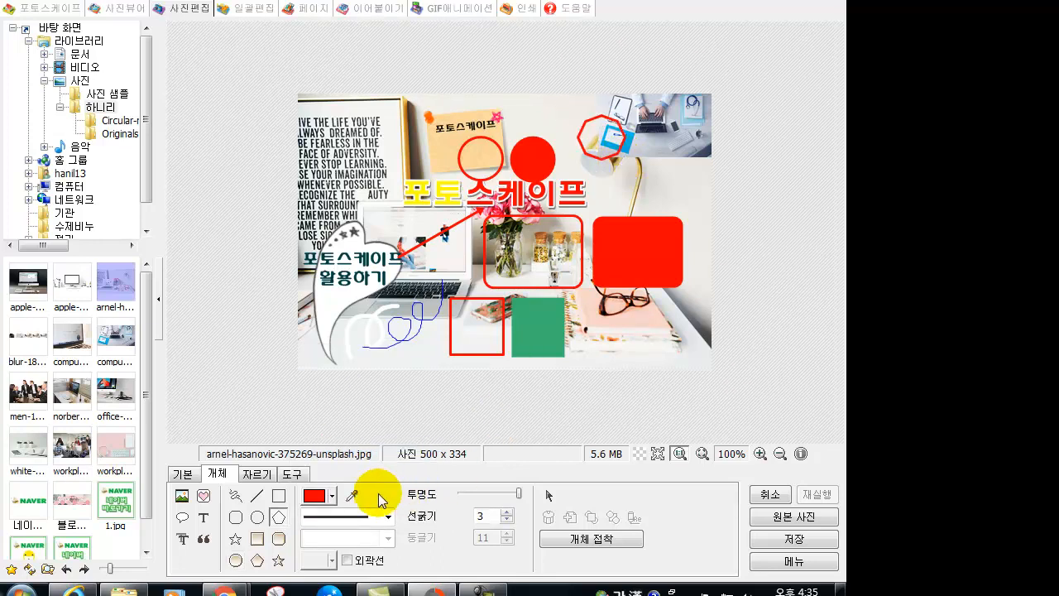
- Draw a solid red octagon beside the outline at the photo's top-right
{"action": "left_click", "coordinate": [257, 562]}
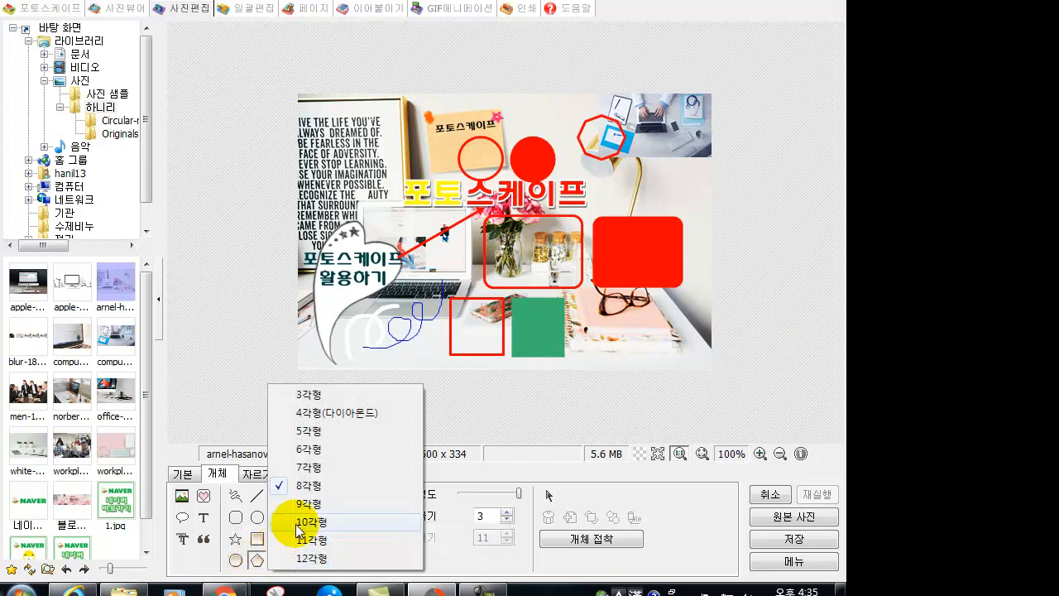
{"action": "left_click", "coordinate": [306, 488]}
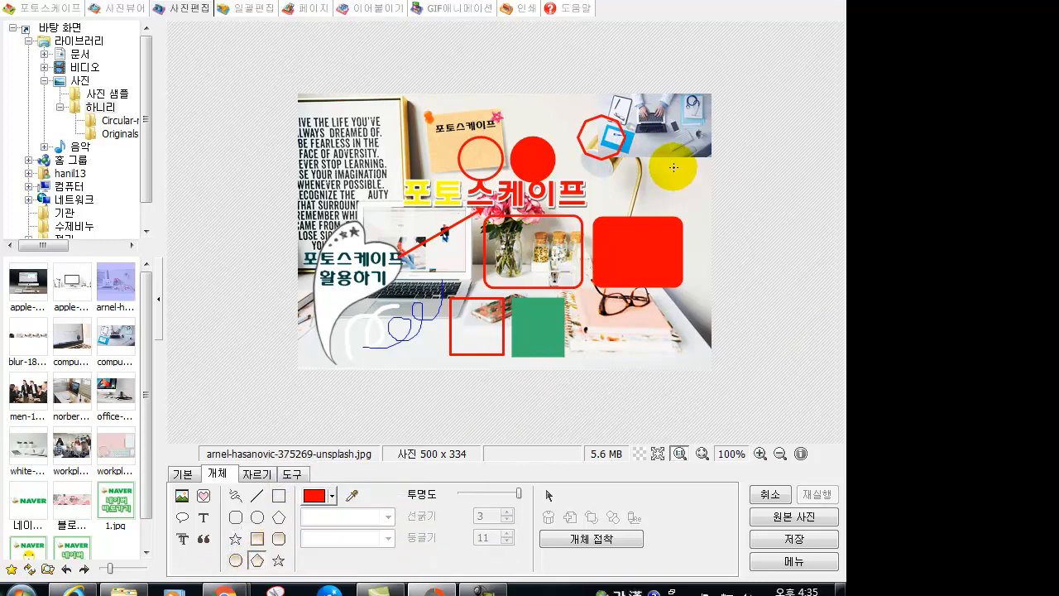
{"action": "left_click_drag", "start_coordinate": [644, 115], "coordinate": [691, 169]}
{"action": "left_click", "coordinate": [235, 539]}
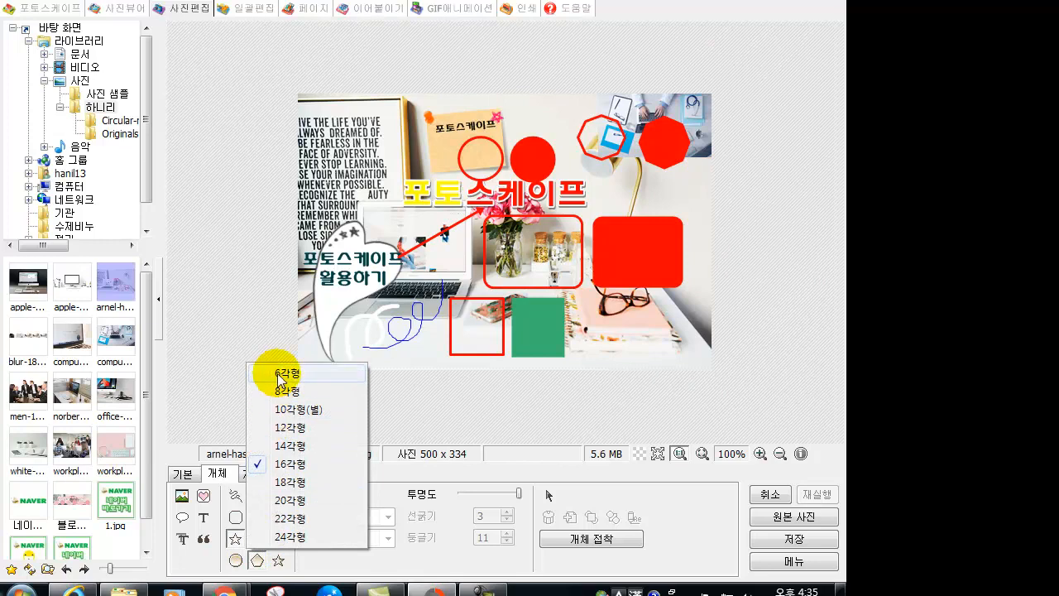
- Draw a red outlined star near the poster and a solid red star at the left edge
{"action": "left_click", "coordinate": [280, 520]}
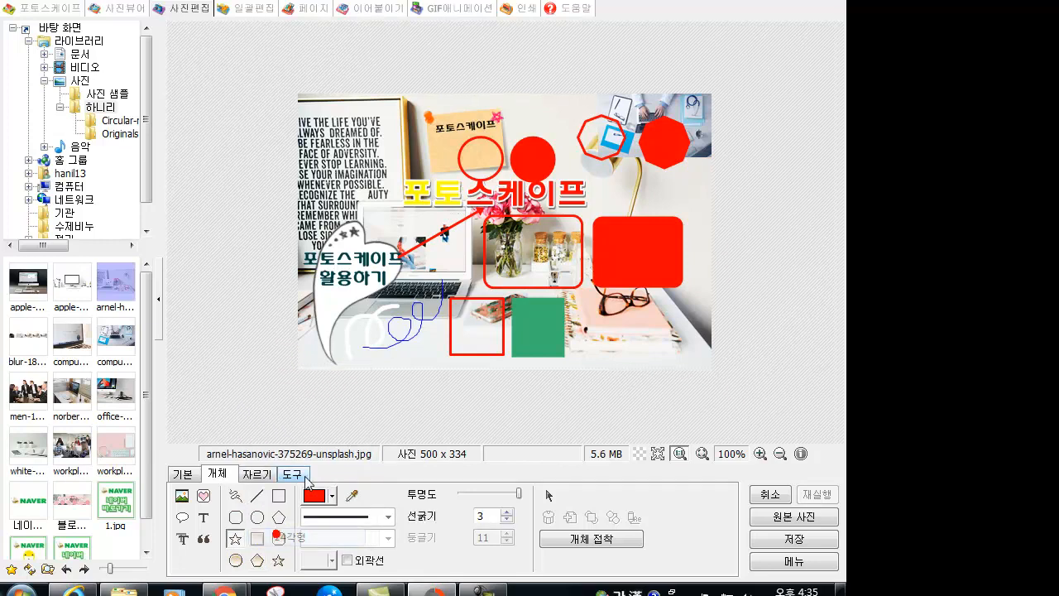
{"action": "left_click_drag", "start_coordinate": [354, 147], "coordinate": [401, 187]}
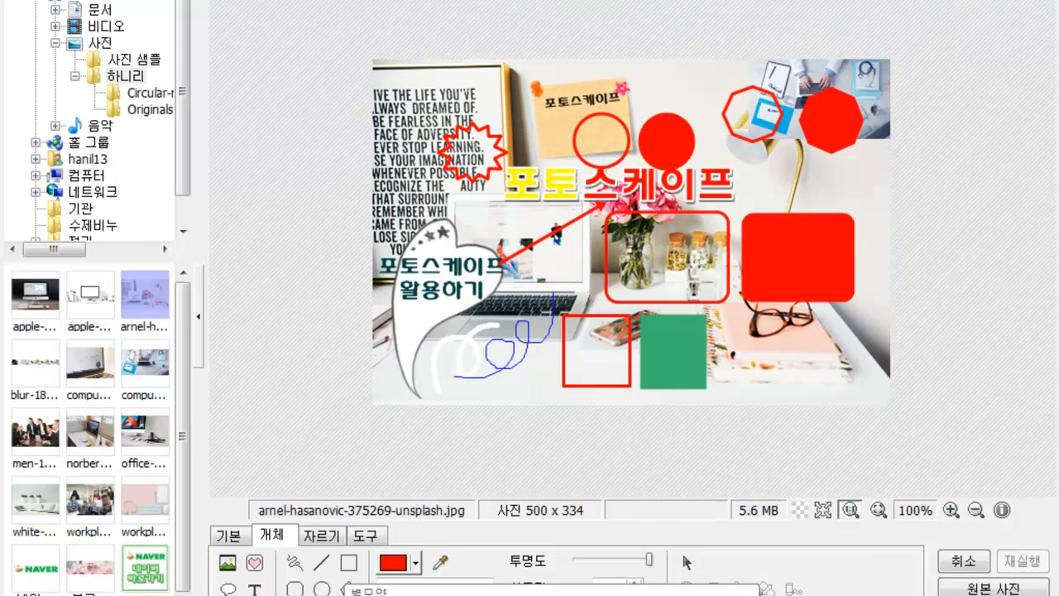
{"action": "left_click", "coordinate": [348, 588]}
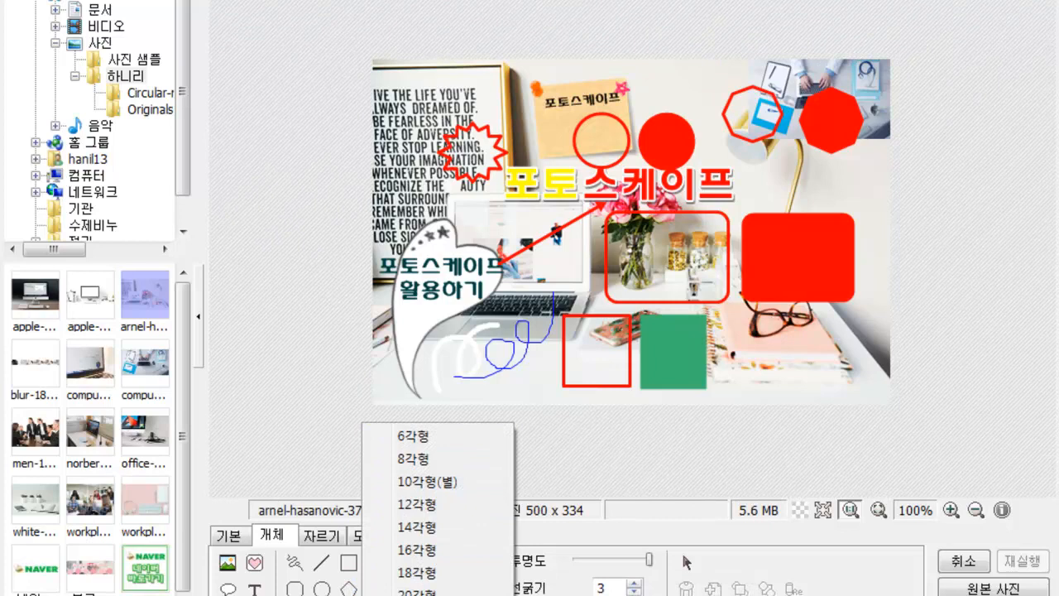
{"action": "left_click", "coordinate": [416, 593]}
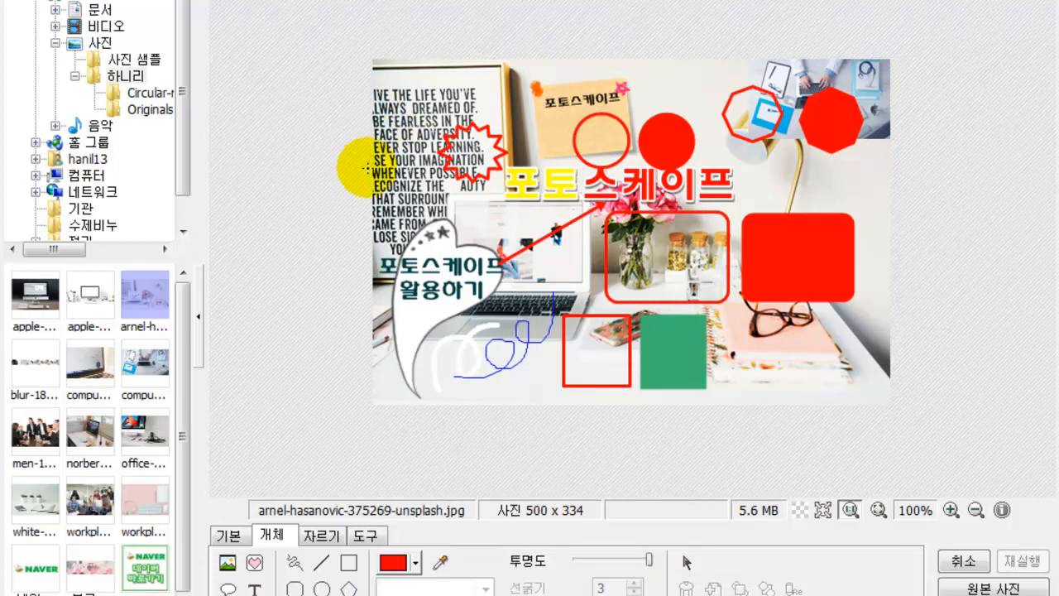
{"action": "left_click_drag", "start_coordinate": [389, 172], "coordinate": [468, 244]}
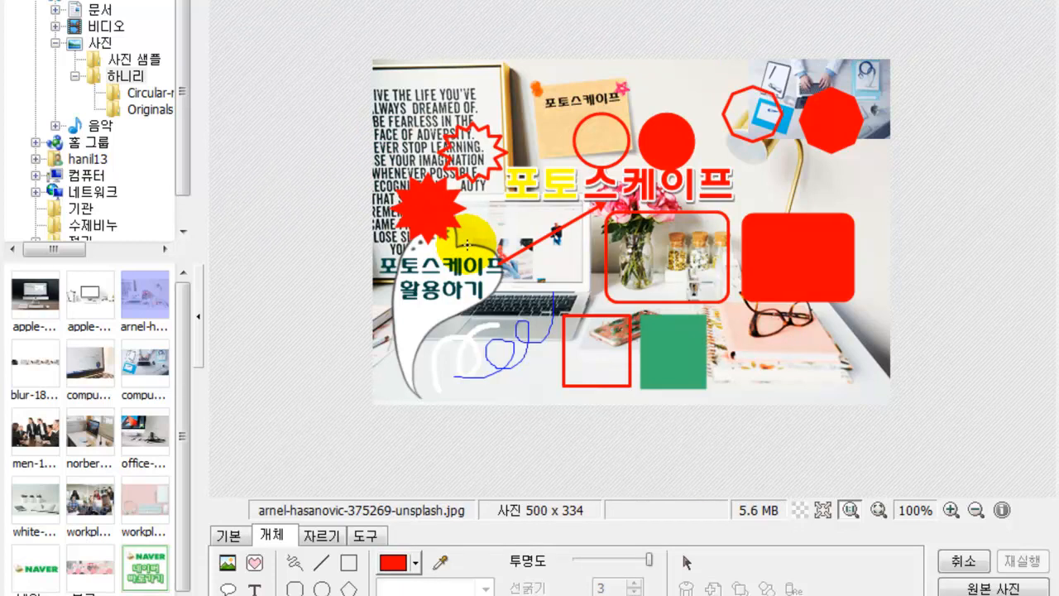
{"action": "left_click", "coordinate": [686, 562]}
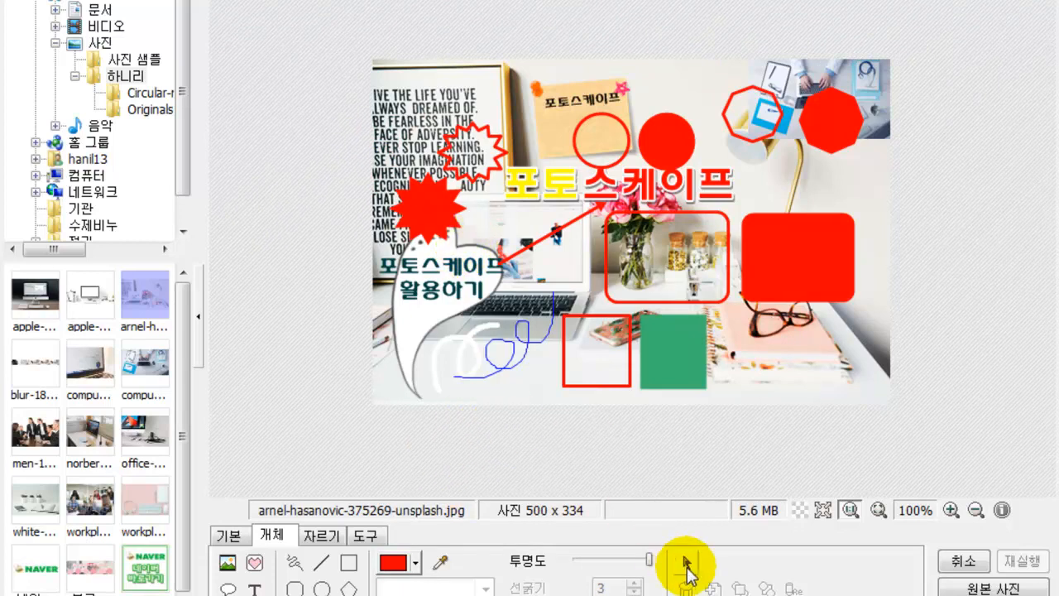
- Change the solid red star's fill colour to yellow via 속성 고치기
{"action": "left_click", "coordinate": [465, 224]}
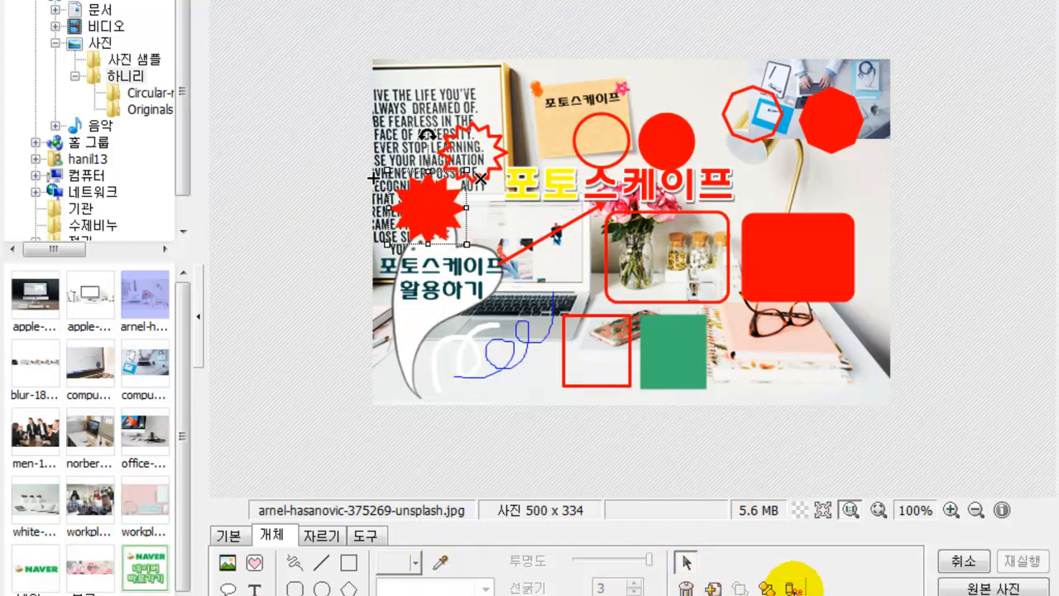
{"action": "left_click", "coordinate": [793, 588]}
{"action": "left_click", "coordinate": [380, 570]}
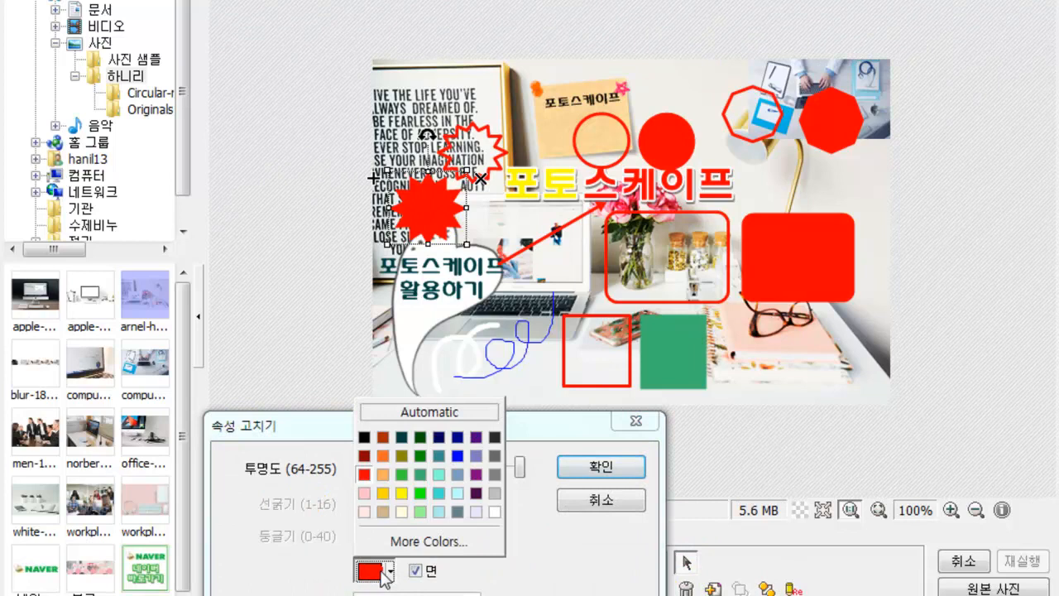
{"action": "left_click", "coordinate": [384, 493]}
{"action": "left_click", "coordinate": [571, 468]}
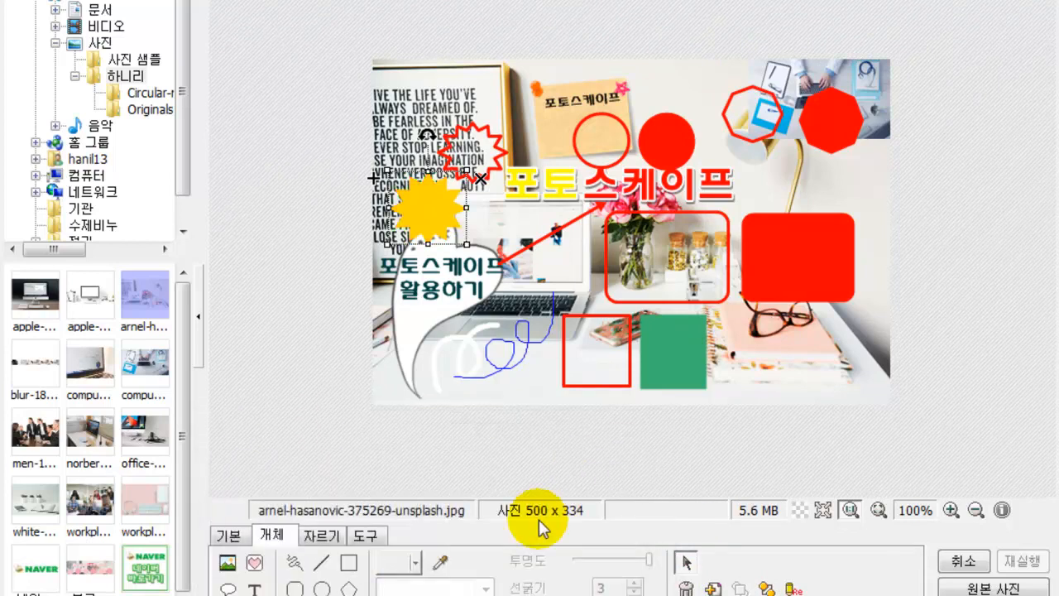
- Draw another star on the photo using a 22-point star shape
{"action": "left_click", "coordinate": [295, 588]}
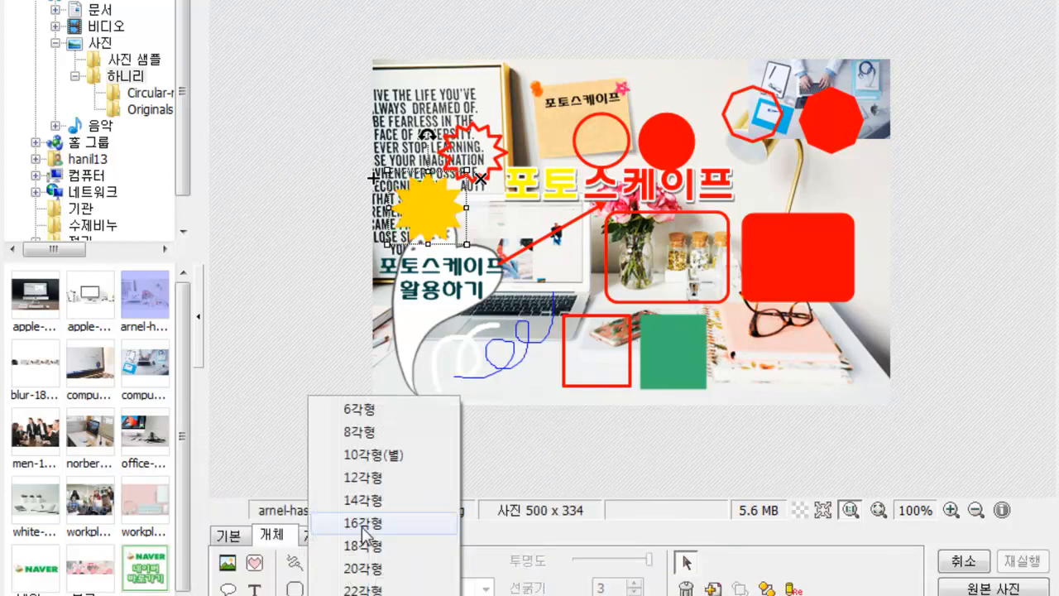
{"action": "left_click", "coordinate": [365, 589]}
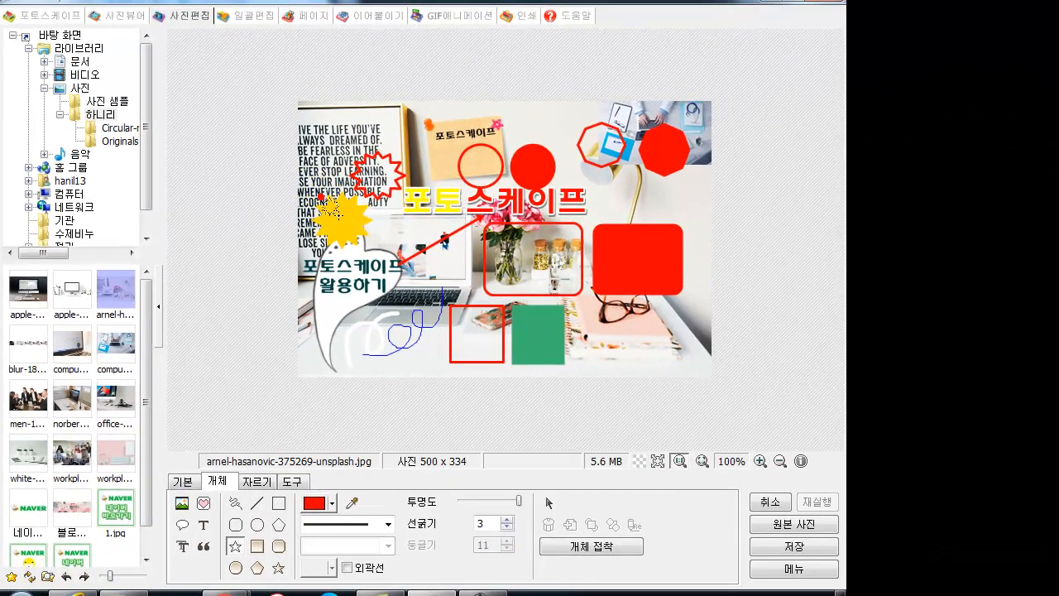
{"action": "left_click_drag", "start_coordinate": [392, 177], "coordinate": [442, 226]}
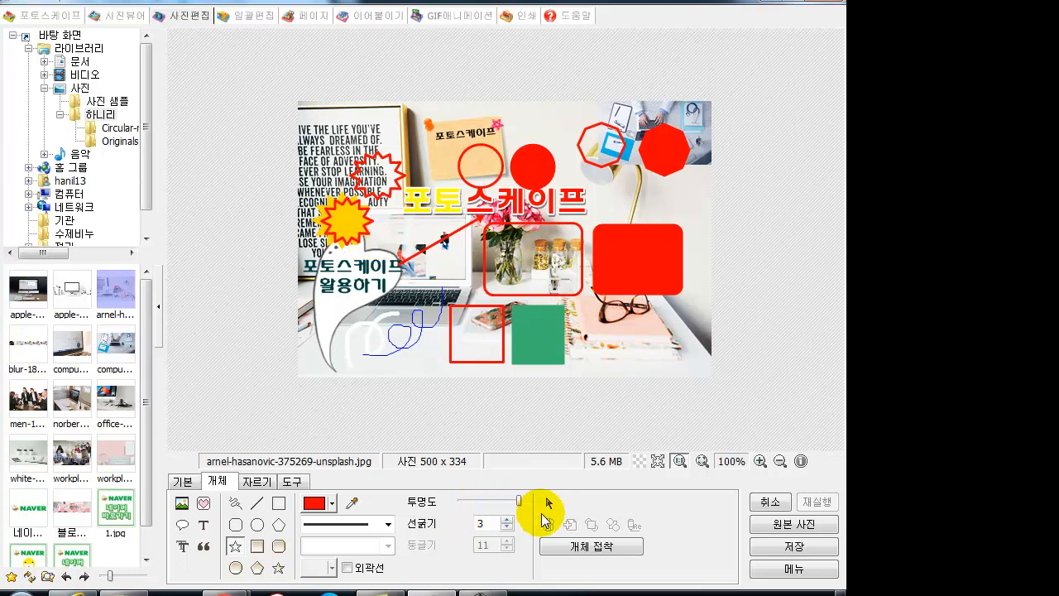
- Give the yellow star a white outline of thickness 1 and nudge it slightly left
{"action": "left_click", "coordinate": [548, 502]}
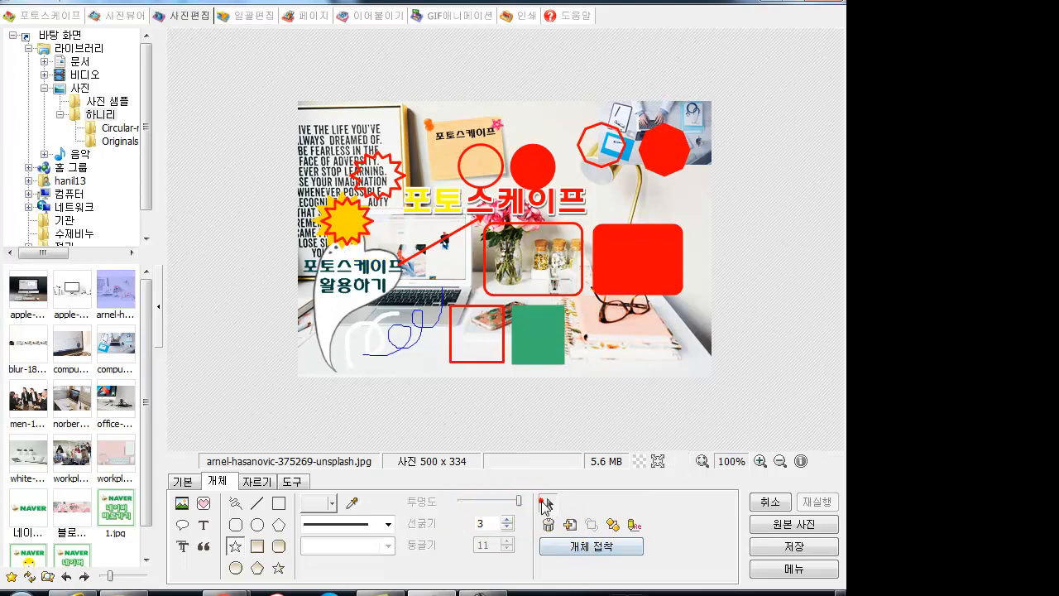
{"action": "left_click", "coordinate": [634, 528]}
{"action": "left_click", "coordinate": [308, 461]}
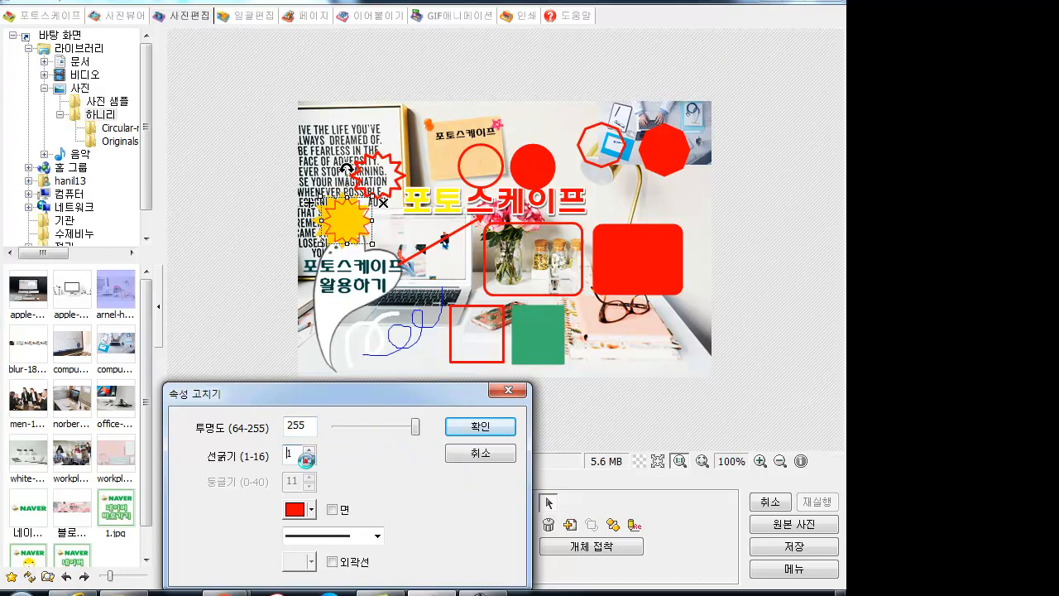
{"action": "left_click", "coordinate": [308, 460]}
{"action": "left_click", "coordinate": [296, 509]}
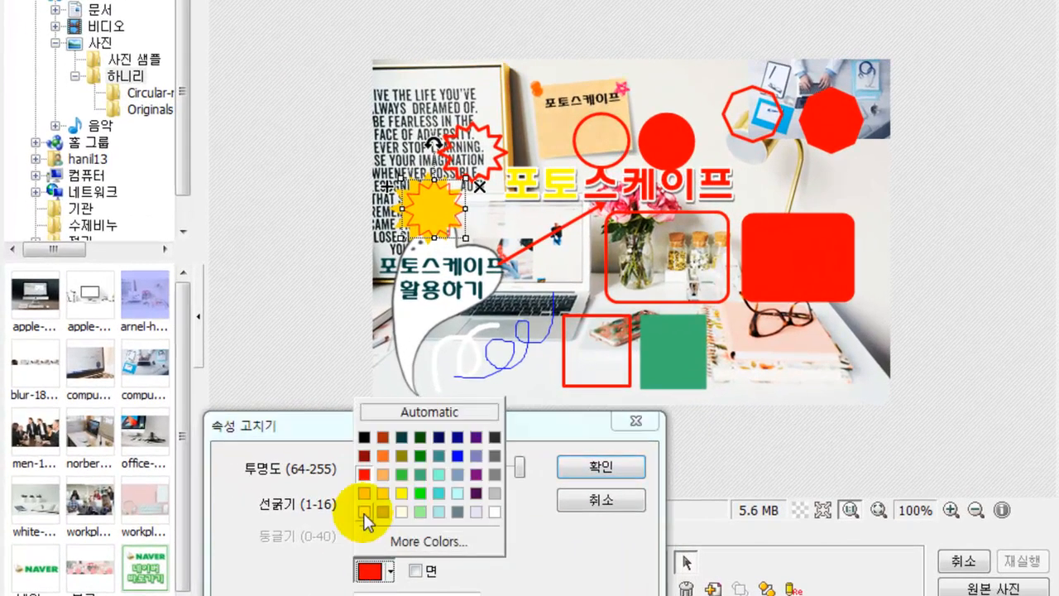
{"action": "left_click", "coordinate": [494, 512]}
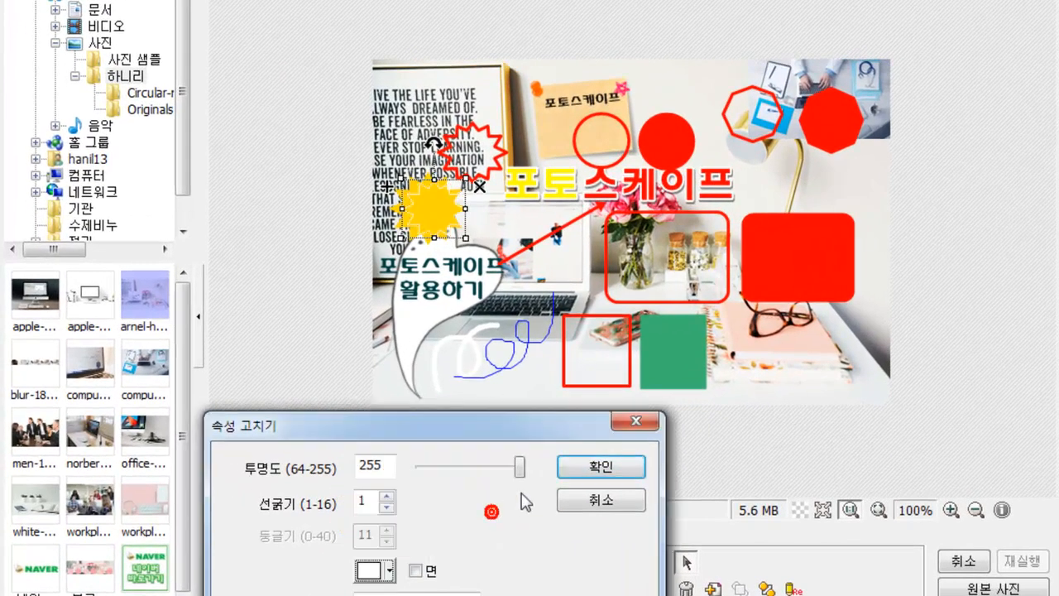
{"action": "left_click", "coordinate": [602, 468]}
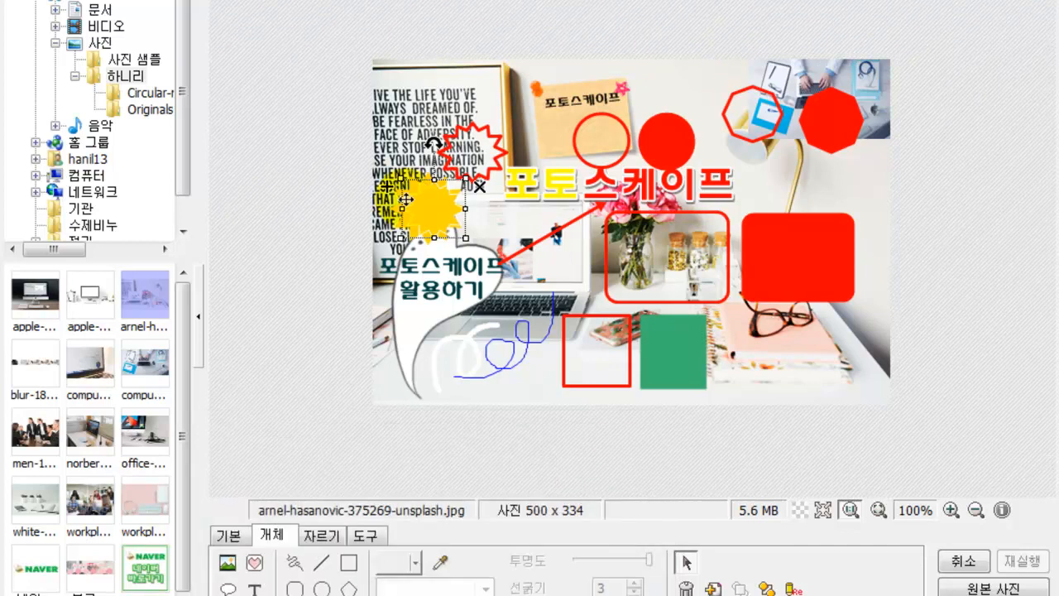
{"action": "left_click_drag", "start_coordinate": [410, 200], "coordinate": [404, 199]}
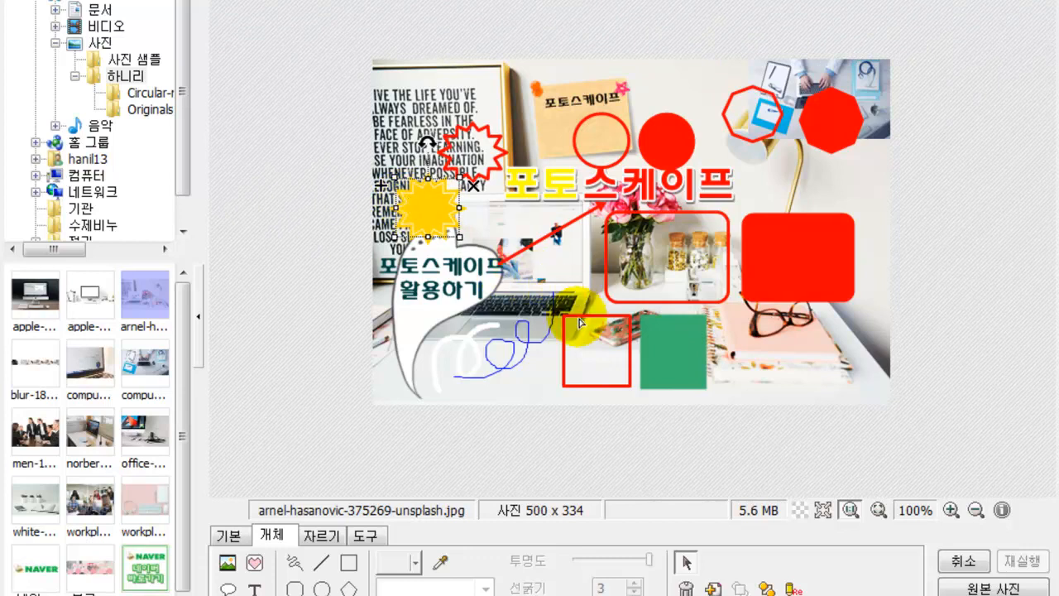
{"action": "left_click", "coordinate": [559, 278]}
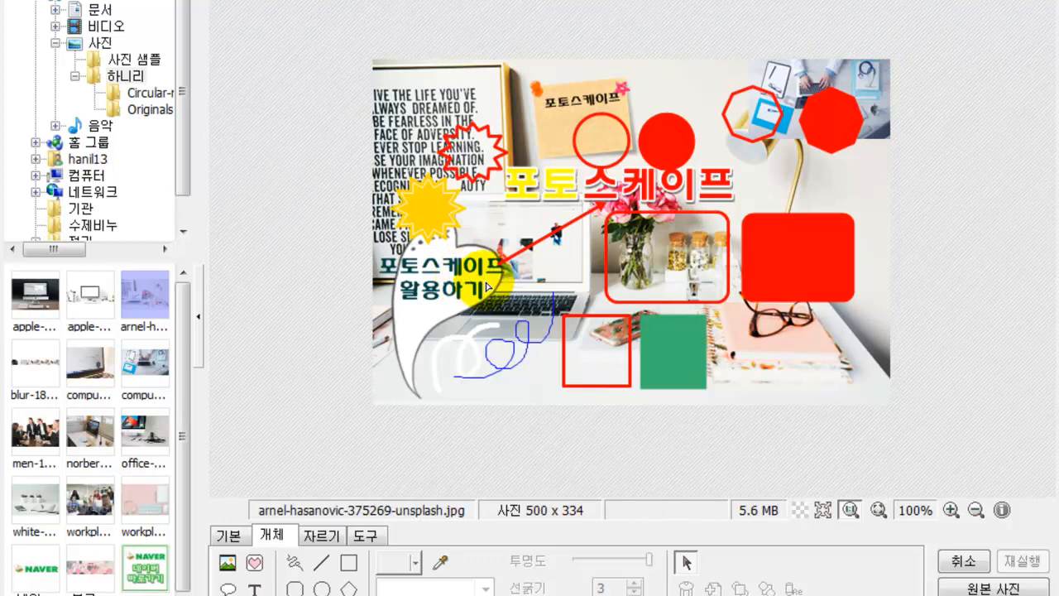
- Move the solid red rounded square onto the vase frame and shorten it to fit
{"action": "left_click", "coordinate": [685, 565]}
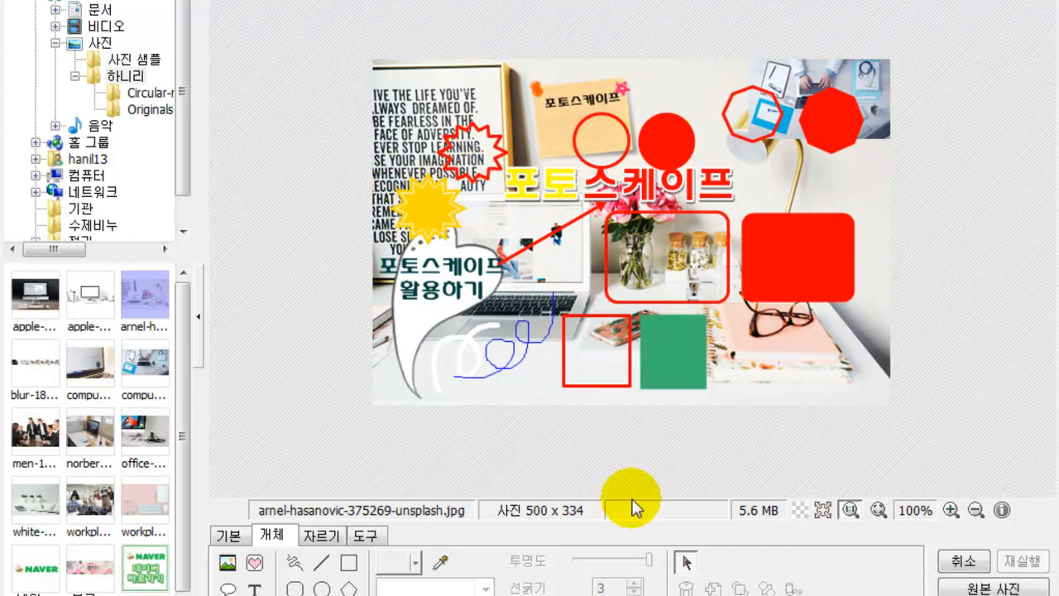
{"action": "left_click", "coordinate": [687, 564]}
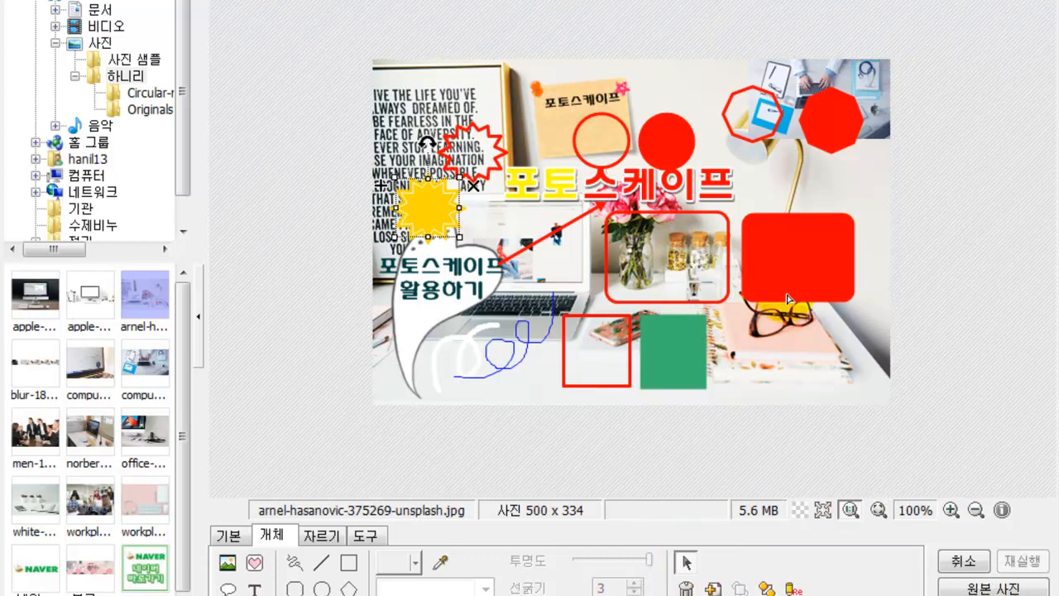
{"action": "left_click", "coordinate": [791, 294]}
{"action": "left_click_drag", "start_coordinate": [790, 293], "coordinate": [661, 268]}
{"action": "left_click_drag", "start_coordinate": [670, 303], "coordinate": [666, 272]}
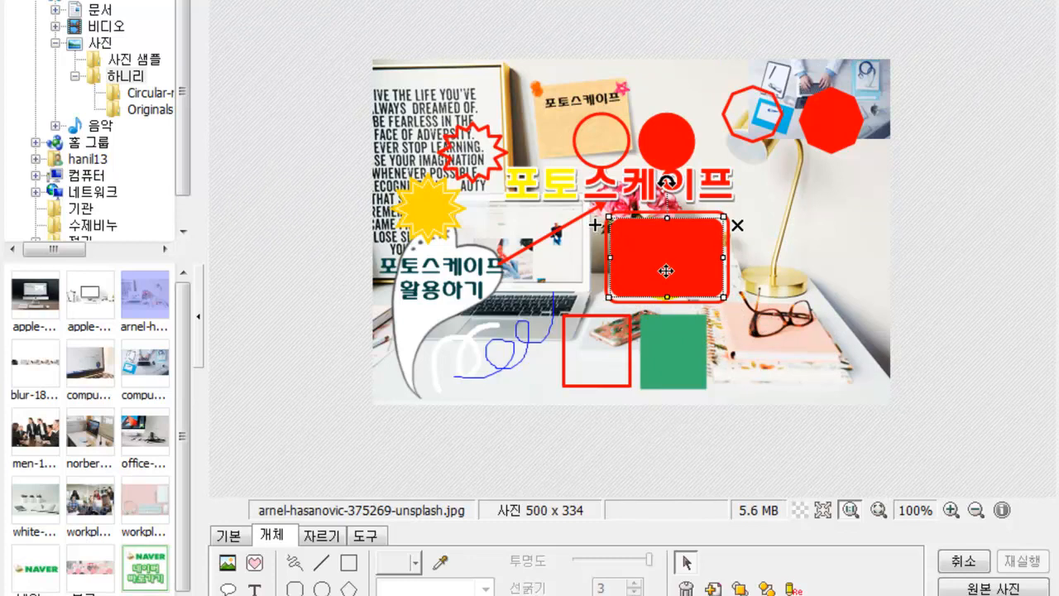
{"action": "left_click", "coordinate": [812, 273]}
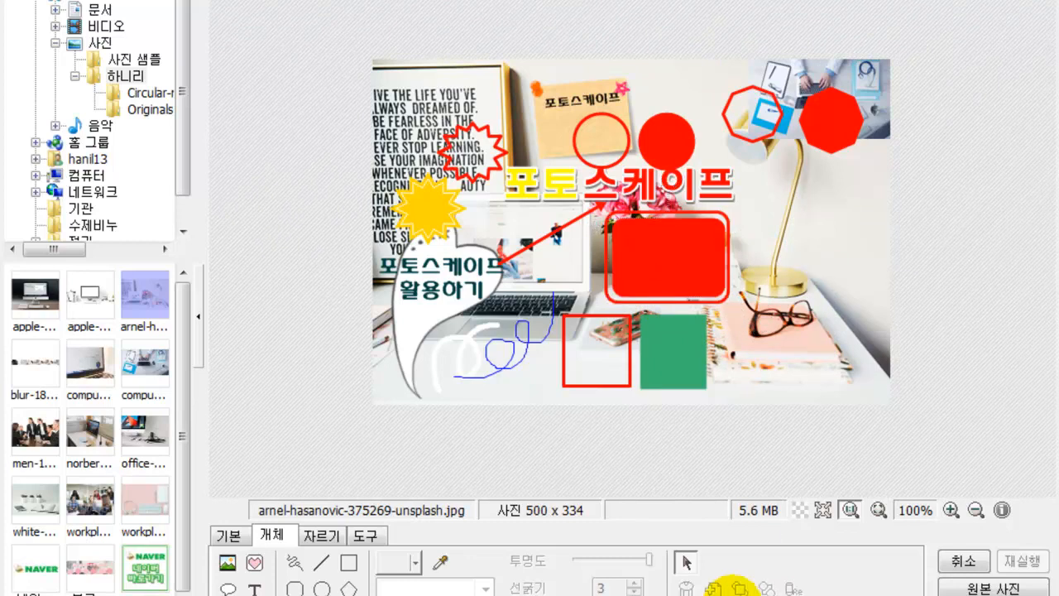
- Drag selection boxes to select the red shapes around the vase together
{"action": "left_click_drag", "start_coordinate": [665, 265], "coordinate": [776, 324]}
{"action": "left_click_drag", "start_coordinate": [643, 157], "coordinate": [747, 300]}
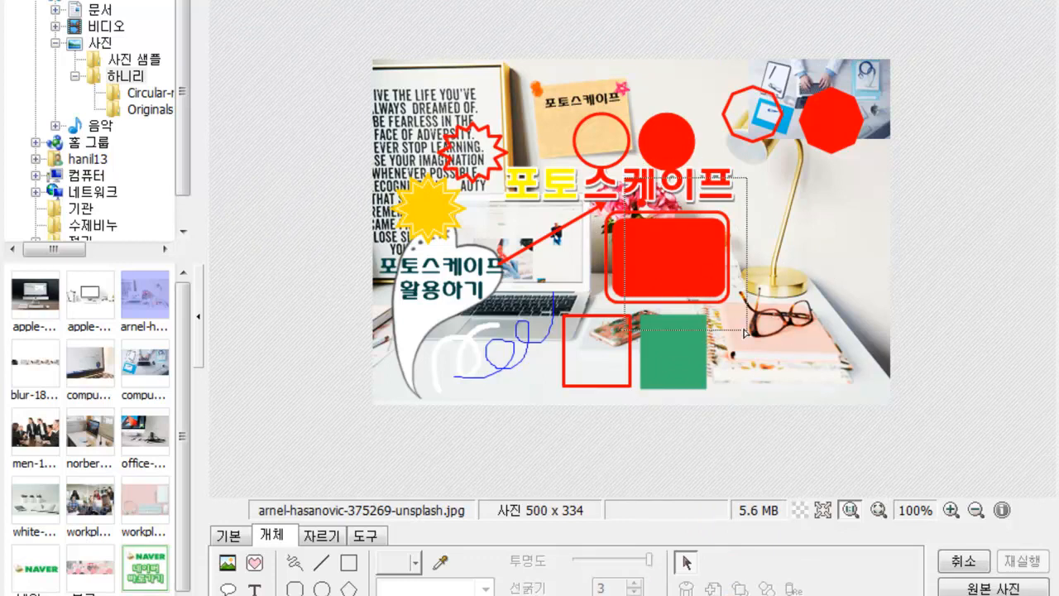
{"action": "left_click_drag", "start_coordinate": [581, 229], "coordinate": [822, 414]}
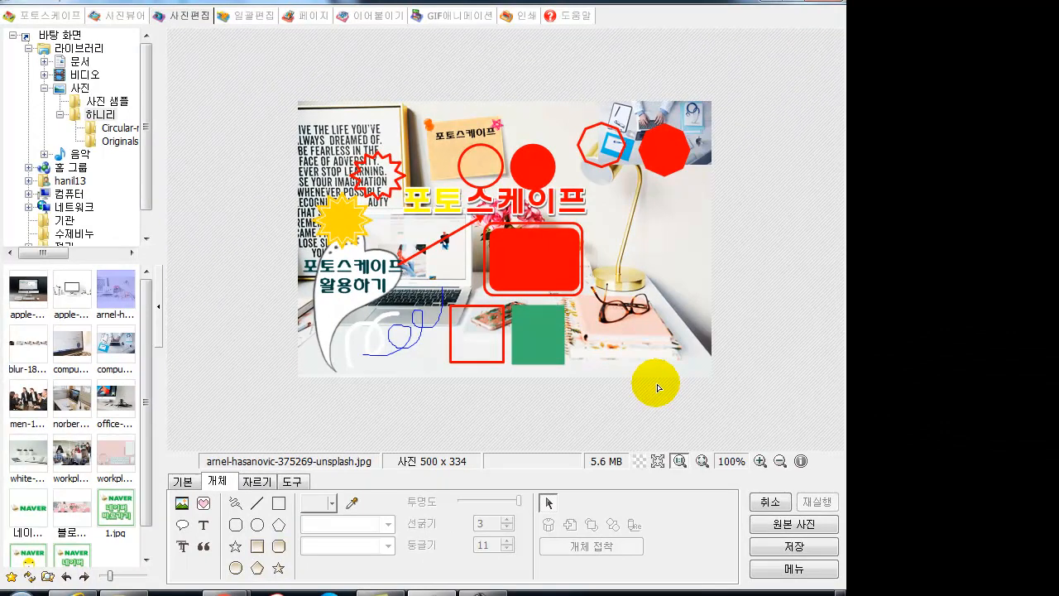
{"action": "left_click_drag", "start_coordinate": [486, 334], "coordinate": [351, 281]}
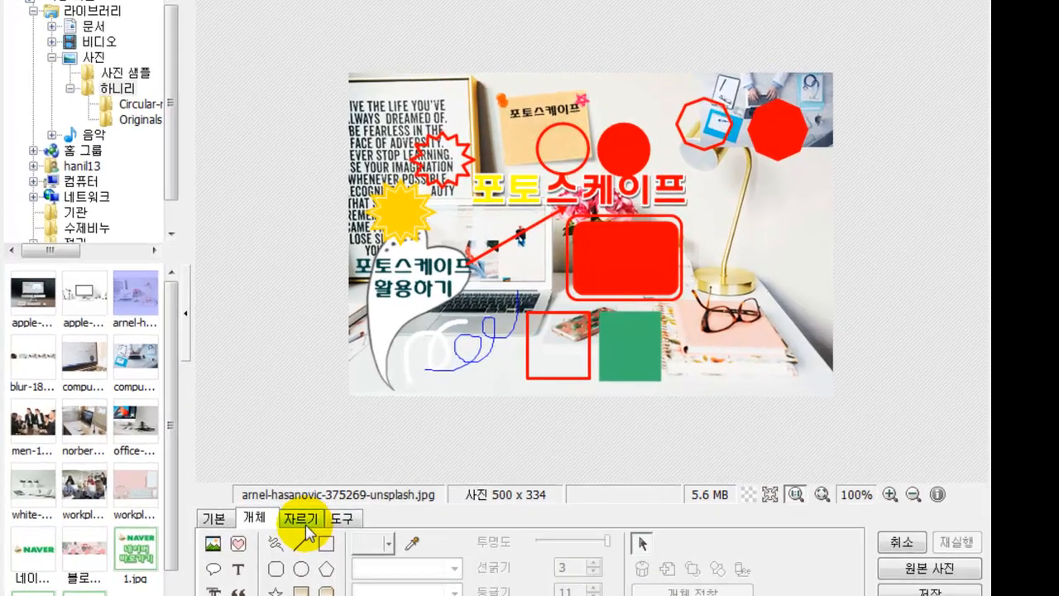
- Bring up the 자르기 crop tools, set to 자유롭게 자르기 free-form cropping
{"action": "left_click", "coordinate": [305, 523]}
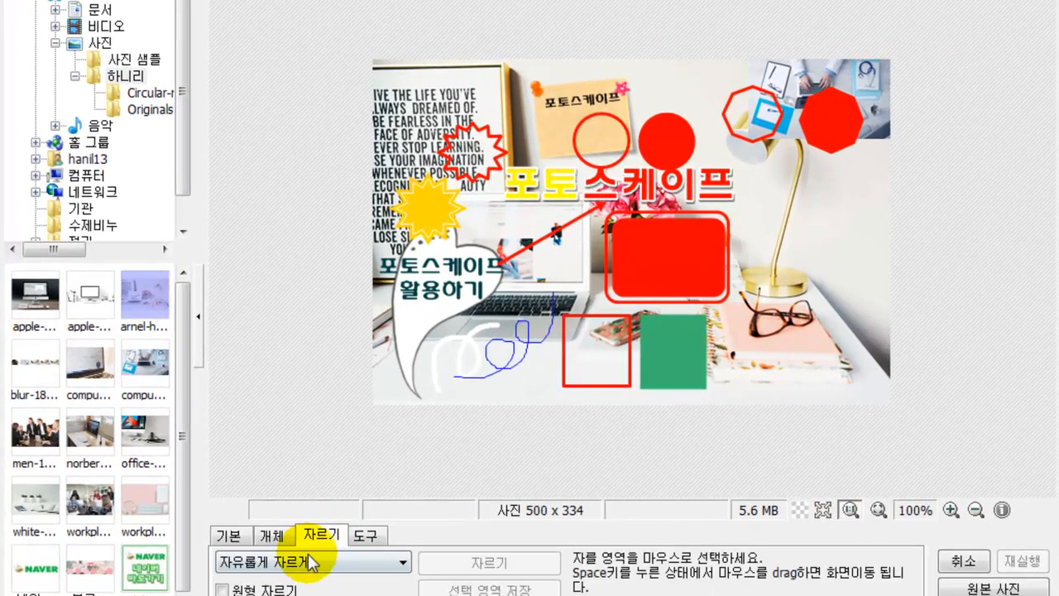
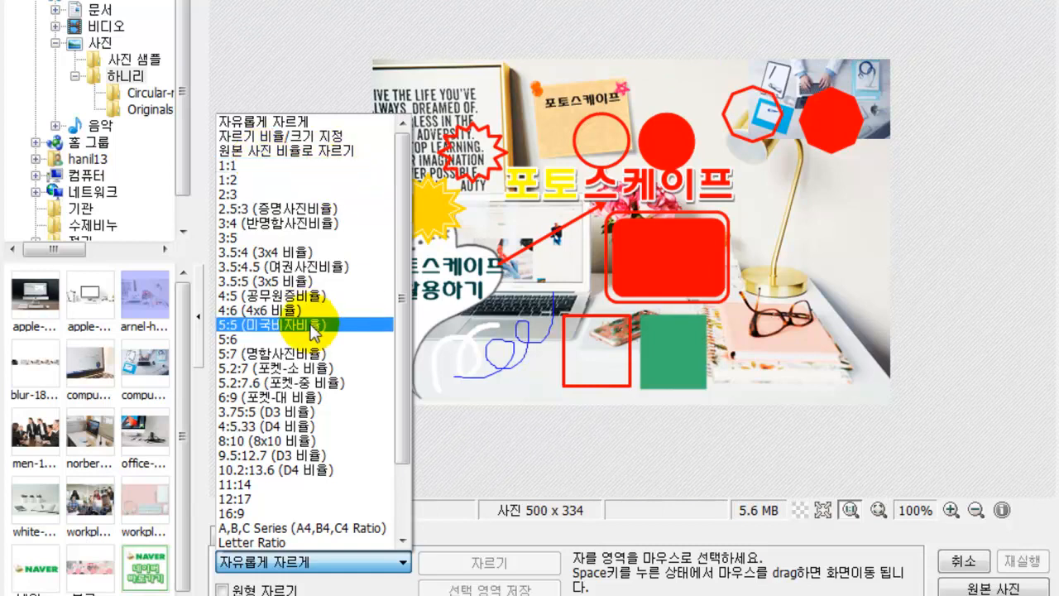
- Crop the desk photo to a 1:1 square, then undo the crop
{"action": "scroll", "coordinate": [291, 390], "scroll_direction": "down", "scroll_amount": 2}
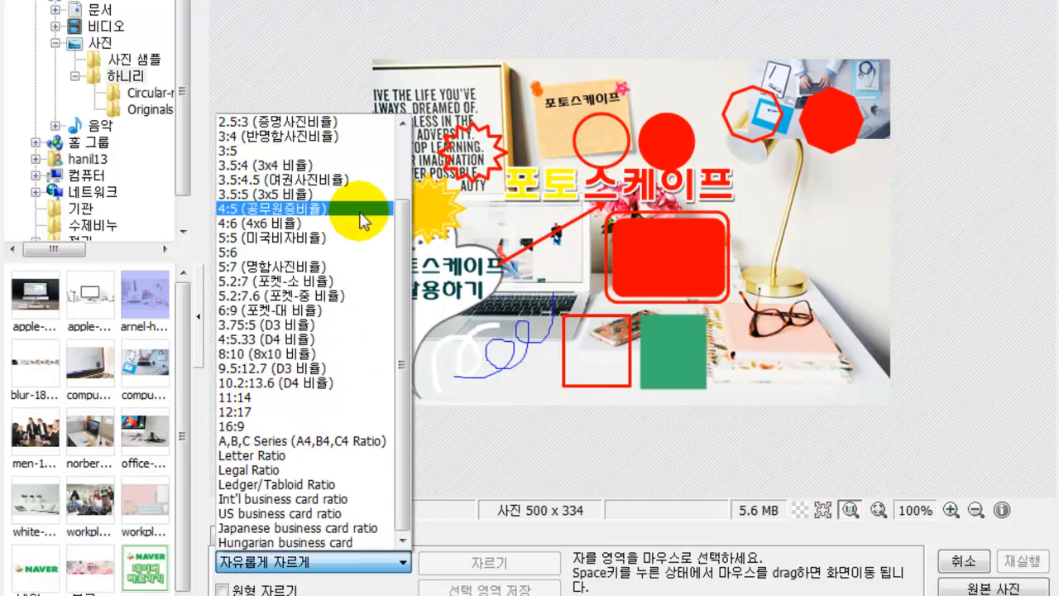
{"action": "scroll", "coordinate": [349, 240], "scroll_direction": "up", "scroll_amount": 2}
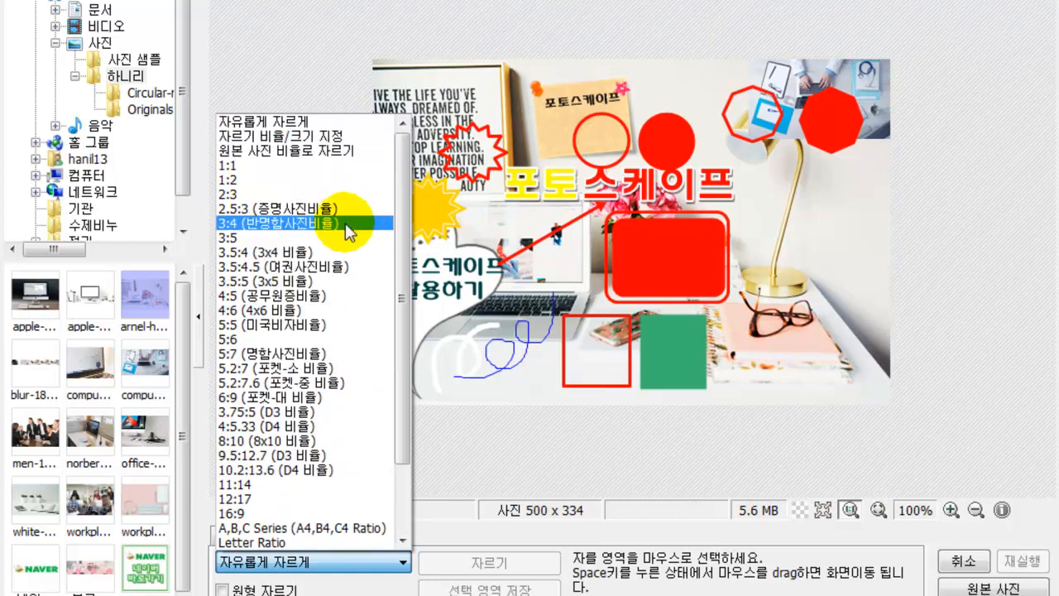
{"action": "left_click", "coordinate": [245, 166]}
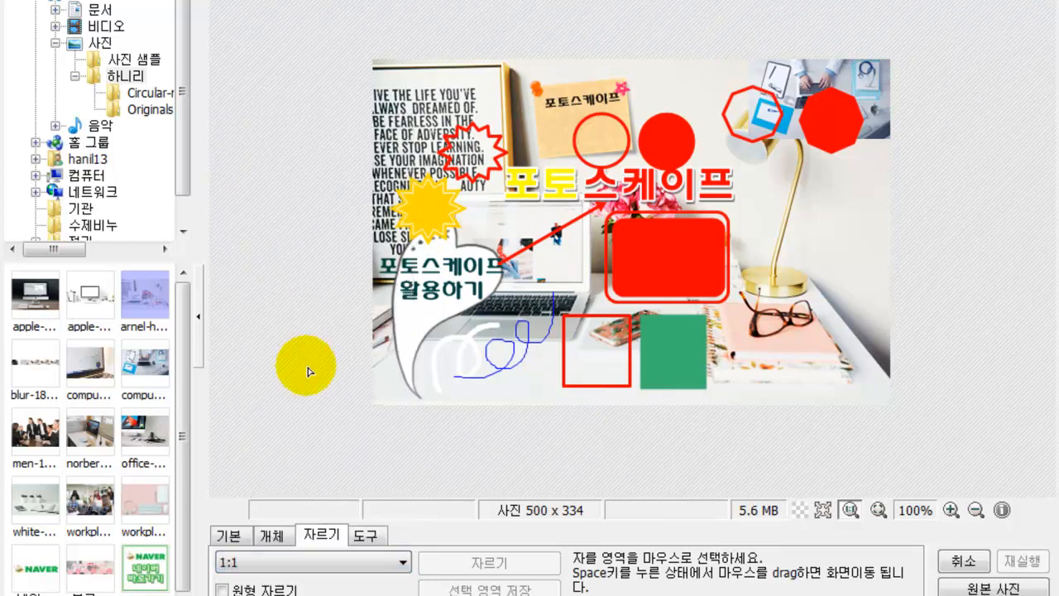
{"action": "left_click_drag", "start_coordinate": [469, 78], "coordinate": [824, 386]}
{"action": "double_click", "coordinate": [740, 344]}
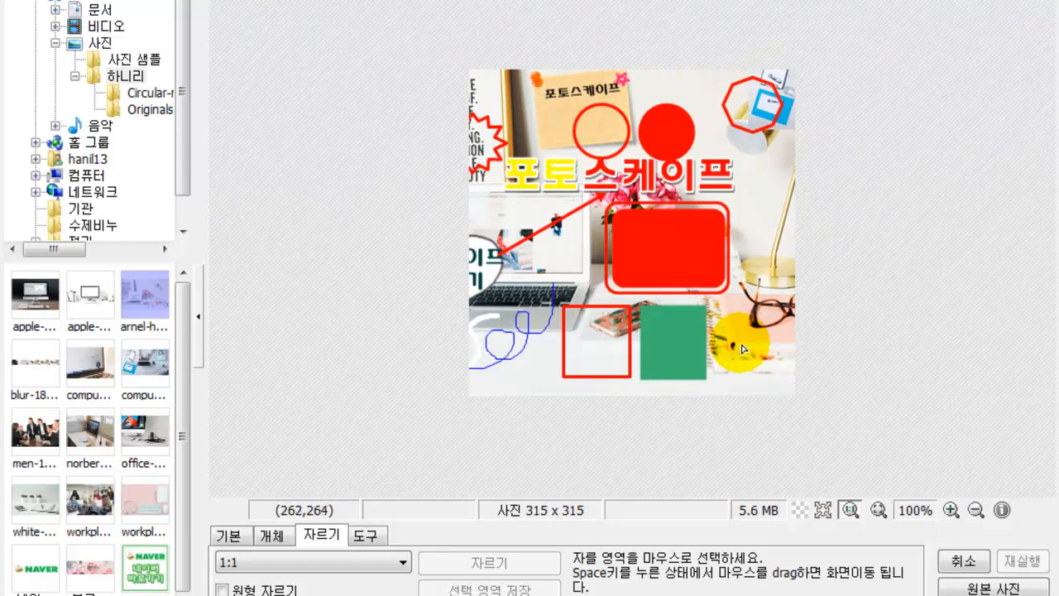
{"action": "key", "text": "ctrl+z"}
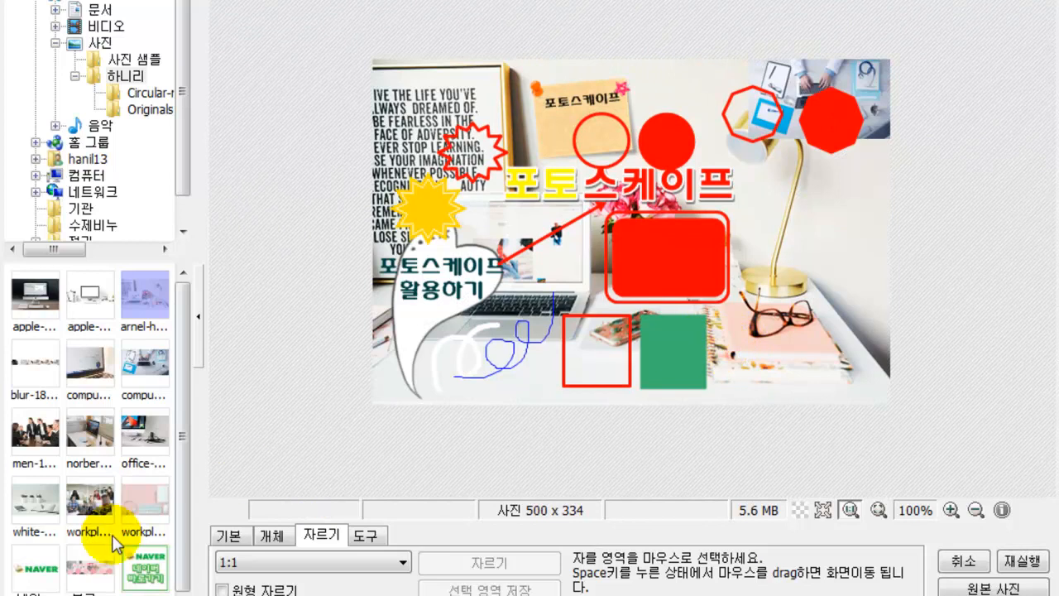
- Turn on 원형 자르기 and crop the photo to a circle, then undo it
{"action": "left_click", "coordinate": [248, 589]}
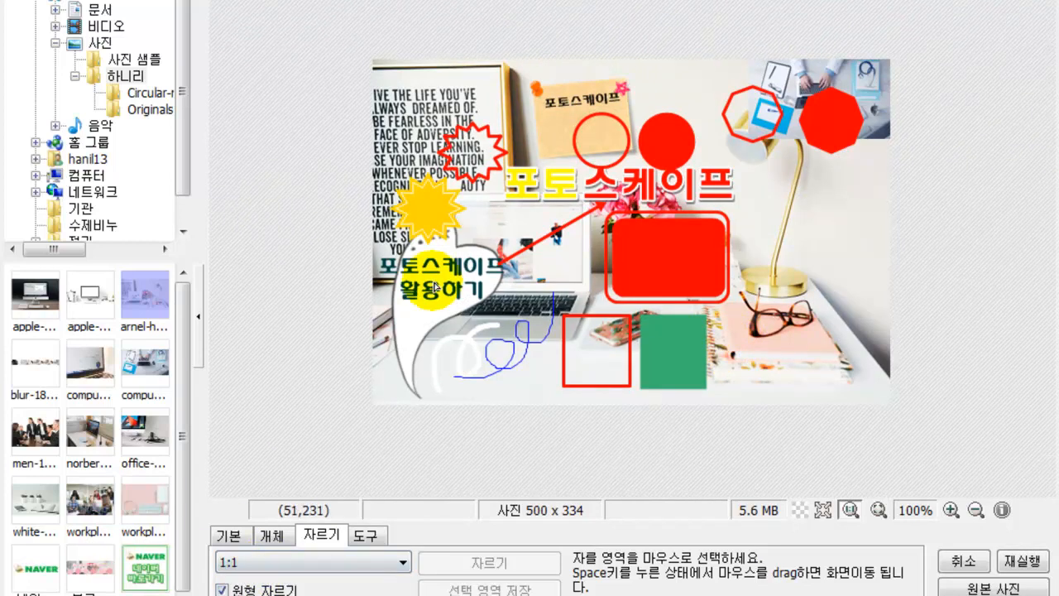
{"action": "left_click_drag", "start_coordinate": [463, 54], "coordinate": [816, 331]}
{"action": "key", "text": "Return"}
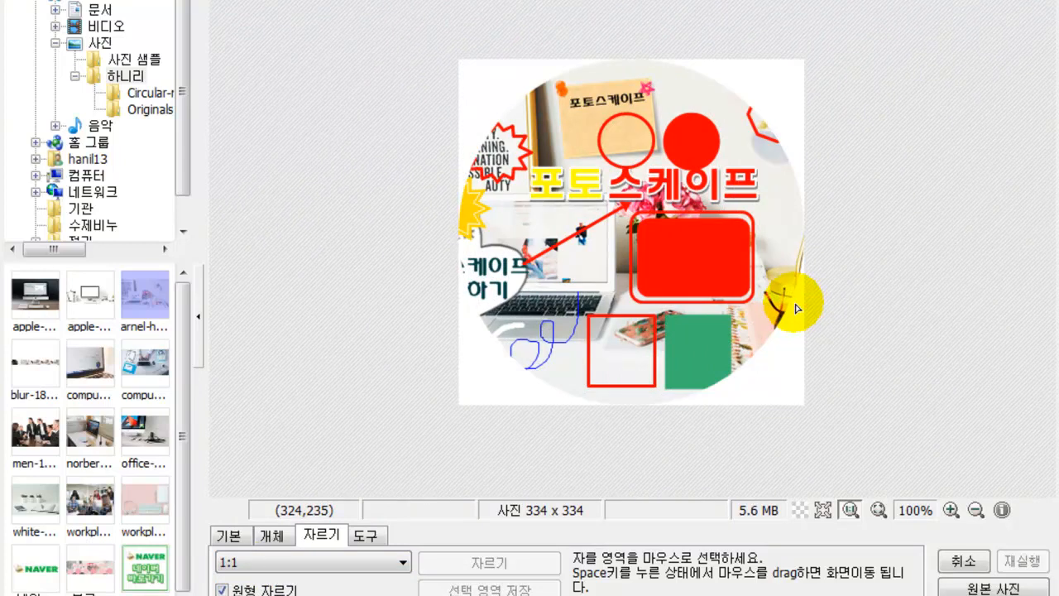
{"action": "key", "text": "ctrl+z"}
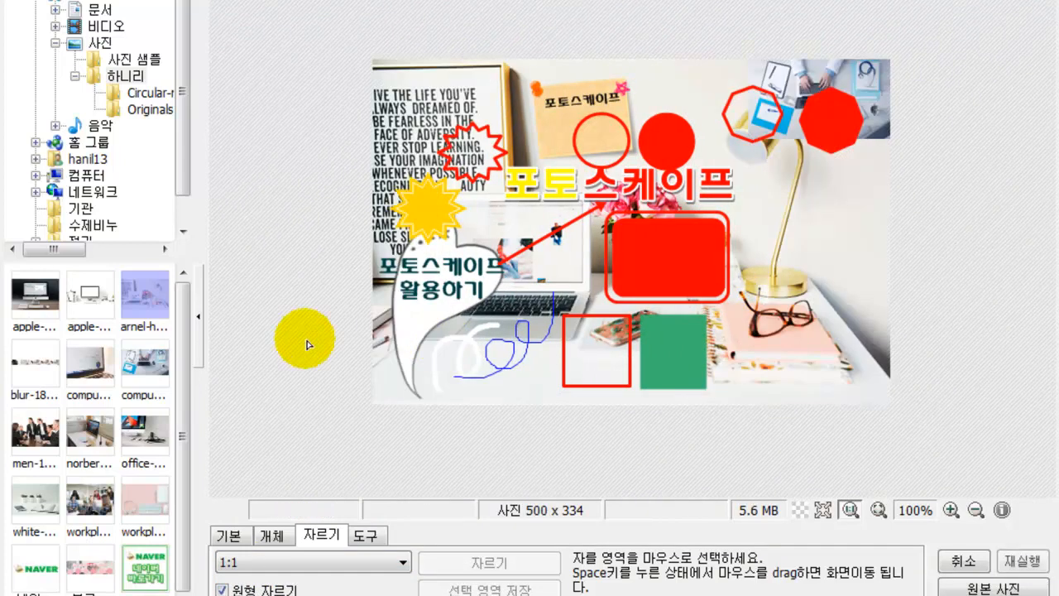
- Open the iMac desk photo without saving the previous one, try a circular crop, then undo it
{"action": "left_click", "coordinate": [19, 305]}
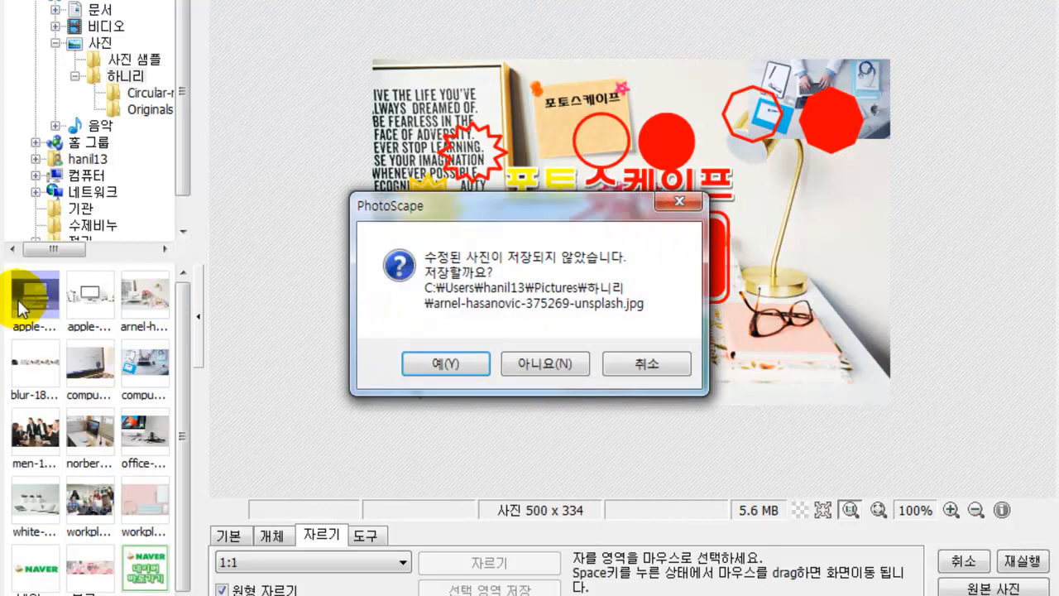
{"action": "left_click", "coordinate": [557, 362]}
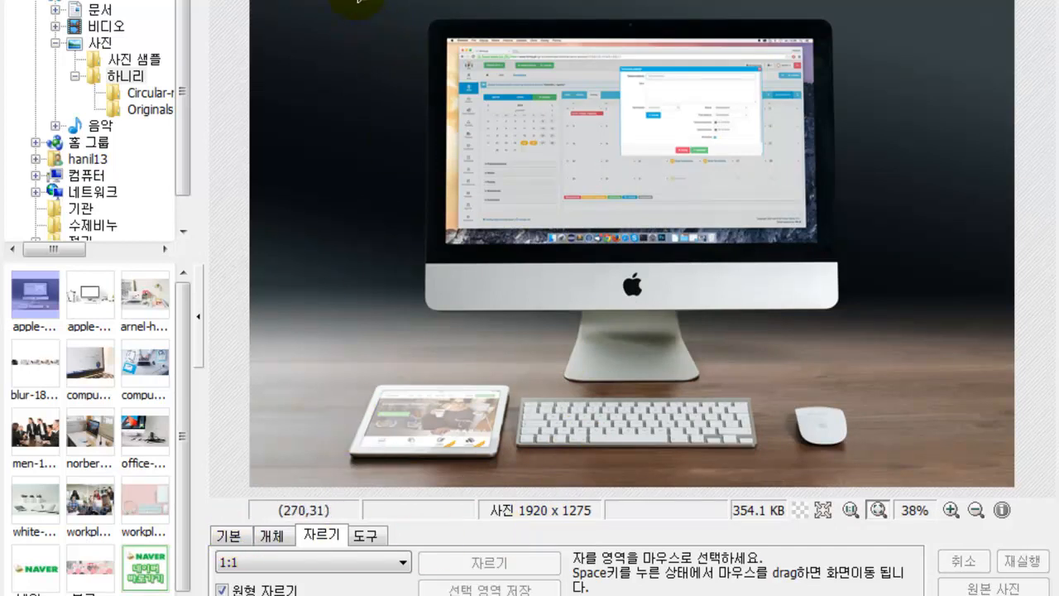
{"action": "left_click_drag", "start_coordinate": [350, 0], "coordinate": [915, 401]}
{"action": "left_click_drag", "start_coordinate": [672, 294], "coordinate": [698, 291]}
{"action": "double_click", "coordinate": [698, 291]}
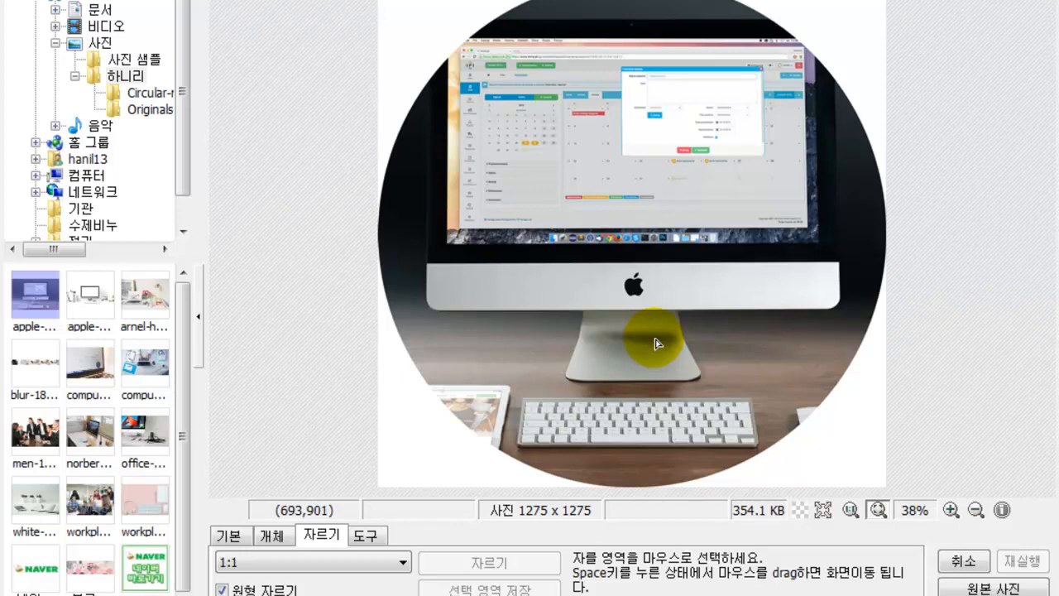
{"action": "key", "text": "ctrl+z"}
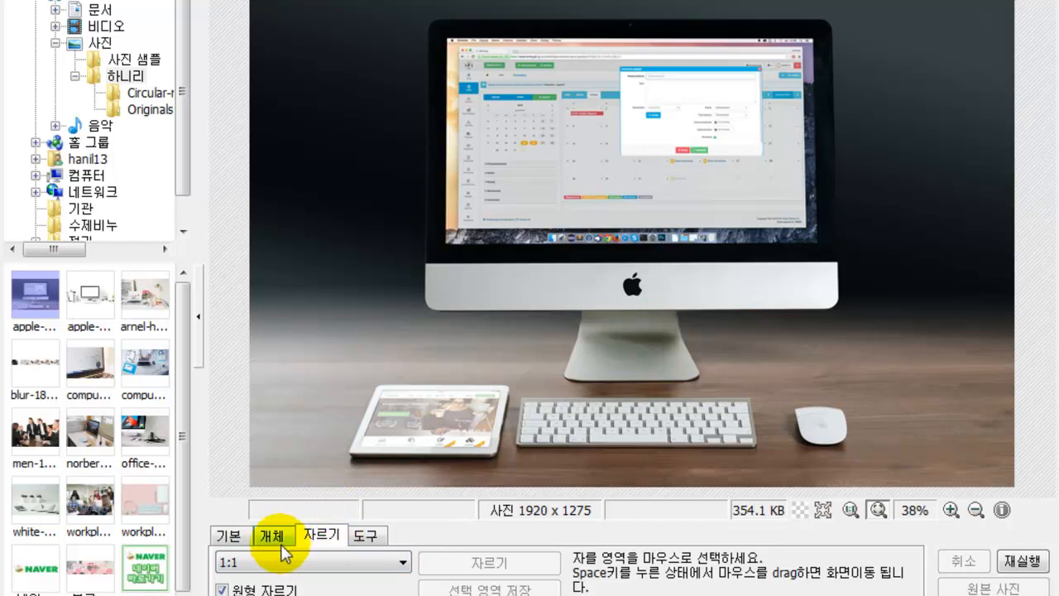
- Switch to the 빨간 눈 보정 red-eye correction tool under 도구
{"action": "left_click", "coordinate": [366, 538]}
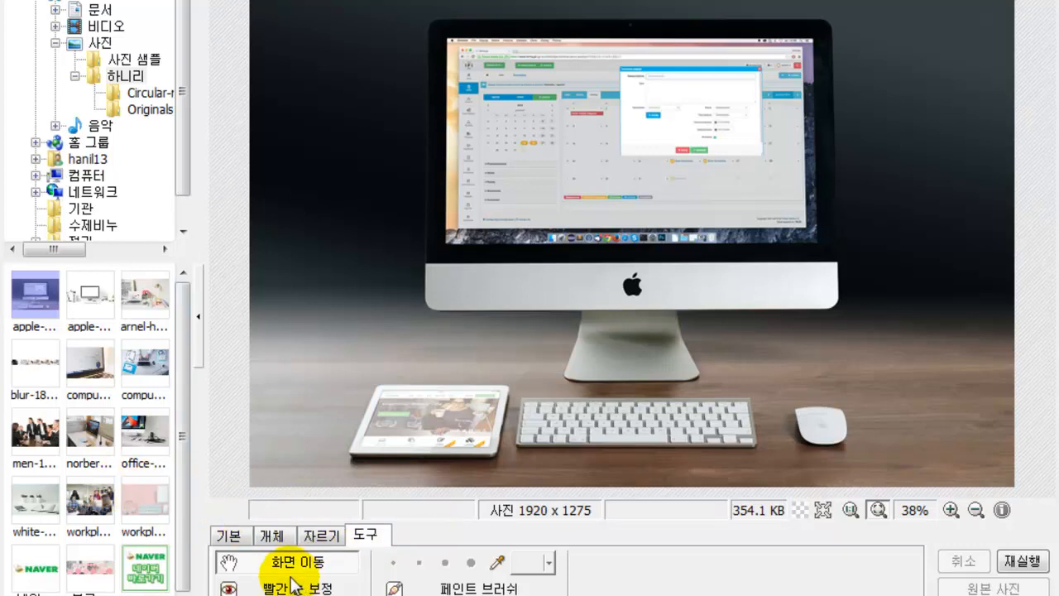
{"action": "left_click", "coordinate": [241, 589]}
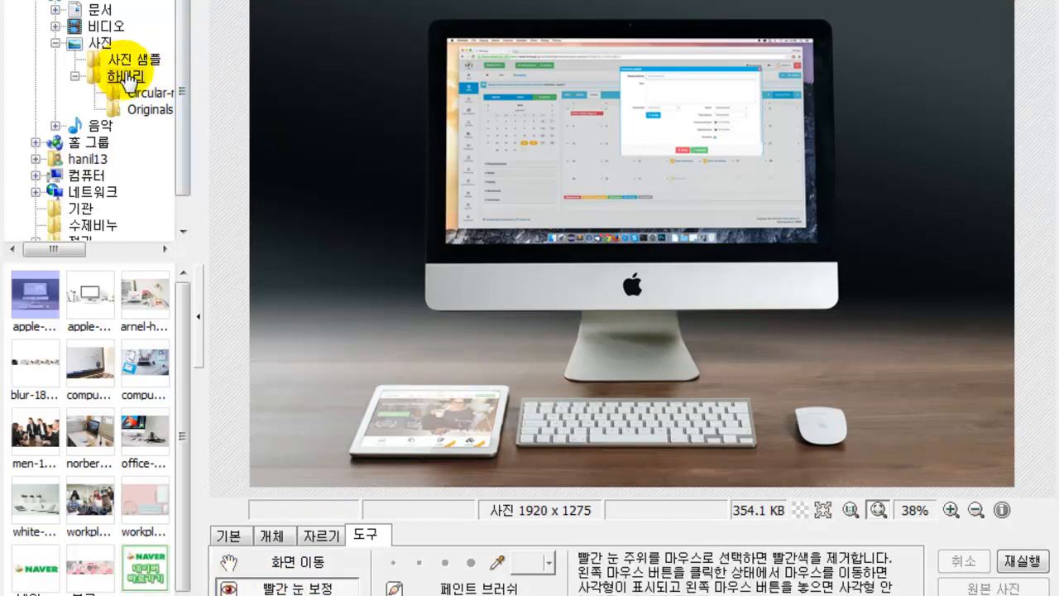
{"action": "mouse_move", "coordinate": [185, 160]}
{"action": "left_mouse_down"}
{"action": "mouse_move", "coordinate": [182, 206]}
{"action": "mouse_move", "coordinate": [182, 130]}
{"action": "left_mouse_up"}
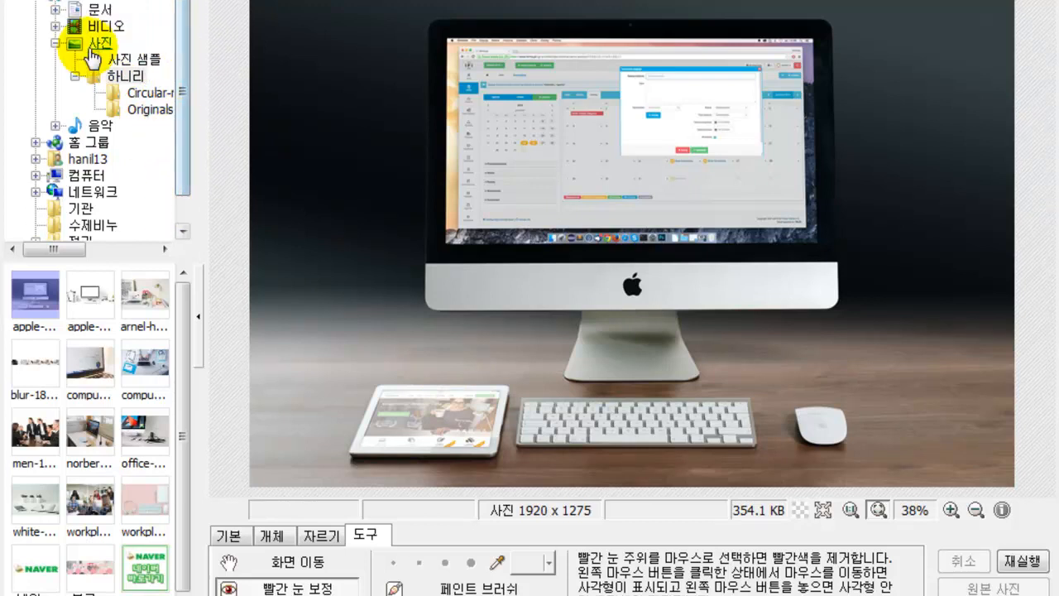
- Browse to 정리 > 0. 실전 포토샵 and open the redeye photo
{"action": "left_click", "coordinate": [78, 7]}
{"action": "left_click_drag", "start_coordinate": [189, 71], "coordinate": [123, 229]}
{"action": "left_click", "coordinate": [79, 227]}
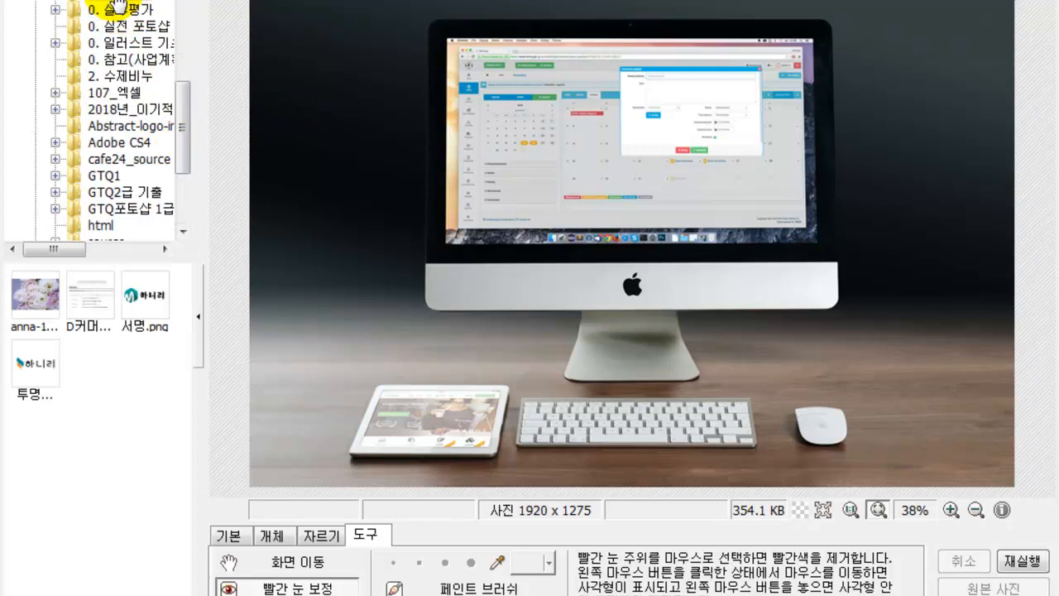
{"action": "left_click", "coordinate": [118, 27]}
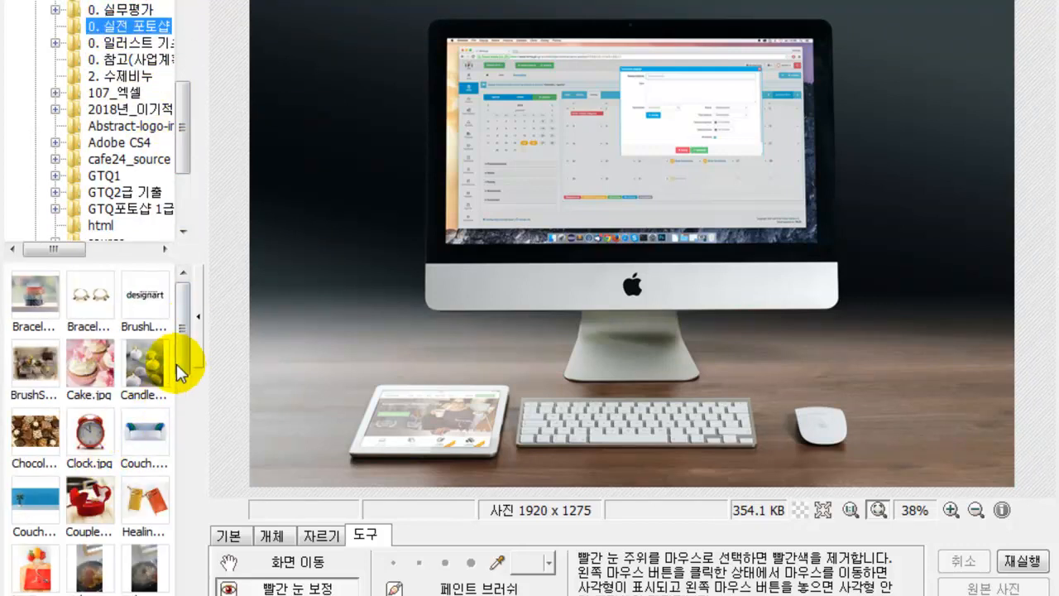
{"action": "left_click_drag", "start_coordinate": [180, 354], "coordinate": [178, 443]}
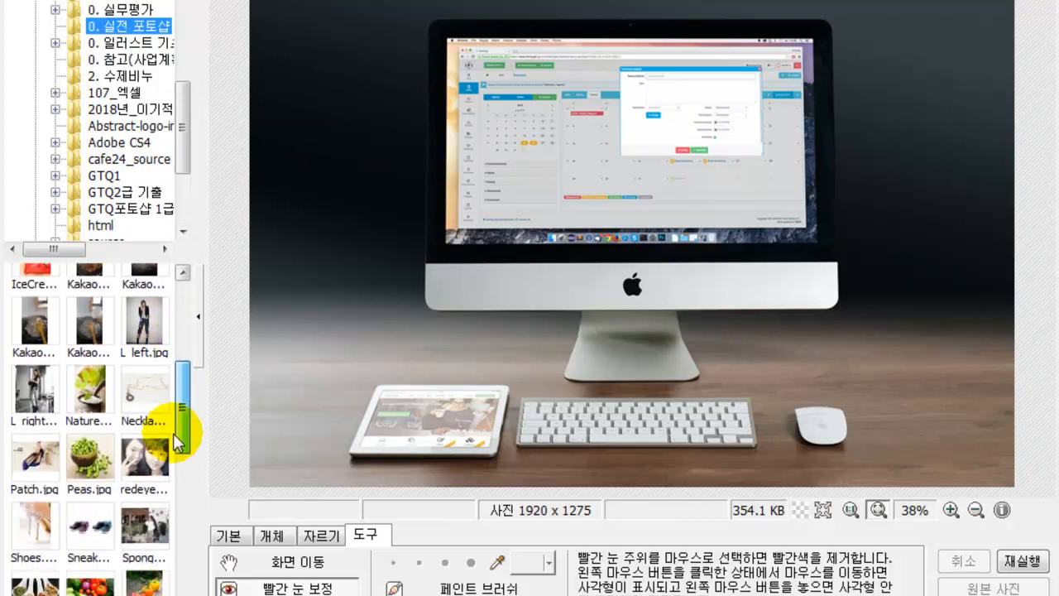
{"action": "left_click", "coordinate": [140, 459]}
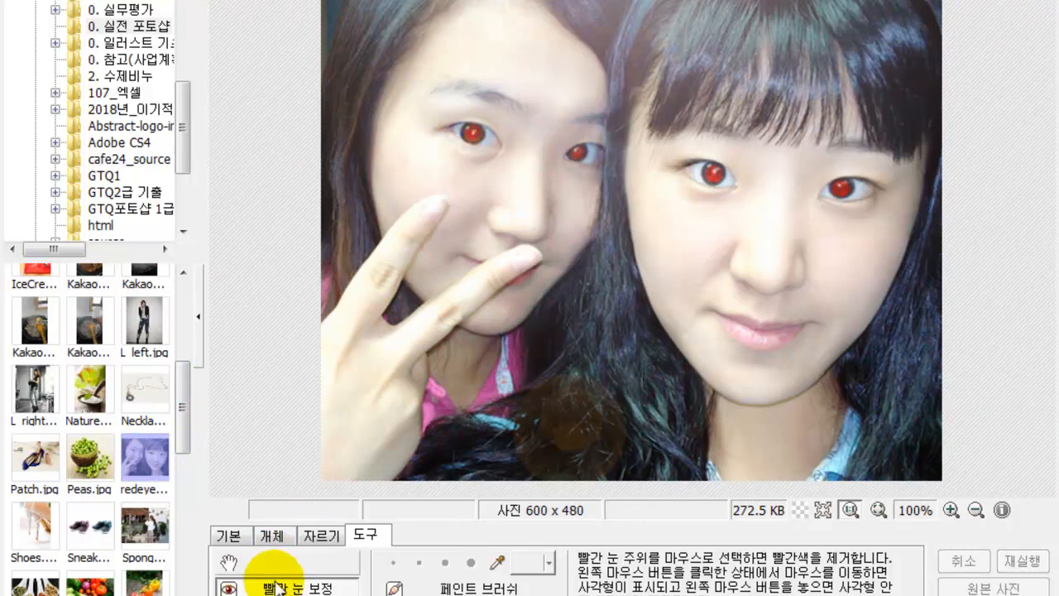
- Fix the left person's two red eyes, then open the close-up portrait without saving redeye.jpg
{"action": "left_click_drag", "start_coordinate": [454, 113], "coordinate": [493, 152]}
{"action": "left_click_drag", "start_coordinate": [565, 135], "coordinate": [595, 168]}
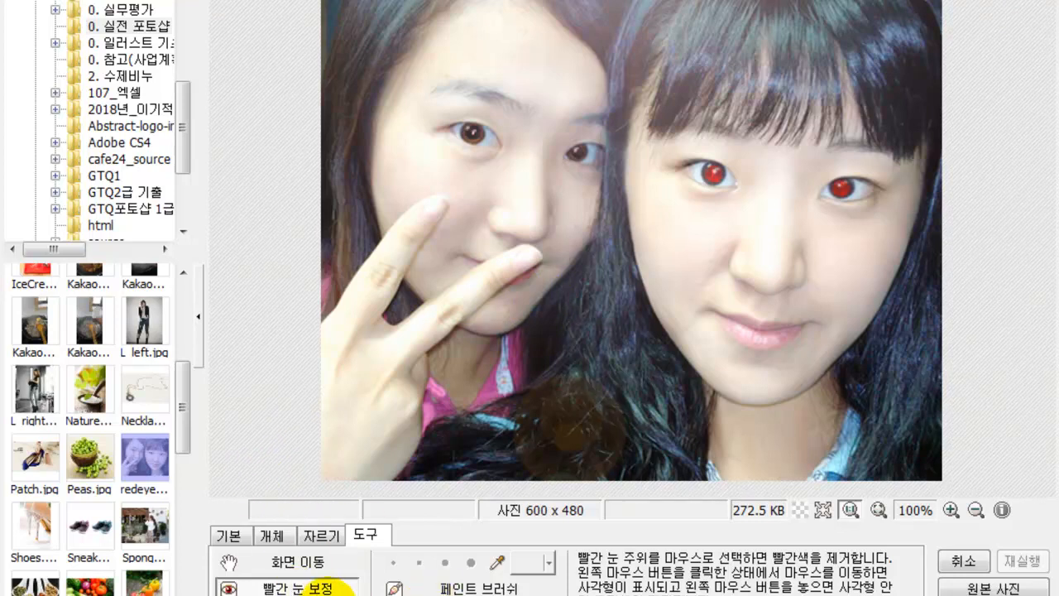
{"action": "left_click_drag", "start_coordinate": [180, 422], "coordinate": [183, 571]}
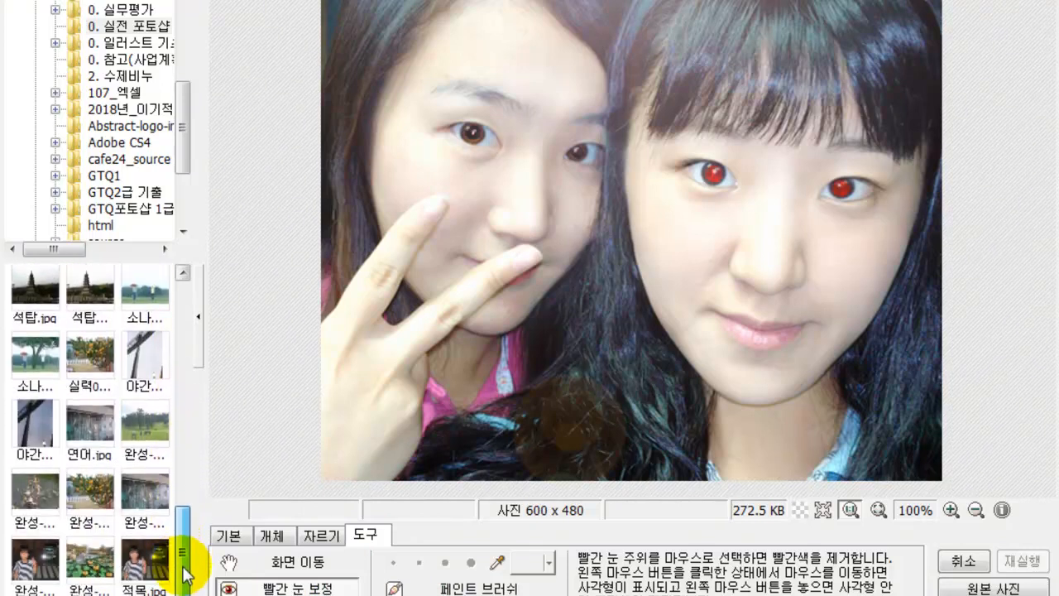
{"action": "scroll", "coordinate": [182, 569], "scroll_direction": "down", "scroll_amount": 3}
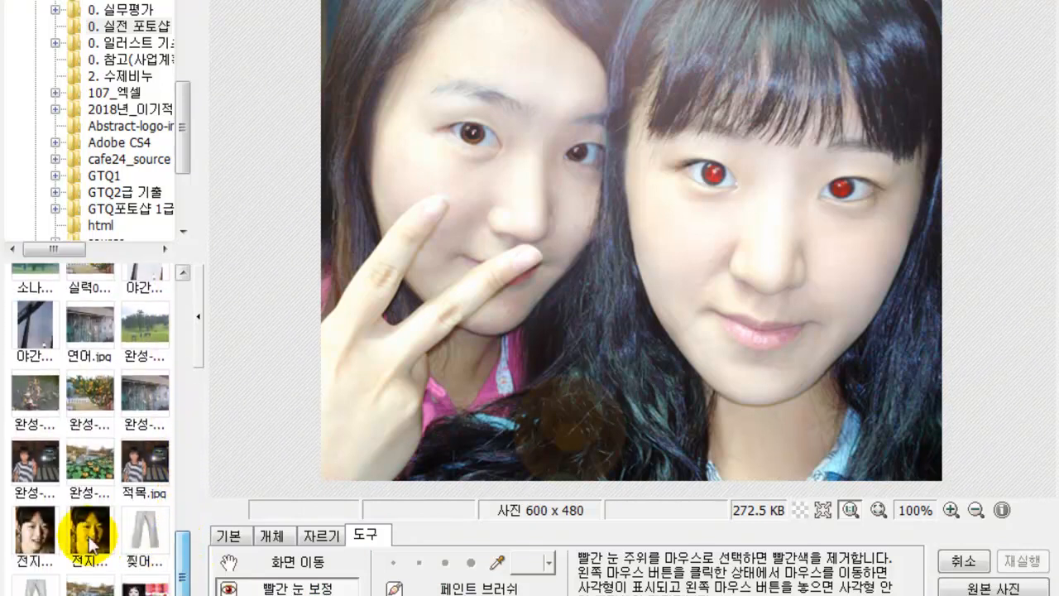
{"action": "left_click", "coordinate": [99, 546]}
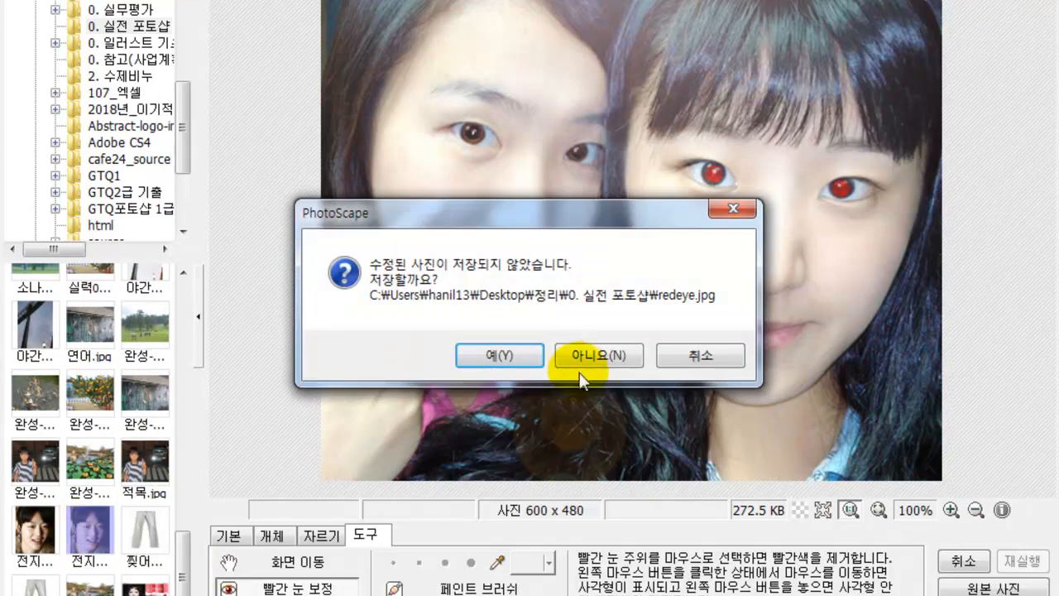
{"action": "left_click", "coordinate": [595, 357]}
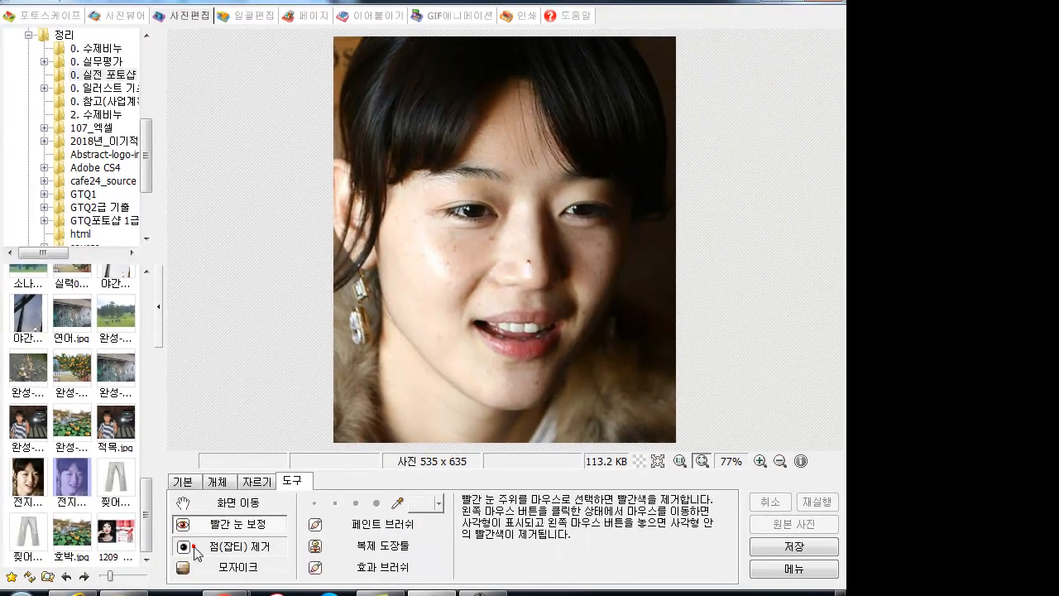
- Remove several blemishes from the woman's cheek and chin with 점(잡티) 제거
{"action": "left_click", "coordinate": [286, 595]}
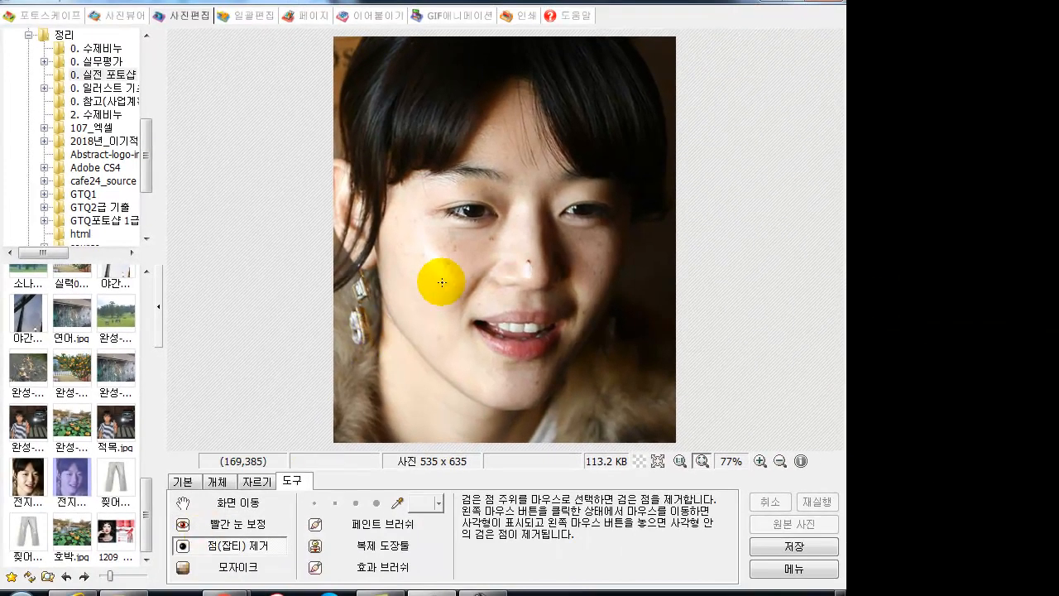
{"action": "left_click_drag", "start_coordinate": [440, 255], "coordinate": [495, 239]}
{"action": "mouse_move", "coordinate": [409, 218]}
{"action": "left_mouse_down"}
{"action": "mouse_move", "coordinate": [418, 221]}
{"action": "mouse_move", "coordinate": [412, 251]}
{"action": "left_mouse_up"}
{"action": "left_click_drag", "start_coordinate": [395, 240], "coordinate": [449, 346]}
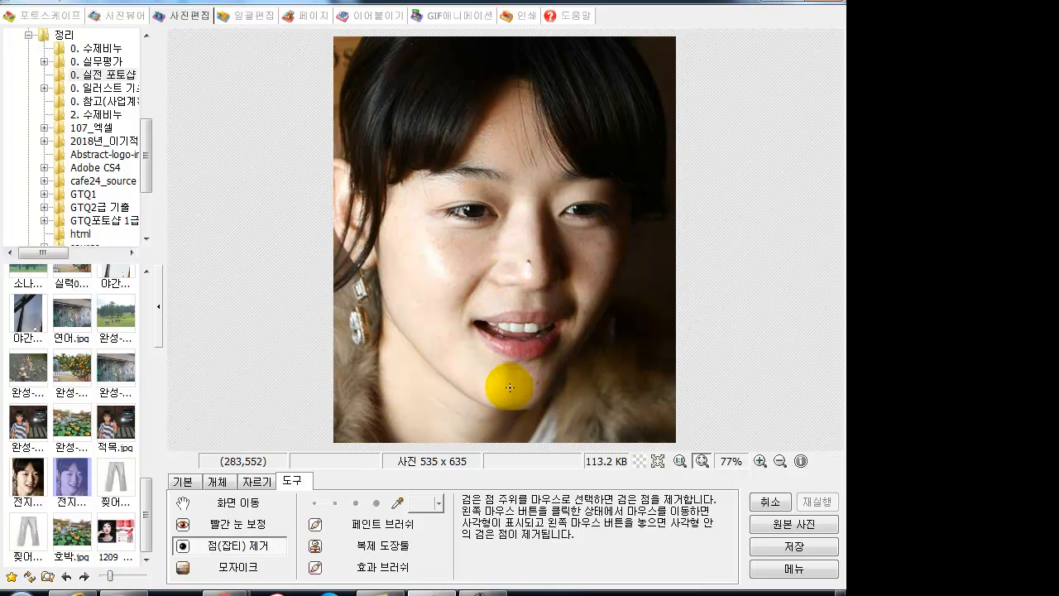
{"action": "left_click_drag", "start_coordinate": [420, 303], "coordinate": [429, 312]}
{"action": "left_click", "coordinate": [412, 294]}
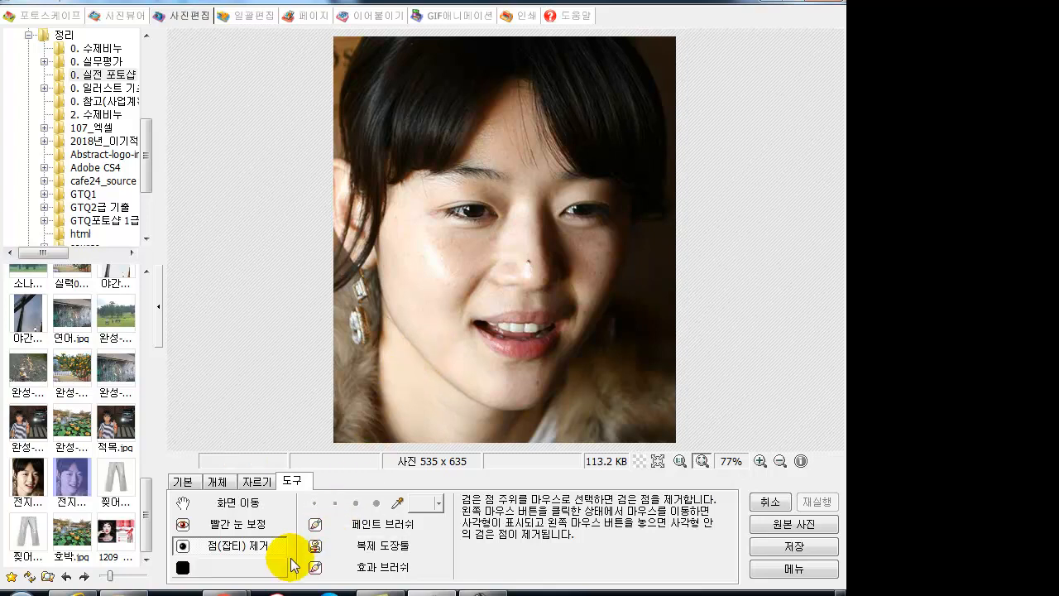
{"action": "left_click", "coordinate": [194, 574]}
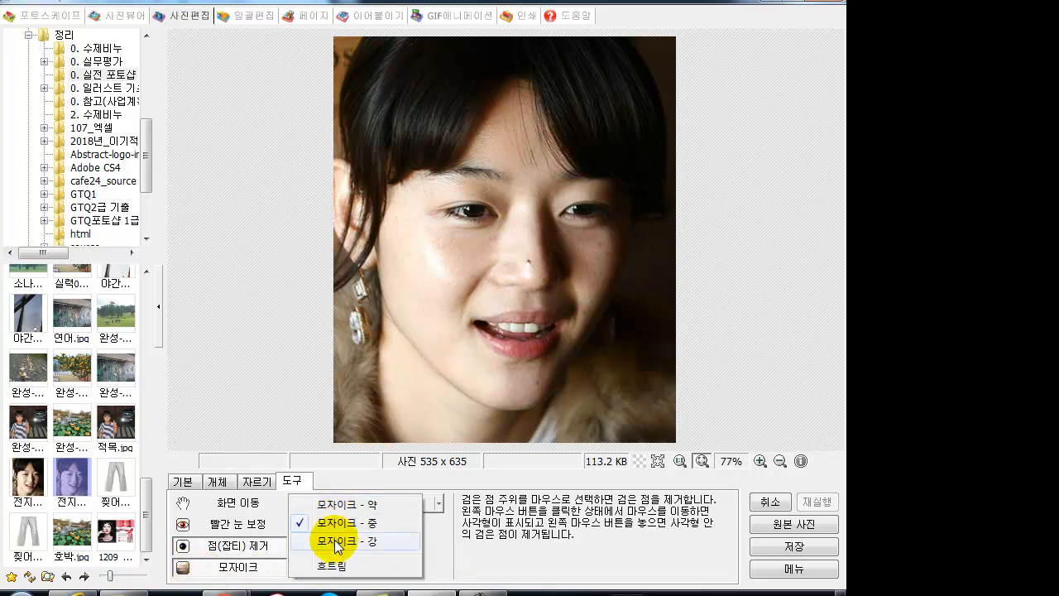
- Pixelate the left eye with a light mosaic and the cheek and nose with a stronger one
{"action": "left_click", "coordinate": [335, 504]}
{"action": "left_click_drag", "start_coordinate": [399, 196], "coordinate": [510, 249]}
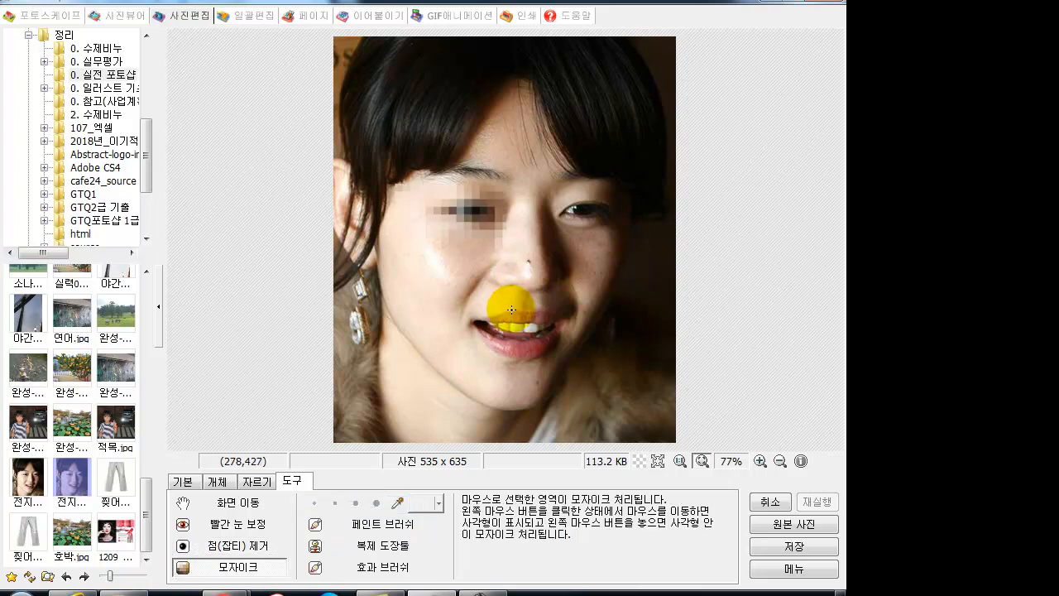
{"action": "left_click", "coordinate": [253, 571]}
{"action": "left_click", "coordinate": [324, 524]}
{"action": "left_click", "coordinate": [240, 568]}
{"action": "left_click", "coordinate": [319, 542]}
{"action": "left_click_drag", "start_coordinate": [415, 265], "coordinate": [521, 328]}
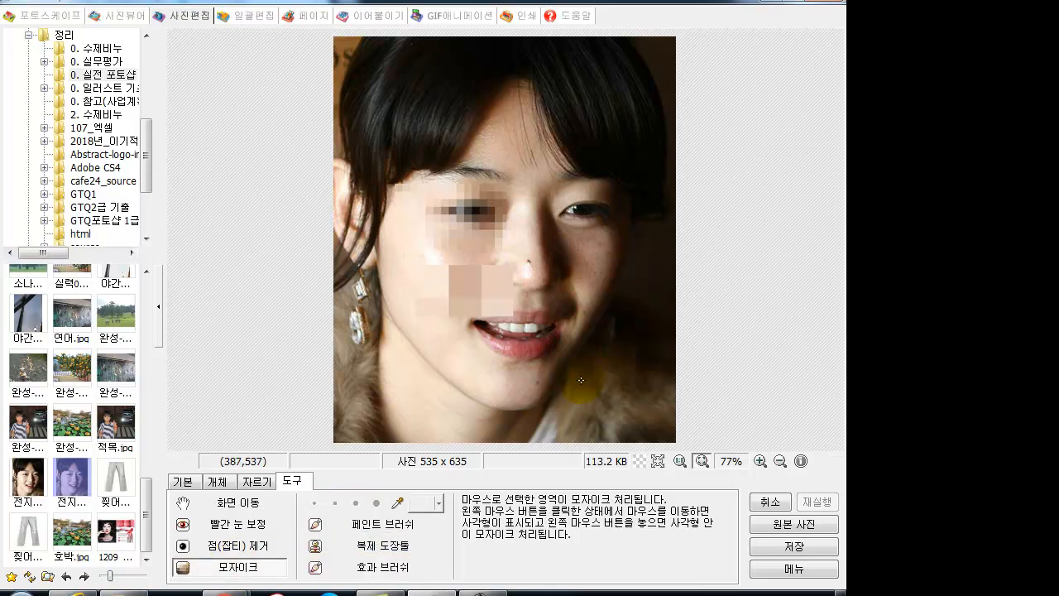
- Apply a scattered 흐트림 mosaic patch over the nose and cheek
{"action": "left_click", "coordinate": [238, 566]}
{"action": "left_click", "coordinate": [328, 569]}
{"action": "left_click_drag", "start_coordinate": [525, 207], "coordinate": [619, 260]}
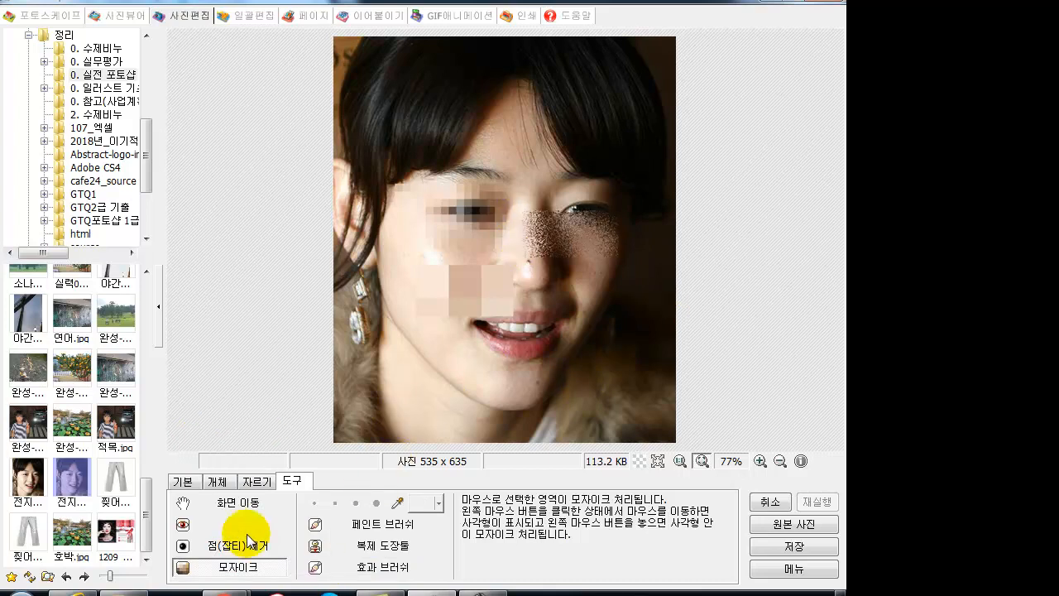
- Paint a green loop on the left cheek with a larger 페인트 브러쉬
{"action": "left_click", "coordinate": [364, 523]}
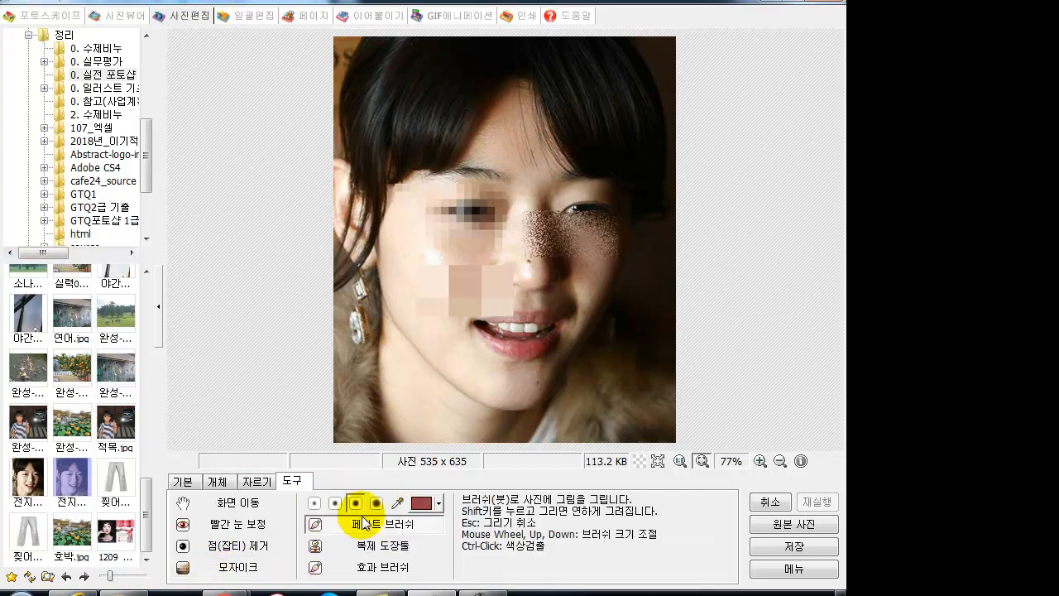
{"action": "left_click", "coordinate": [317, 503]}
{"action": "left_click", "coordinate": [422, 502]}
{"action": "left_click", "coordinate": [463, 430]}
{"action": "mouse_move", "coordinate": [403, 405]}
{"action": "left_mouse_down"}
{"action": "mouse_move", "coordinate": [396, 341]}
{"action": "mouse_move", "coordinate": [465, 288]}
{"action": "left_mouse_up"}
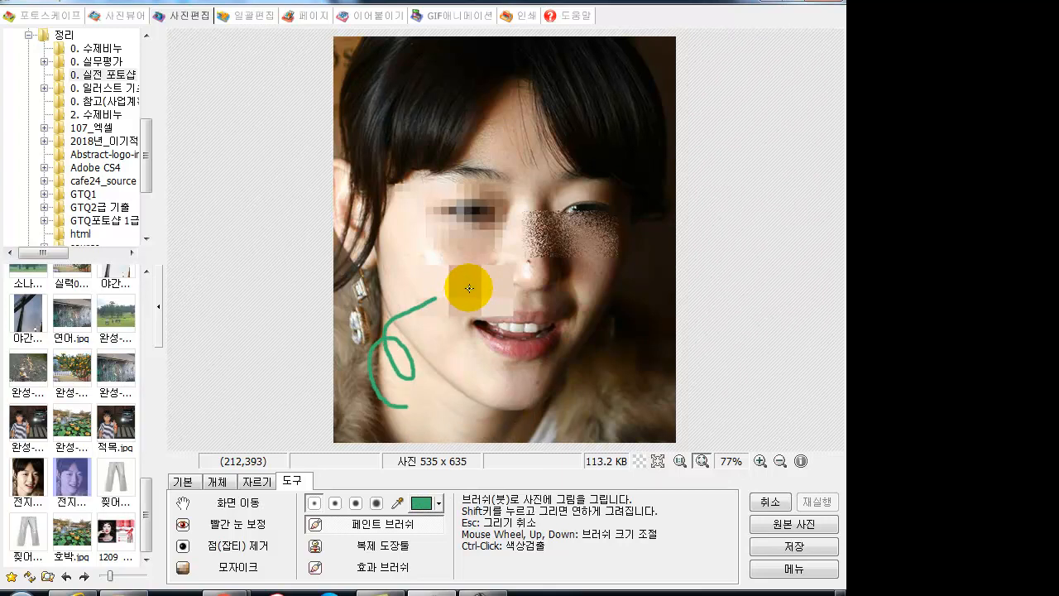
- Clone the left earring onto the right side of the face with 복제 도장툴
{"action": "left_click", "coordinate": [315, 546]}
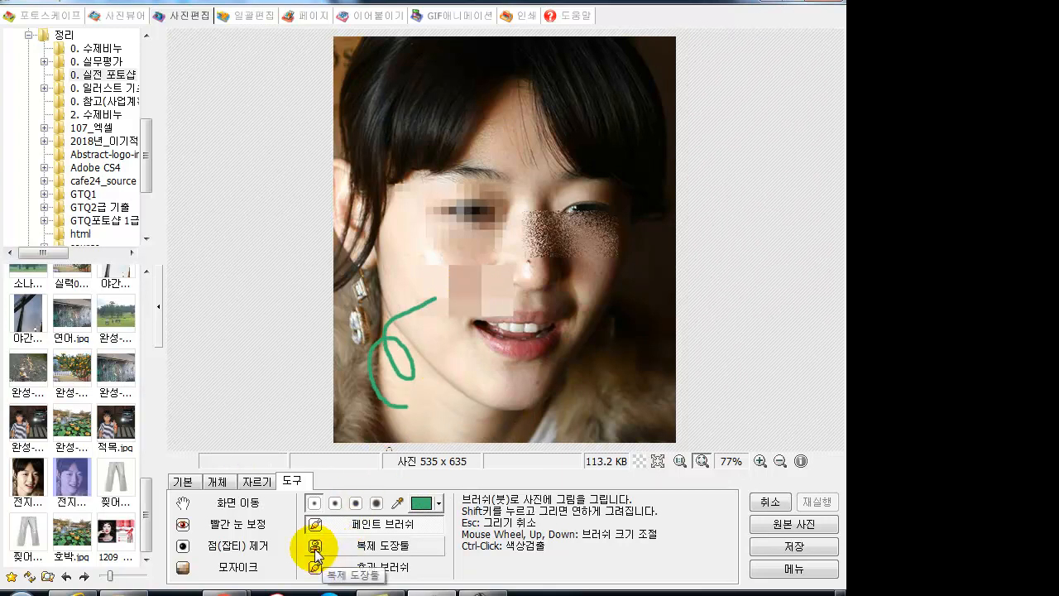
{"action": "left_click", "coordinate": [370, 292]}
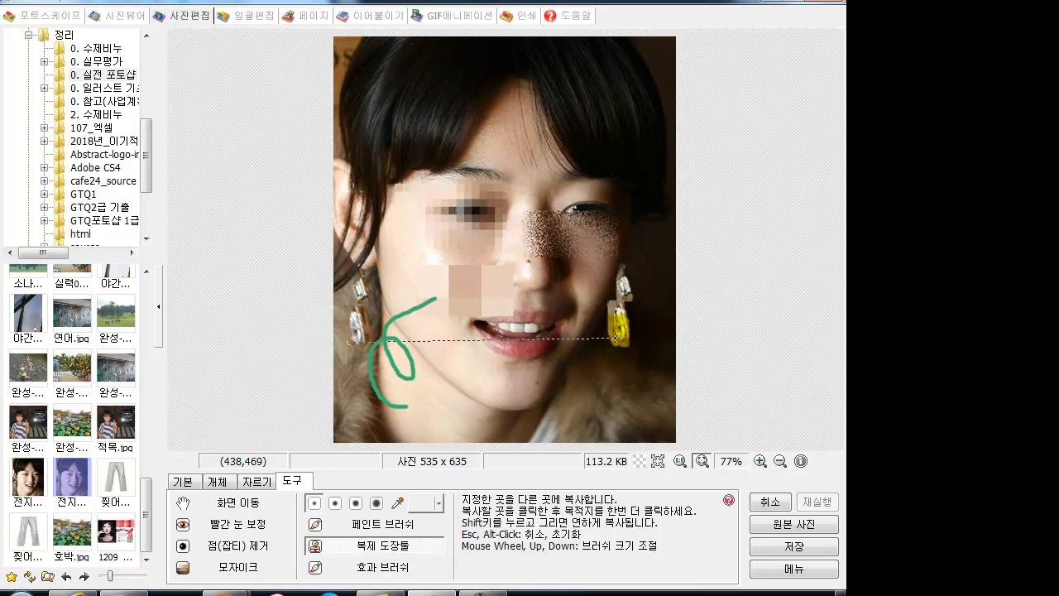
{"action": "mouse_move", "coordinate": [622, 304]}
{"action": "left_mouse_down"}
{"action": "mouse_move", "coordinate": [632, 343]}
{"action": "mouse_move", "coordinate": [622, 341]}
{"action": "mouse_move", "coordinate": [632, 299]}
{"action": "left_mouse_up"}
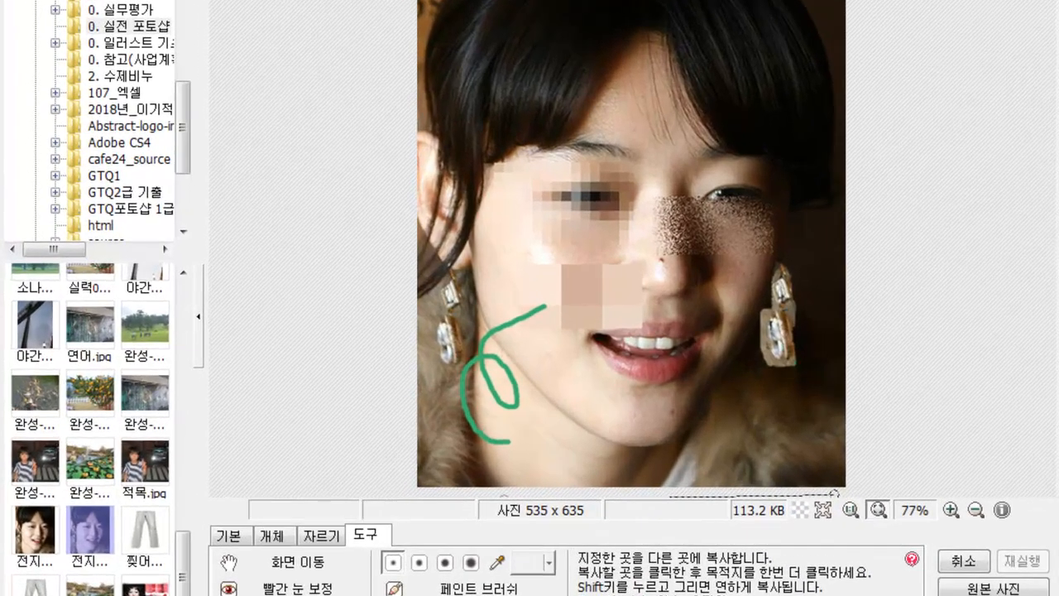
- Pixelate the area around the mouth using the 모자이크 effect brush
{"action": "right_click", "coordinate": [445, 242]}
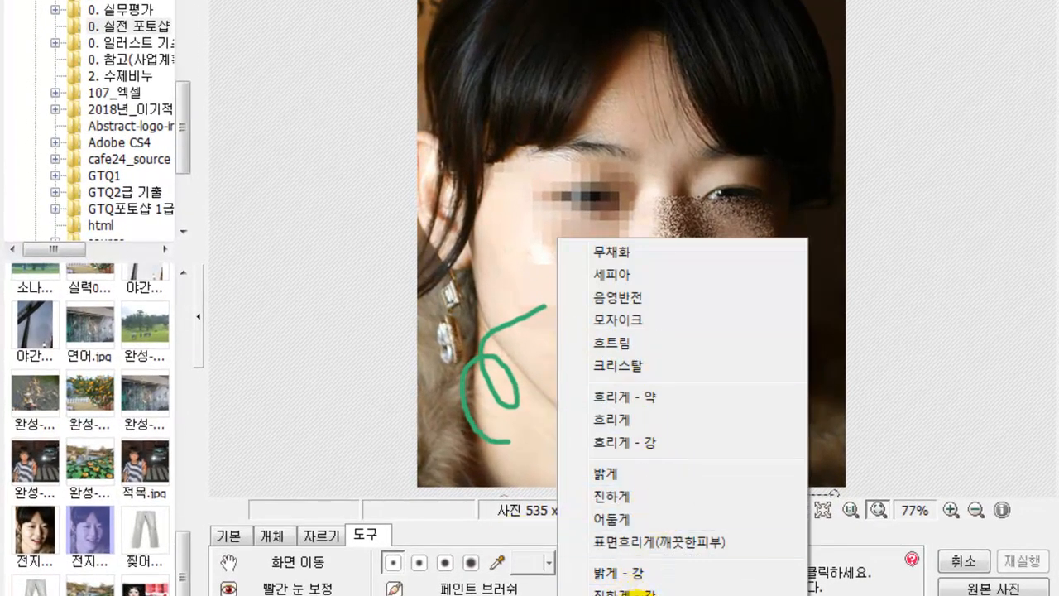
{"action": "left_click", "coordinate": [617, 320]}
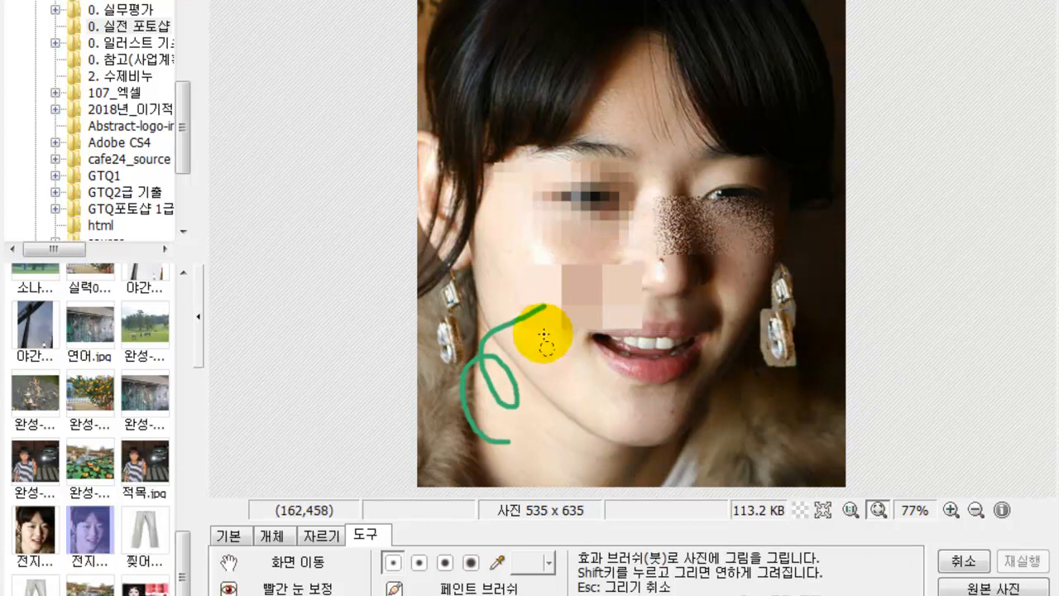
{"action": "mouse_move", "coordinate": [602, 403]}
{"action": "left_mouse_down"}
{"action": "mouse_move", "coordinate": [651, 387]}
{"action": "mouse_move", "coordinate": [640, 368]}
{"action": "mouse_move", "coordinate": [660, 340]}
{"action": "mouse_move", "coordinate": [619, 328]}
{"action": "mouse_move", "coordinate": [664, 365]}
{"action": "mouse_move", "coordinate": [588, 338]}
{"action": "mouse_move", "coordinate": [692, 530]}
{"action": "left_mouse_up"}
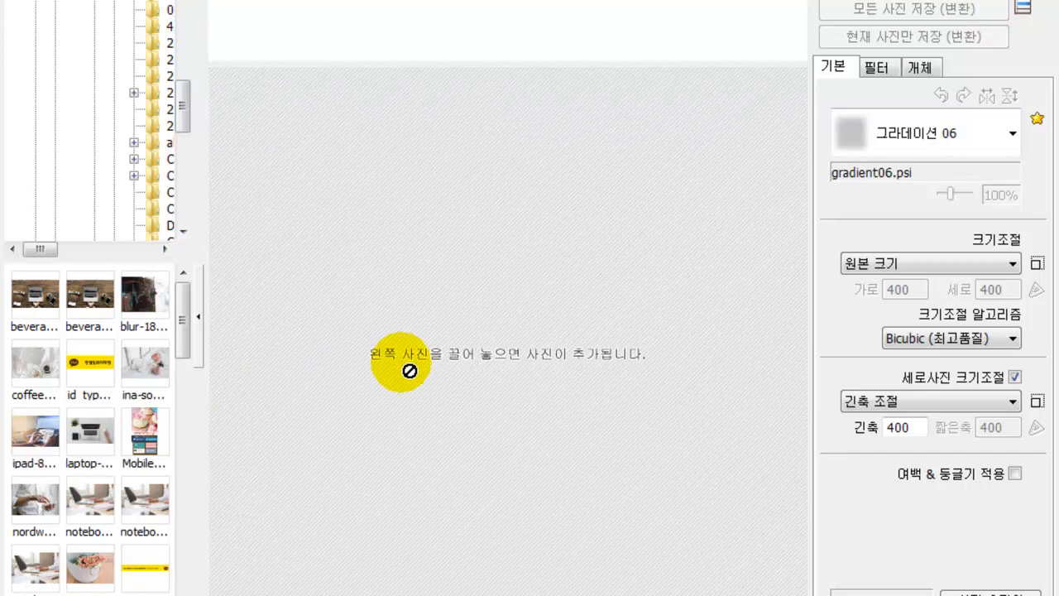
- Add the blurred desk, ina-soulis-227094-unsplash.jpg, coffee-1284041_1920.jpg, ipad and laptop photos to the batch
{"action": "left_click", "coordinate": [31, 290]}
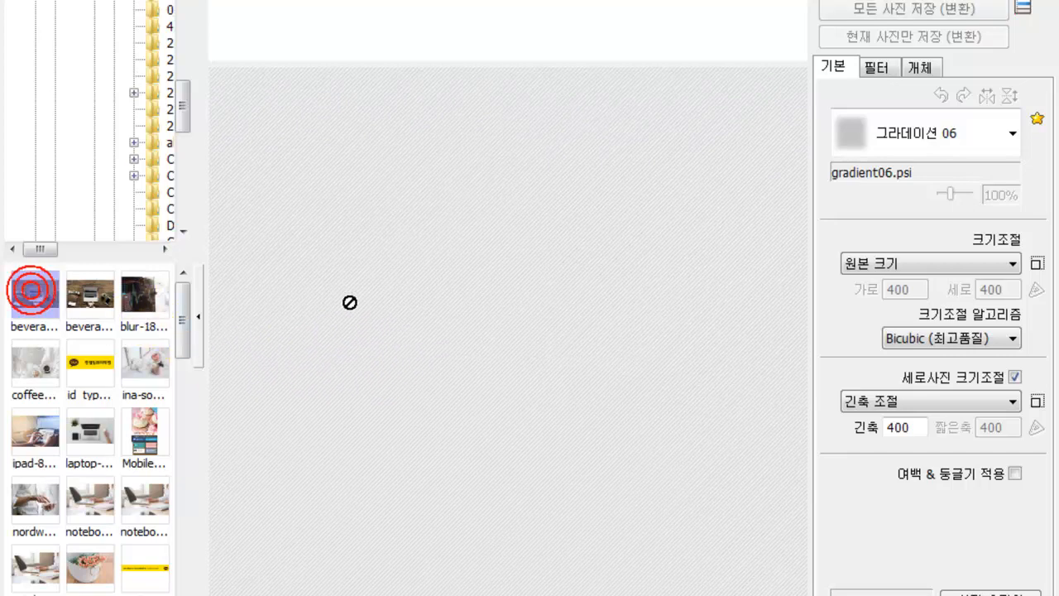
{"action": "left_click", "coordinate": [143, 298]}
{"action": "left_click_drag", "start_coordinate": [142, 303], "coordinate": [364, 290]}
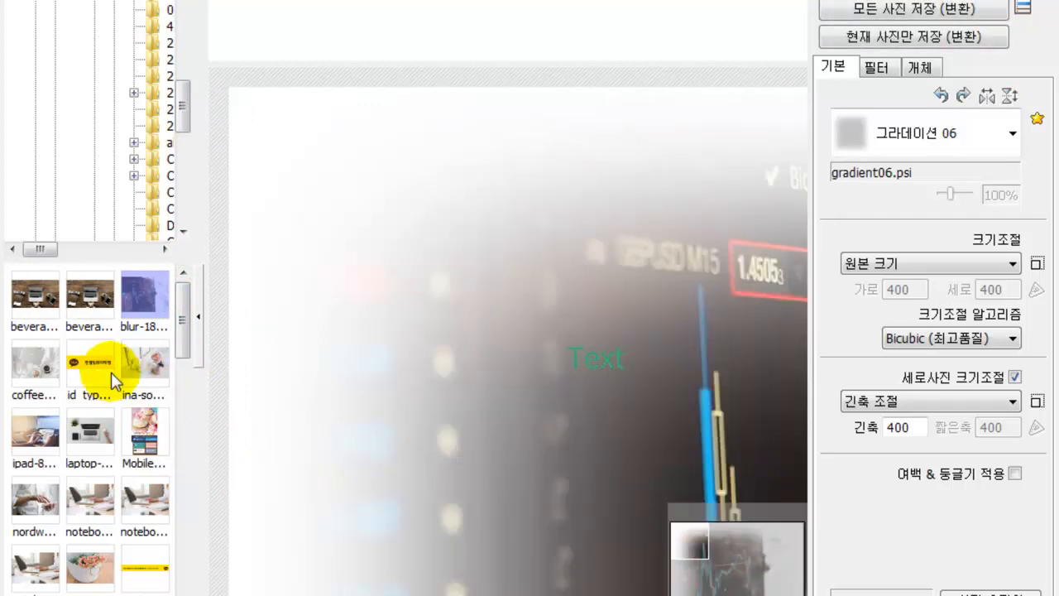
{"action": "left_click_drag", "start_coordinate": [143, 353], "coordinate": [340, 334]}
{"action": "left_click_drag", "start_coordinate": [24, 377], "coordinate": [292, 372]}
{"action": "left_click_drag", "start_coordinate": [37, 439], "coordinate": [376, 424]}
{"action": "left_click_drag", "start_coordinate": [91, 433], "coordinate": [201, 419]}
{"action": "left_click_drag", "start_coordinate": [340, 400], "coordinate": [340, 399]}
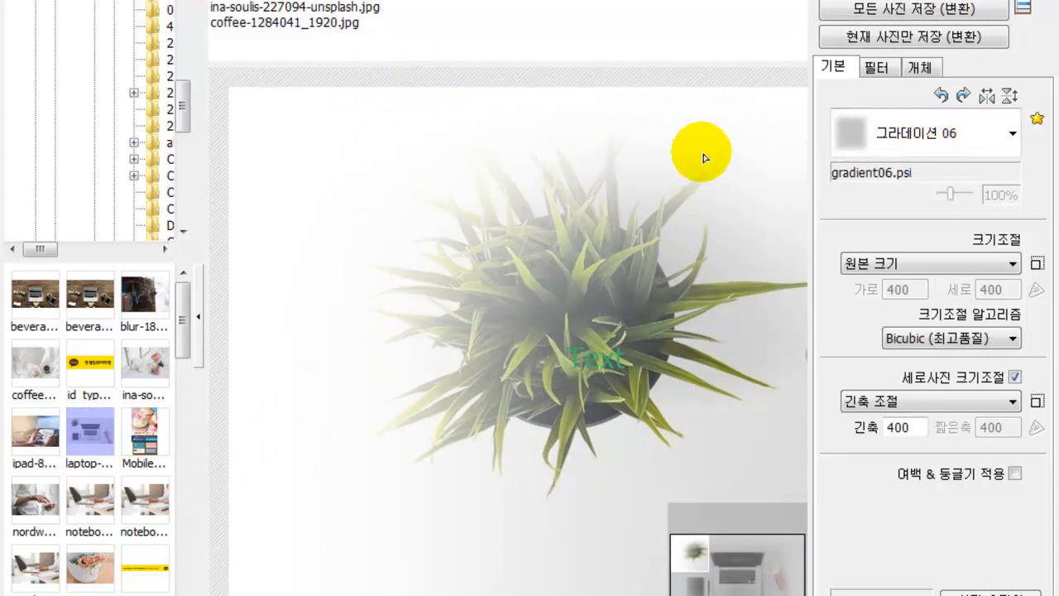
- Set the batch frame to 액자없음 to remove the gradient frame
{"action": "left_click", "coordinate": [934, 137]}
{"action": "scroll", "coordinate": [910, 187], "scroll_direction": "up", "scroll_amount": 4}
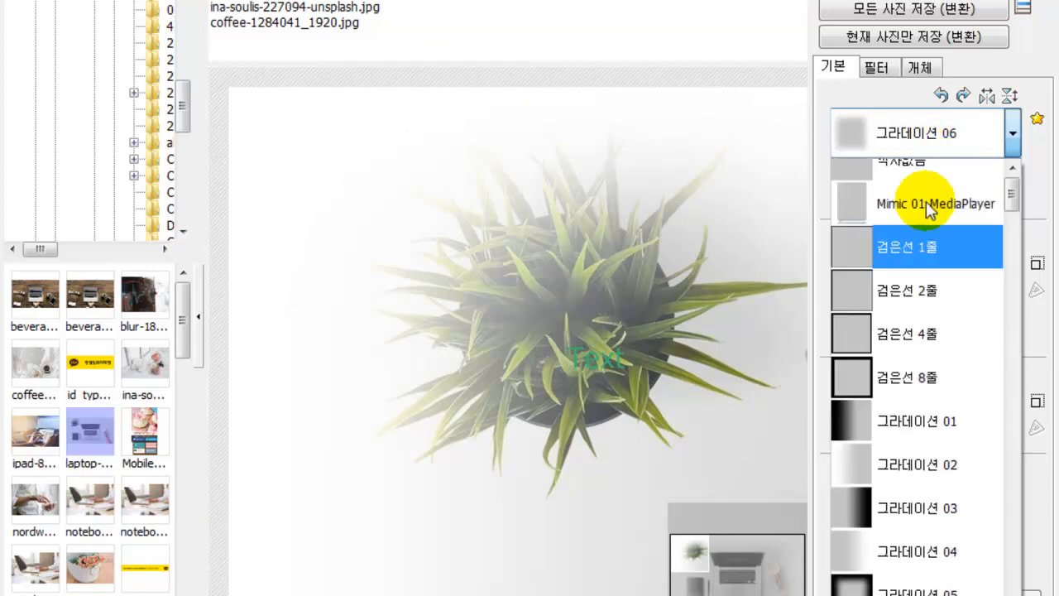
{"action": "left_click", "coordinate": [903, 185]}
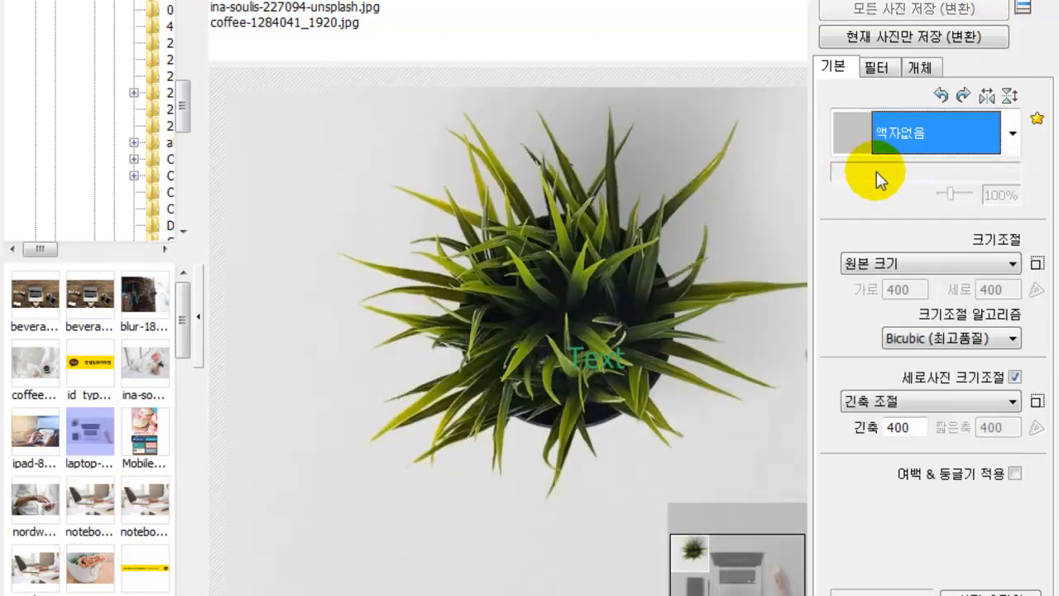
- Resize the batch photos by width (가로 조절) to 600 pixels
{"action": "left_click", "coordinate": [964, 262]}
{"action": "left_click", "coordinate": [910, 265]}
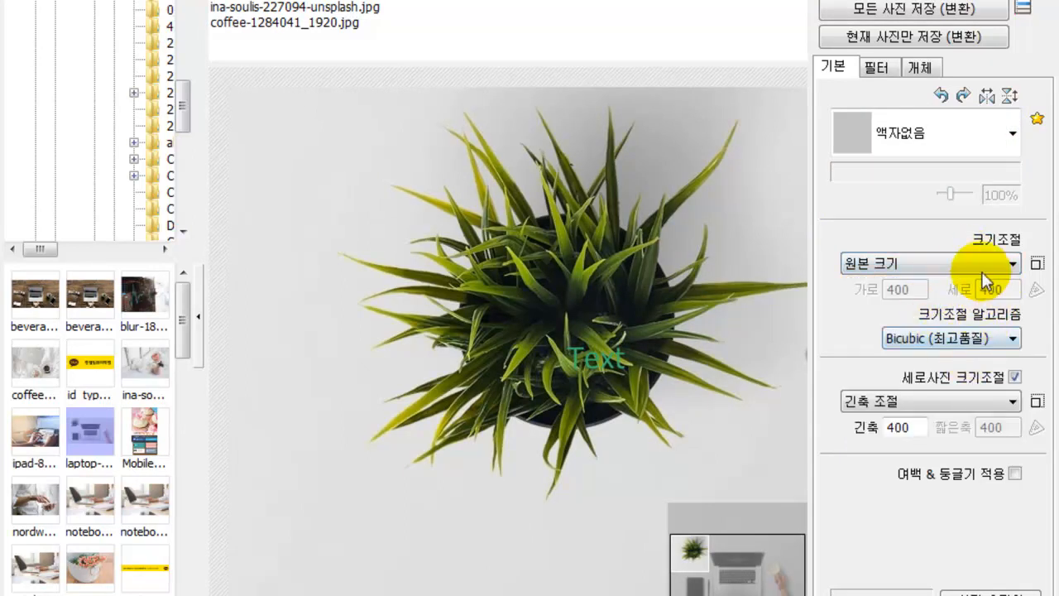
{"action": "left_click", "coordinate": [927, 265]}
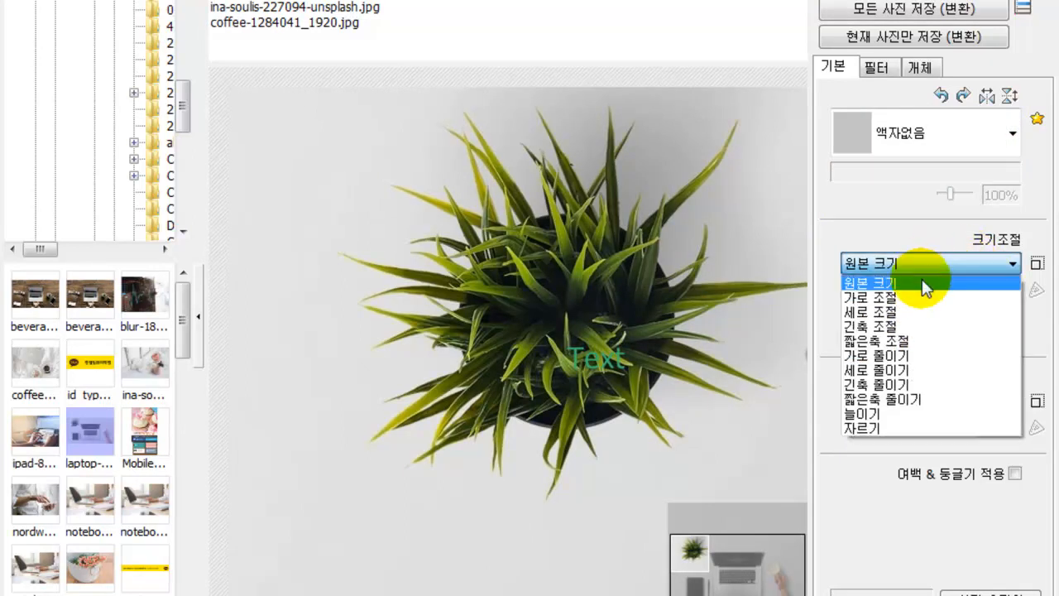
{"action": "left_click", "coordinate": [922, 296]}
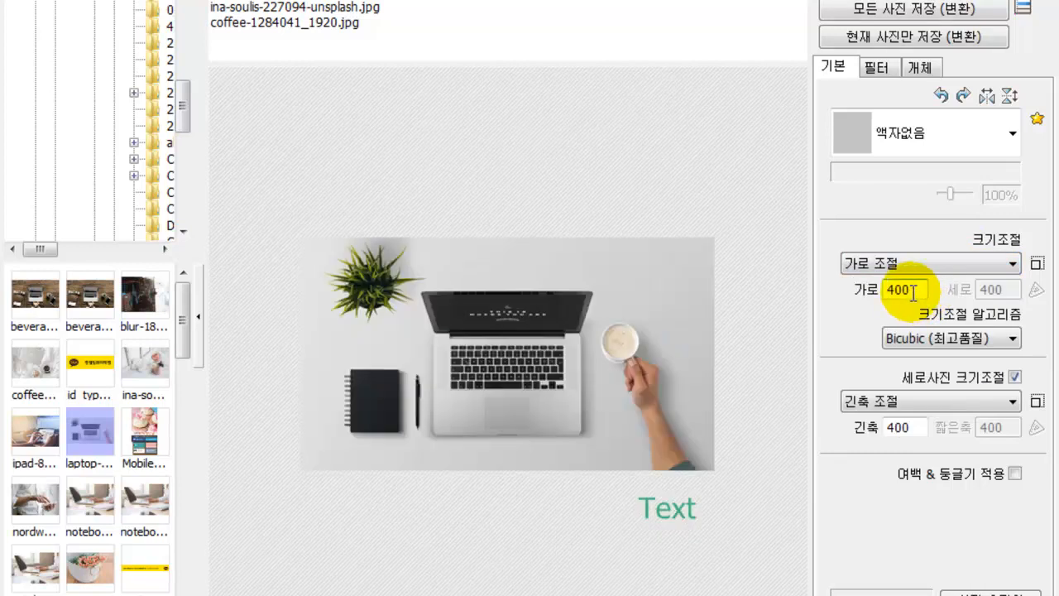
{"action": "left_click_drag", "start_coordinate": [913, 292], "coordinate": [891, 294]}
{"action": "type", "text": "60"}
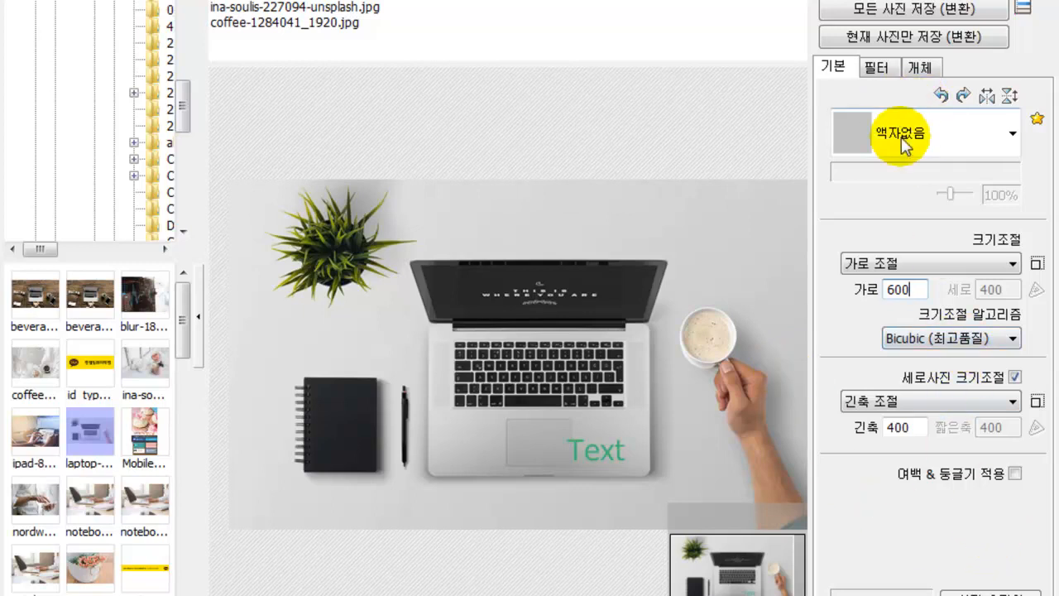
- Toggle the rounded 여백 & 둥글기 margin on and back off
{"action": "left_click", "coordinate": [1014, 474]}
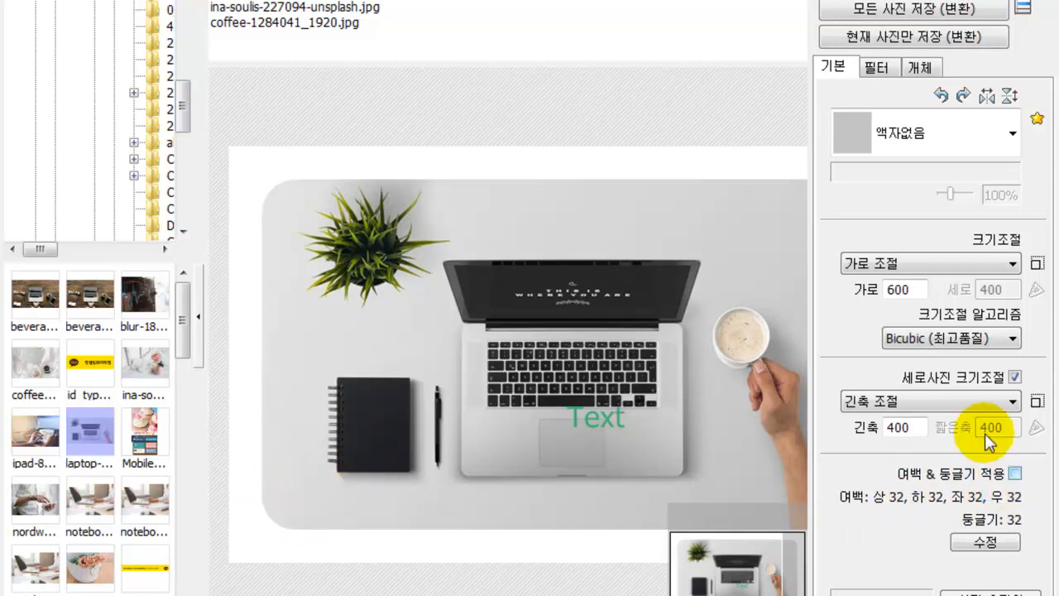
{"action": "left_click", "coordinate": [1015, 473]}
{"action": "left_click", "coordinate": [877, 68]}
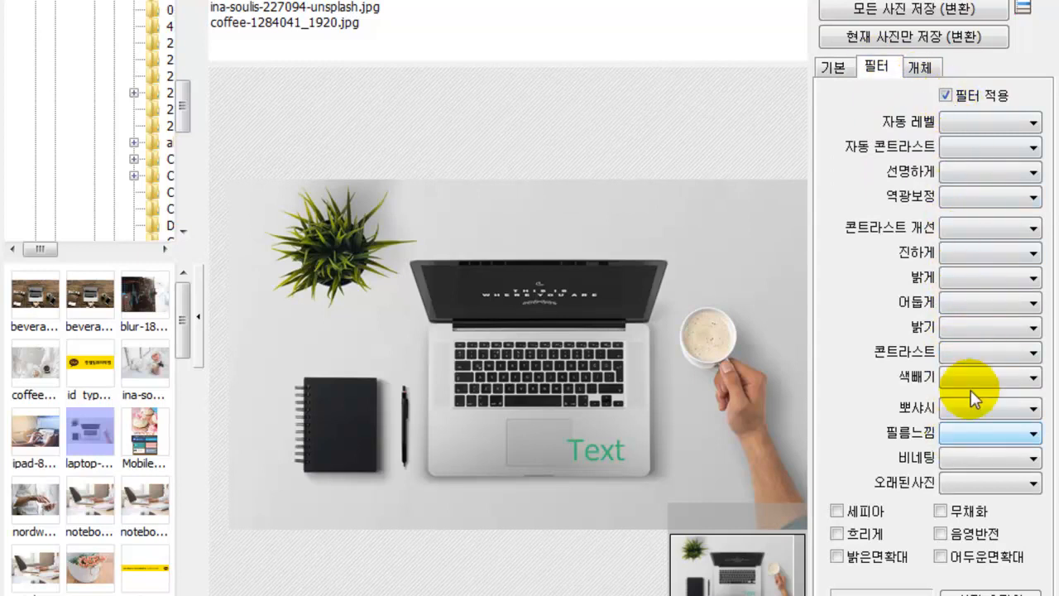
- Reposition the Text overlay on the batch photos while previewing the stock-chart photo
{"action": "left_click", "coordinate": [921, 68]}
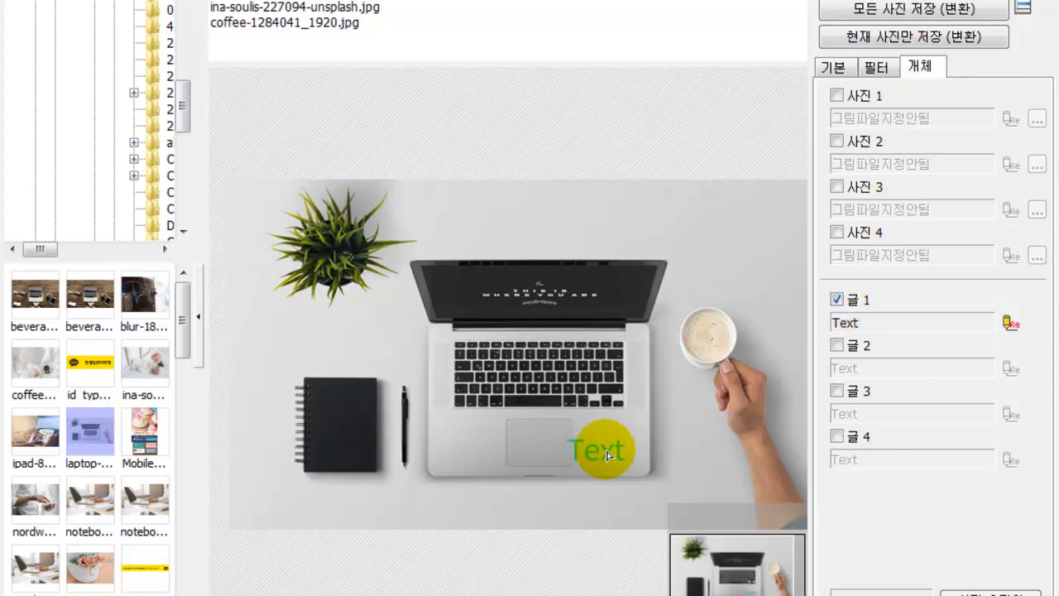
{"action": "left_click_drag", "start_coordinate": [606, 456], "coordinate": [686, 275]}
{"action": "left_click", "coordinate": [327, 6]}
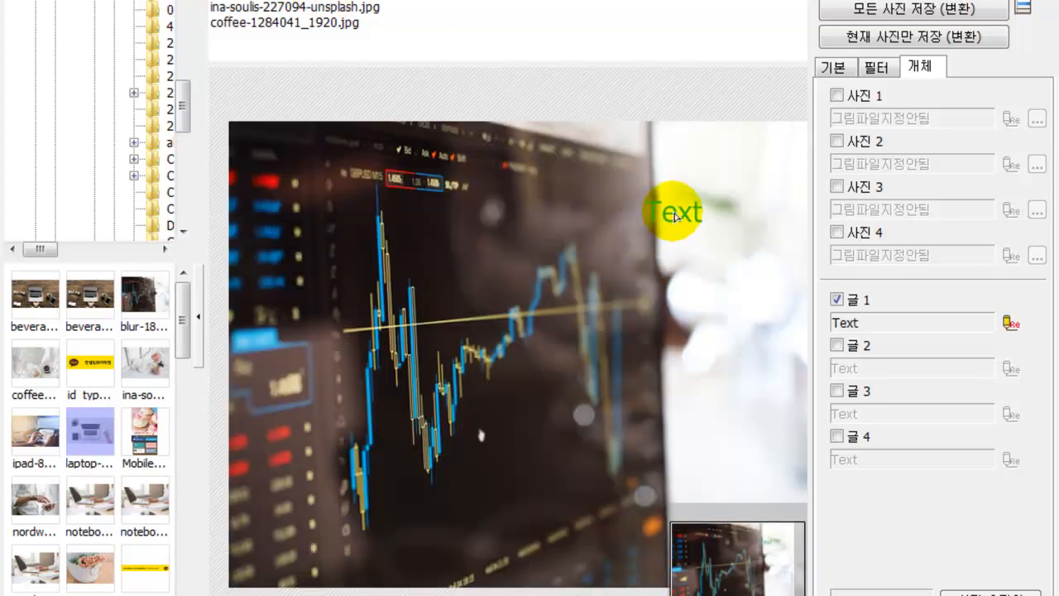
{"action": "left_click_drag", "start_coordinate": [670, 207], "coordinate": [749, 324]}
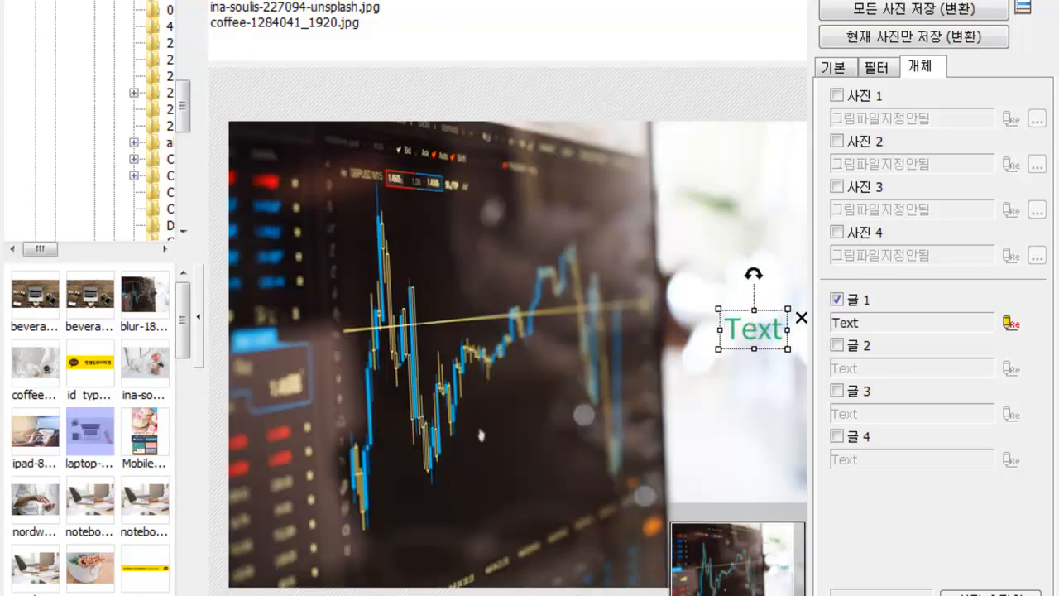
- Remove the Text overlay from the photos and switch to the page collage editor
{"action": "left_click", "coordinate": [240, 23]}
{"action": "left_click", "coordinate": [836, 300]}
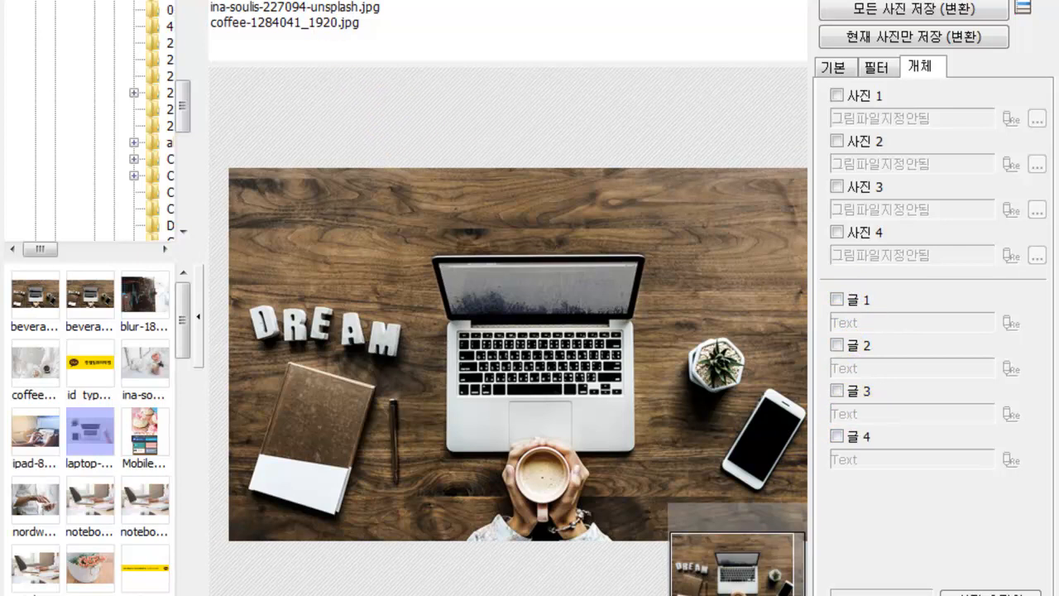
{"action": "left_click", "coordinate": [823, 71]}
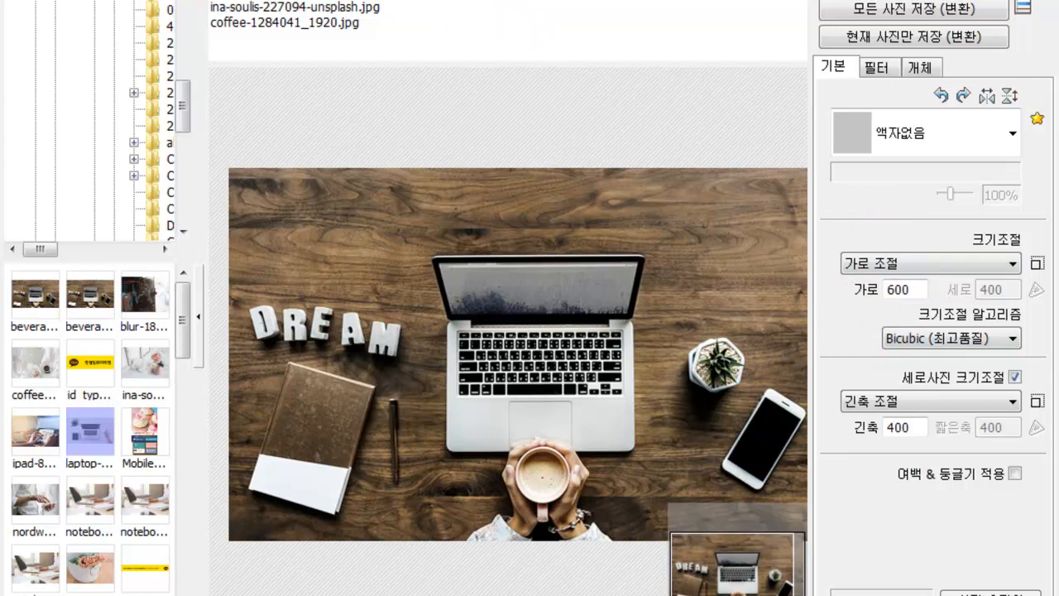
{"action": "left_click", "coordinate": [281, 2]}
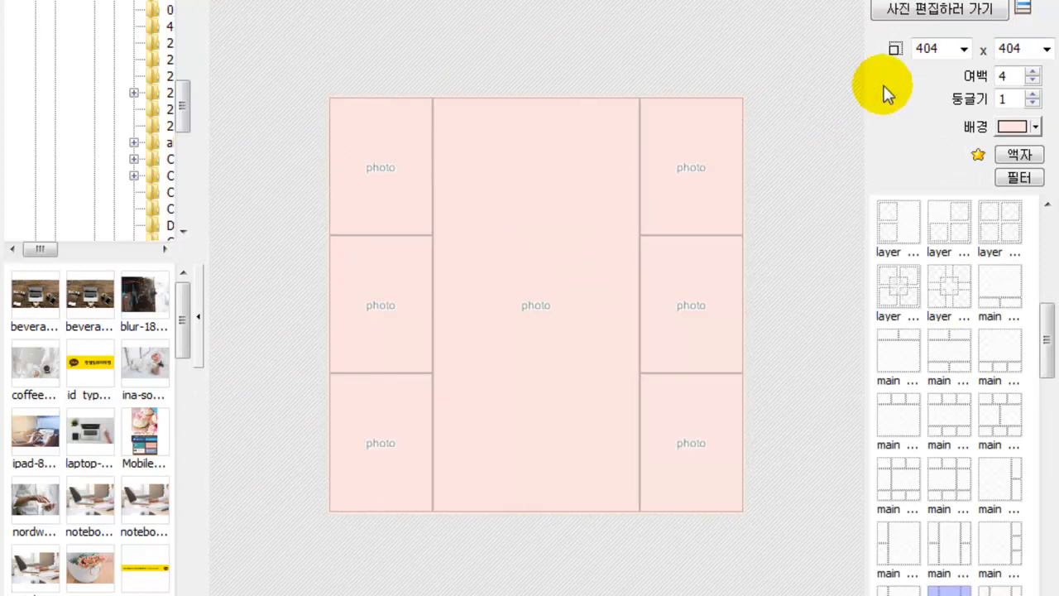
- Set the collage page to 966 x 300 with a white background
{"action": "double_click", "coordinate": [943, 45]}
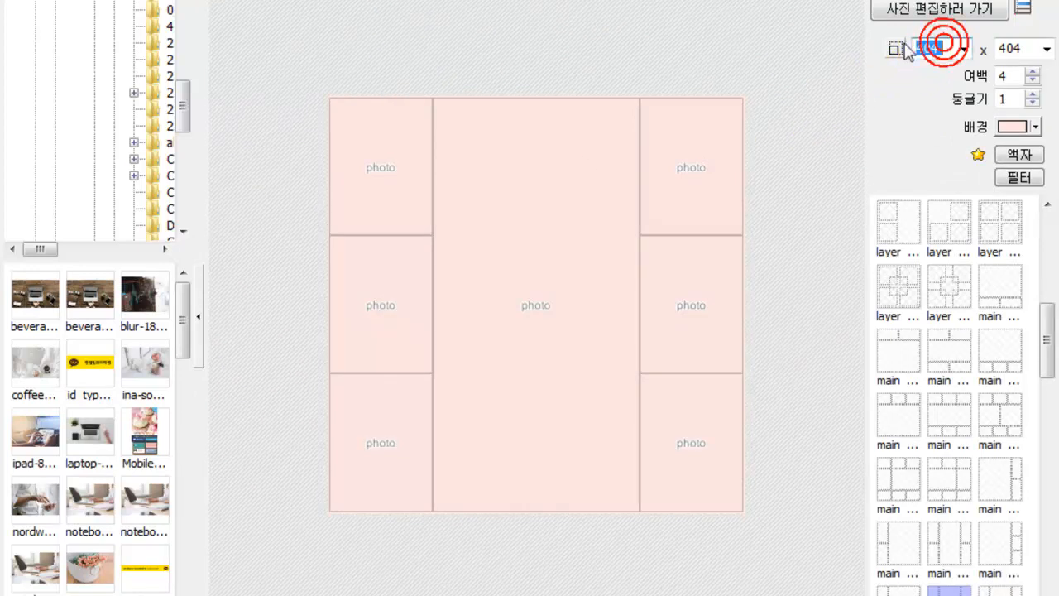
{"action": "type", "text": "966"}
{"action": "double_click", "coordinate": [1026, 48]}
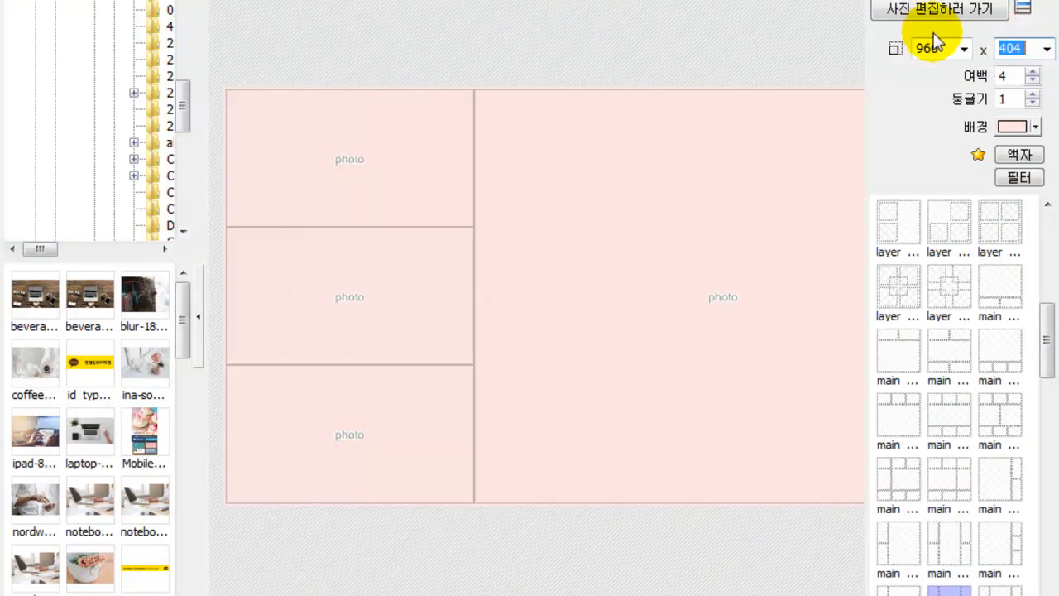
{"action": "type", "text": "300"}
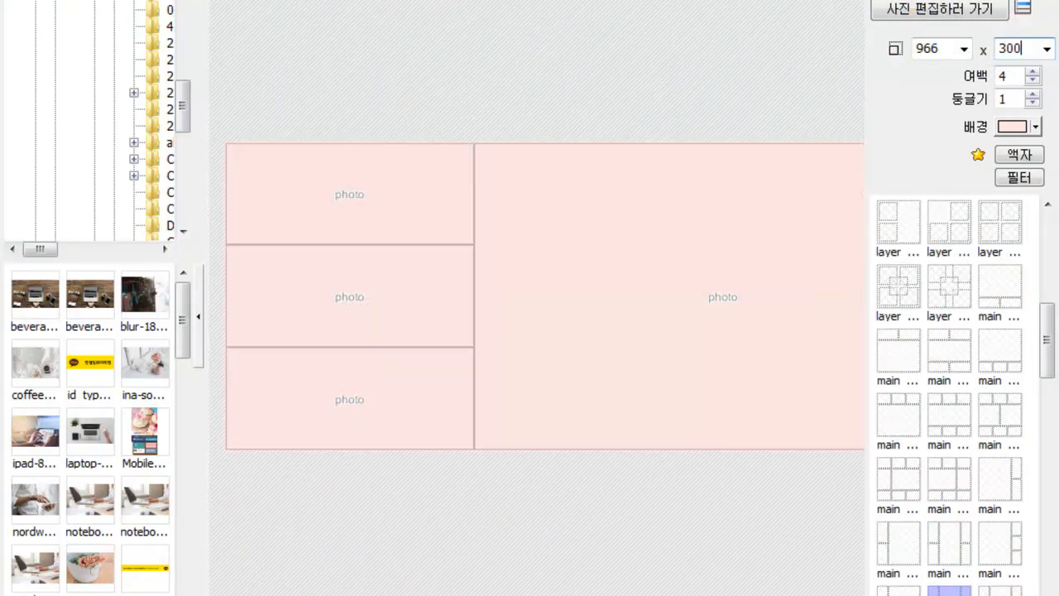
{"action": "key", "text": "Return"}
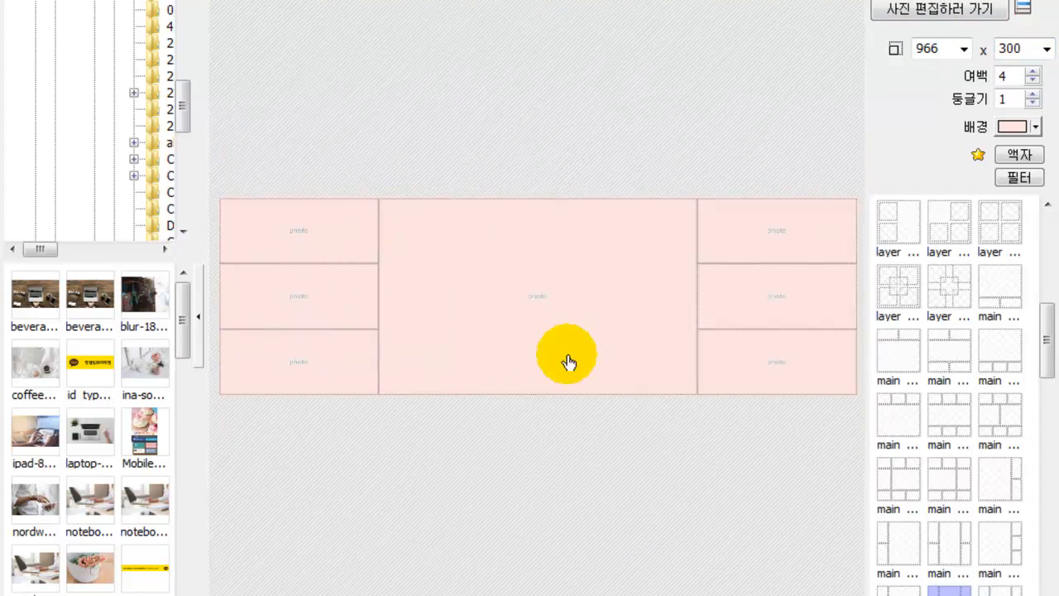
{"action": "left_click", "coordinate": [1017, 126]}
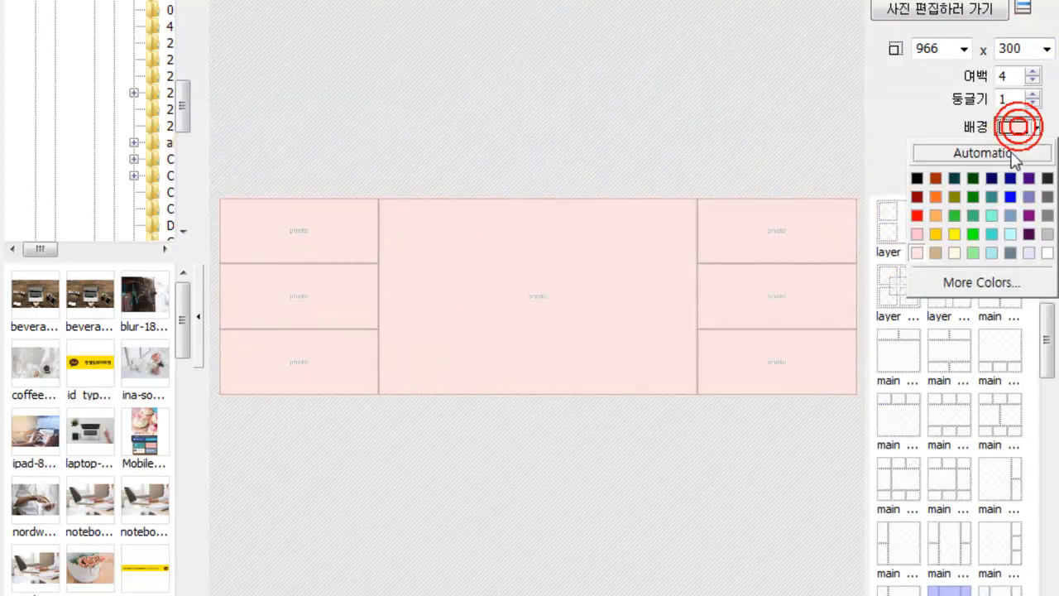
{"action": "left_click", "coordinate": [1048, 253]}
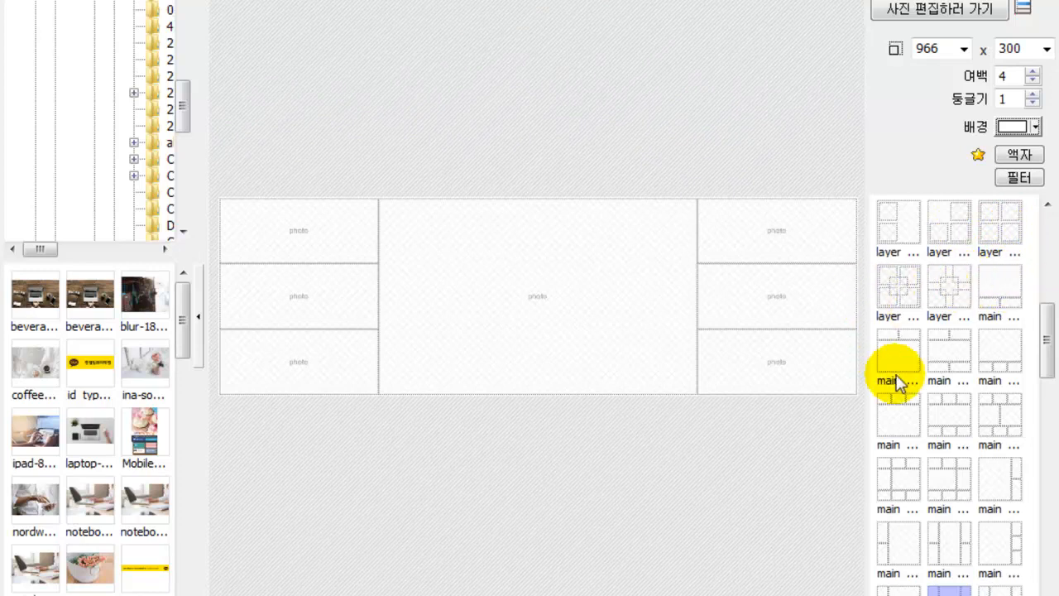
- Choose the one-over-three template and fit the DREAM laptop photo in the top slot
{"action": "left_click", "coordinate": [1003, 354]}
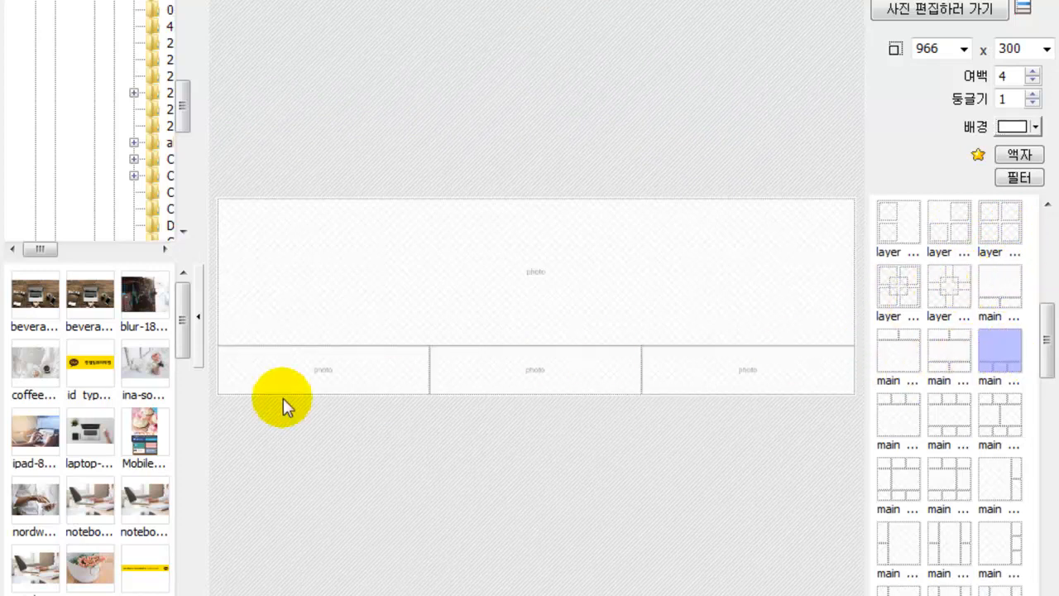
{"action": "left_click_drag", "start_coordinate": [28, 289], "coordinate": [314, 282]}
{"action": "left_click_drag", "start_coordinate": [495, 289], "coordinate": [495, 303]}
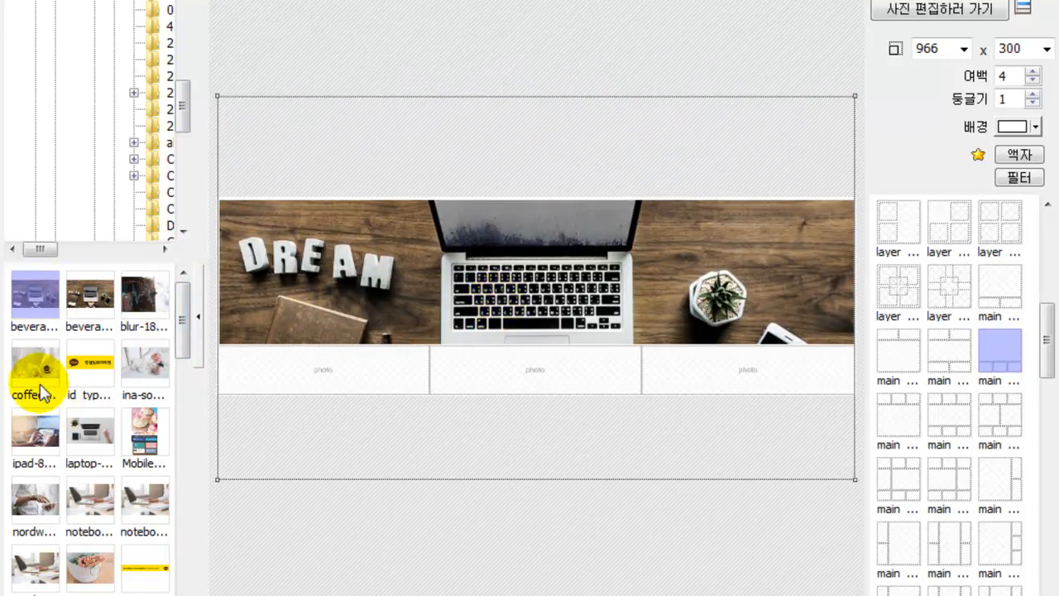
{"action": "left_click_drag", "start_coordinate": [37, 373], "coordinate": [303, 418]}
- Fill the lower slots with the coffee cup, white flower and laptop-and-hands photos
{"action": "left_click_drag", "start_coordinate": [33, 366], "coordinate": [307, 371]}
{"action": "left_click_drag", "start_coordinate": [144, 364], "coordinate": [229, 349]}
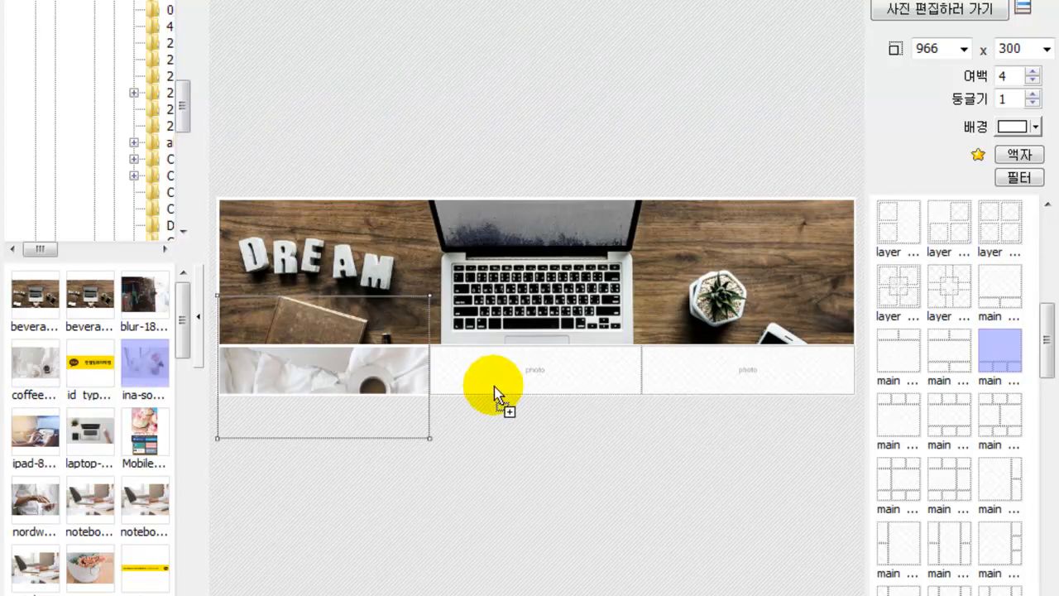
{"action": "left_click_drag", "start_coordinate": [485, 384], "coordinate": [403, 405]}
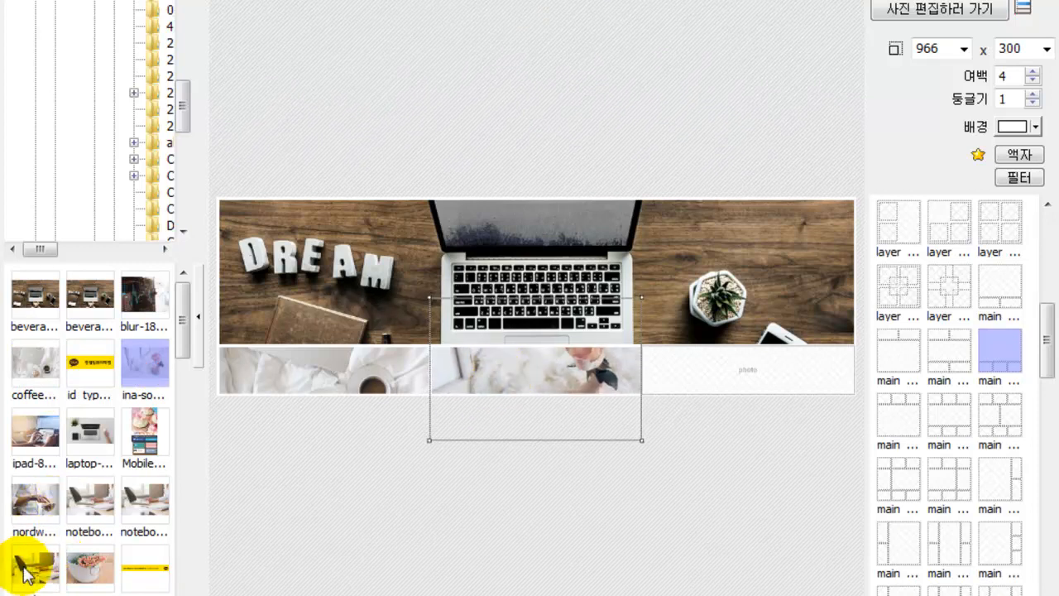
{"action": "left_click_drag", "start_coordinate": [28, 562], "coordinate": [546, 463]}
{"action": "left_click_drag", "start_coordinate": [679, 397], "coordinate": [325, 458]}
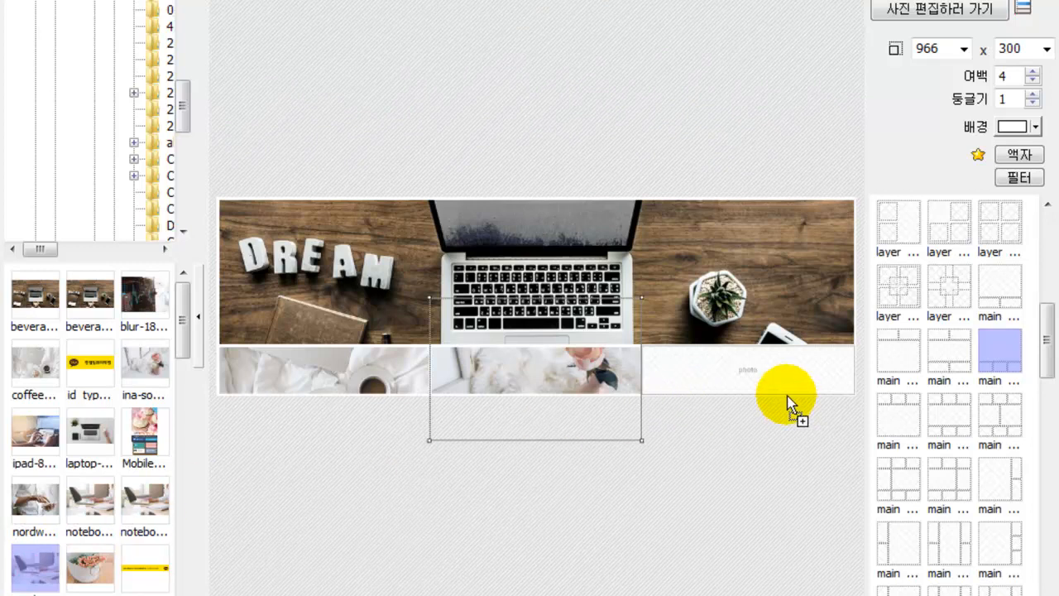
{"action": "left_click_drag", "start_coordinate": [790, 403], "coordinate": [779, 375]}
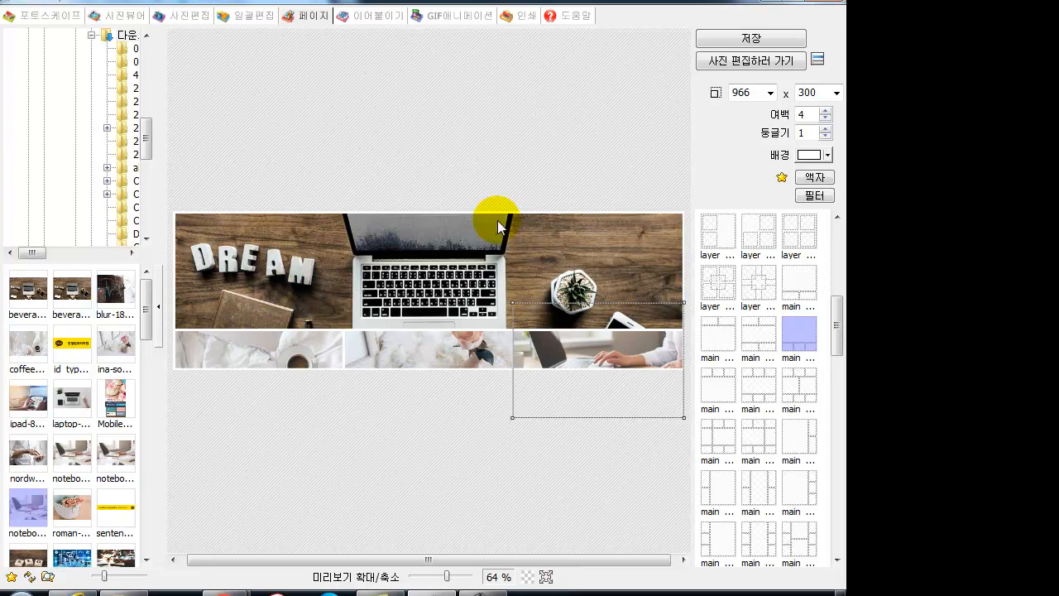
- Send the 966 x 300 banner to the photo editor, discarding the previous photo's changes
{"action": "left_click", "coordinate": [714, 62]}
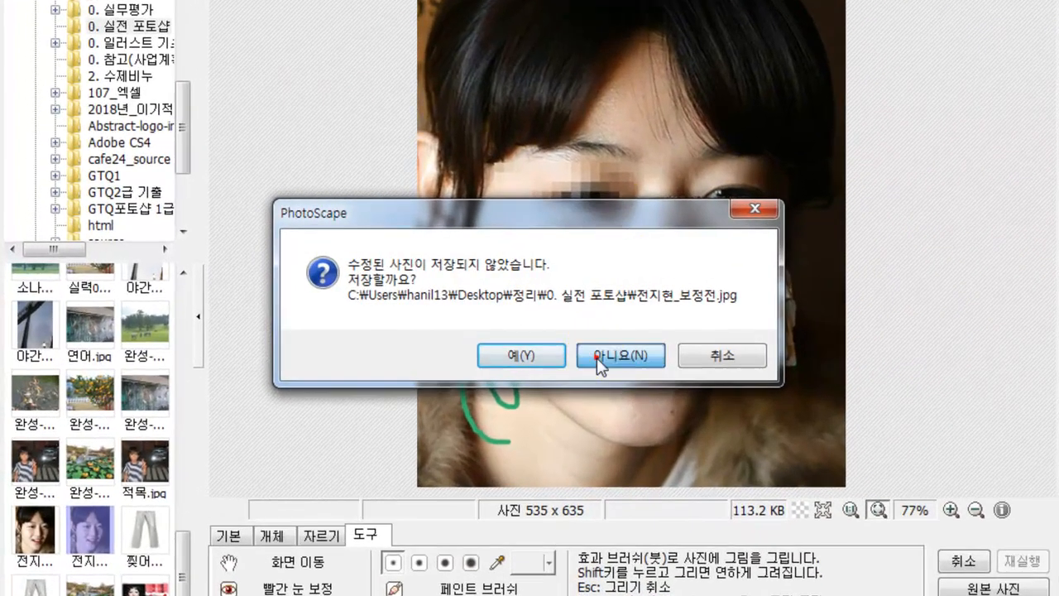
{"action": "left_click", "coordinate": [496, 337]}
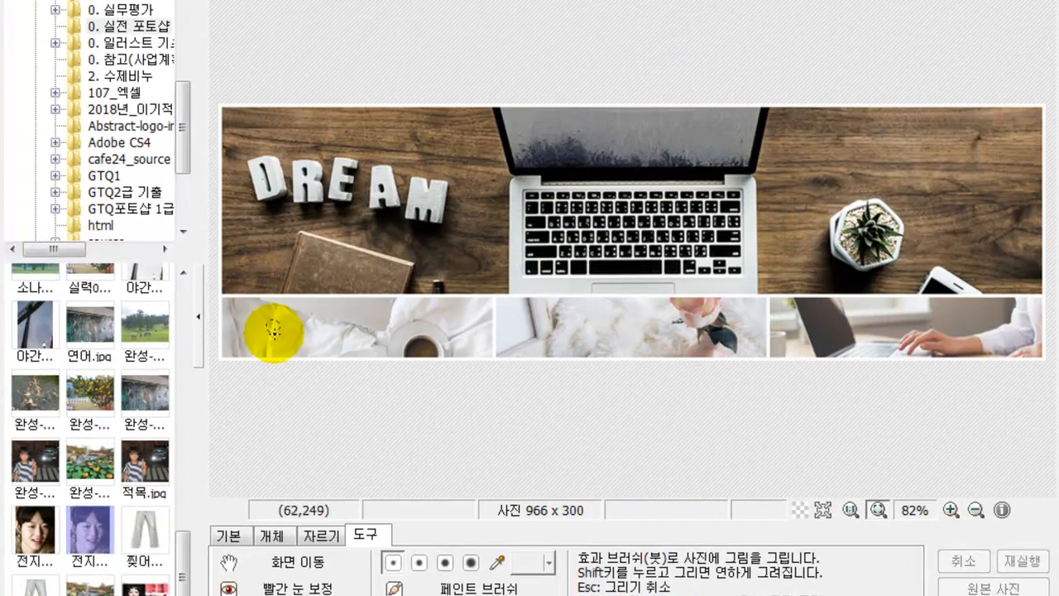
{"action": "left_click", "coordinate": [235, 539]}
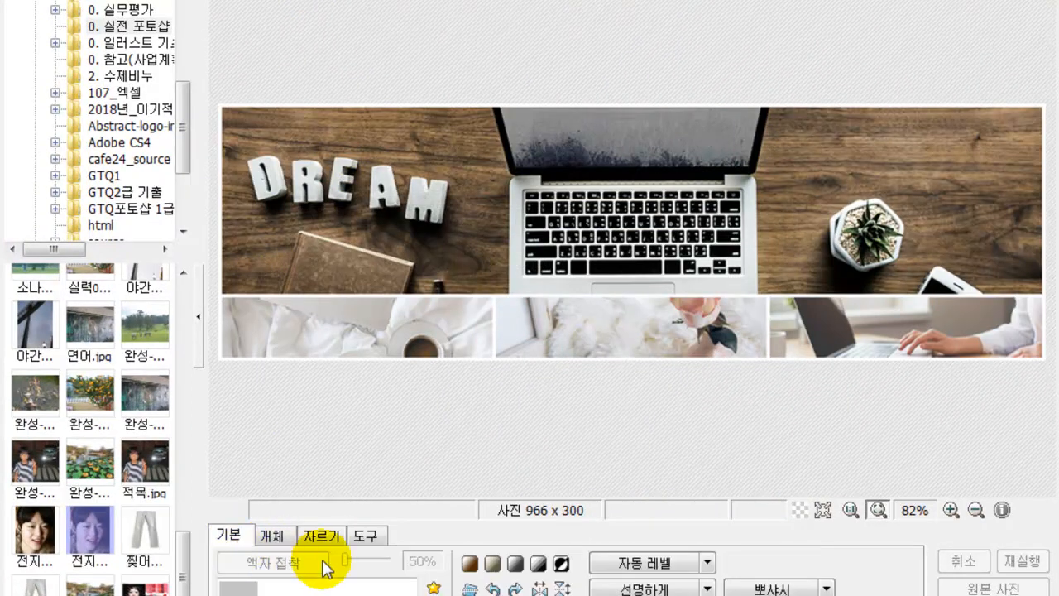
{"action": "left_click", "coordinate": [276, 536]}
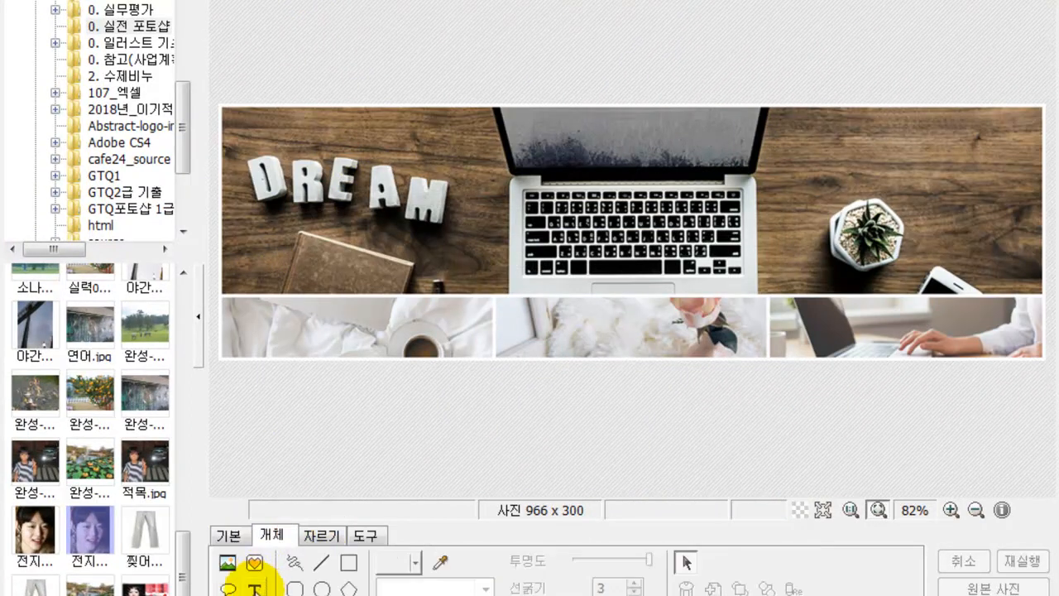
- Add the red outlined title 'SNS 소셜 마케팅 실무' and enlarge it across the top photo
{"action": "left_click", "coordinate": [254, 586]}
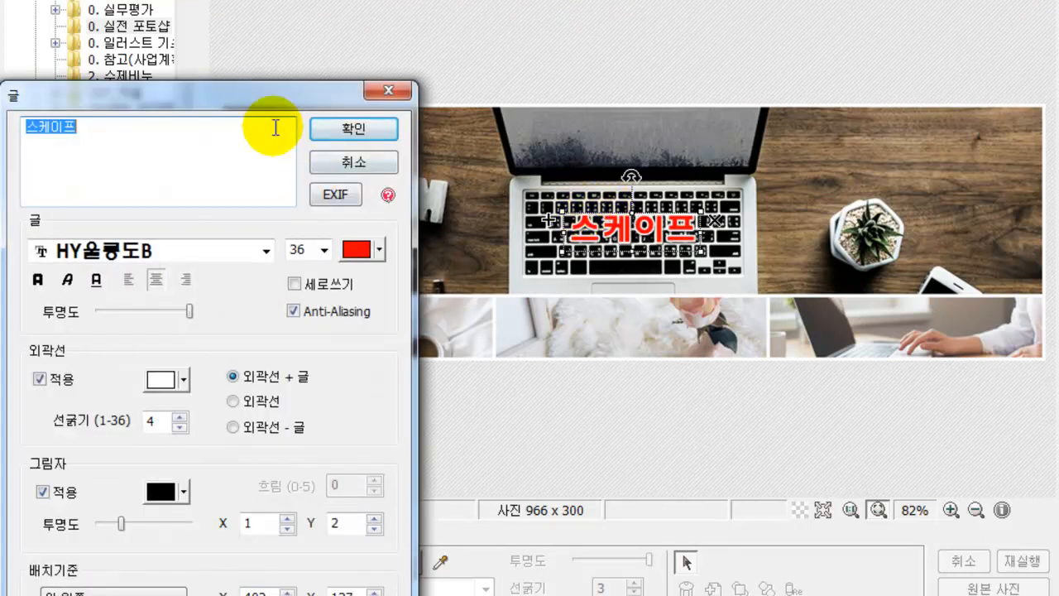
{"action": "type", "text": "S"}
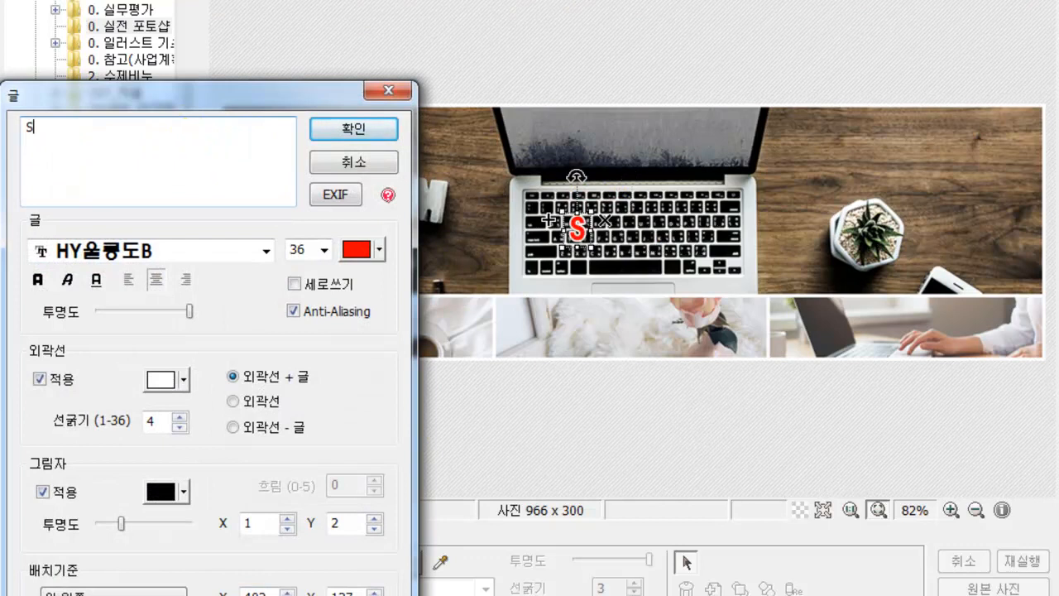
{"action": "type", "text": "NS 소셜 마케팅"}
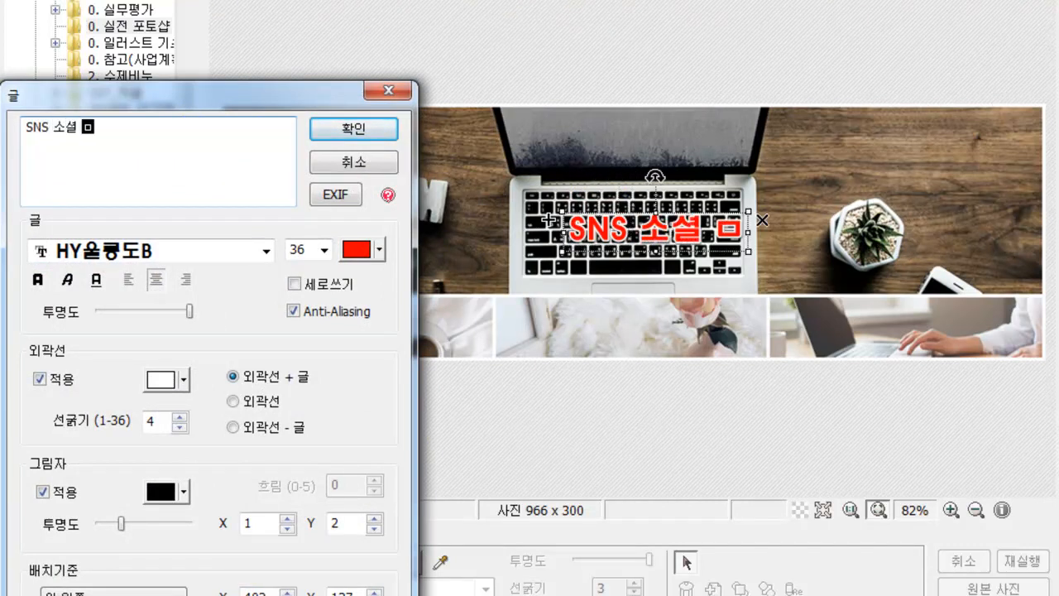
{"action": "key", "text": "BackSpace"}
{"action": "key", "text": "BackSpace"}
{"action": "key", "text": "BackSpace"}
{"action": "key", "text": "BackSpace"}
{"action": "type", "text": "매"}
{"action": "type", "text": "케티"}
{"action": "type", "text": " 실무"}
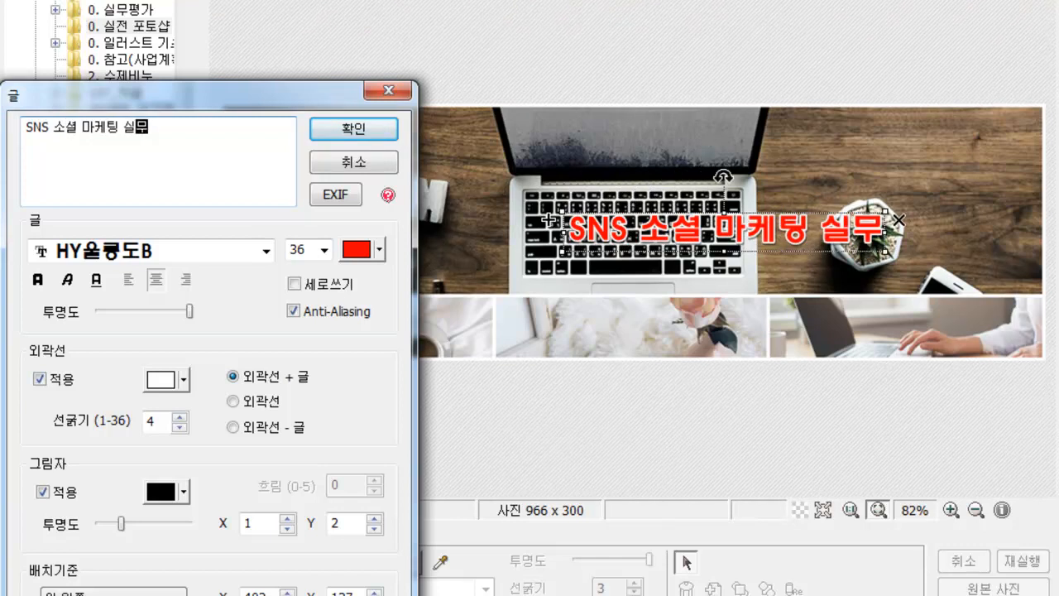
{"action": "left_click", "coordinate": [220, 124]}
{"action": "left_click", "coordinate": [346, 130]}
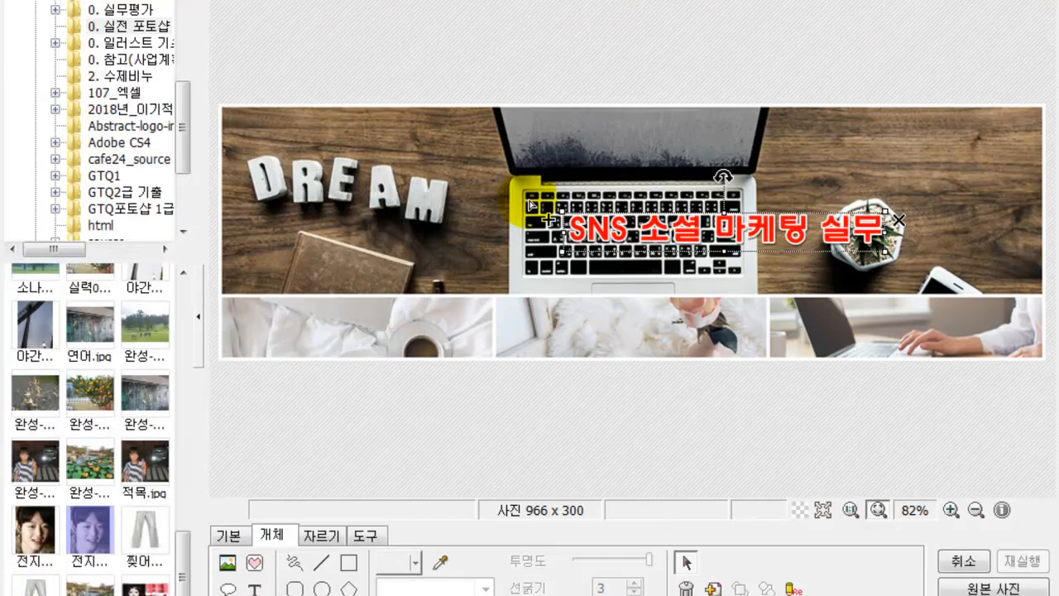
{"action": "left_click_drag", "start_coordinate": [563, 212], "coordinate": [323, 183]}
{"action": "left_click_drag", "start_coordinate": [511, 197], "coordinate": [534, 205]}
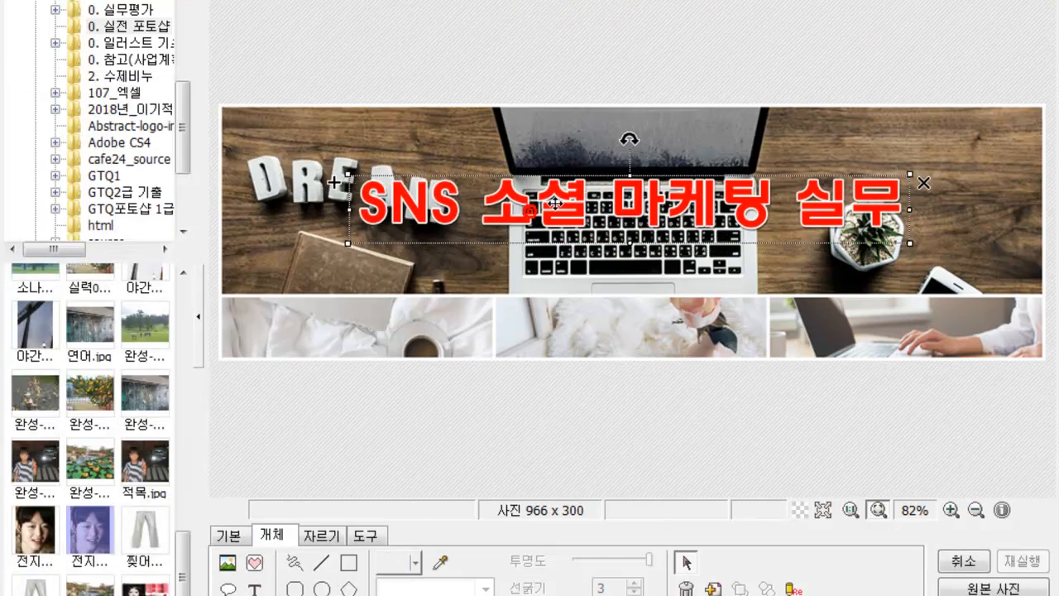
{"action": "left_click", "coordinate": [413, 344]}
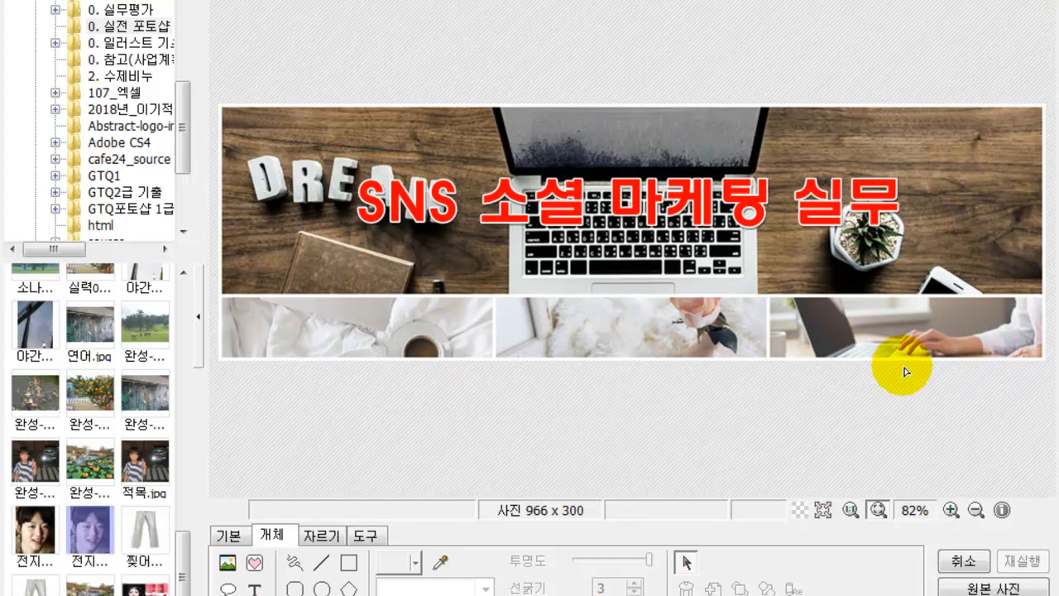
- Add a 'SNS마케팅' text label on the lower-left photo
{"action": "left_click", "coordinate": [255, 587]}
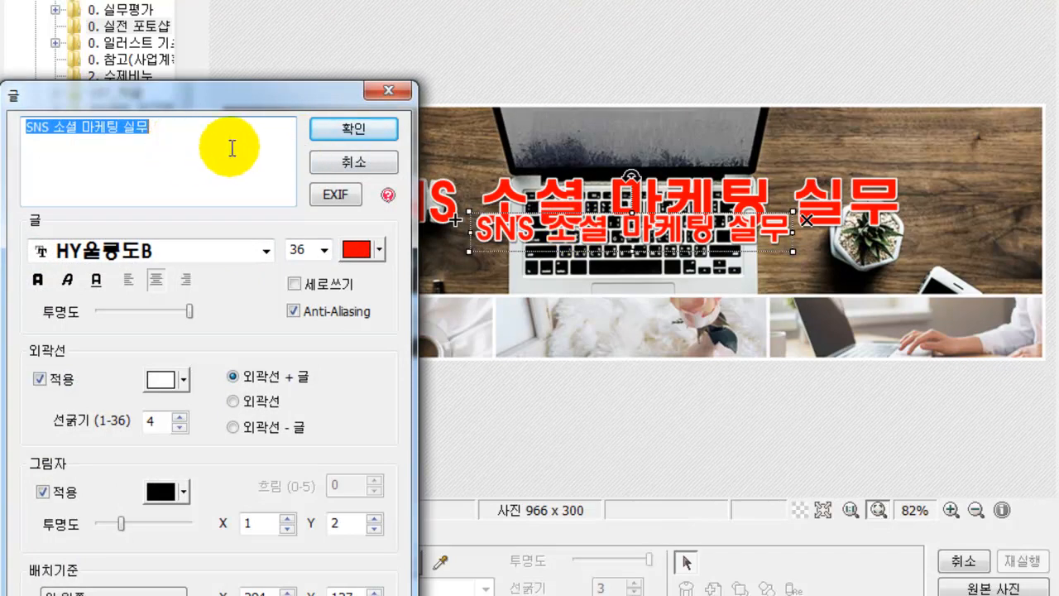
{"action": "key", "text": "Delete"}
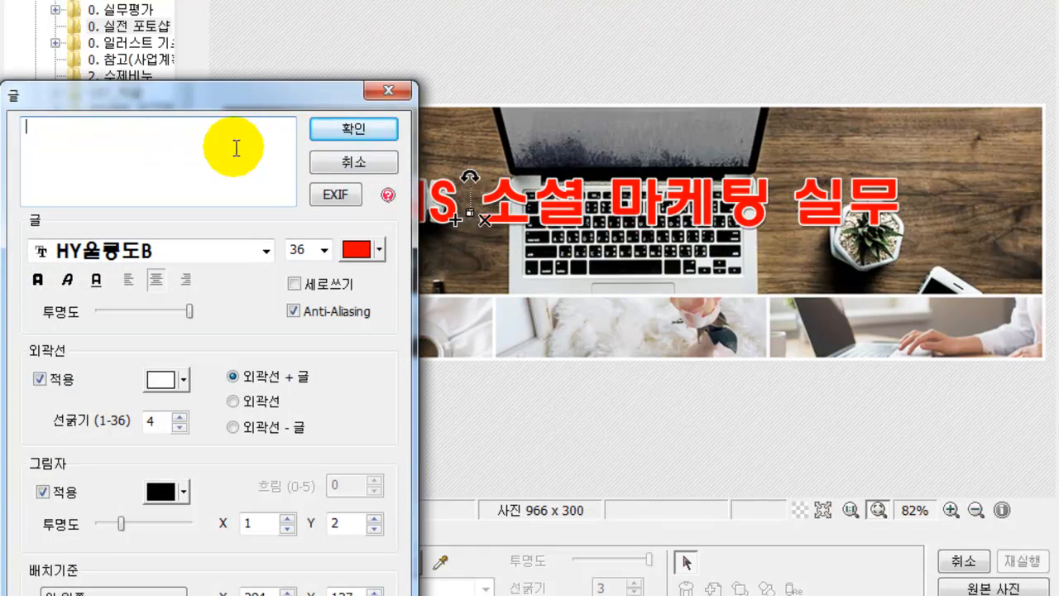
{"action": "type", "text": "SNS"}
{"action": "key", "text": "BackSpace"}
{"action": "type", "text": "마케팅"}
{"action": "left_click", "coordinate": [354, 129]}
{"action": "left_click_drag", "start_coordinate": [510, 233], "coordinate": [617, 321]}
- Duplicate the label onto the middle photo and change it to '페이스북마케팅'
{"action": "left_click", "coordinate": [256, 317]}
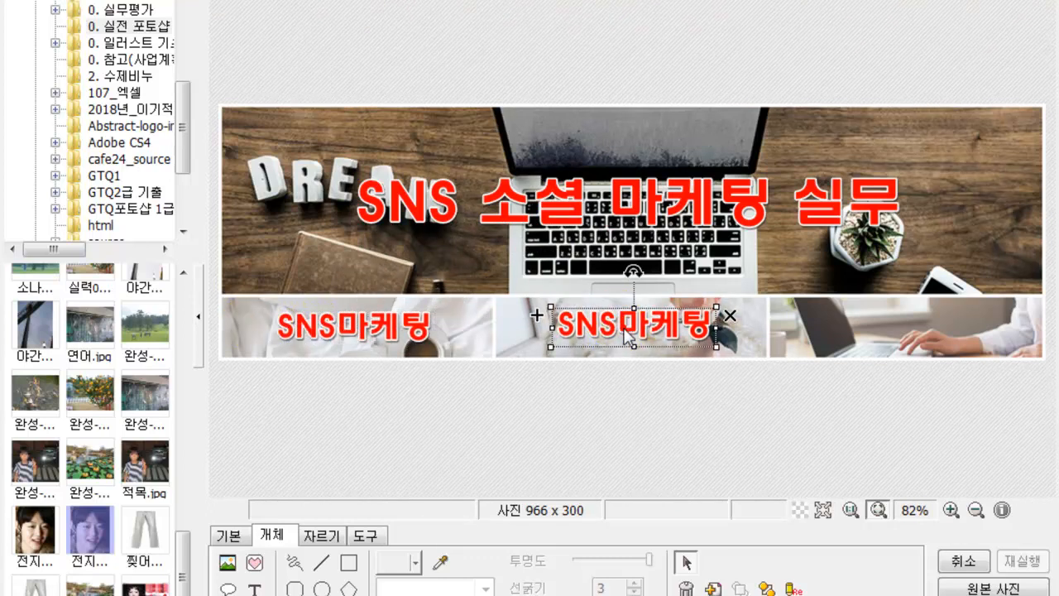
{"action": "double_click", "coordinate": [624, 327]}
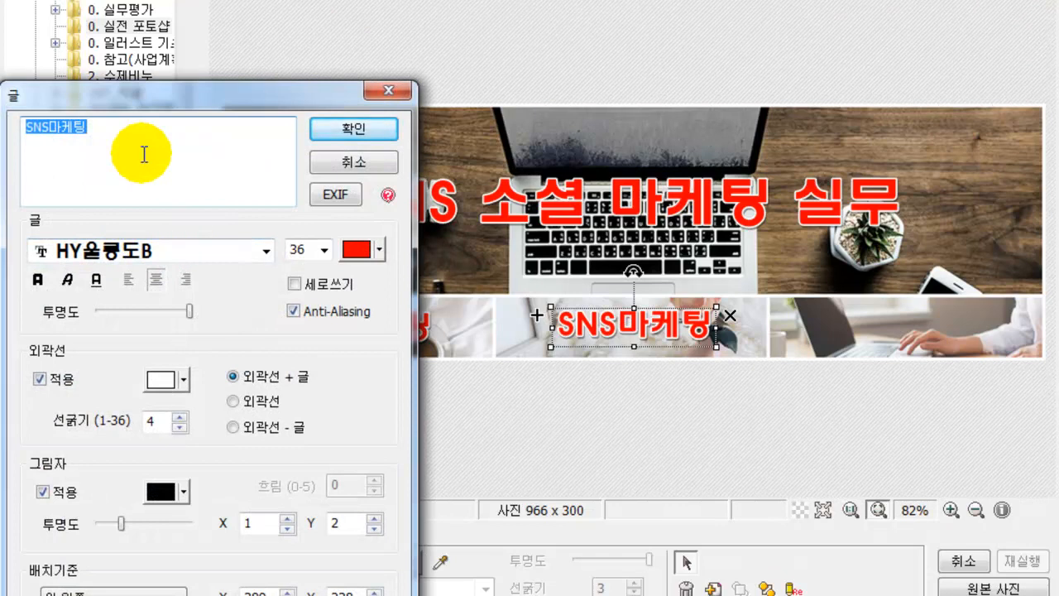
{"action": "type", "text": "페이스북 마케팅"}
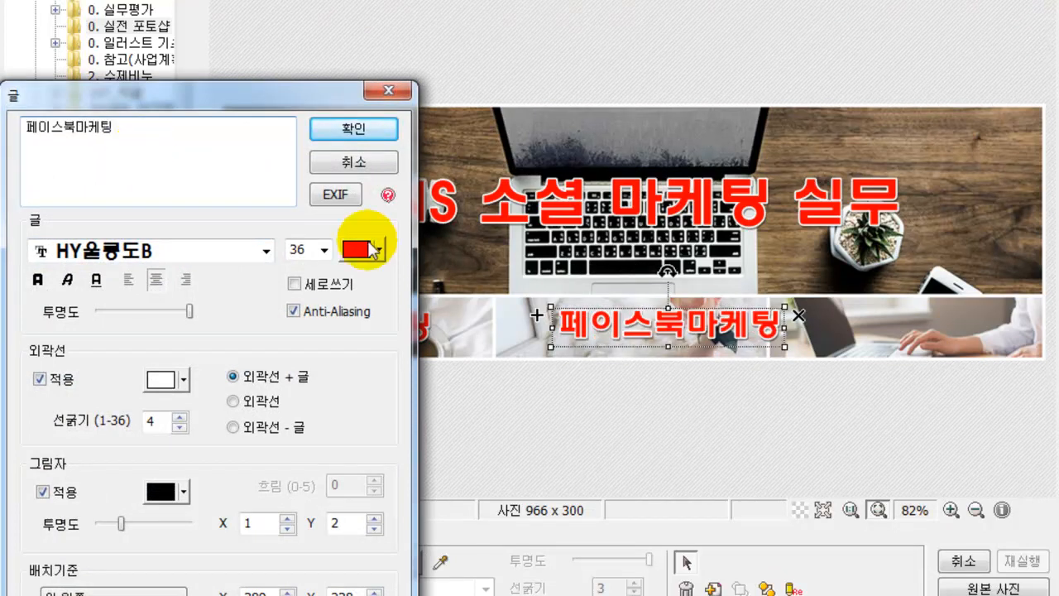
{"action": "left_click", "coordinate": [354, 129]}
{"action": "left_click_drag", "start_coordinate": [576, 318], "coordinate": [544, 320]}
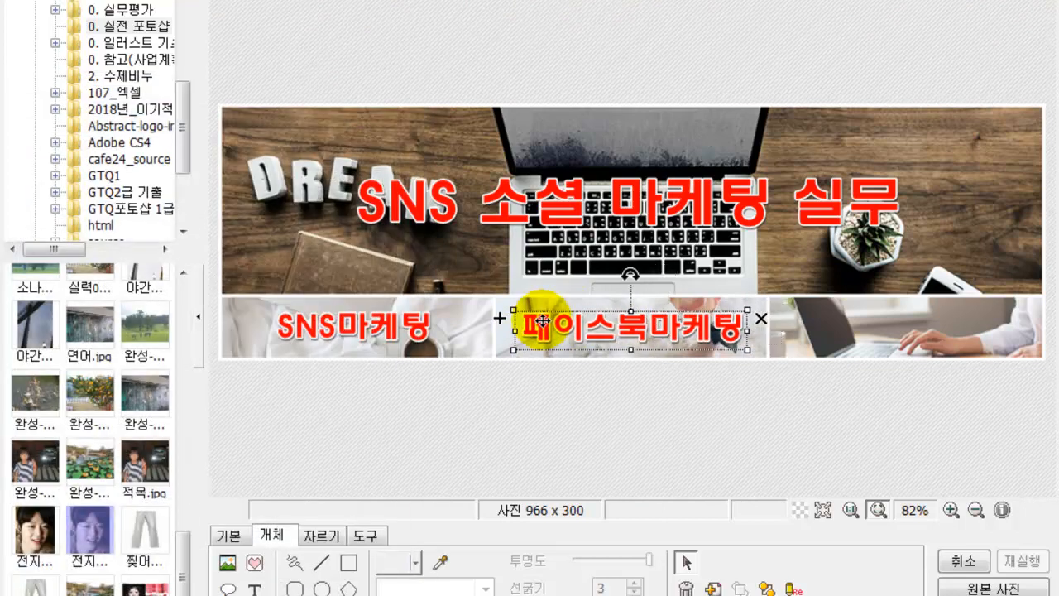
{"action": "left_click", "coordinate": [620, 424]}
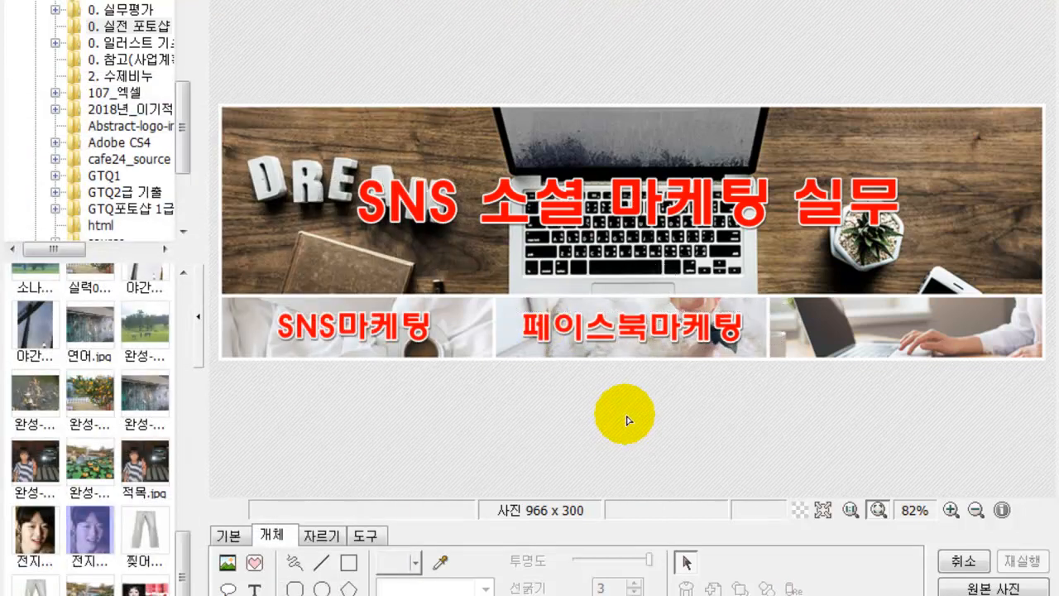
- Copy the label onto the right photo as black '유튜브마케팅', nudged slightly right
{"action": "left_click", "coordinate": [534, 319]}
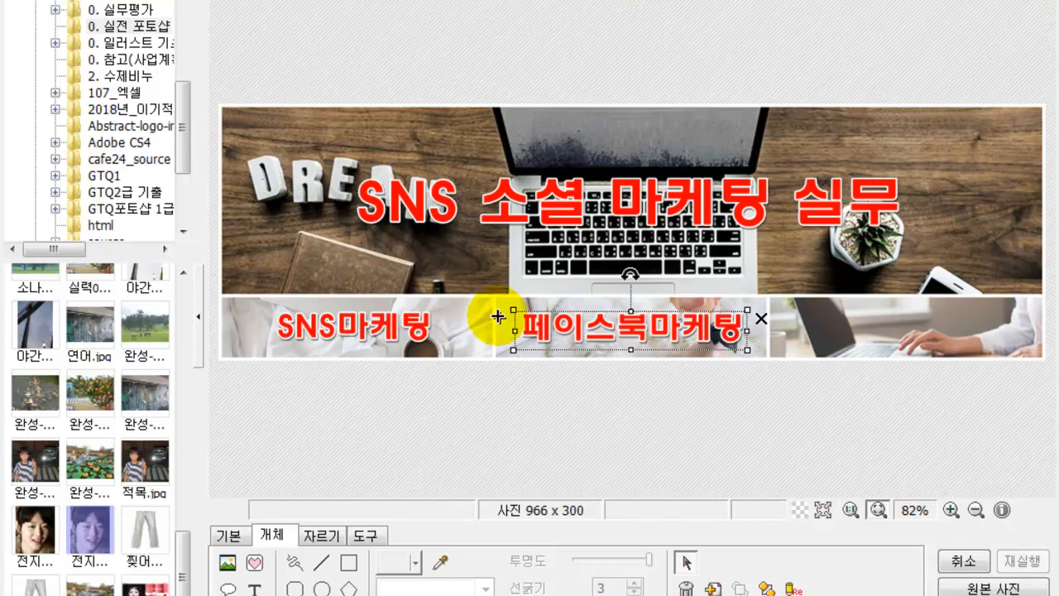
{"action": "left_click", "coordinate": [501, 317]}
{"action": "left_click_drag", "start_coordinate": [584, 340], "coordinate": [843, 326]}
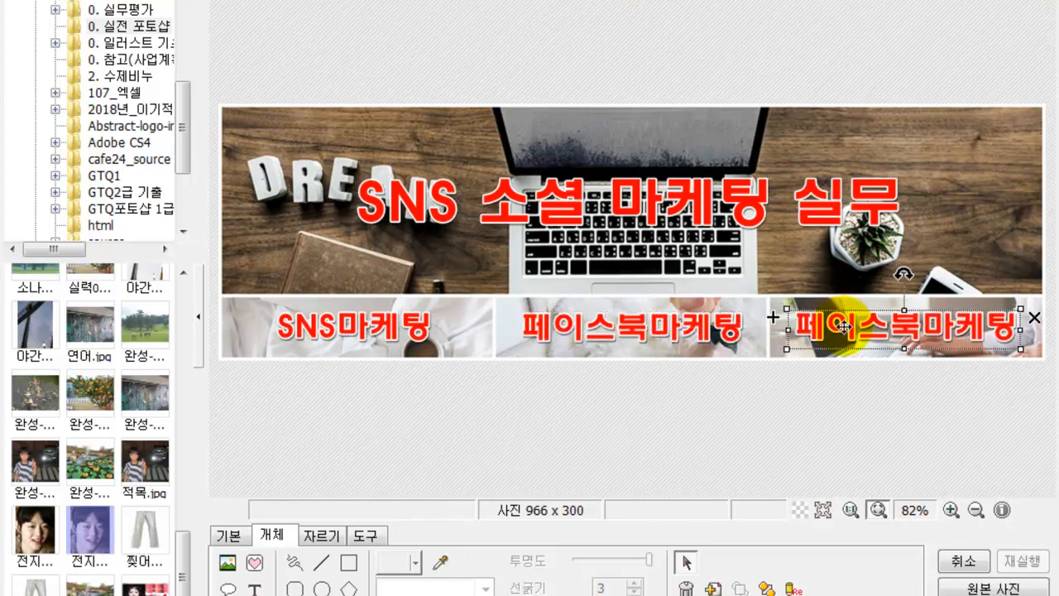
{"action": "double_click", "coordinate": [836, 327]}
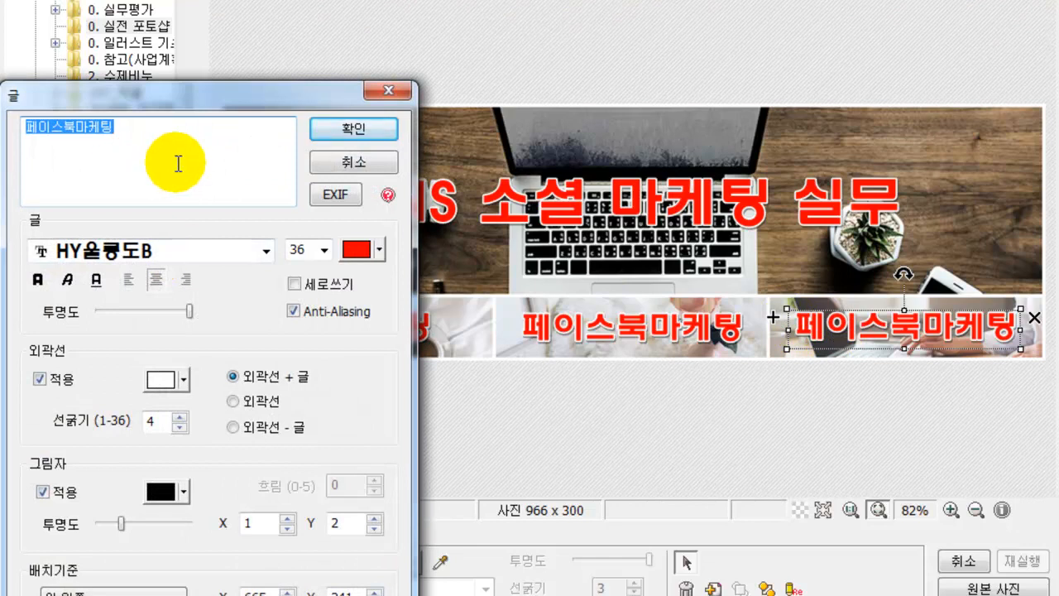
{"action": "type", "text": "유튜브마케팅"}
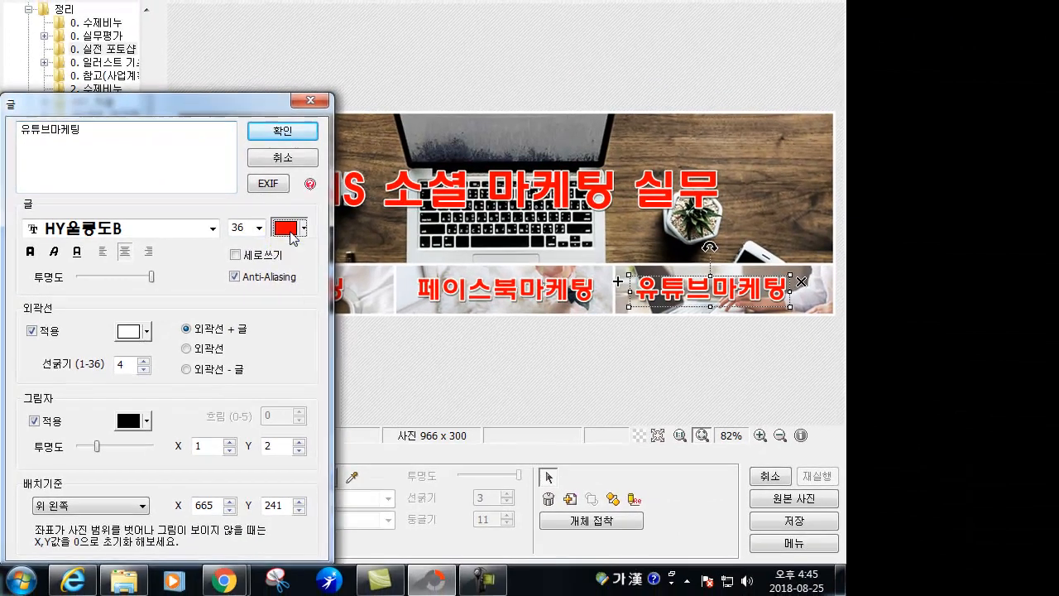
{"action": "left_click", "coordinate": [361, 252]}
{"action": "left_click", "coordinate": [280, 271]}
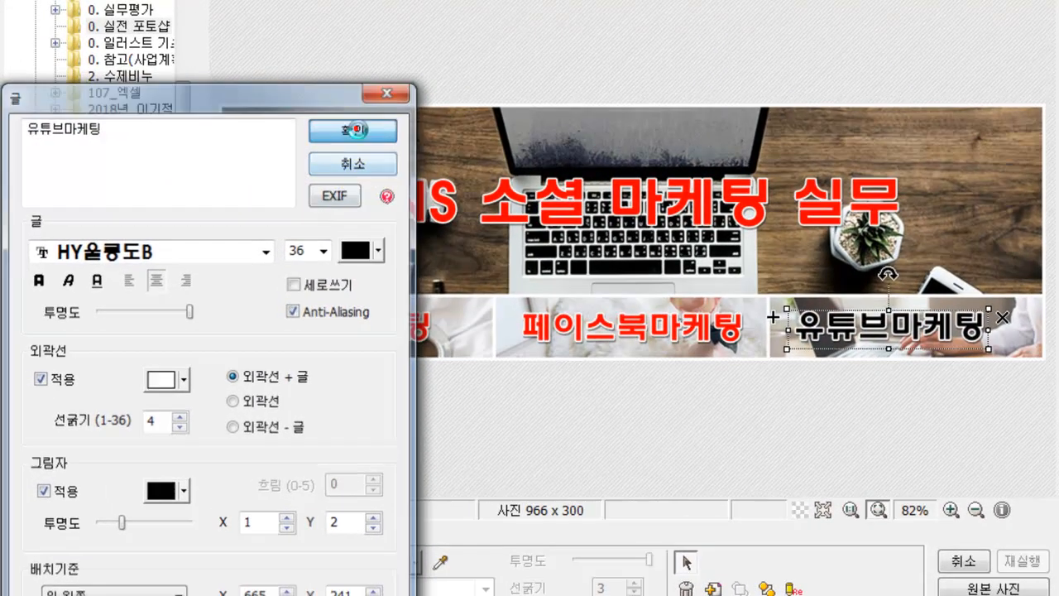
{"action": "left_click", "coordinate": [354, 129]}
{"action": "left_click_drag", "start_coordinate": [811, 323], "coordinate": [830, 323]}
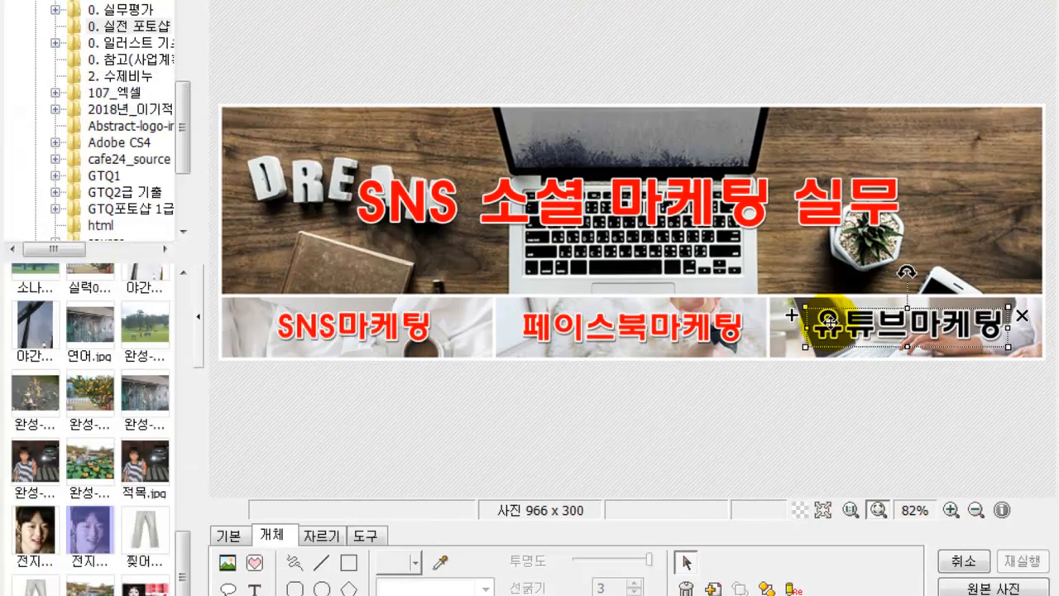
{"action": "left_click", "coordinate": [661, 338]}
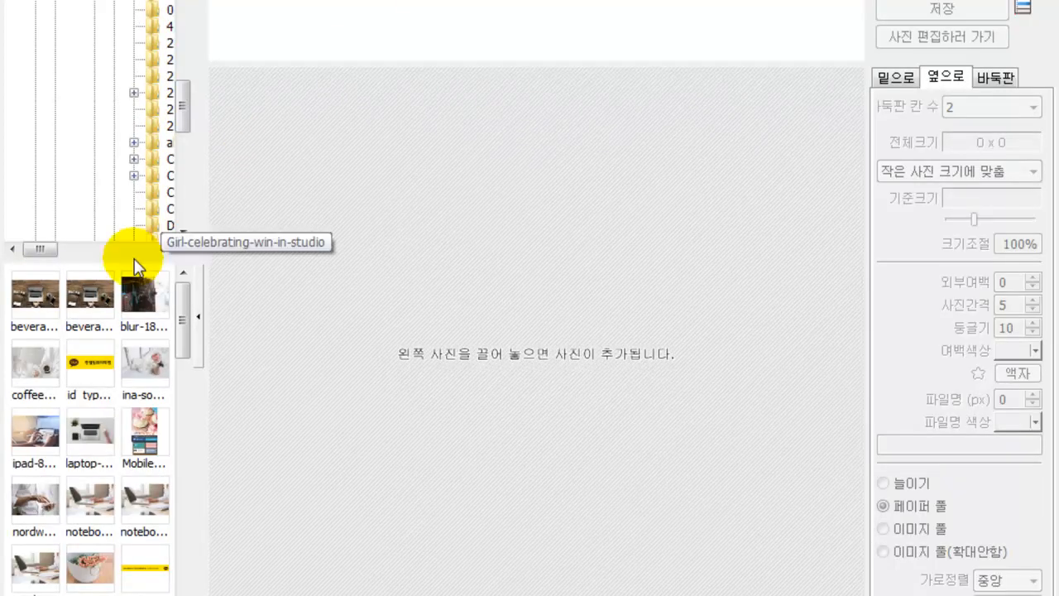
- Add the desk and stock-chart photos to the combined image
{"action": "left_click_drag", "start_coordinate": [48, 308], "coordinate": [501, 240]}
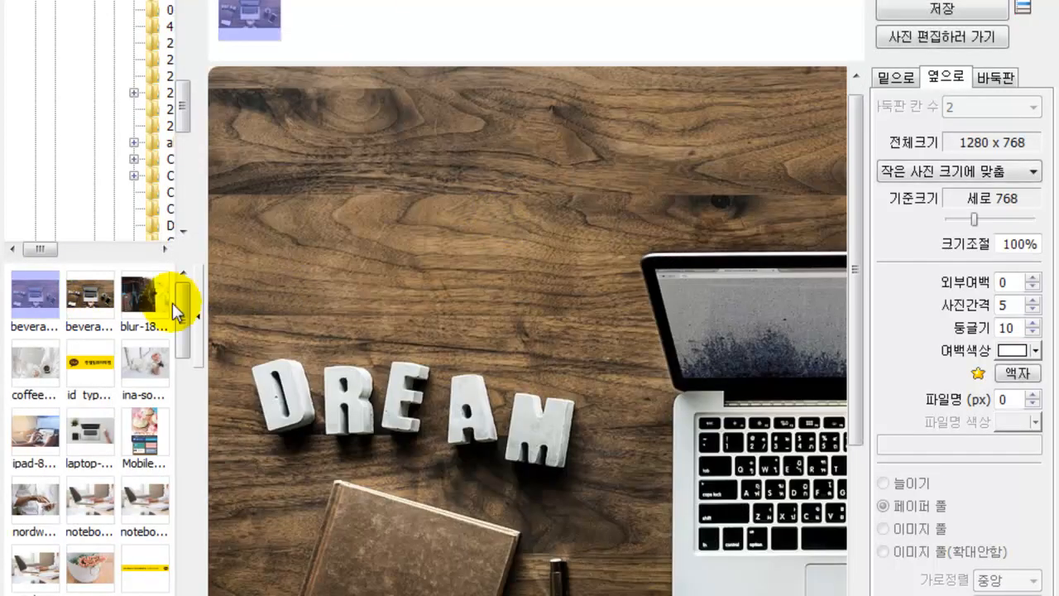
{"action": "left_click", "coordinate": [80, 300]}
{"action": "left_click_drag", "start_coordinate": [80, 299], "coordinate": [472, 236]}
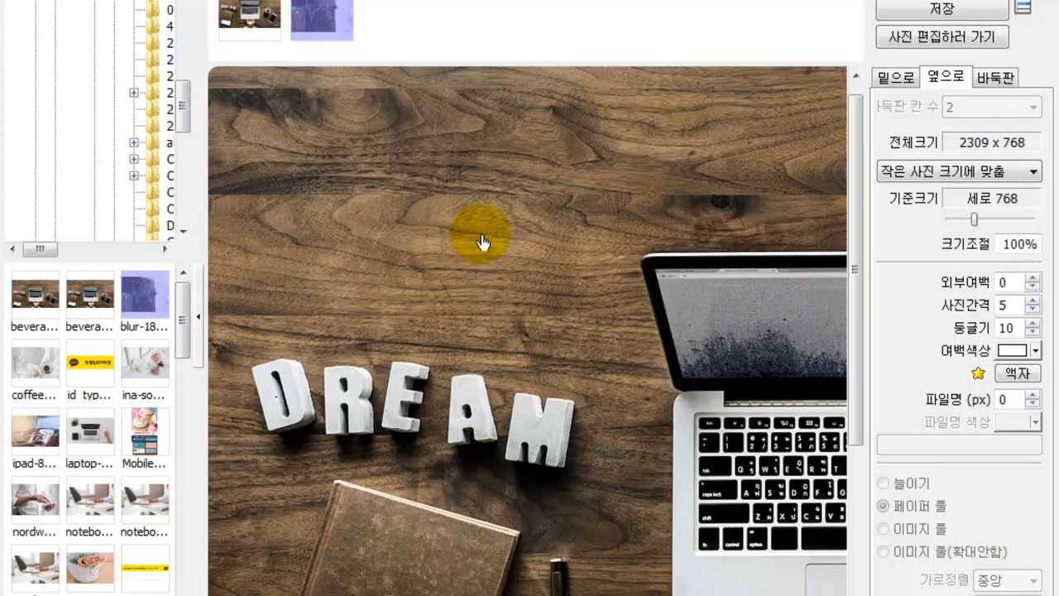
{"action": "scroll", "coordinate": [654, 224], "scroll_direction": "down", "scroll_amount": 3}
{"action": "scroll", "coordinate": [653, 224], "scroll_direction": "up", "scroll_amount": 1}
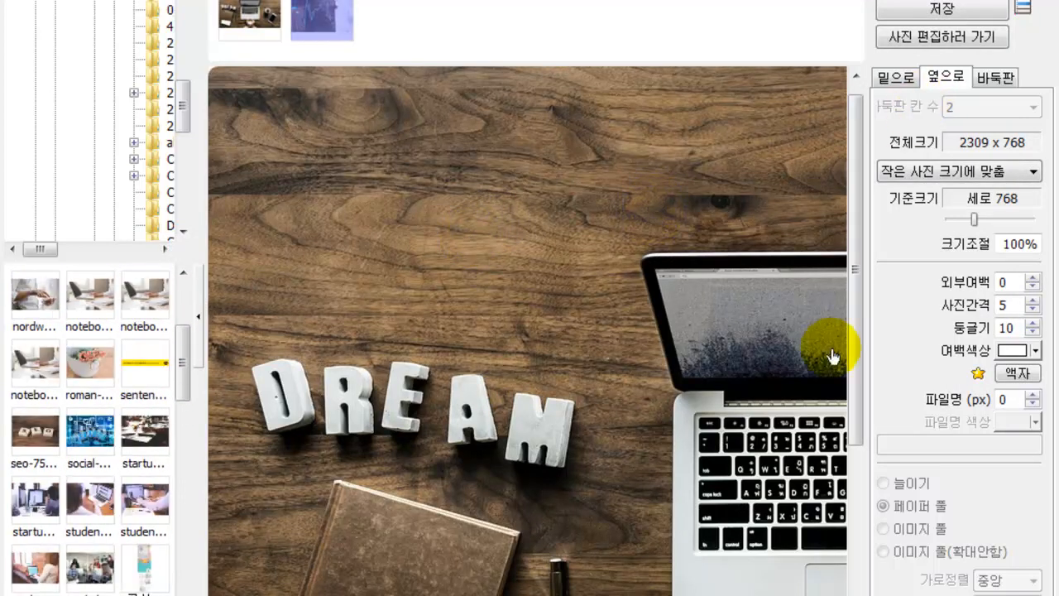
{"action": "scroll", "coordinate": [536, 331], "scroll_direction": "down", "scroll_amount": 8}
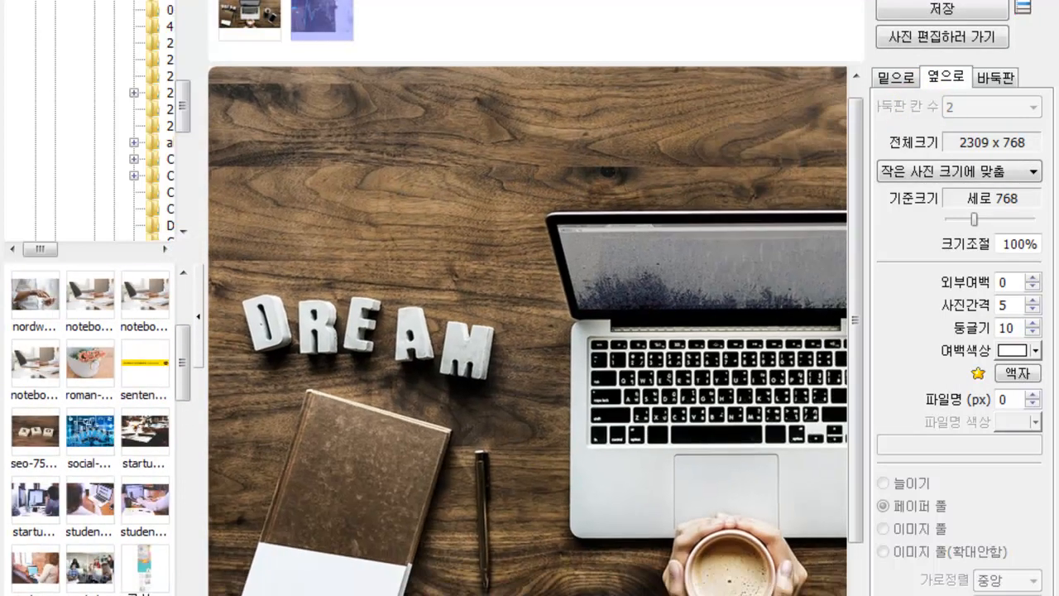
{"action": "scroll", "coordinate": [807, 279], "scroll_direction": "down", "scroll_amount": 2}
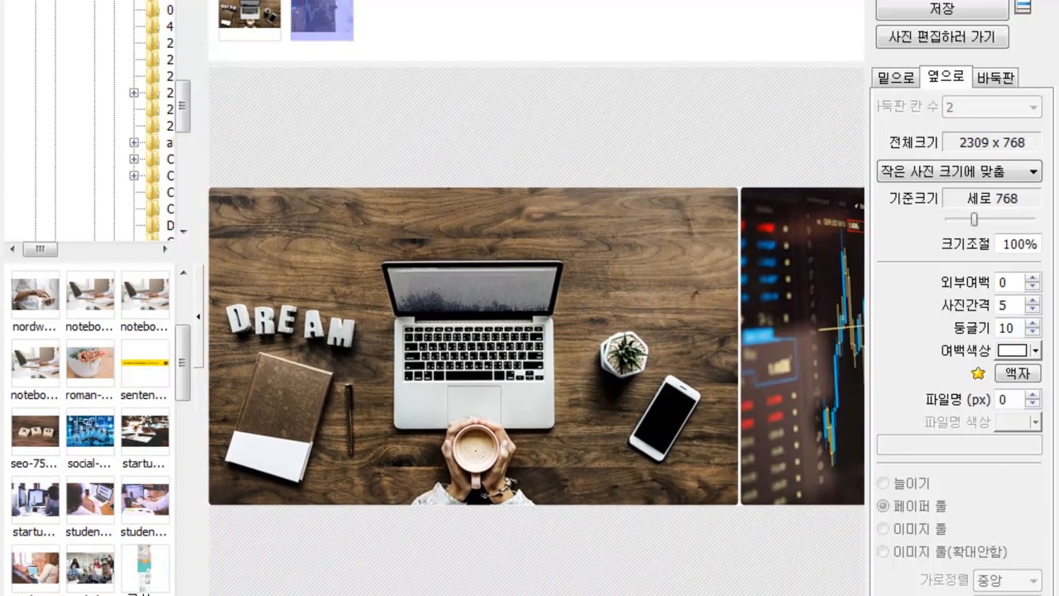
- Try the vertical 밑으로 layout, then join the three photos side by side at 3465 x 768
{"action": "left_click", "coordinate": [897, 77]}
{"action": "scroll", "coordinate": [485, 485], "scroll_direction": "down", "scroll_amount": 3}
{"action": "left_click_drag", "start_coordinate": [96, 352], "coordinate": [225, 380]}
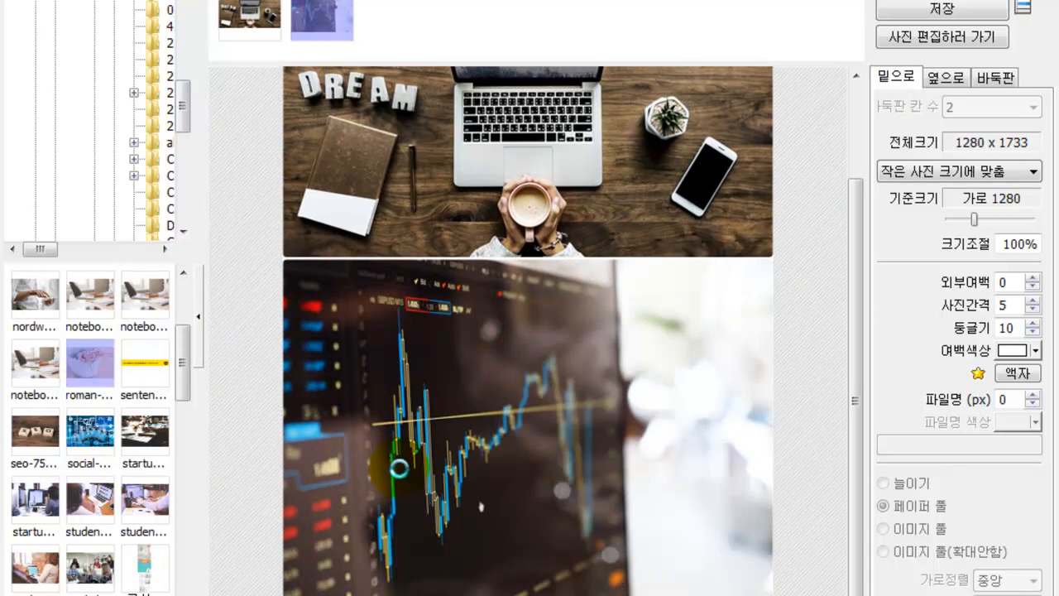
{"action": "left_click_drag", "start_coordinate": [389, 468], "coordinate": [423, 432]}
{"action": "left_click_drag", "start_coordinate": [856, 254], "coordinate": [844, 161]}
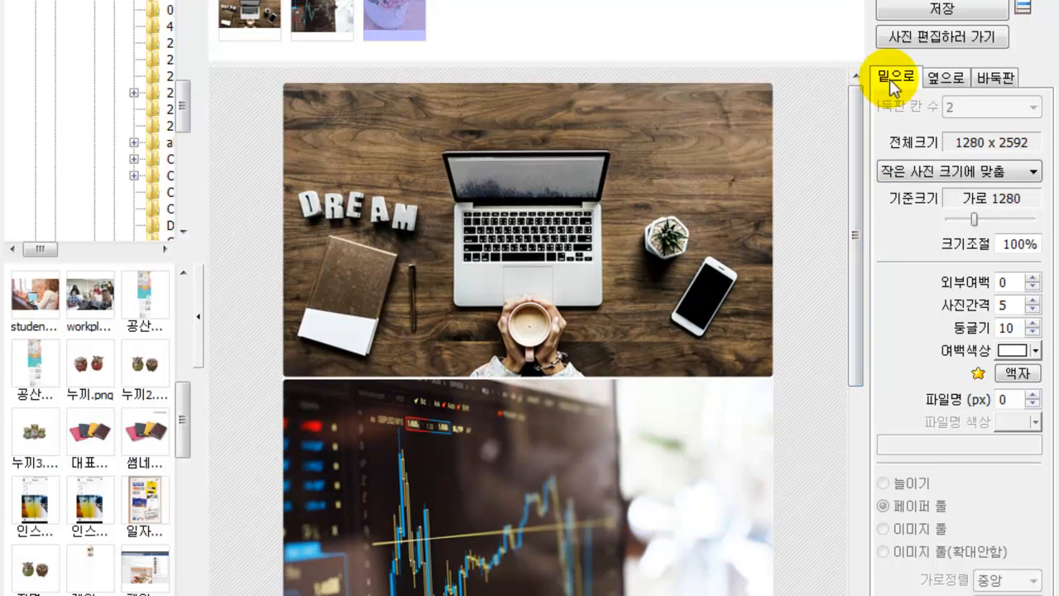
{"action": "left_click", "coordinate": [934, 83]}
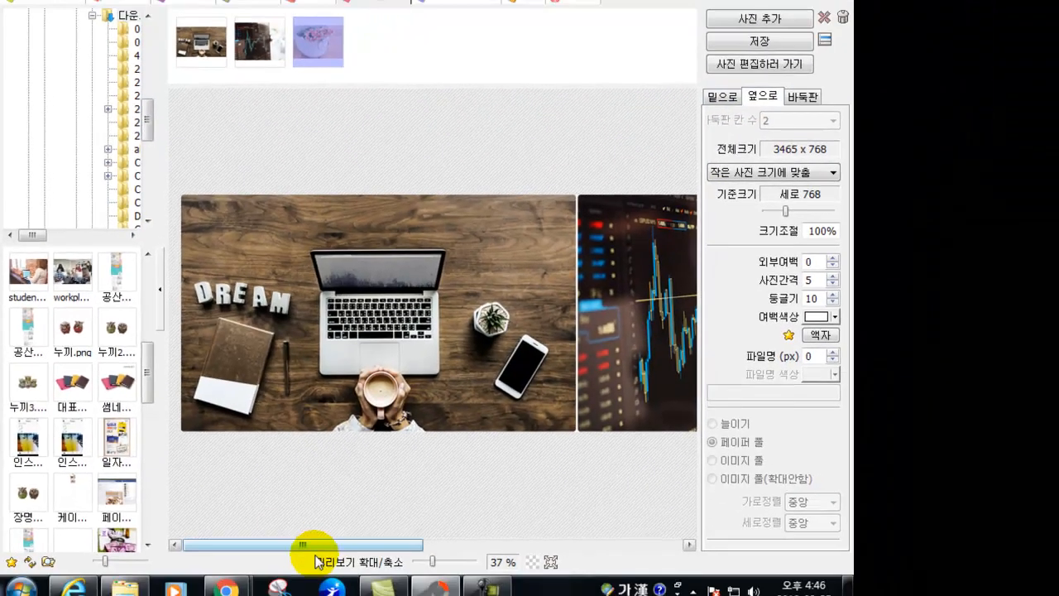
{"action": "left_click_drag", "start_coordinate": [304, 541], "coordinate": [599, 532]}
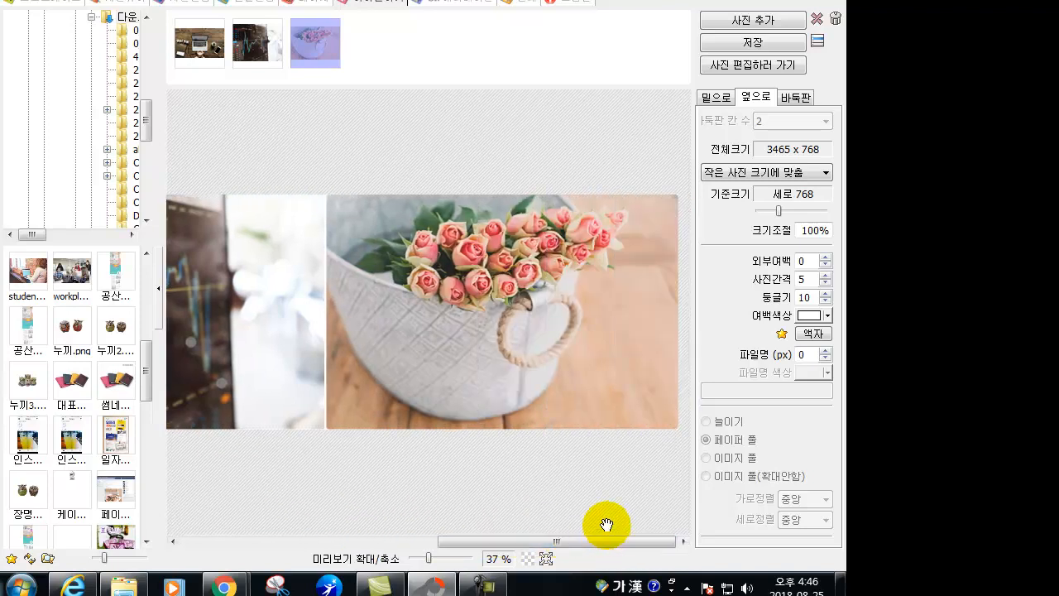
- Switch to the 바둑판 grid layout with 2 columns and adjust the output scale
{"action": "left_click", "coordinate": [796, 98]}
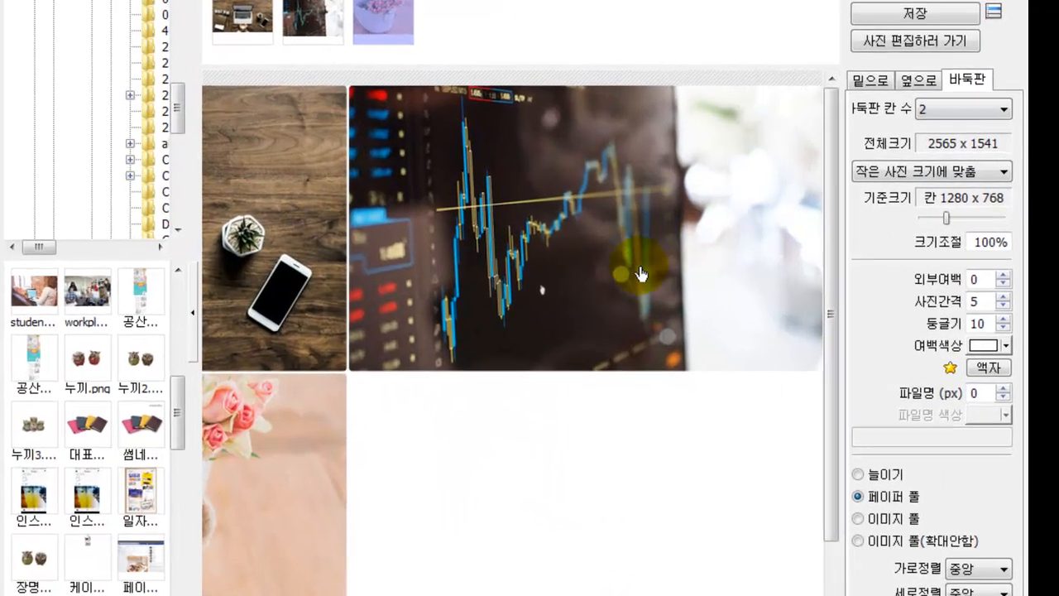
{"action": "left_click", "coordinate": [955, 116]}
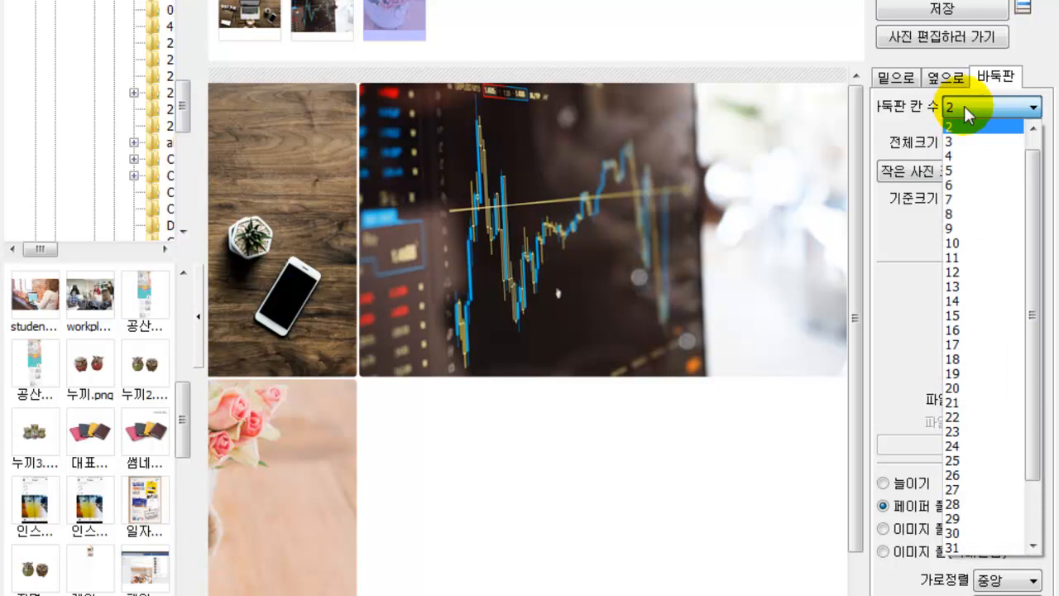
{"action": "left_click", "coordinate": [958, 110]}
{"action": "left_click_drag", "start_coordinate": [974, 219], "coordinate": [957, 220]}
- Fill the remaining grid cells with three more photos and open the collage in the editor unsaved
{"action": "left_click_drag", "start_coordinate": [74, 296], "coordinate": [587, 402]}
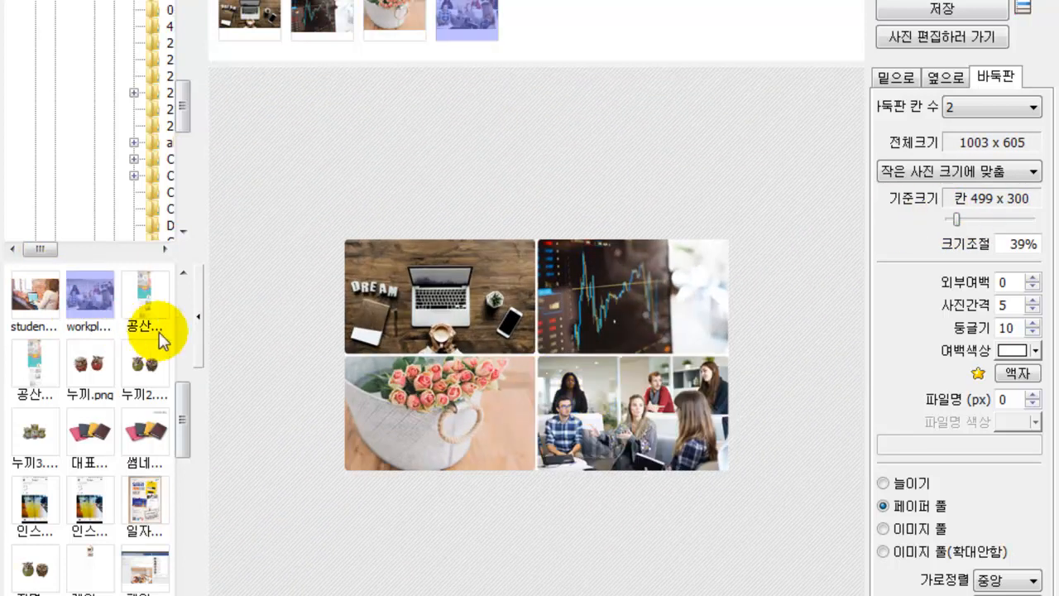
{"action": "left_click_drag", "start_coordinate": [179, 429], "coordinate": [191, 379]}
{"action": "left_click_drag", "start_coordinate": [89, 404], "coordinate": [414, 410]}
{"action": "double_click", "coordinate": [116, 402]}
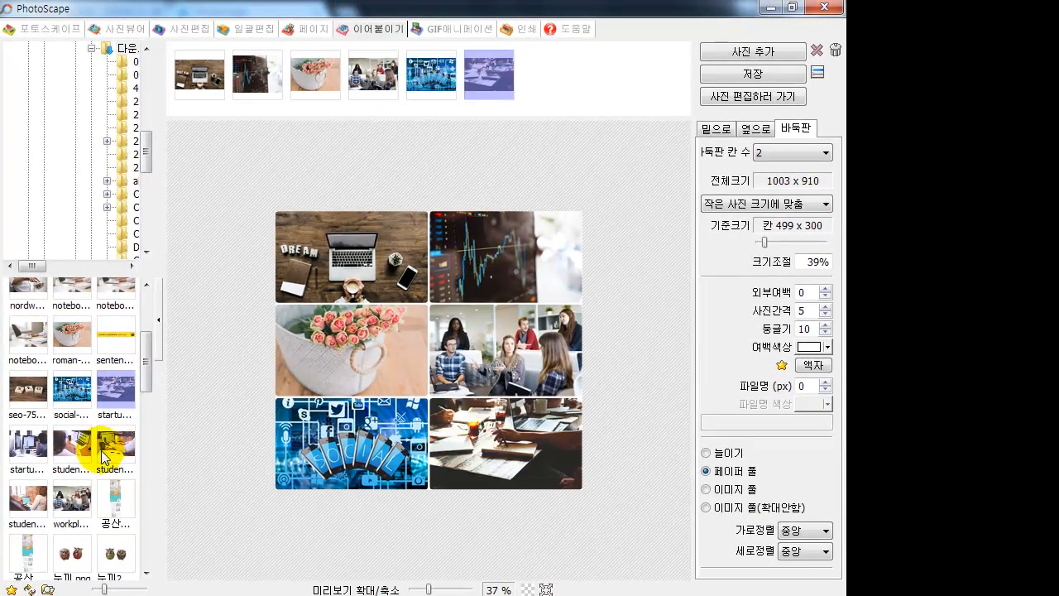
{"action": "left_click", "coordinate": [519, 497]}
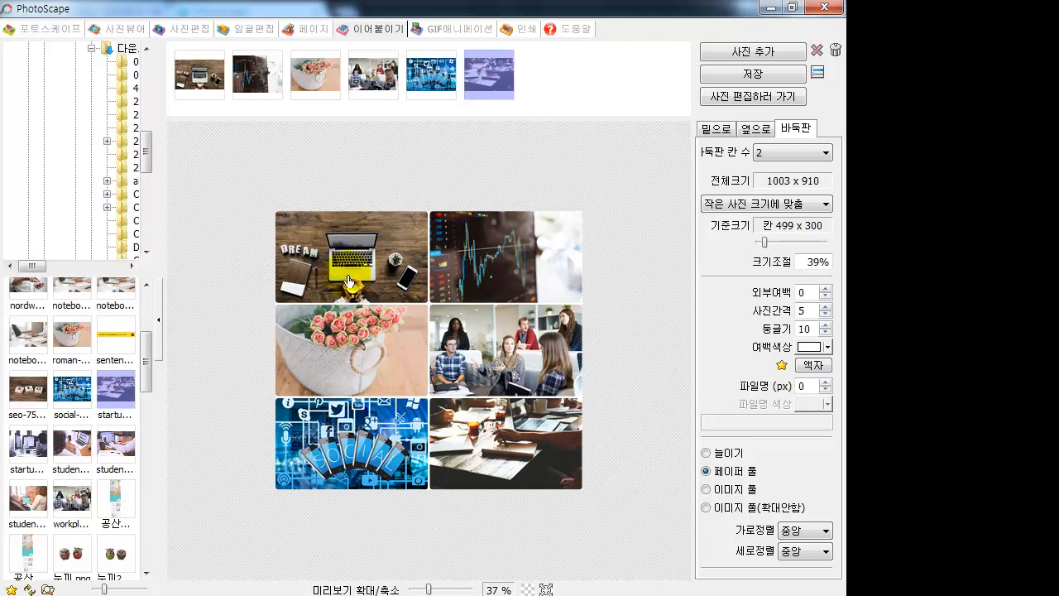
{"action": "left_click", "coordinate": [766, 95]}
{"action": "left_click", "coordinate": [425, 346]}
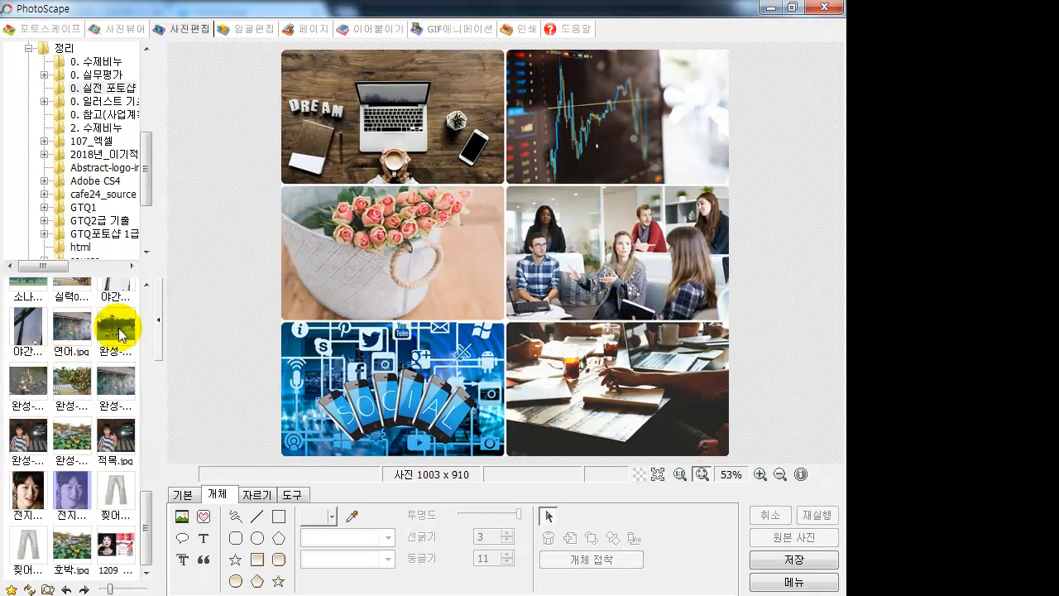
- Insert the circled 1 number icon and place it on the top-left photo
{"action": "left_click", "coordinate": [203, 517]}
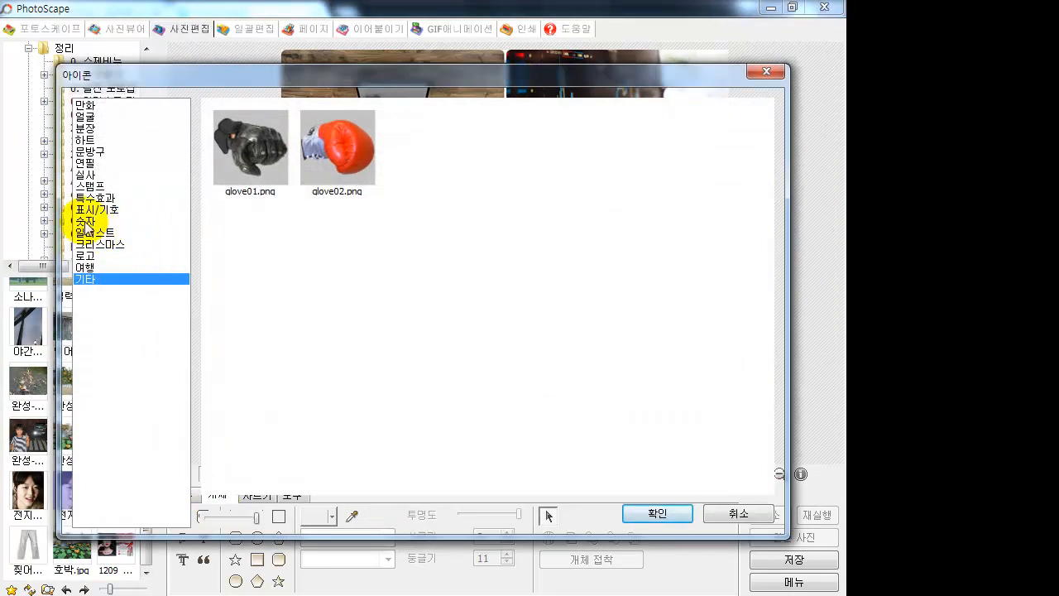
{"action": "left_click", "coordinate": [86, 221]}
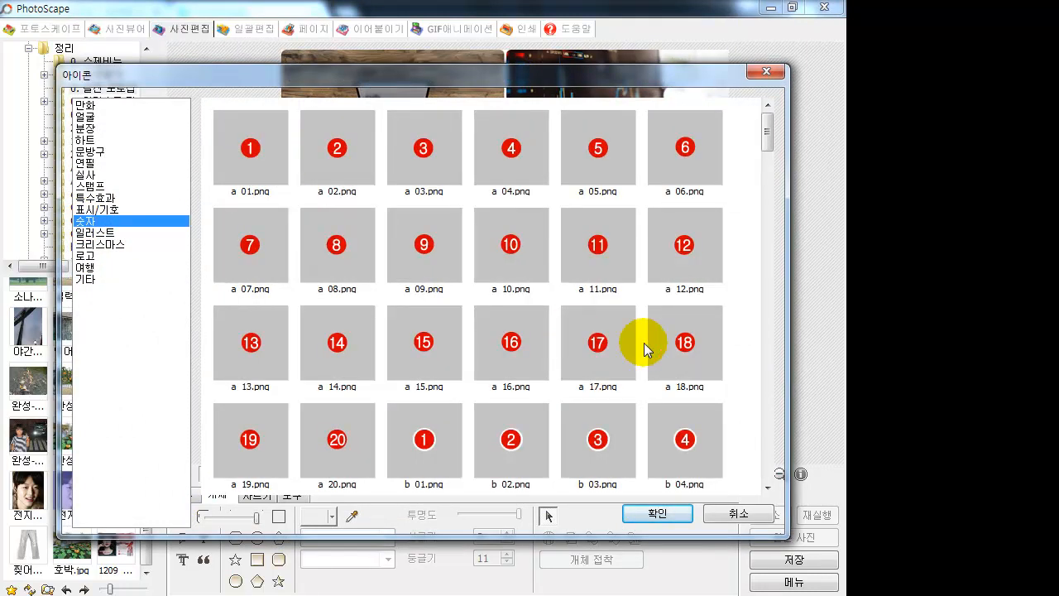
{"action": "left_click_drag", "start_coordinate": [769, 146], "coordinate": [763, 252]}
{"action": "left_click", "coordinate": [514, 158]}
{"action": "left_click", "coordinate": [657, 513]}
{"action": "left_click", "coordinate": [508, 257]}
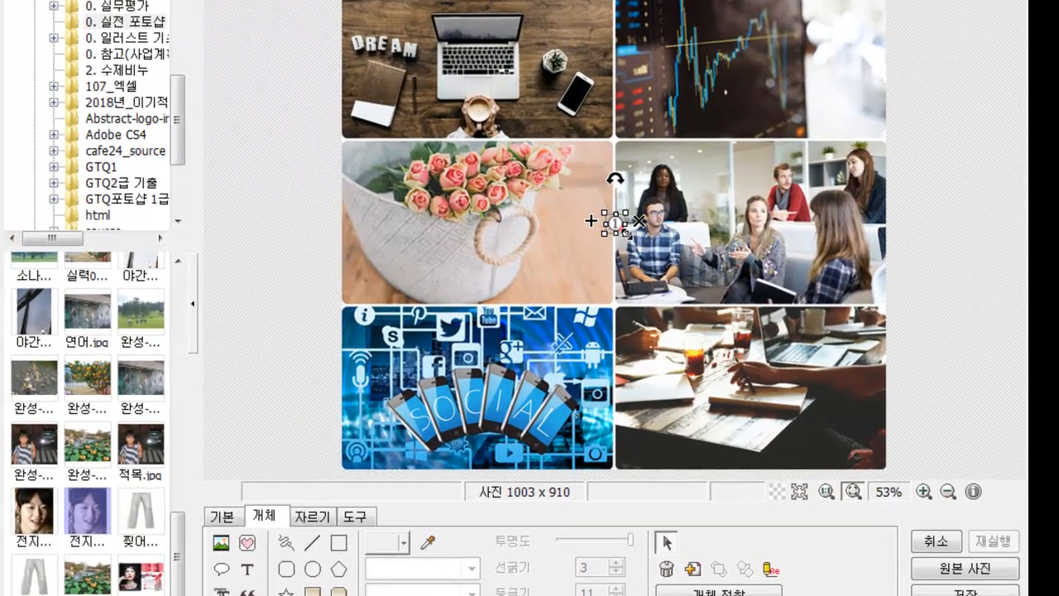
{"action": "left_click_drag", "start_coordinate": [617, 223], "coordinate": [354, 18]}
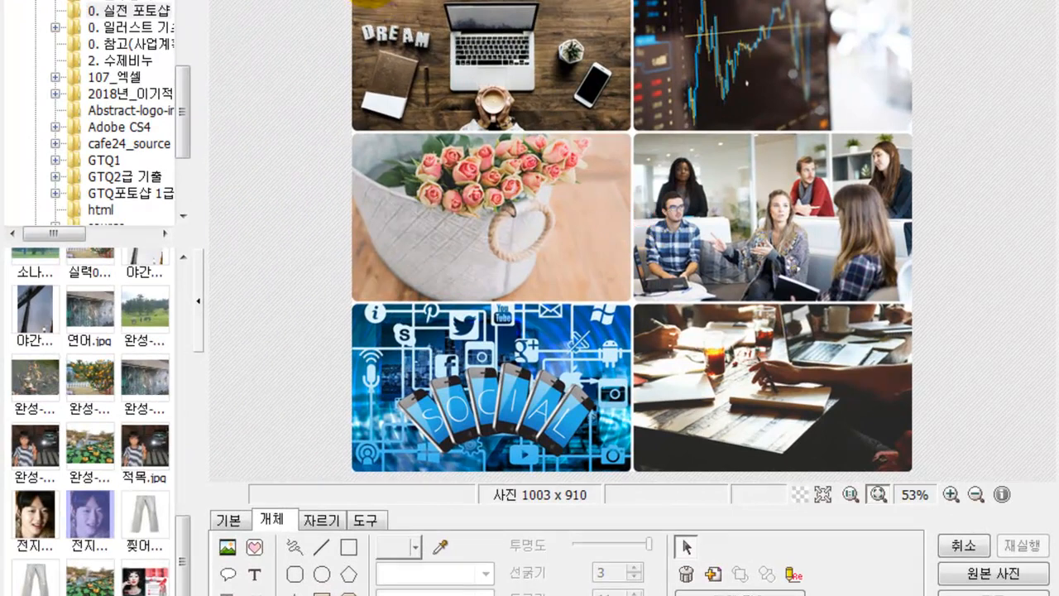
{"action": "left_click", "coordinate": [371, 119]}
- Insert the circled 2 number icon and enlarge it slightly
{"action": "left_click", "coordinate": [254, 552]}
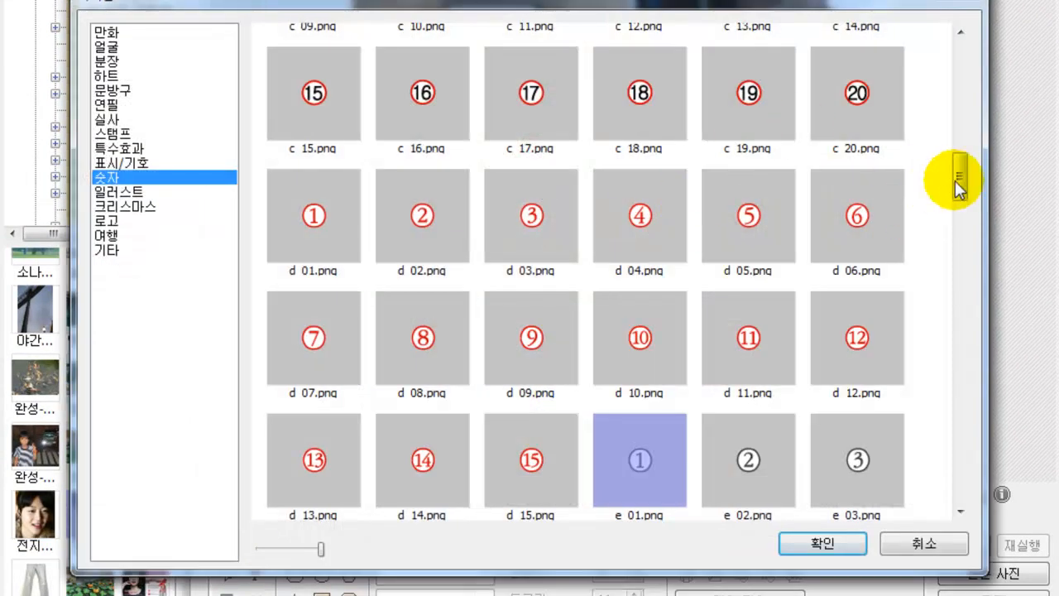
{"action": "left_click_drag", "start_coordinate": [957, 179], "coordinate": [958, 222]}
{"action": "left_click", "coordinate": [747, 126]}
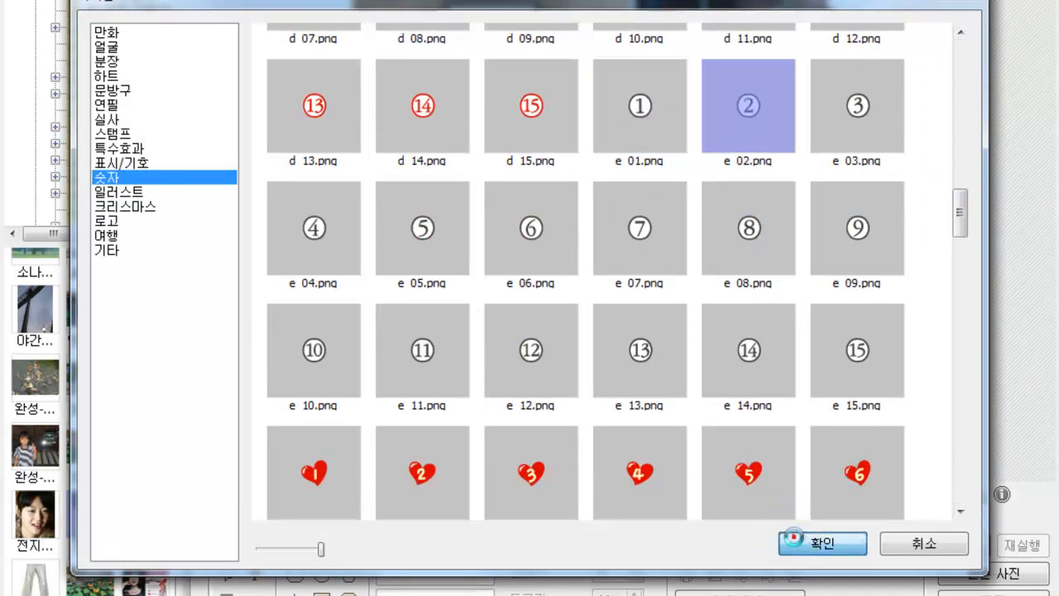
{"action": "left_click", "coordinate": [796, 539]}
{"action": "left_click_drag", "start_coordinate": [642, 229], "coordinate": [632, 0]}
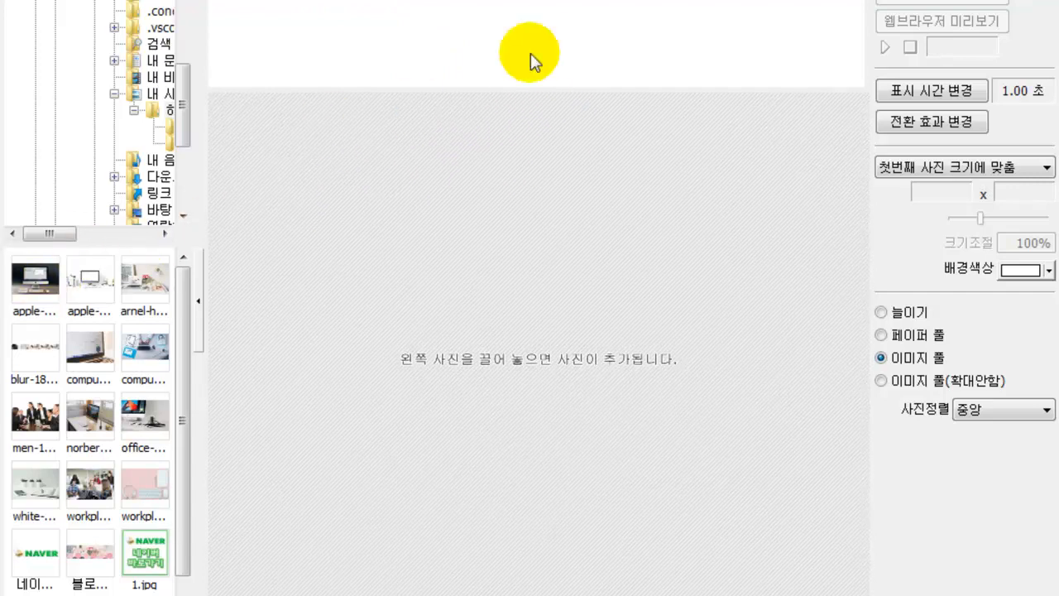
- Add five desk and laptop photos as 1.00-second frames and scale them to 45% (360 x 239)
{"action": "left_click_drag", "start_coordinate": [39, 298], "coordinate": [220, 270]}
{"action": "left_click_drag", "start_coordinate": [96, 285], "coordinate": [91, 284]}
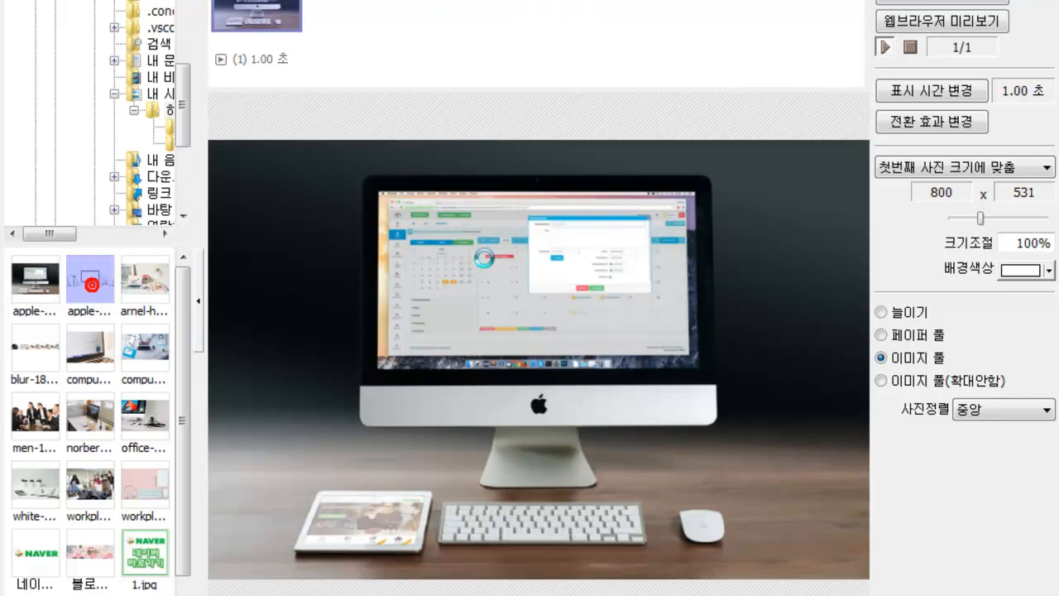
{"action": "double_click", "coordinate": [151, 291]}
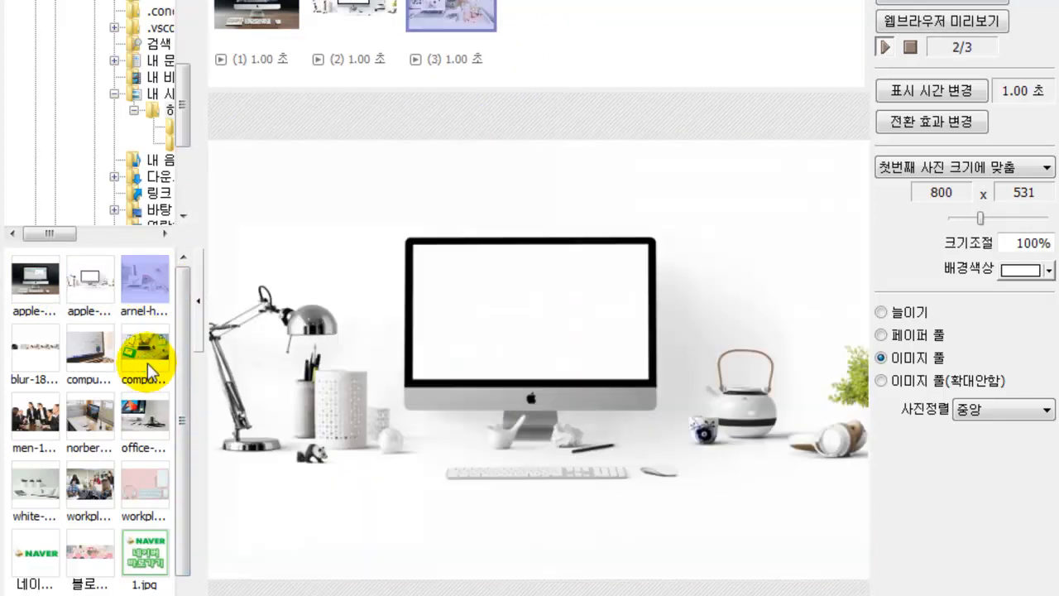
{"action": "double_click", "coordinate": [147, 361]}
{"action": "left_click", "coordinate": [75, 360]}
{"action": "left_click_drag", "start_coordinate": [80, 351], "coordinate": [731, 440]}
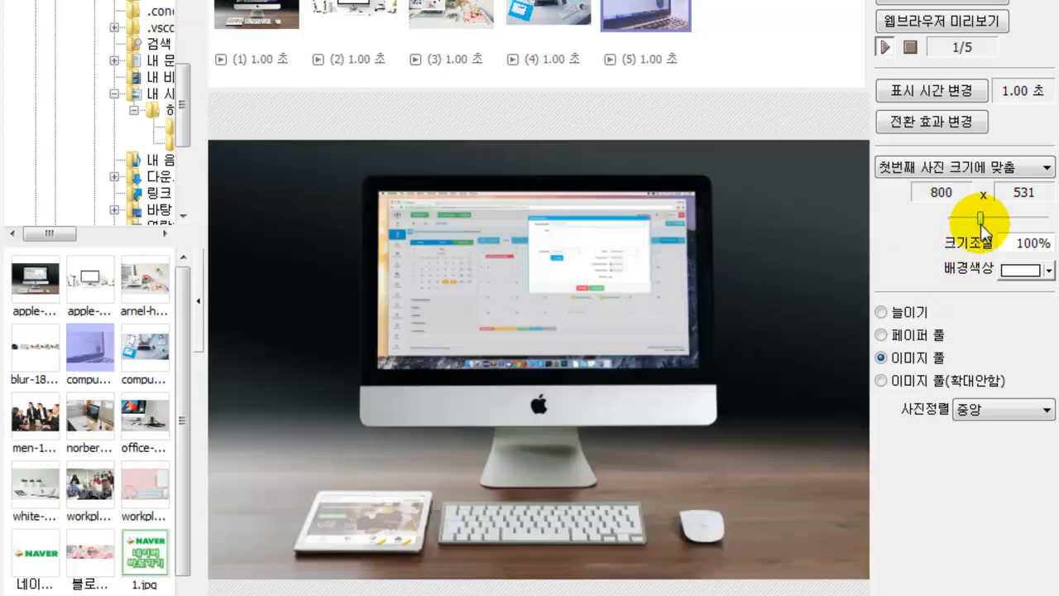
{"action": "left_click_drag", "start_coordinate": [981, 225], "coordinate": [964, 221]}
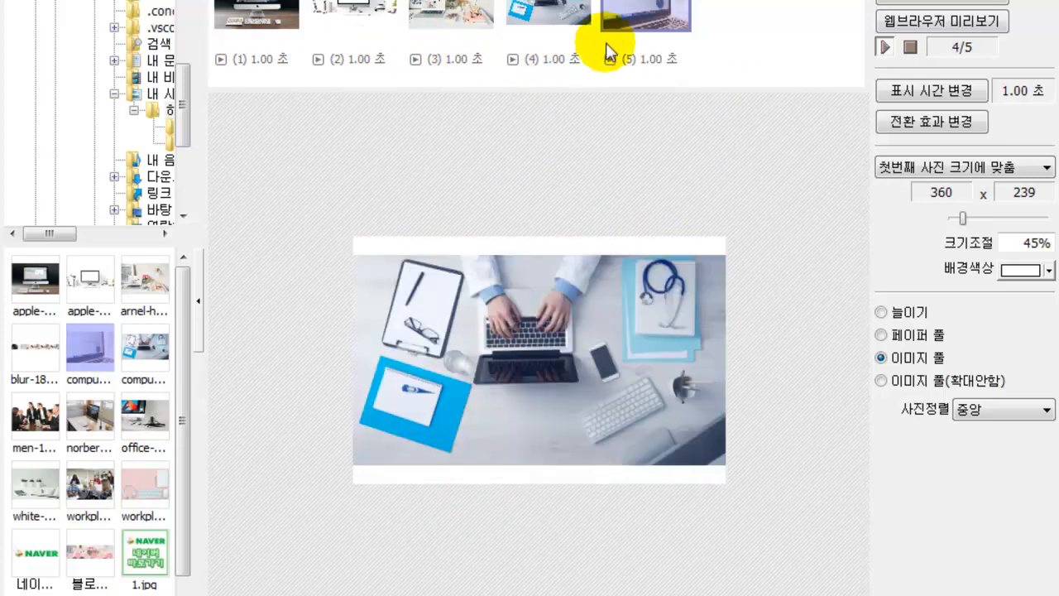
- Set every frame's display time to 0.50 seconds (50)
{"action": "left_click", "coordinate": [924, 91]}
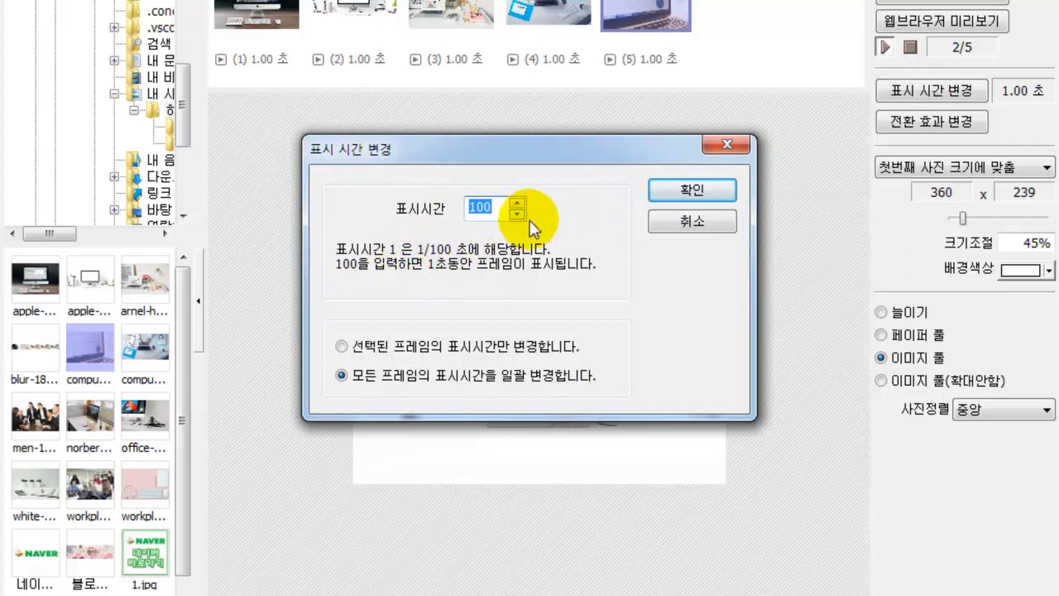
{"action": "type", "text": "50"}
{"action": "left_click", "coordinate": [674, 196]}
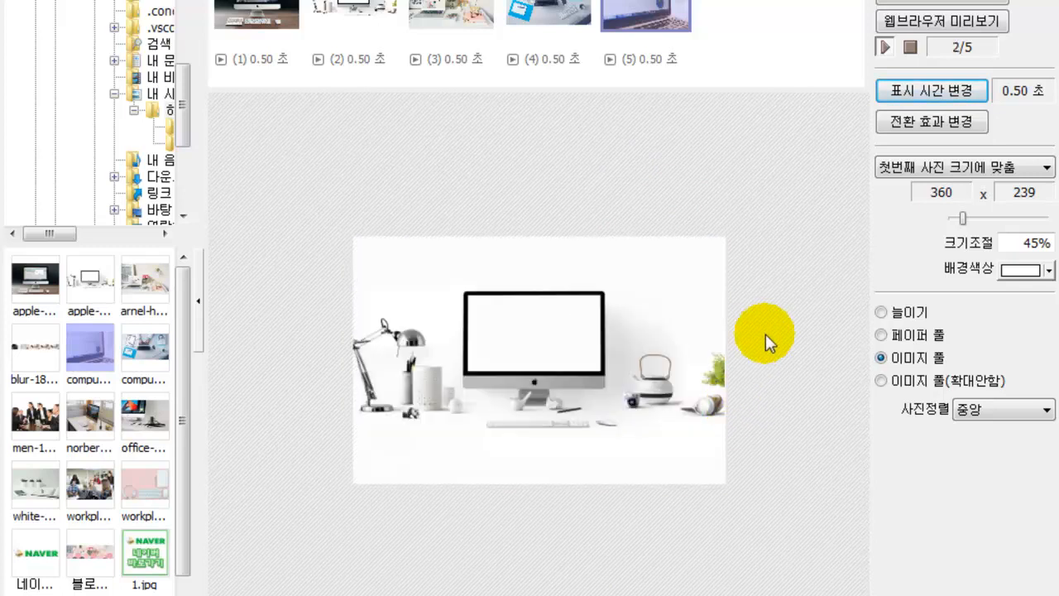
{"action": "left_click", "coordinate": [895, 96]}
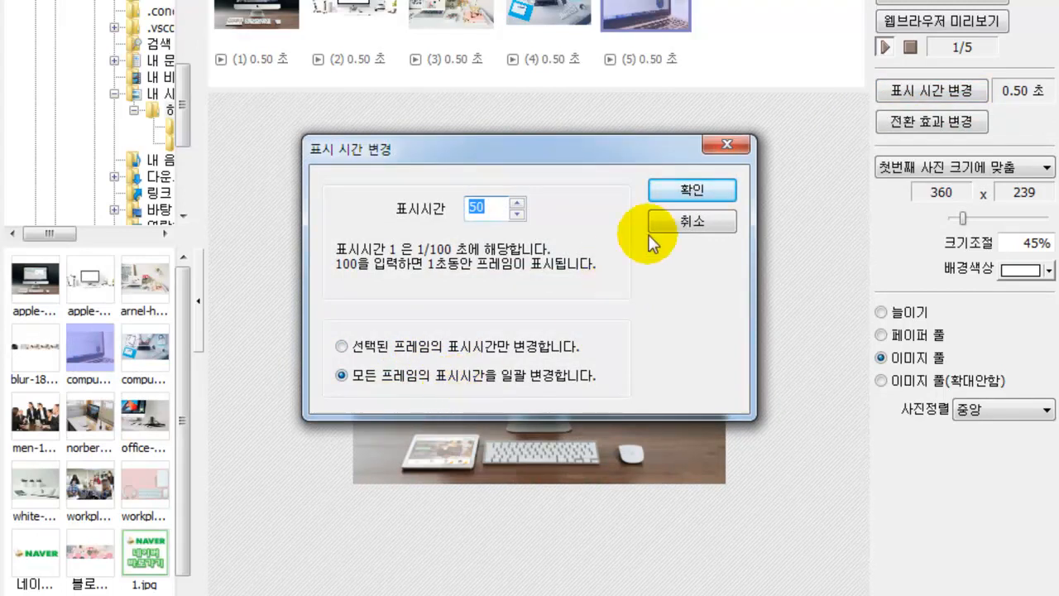
{"action": "left_click", "coordinate": [691, 221]}
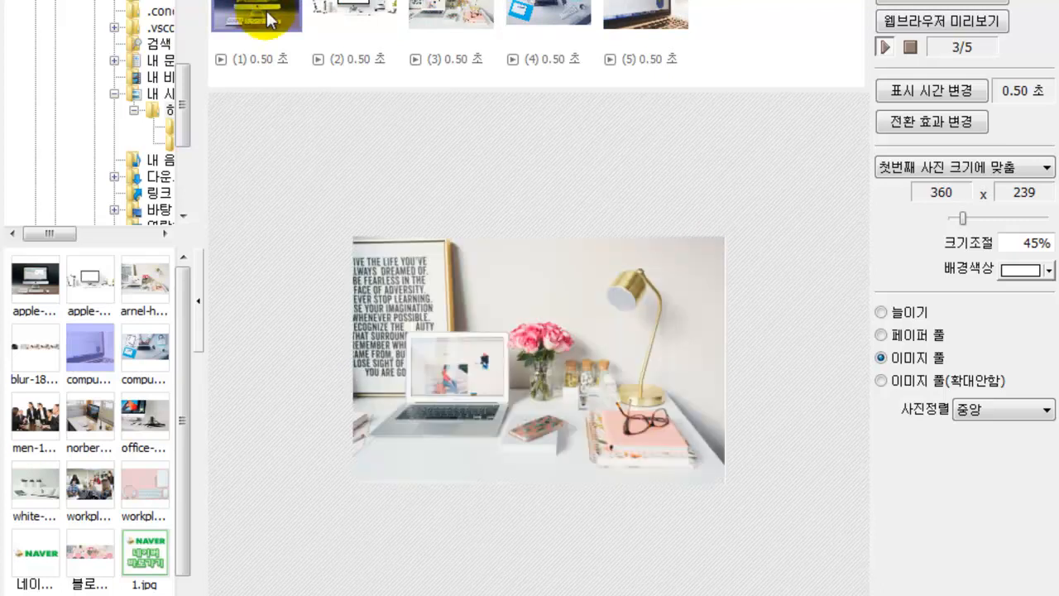
- Set only the selected first frame to 1.00 second (100)
{"action": "left_click", "coordinate": [904, 90]}
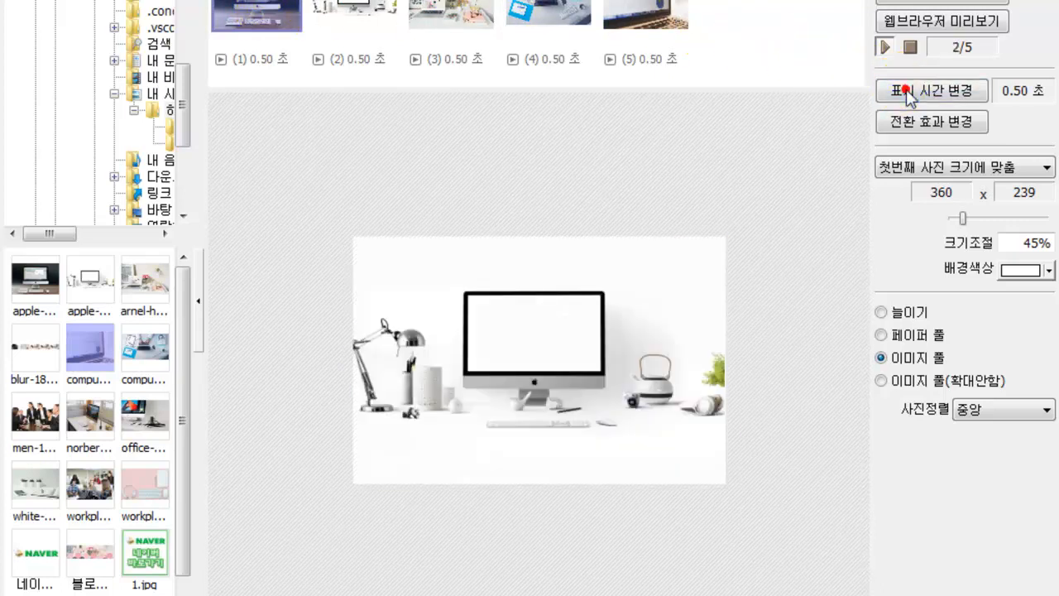
{"action": "left_click", "coordinate": [403, 346]}
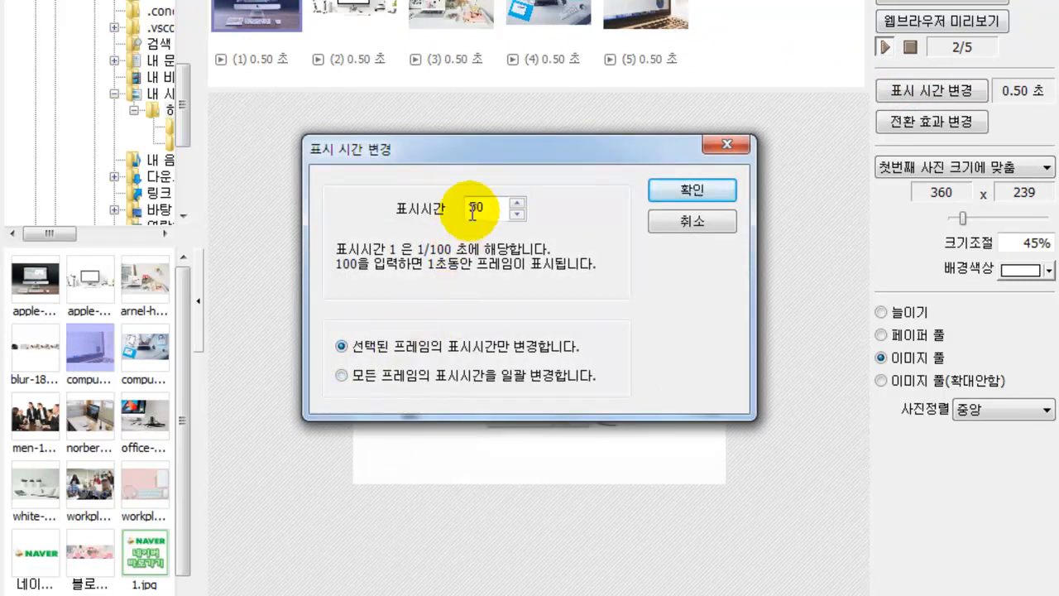
{"action": "left_click_drag", "start_coordinate": [488, 206], "coordinate": [417, 211]}
{"action": "type", "text": "100"}
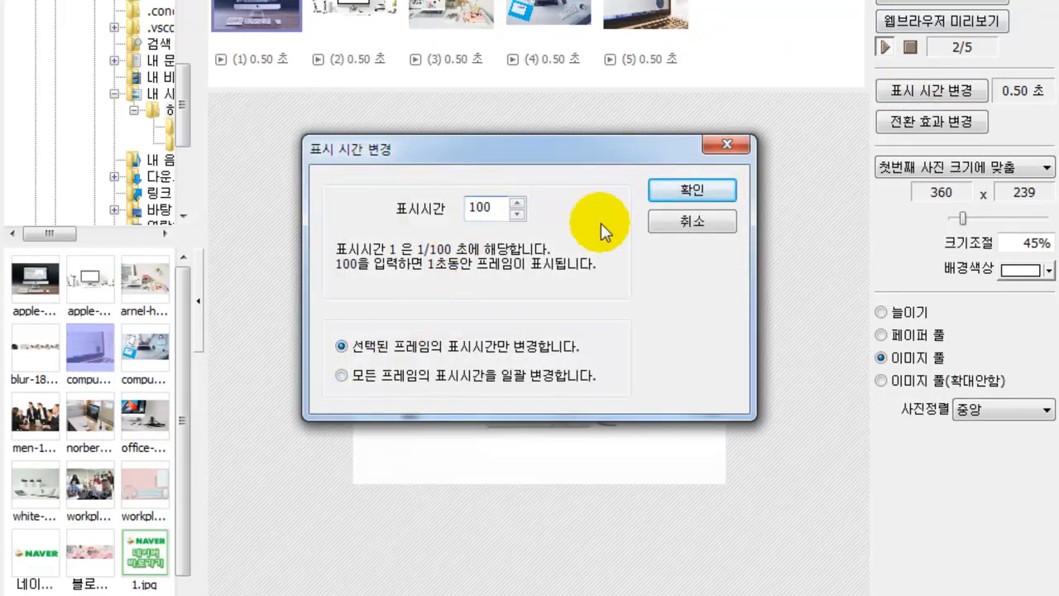
{"action": "left_click", "coordinate": [685, 191]}
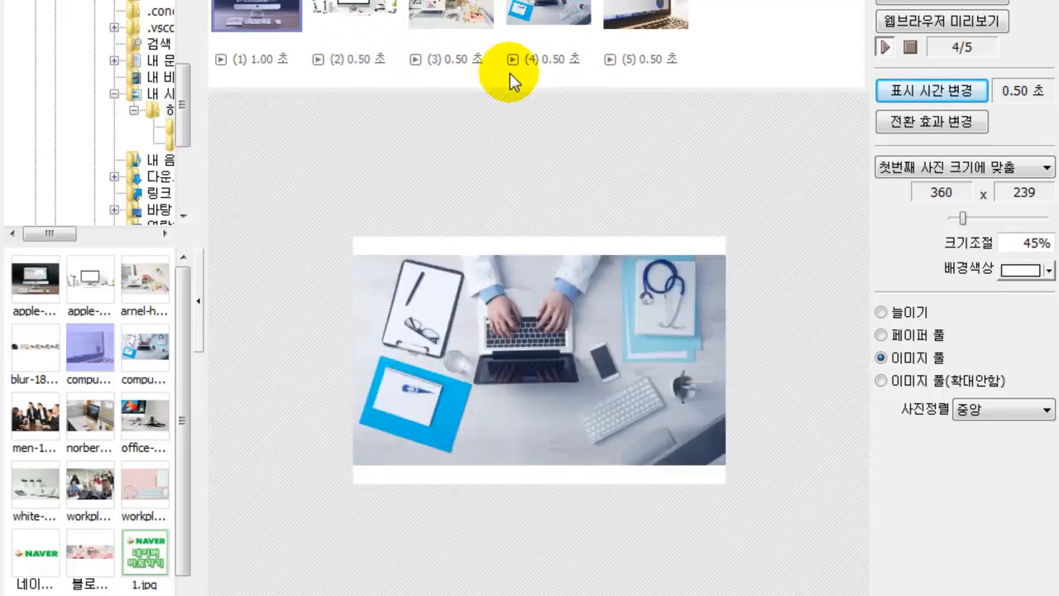
- Set the overall 전환 효과 to 위로 전환 so every frame slides upward
{"action": "left_click", "coordinate": [899, 130]}
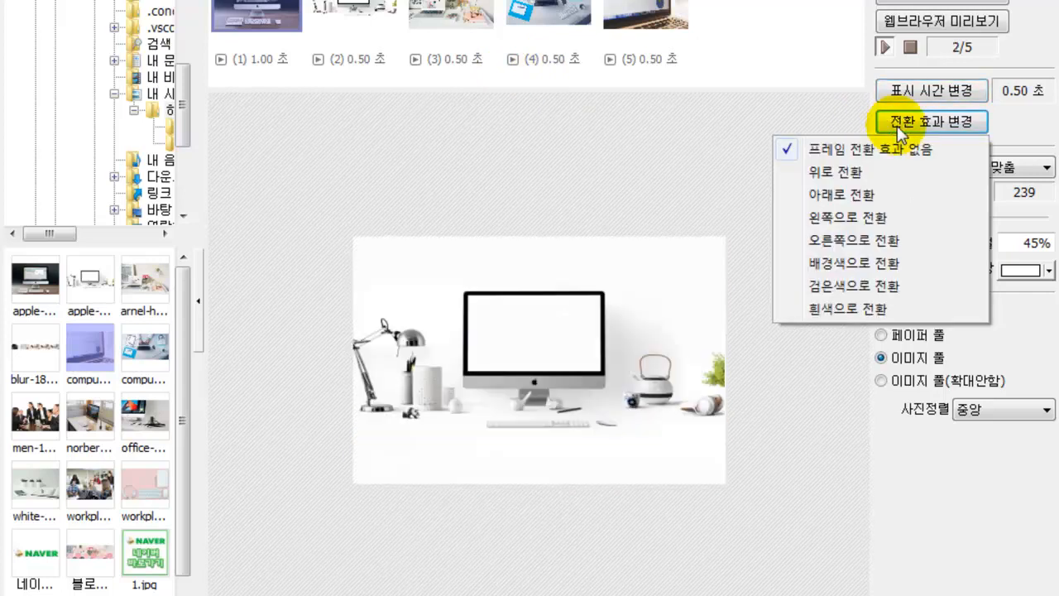
{"action": "left_click", "coordinate": [858, 168]}
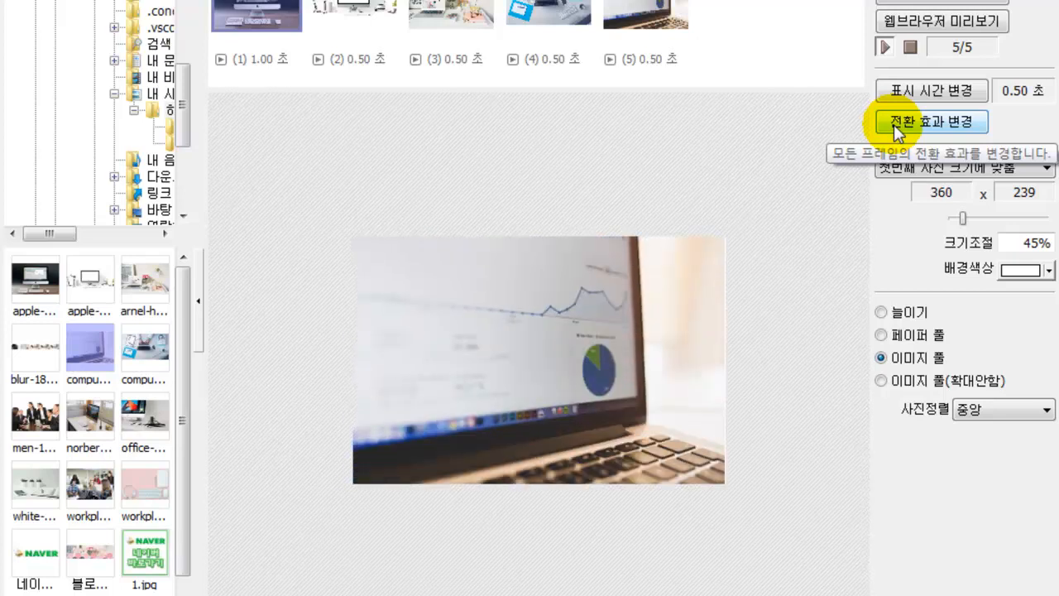
{"action": "left_click", "coordinate": [893, 125]}
{"action": "left_click", "coordinate": [893, 125]}
{"action": "left_click", "coordinate": [893, 124]}
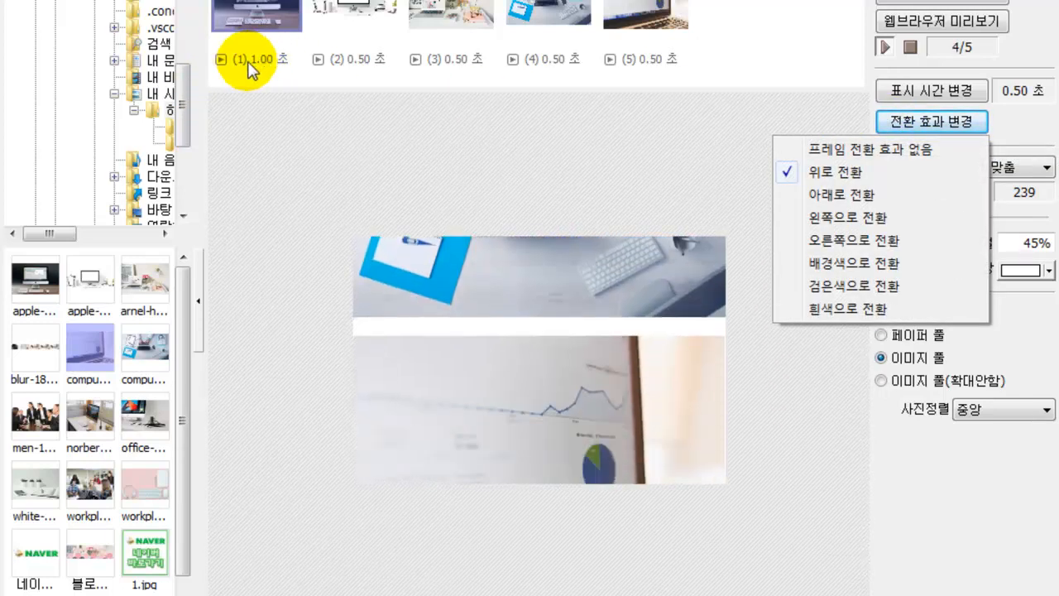
{"action": "left_click", "coordinate": [246, 61]}
- Give frames 1–5 the transitions 아래로, 오른쪽으로, 위로, 오른쪽으로 and 검은색으로 전환
{"action": "right_click", "coordinate": [222, 60]}
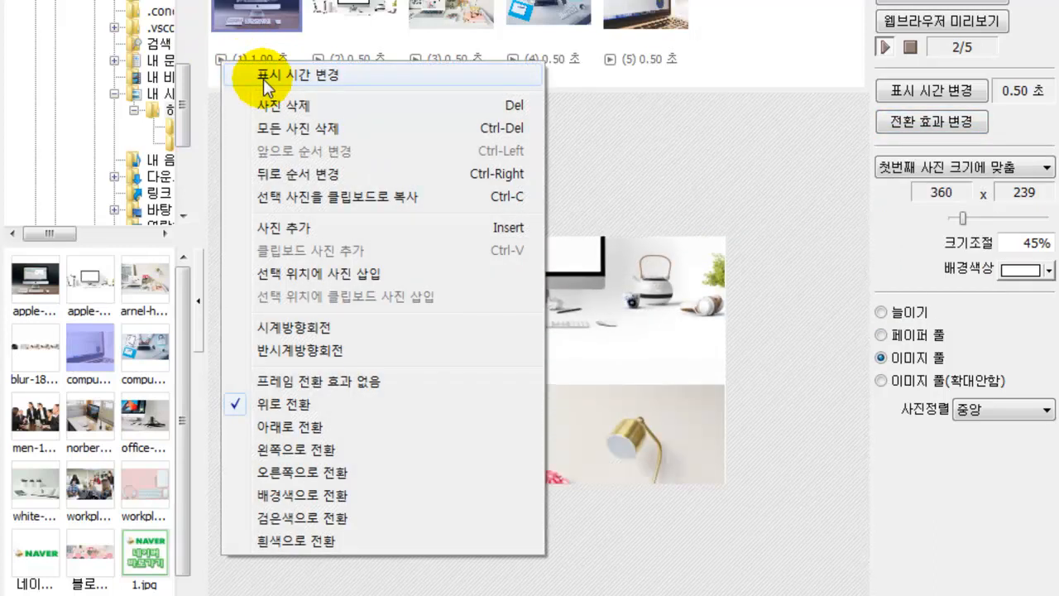
{"action": "left_click", "coordinate": [308, 426]}
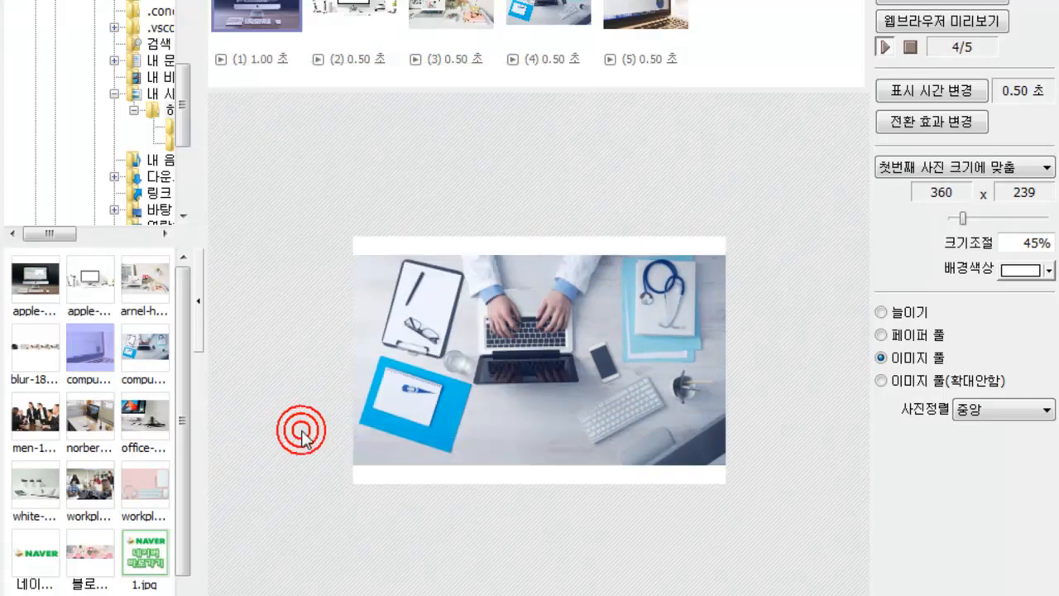
{"action": "right_click", "coordinate": [316, 60]}
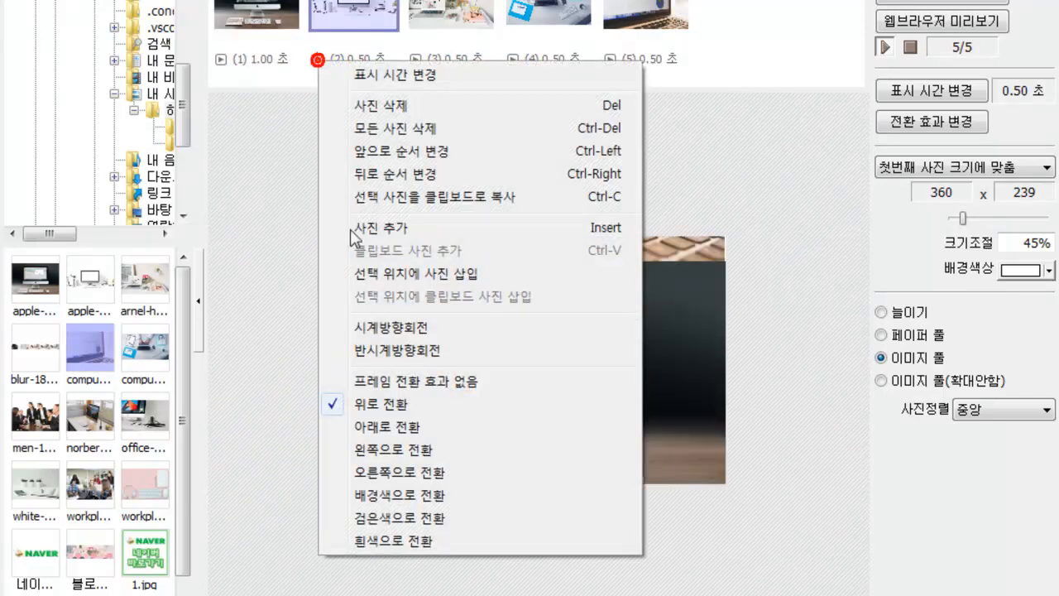
{"action": "left_click", "coordinate": [370, 472]}
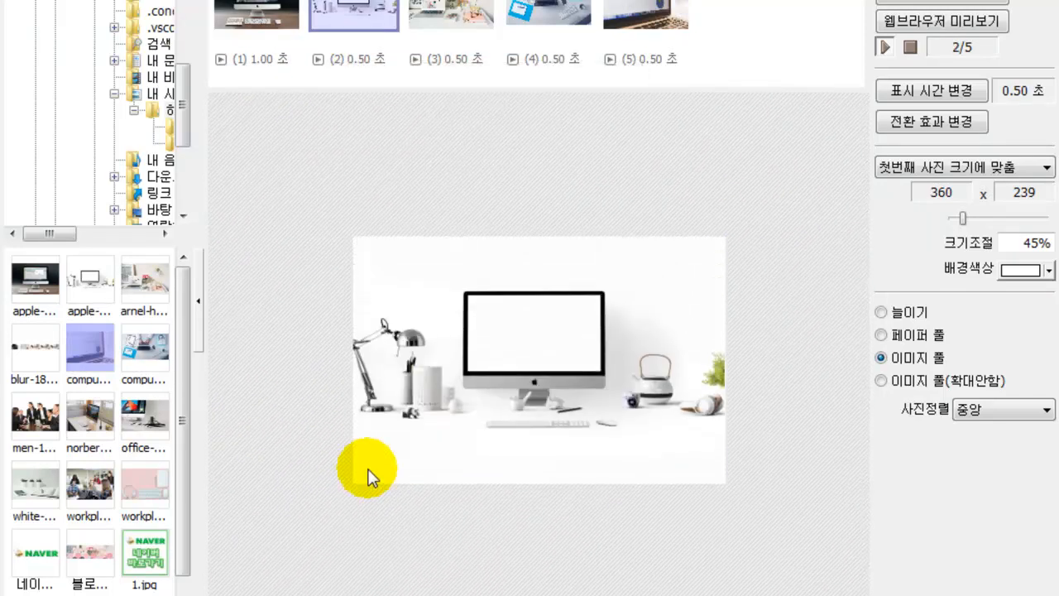
{"action": "right_click", "coordinate": [417, 63]}
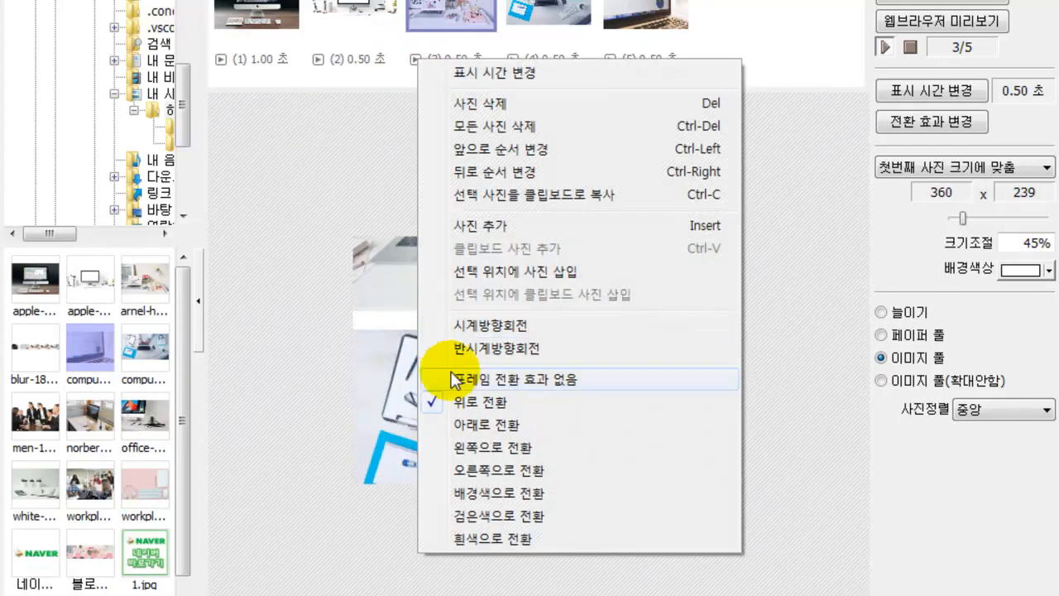
{"action": "left_click", "coordinate": [468, 403]}
{"action": "right_click", "coordinate": [510, 65]}
{"action": "left_click", "coordinate": [557, 474]}
{"action": "right_click", "coordinate": [612, 66]}
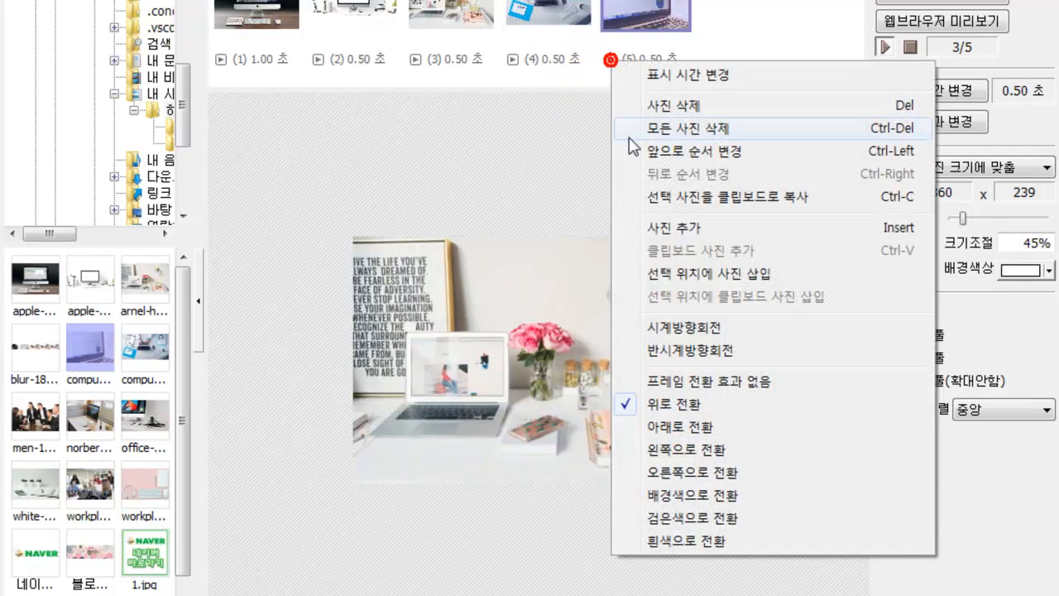
{"action": "left_click", "coordinate": [691, 517]}
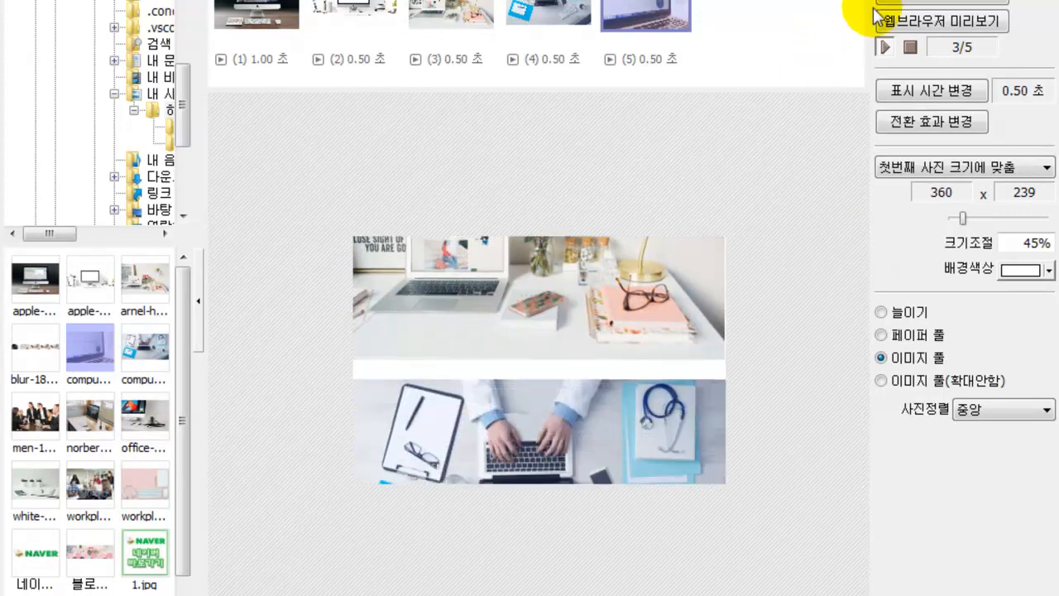
- Save the animation to the desktop as the GIF file 123 and acknowledge the saved notice
{"action": "left_click", "coordinate": [918, 7]}
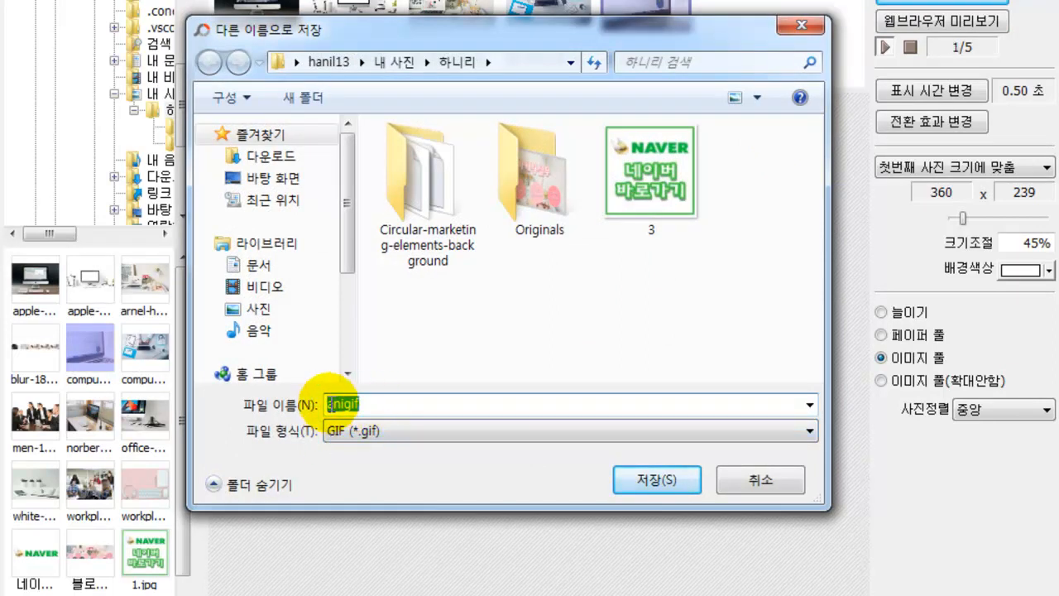
{"action": "left_click", "coordinate": [260, 178]}
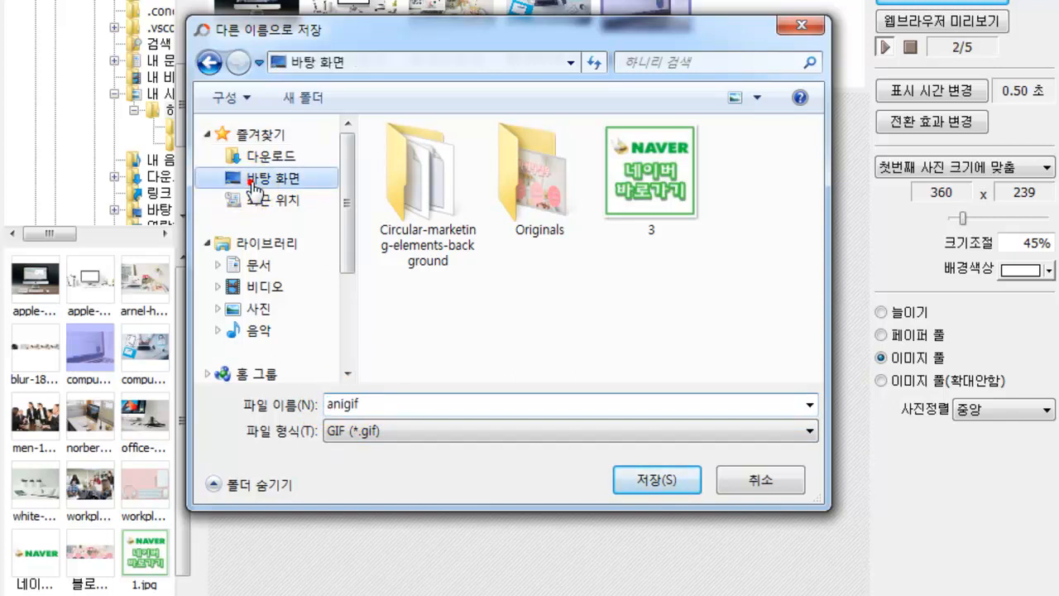
{"action": "double_click", "coordinate": [370, 403]}
{"action": "type", "text": "123"}
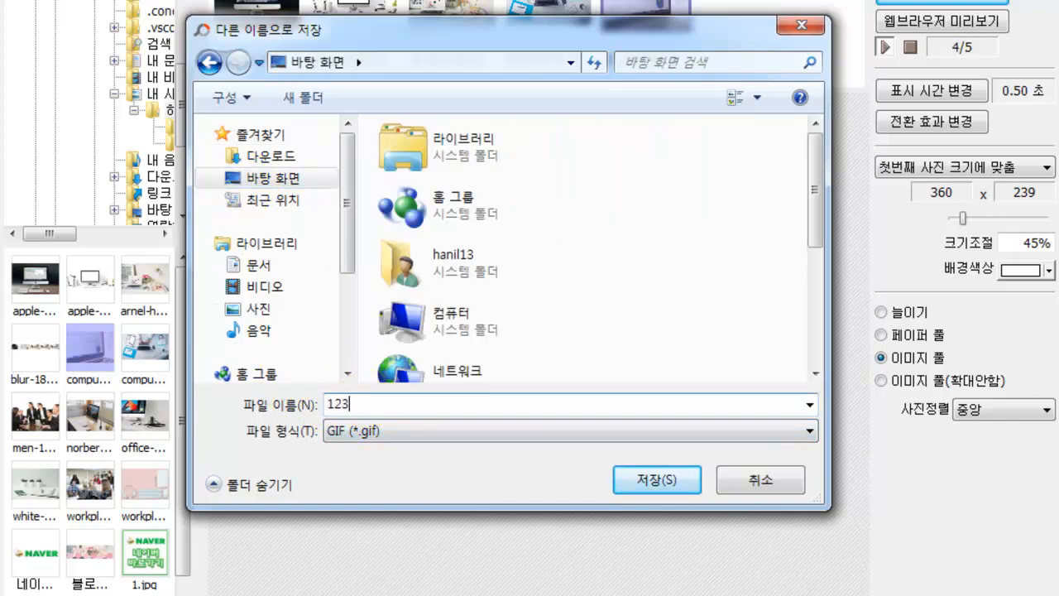
{"action": "left_click", "coordinate": [658, 480]}
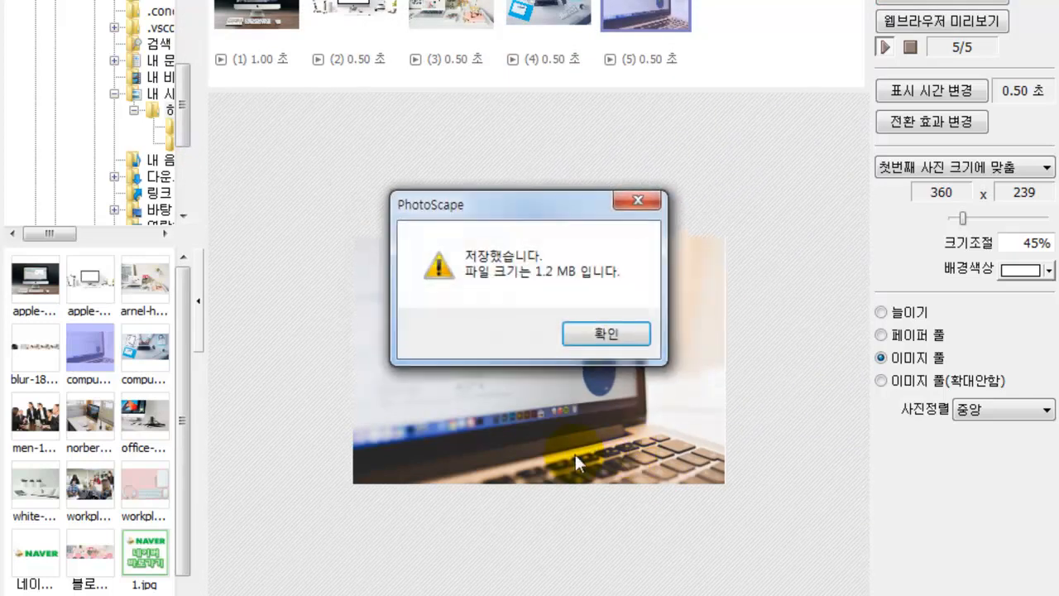
{"action": "left_click", "coordinate": [606, 334]}
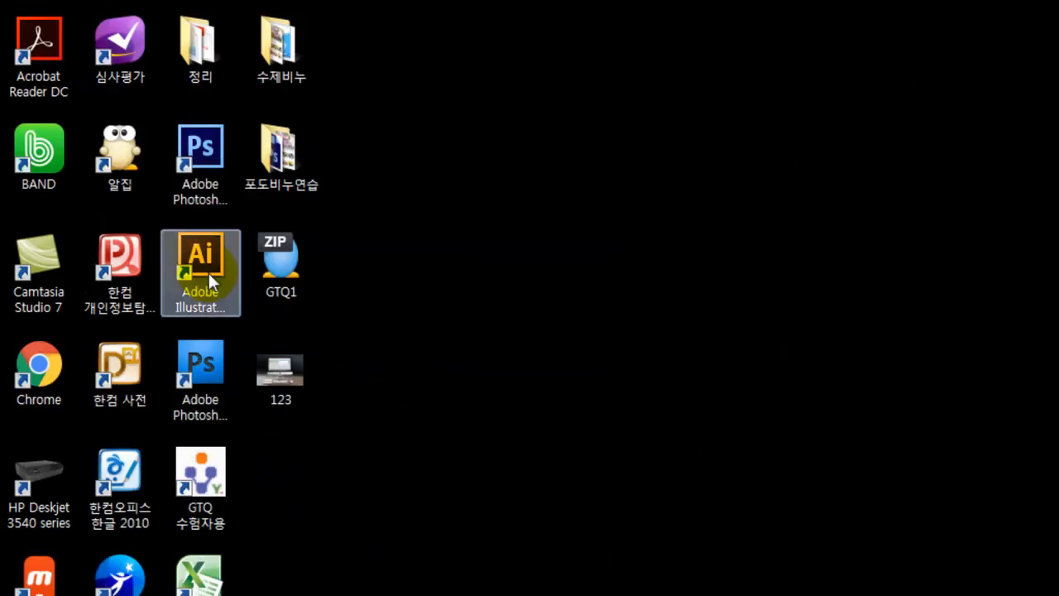
{"action": "double_click", "coordinate": [281, 393]}
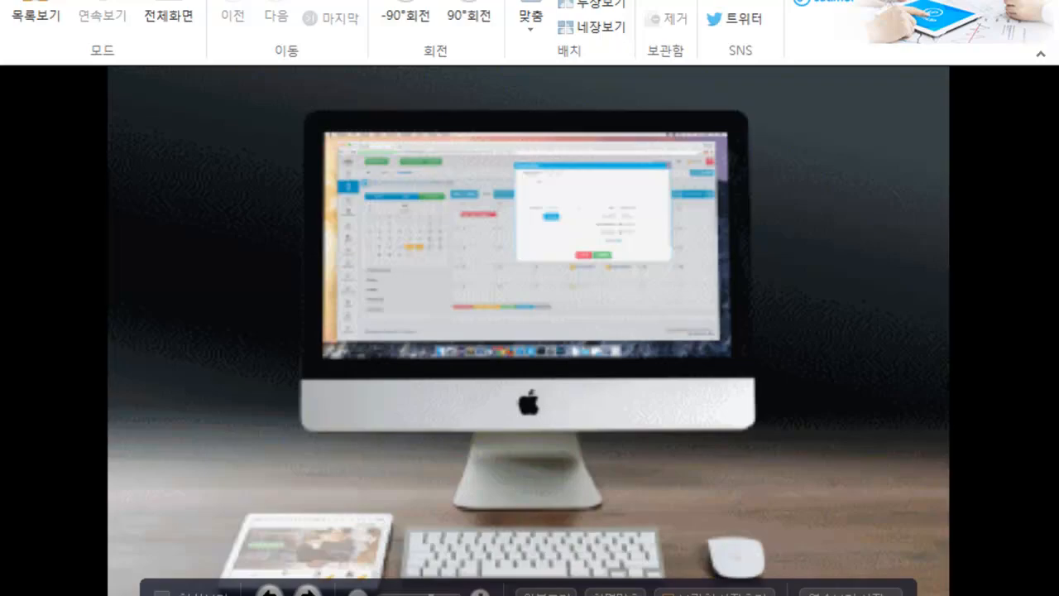
{"action": "key", "text": "Escape"}
- Browse the Open With program choices for 123.gif, then cancel without choosing a program
{"action": "right_click", "coordinate": [286, 381]}
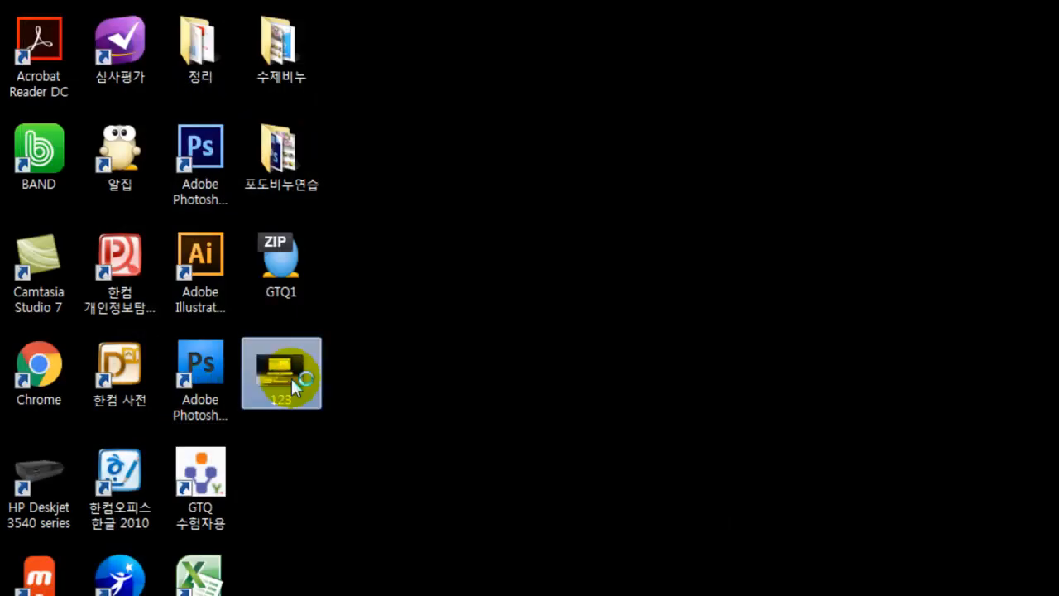
{"action": "mouse_move", "coordinate": [395, 379]}
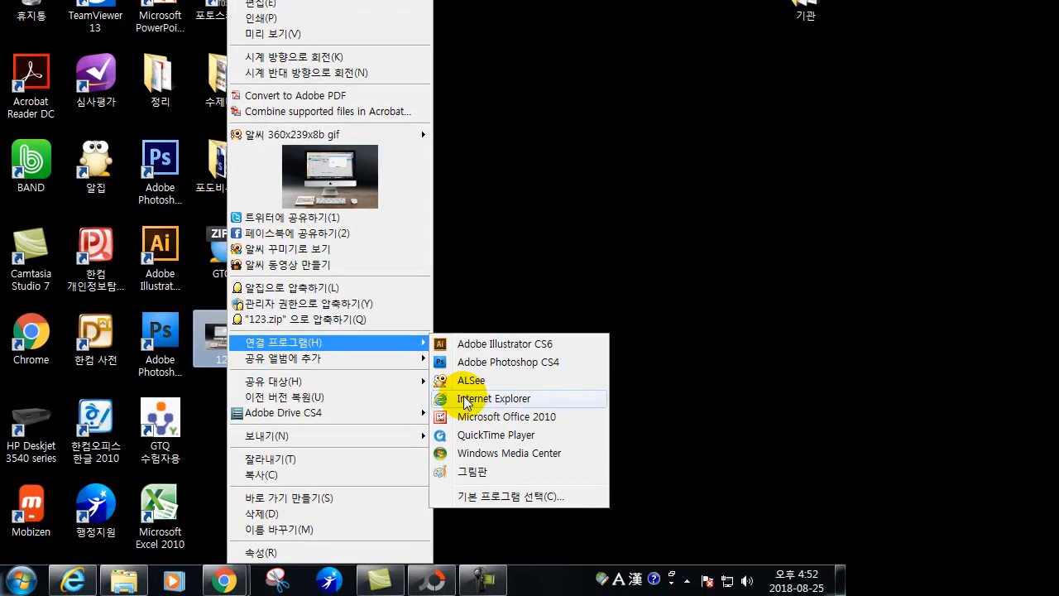
{"action": "left_click", "coordinate": [470, 400]}
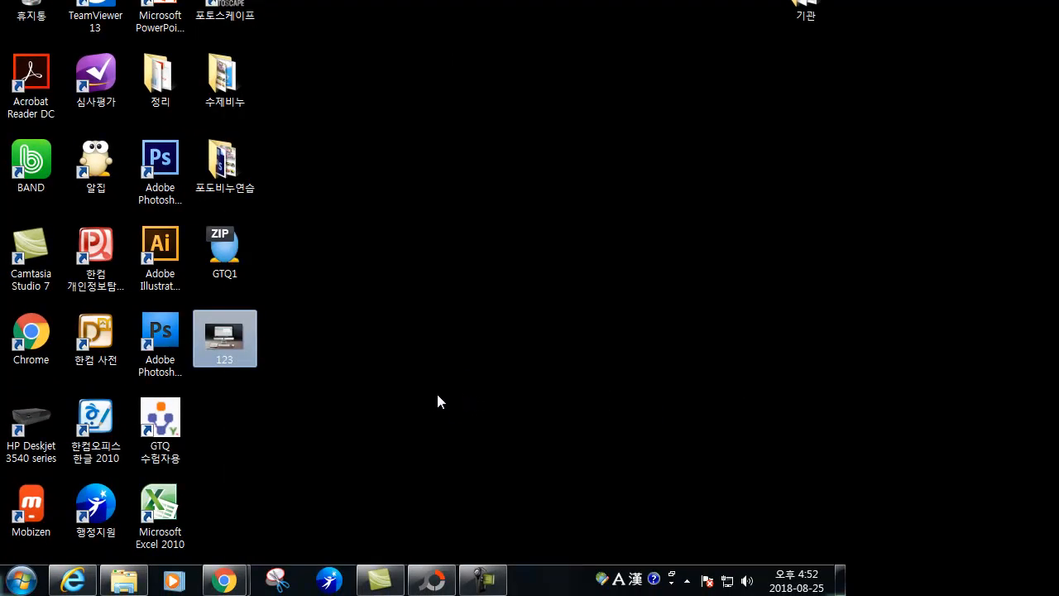
{"action": "right_click", "coordinate": [235, 347]}
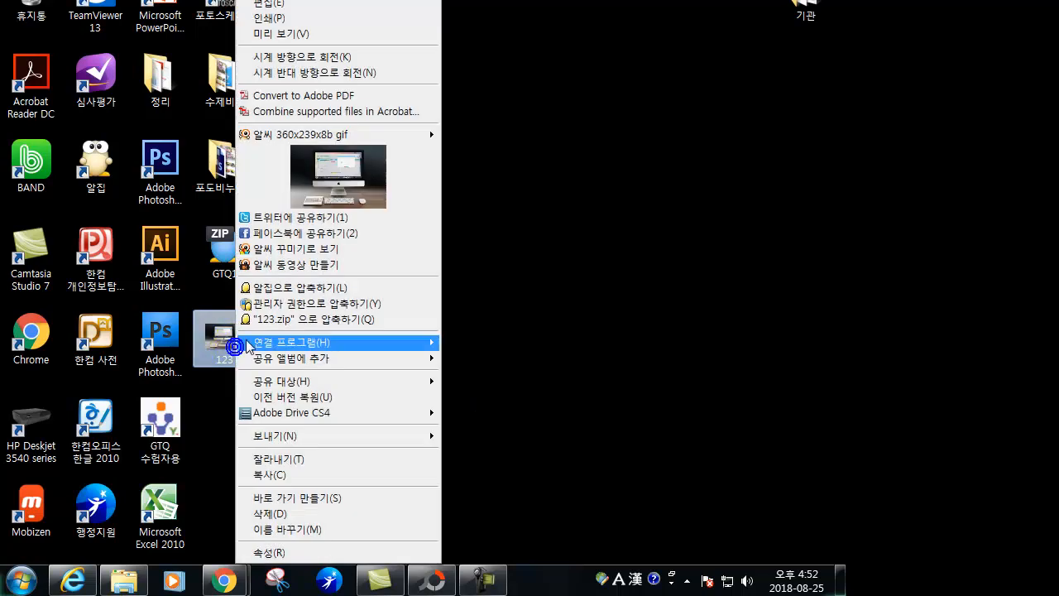
{"action": "left_click", "coordinate": [331, 342]}
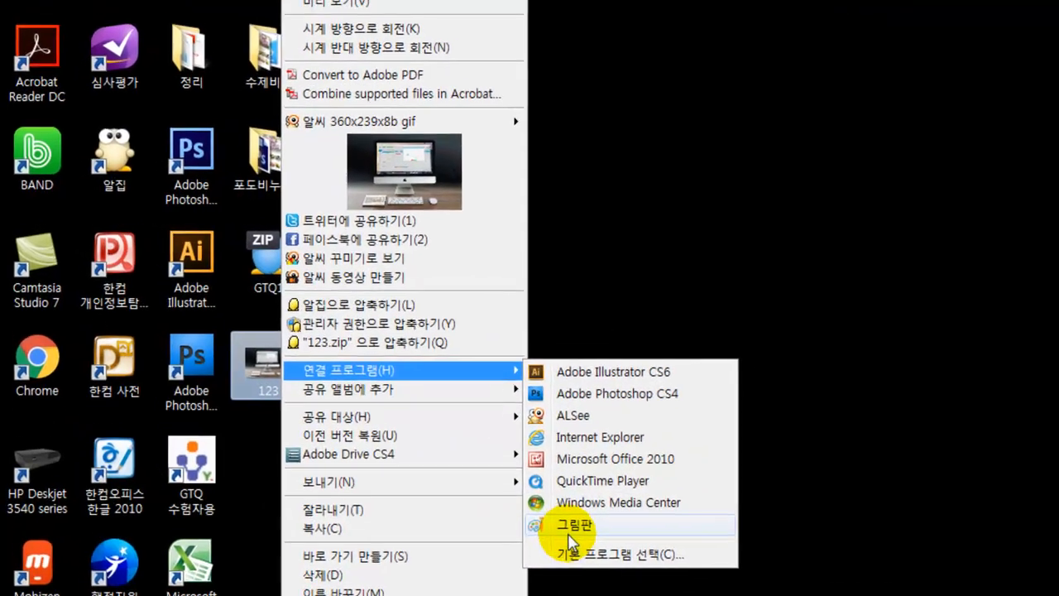
{"action": "left_click", "coordinate": [483, 497]}
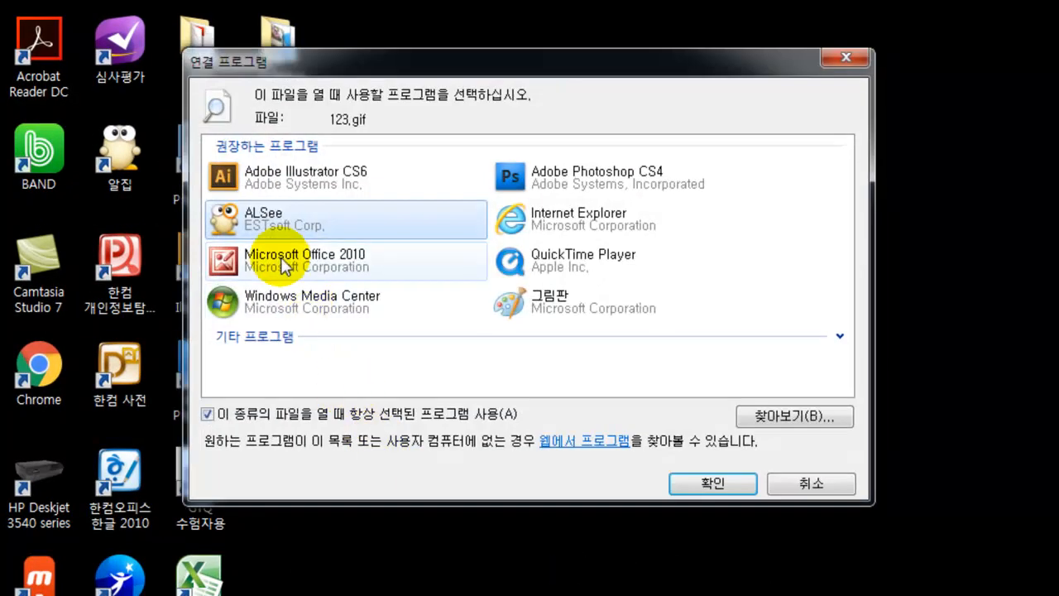
{"action": "left_click", "coordinate": [286, 337]}
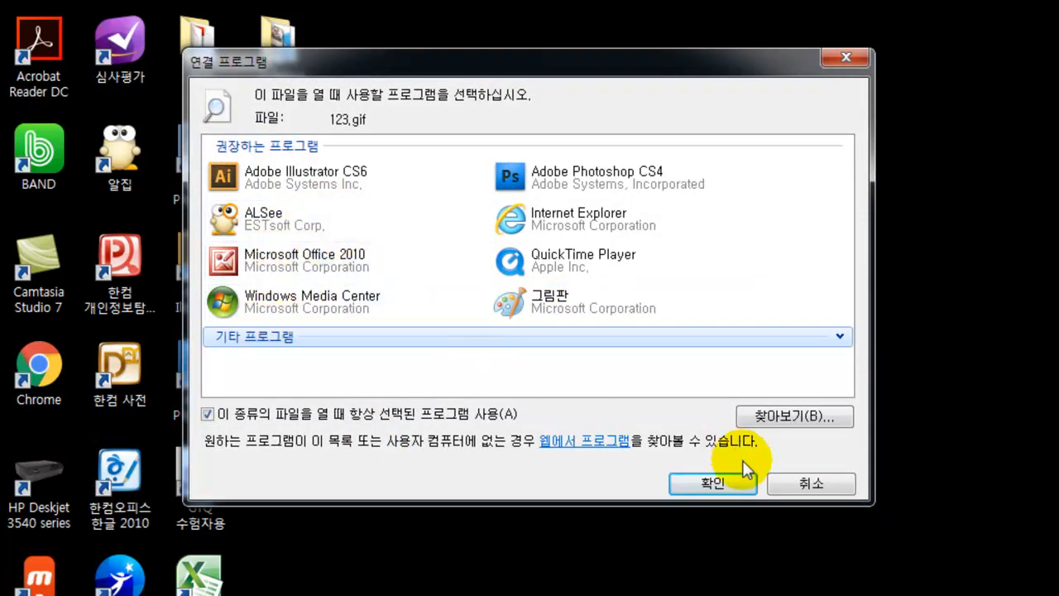
{"action": "left_click", "coordinate": [812, 480]}
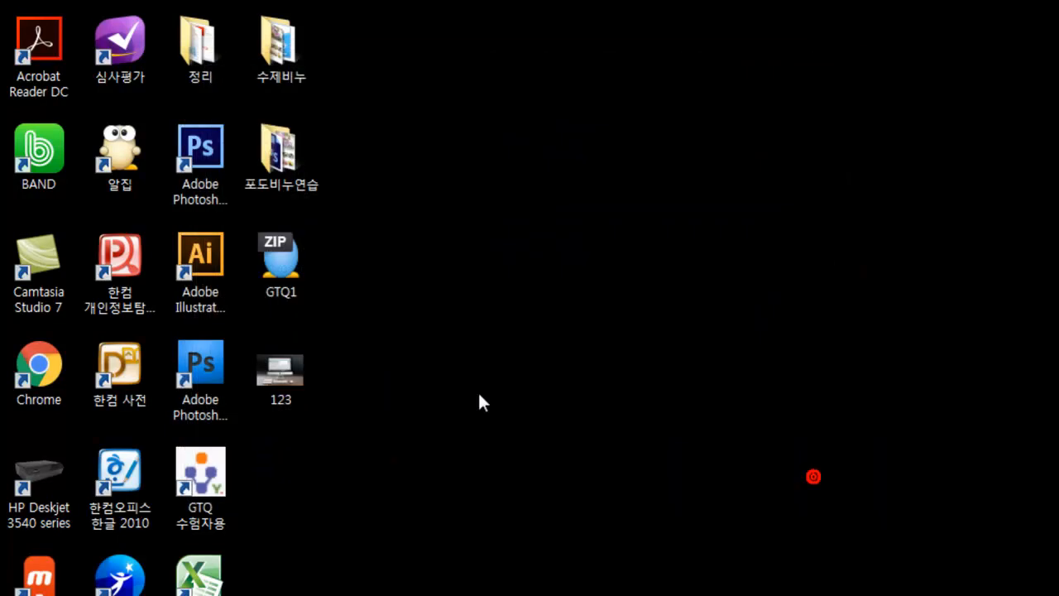
- Open the 123 GIF from the desktop in ALSee and switch to 원본보기
{"action": "double_click", "coordinate": [282, 377]}
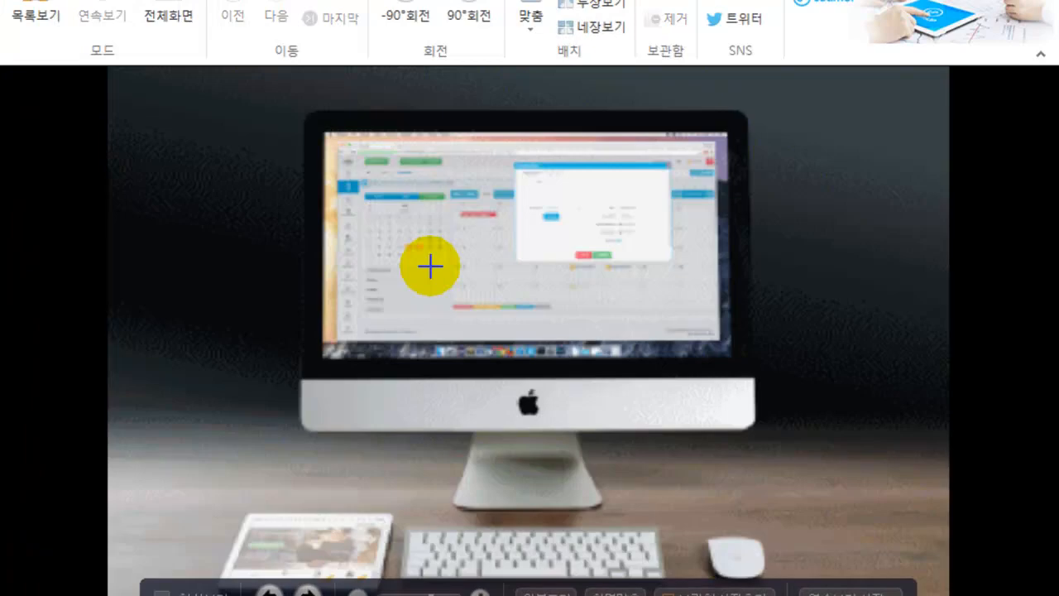
{"action": "scroll", "coordinate": [449, 502], "scroll_direction": "down", "scroll_amount": 1}
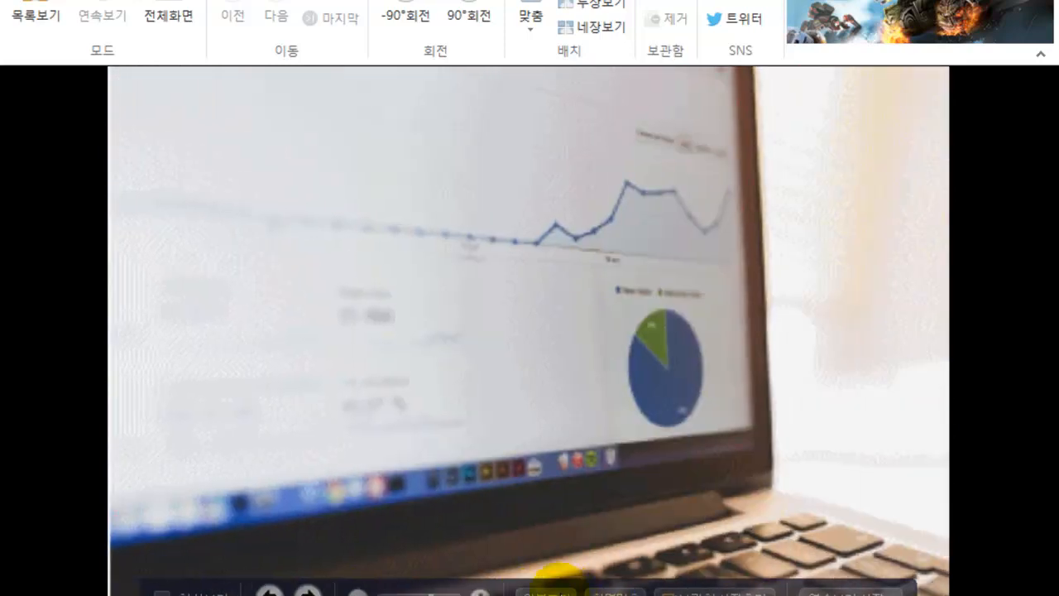
{"action": "left_click", "coordinate": [557, 593]}
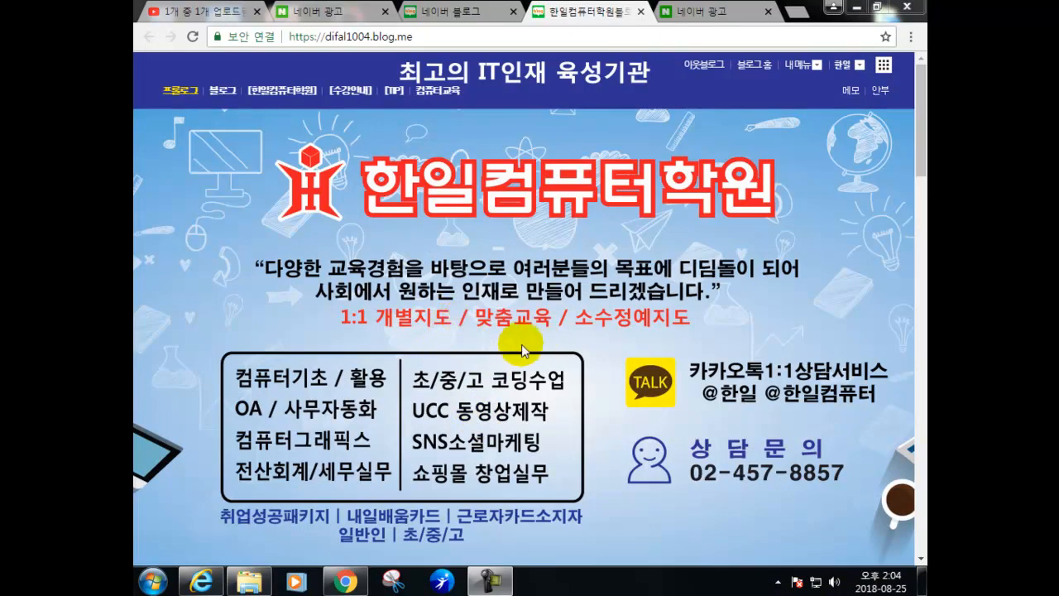
- Scroll down the blog home page and follow the 관리 link under the profile
{"action": "left_click_drag", "start_coordinate": [920, 161], "coordinate": [893, 518]}
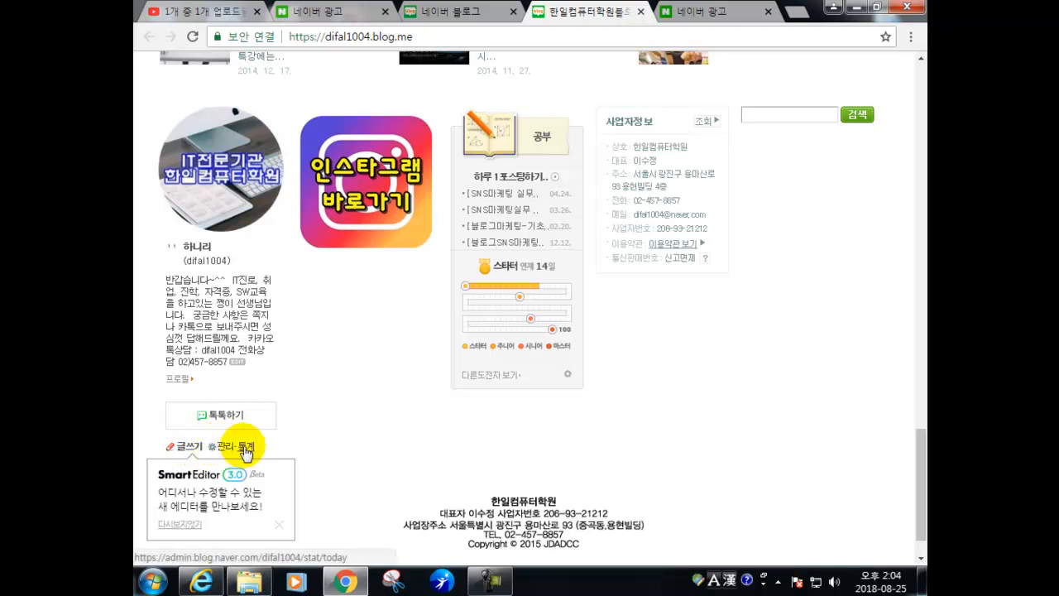
{"action": "left_click", "coordinate": [221, 447]}
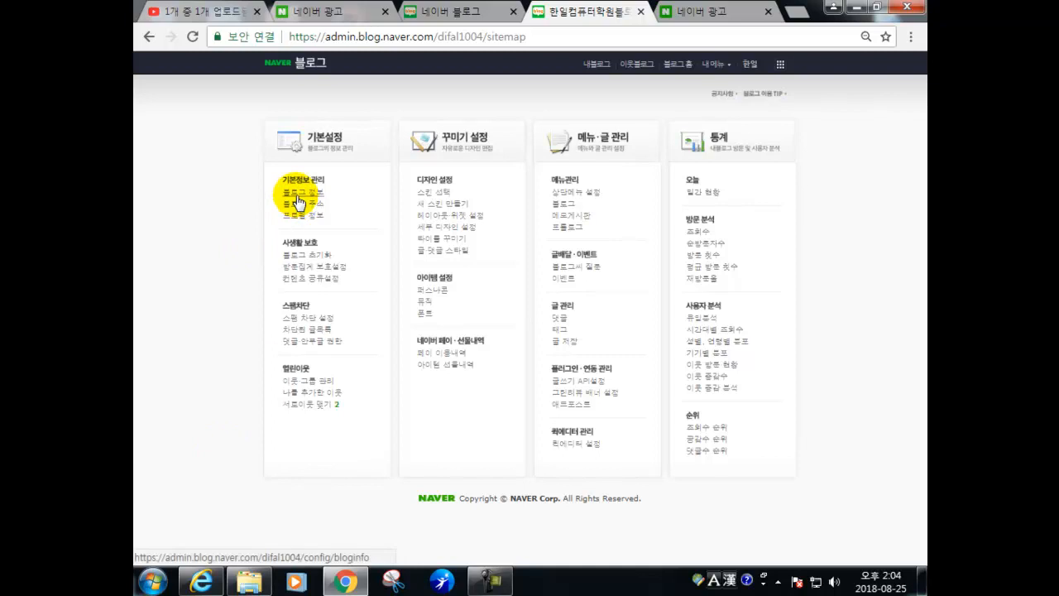
- Zoom the page in and open 블로그 정보 under 기본정보 관리
{"action": "key", "text": "ctrl+plus"}
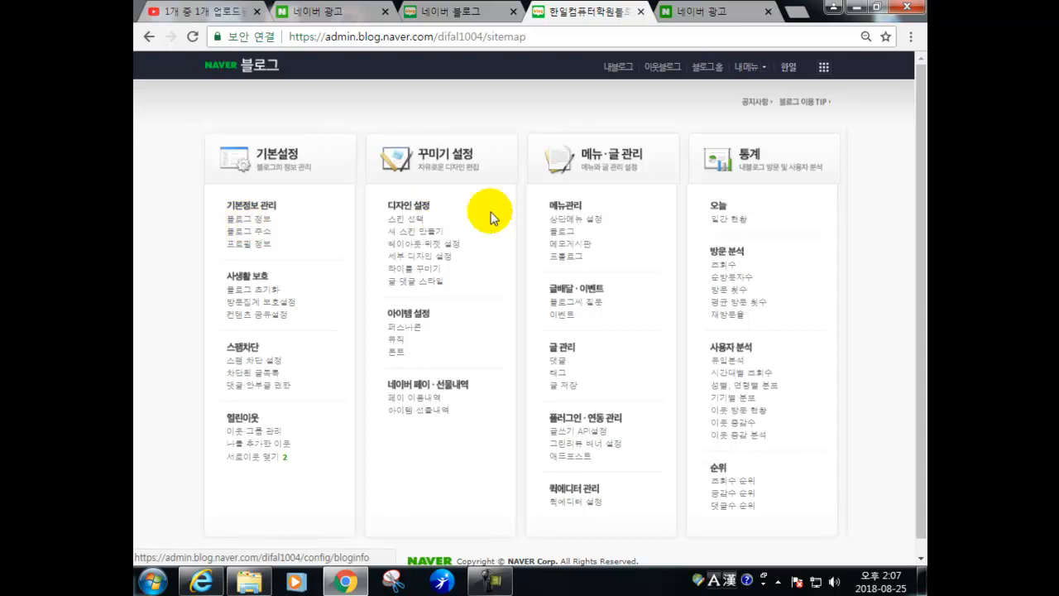
{"action": "left_click", "coordinate": [259, 228]}
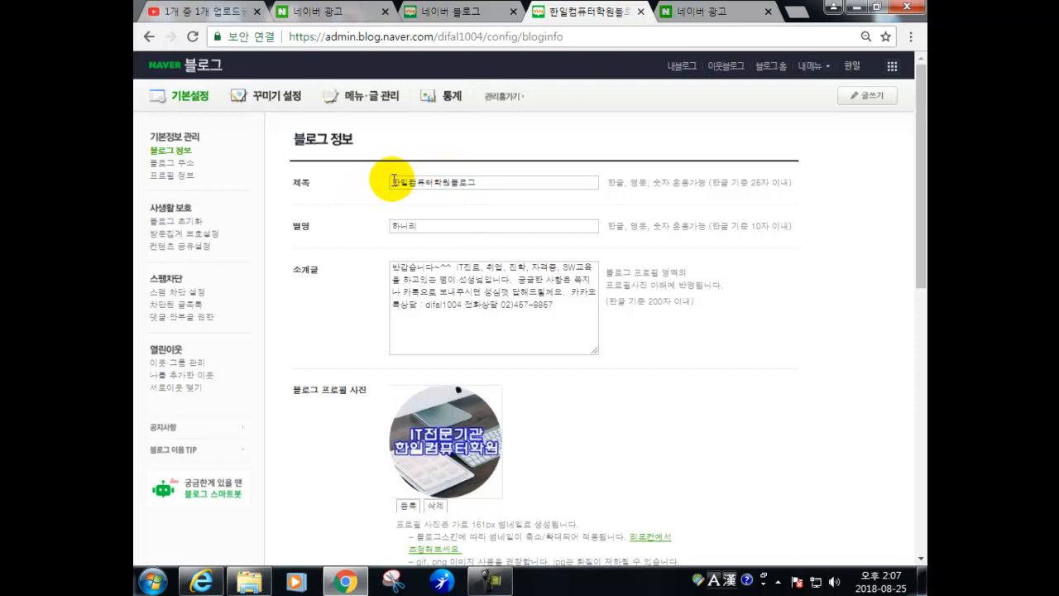
{"action": "left_click", "coordinate": [317, 19]}
- Search Naver for 천안과외 from the Naver home page
{"action": "left_click", "coordinate": [229, 73]}
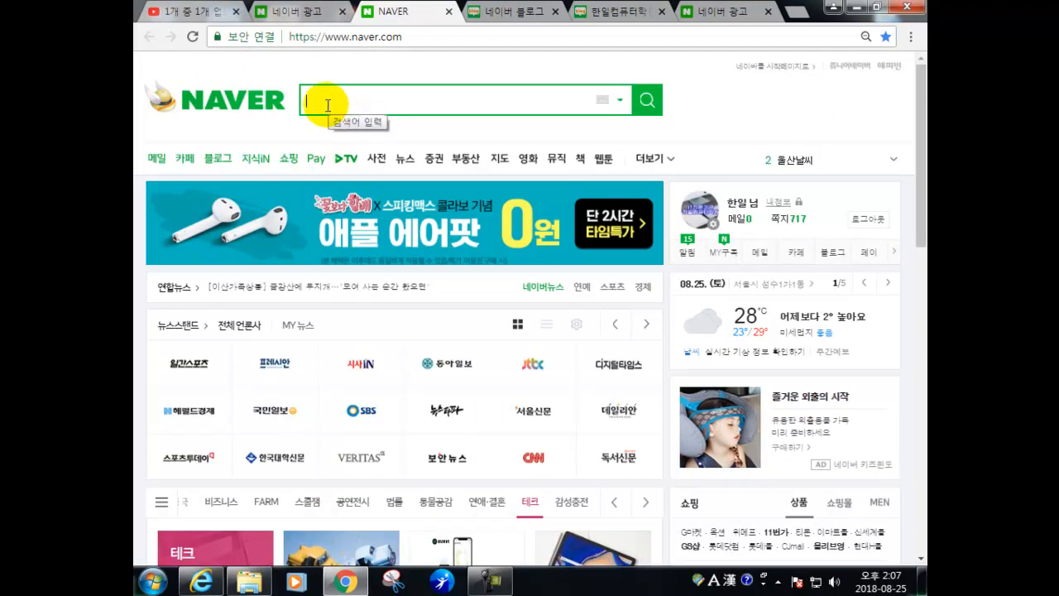
{"action": "type", "text": "d"}
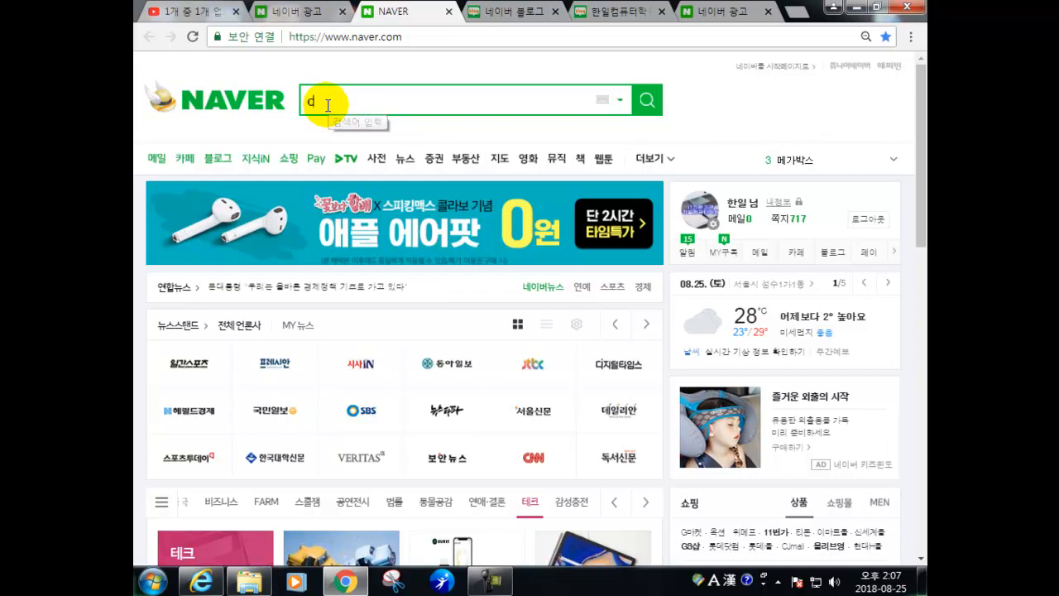
{"action": "key", "text": "BackSpace"}
{"action": "key", "text": "Hangul"}
{"action": "type", "text": "천안고"}
{"action": "key", "text": "BackSpace"}
{"action": "type", "text": "과외"}
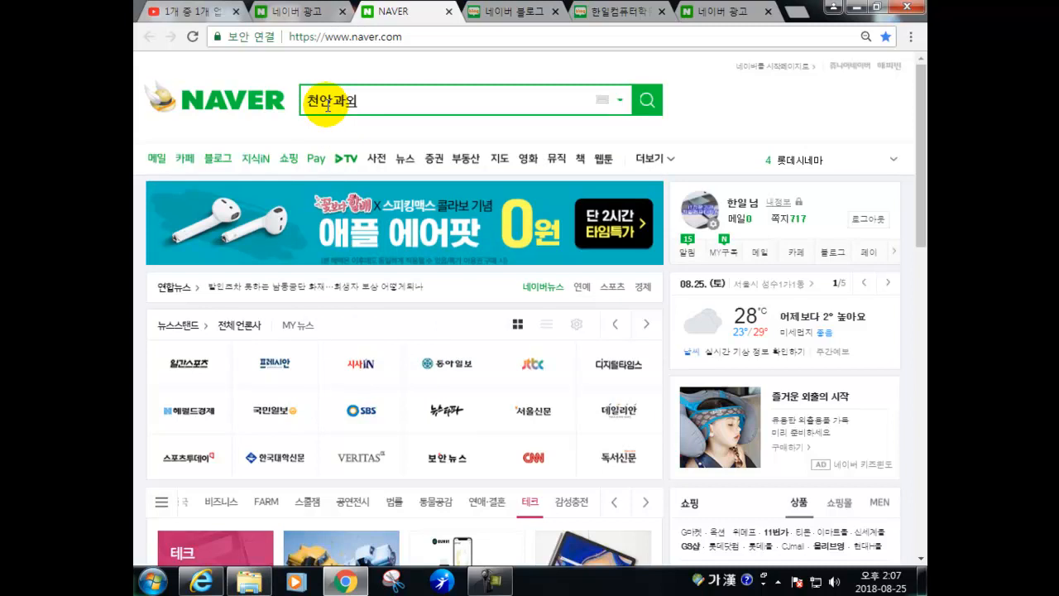
{"action": "key", "text": "Return"}
- Scroll through the 천안과외 results, launch the snipping tool, and close two Naver ad tabs
{"action": "scroll", "coordinate": [360, 286], "scroll_direction": "down", "scroll_amount": 5}
{"action": "scroll", "coordinate": [360, 284], "scroll_direction": "down", "scroll_amount": 3}
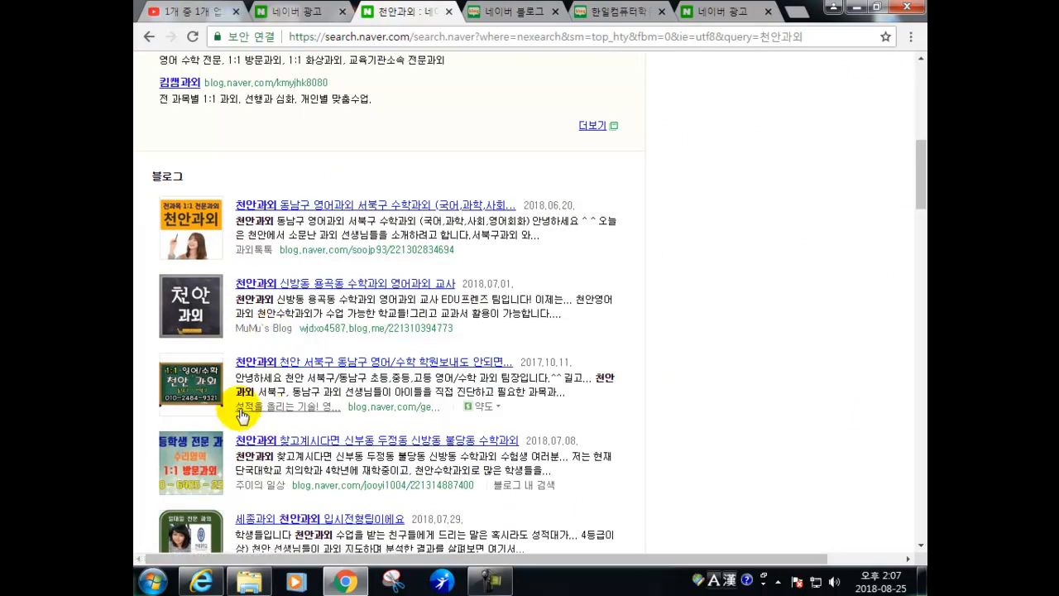
{"action": "scroll", "coordinate": [270, 497], "scroll_direction": "down", "scroll_amount": 1}
{"action": "scroll", "coordinate": [271, 496], "scroll_direction": "down", "scroll_amount": 1}
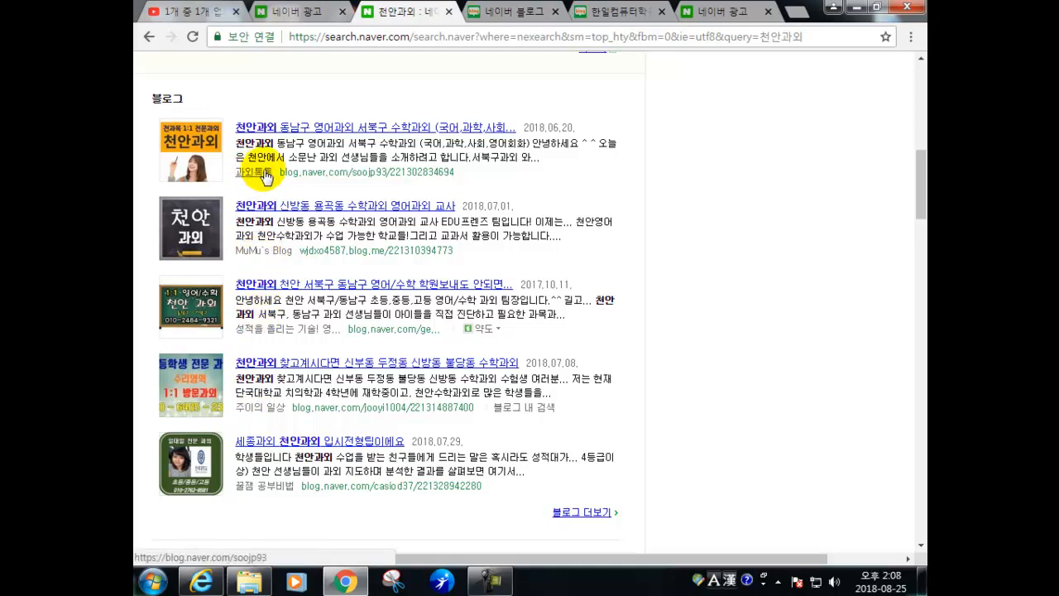
{"action": "left_click", "coordinate": [405, 586]}
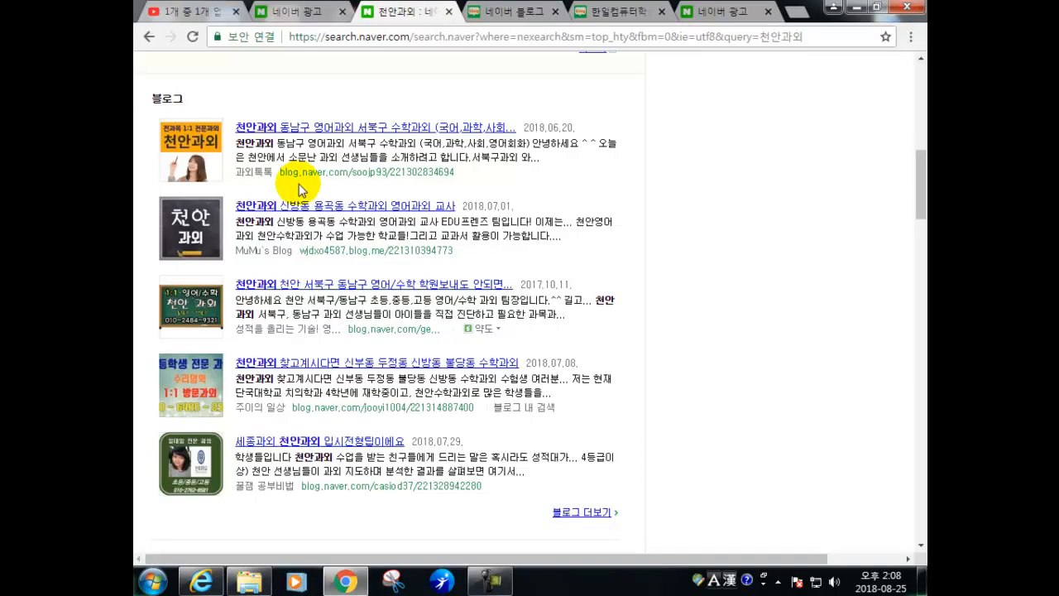
{"action": "left_click", "coordinate": [768, 12]}
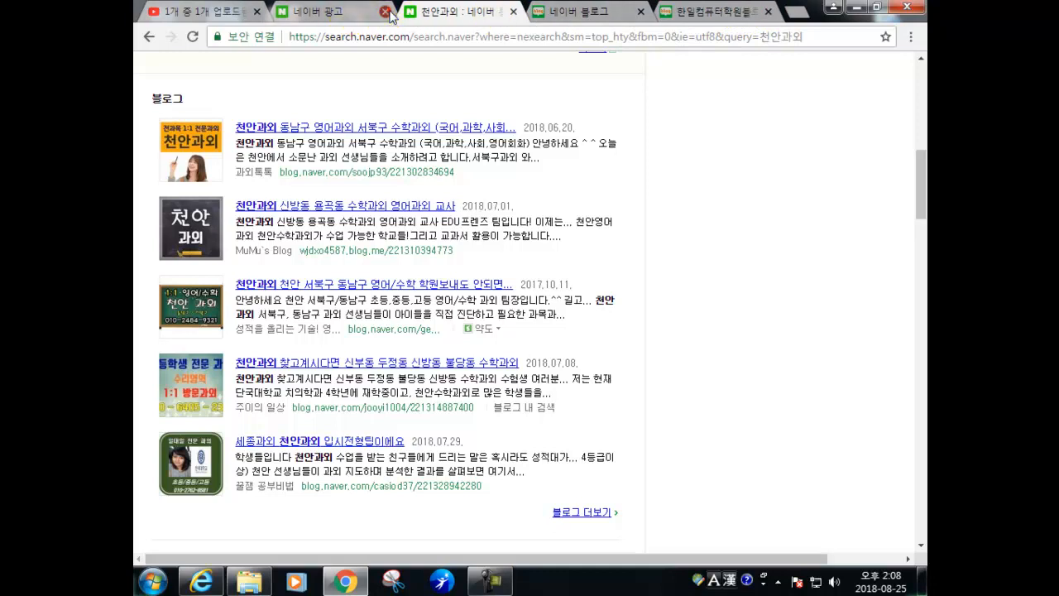
{"action": "left_click", "coordinate": [389, 12]}
- Return to the blog settings tab and highlight the existing blog title in the 제목 field
{"action": "left_click", "coordinate": [563, 11]}
{"action": "left_click", "coordinate": [413, 187]}
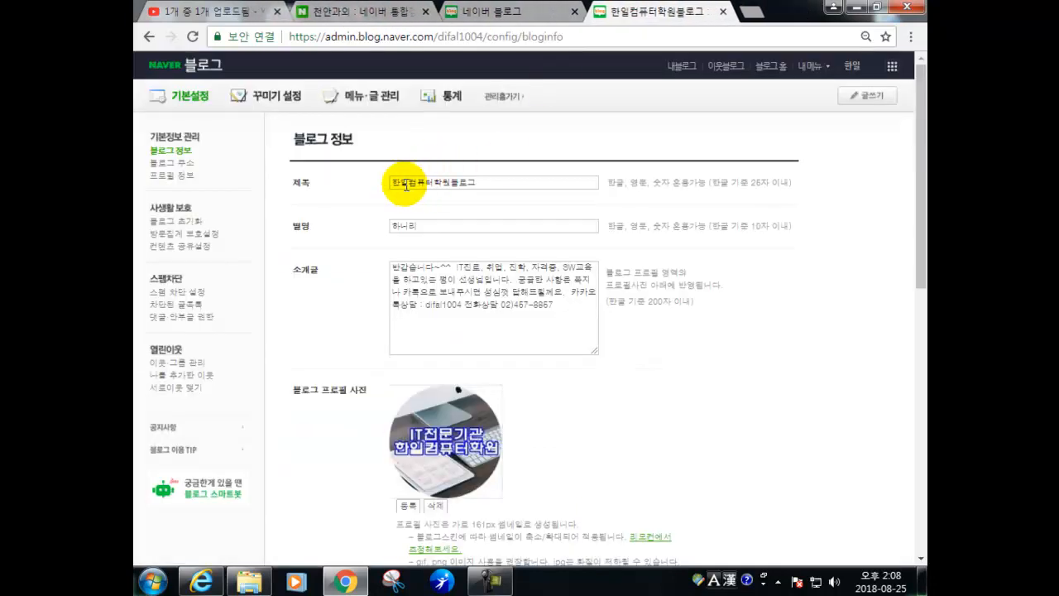
{"action": "left_click_drag", "start_coordinate": [387, 182], "coordinate": [487, 183]}
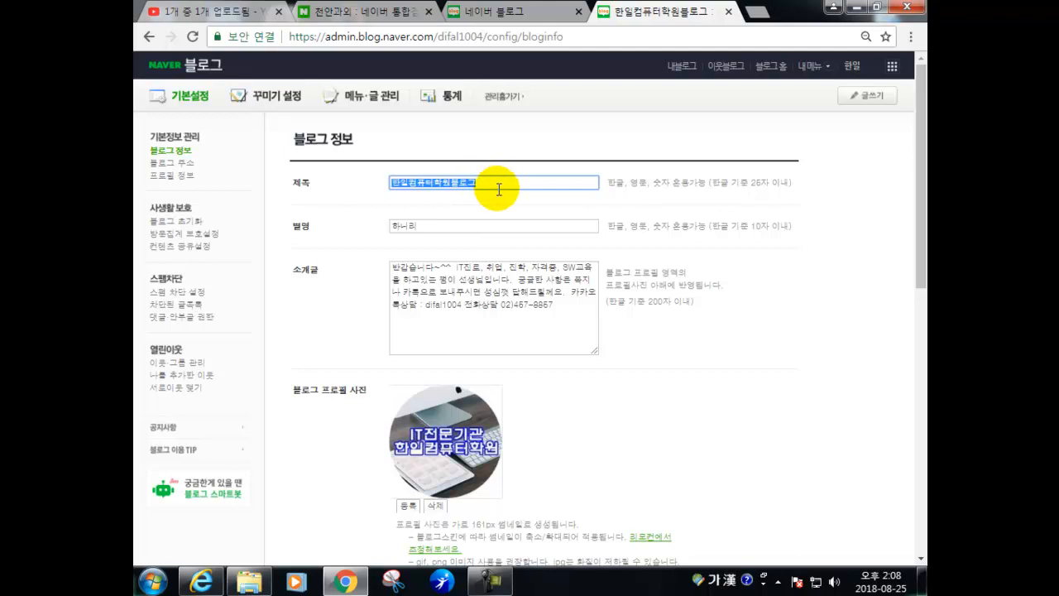
{"action": "left_click", "coordinate": [499, 189]}
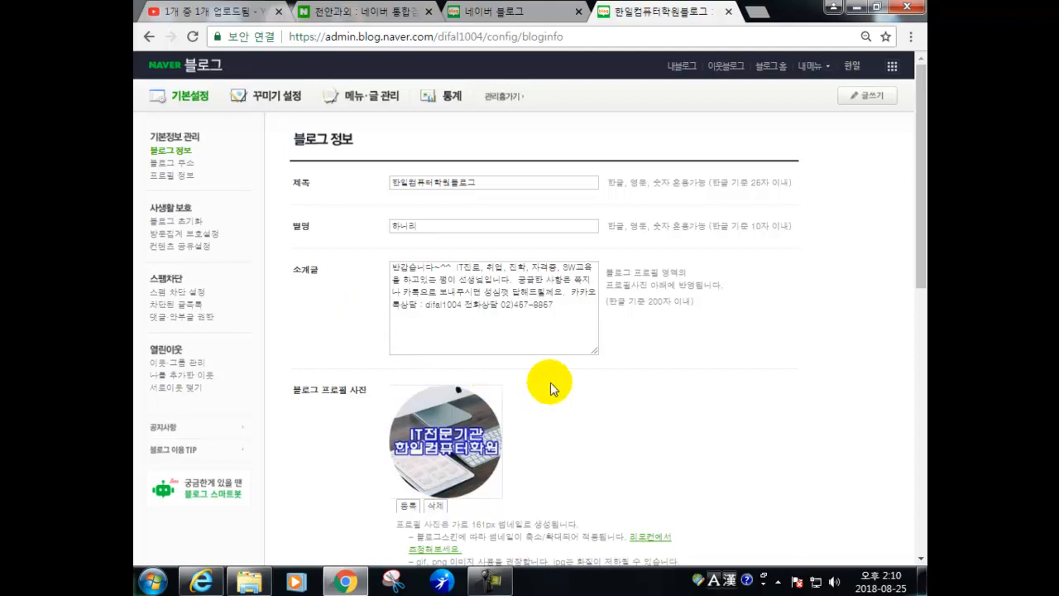
{"action": "scroll", "coordinate": [548, 383], "scroll_direction": "down", "scroll_amount": 2}
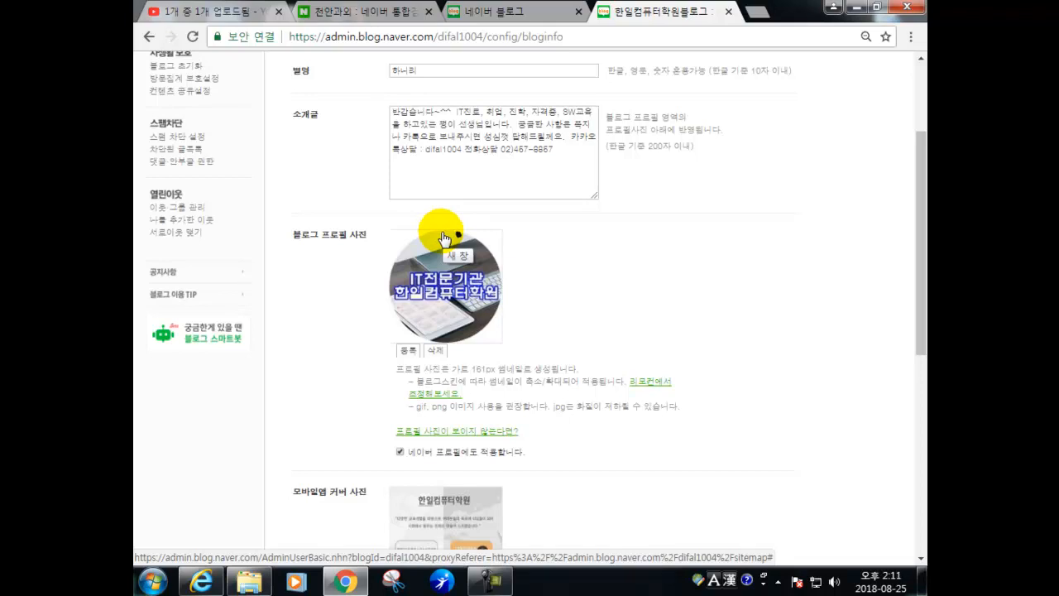
{"action": "scroll", "coordinate": [434, 364], "scroll_direction": "down", "scroll_amount": 1}
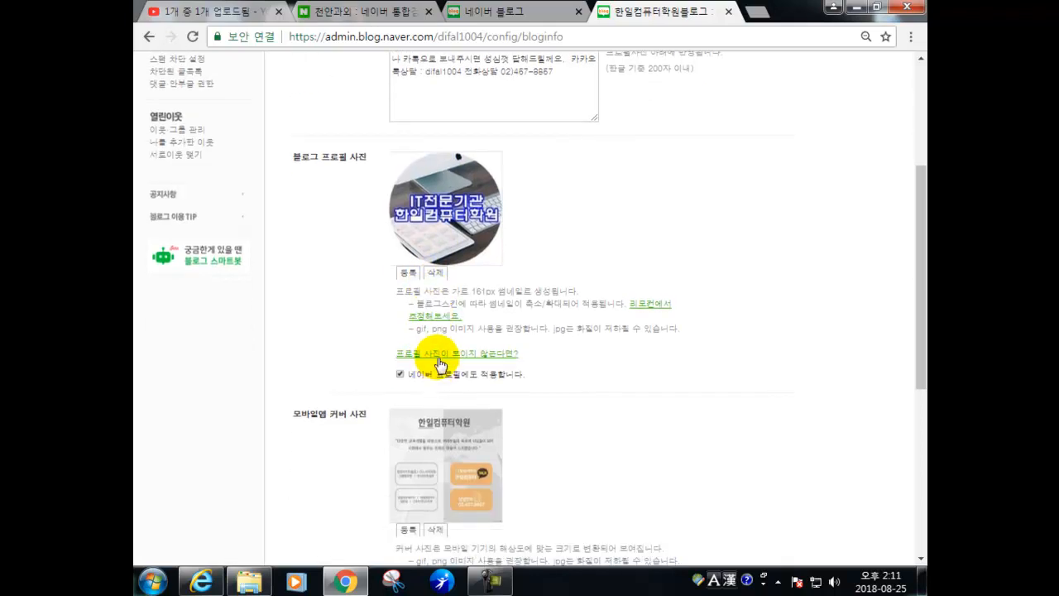
{"action": "scroll", "coordinate": [438, 364], "scroll_direction": "down", "scroll_amount": 1}
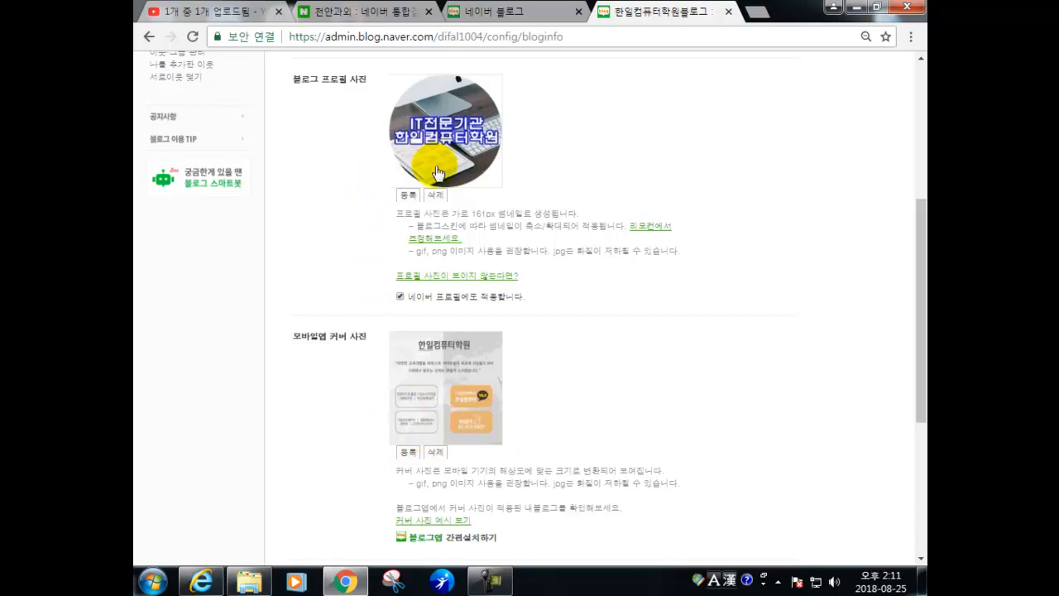
{"action": "scroll", "coordinate": [573, 306], "scroll_direction": "down", "scroll_amount": 2}
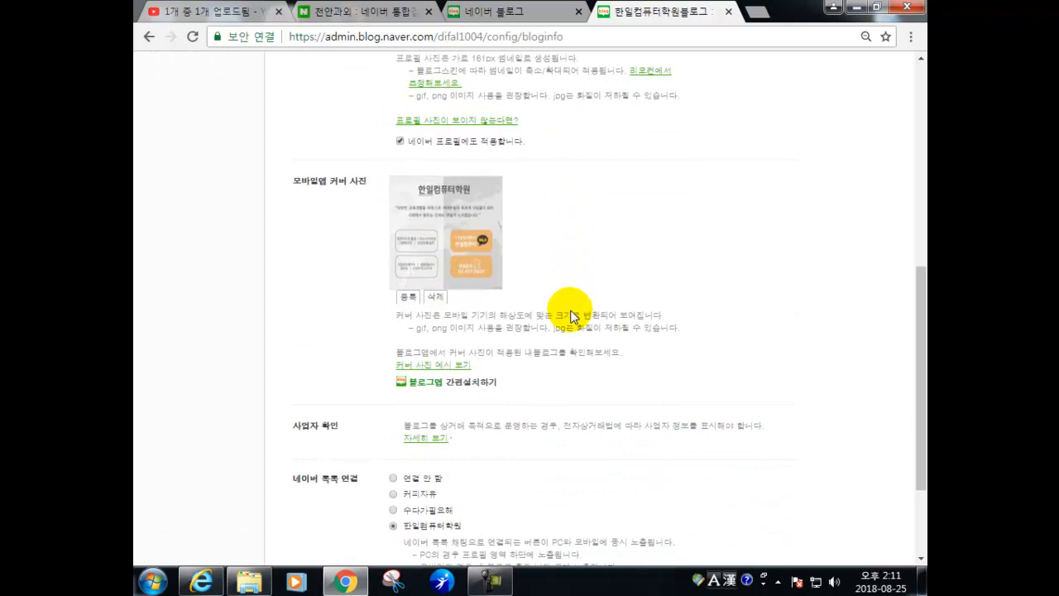
{"action": "scroll", "coordinate": [571, 314], "scroll_direction": "down", "scroll_amount": 1}
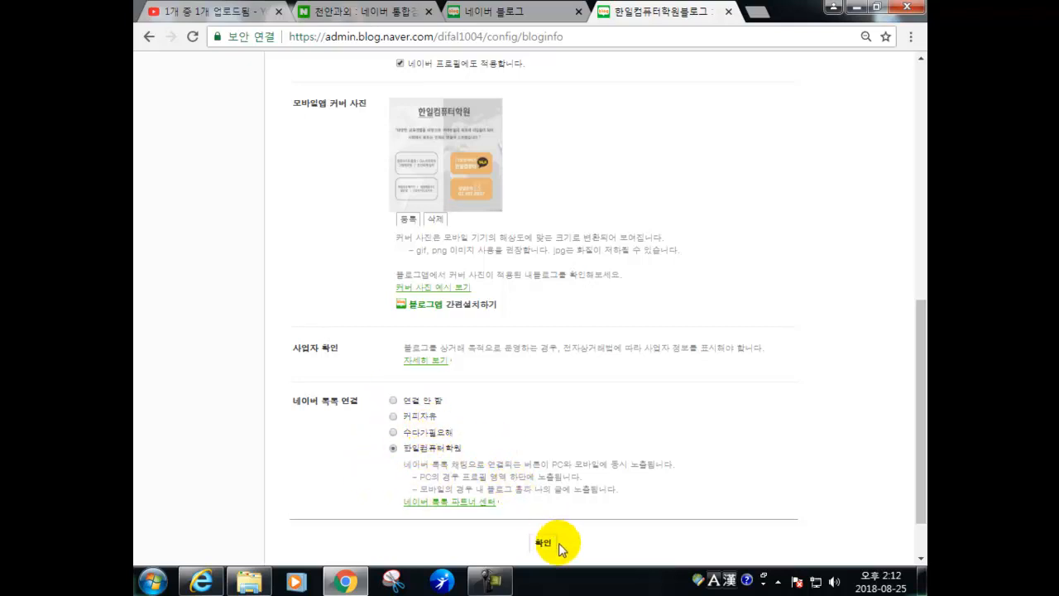
- Save the blog information settings with 확인, then go to the 블로그 주소 page
{"action": "scroll", "coordinate": [544, 430], "scroll_direction": "up", "scroll_amount": 5}
{"action": "scroll", "coordinate": [536, 419], "scroll_direction": "up", "scroll_amount": 2}
{"action": "scroll", "coordinate": [488, 447], "scroll_direction": "down", "scroll_amount": 3}
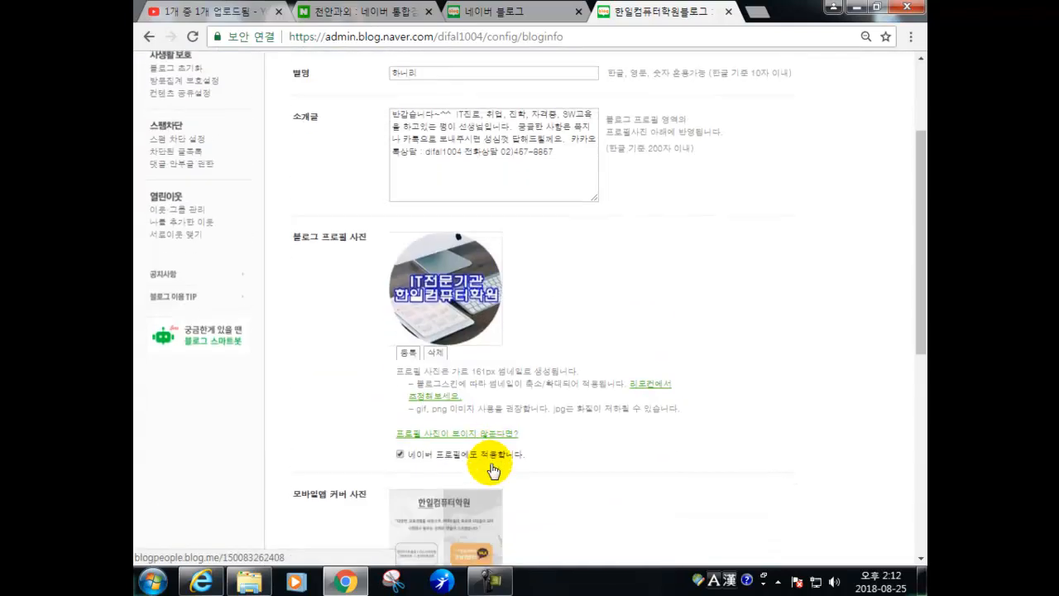
{"action": "scroll", "coordinate": [491, 476], "scroll_direction": "down", "scroll_amount": 2}
{"action": "scroll", "coordinate": [575, 454], "scroll_direction": "down", "scroll_amount": 2}
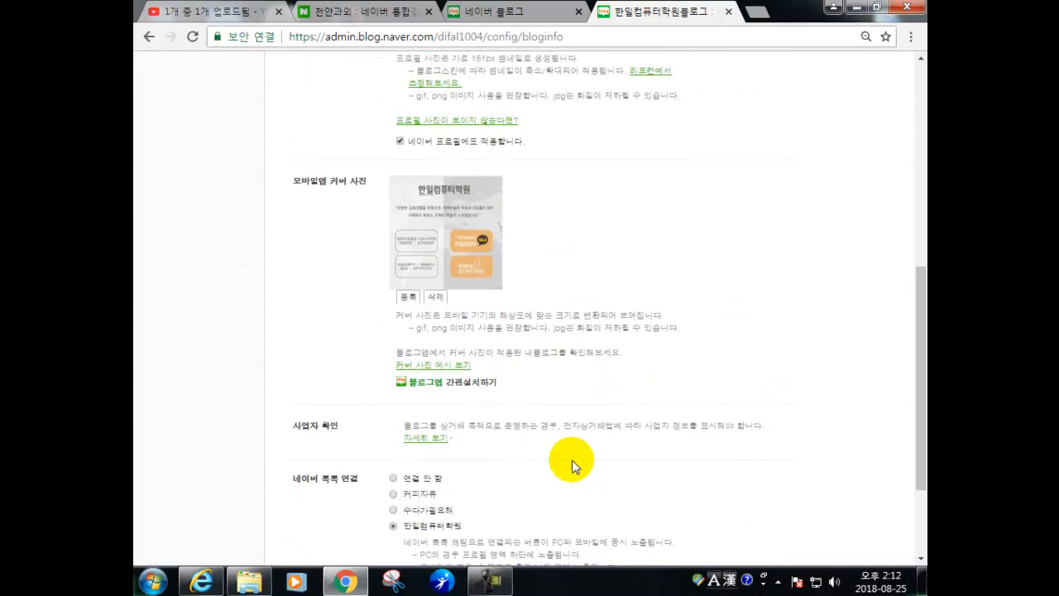
{"action": "scroll", "coordinate": [573, 463], "scroll_direction": "down", "scroll_amount": 2}
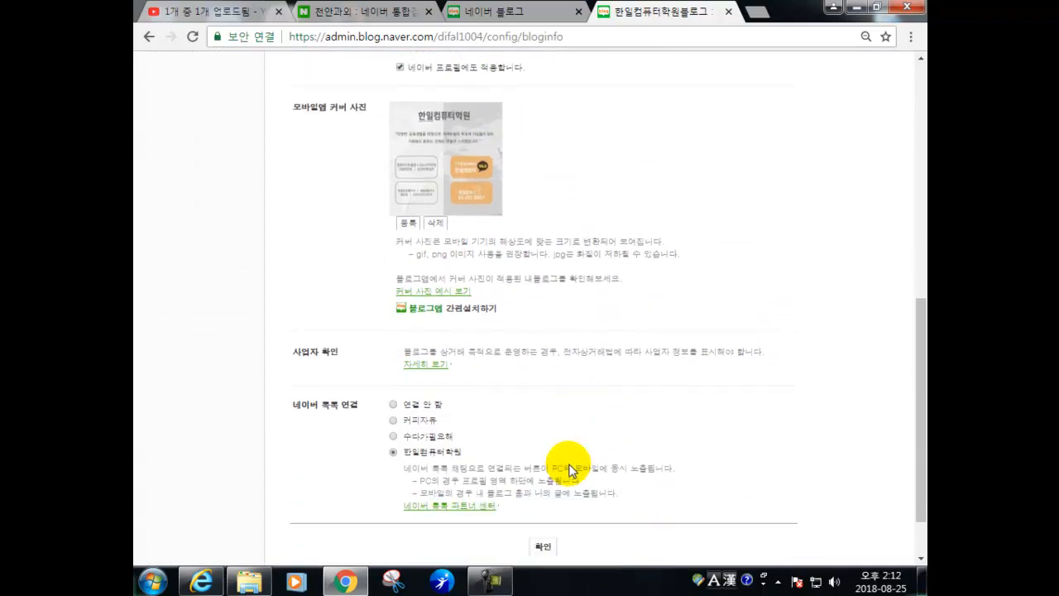
{"action": "left_click", "coordinate": [546, 483]}
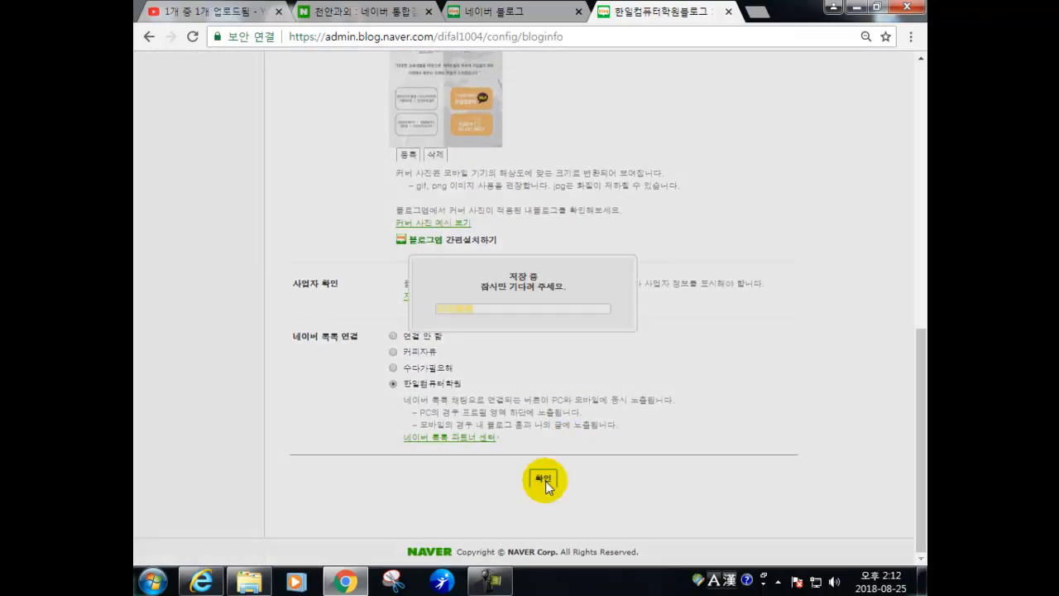
{"action": "left_click", "coordinate": [523, 331]}
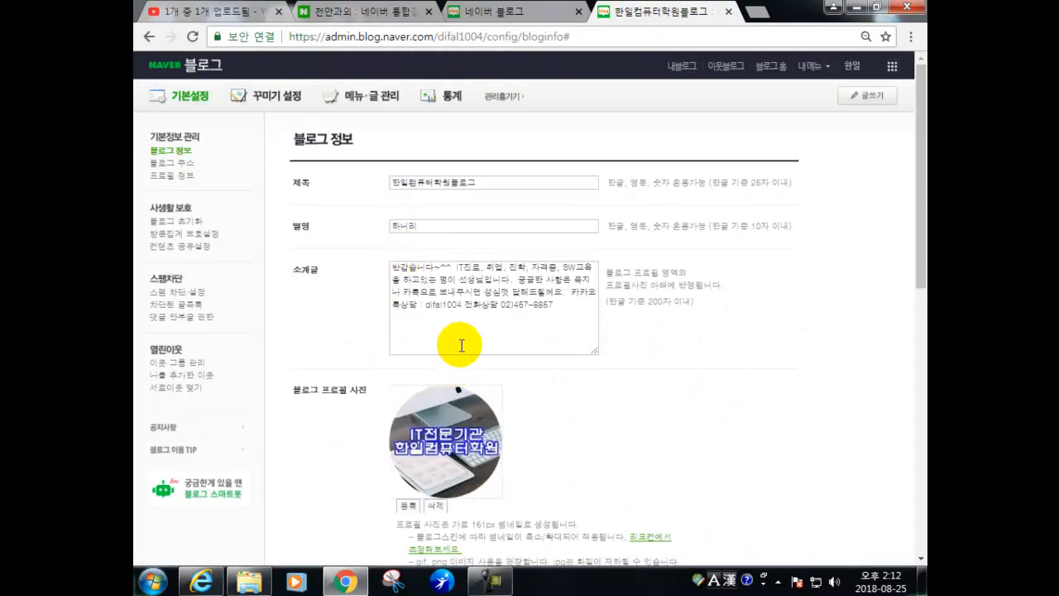
{"action": "left_click", "coordinate": [172, 164]}
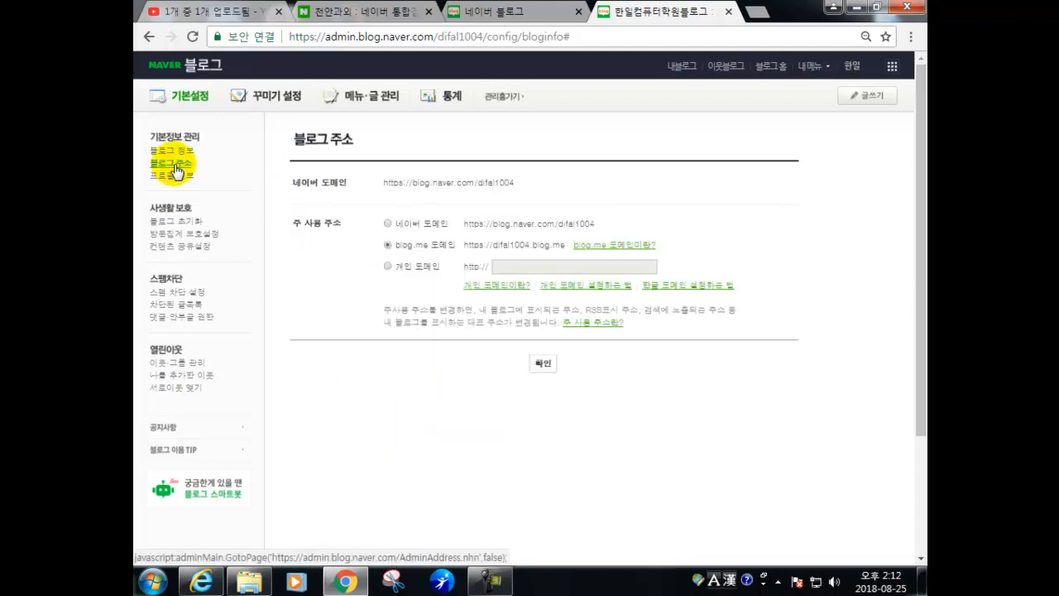
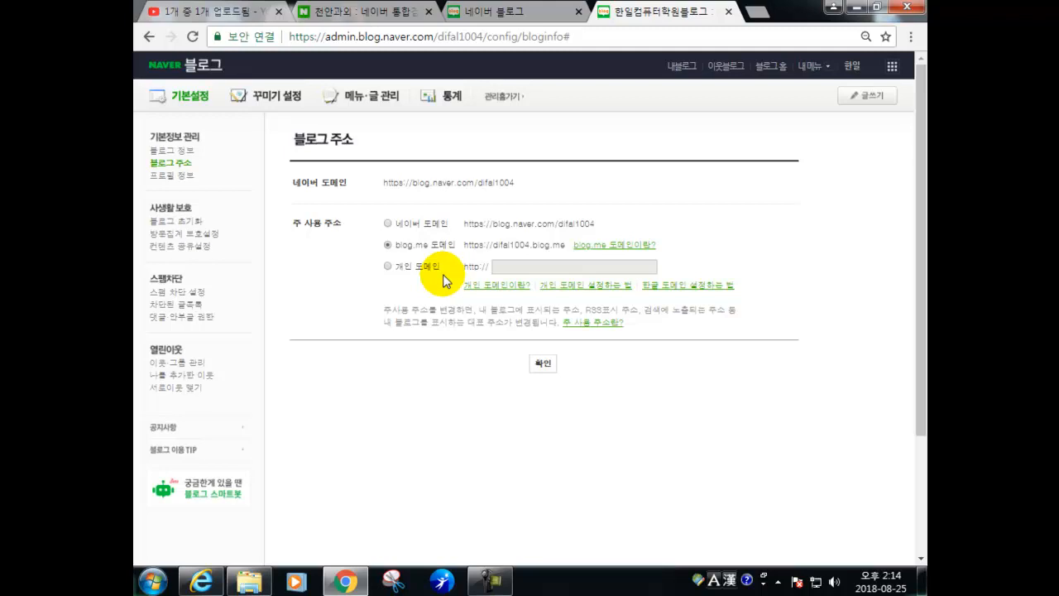
- View the 프로필 정보 settings with name, gender and region 비공개, then open 블로그 초기화
{"action": "left_click", "coordinate": [161, 176]}
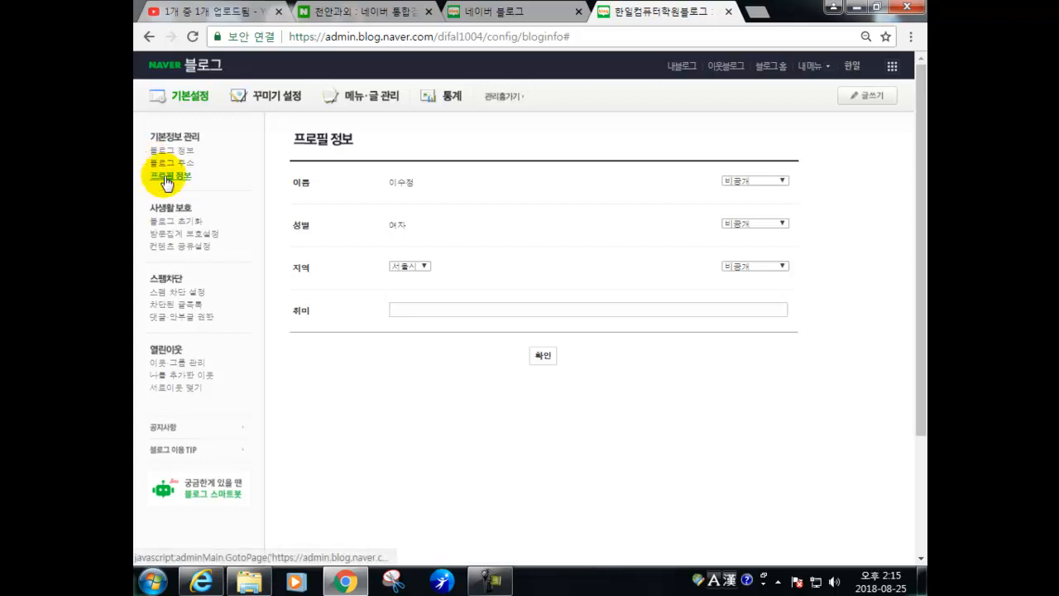
{"action": "left_click", "coordinate": [156, 223]}
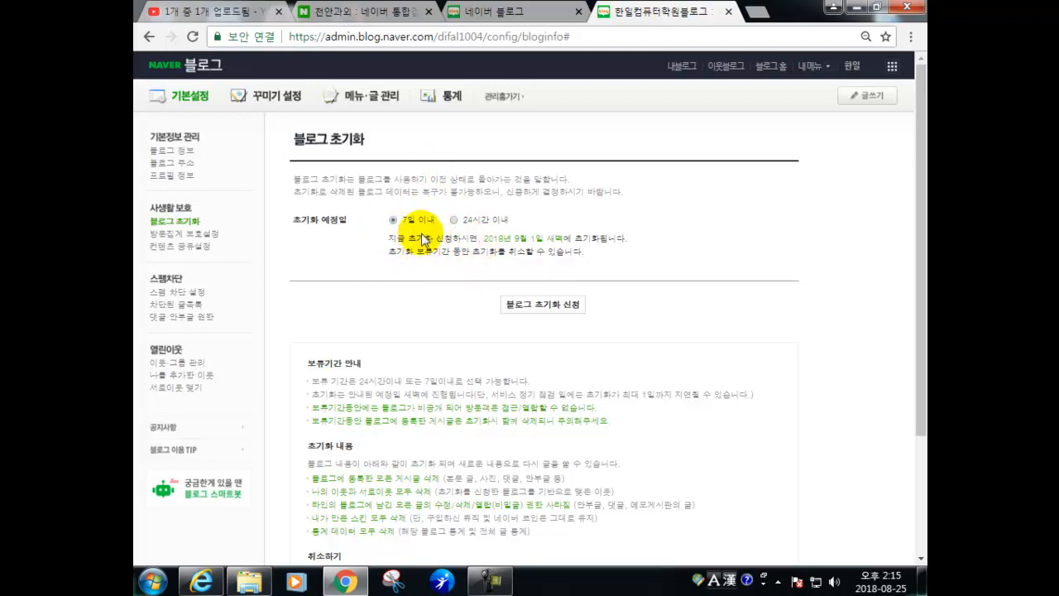
- Look at 방문집계 보호설정, then open 컨텐츠 공유설정 with its CCL and reuse options
{"action": "left_click", "coordinate": [170, 235]}
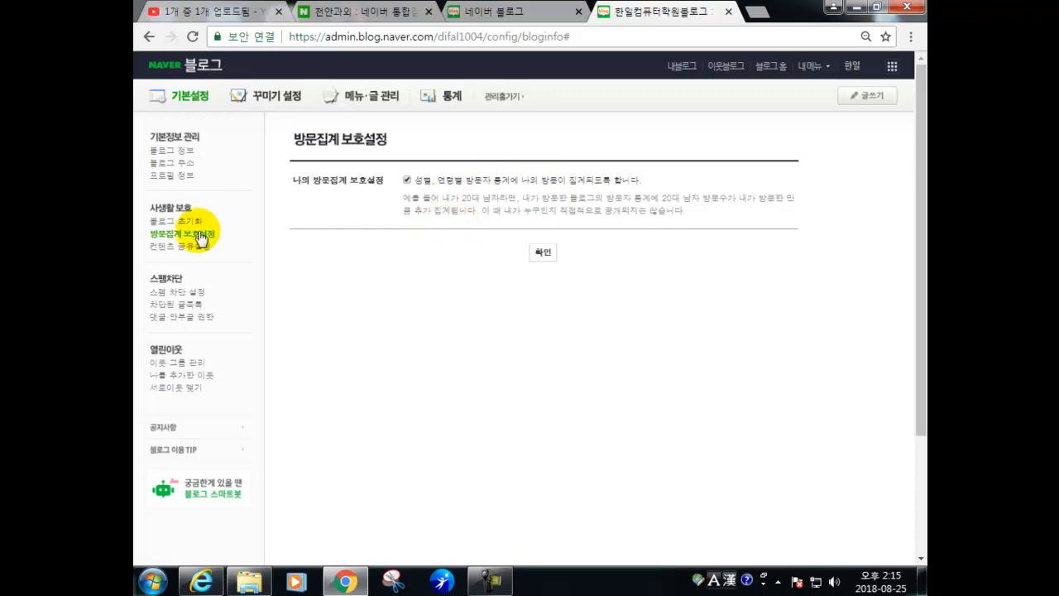
{"action": "left_click", "coordinate": [172, 247]}
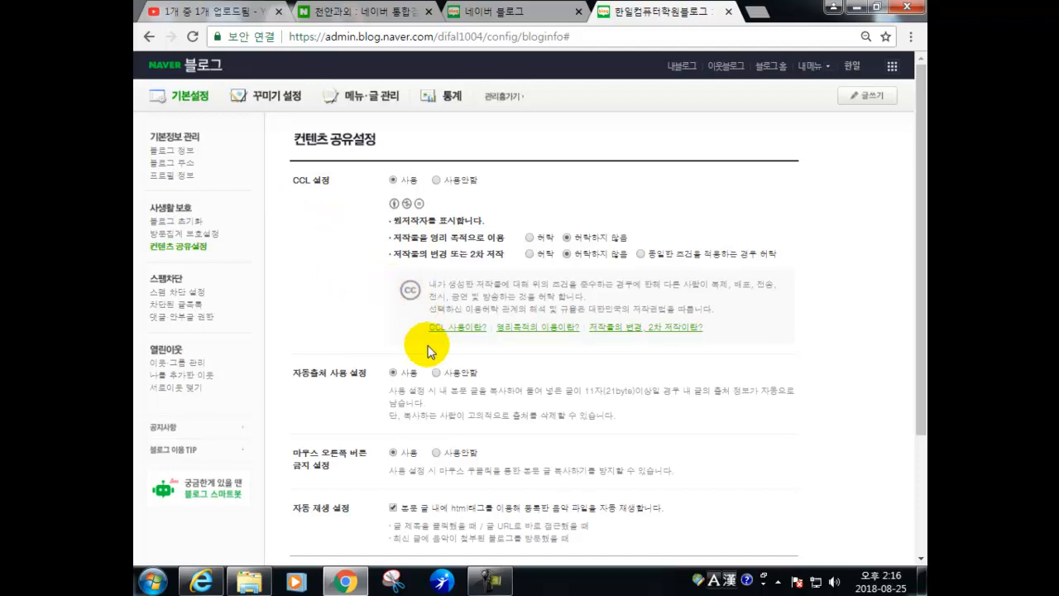
{"action": "scroll", "coordinate": [438, 402], "scroll_direction": "down", "scroll_amount": 1}
{"action": "left_click_drag", "start_coordinate": [309, 296], "coordinate": [374, 307]}
{"action": "left_click", "coordinate": [377, 308]}
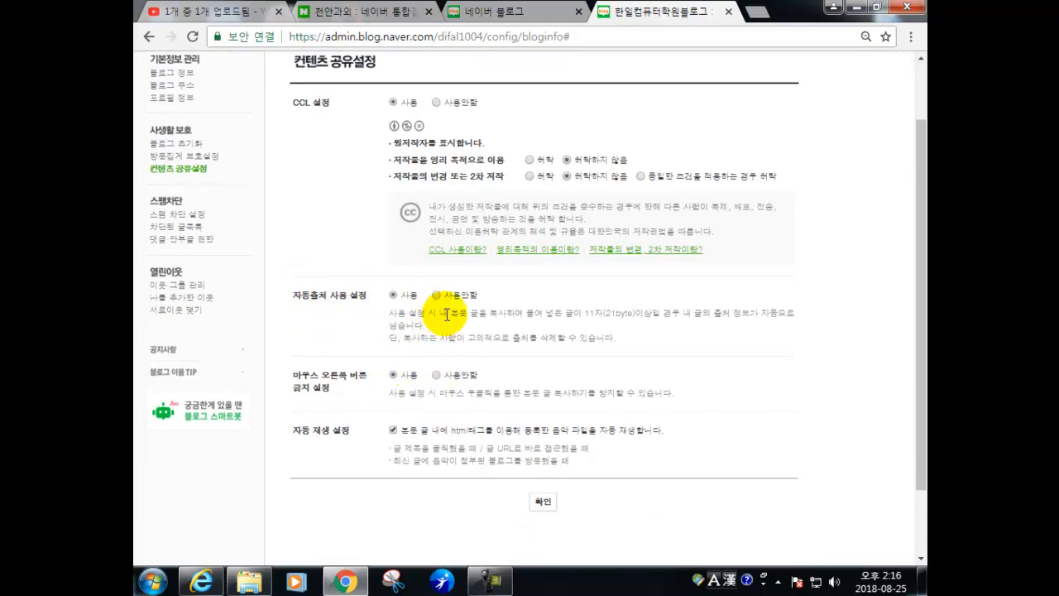
{"action": "left_click_drag", "start_coordinate": [447, 313], "coordinate": [680, 313]}
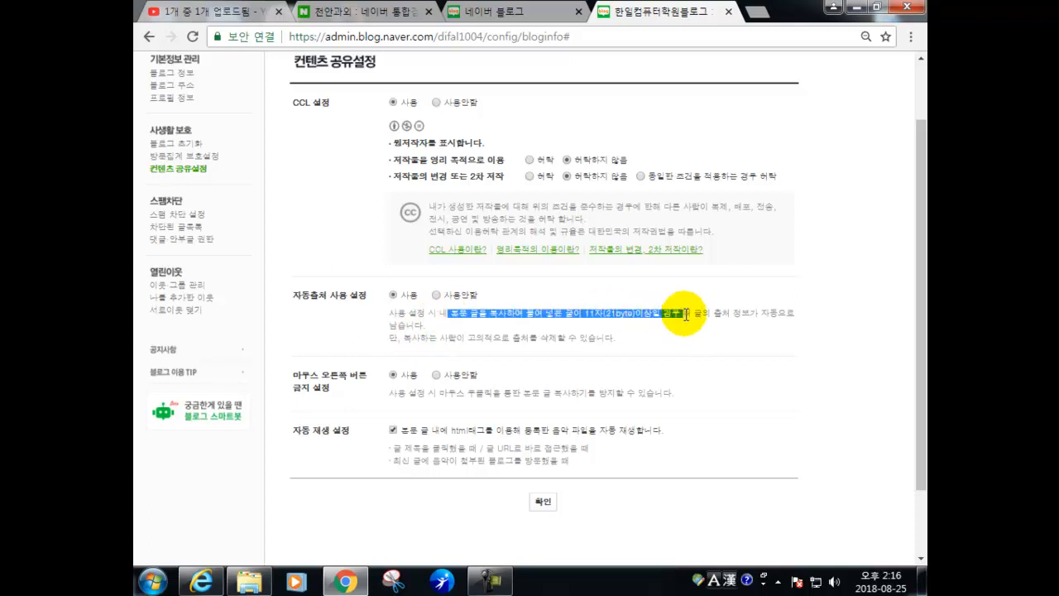
{"action": "left_click", "coordinate": [622, 334]}
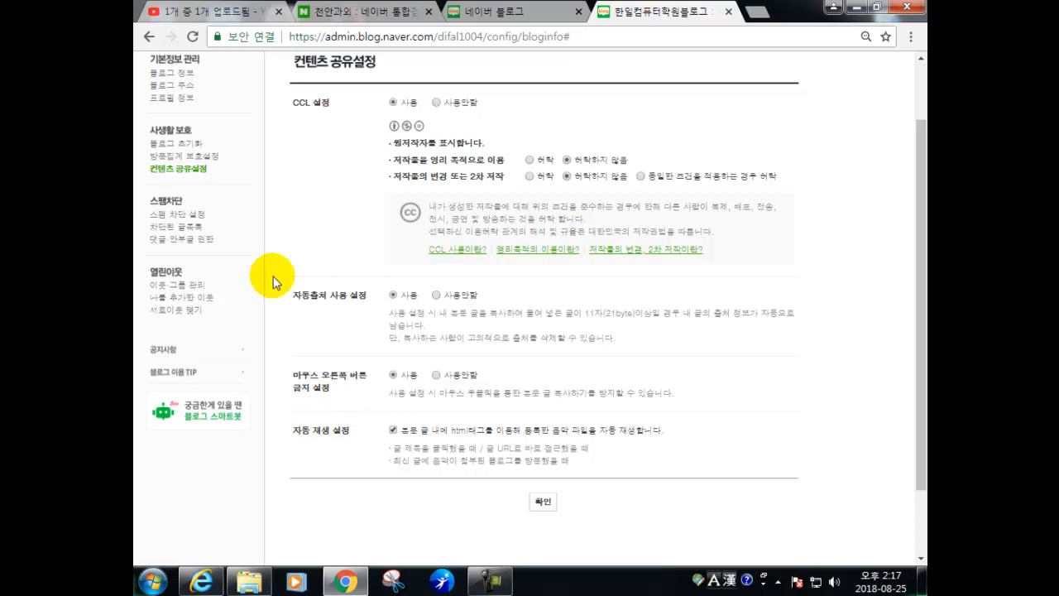
- Check 스팸차단 설정 and 차단된 글목록, reading one blocked comment, then open 댓글·안부글 권한
{"action": "left_click", "coordinate": [166, 213]}
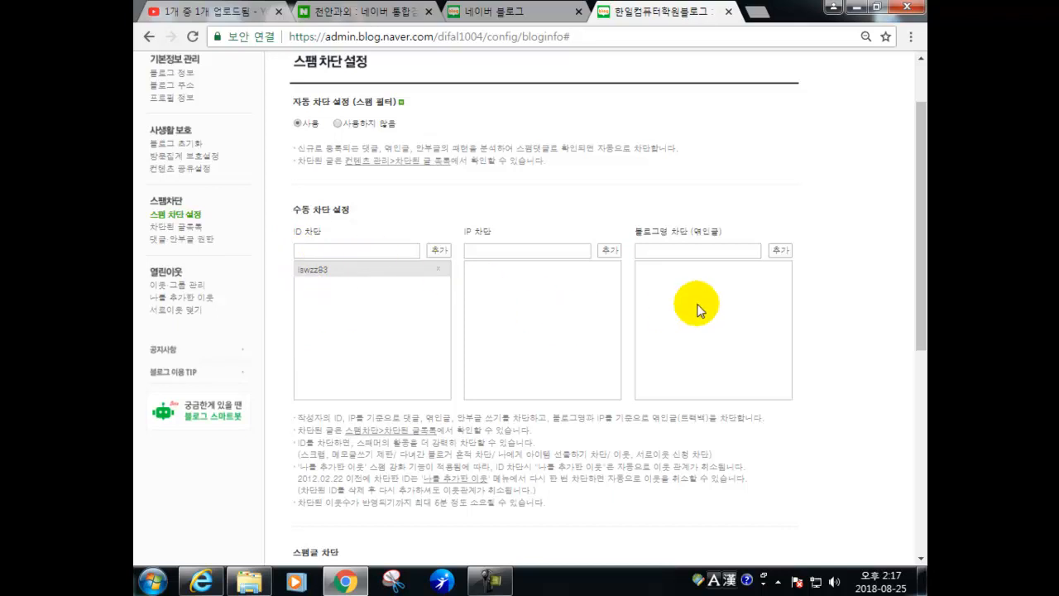
{"action": "left_click", "coordinate": [204, 228]}
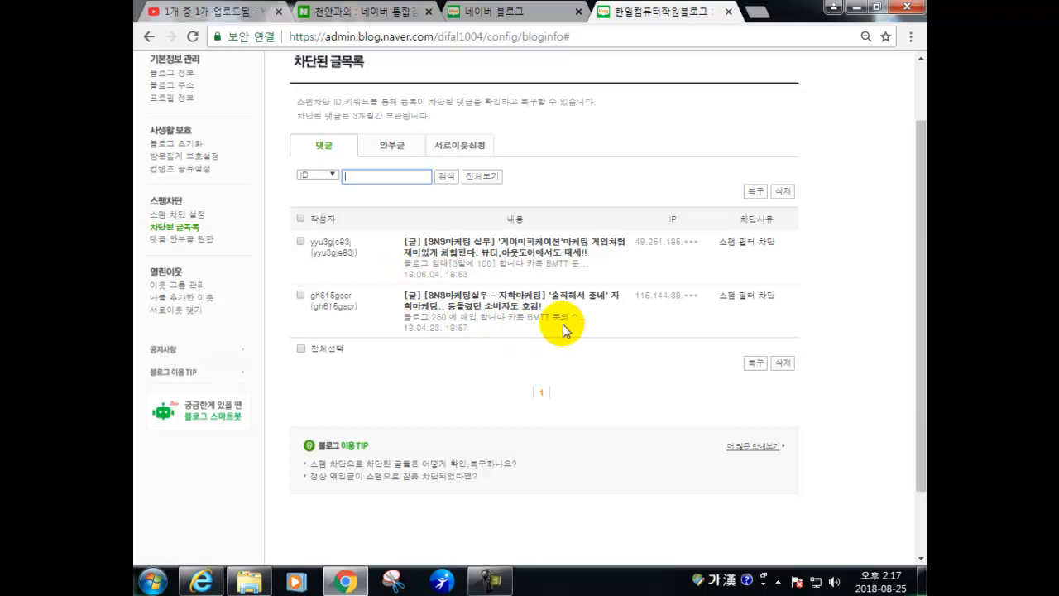
{"action": "left_click_drag", "start_coordinate": [427, 321], "coordinate": [476, 321]}
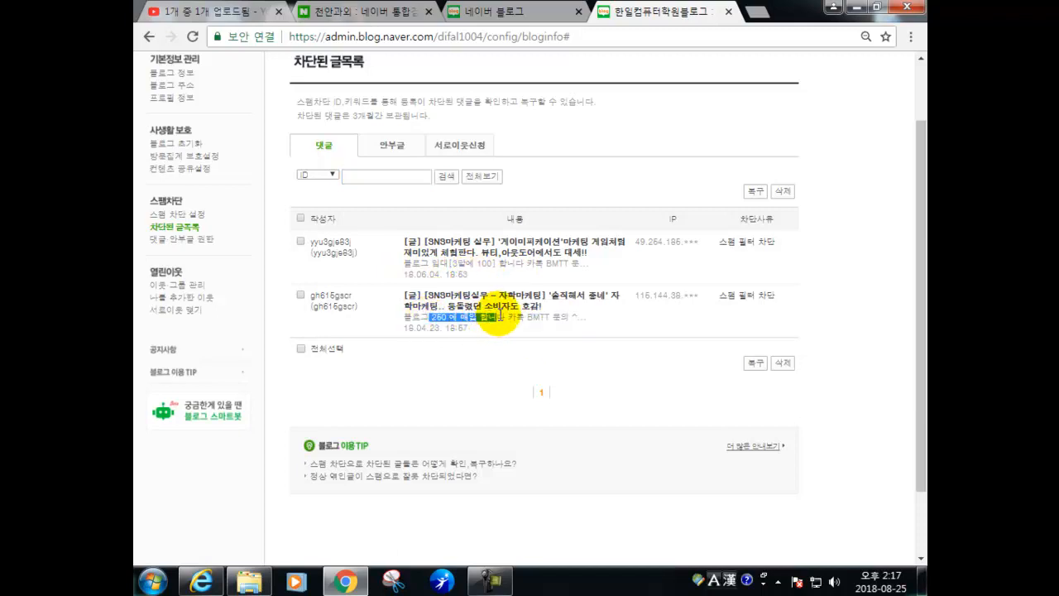
{"action": "left_click", "coordinate": [505, 318]}
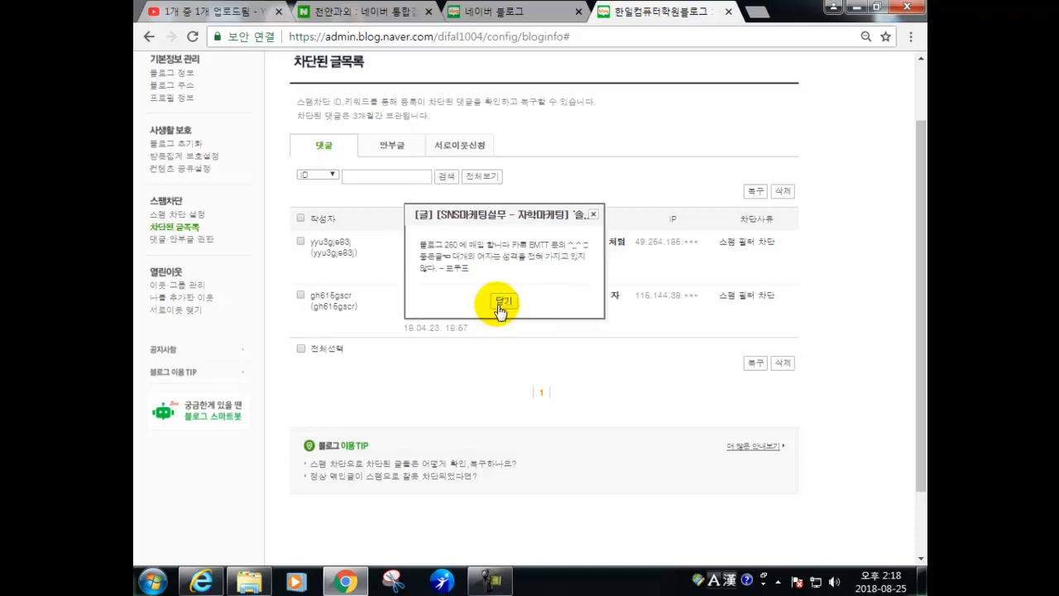
{"action": "left_click", "coordinate": [501, 304]}
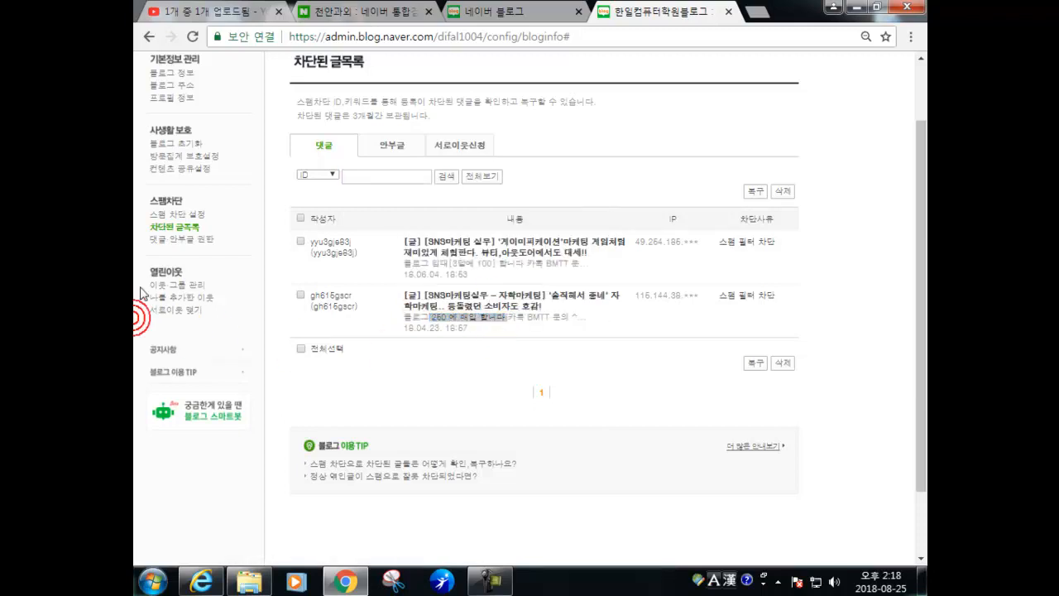
{"action": "left_click", "coordinate": [155, 239]}
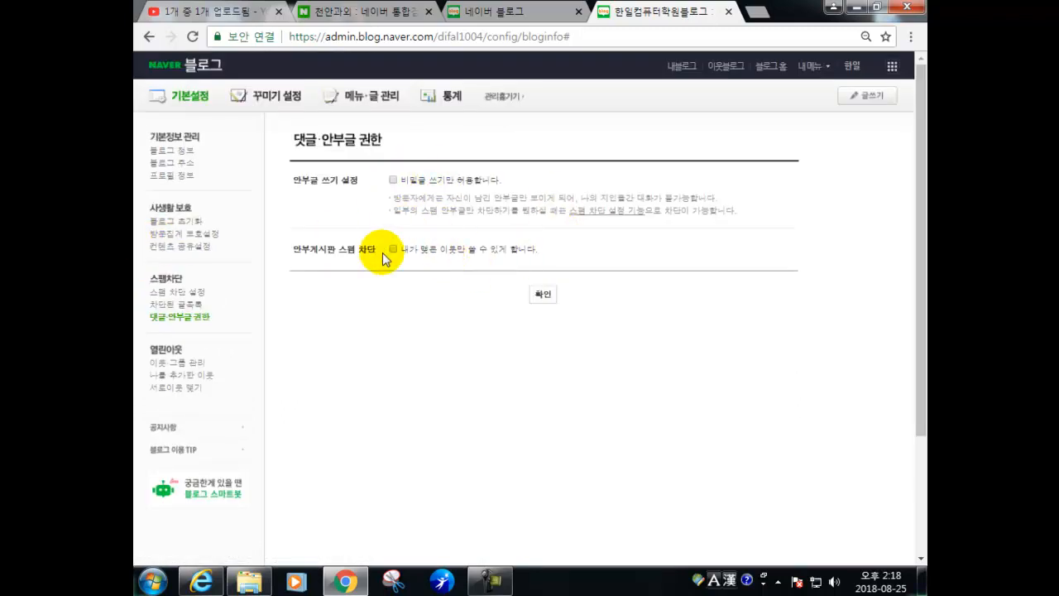
- Allow only secret, neighbours-only guestbook posts, then list the 64 neighbours who added you
{"action": "left_click", "coordinate": [392, 180]}
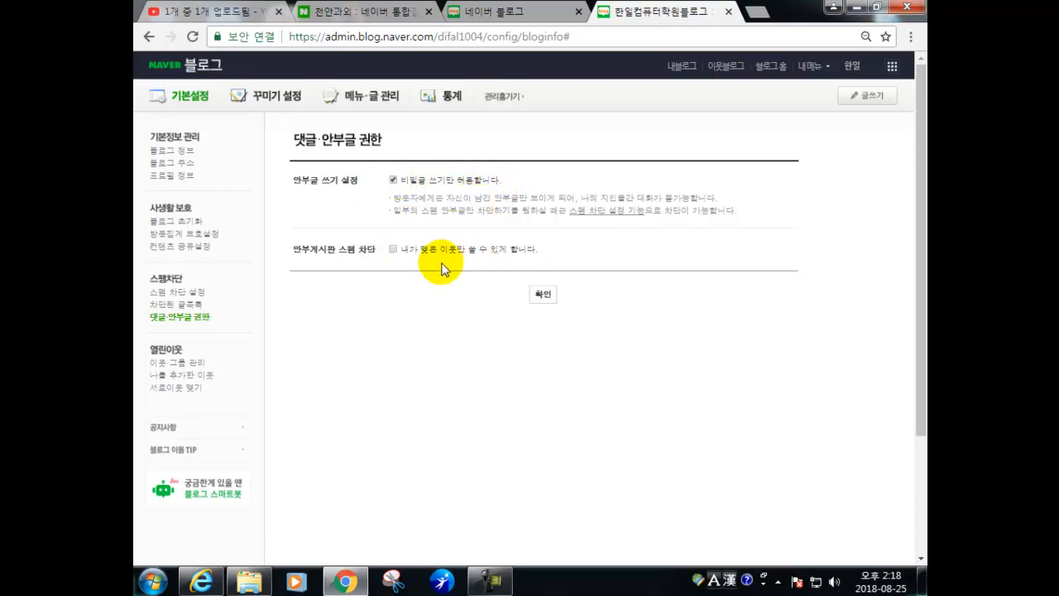
{"action": "left_click", "coordinate": [392, 249]}
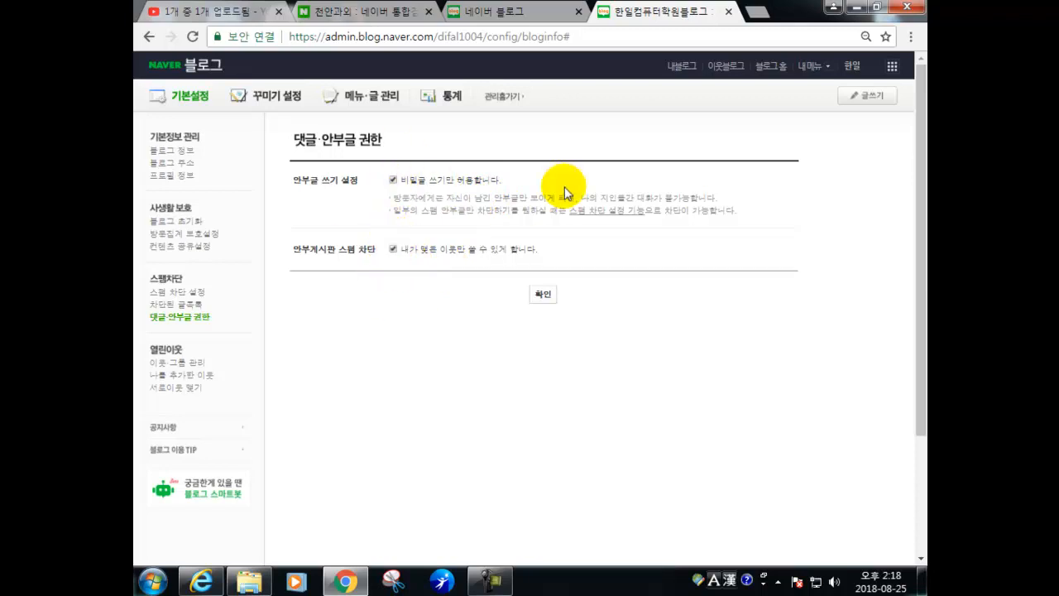
{"action": "left_click", "coordinate": [154, 361]}
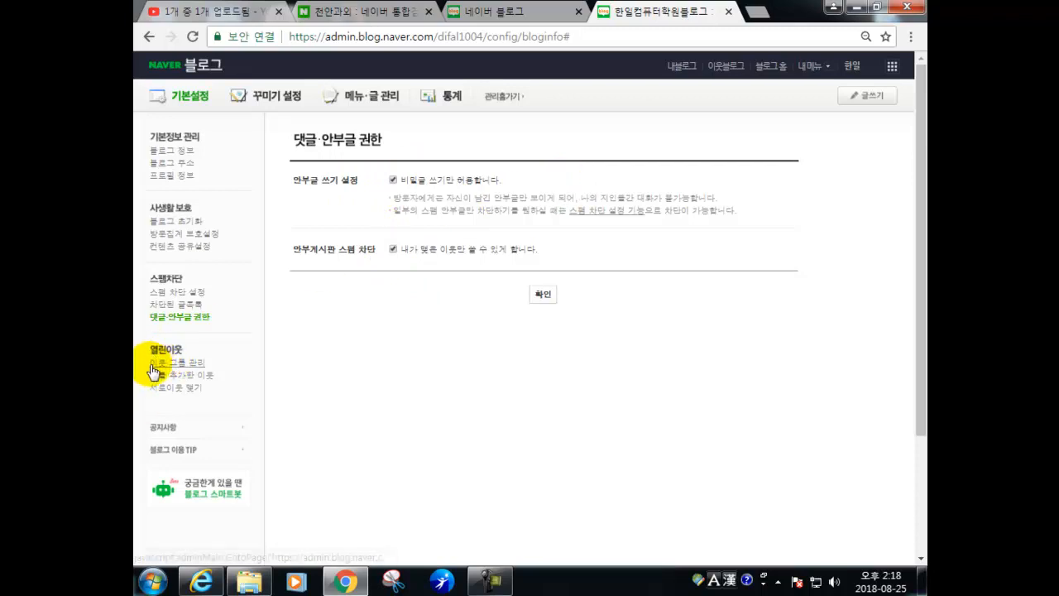
{"action": "scroll", "coordinate": [439, 273], "scroll_direction": "down", "scroll_amount": 15}
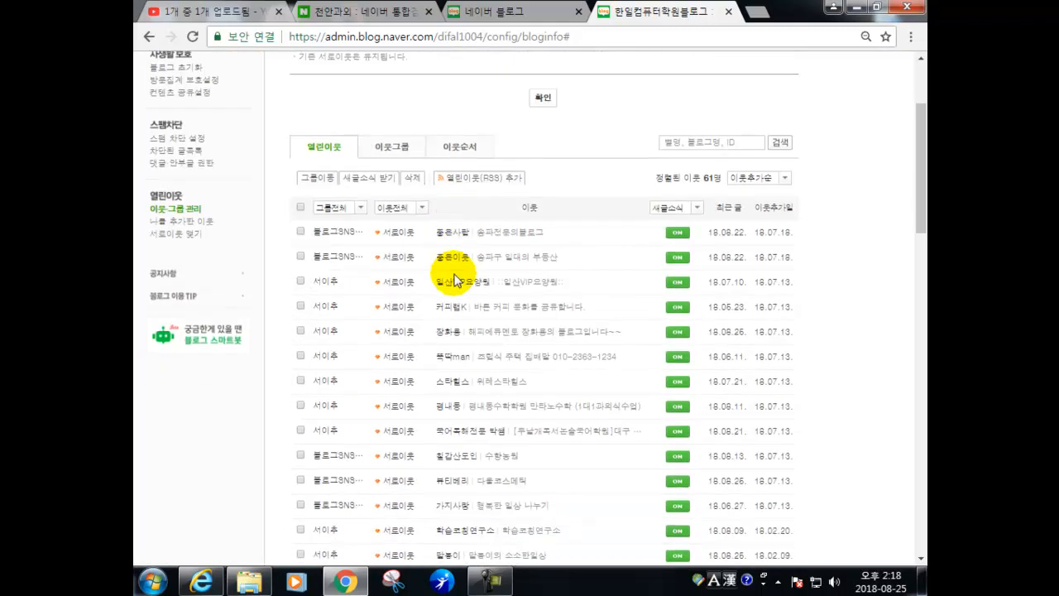
{"action": "scroll", "coordinate": [438, 302], "scroll_direction": "down", "scroll_amount": 5}
{"action": "scroll", "coordinate": [439, 299], "scroll_direction": "up", "scroll_amount": 20}
{"action": "scroll", "coordinate": [438, 297], "scroll_direction": "up", "scroll_amount": 1}
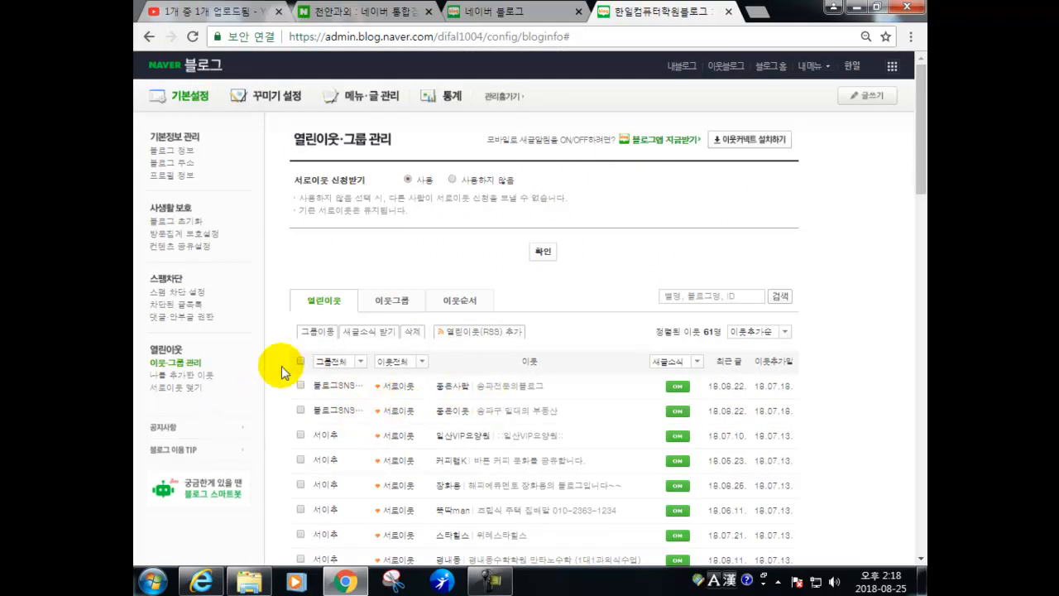
{"action": "left_click", "coordinate": [184, 376]}
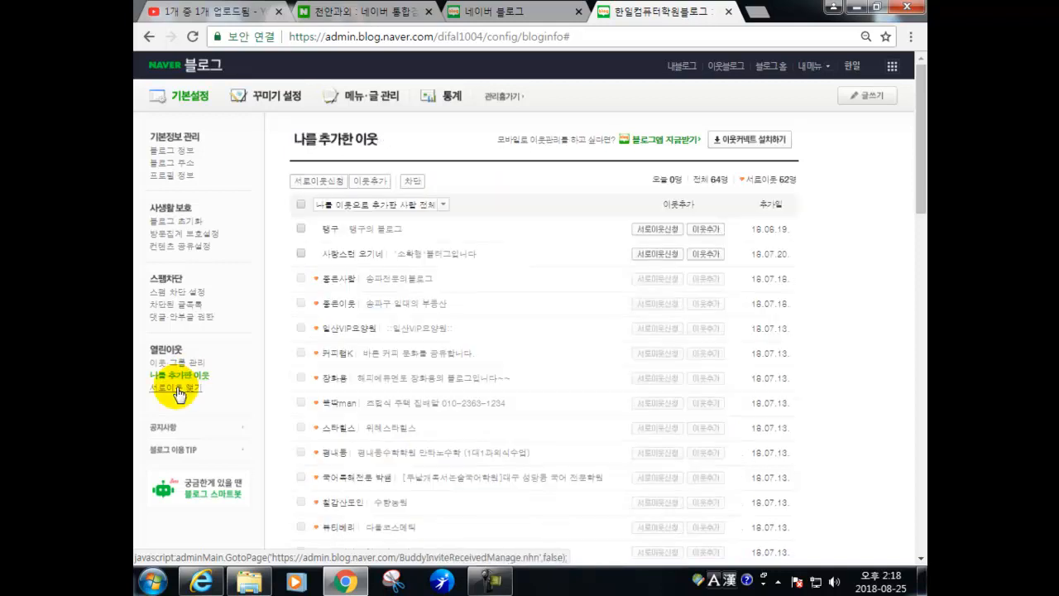
{"action": "left_click", "coordinate": [178, 389]}
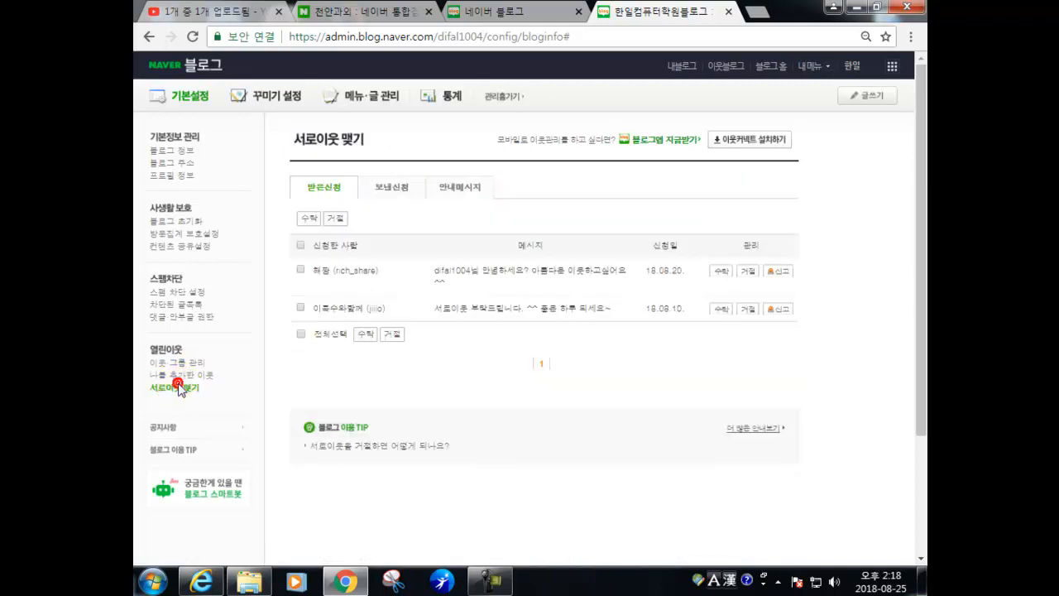
{"action": "left_click", "coordinate": [184, 375]}
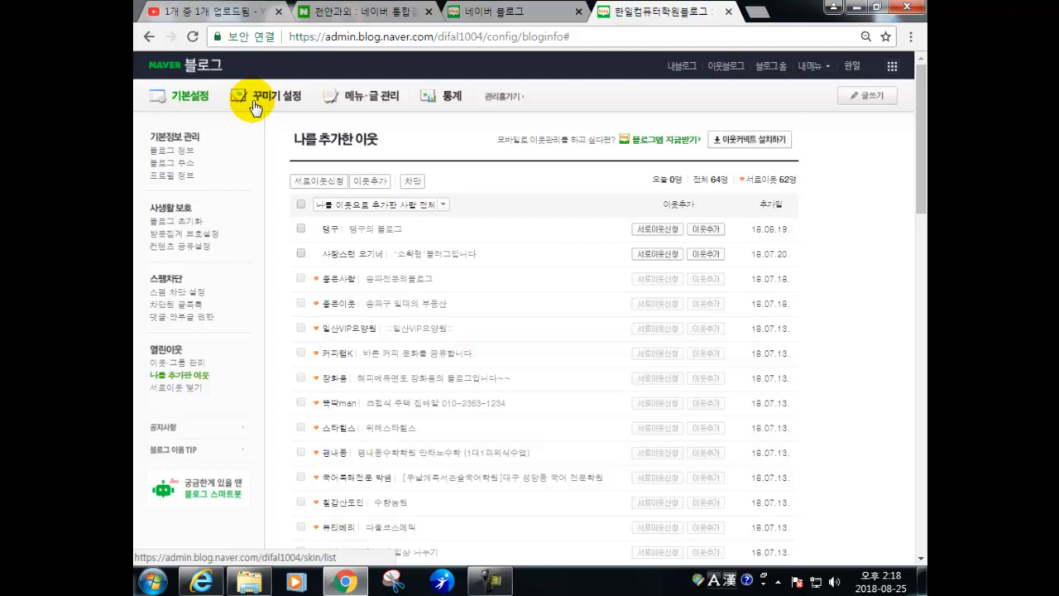
- Check 스킨 선택 with One Fine Day in use, then go to the Item Factory skin shop
{"action": "left_click", "coordinate": [254, 104]}
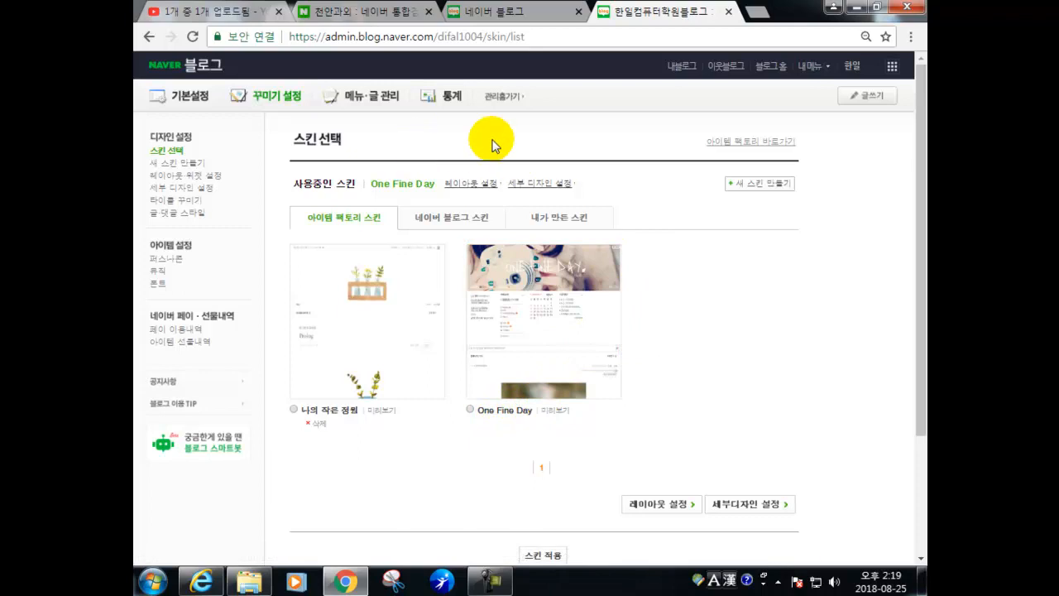
{"action": "left_click", "coordinate": [745, 150]}
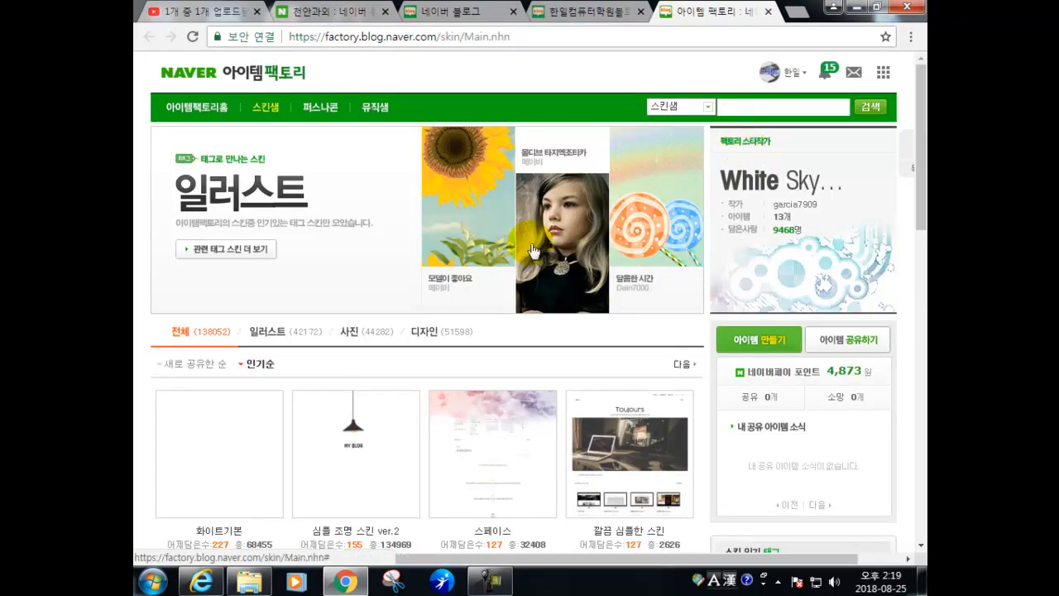
- Add the Toujours skin to the blog, dismissing the notice without visiting the blog
{"action": "scroll", "coordinate": [516, 263], "scroll_direction": "down", "scroll_amount": 1}
{"action": "scroll", "coordinate": [515, 262], "scroll_direction": "up", "scroll_amount": 1}
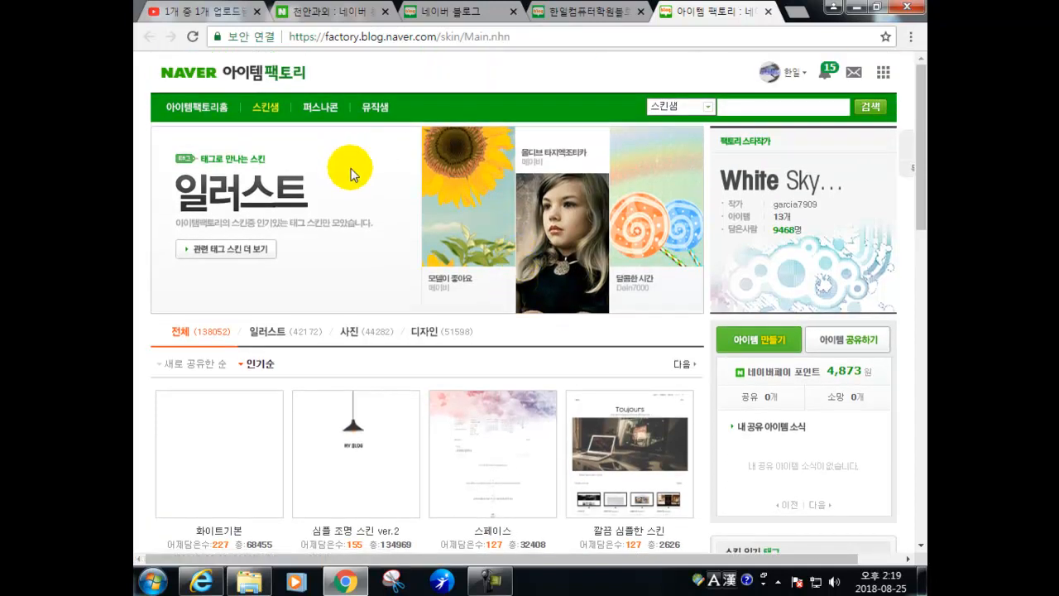
{"action": "scroll", "coordinate": [353, 240], "scroll_direction": "down", "scroll_amount": 2}
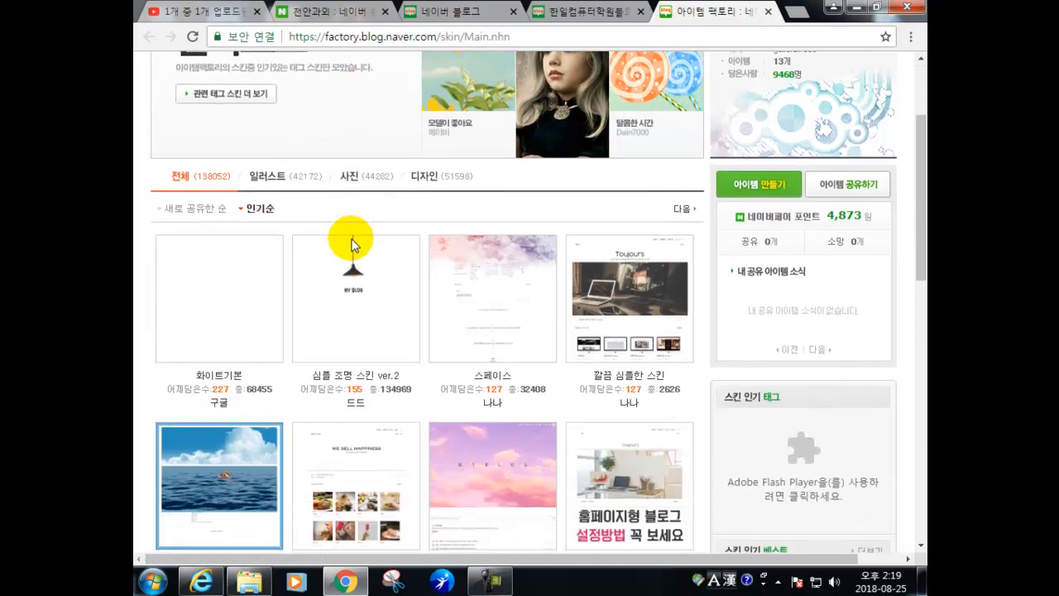
{"action": "scroll", "coordinate": [497, 305], "scroll_direction": "down", "scroll_amount": 1}
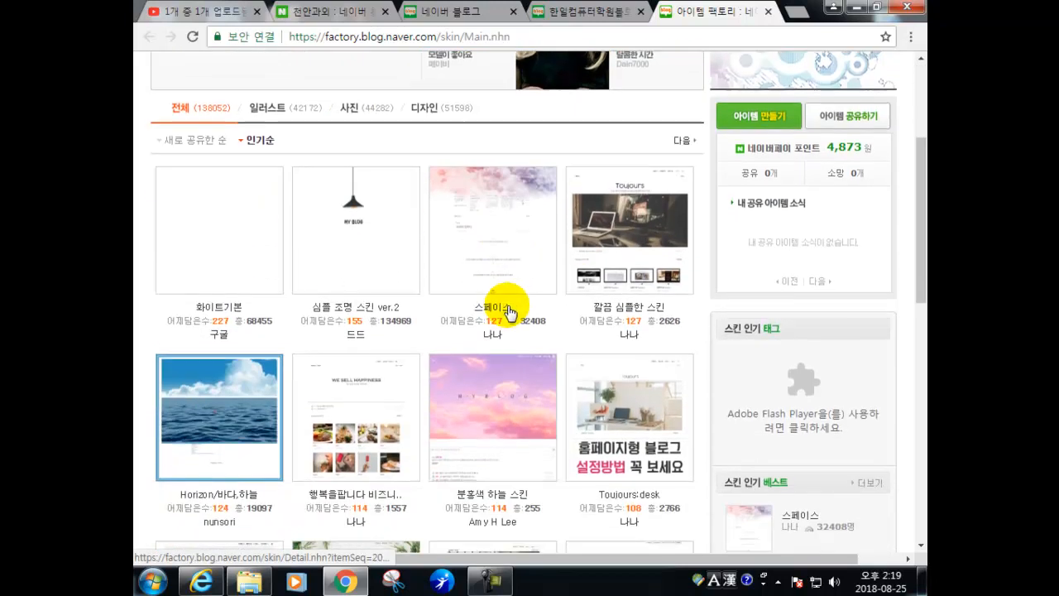
{"action": "left_click", "coordinate": [639, 229]}
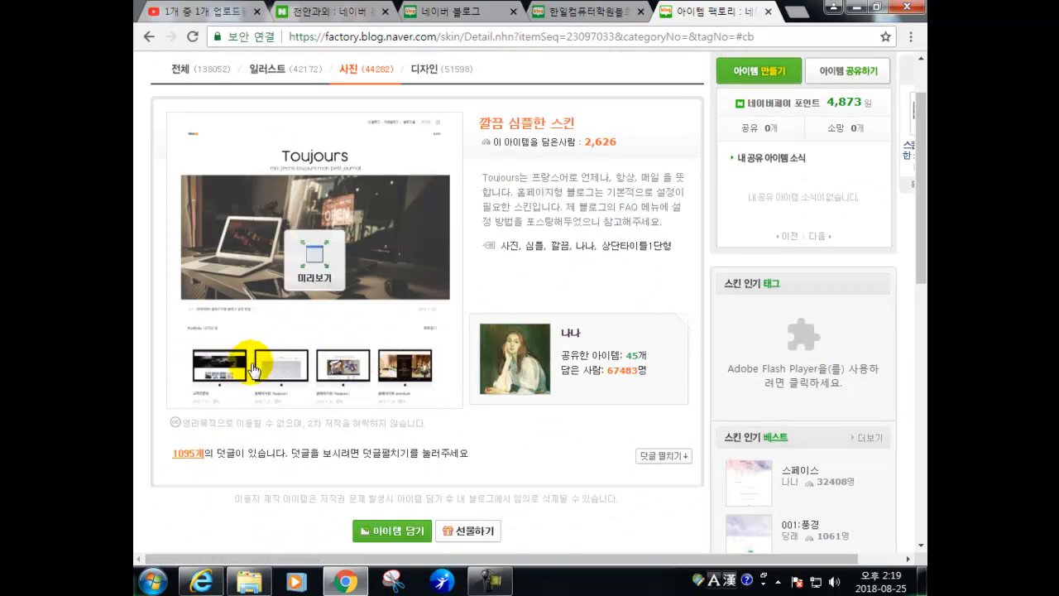
{"action": "scroll", "coordinate": [248, 362], "scroll_direction": "down", "scroll_amount": 1}
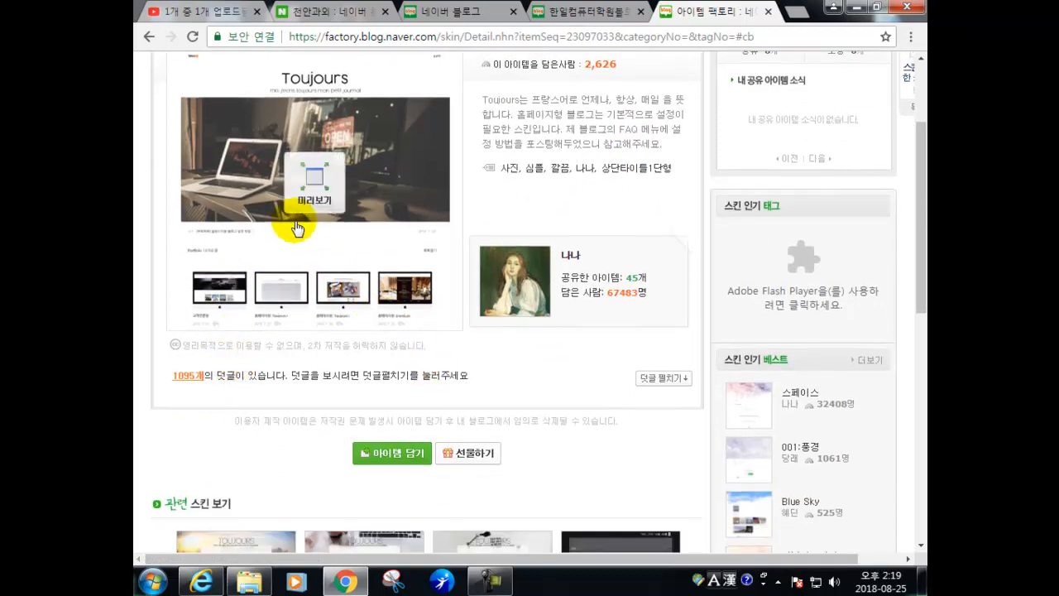
{"action": "left_click", "coordinate": [382, 464]}
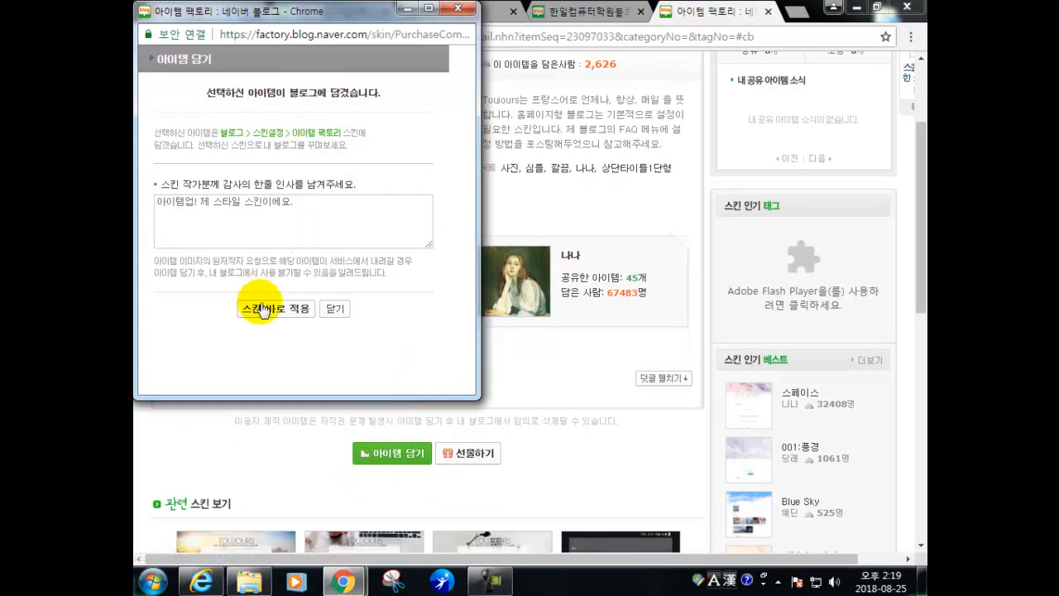
{"action": "left_click", "coordinate": [334, 309]}
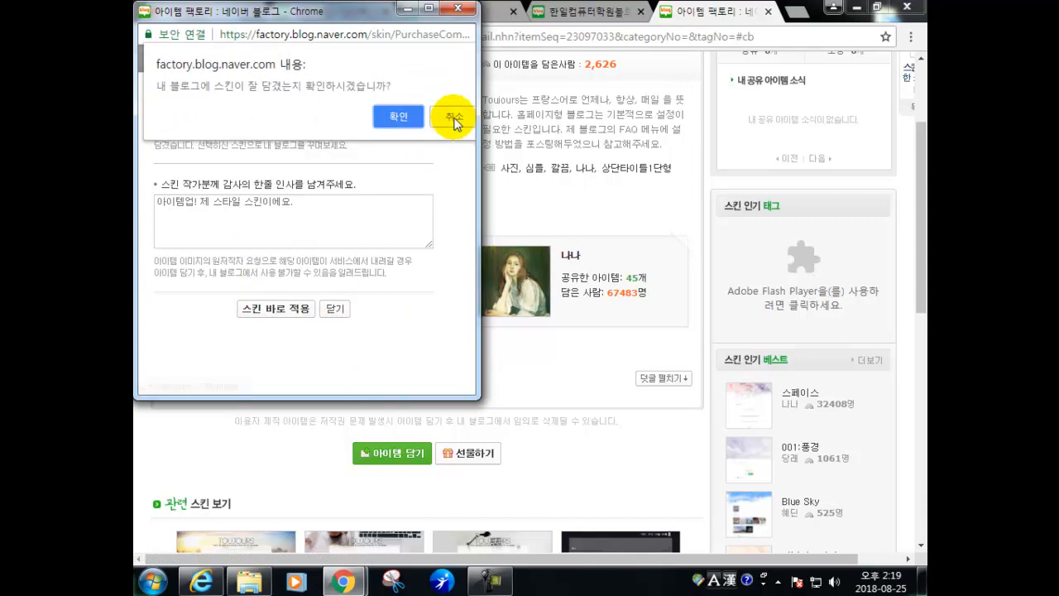
{"action": "left_click", "coordinate": [453, 119]}
- Preview the Toujours skin in a new tab, then close the preview
{"action": "scroll", "coordinate": [355, 372], "scroll_direction": "down", "scroll_amount": 1}
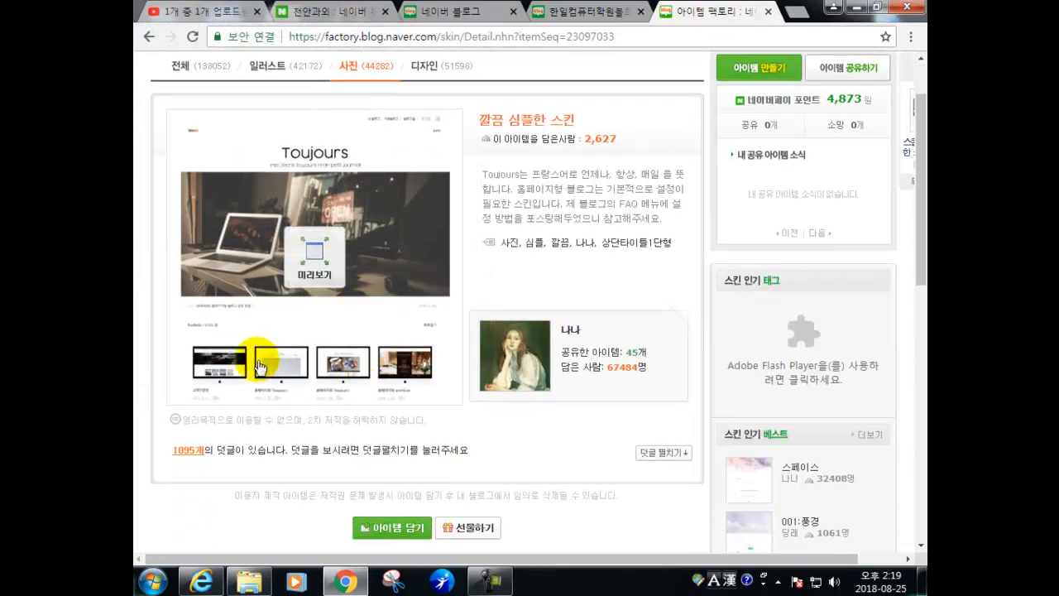
{"action": "left_click", "coordinate": [302, 278]}
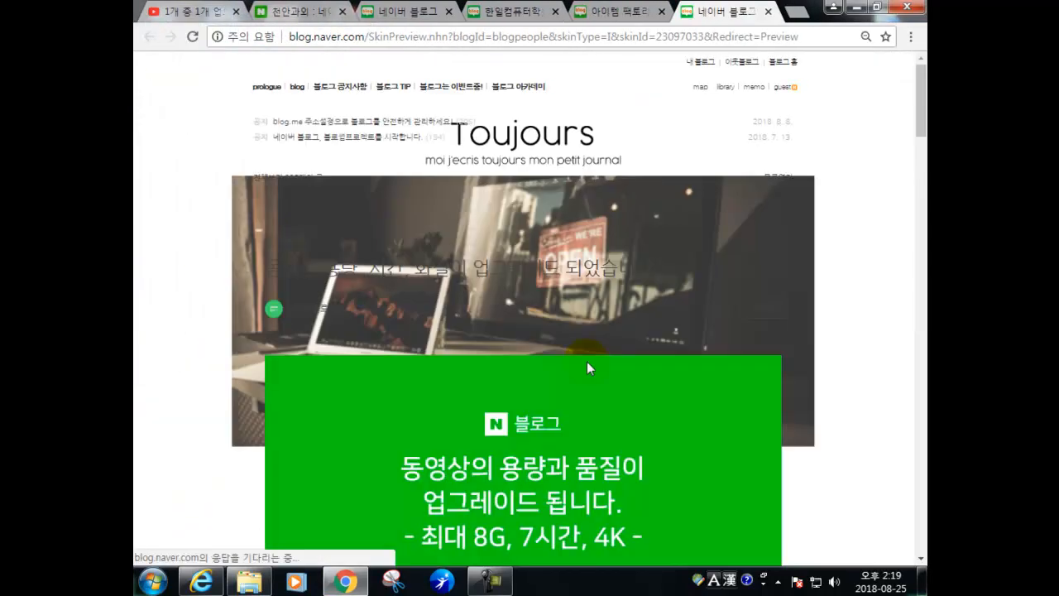
{"action": "scroll", "coordinate": [633, 320], "scroll_direction": "down", "scroll_amount": 4}
{"action": "scroll", "coordinate": [692, 308], "scroll_direction": "up", "scroll_amount": 3}
{"action": "scroll", "coordinate": [631, 333], "scroll_direction": "up", "scroll_amount": 1}
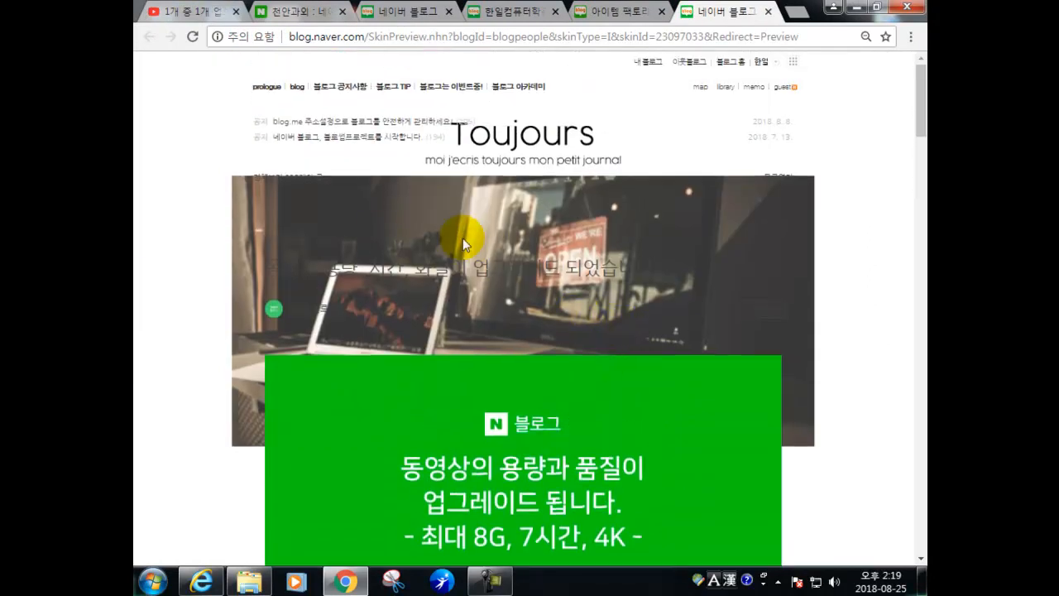
{"action": "scroll", "coordinate": [521, 244], "scroll_direction": "down", "scroll_amount": 15}
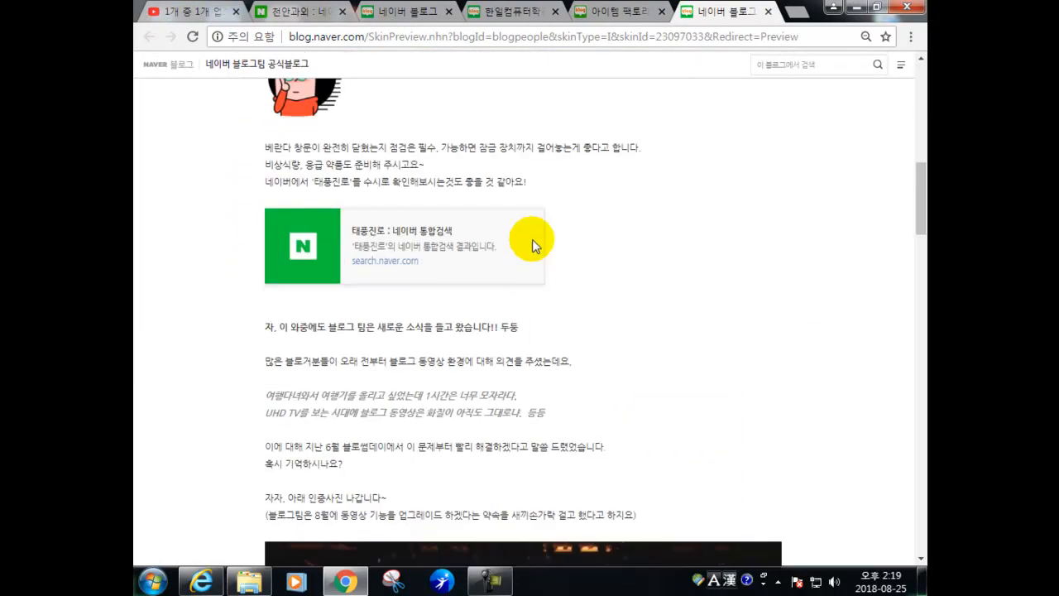
{"action": "scroll", "coordinate": [544, 268], "scroll_direction": "down", "scroll_amount": 3}
{"action": "scroll", "coordinate": [599, 242], "scroll_direction": "up", "scroll_amount": 8}
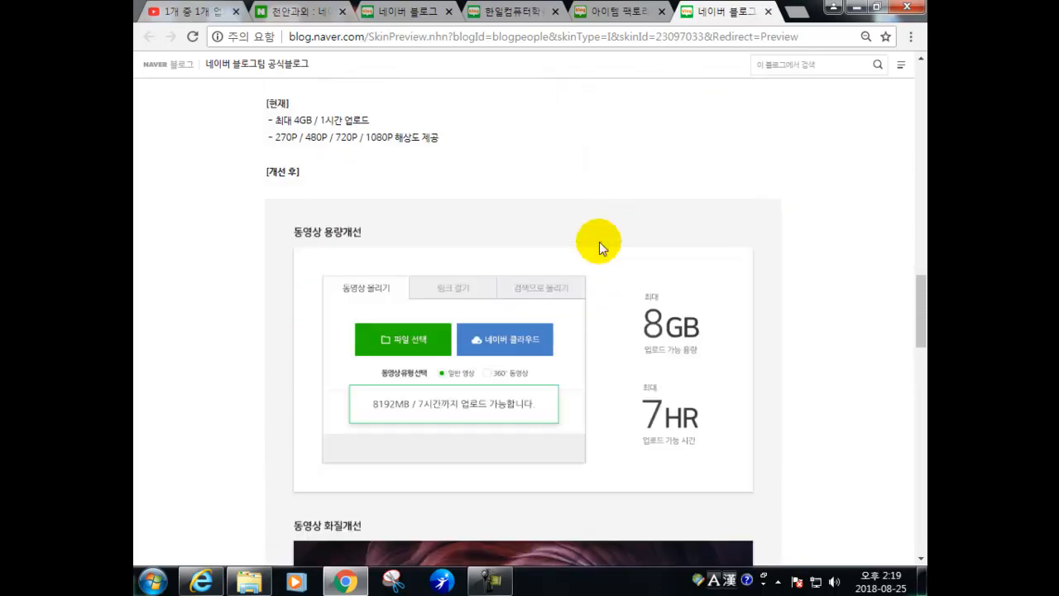
{"action": "left_click", "coordinate": [769, 12]}
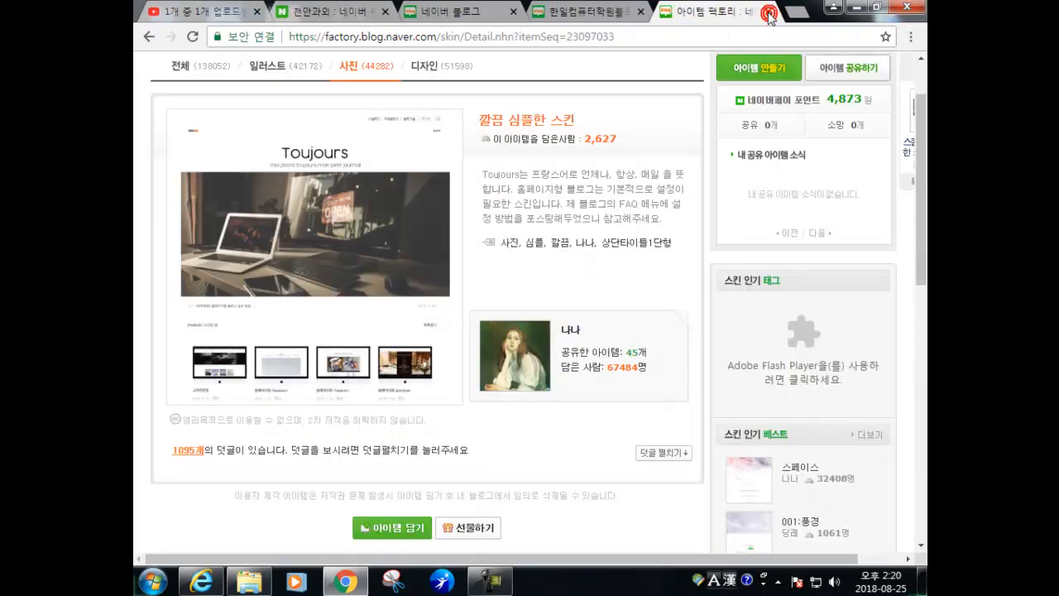
- Browse page 2 of the 일러스트 skins on 스킨샘, then close Item Factory
{"action": "scroll", "coordinate": [435, 397], "scroll_direction": "up", "scroll_amount": 1}
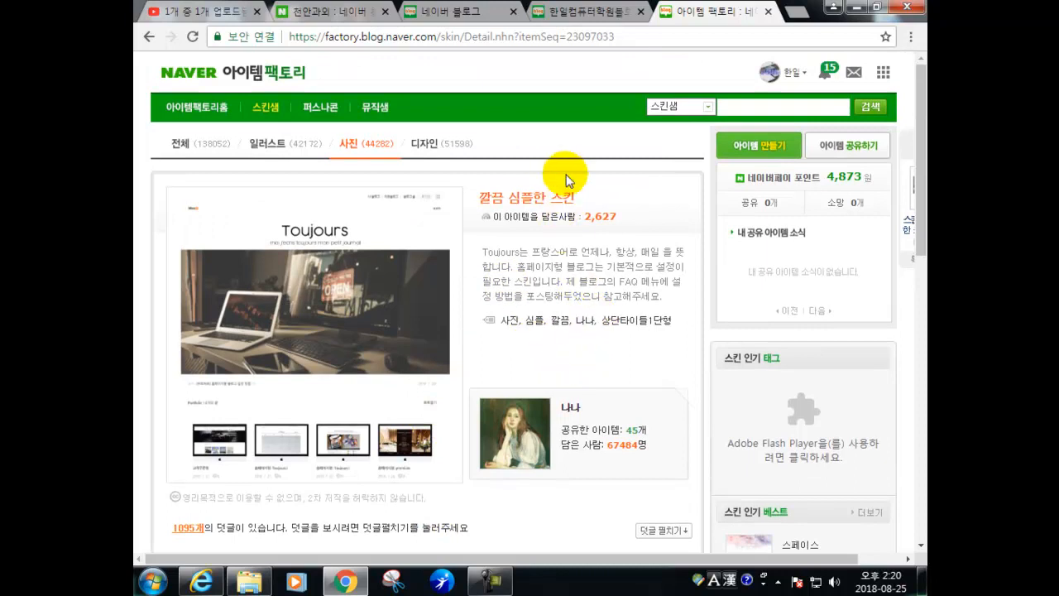
{"action": "left_click", "coordinate": [265, 109]}
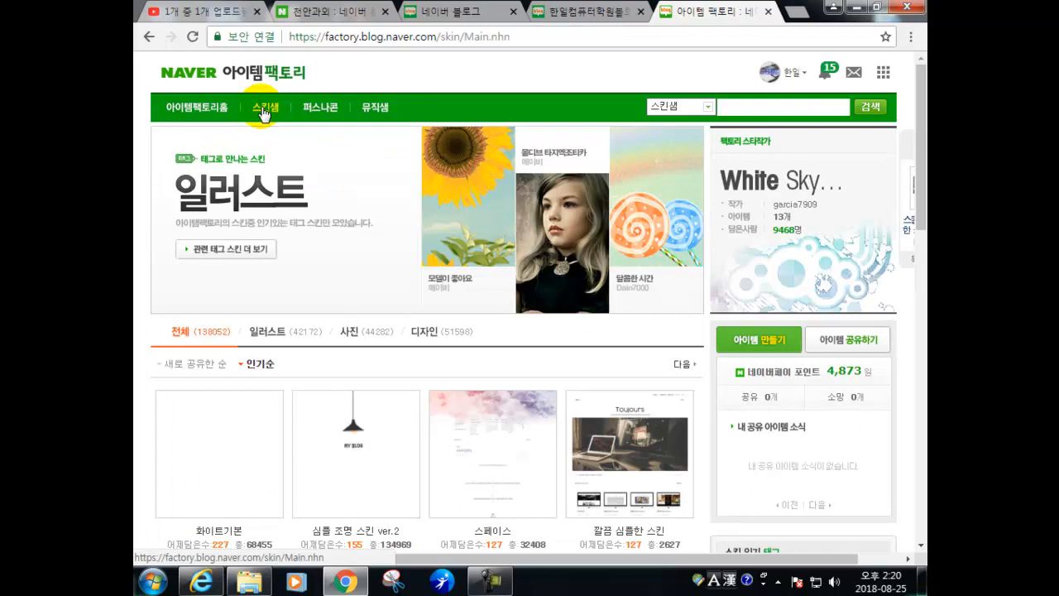
{"action": "left_click", "coordinate": [271, 331]}
{"action": "scroll", "coordinate": [304, 323], "scroll_direction": "down", "scroll_amount": 8}
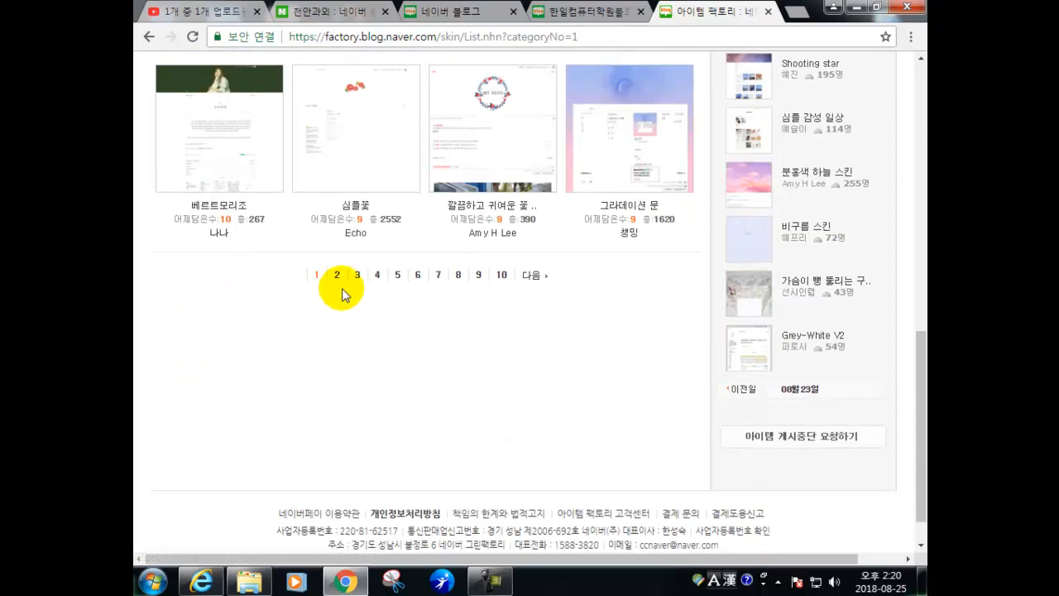
{"action": "left_click", "coordinate": [338, 280]}
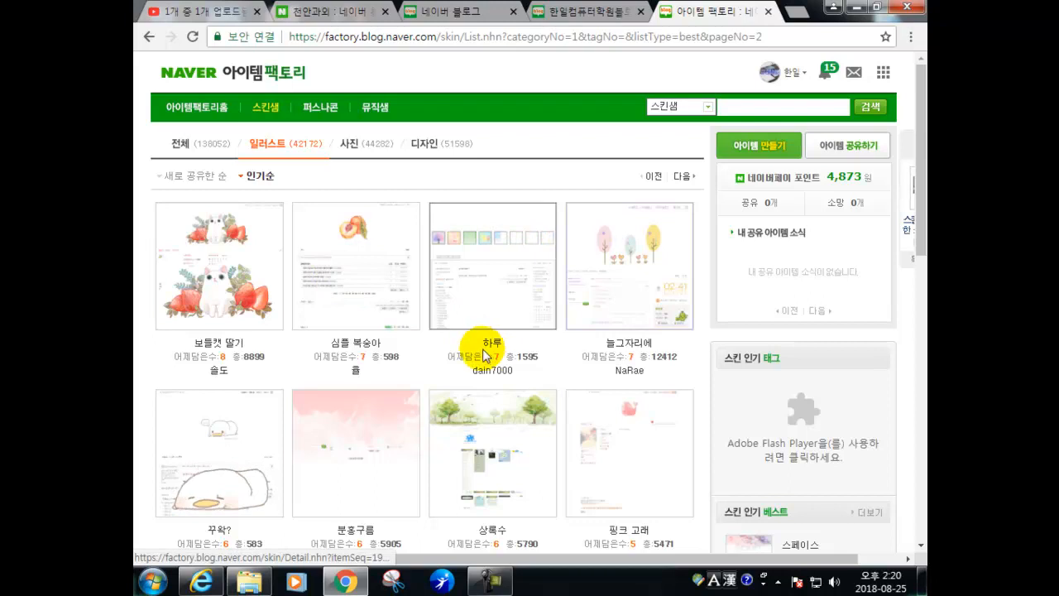
{"action": "scroll", "coordinate": [484, 352], "scroll_direction": "down", "scroll_amount": 1}
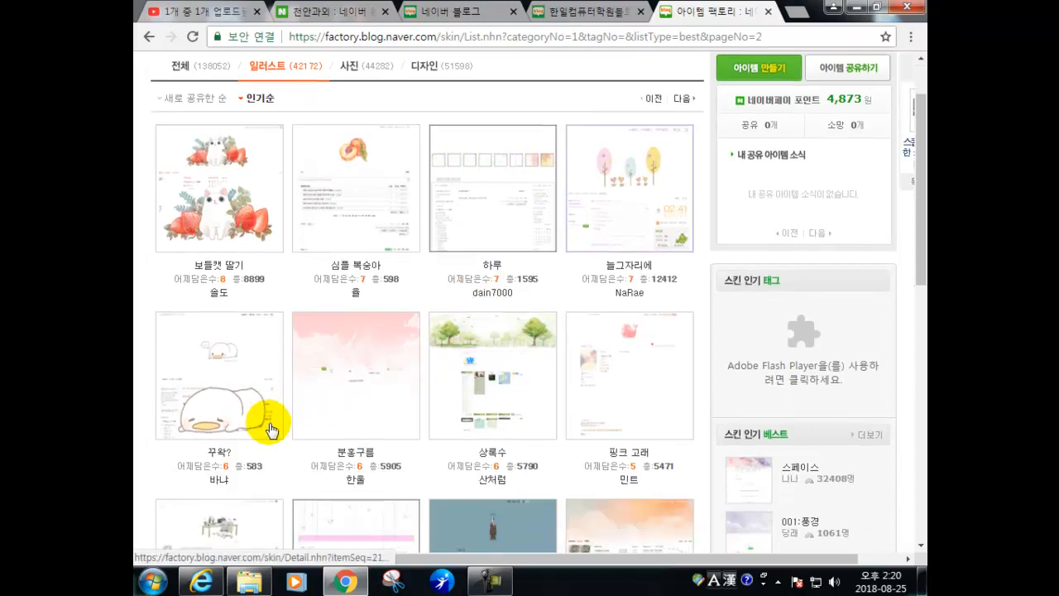
{"action": "scroll", "coordinate": [258, 435], "scroll_direction": "down", "scroll_amount": 2}
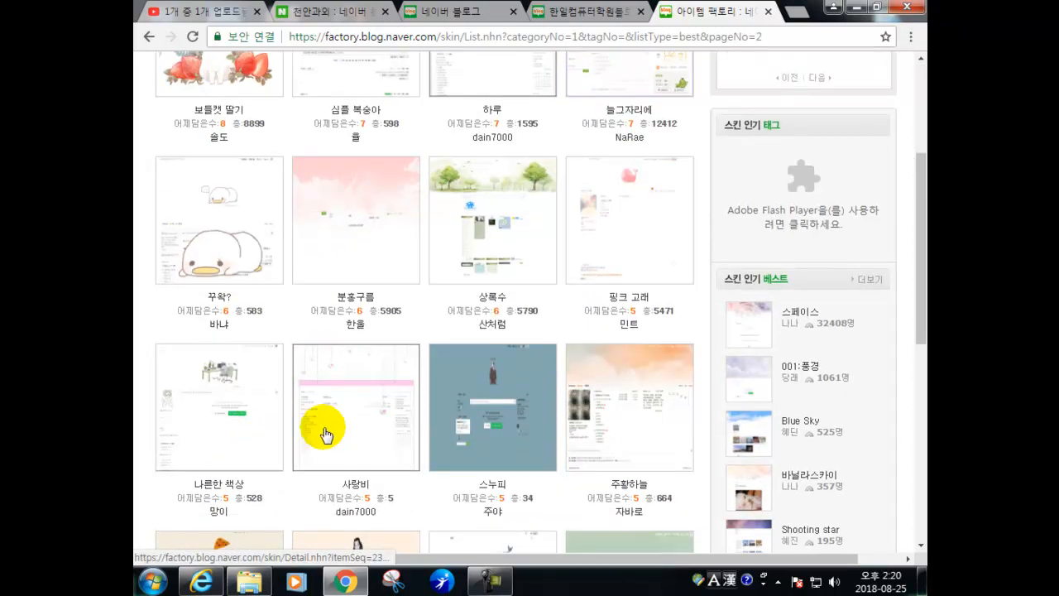
{"action": "scroll", "coordinate": [455, 339], "scroll_direction": "up", "scroll_amount": 3}
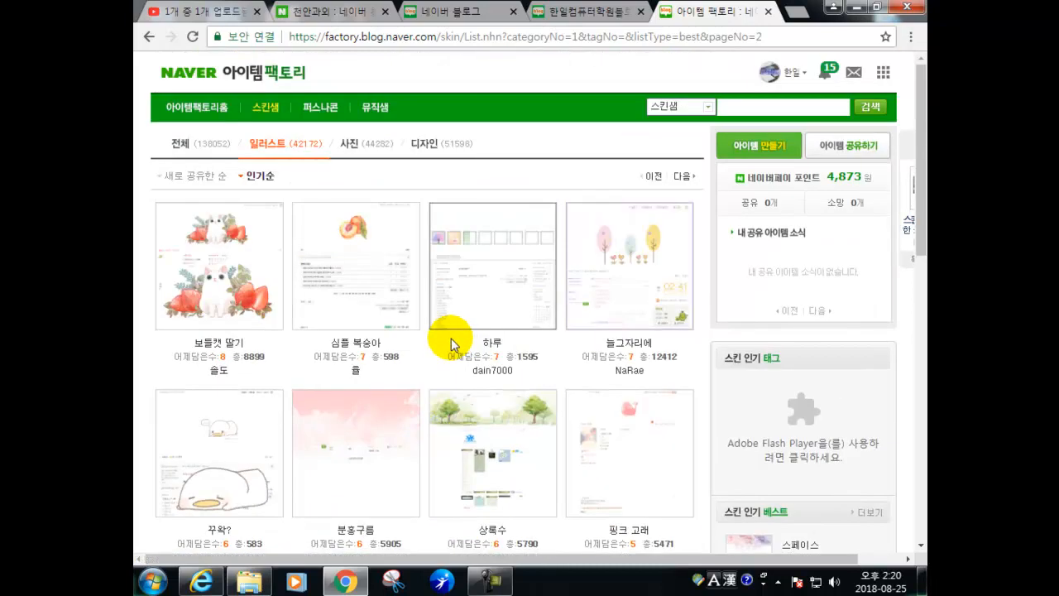
{"action": "left_click", "coordinate": [768, 11]}
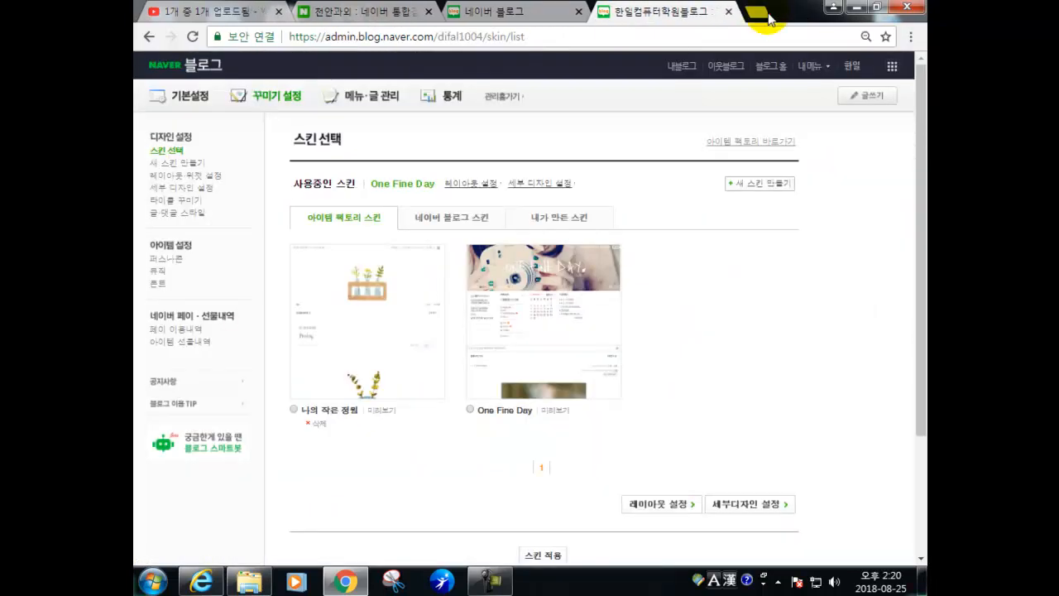
- Close the skin admin tab and open your own blog from the Naver Blog home
{"action": "left_click", "coordinate": [724, 13]}
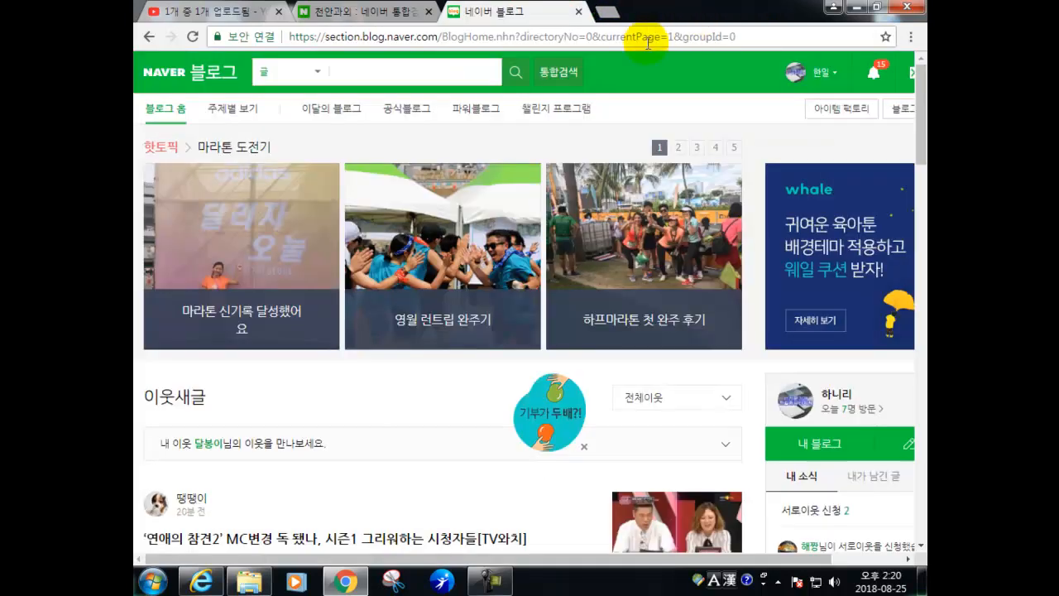
{"action": "left_click", "coordinate": [351, 15]}
{"action": "left_click", "coordinate": [497, 12]}
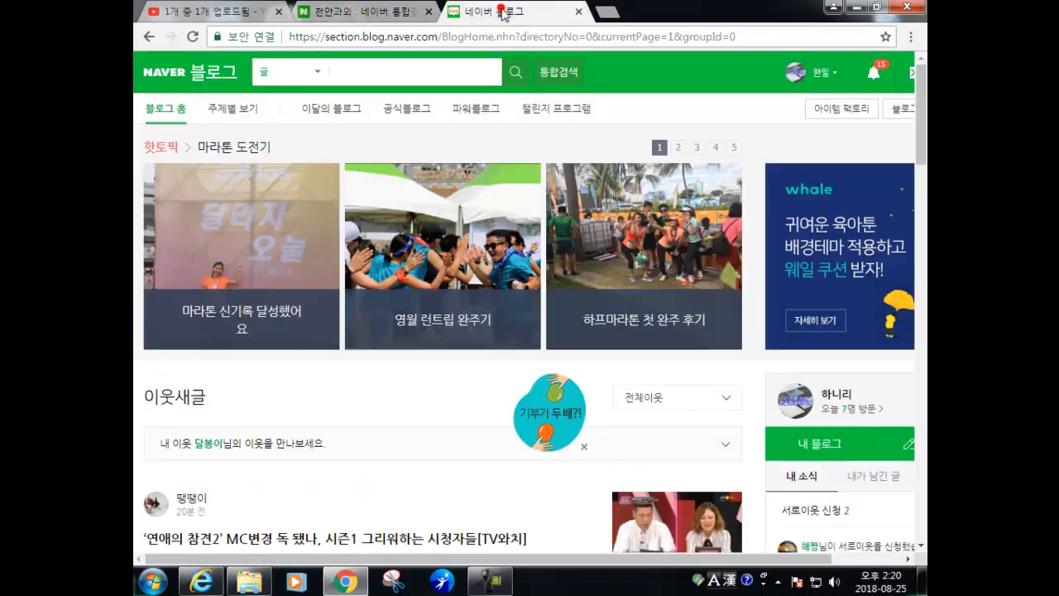
{"action": "scroll", "coordinate": [447, 339], "scroll_direction": "down", "scroll_amount": 5}
{"action": "scroll", "coordinate": [458, 331], "scroll_direction": "up", "scroll_amount": 5}
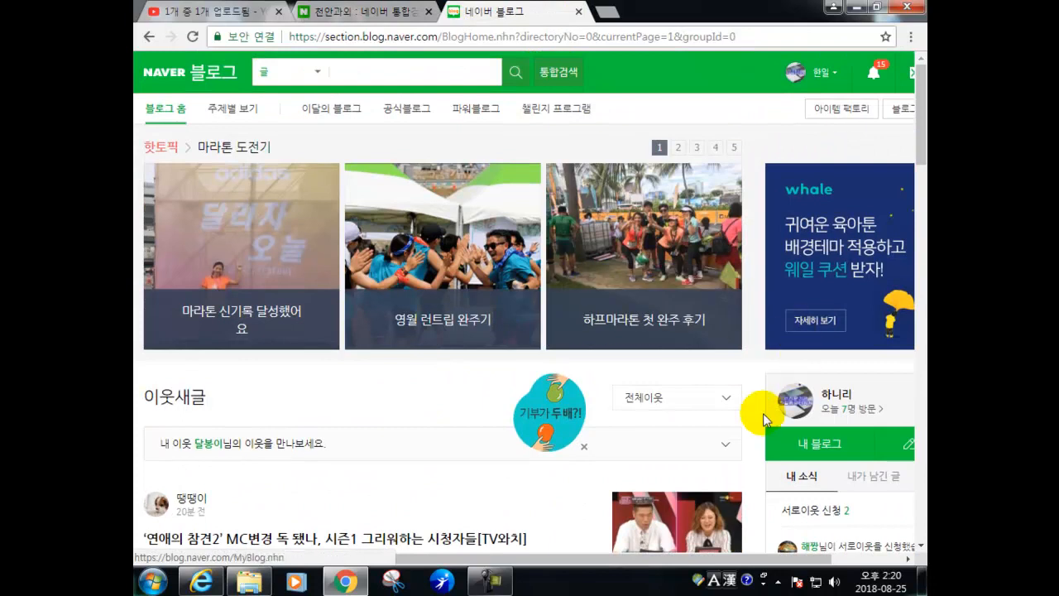
{"action": "left_click", "coordinate": [834, 447]}
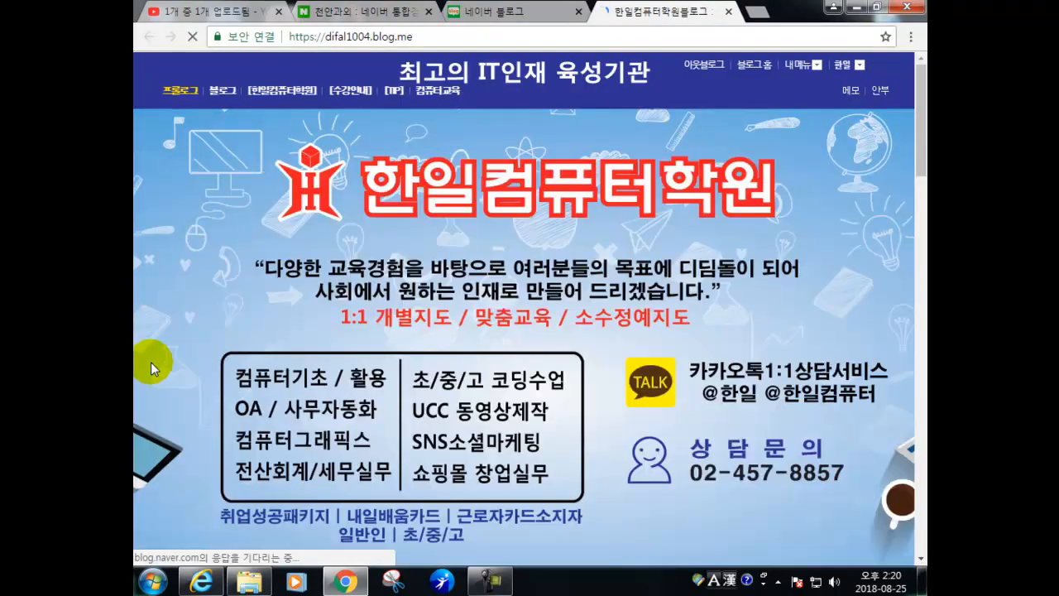
- In 관리·통계, glance at the new-skin templates, then open 레이아웃·위젯 설정
{"action": "scroll", "coordinate": [191, 351], "scroll_direction": "down", "scroll_amount": 5}
{"action": "scroll", "coordinate": [203, 352], "scroll_direction": "down", "scroll_amount": 15}
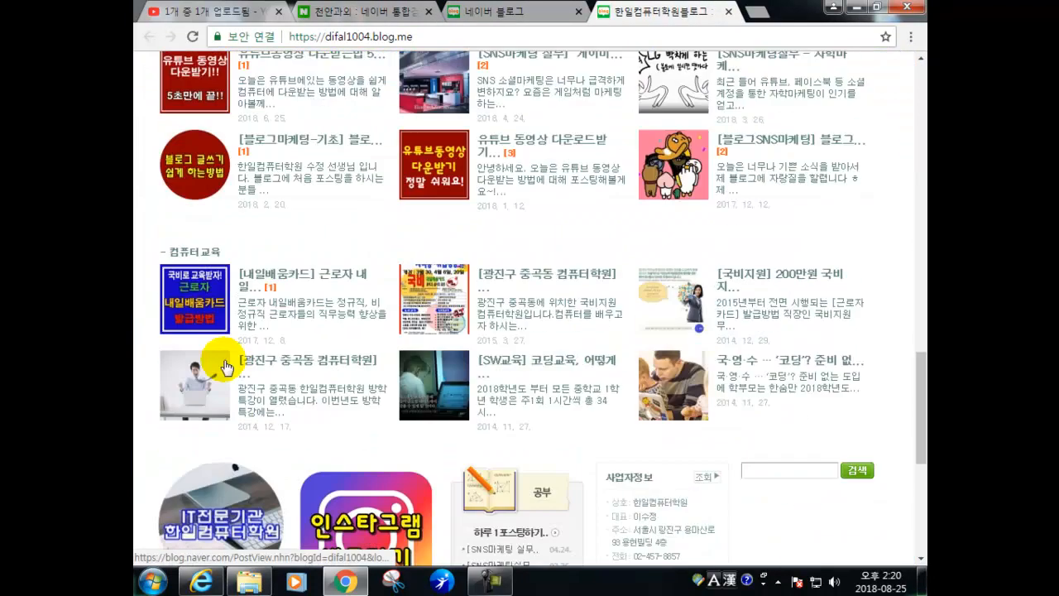
{"action": "left_click", "coordinate": [218, 396]}
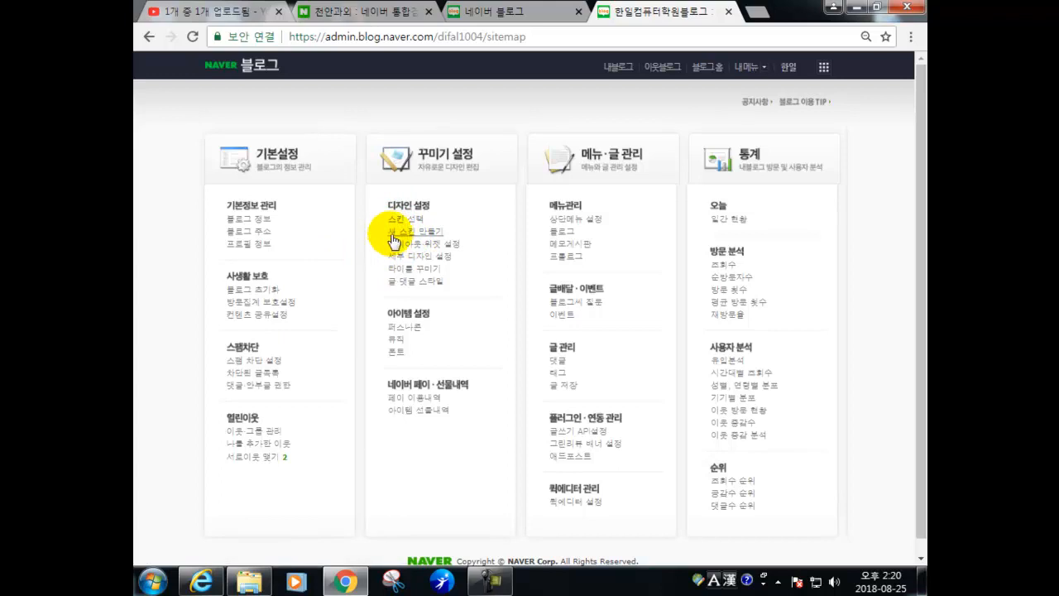
{"action": "left_click", "coordinate": [395, 236]}
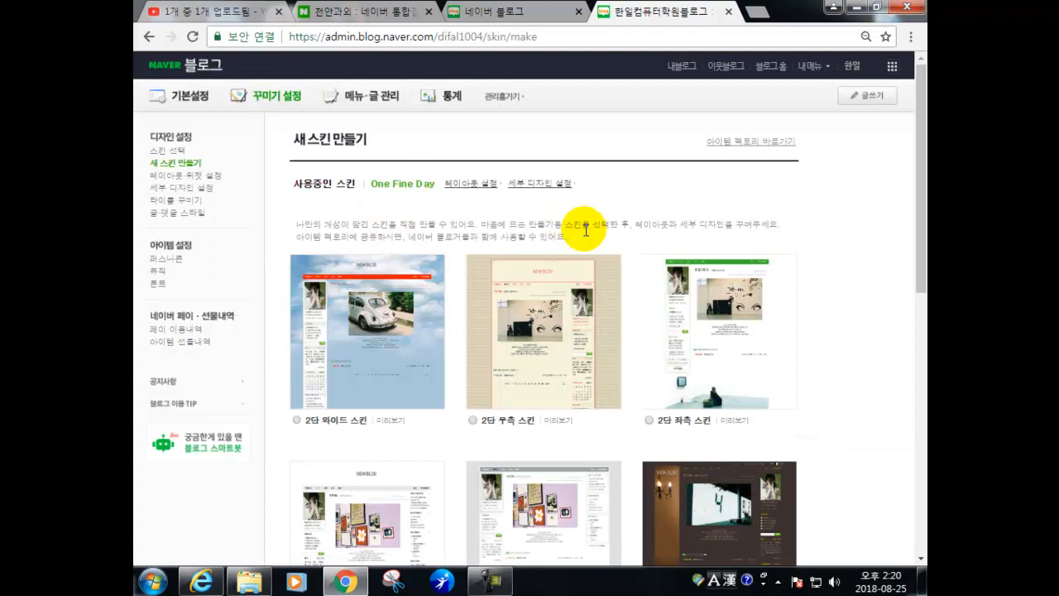
{"action": "scroll", "coordinate": [696, 248], "scroll_direction": "down", "scroll_amount": 5}
{"action": "scroll", "coordinate": [683, 278], "scroll_direction": "down", "scroll_amount": 1}
{"action": "scroll", "coordinate": [331, 154], "scroll_direction": "up", "scroll_amount": 3}
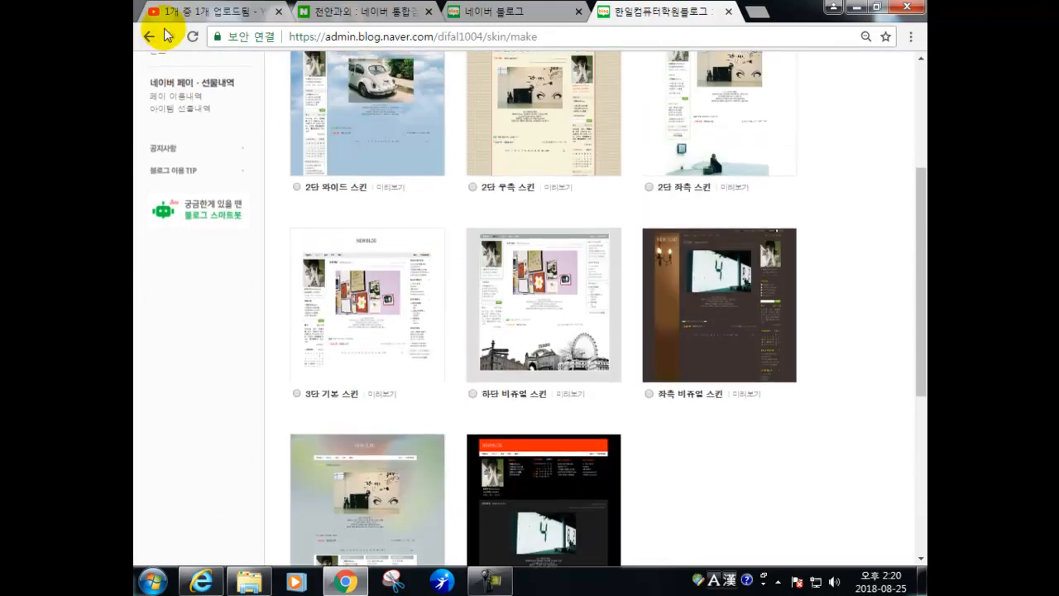
{"action": "left_click", "coordinate": [150, 38]}
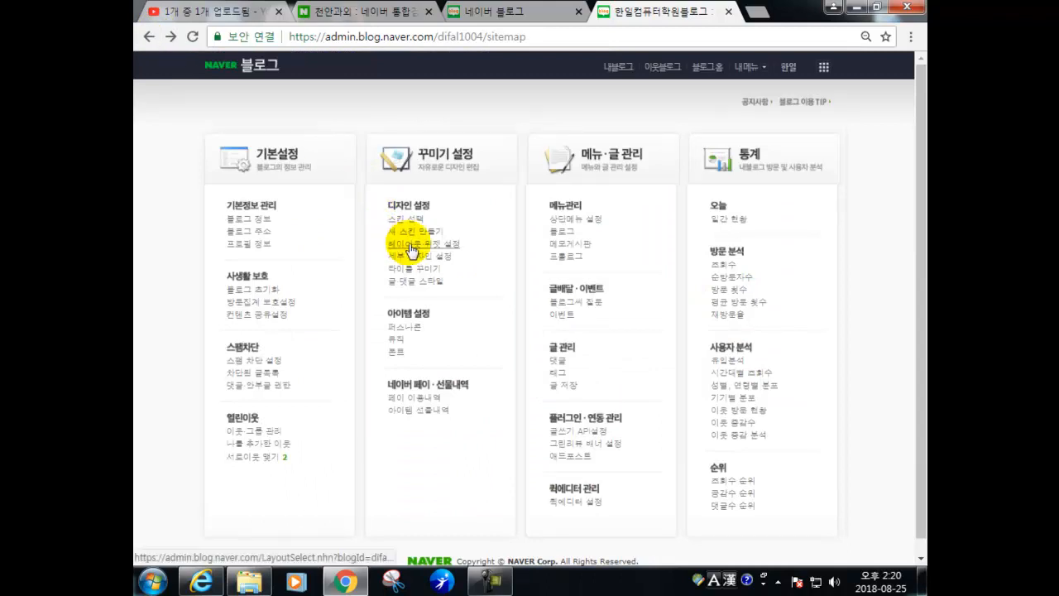
{"action": "left_click", "coordinate": [412, 245]}
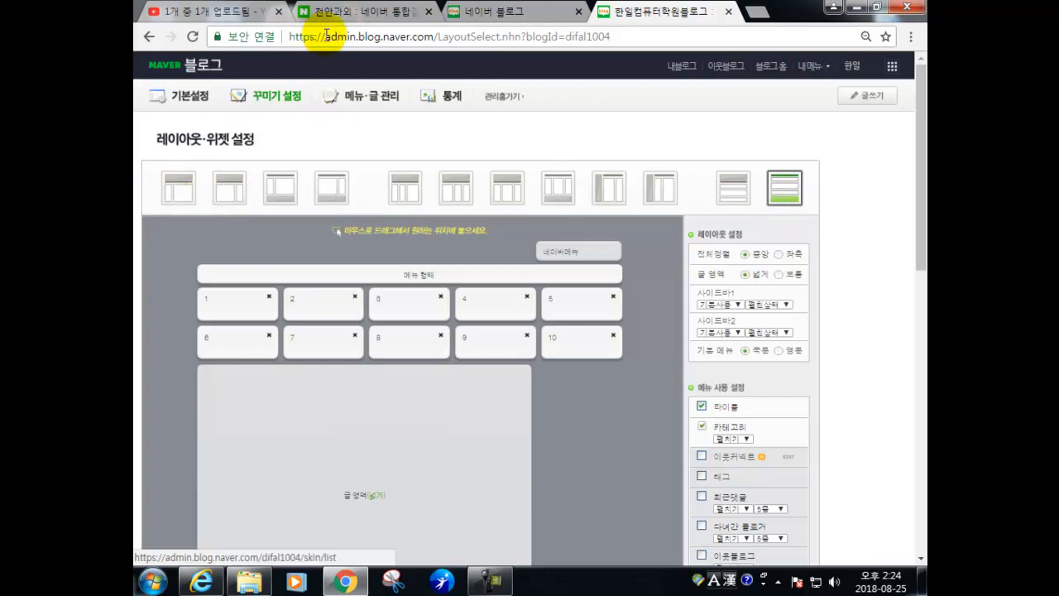
- Switch to the 천안과외 search results tab
{"action": "left_click", "coordinate": [349, 14]}
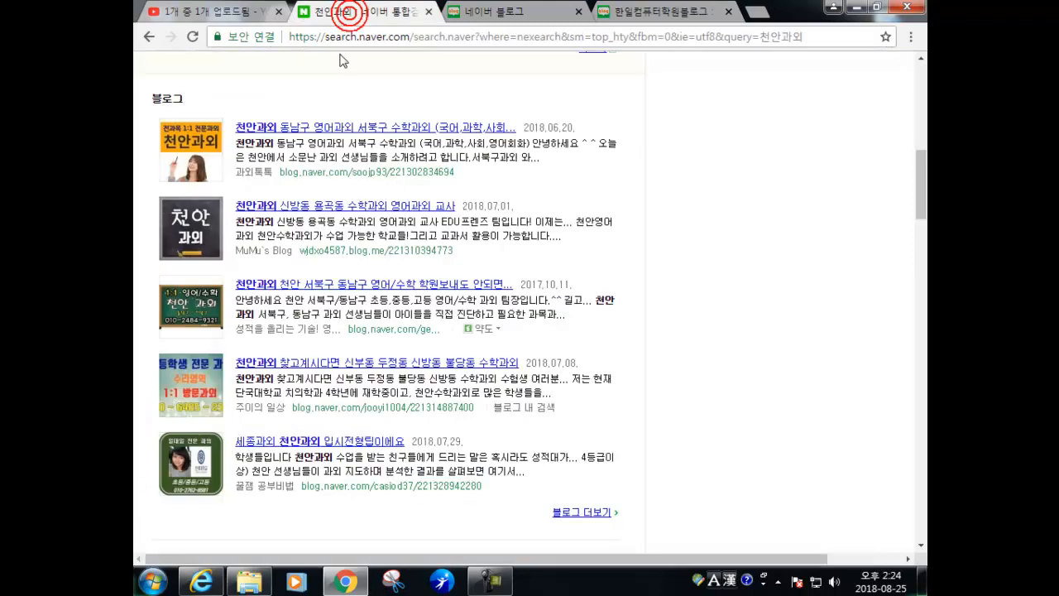
- Read MuMu's Blog post from the 천안과외 results and close it
{"action": "left_click", "coordinate": [269, 208]}
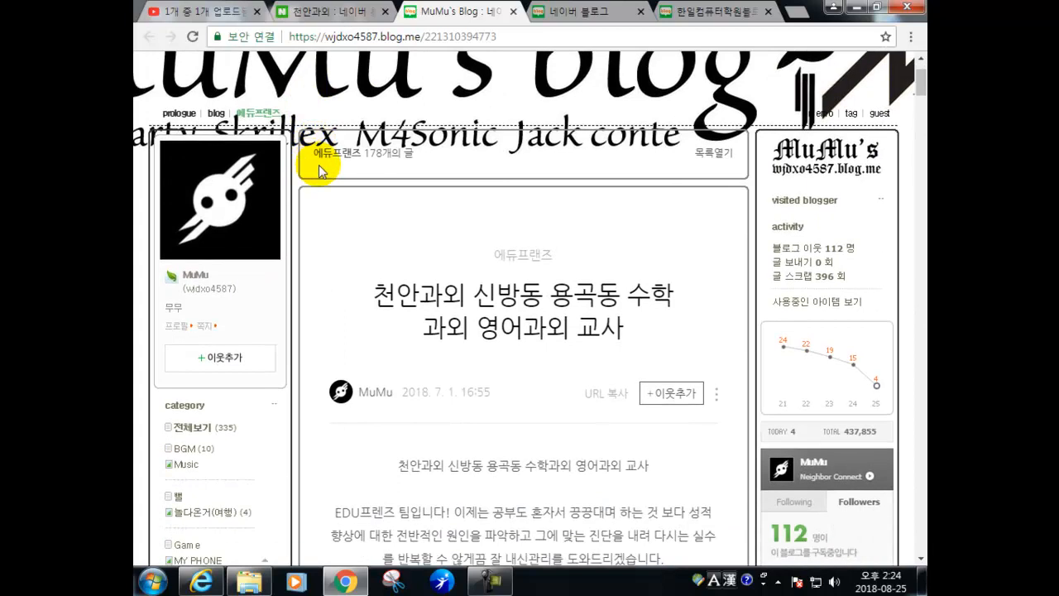
{"action": "scroll", "coordinate": [388, 231], "scroll_direction": "down", "scroll_amount": 1}
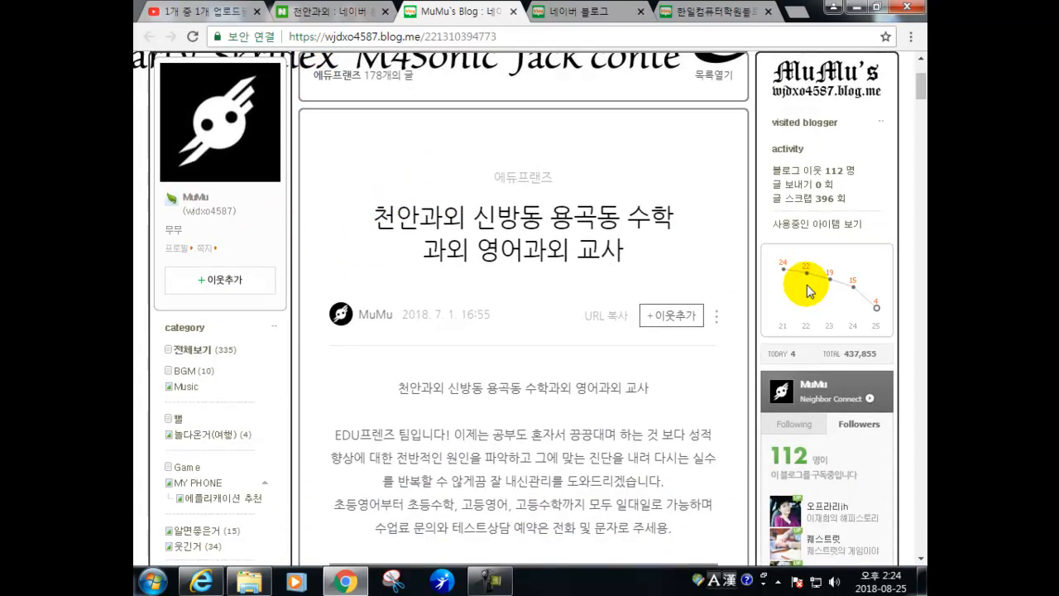
{"action": "scroll", "coordinate": [364, 215], "scroll_direction": "down", "scroll_amount": 5}
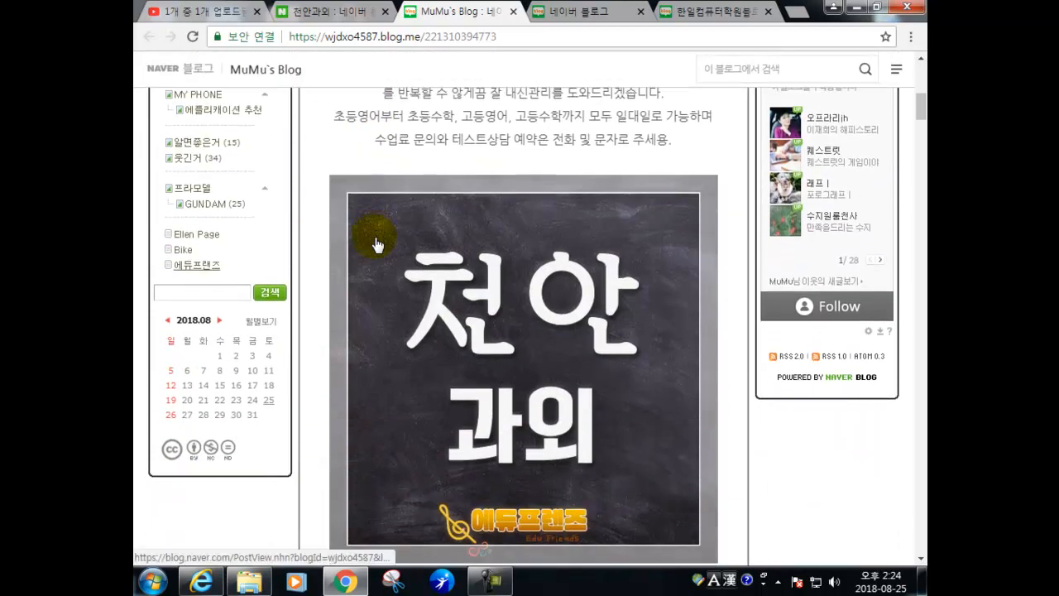
{"action": "scroll", "coordinate": [376, 240], "scroll_direction": "down", "scroll_amount": 10}
{"action": "scroll", "coordinate": [377, 263], "scroll_direction": "down", "scroll_amount": 18}
{"action": "scroll", "coordinate": [377, 261], "scroll_direction": "down", "scroll_amount": 20}
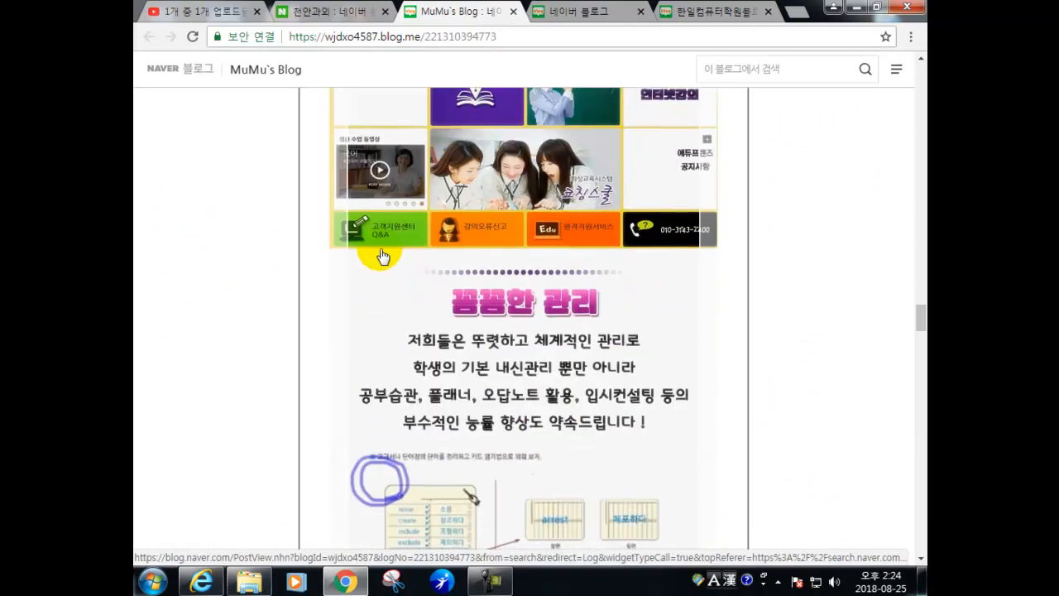
{"action": "scroll", "coordinate": [383, 260], "scroll_direction": "down", "scroll_amount": 3}
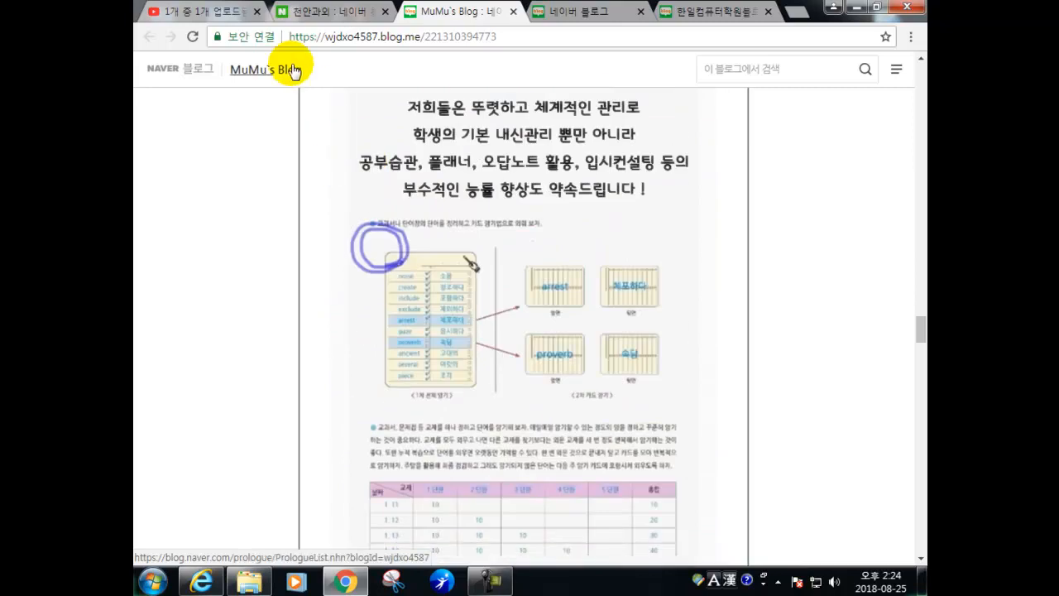
{"action": "left_click", "coordinate": [513, 12]}
- Read the 신부동 두정동 수학과외 blog post and close it
{"action": "left_click", "coordinate": [278, 364]}
{"action": "scroll", "coordinate": [344, 257], "scroll_direction": "up", "scroll_amount": 6}
{"action": "scroll", "coordinate": [348, 253], "scroll_direction": "up", "scroll_amount": 2}
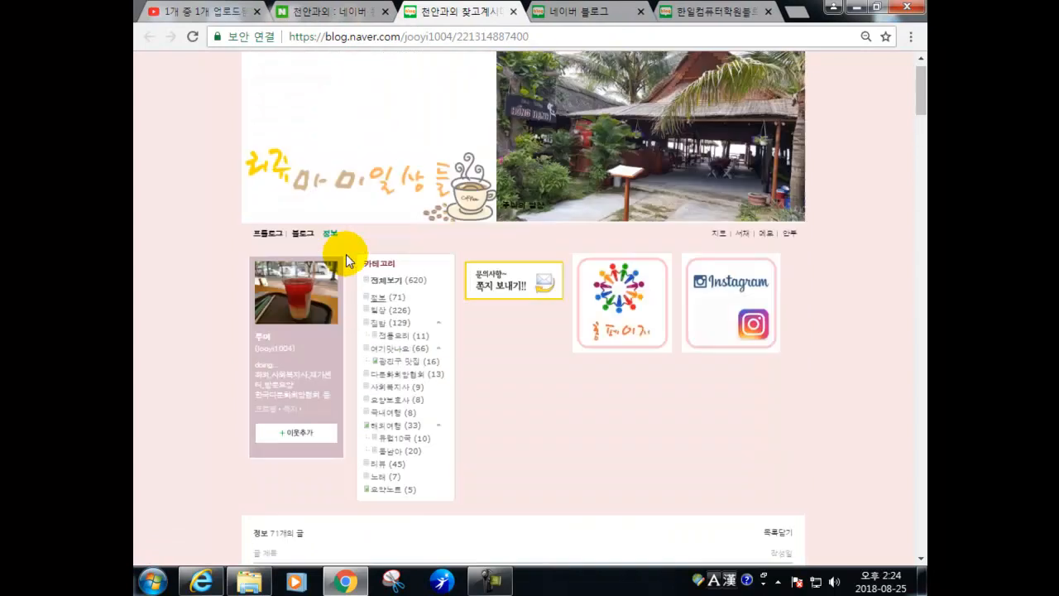
{"action": "scroll", "coordinate": [351, 248], "scroll_direction": "down", "scroll_amount": 9}
{"action": "scroll", "coordinate": [352, 245], "scroll_direction": "down", "scroll_amount": 2}
{"action": "scroll", "coordinate": [158, 118], "scroll_direction": "up", "scroll_amount": 3}
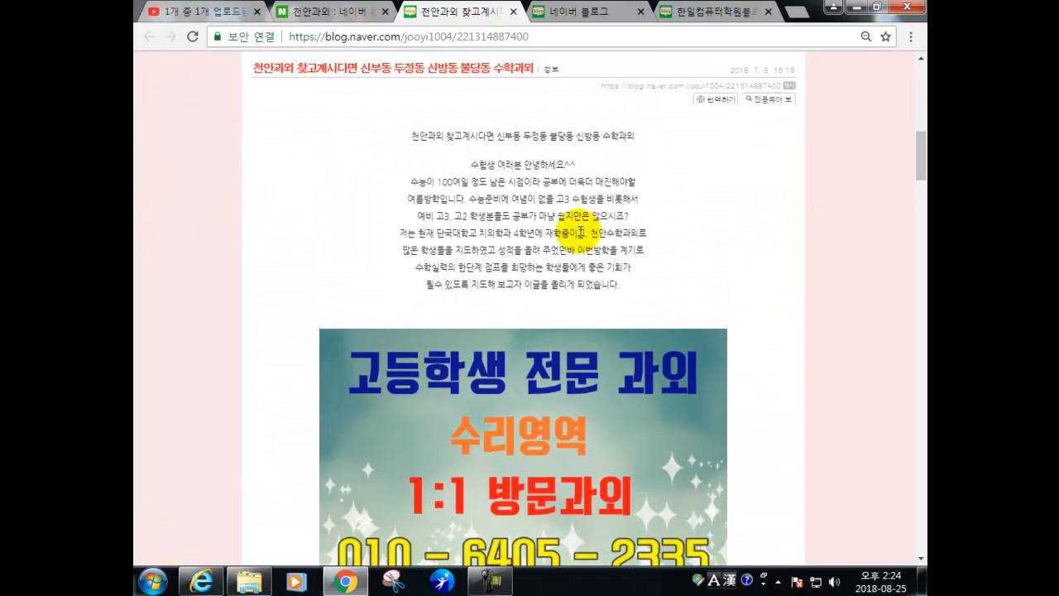
{"action": "scroll", "coordinate": [580, 232], "scroll_direction": "down", "scroll_amount": 7}
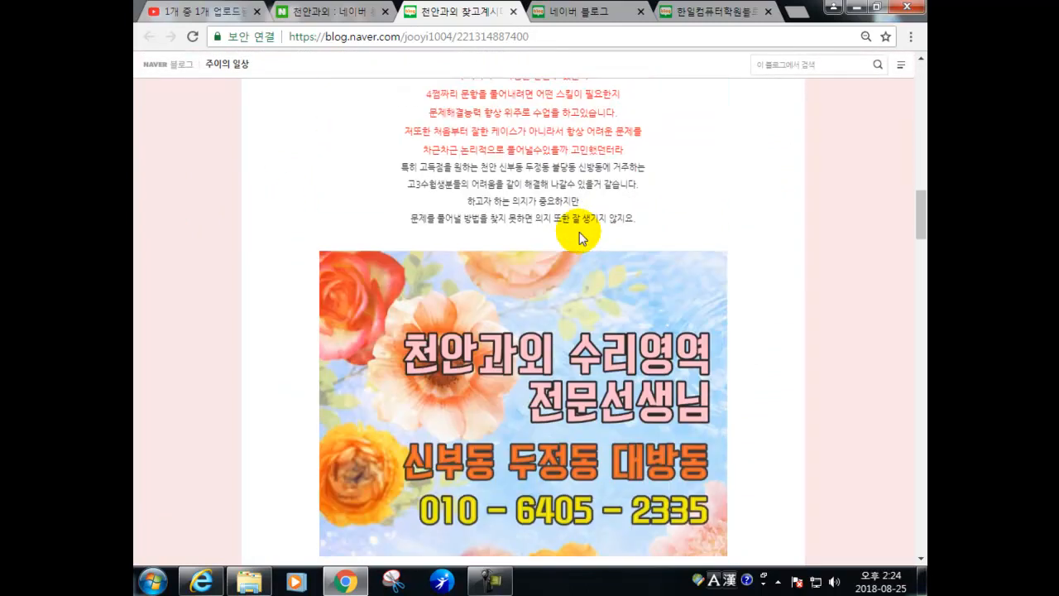
{"action": "scroll", "coordinate": [579, 239], "scroll_direction": "down", "scroll_amount": 12}
{"action": "scroll", "coordinate": [581, 239], "scroll_direction": "down", "scroll_amount": 11}
{"action": "scroll", "coordinate": [568, 235], "scroll_direction": "down", "scroll_amount": 15}
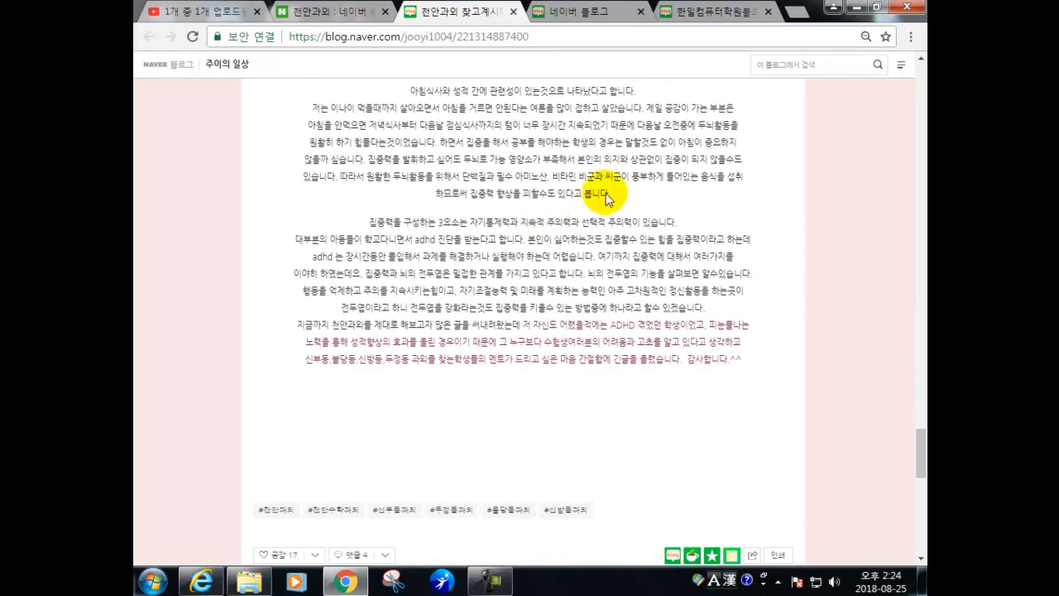
{"action": "left_click", "coordinate": [513, 11]}
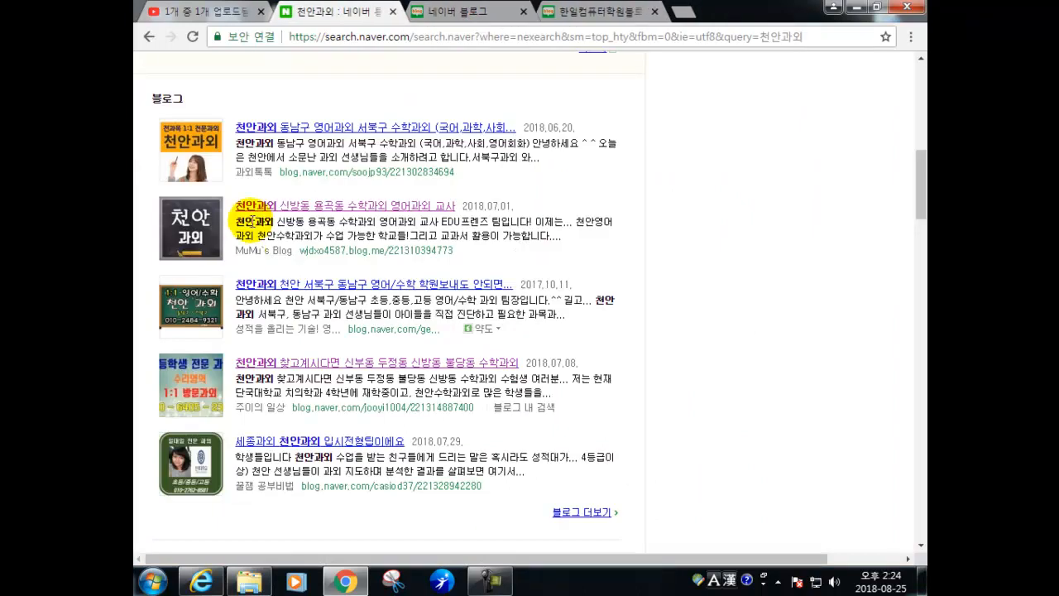
- Read the 세종과외 천안과외 입시전형팁이에요 post and close it
{"action": "scroll", "coordinate": [298, 339], "scroll_direction": "down", "scroll_amount": 2}
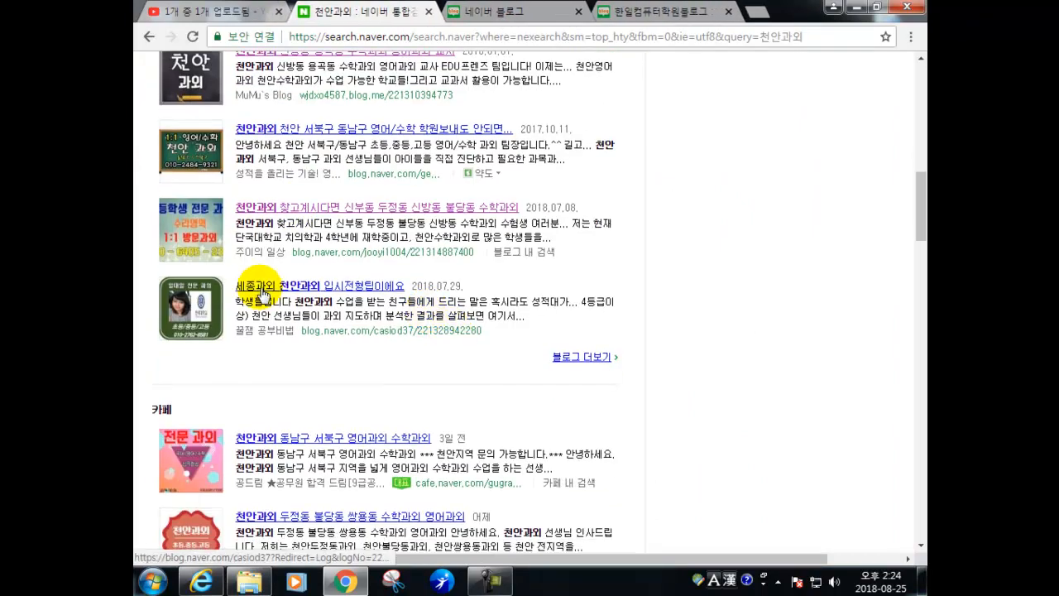
{"action": "left_click", "coordinate": [263, 290]}
{"action": "scroll", "coordinate": [383, 280], "scroll_direction": "down", "scroll_amount": 3}
{"action": "scroll", "coordinate": [393, 277], "scroll_direction": "up", "scroll_amount": 5}
{"action": "scroll", "coordinate": [395, 275], "scroll_direction": "down", "scroll_amount": 2}
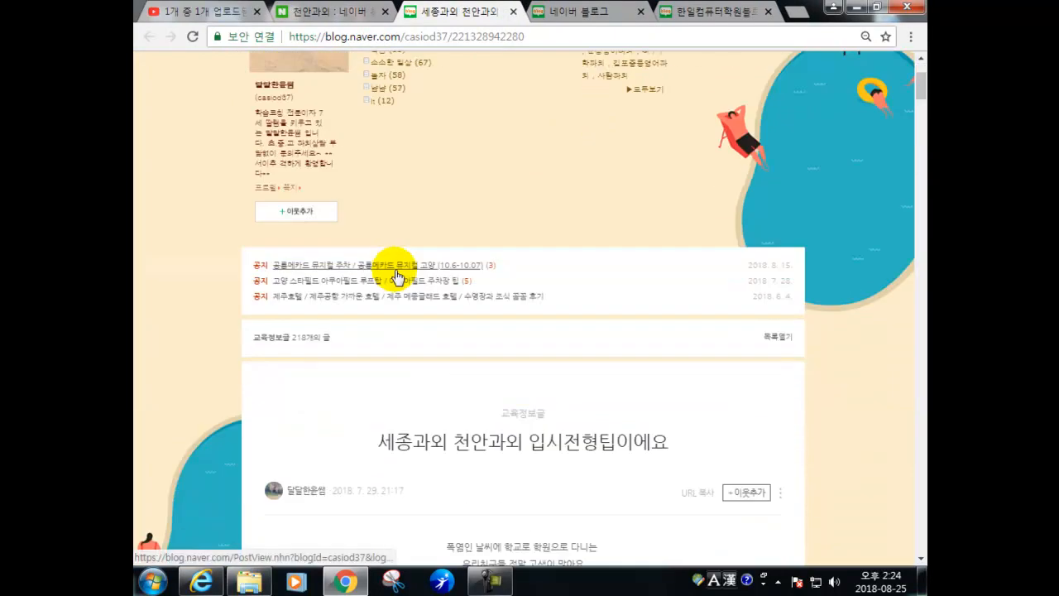
{"action": "scroll", "coordinate": [395, 275], "scroll_direction": "down", "scroll_amount": 6}
{"action": "scroll", "coordinate": [394, 276], "scroll_direction": "down", "scroll_amount": 5}
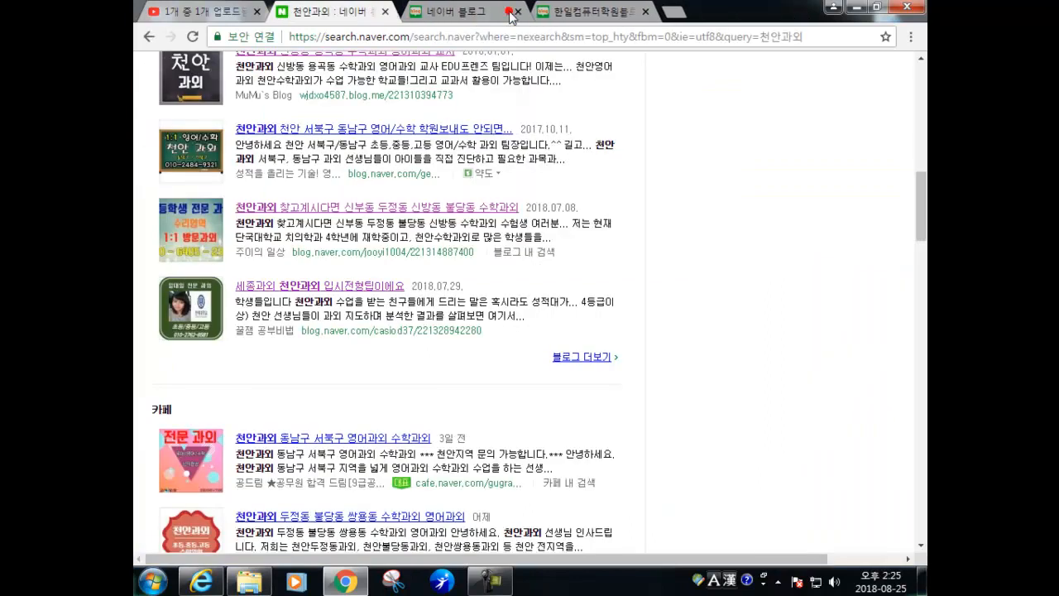
{"action": "left_click", "coordinate": [513, 11]}
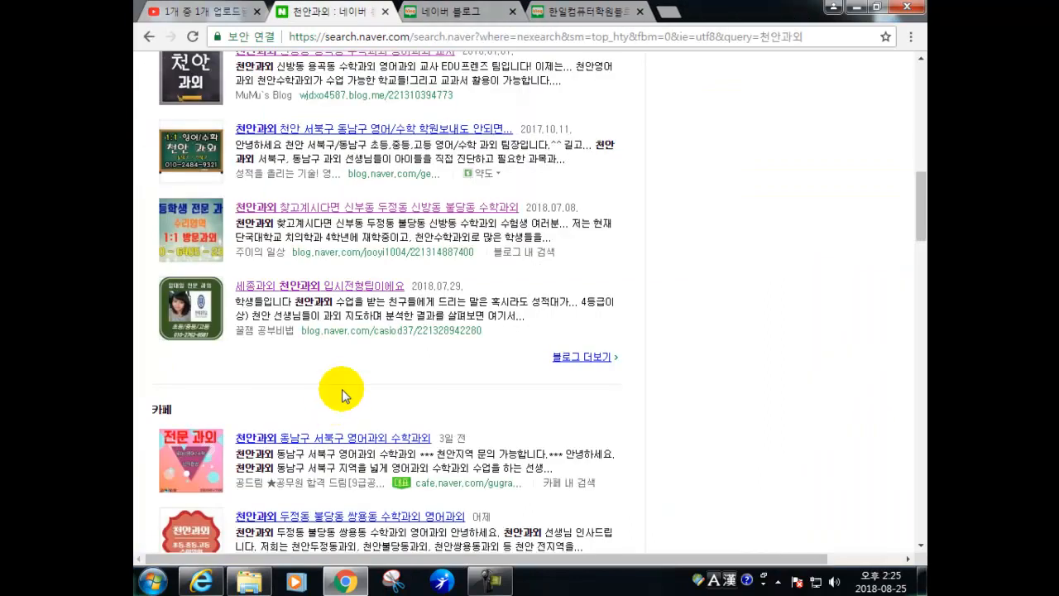
- Show the blog-only 천안과외 results, listing 2,808 posts
{"action": "left_click", "coordinate": [556, 356]}
{"action": "scroll", "coordinate": [389, 351], "scroll_direction": "down", "scroll_amount": 4}
{"action": "scroll", "coordinate": [379, 364], "scroll_direction": "down", "scroll_amount": 2}
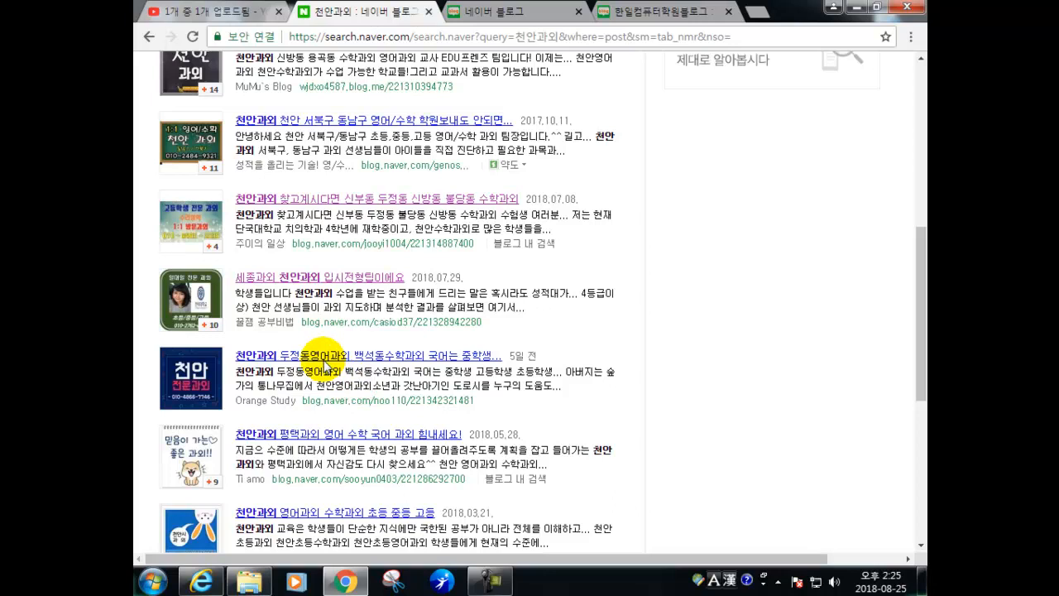
- Open the 천안과외 평택과외 post in a new tab, scroll through its skin, then minimize and restore Chrome
{"action": "left_click", "coordinate": [335, 433]}
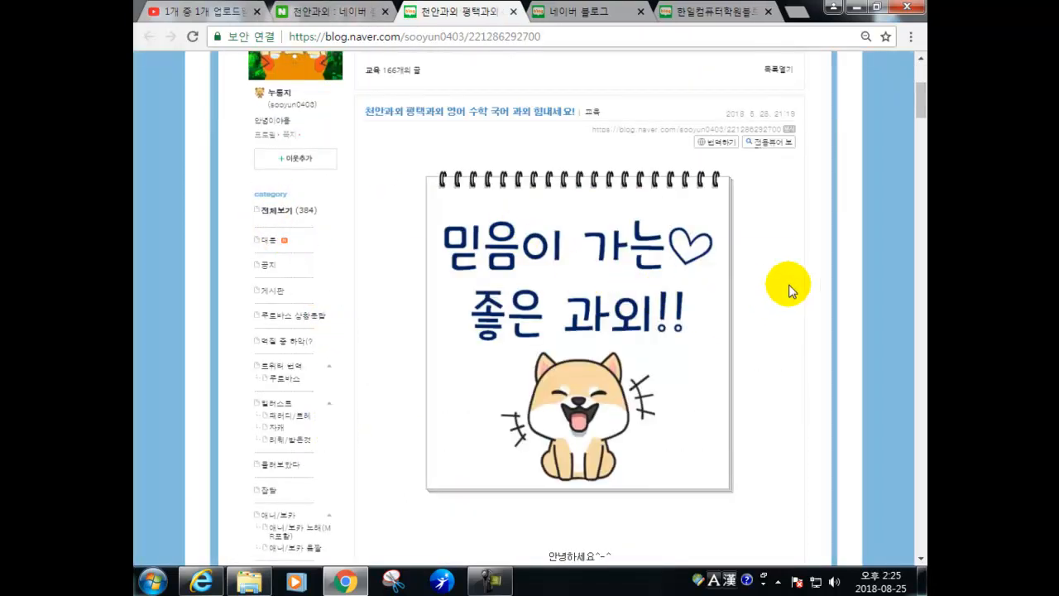
{"action": "scroll", "coordinate": [350, 220], "scroll_direction": "down", "scroll_amount": 3}
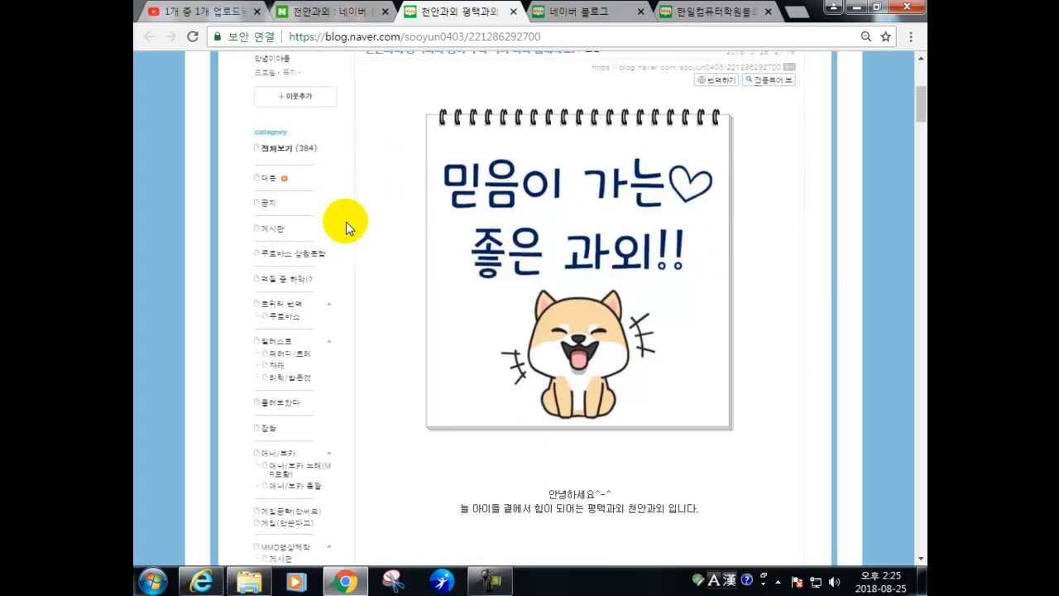
{"action": "scroll", "coordinate": [600, 231], "scroll_direction": "up", "scroll_amount": 3}
{"action": "scroll", "coordinate": [600, 232], "scroll_direction": "down", "scroll_amount": 3}
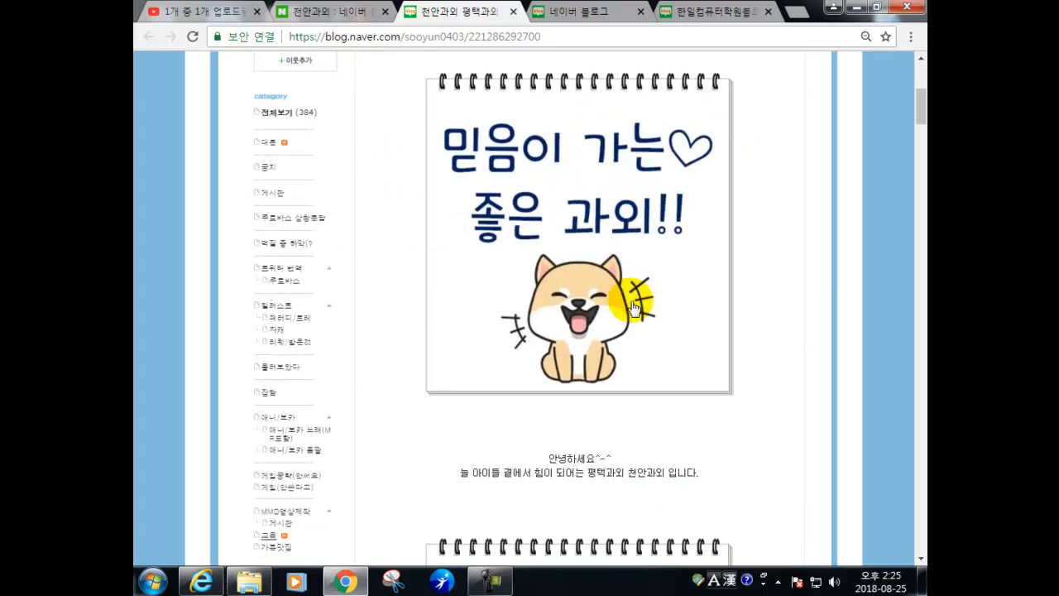
{"action": "scroll", "coordinate": [592, 367], "scroll_direction": "down", "scroll_amount": 1}
{"action": "scroll", "coordinate": [594, 370], "scroll_direction": "down", "scroll_amount": 5}
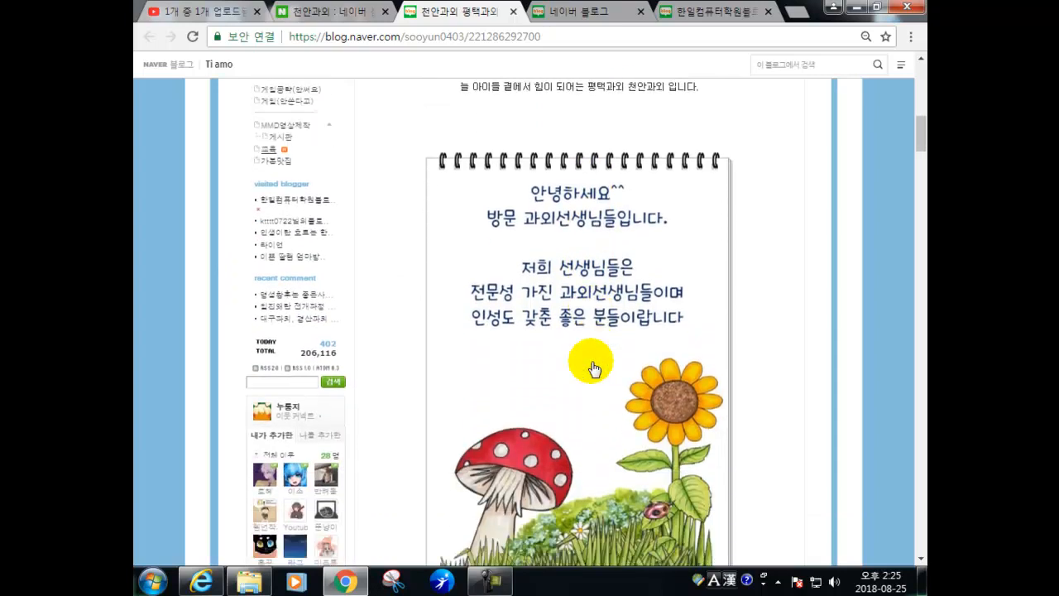
{"action": "scroll", "coordinate": [594, 369], "scroll_direction": "down", "scroll_amount": 6}
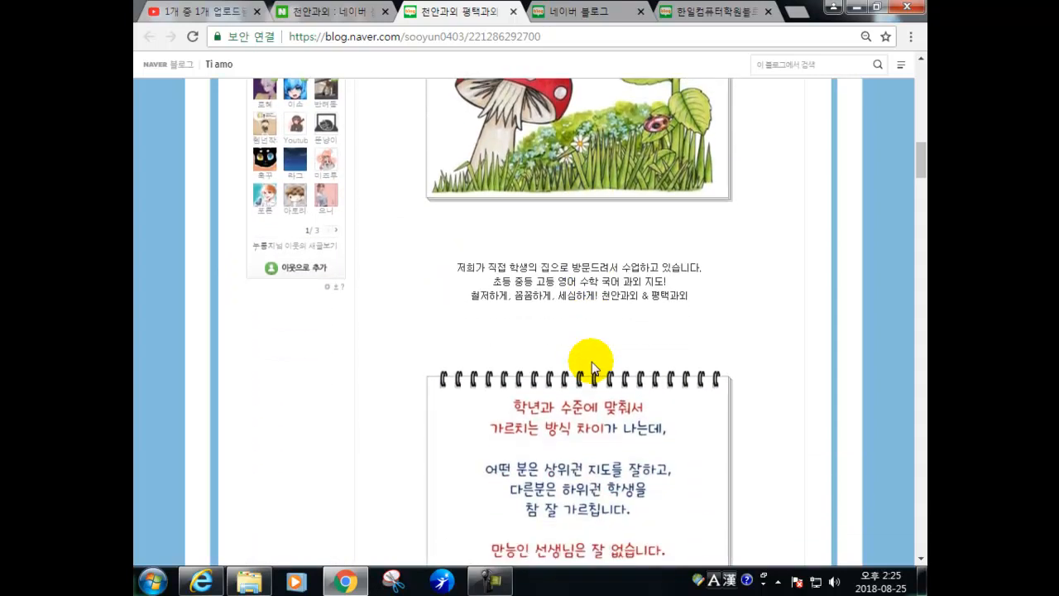
{"action": "scroll", "coordinate": [594, 369], "scroll_direction": "down", "scroll_amount": 2}
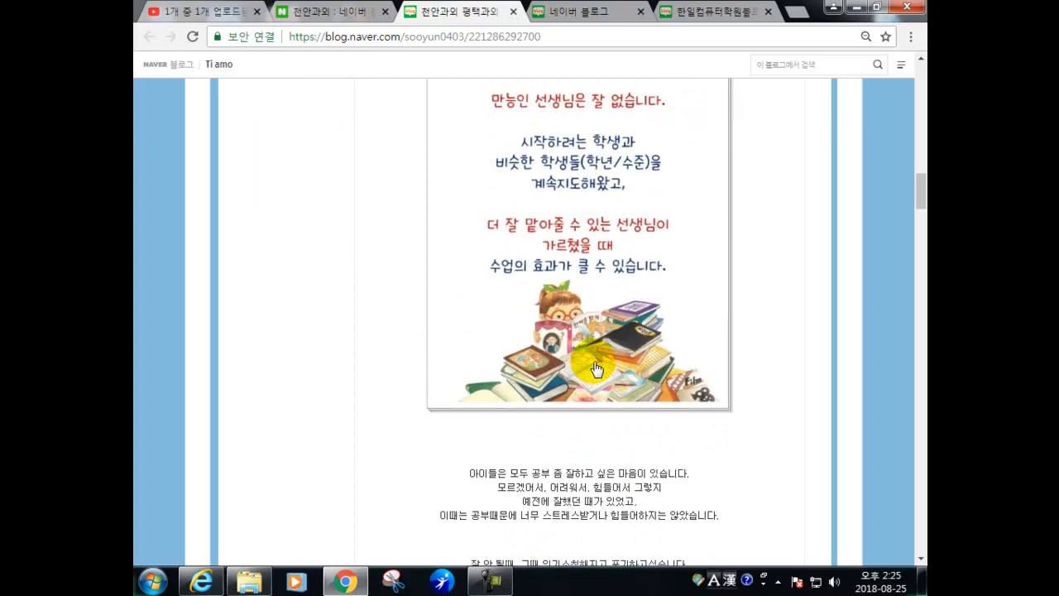
{"action": "scroll", "coordinate": [594, 369], "scroll_direction": "up", "scroll_amount": 10}
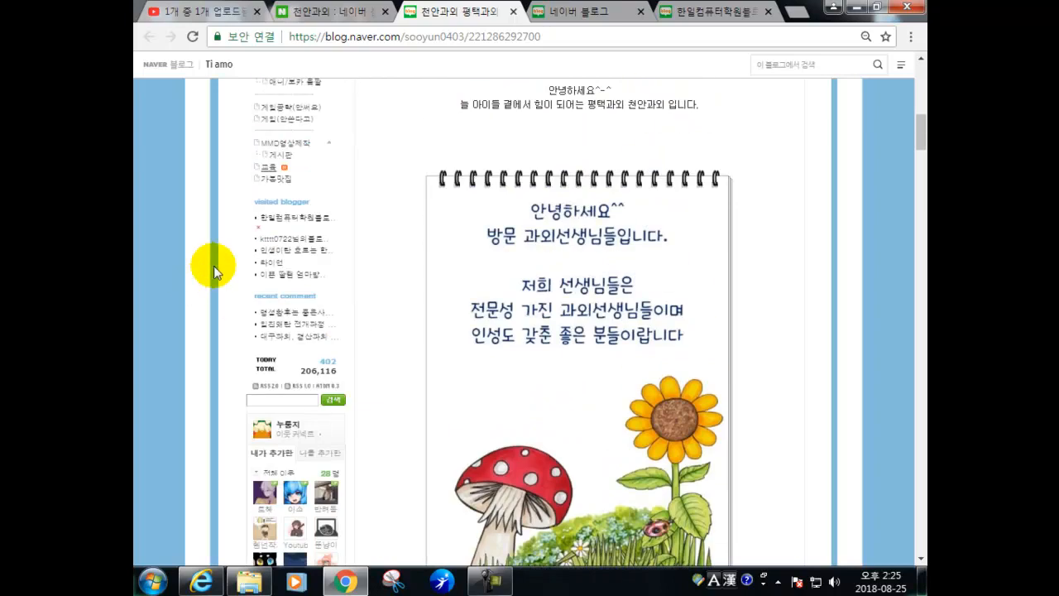
{"action": "scroll", "coordinate": [285, 269], "scroll_direction": "up", "scroll_amount": 5}
{"action": "scroll", "coordinate": [335, 300], "scroll_direction": "up", "scroll_amount": 2}
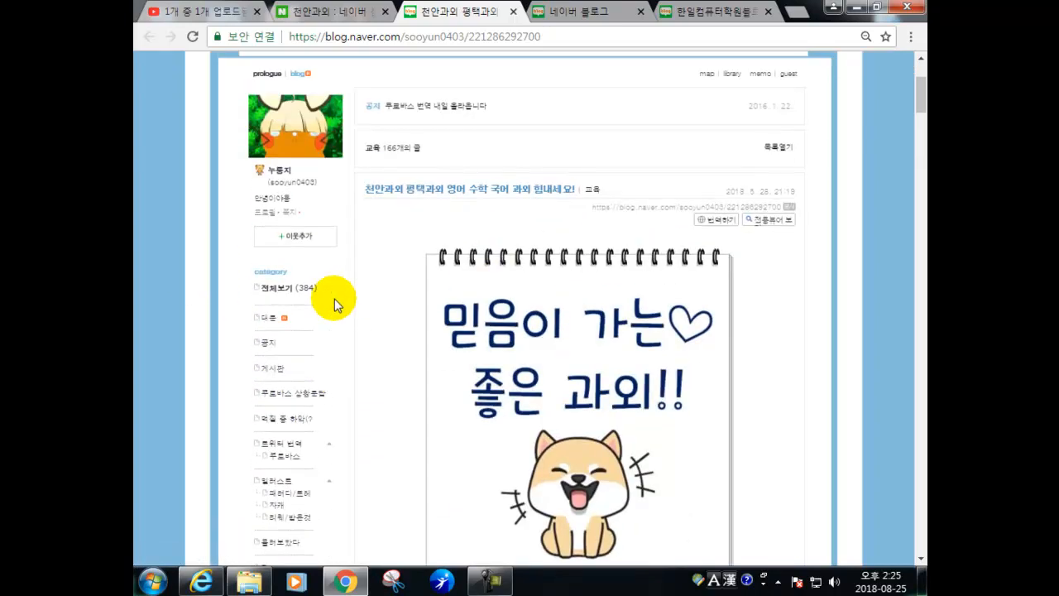
{"action": "scroll", "coordinate": [334, 301], "scroll_direction": "up", "scroll_amount": 2}
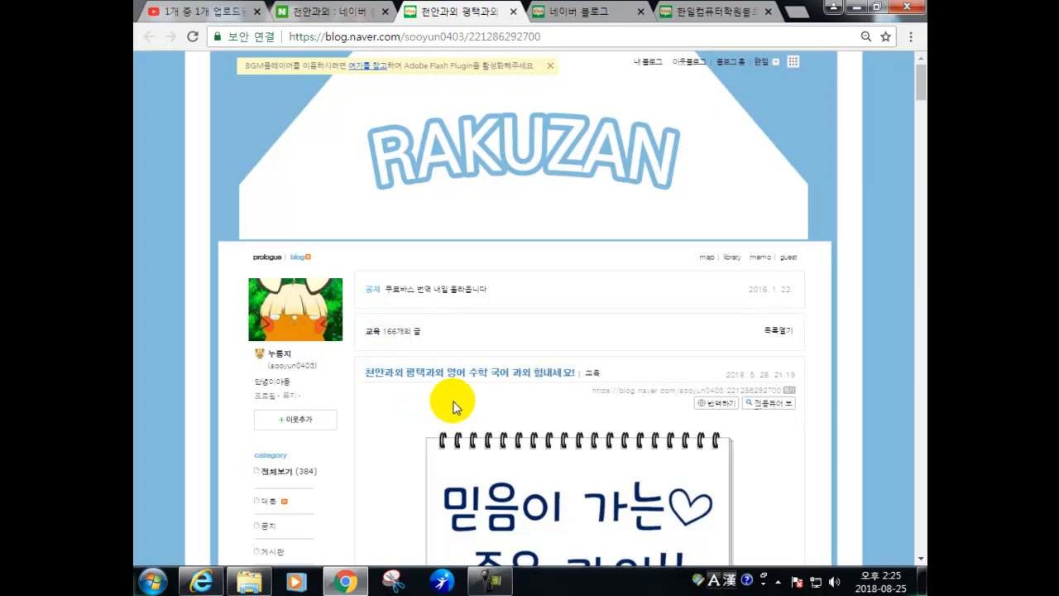
{"action": "left_click", "coordinate": [364, 579]}
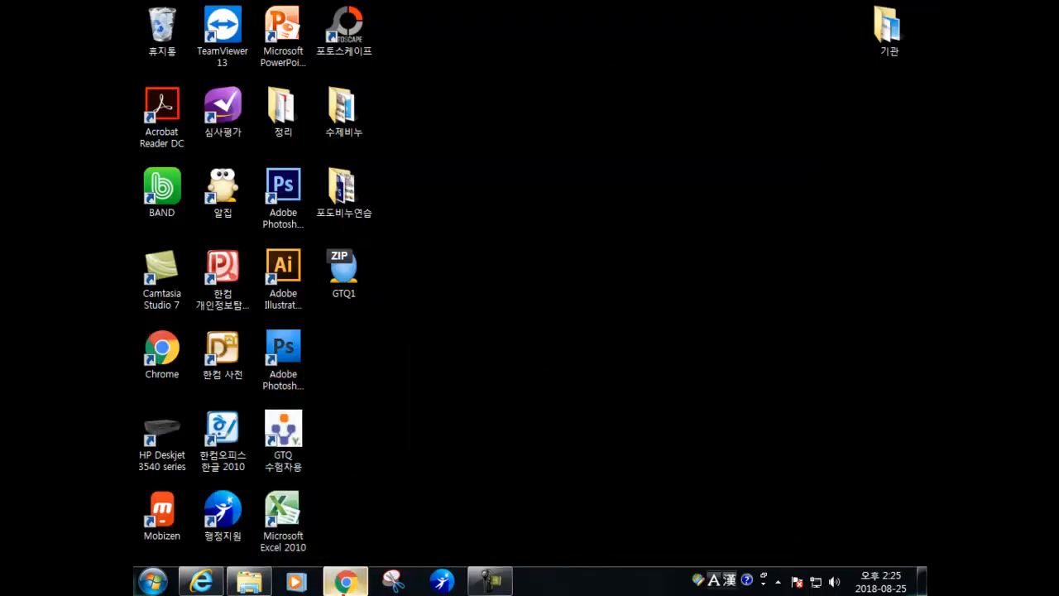
{"action": "left_click", "coordinate": [345, 581]}
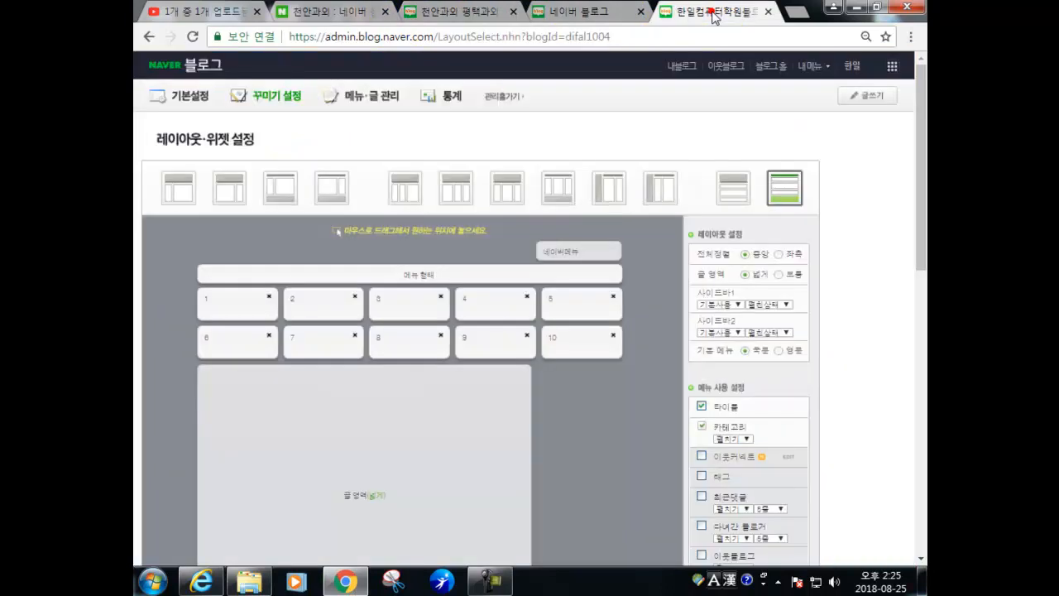
- Return to the 레이아웃·위젯 설정 page, apply the chosen layout template and scroll to the menu settings
{"action": "left_click", "coordinate": [712, 11]}
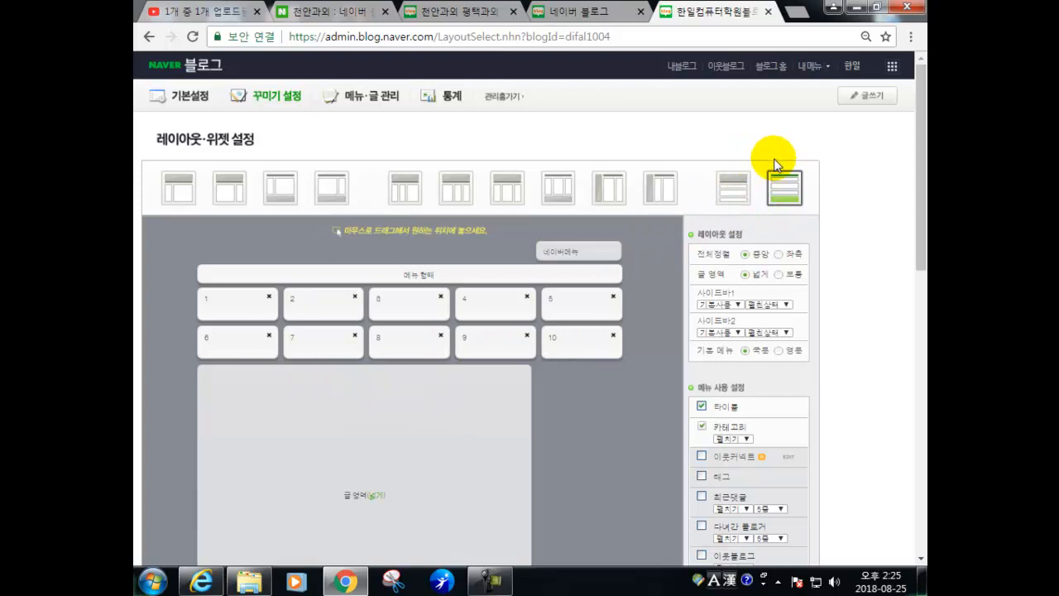
{"action": "left_click", "coordinate": [737, 196]}
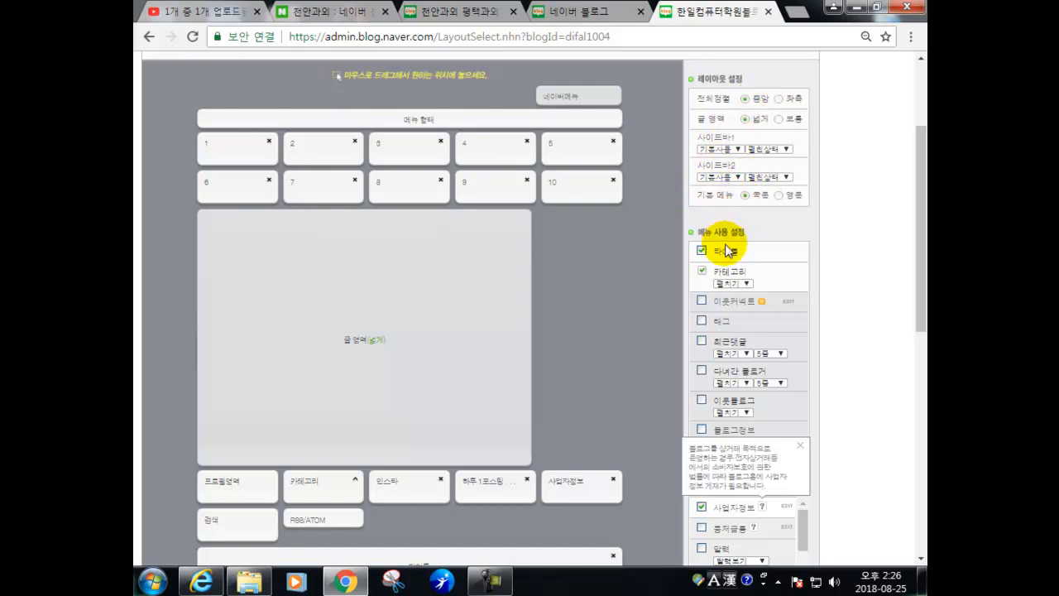
{"action": "left_click", "coordinate": [705, 193]}
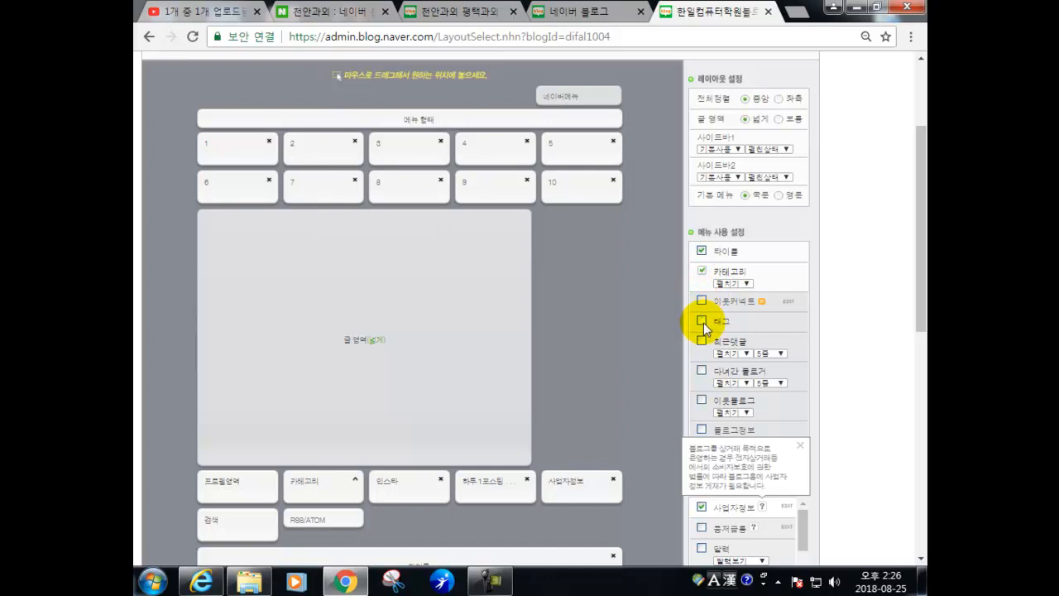
{"action": "scroll", "coordinate": [707, 338], "scroll_direction": "down", "scroll_amount": 1}
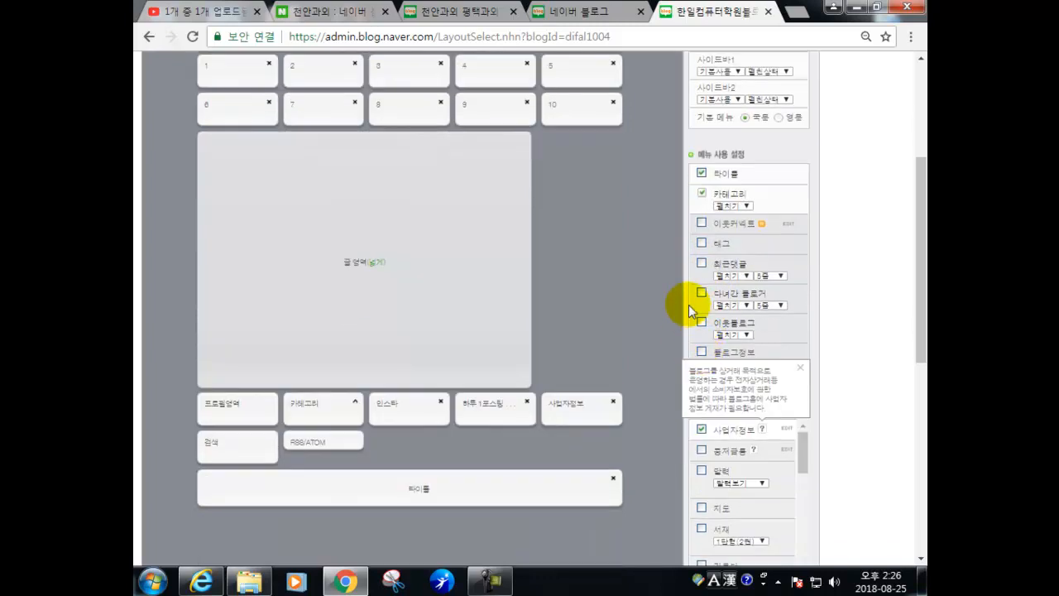
- Dismiss the blog-info tip and tick 시계 in the widget list to add the clock widget
{"action": "left_click", "coordinate": [798, 371]}
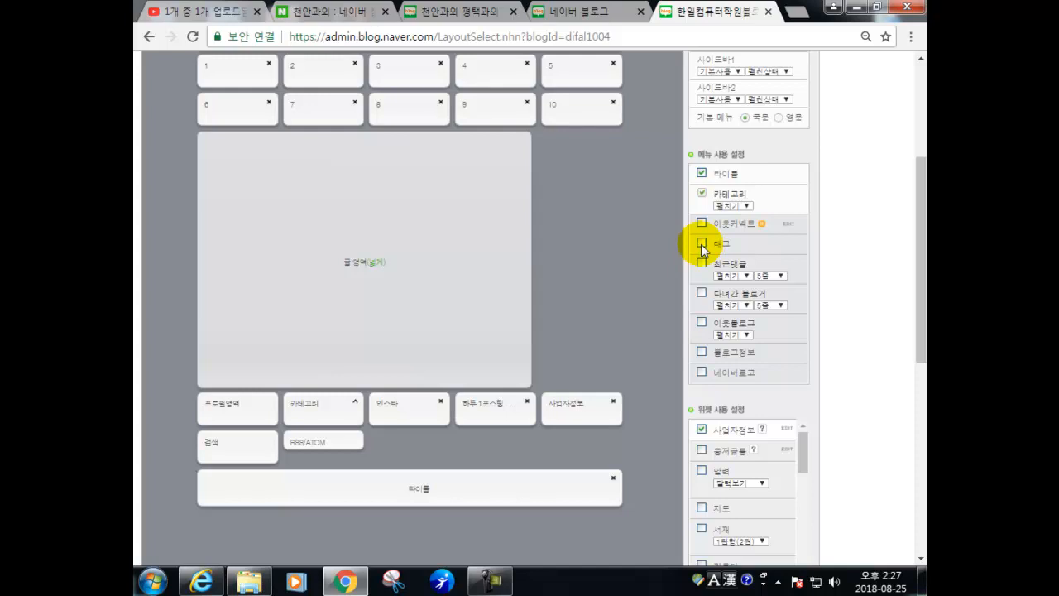
{"action": "scroll", "coordinate": [854, 516], "scroll_direction": "down", "scroll_amount": 3}
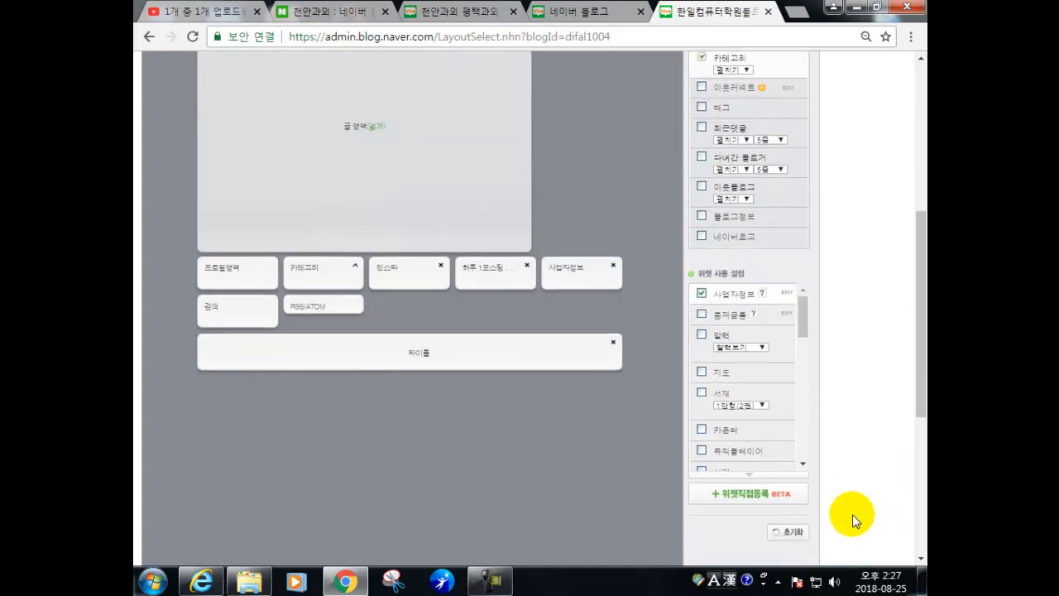
{"action": "scroll", "coordinate": [781, 411], "scroll_direction": "up", "scroll_amount": 1}
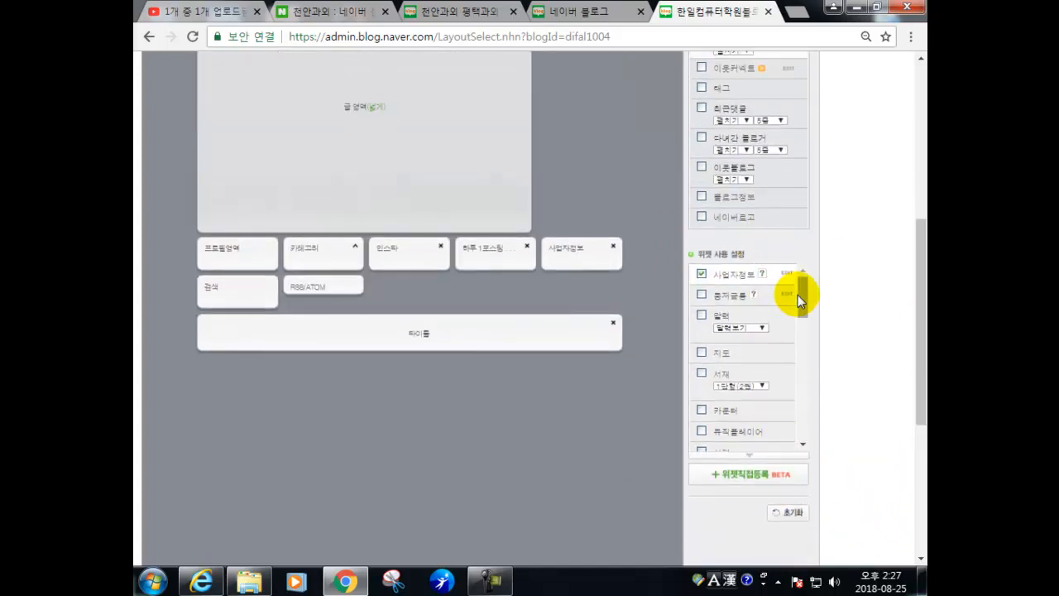
{"action": "left_click_drag", "start_coordinate": [801, 313], "coordinate": [802, 330]}
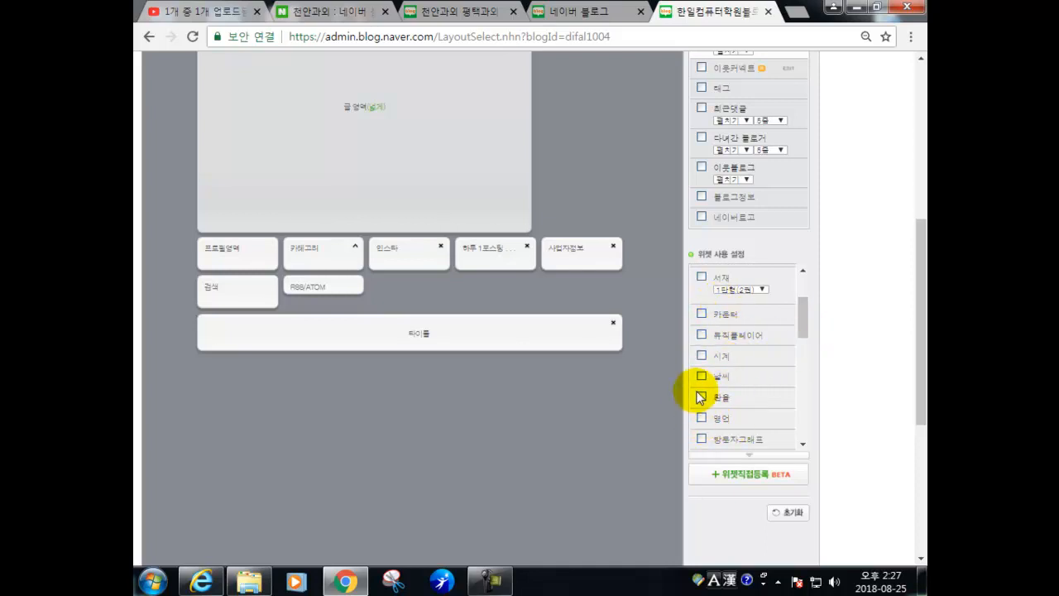
{"action": "left_click", "coordinate": [701, 355]}
- Tick 날씨 to add the weather widget to the layout
{"action": "left_click", "coordinate": [701, 403]}
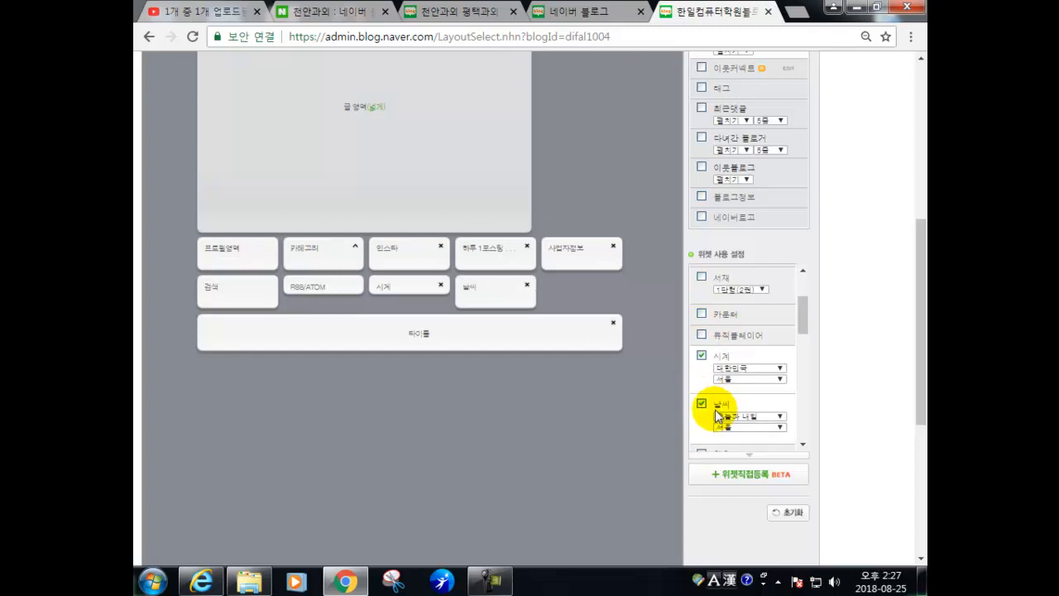
{"action": "scroll", "coordinate": [716, 403], "scroll_direction": "down", "scroll_amount": 2}
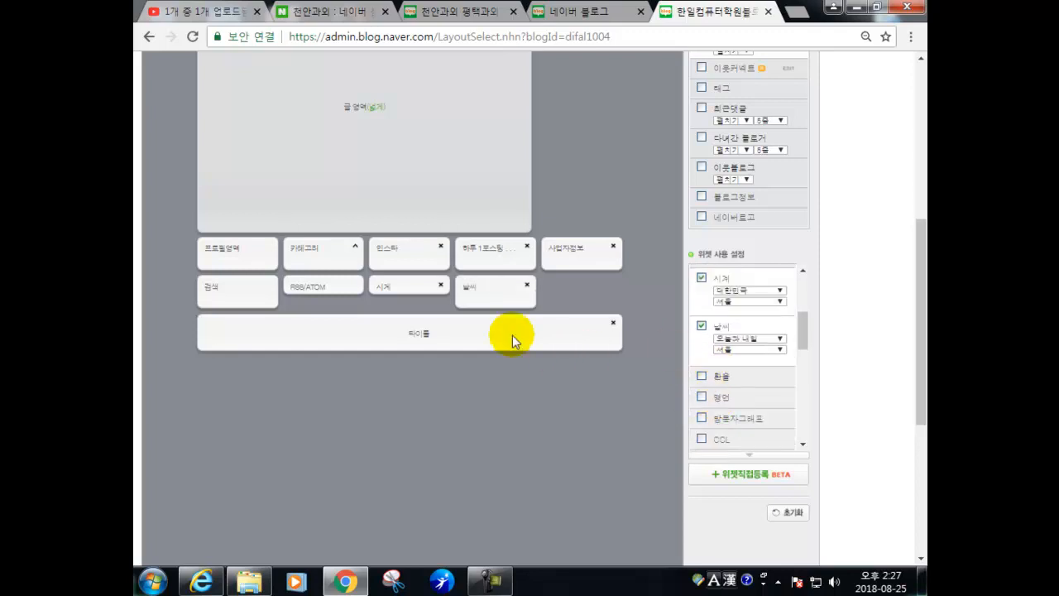
{"action": "scroll", "coordinate": [790, 423], "scroll_direction": "down", "scroll_amount": 5}
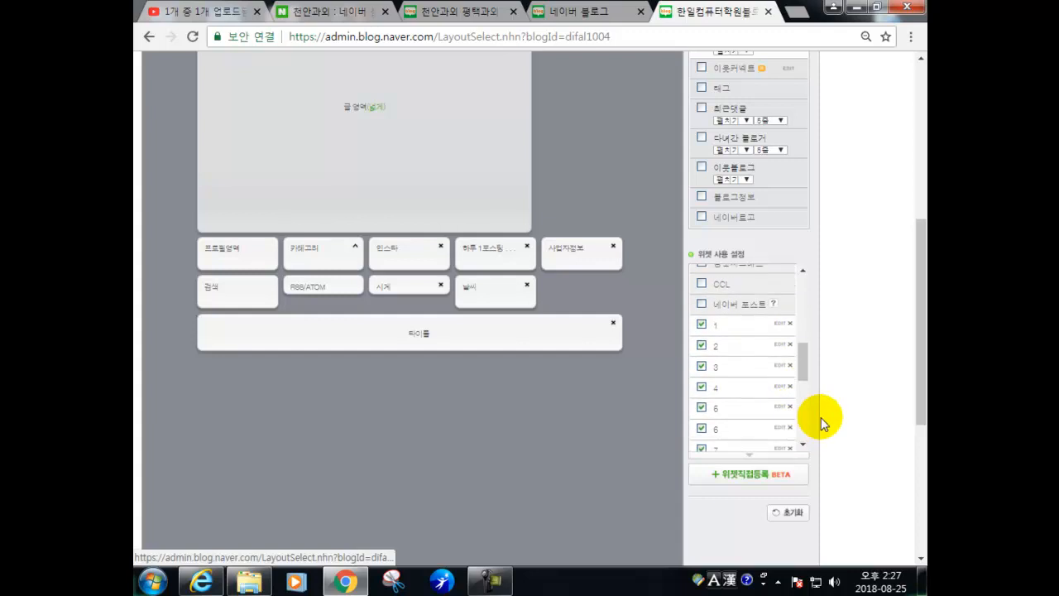
{"action": "scroll", "coordinate": [745, 355], "scroll_direction": "down", "scroll_amount": 3}
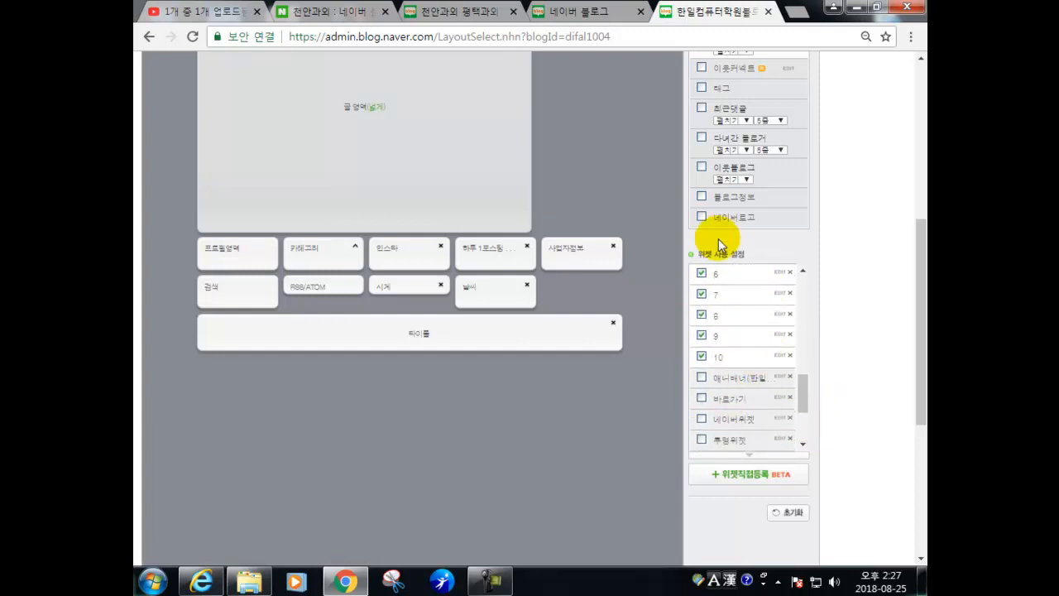
- Delete the 애니배너 and 바로가기 custom widgets, confirming each deletion
{"action": "left_click", "coordinate": [790, 379]}
{"action": "left_click", "coordinate": [597, 123]}
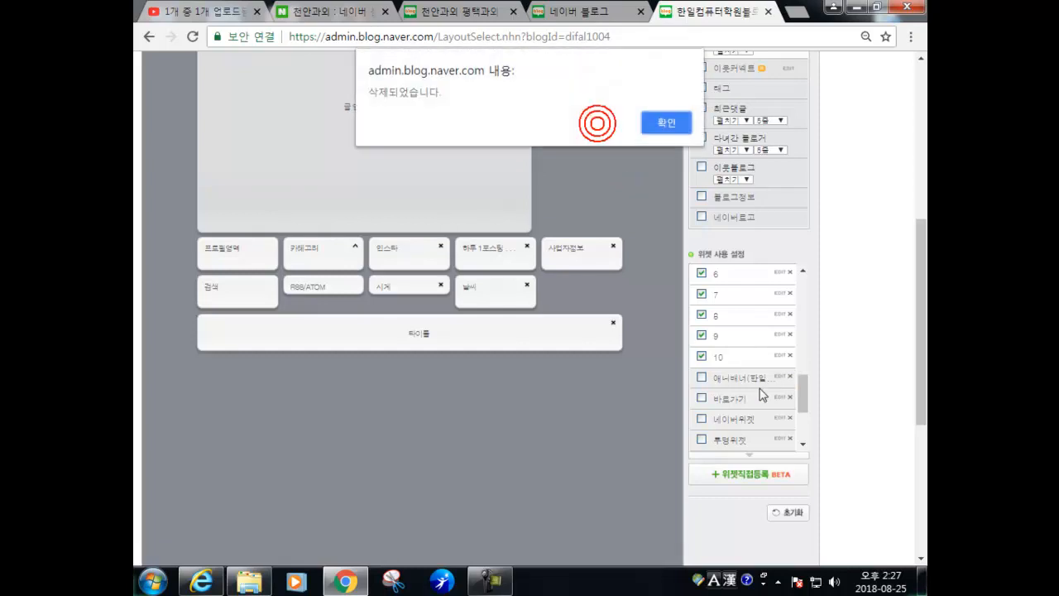
{"action": "left_click", "coordinate": [662, 122]}
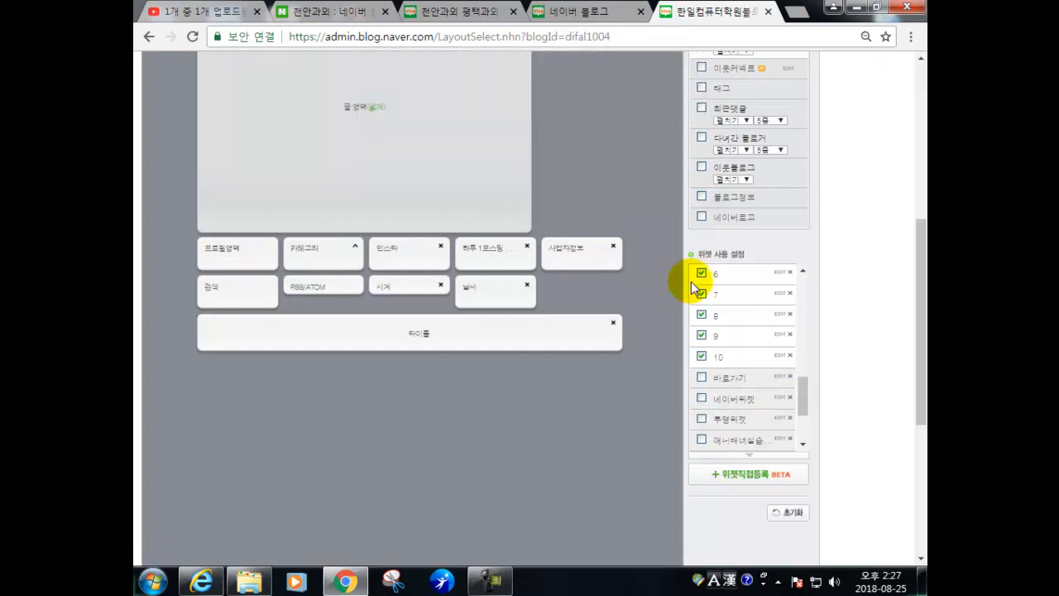
{"action": "left_click", "coordinate": [791, 379]}
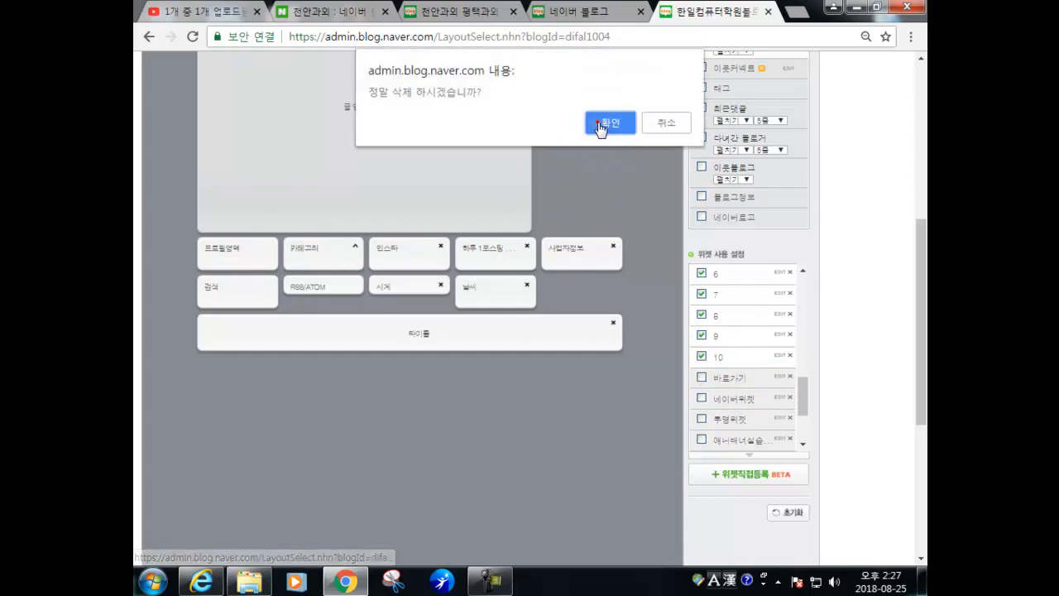
{"action": "left_click", "coordinate": [605, 123]}
{"action": "left_click", "coordinate": [662, 122]}
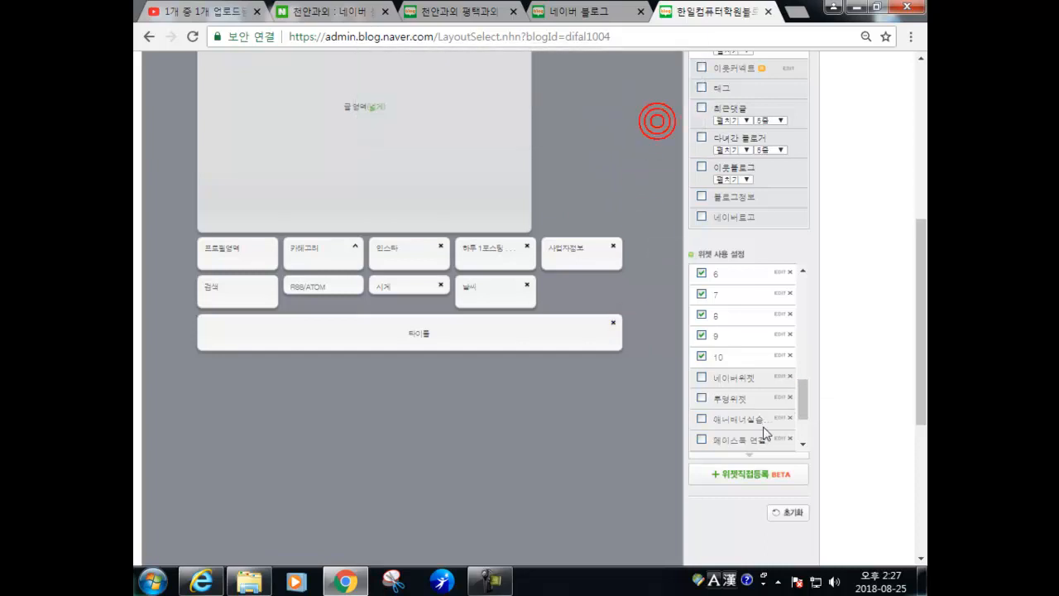
- Delete the 네이버위젯 and 투명위젯 custom widgets, confirming each deletion
{"action": "left_click", "coordinate": [790, 376]}
{"action": "left_click", "coordinate": [611, 123]}
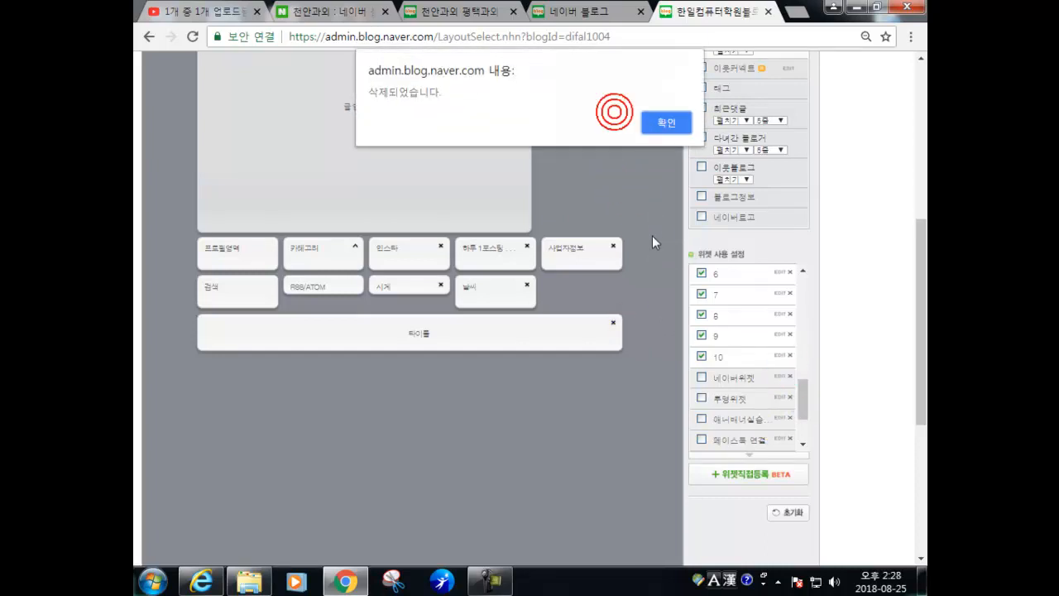
{"action": "left_click", "coordinate": [660, 123]}
{"action": "left_click", "coordinate": [791, 377]}
{"action": "left_click", "coordinate": [610, 122]}
{"action": "left_click", "coordinate": [659, 122]}
{"action": "scroll", "coordinate": [774, 403], "scroll_direction": "down", "scroll_amount": 1}
{"action": "scroll", "coordinate": [580, 380], "scroll_direction": "down", "scroll_amount": 2}
{"action": "scroll", "coordinate": [712, 360], "scroll_direction": "down", "scroll_amount": 2}
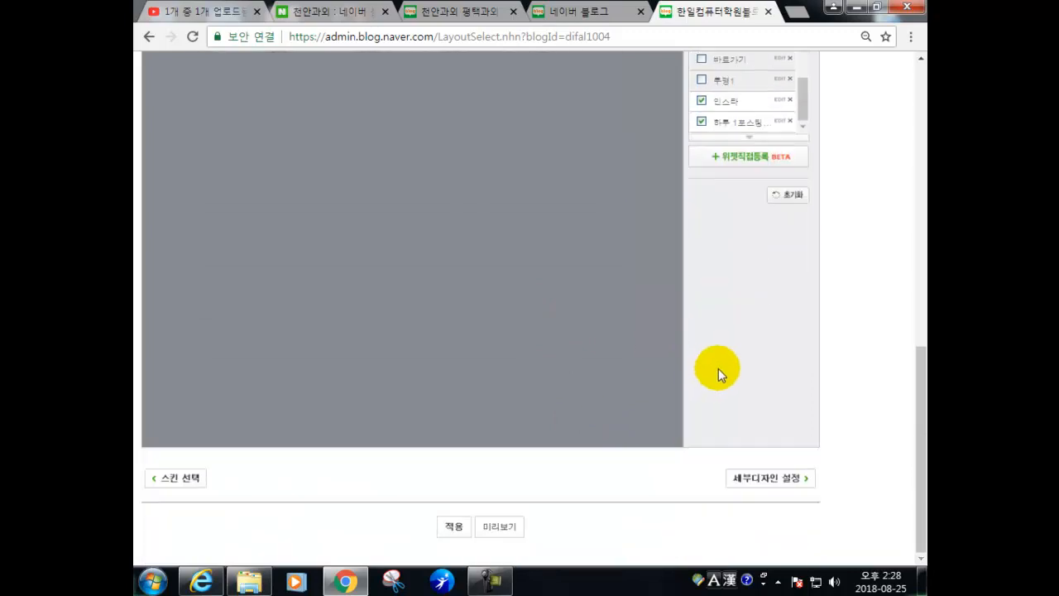
- Apply the edited layout to the blog and confirm
{"action": "left_click", "coordinate": [455, 527]}
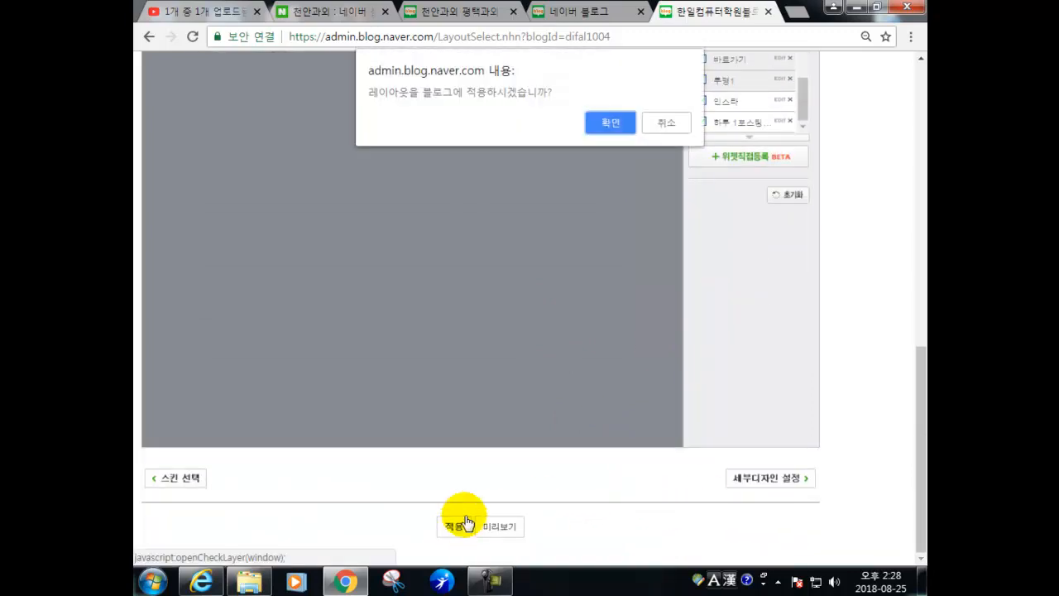
{"action": "left_click", "coordinate": [610, 122]}
{"action": "scroll", "coordinate": [670, 331], "scroll_direction": "down", "scroll_amount": 10}
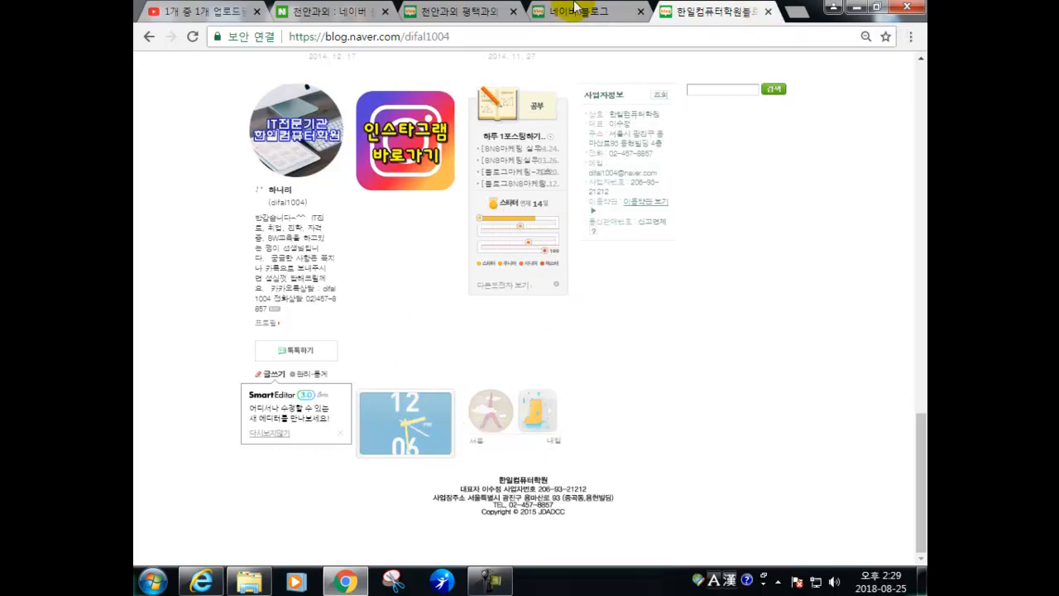
- Open your own blog in a new tab and scroll down to the clock and weather widgets
{"action": "left_click", "coordinate": [769, 11]}
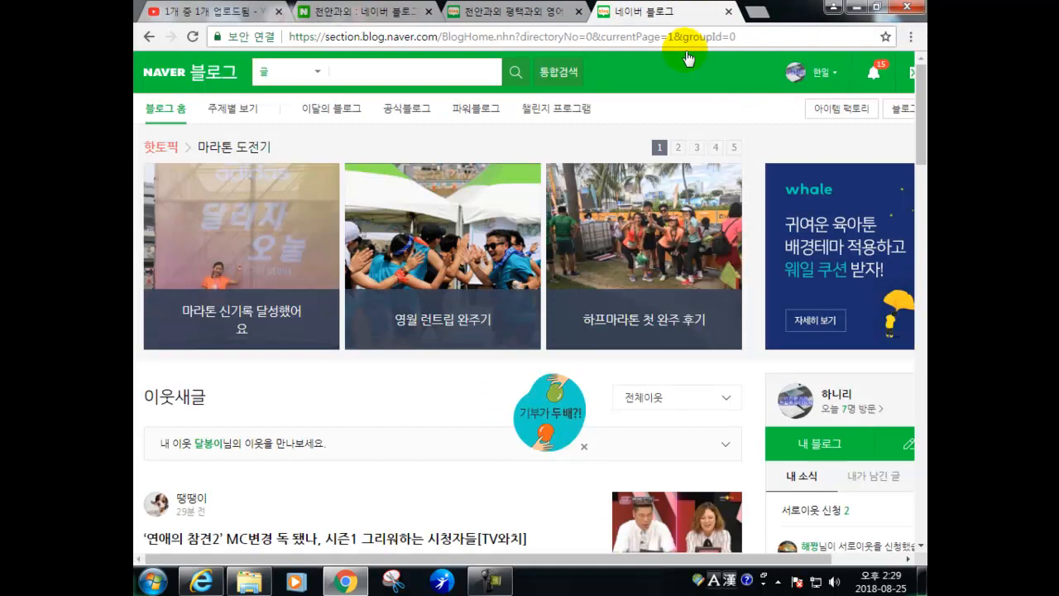
{"action": "left_click", "coordinate": [797, 455]}
{"action": "scroll", "coordinate": [227, 381], "scroll_direction": "down", "scroll_amount": 5}
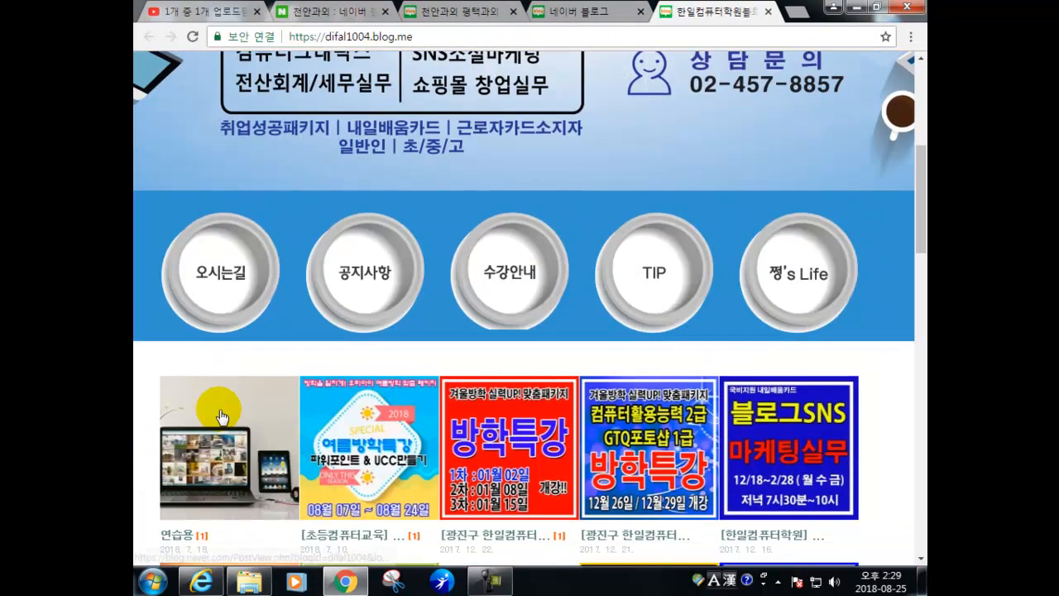
{"action": "scroll", "coordinate": [925, 411], "scroll_direction": "down", "scroll_amount": 4}
{"action": "scroll", "coordinate": [925, 411], "scroll_direction": "down", "scroll_amount": 10}
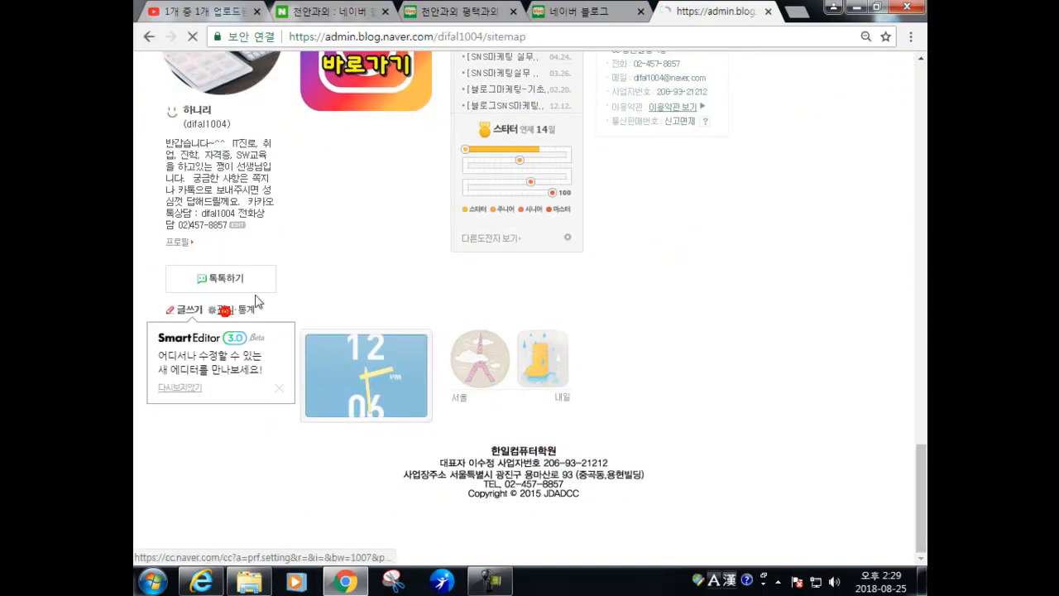
- Reopen 관리 → 레이아웃·위젯 설정, dismiss the help note and open the 사업자정보 widget settings
{"action": "left_click", "coordinate": [251, 304]}
{"action": "left_click", "coordinate": [395, 245]}
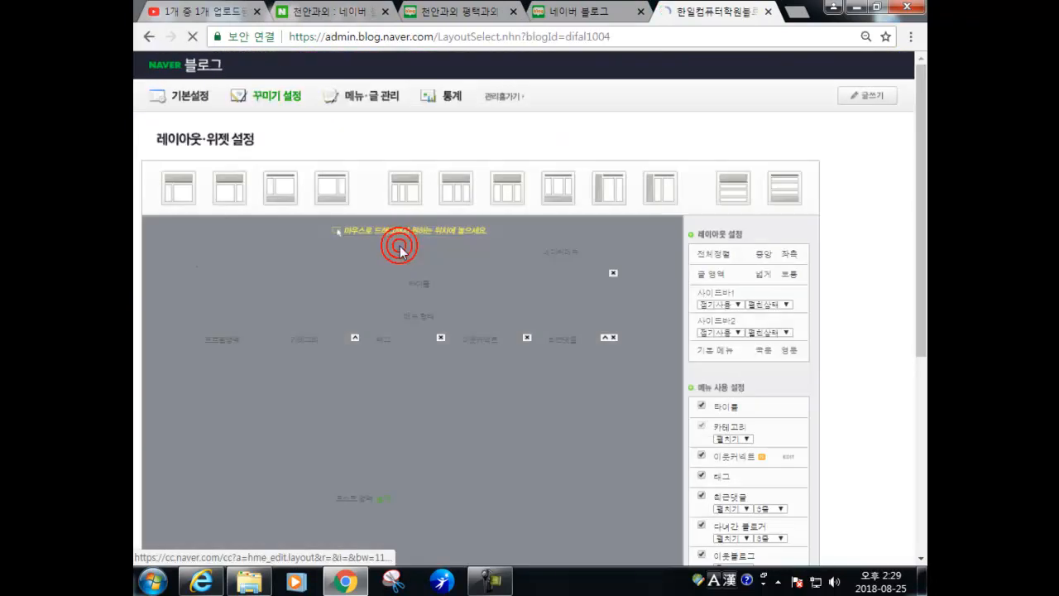
{"action": "left_click_drag", "start_coordinate": [918, 247], "coordinate": [905, 416]}
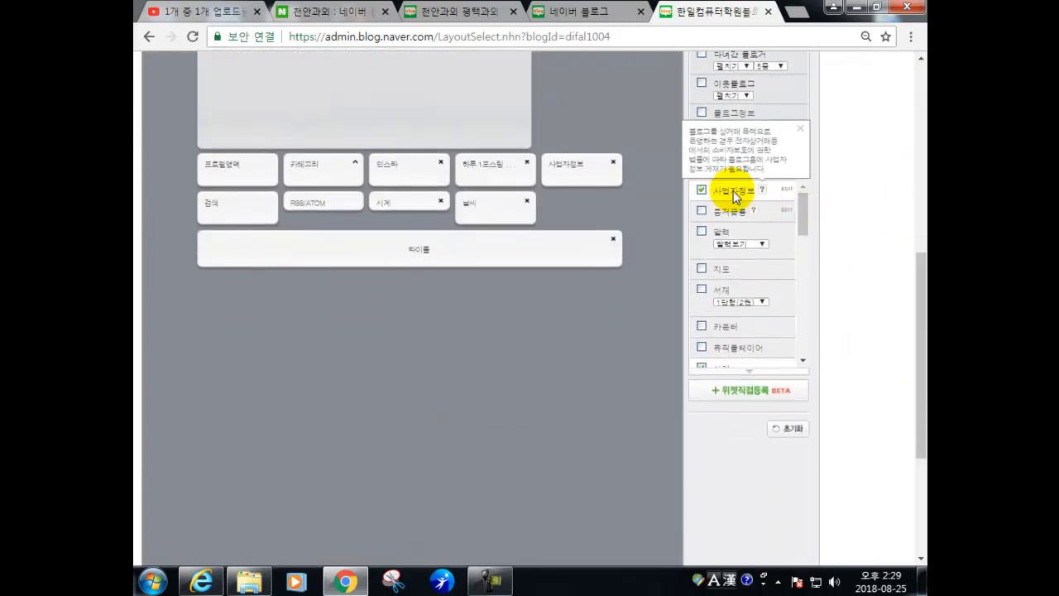
{"action": "left_click", "coordinate": [800, 128]}
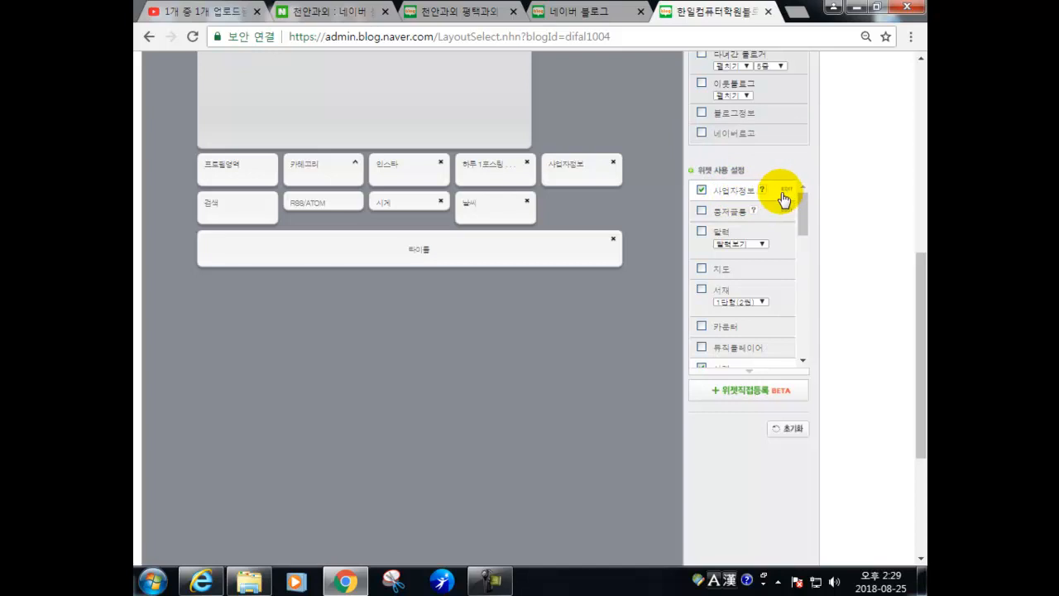
{"action": "left_click", "coordinate": [786, 197]}
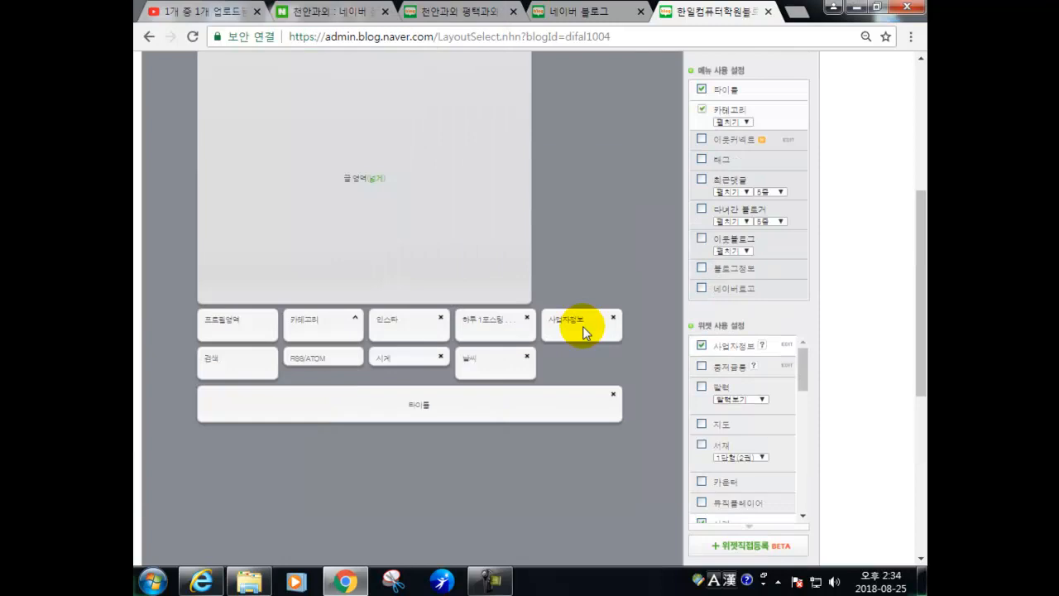
- Drag the 사업자정보 block to the second slot, right after 프로필영역
{"action": "left_click_drag", "start_coordinate": [587, 333], "coordinate": [329, 331]}
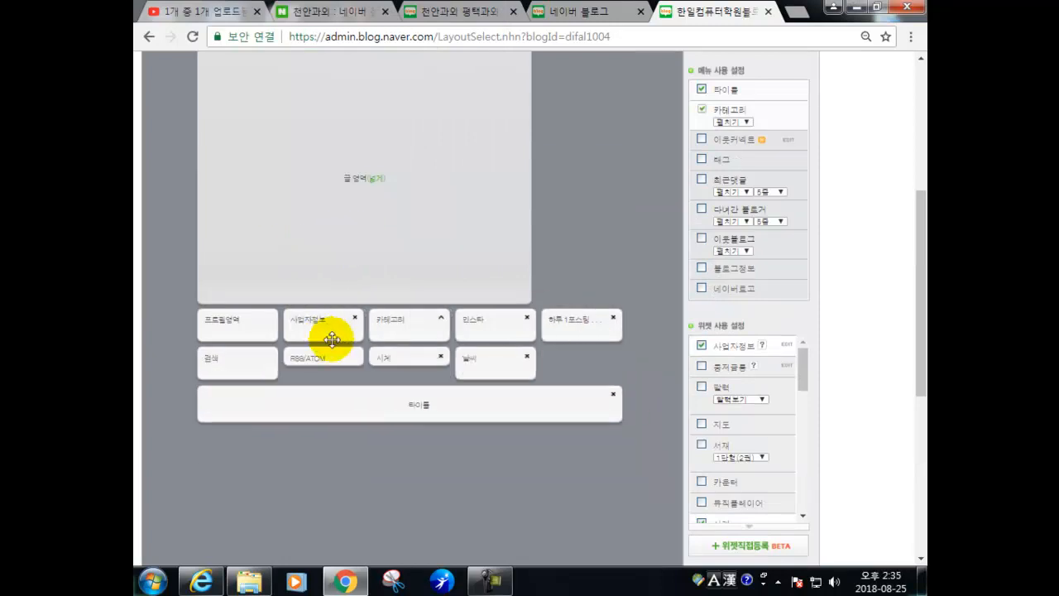
{"action": "scroll", "coordinate": [496, 340], "scroll_direction": "up", "scroll_amount": 3}
{"action": "scroll", "coordinate": [507, 335], "scroll_direction": "down", "scroll_amount": 1}
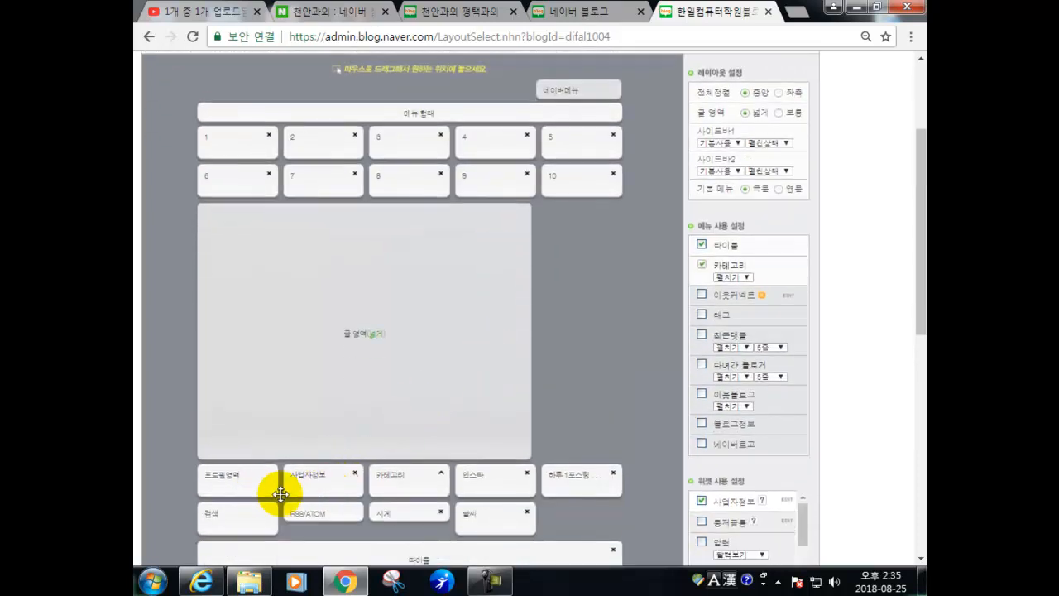
{"action": "left_click_drag", "start_coordinate": [317, 487], "coordinate": [356, 125]}
{"action": "scroll", "coordinate": [496, 178], "scroll_direction": "up", "scroll_amount": 1}
{"action": "scroll", "coordinate": [667, 277], "scroll_direction": "down", "scroll_amount": 2}
{"action": "scroll", "coordinate": [629, 347], "scroll_direction": "down", "scroll_amount": 1}
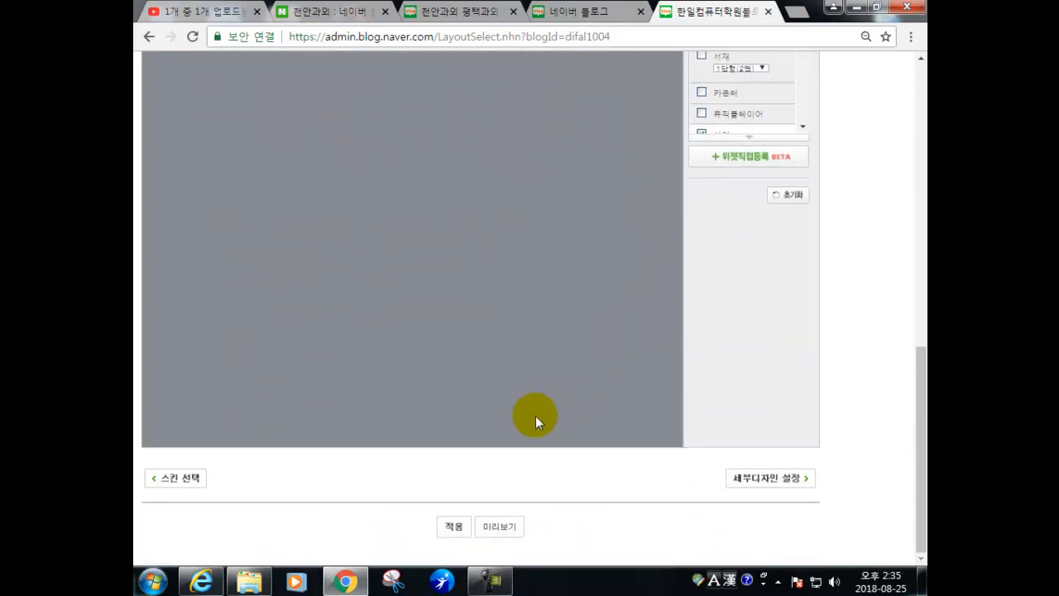
- Preview the new layout, then move the 사업자정보 widget further right, after 인스타
{"action": "left_click", "coordinate": [495, 528]}
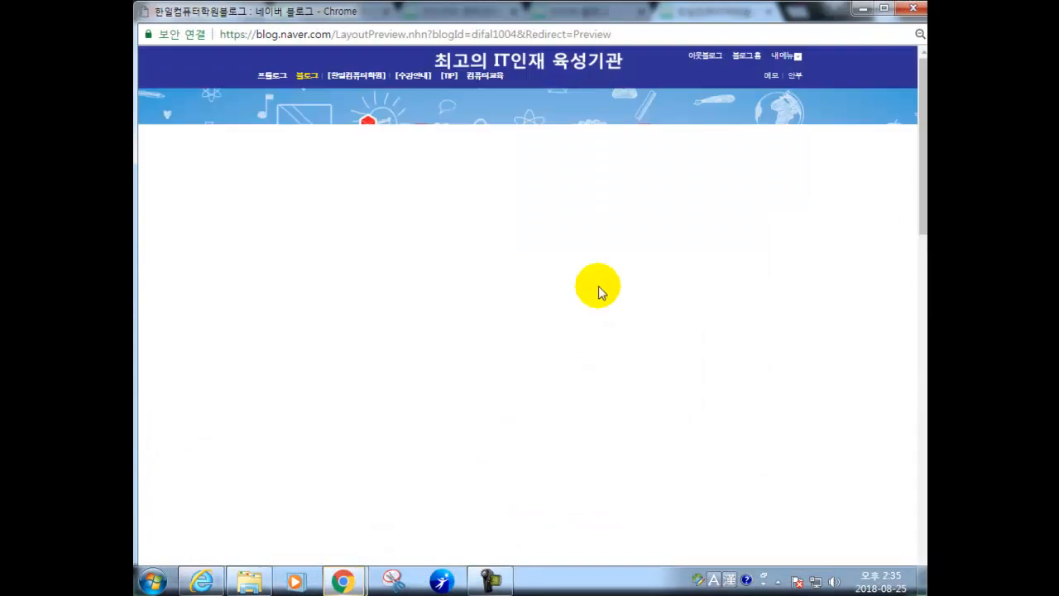
{"action": "scroll", "coordinate": [588, 391], "scroll_direction": "down", "scroll_amount": 10}
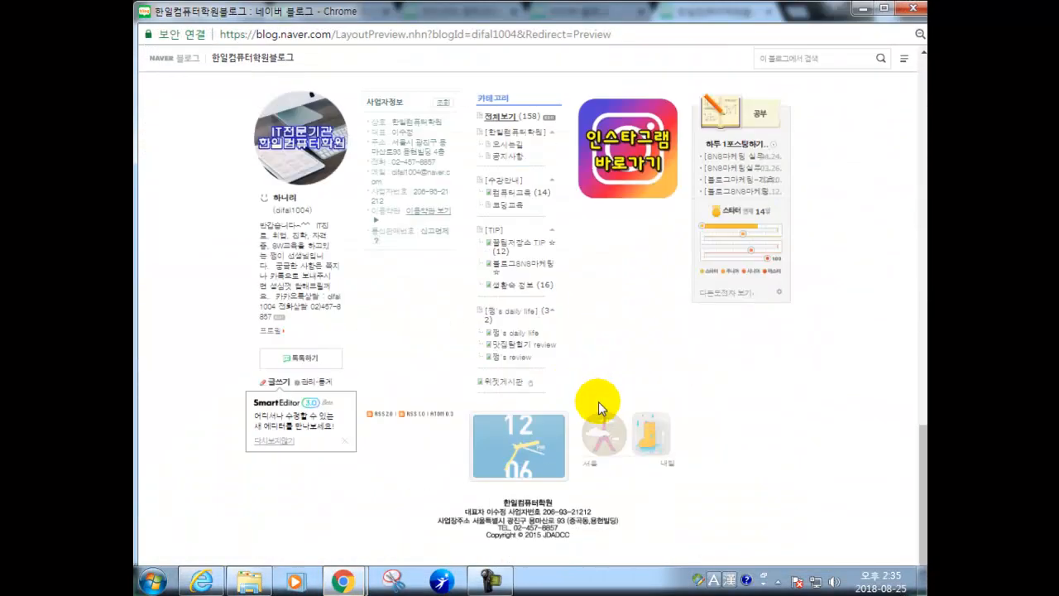
{"action": "left_click", "coordinate": [914, 10]}
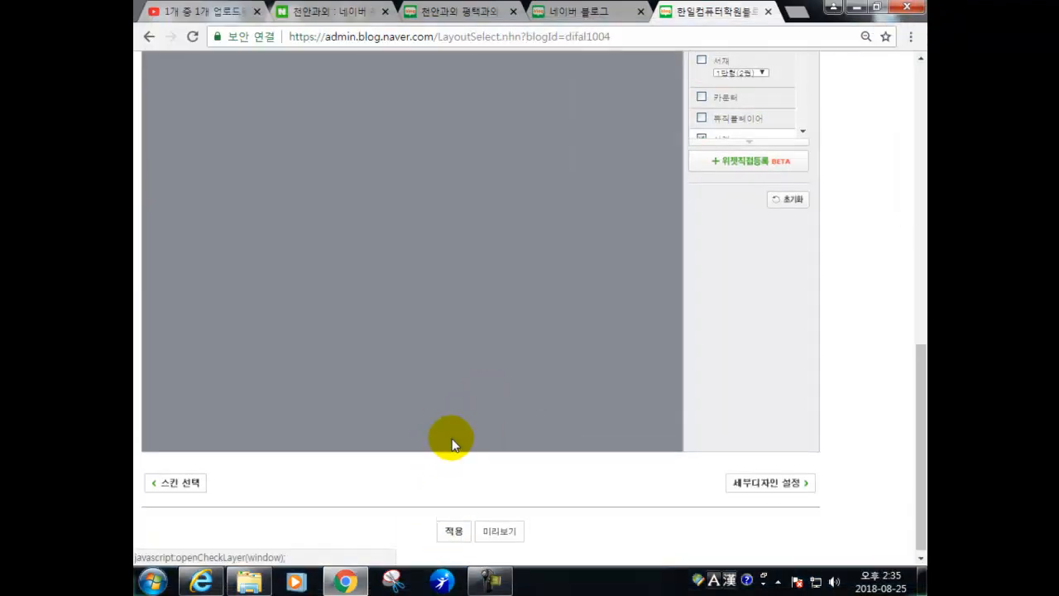
{"action": "scroll", "coordinate": [449, 414], "scroll_direction": "up", "scroll_amount": 5}
{"action": "left_click_drag", "start_coordinate": [327, 324], "coordinate": [565, 323]}
{"action": "scroll", "coordinate": [433, 452], "scroll_direction": "down", "scroll_amount": 5}
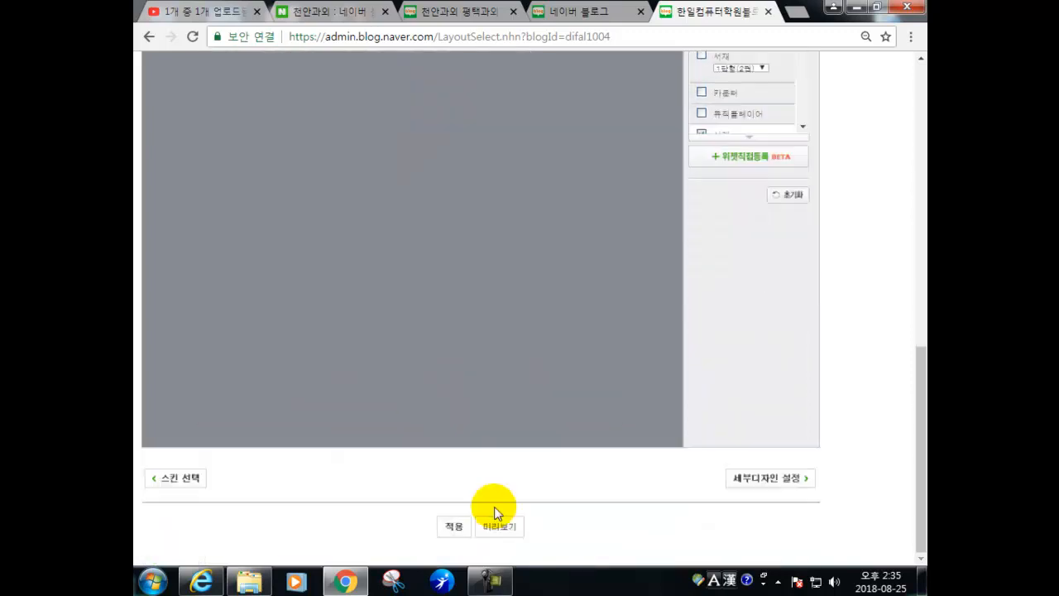
- Preview the layout again, then apply it to the blog and confirm
{"action": "left_click", "coordinate": [497, 528]}
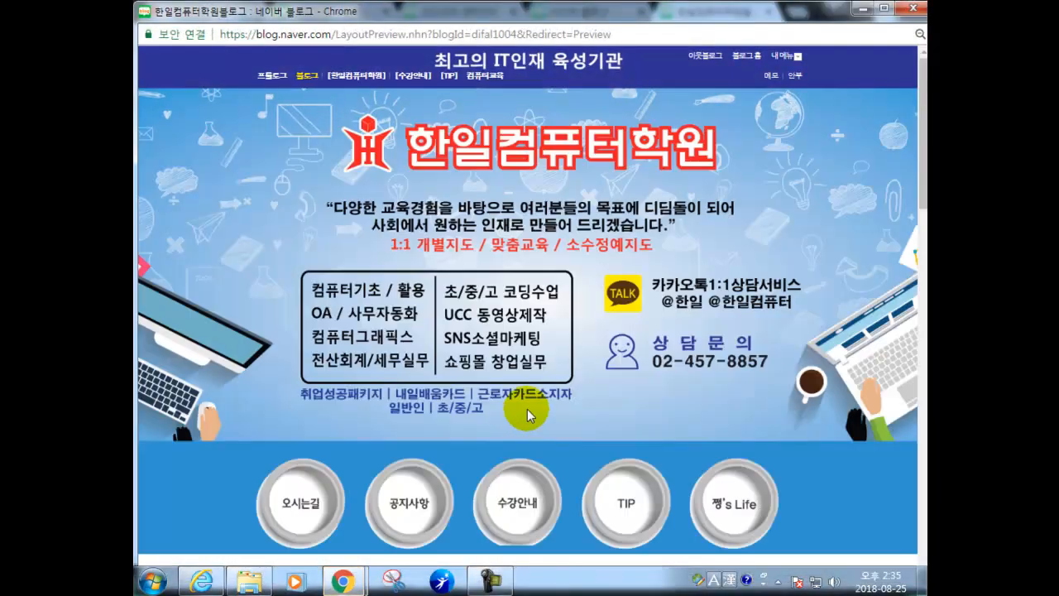
{"action": "scroll", "coordinate": [546, 426], "scroll_direction": "down", "scroll_amount": 15}
{"action": "scroll", "coordinate": [579, 315], "scroll_direction": "up", "scroll_amount": 1}
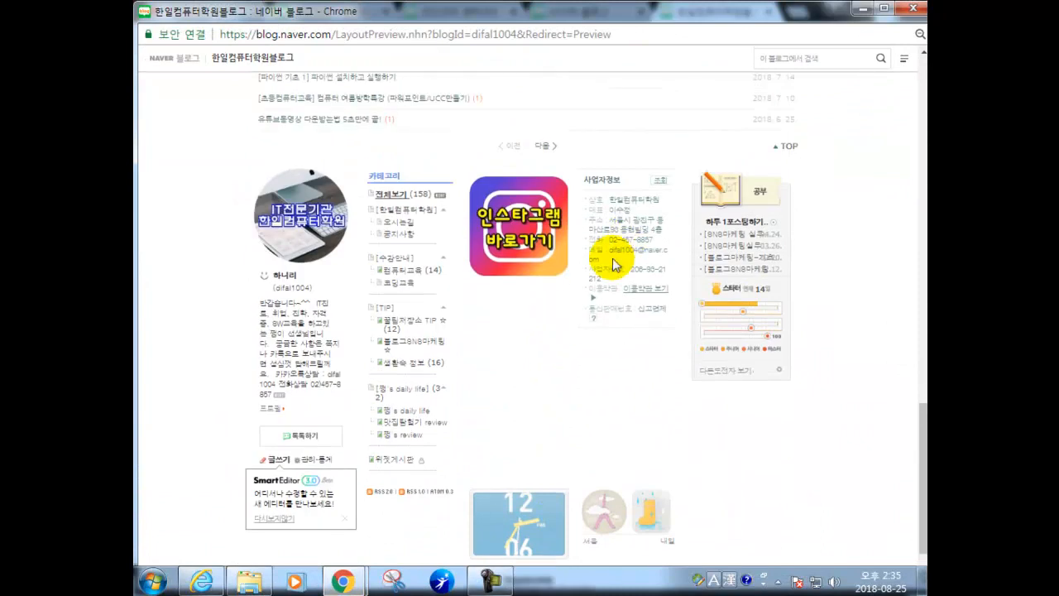
{"action": "left_click", "coordinate": [917, 10]}
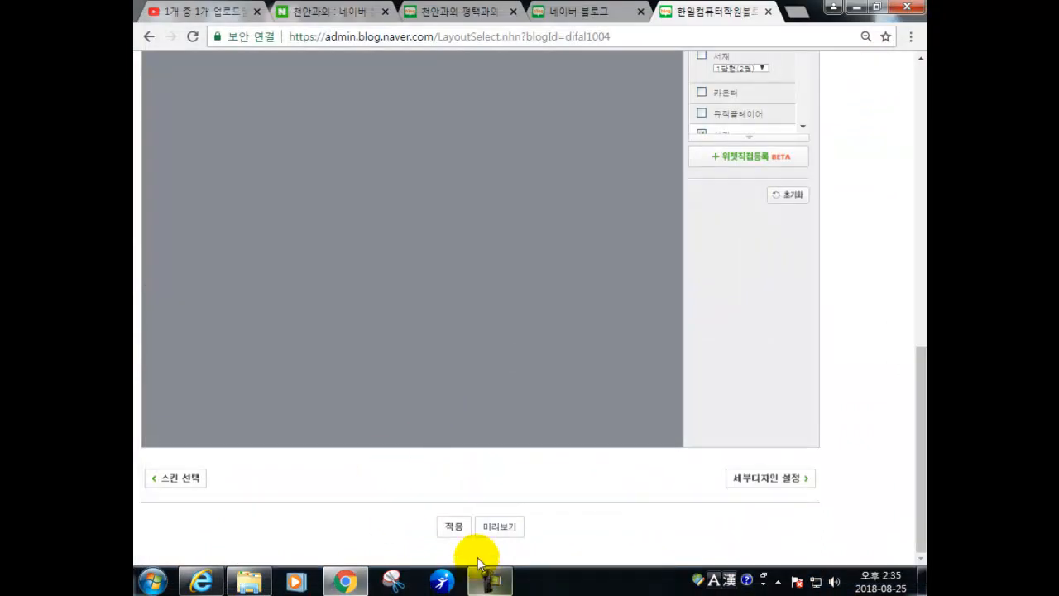
{"action": "left_click", "coordinate": [454, 527]}
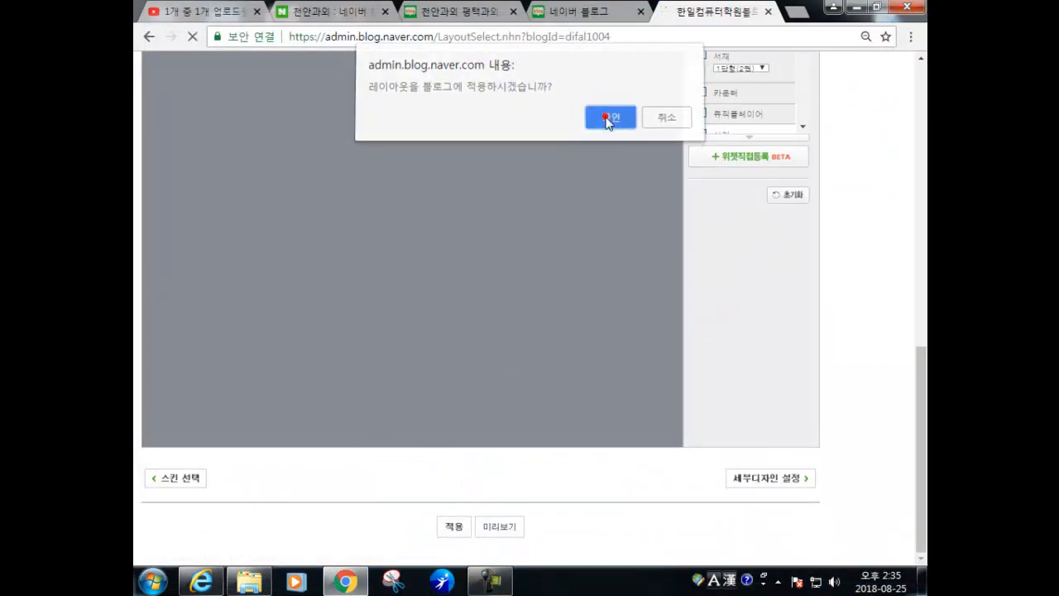
{"action": "left_click", "coordinate": [608, 122]}
{"action": "scroll", "coordinate": [556, 286], "scroll_direction": "down", "scroll_amount": 15}
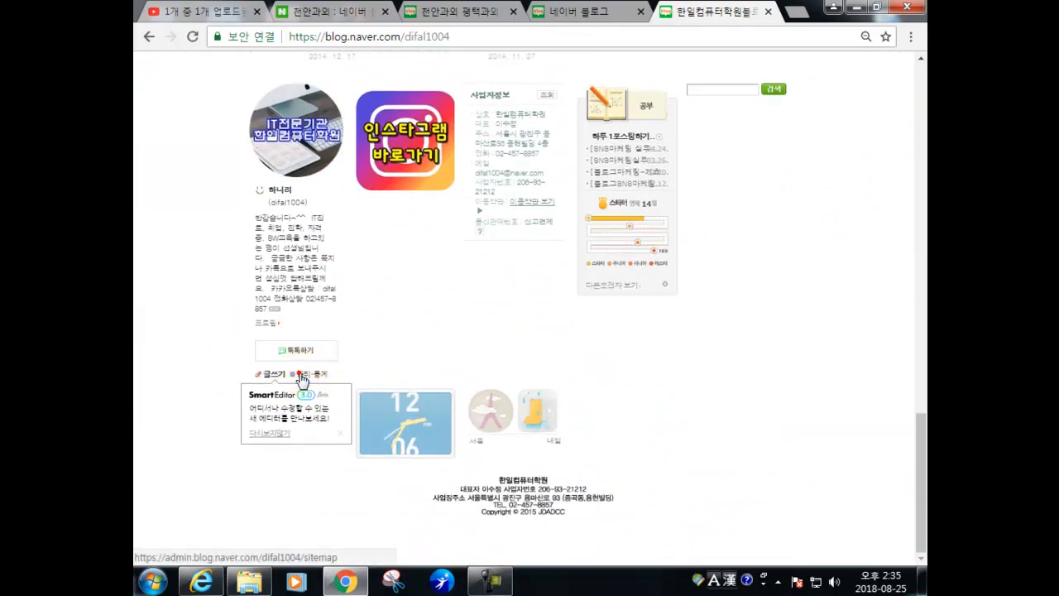
- Open the 세부 디자인 설정 editor and try Santorini, grey and cloudy-sky skin backgrounds
{"action": "left_click", "coordinate": [312, 373]}
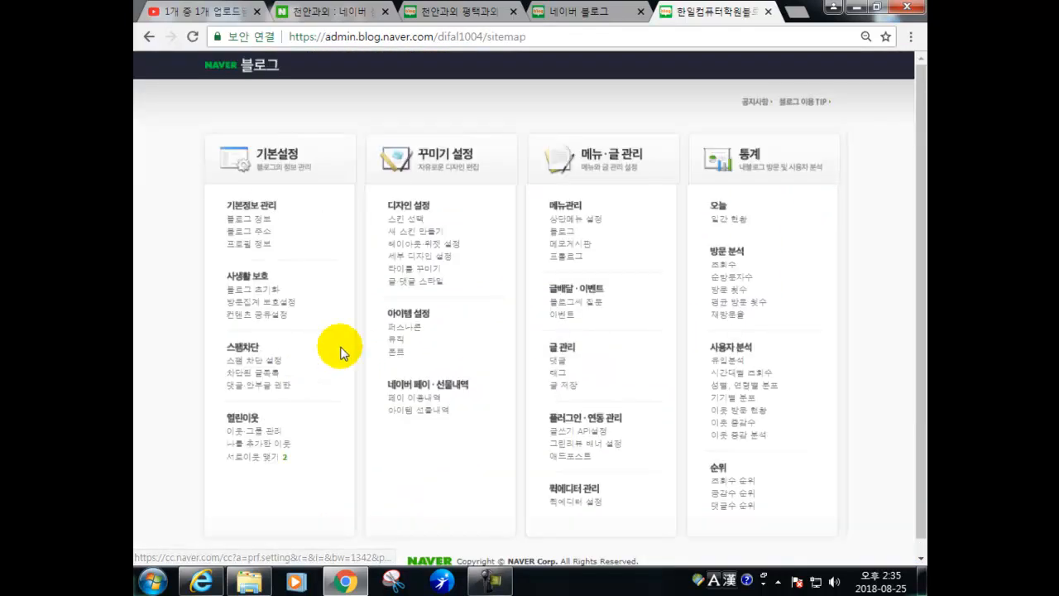
{"action": "left_click", "coordinate": [406, 263]}
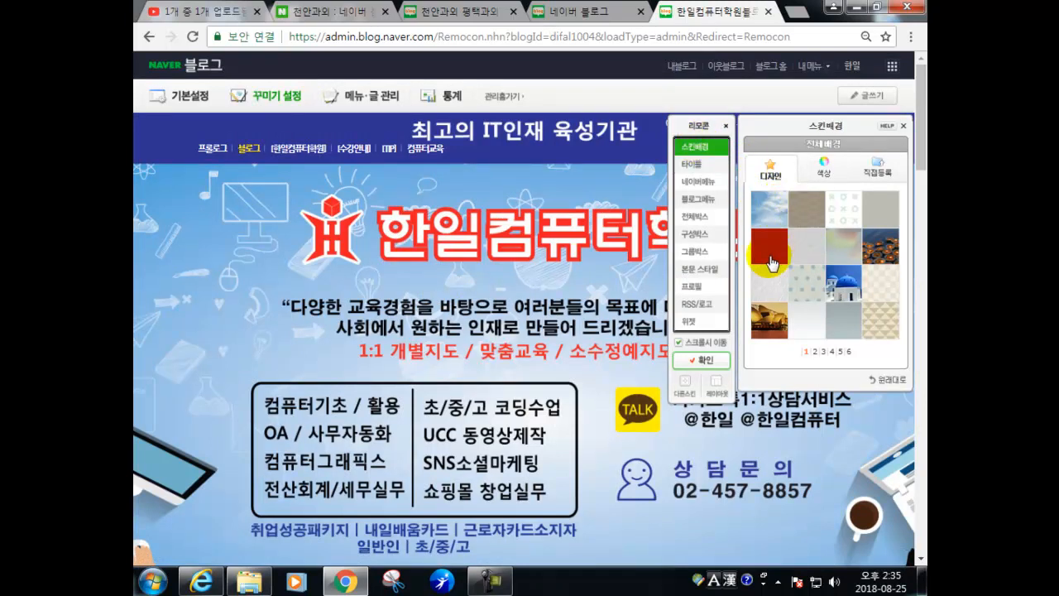
{"action": "left_click", "coordinate": [843, 284]}
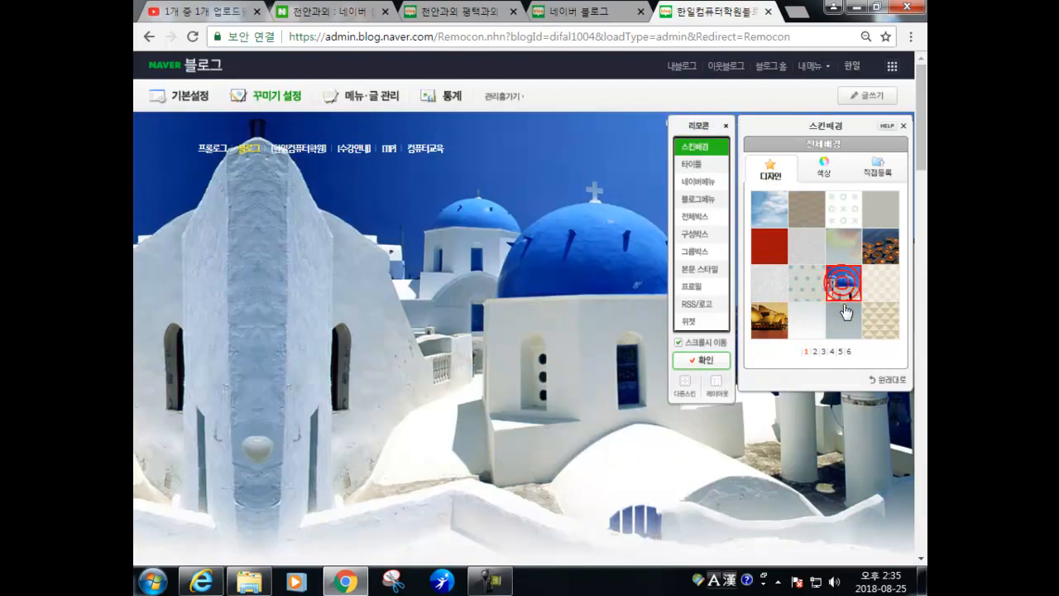
{"action": "left_click", "coordinate": [844, 318]}
{"action": "left_click", "coordinate": [805, 319]}
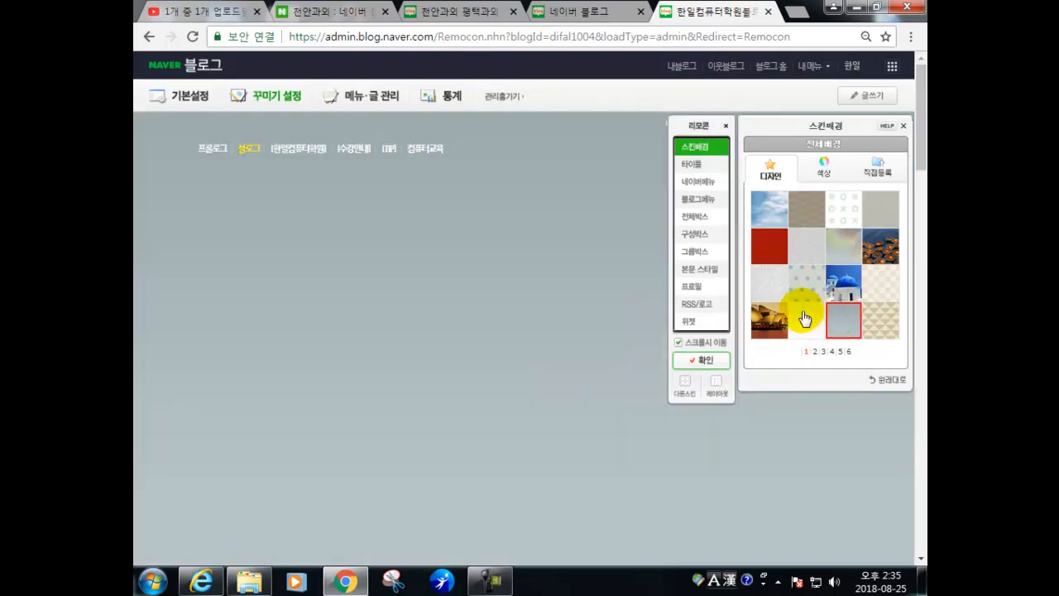
{"action": "left_click", "coordinate": [823, 353]}
{"action": "left_click", "coordinate": [824, 353]}
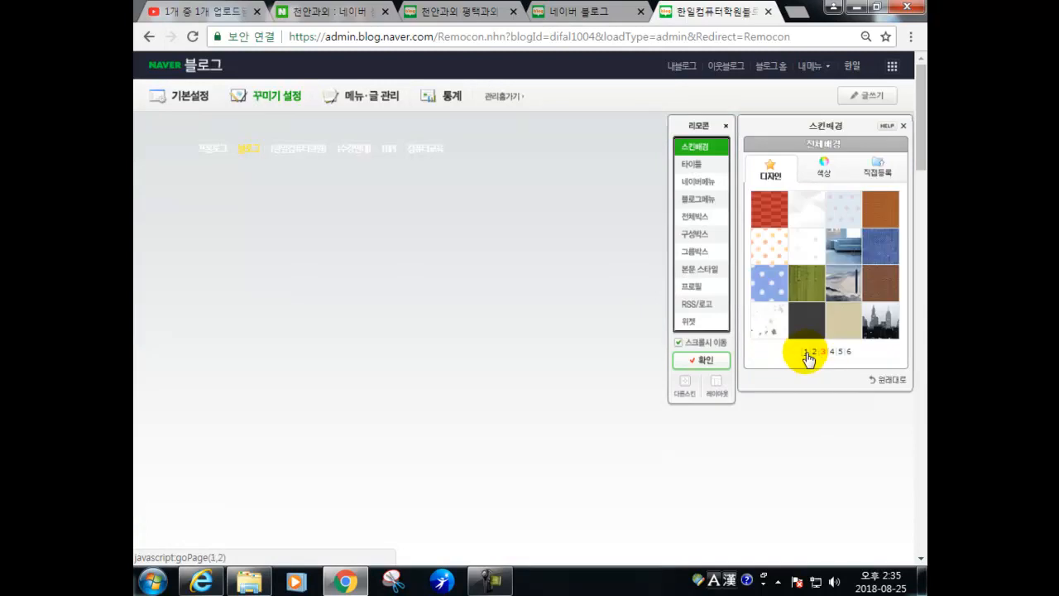
{"action": "left_click", "coordinate": [804, 351]}
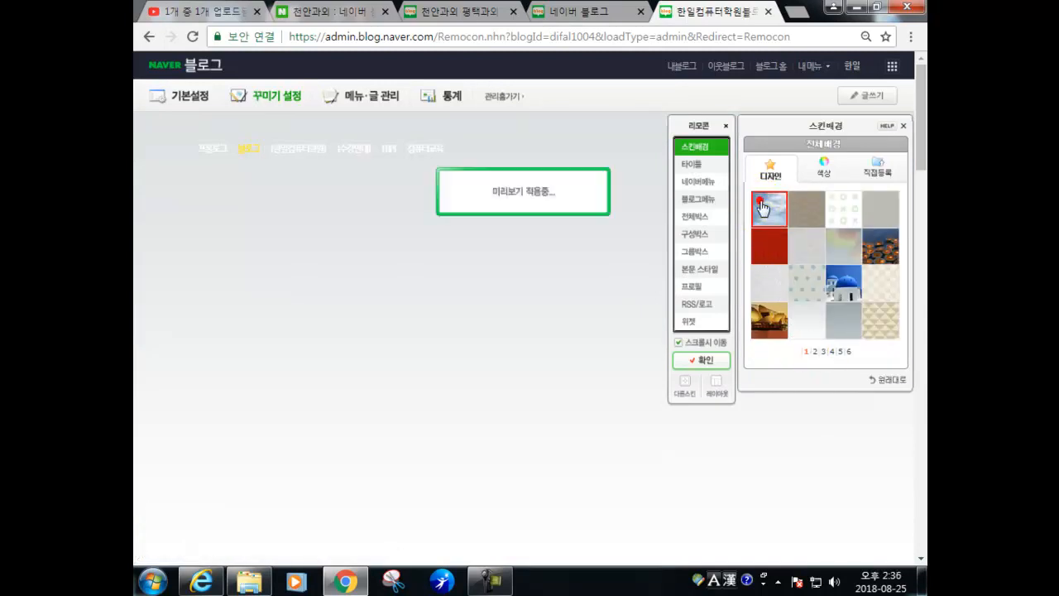
{"action": "left_click", "coordinate": [761, 206]}
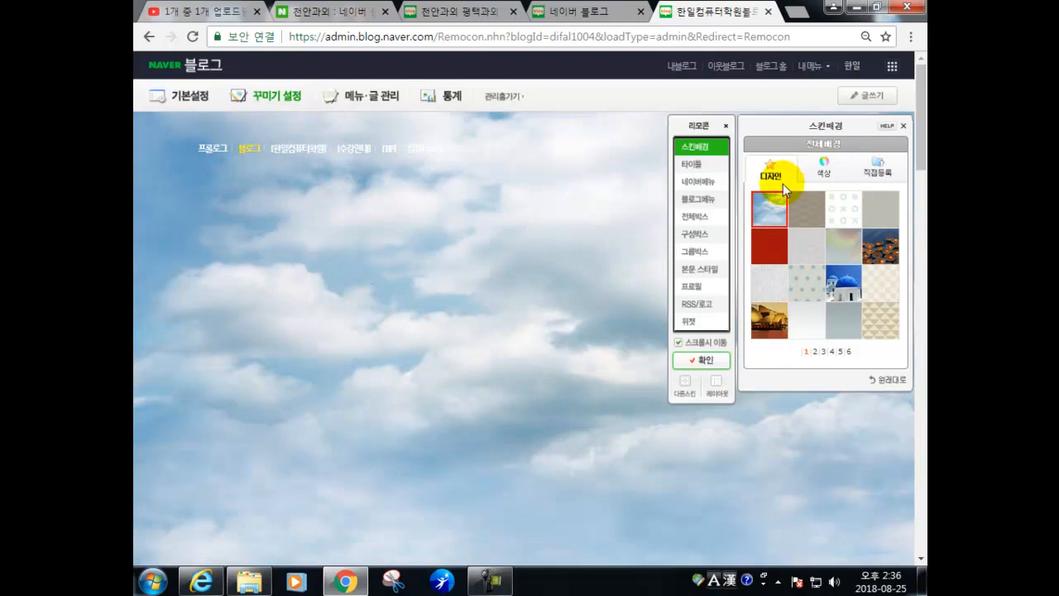
- Try white, light grey and lavender background colours, then restore the original skin background
{"action": "left_click", "coordinate": [820, 168]}
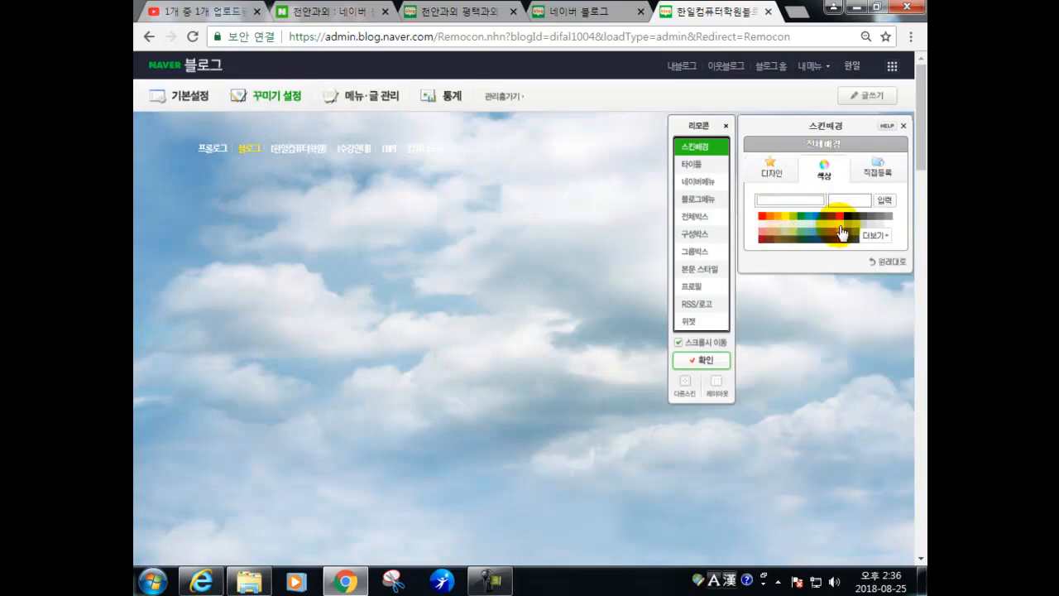
{"action": "left_click", "coordinate": [888, 219]}
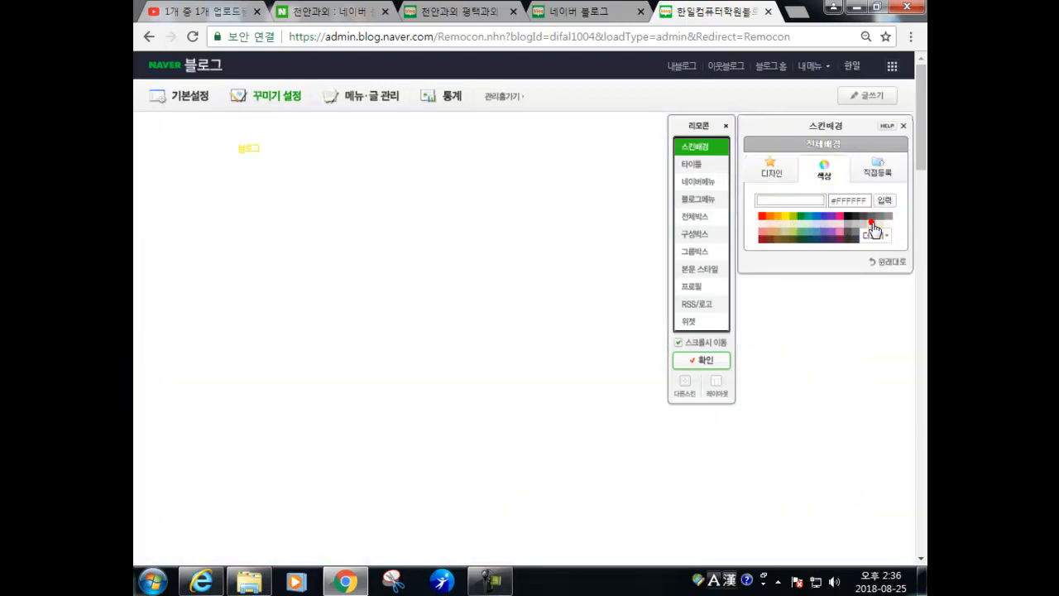
{"action": "left_click", "coordinate": [850, 230]}
{"action": "left_click", "coordinate": [830, 230]}
{"action": "scroll", "coordinate": [789, 239], "scroll_direction": "down", "scroll_amount": 2}
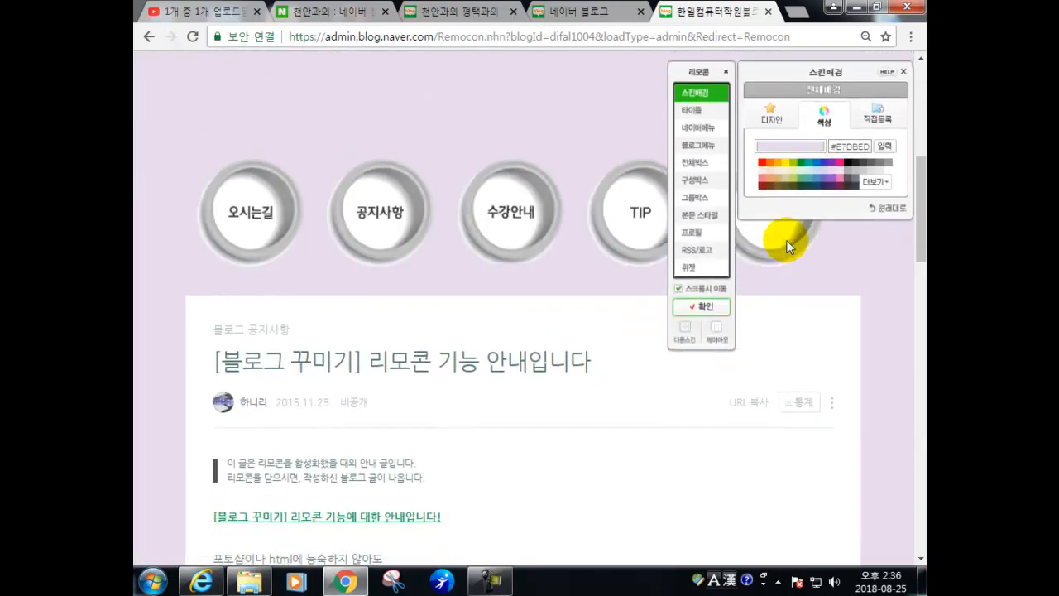
{"action": "scroll", "coordinate": [786, 240], "scroll_direction": "up", "scroll_amount": 5}
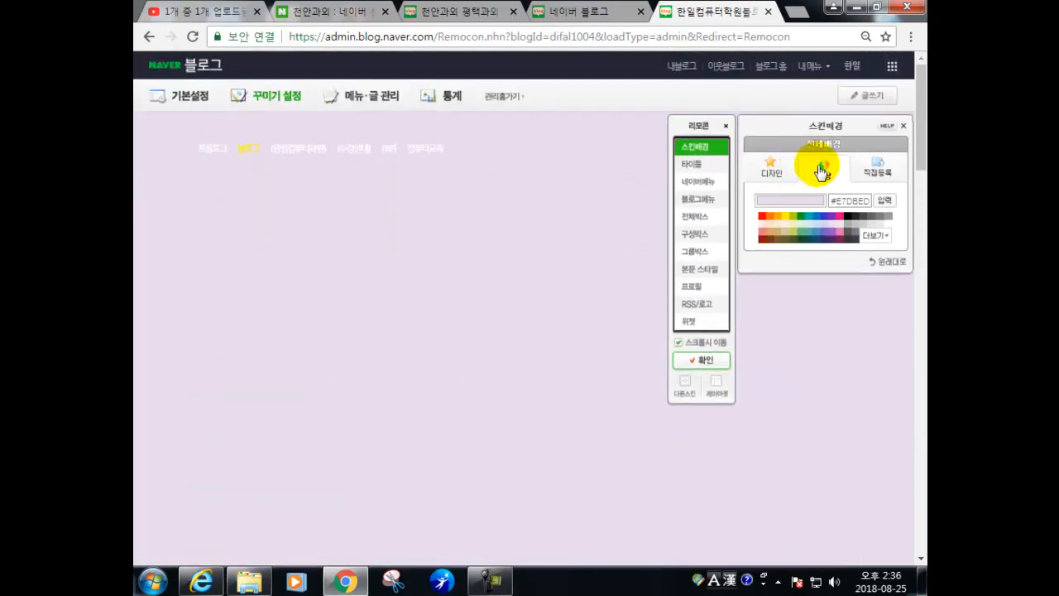
{"action": "left_click", "coordinate": [879, 176]}
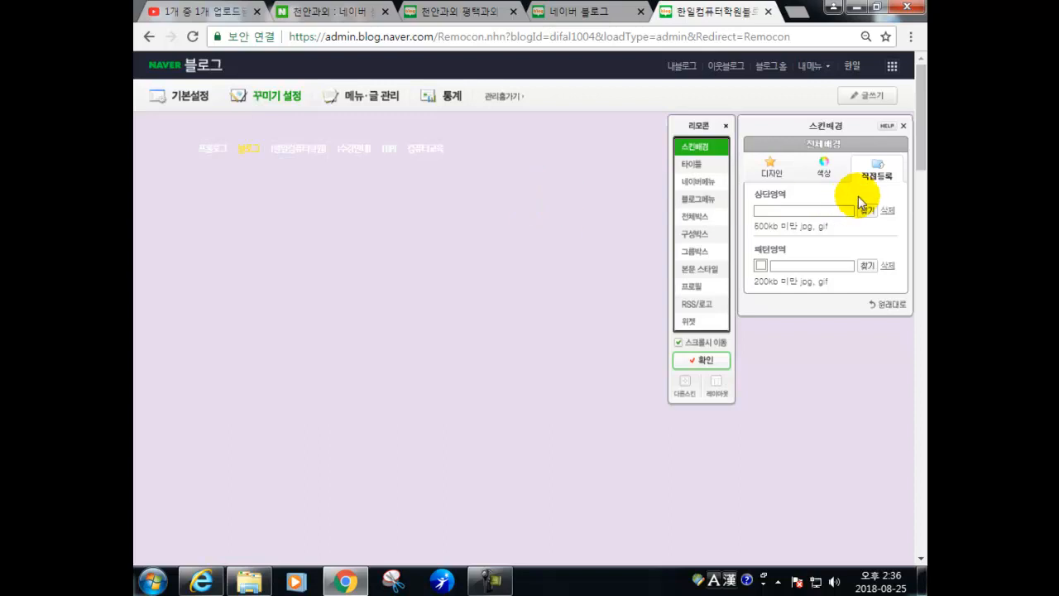
{"action": "left_click", "coordinate": [888, 305]}
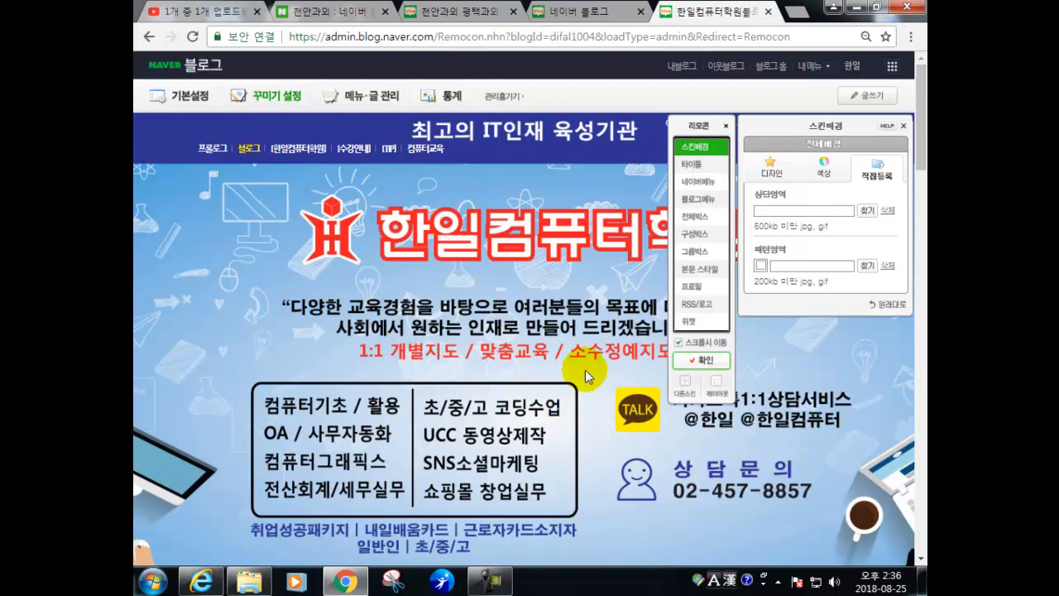
- Raise the blog title area height to 300
{"action": "left_click", "coordinate": [692, 166]}
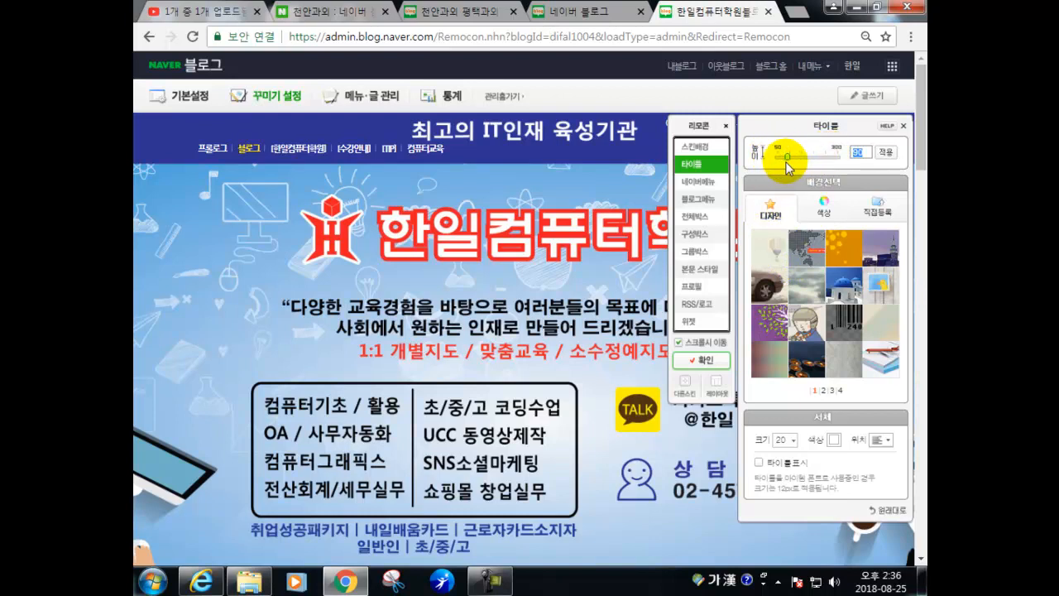
{"action": "left_click_drag", "start_coordinate": [788, 157], "coordinate": [835, 153]}
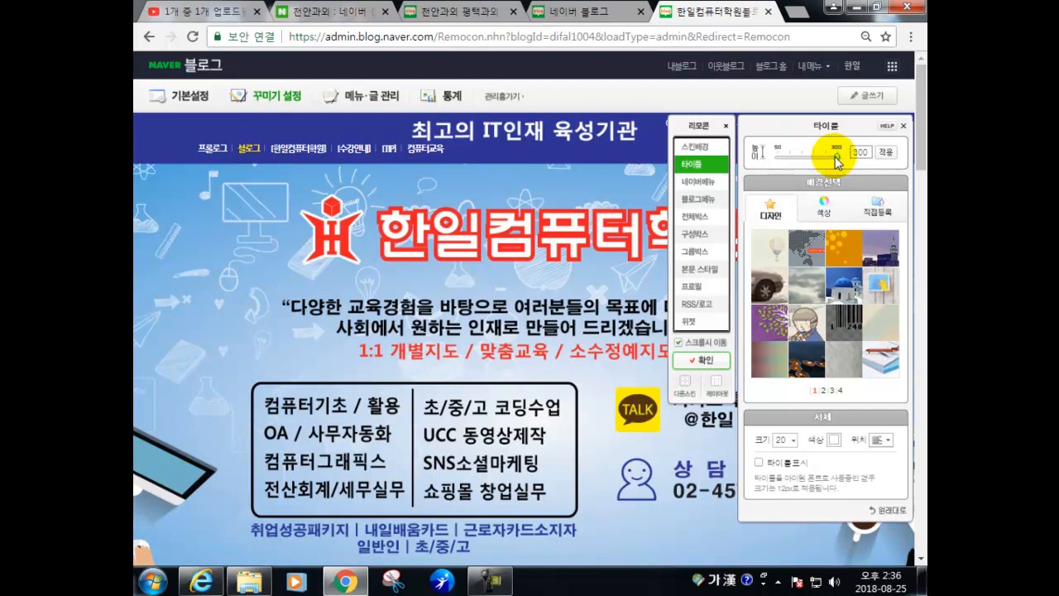
{"action": "left_click", "coordinate": [887, 154]}
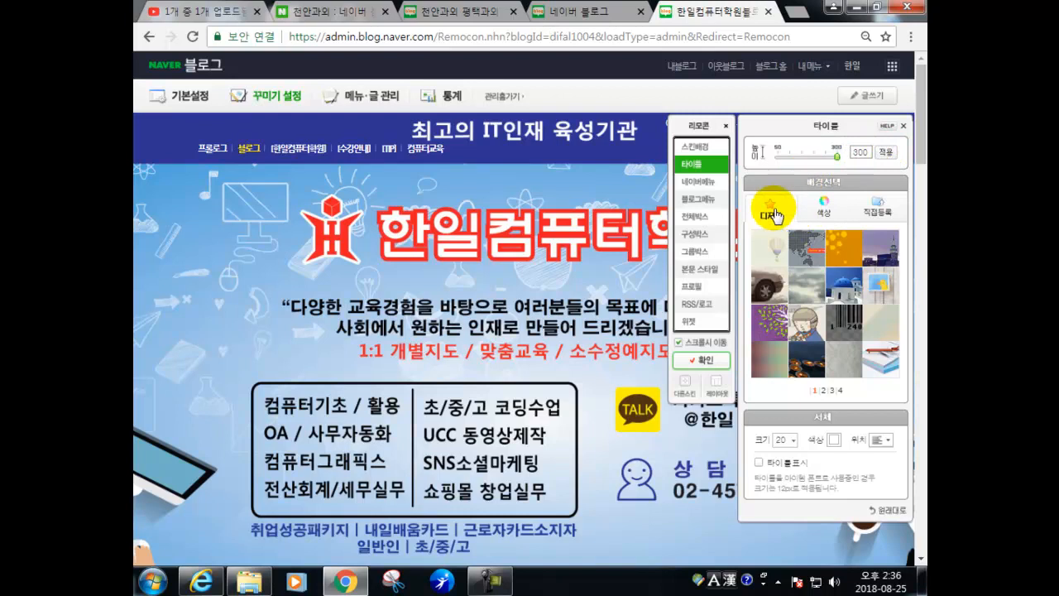
- Try taxi and cloud images and light/dark blue colours as title background, then restore the title defaults
{"action": "left_click", "coordinate": [769, 294]}
{"action": "scroll", "coordinate": [717, 314], "scroll_direction": "down", "scroll_amount": 15}
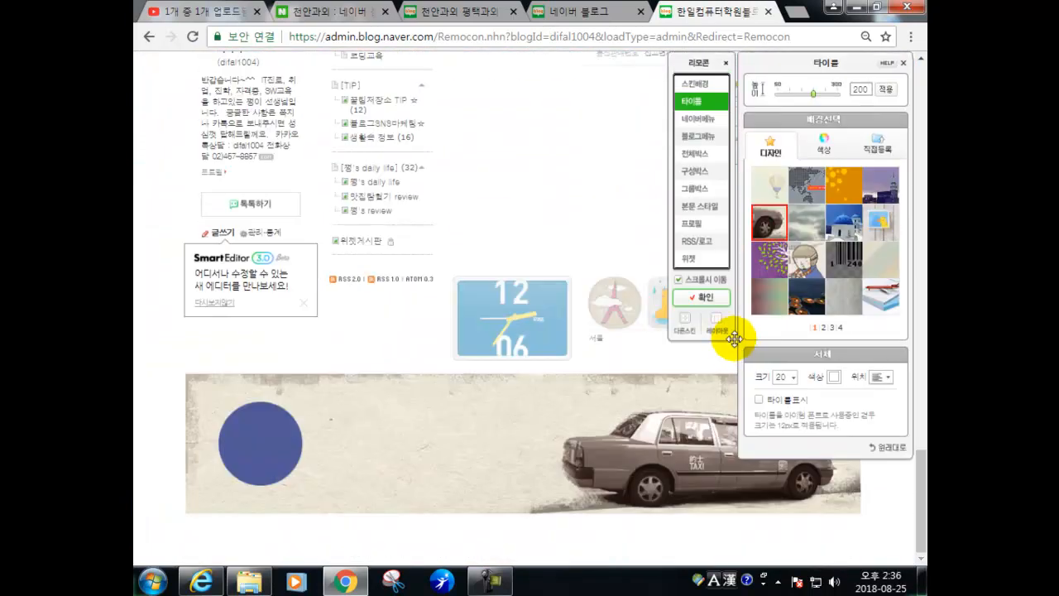
{"action": "left_click", "coordinate": [811, 220]}
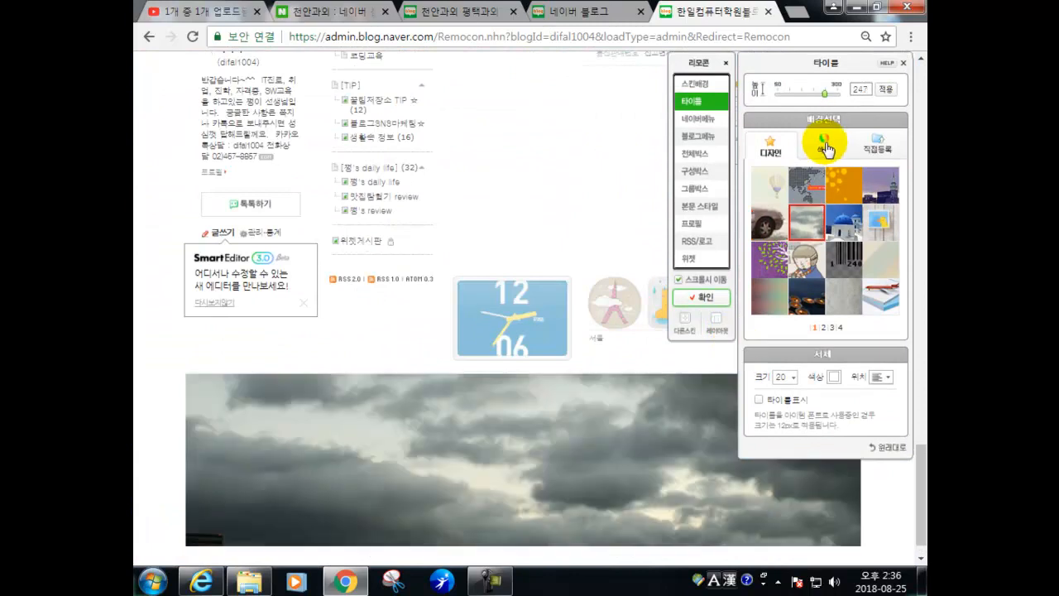
{"action": "left_click", "coordinate": [824, 149]}
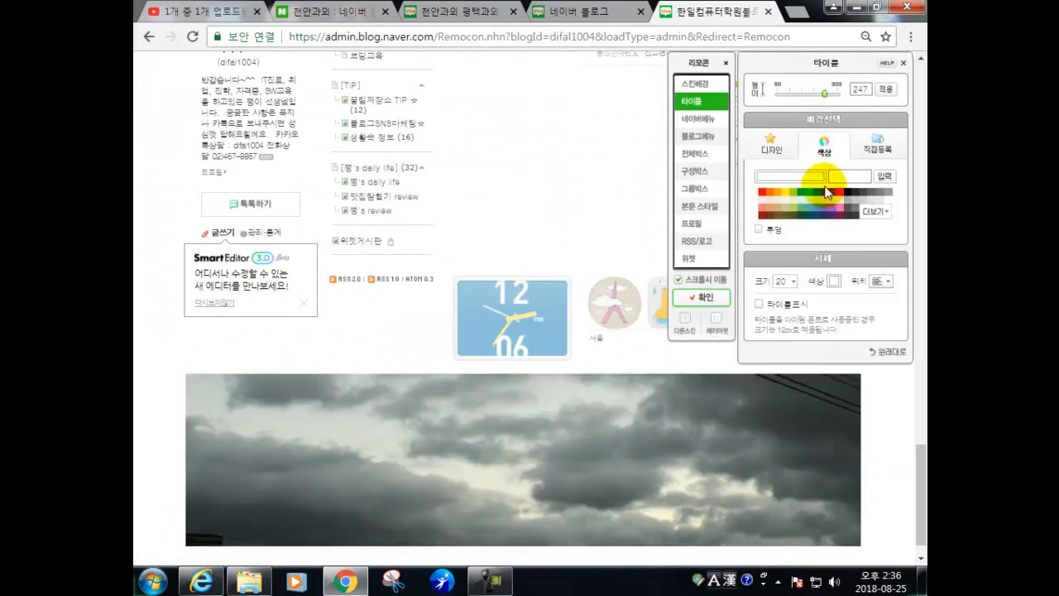
{"action": "left_click", "coordinate": [810, 197]}
{"action": "left_click", "coordinate": [819, 197]}
{"action": "left_click", "coordinate": [868, 145]}
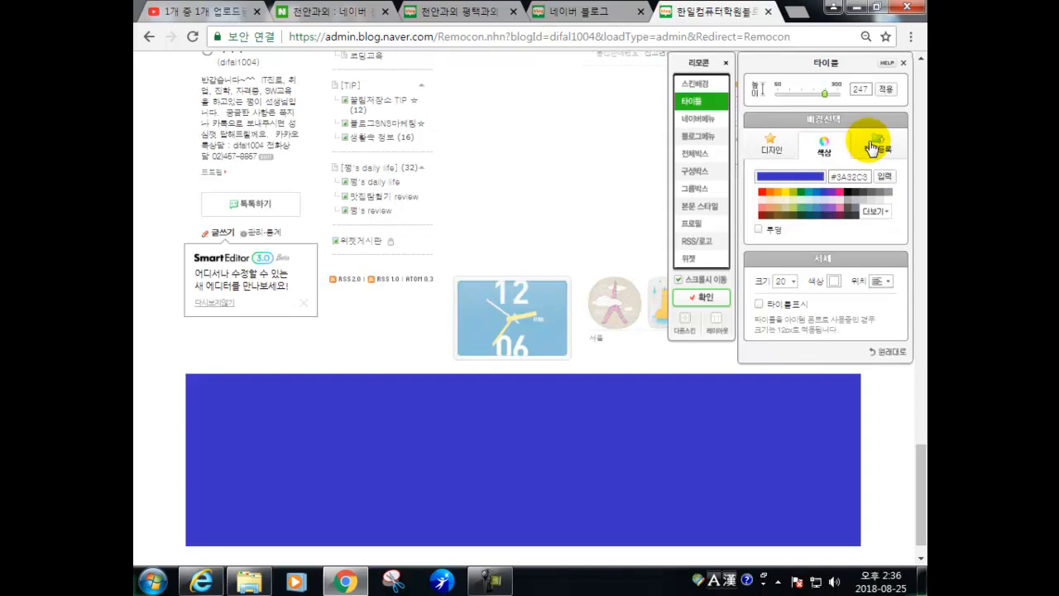
{"action": "left_click", "coordinate": [790, 192]}
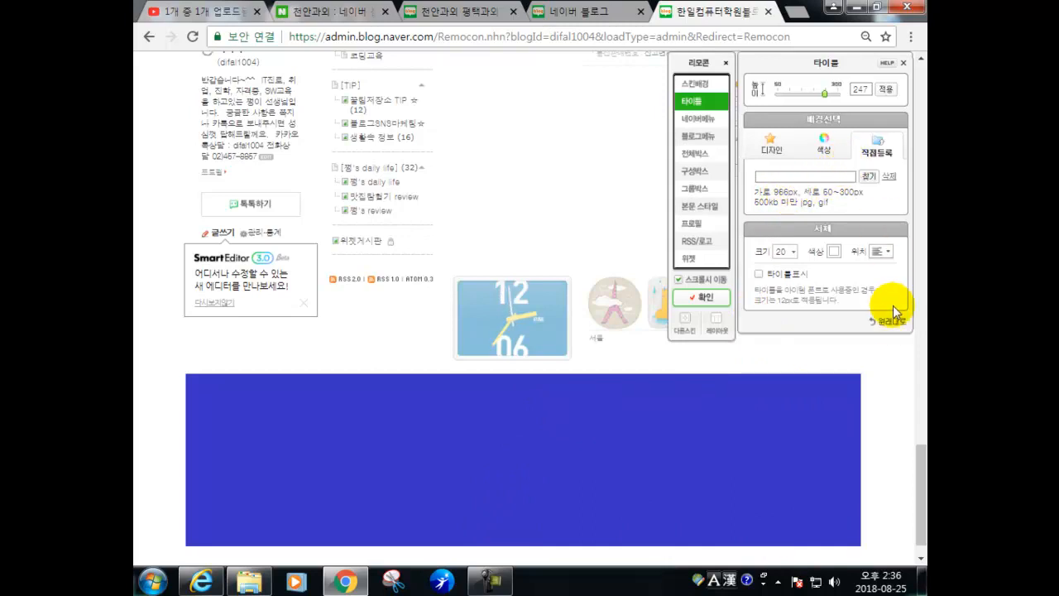
{"action": "left_click", "coordinate": [891, 323]}
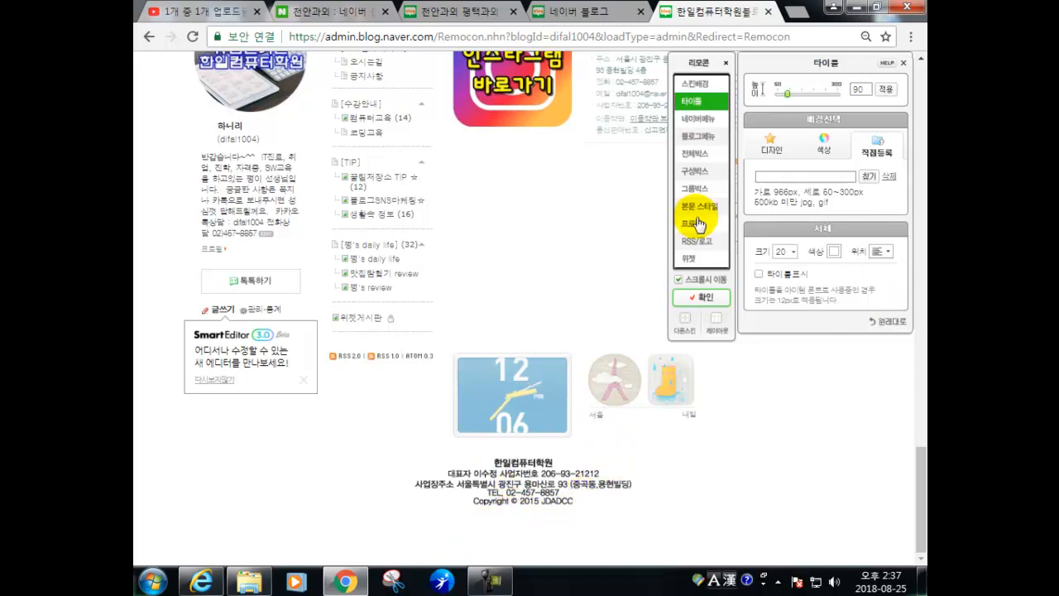
- Open the 네이버메뉴 button styles and move the design panel off the banner
{"action": "left_click", "coordinate": [704, 120]}
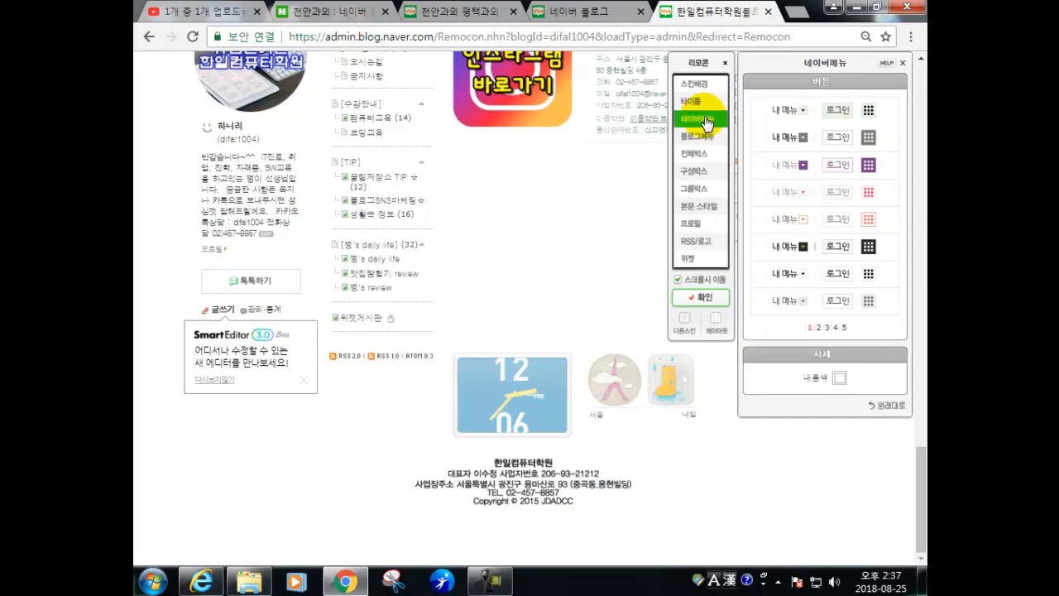
{"action": "scroll", "coordinate": [667, 170], "scroll_direction": "up", "scroll_amount": 15}
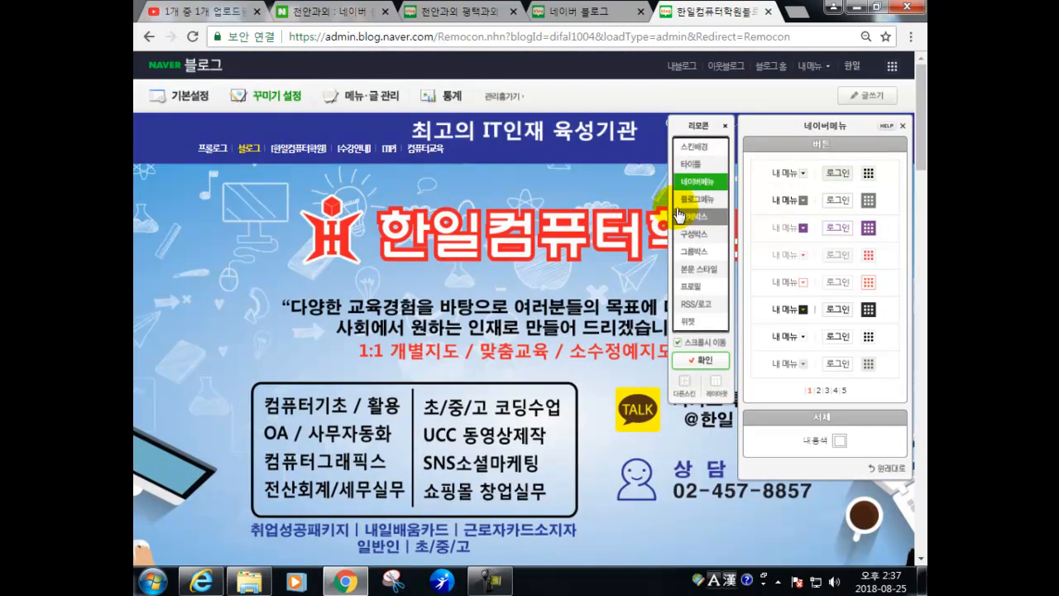
{"action": "left_click_drag", "start_coordinate": [794, 127], "coordinate": [773, 235]}
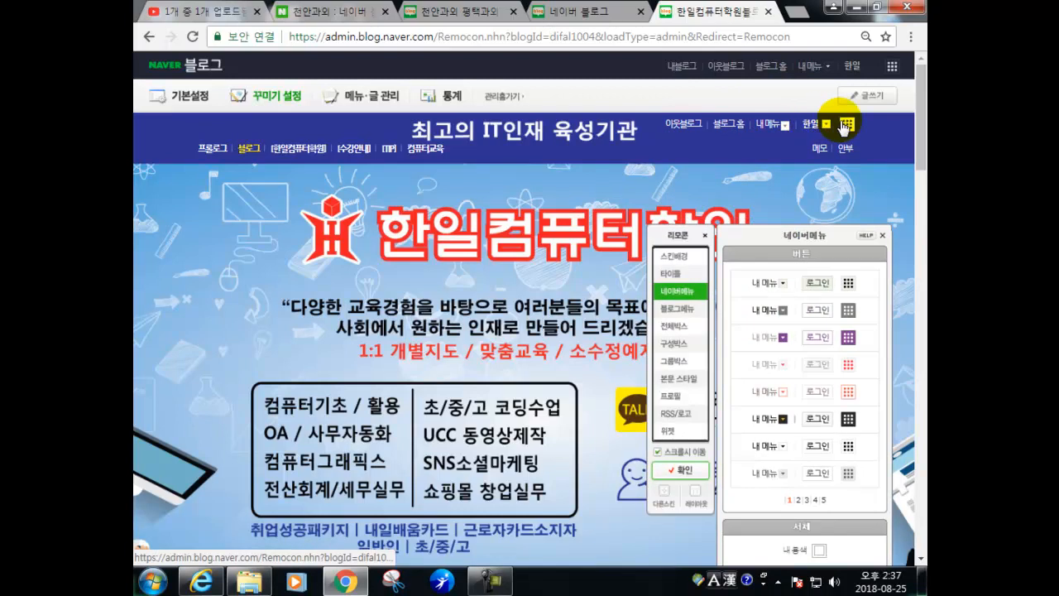
- Trial the Naver menu button styles and apply the light blue style from page 3
{"action": "left_click", "coordinate": [844, 312]}
{"action": "left_click", "coordinate": [849, 336]}
{"action": "left_click", "coordinate": [849, 364]}
{"action": "left_click", "coordinate": [850, 391]}
{"action": "left_click", "coordinate": [846, 417]}
{"action": "left_click", "coordinate": [848, 447]}
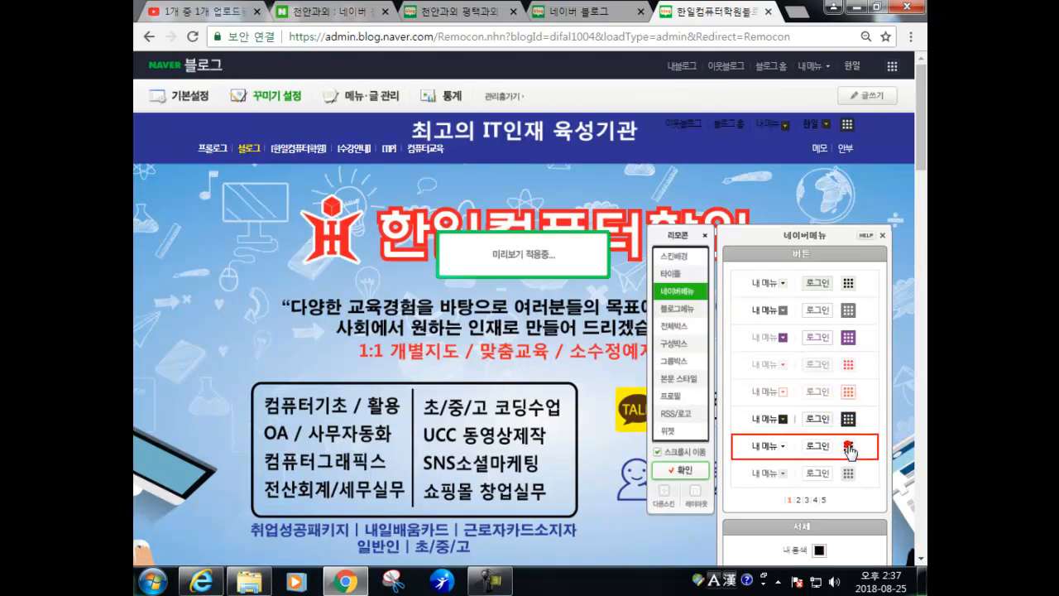
{"action": "left_click", "coordinate": [812, 479]}
{"action": "left_click", "coordinate": [802, 500]}
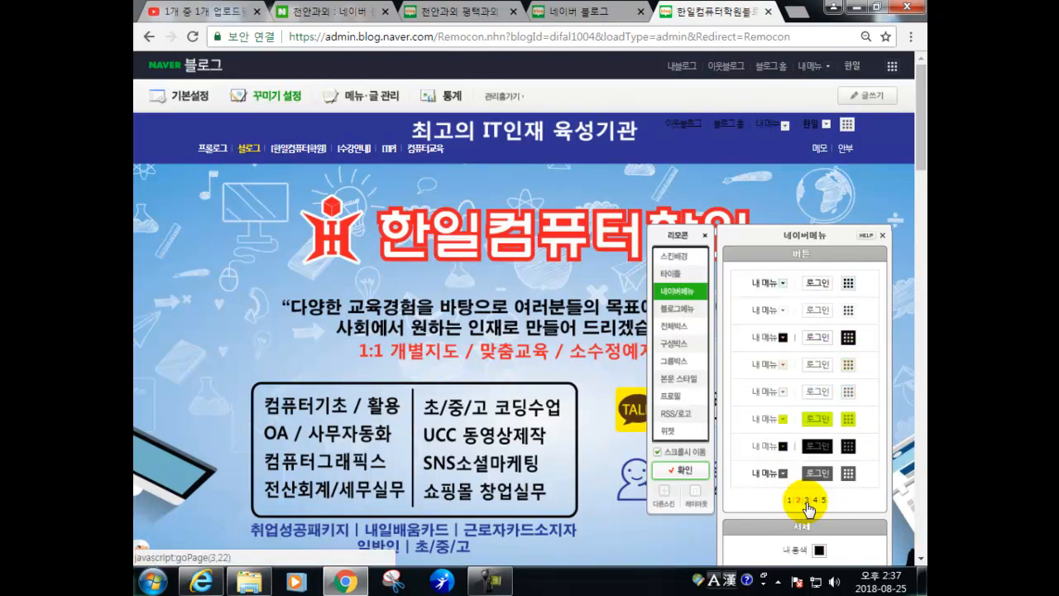
{"action": "left_click", "coordinate": [806, 500]}
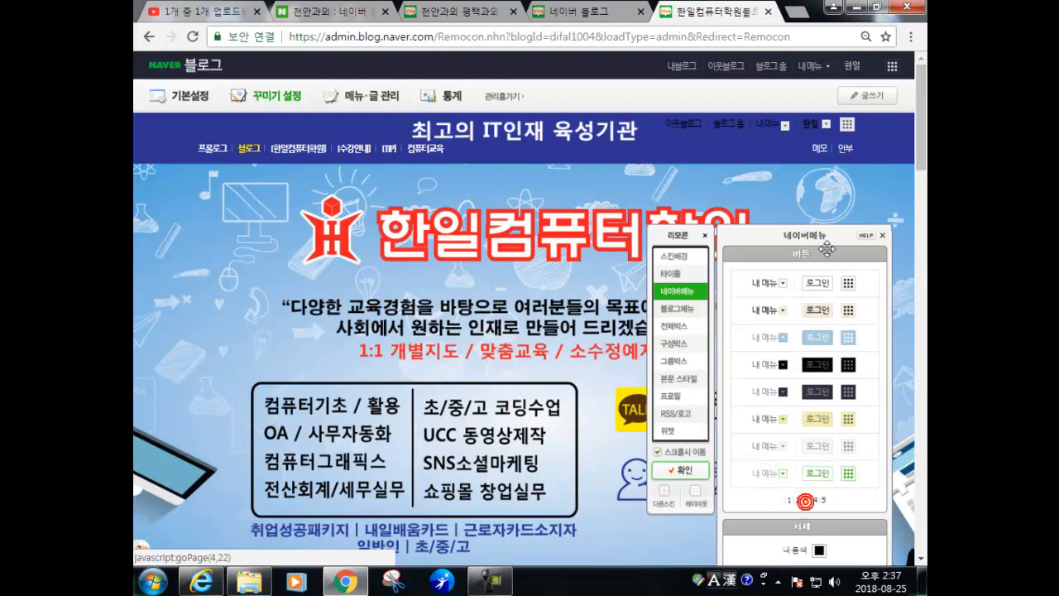
{"action": "left_click", "coordinate": [832, 337]}
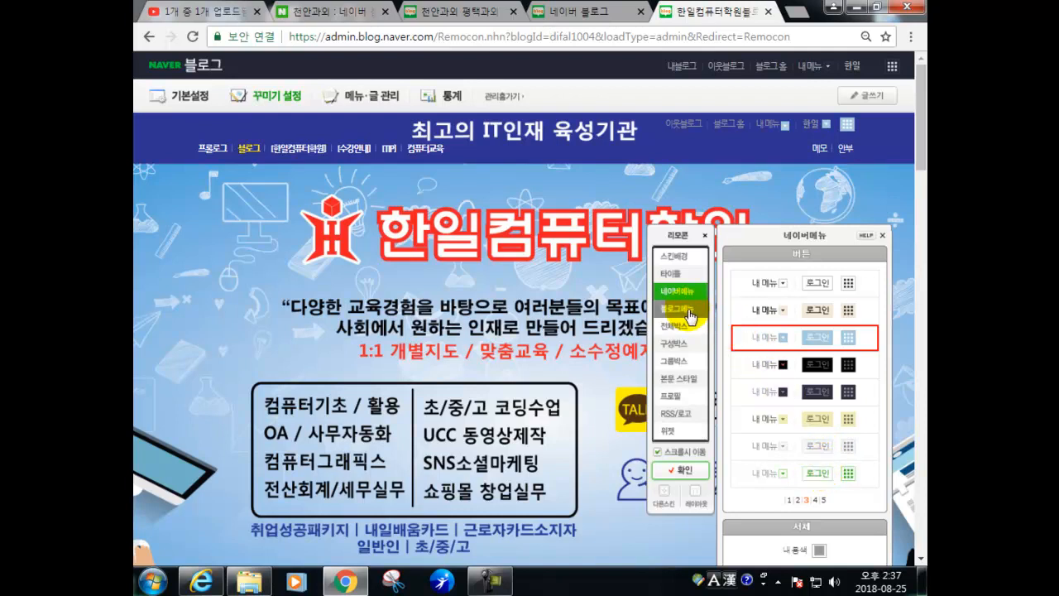
- Set the Naver menu text colour to white #FFFFFF, then bring up the 블로그메뉴 options
{"action": "scroll", "coordinate": [691, 317], "scroll_direction": "down", "scroll_amount": 2}
{"action": "scroll", "coordinate": [800, 341], "scroll_direction": "up", "scroll_amount": 2}
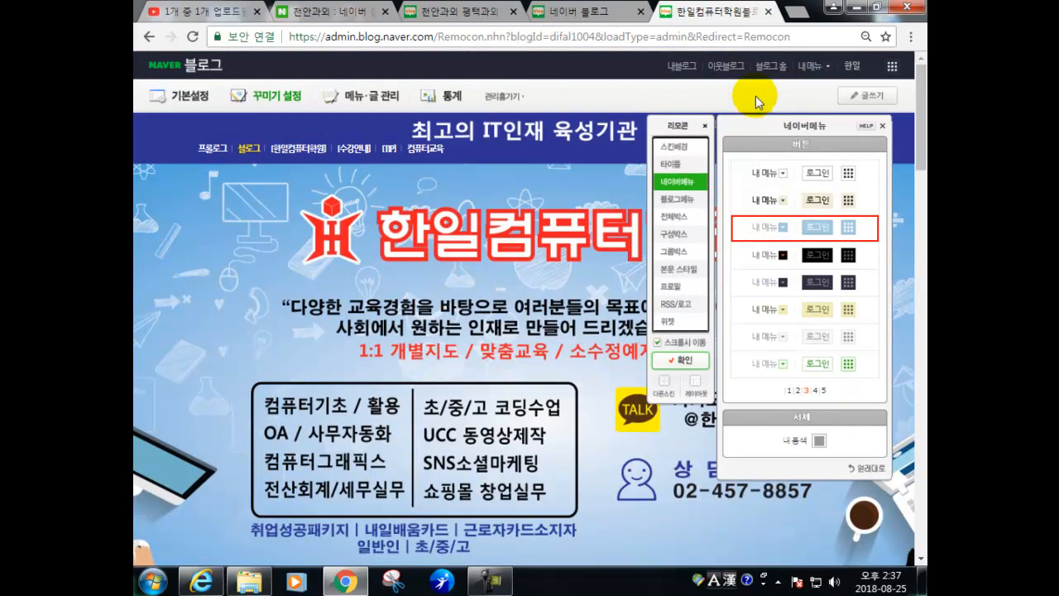
{"action": "left_click", "coordinate": [820, 447]}
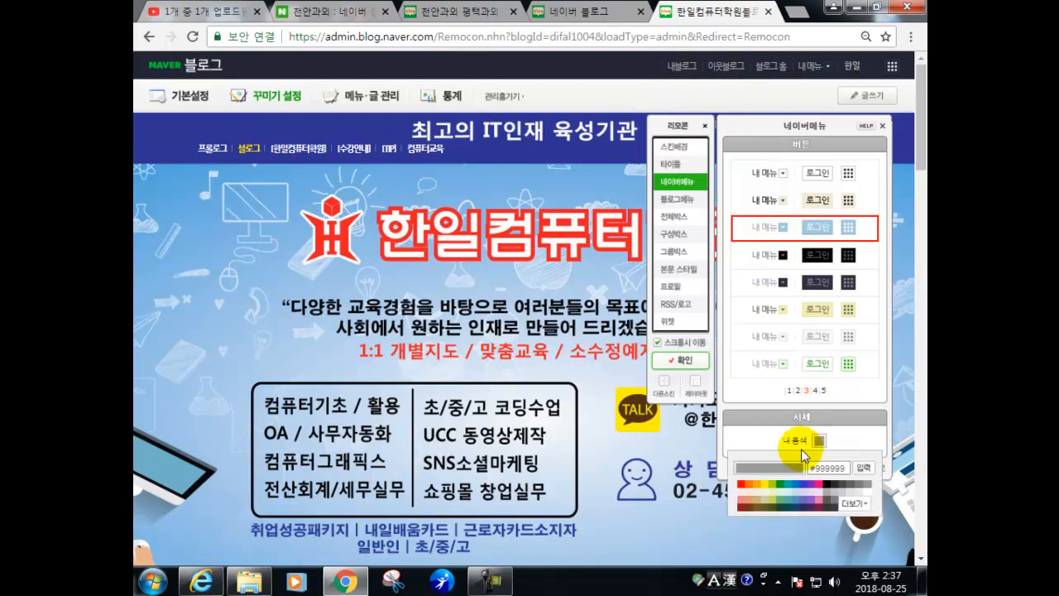
{"action": "left_click", "coordinate": [867, 490]}
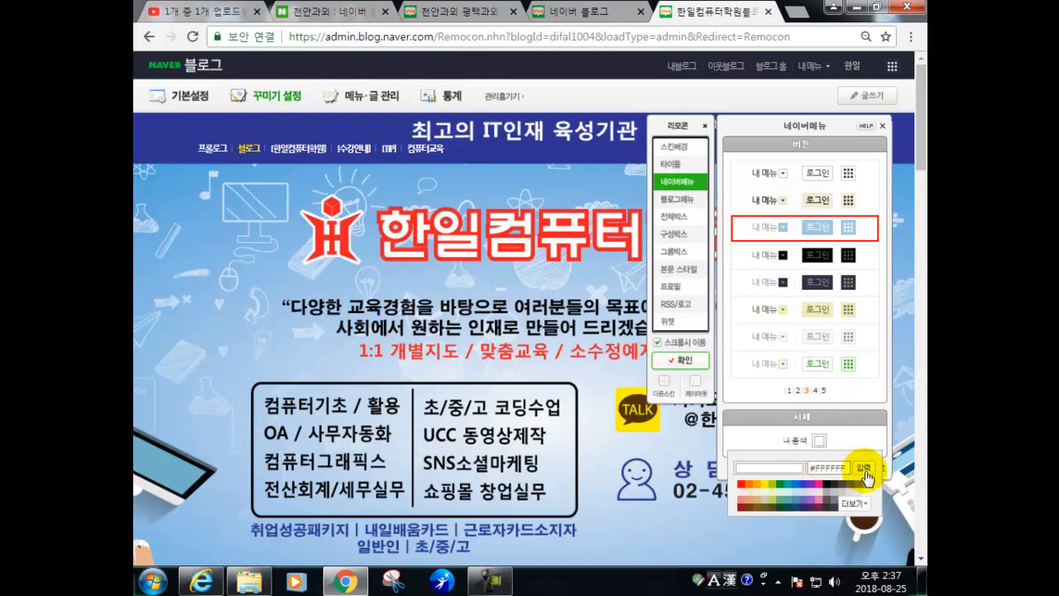
{"action": "left_click", "coordinate": [866, 476]}
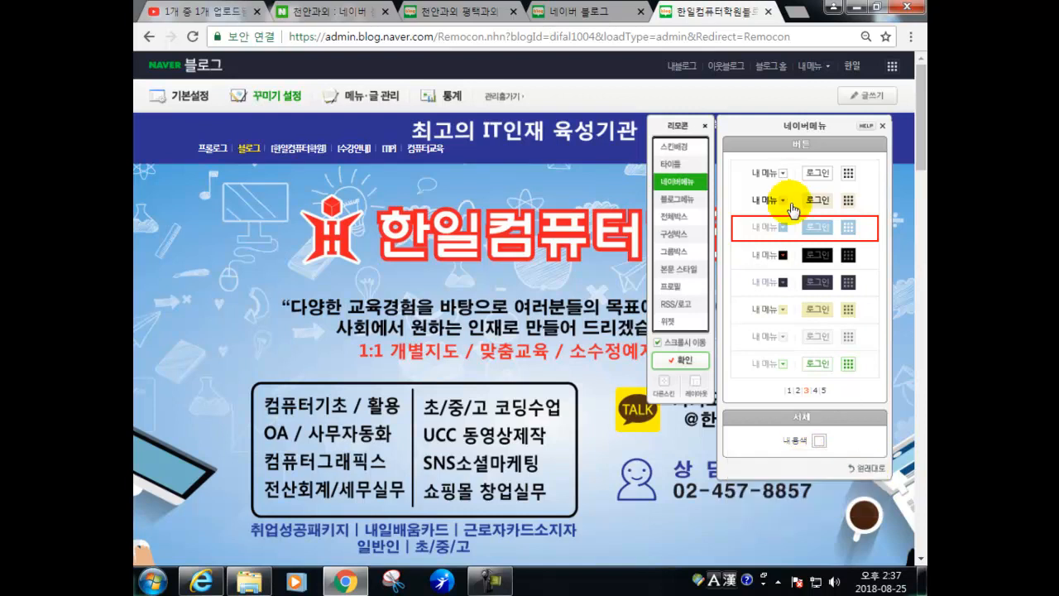
{"action": "left_click", "coordinate": [819, 441]}
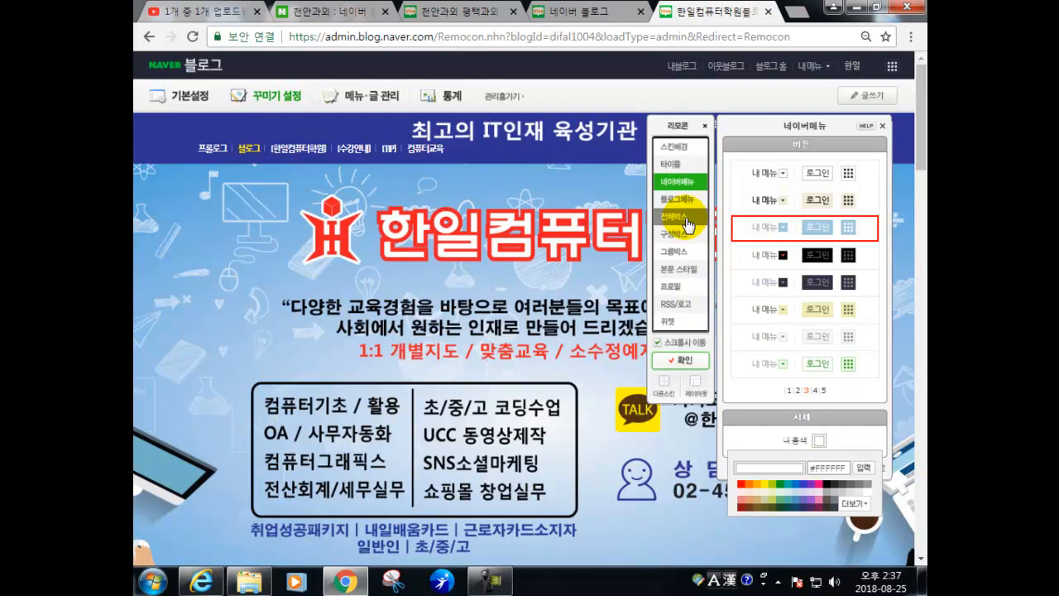
{"action": "left_click", "coordinate": [788, 443]}
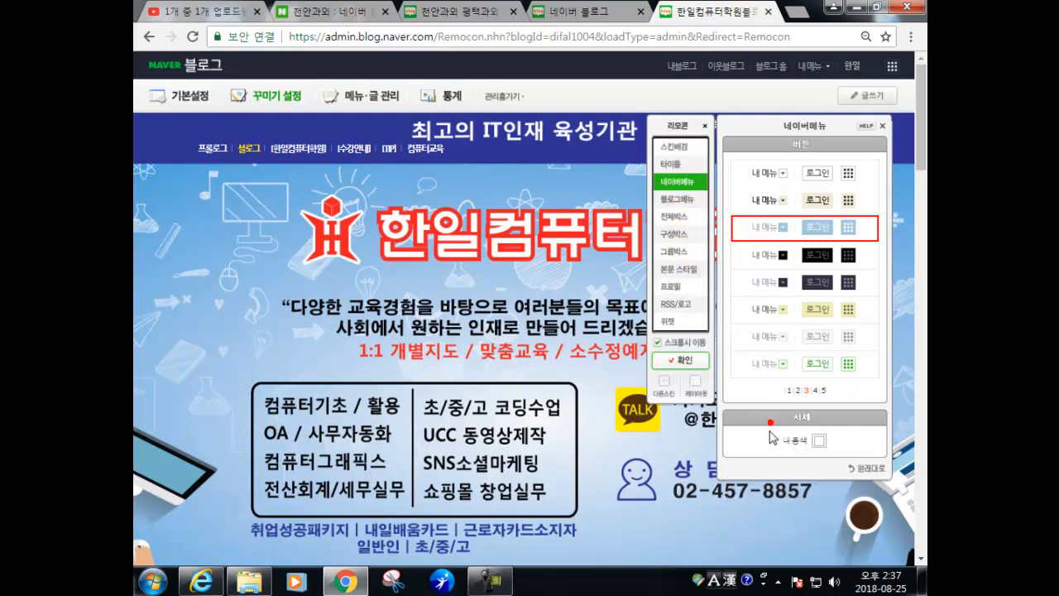
{"action": "left_click", "coordinate": [679, 203]}
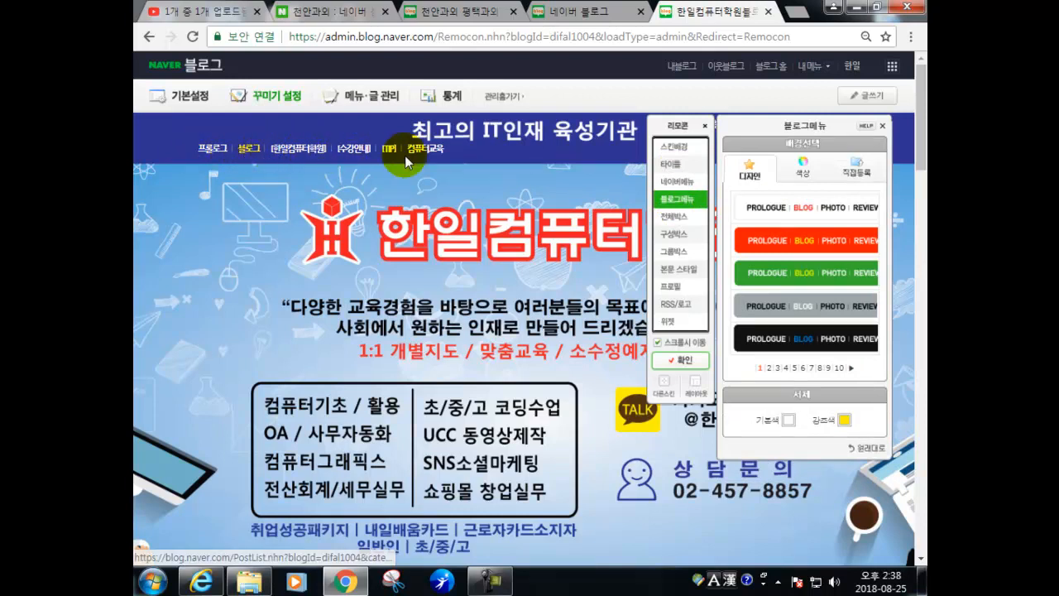
- Try the white, red, green and gray blog menu bar designs
{"action": "left_click", "coordinate": [766, 207]}
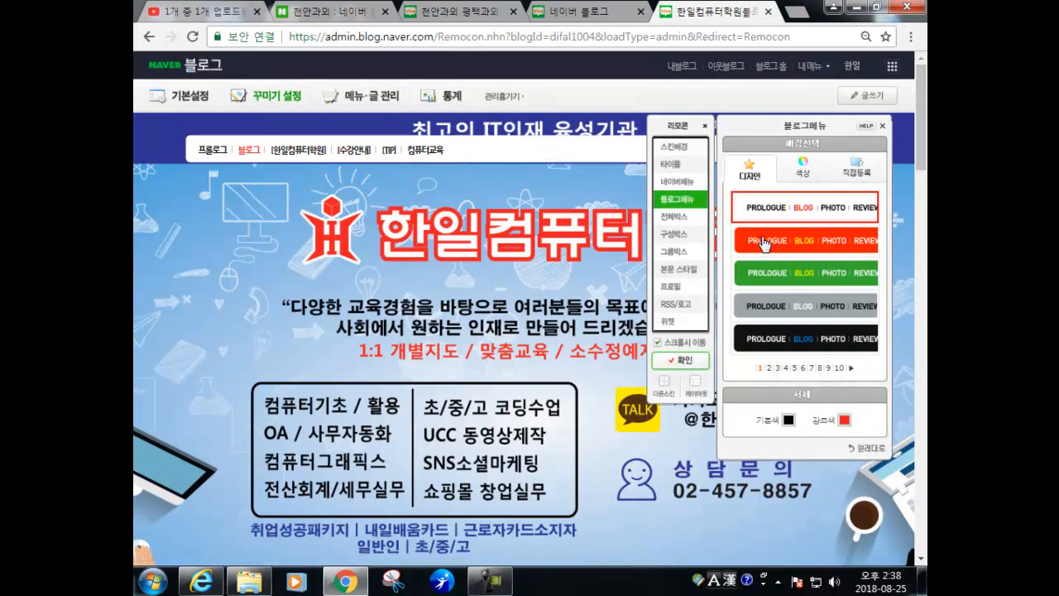
{"action": "left_click", "coordinate": [763, 241]}
{"action": "left_click", "coordinate": [766, 273]}
{"action": "left_click", "coordinate": [763, 301]}
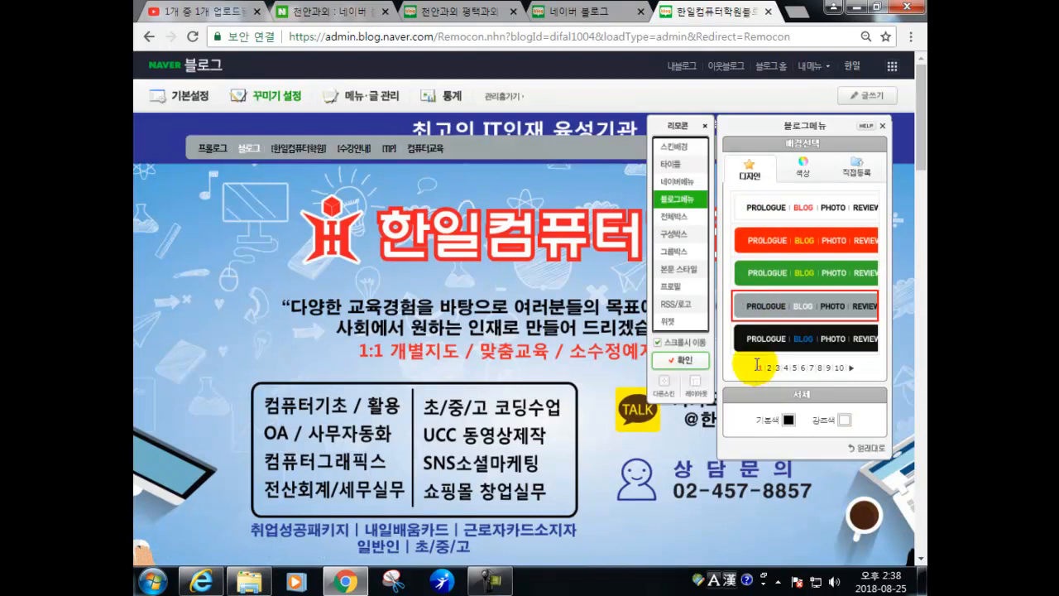
{"action": "left_click", "coordinate": [769, 368]}
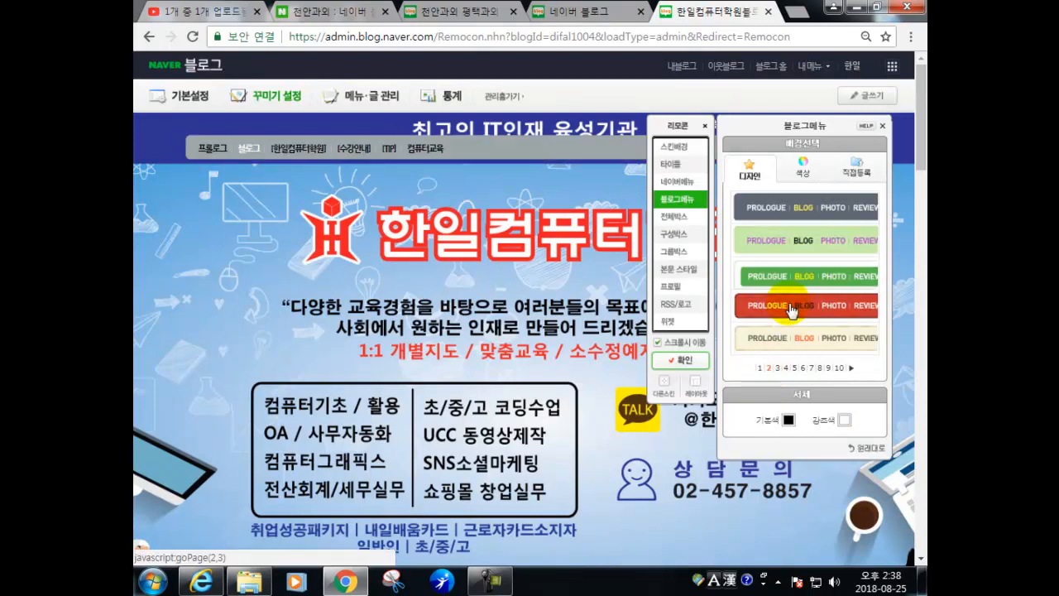
- Make the menu bar transparent with white text and #FFEF00 yellow emphasis, then bring up 전체박스
{"action": "left_click", "coordinate": [803, 170]}
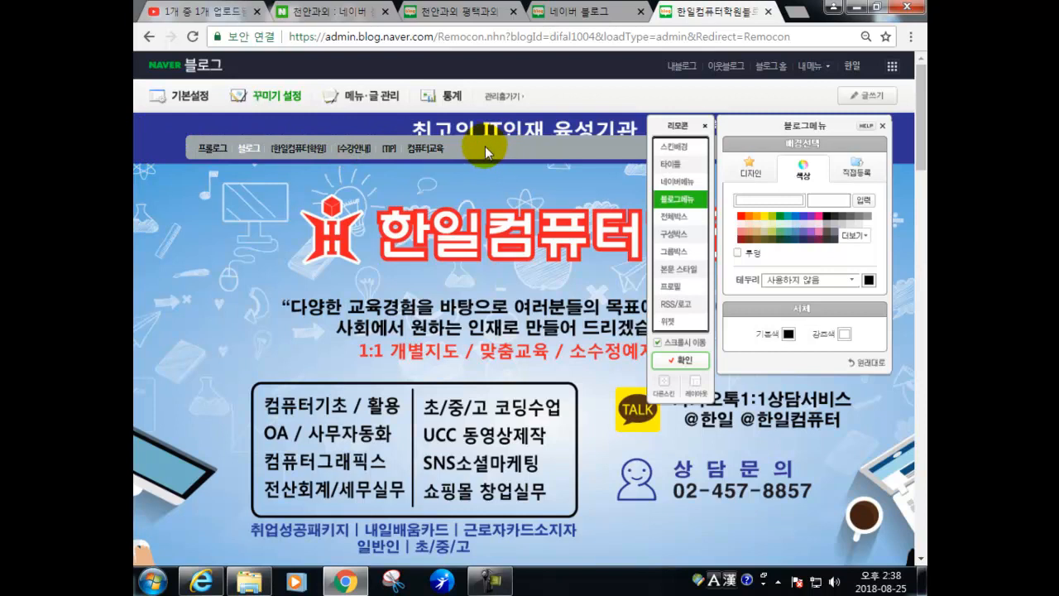
{"action": "left_click", "coordinate": [737, 254]}
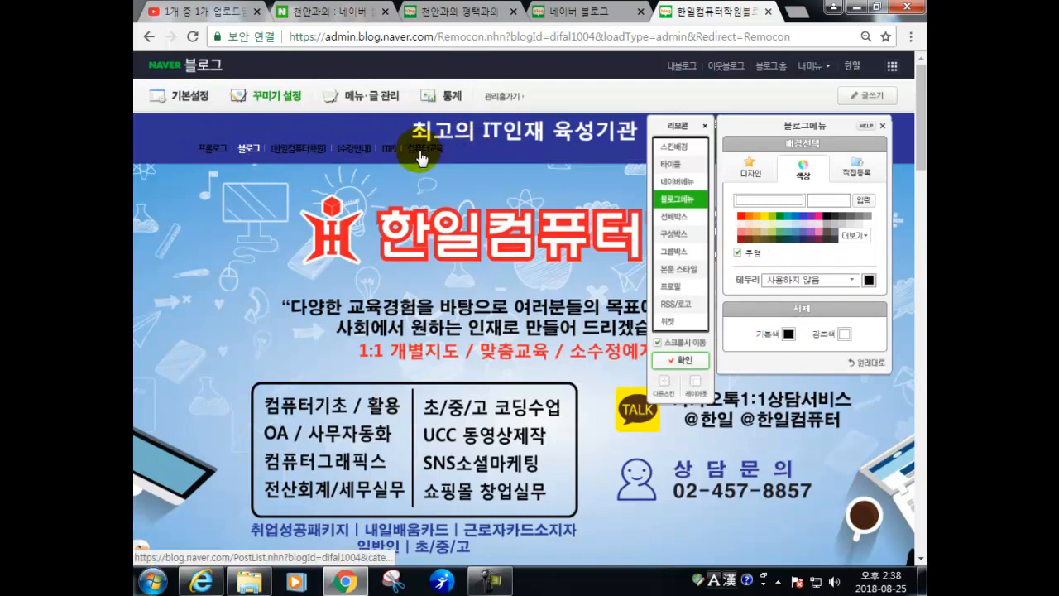
{"action": "left_click", "coordinate": [787, 334]}
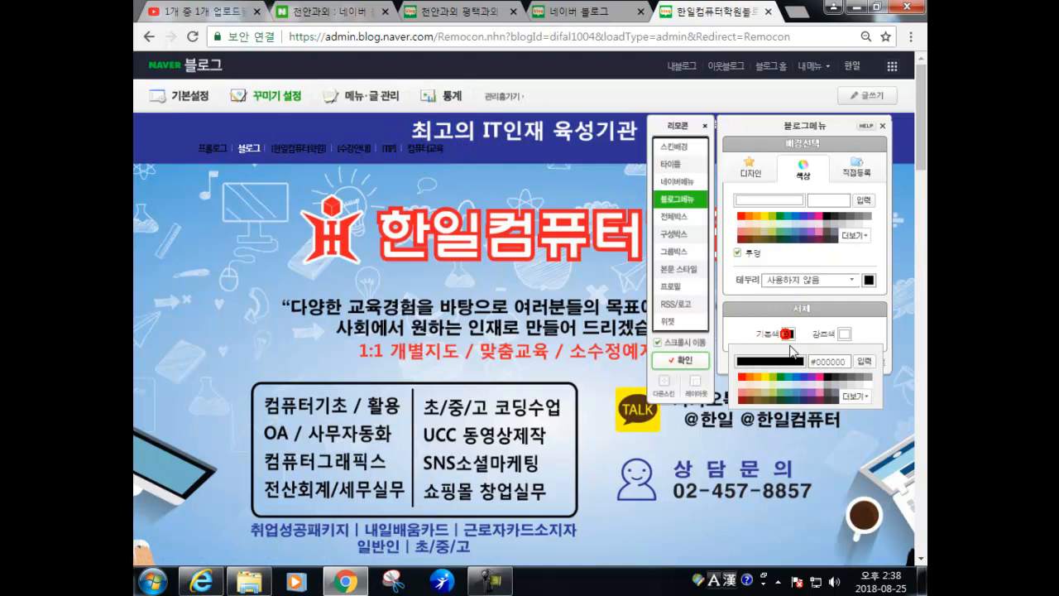
{"action": "left_click", "coordinate": [870, 387]}
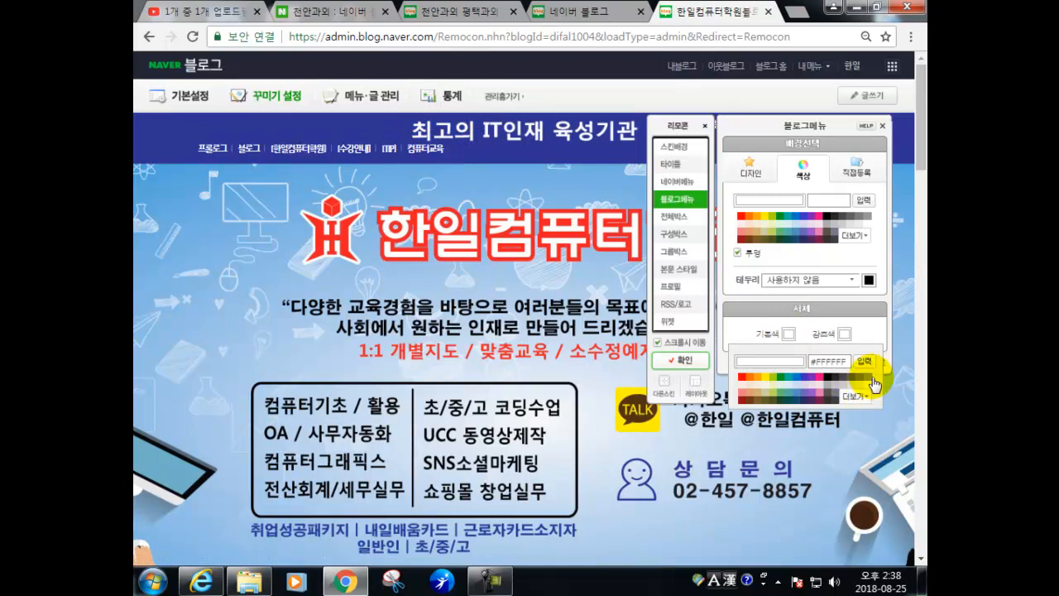
{"action": "left_click", "coordinate": [865, 362]}
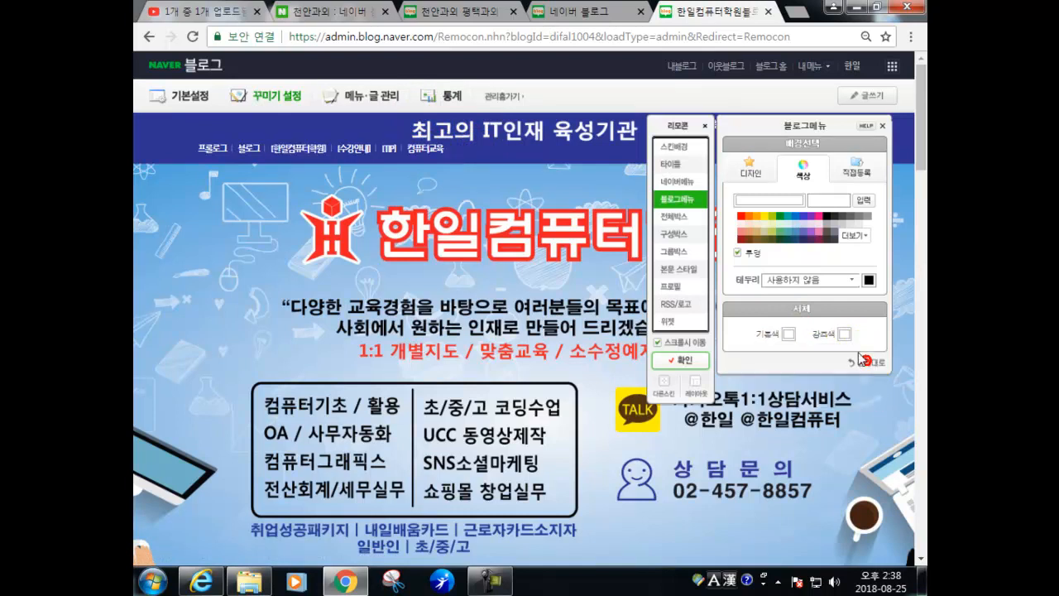
{"action": "left_click", "coordinate": [845, 338]}
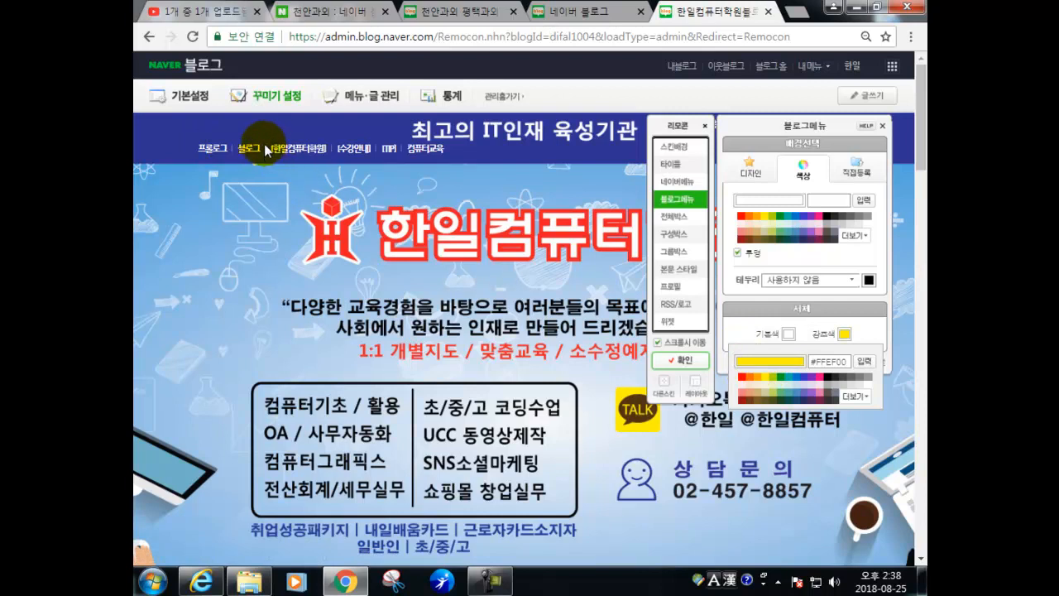
{"action": "left_click", "coordinate": [670, 219]}
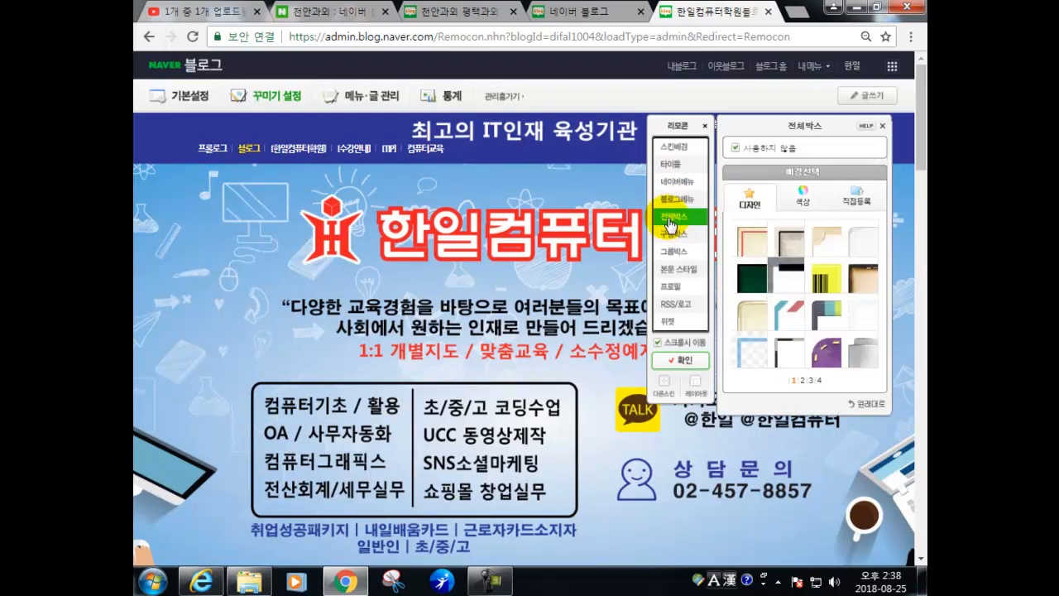
- Try the cream and grey paper whole-box designs, then set the whole box to 사용하지 않음
{"action": "left_click", "coordinate": [749, 244]}
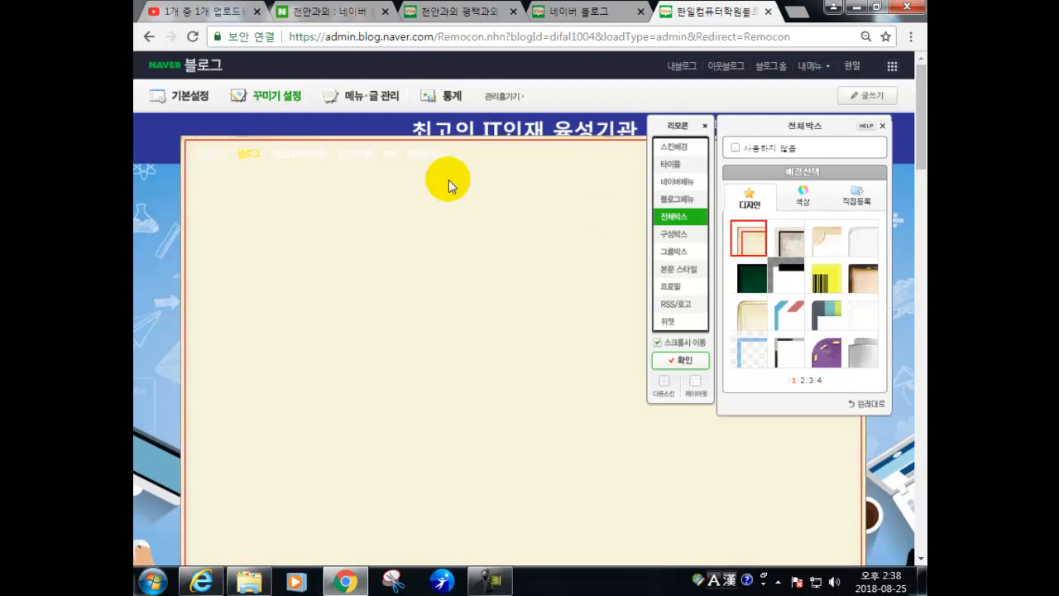
{"action": "scroll", "coordinate": [207, 232], "scroll_direction": "down", "scroll_amount": 3}
{"action": "scroll", "coordinate": [207, 236], "scroll_direction": "down", "scroll_amount": 12}
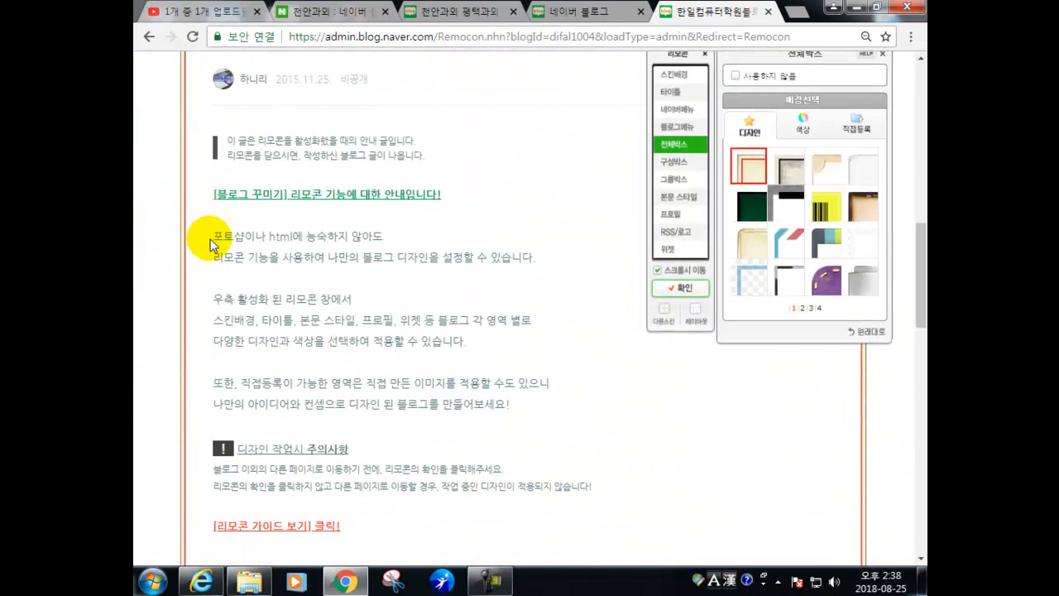
{"action": "scroll", "coordinate": [211, 240], "scroll_direction": "down", "scroll_amount": 3}
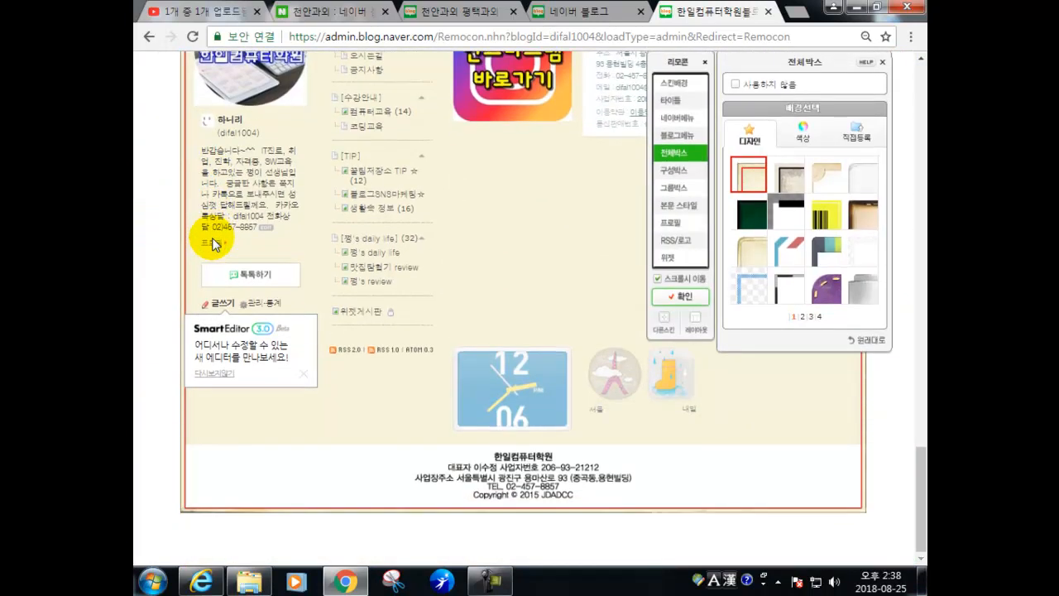
{"action": "scroll", "coordinate": [213, 240], "scroll_direction": "up", "scroll_amount": 4}
{"action": "scroll", "coordinate": [214, 235], "scroll_direction": "up", "scroll_amount": 15}
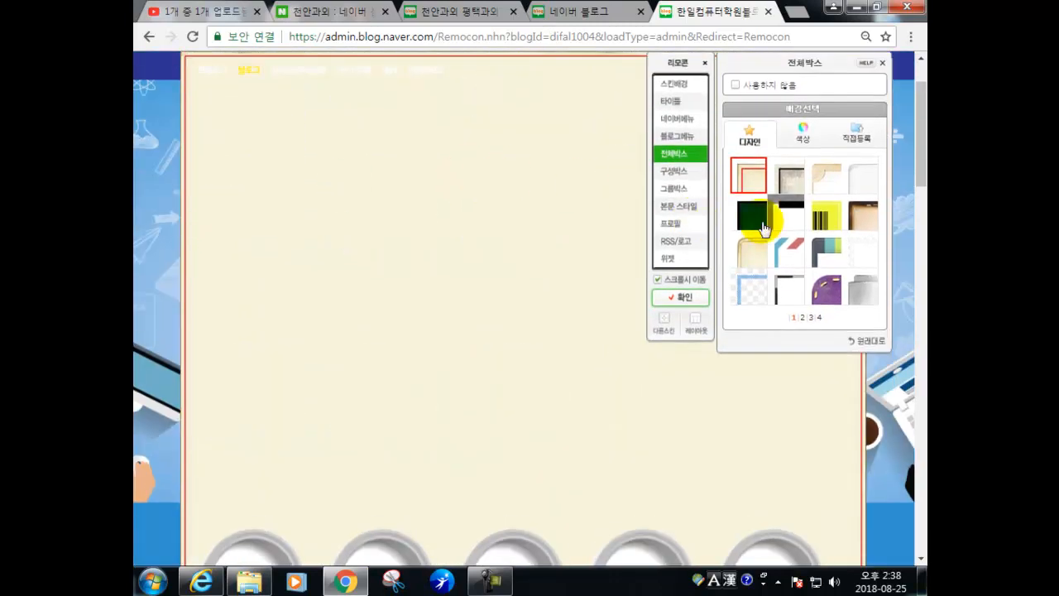
{"action": "left_click", "coordinate": [790, 196]}
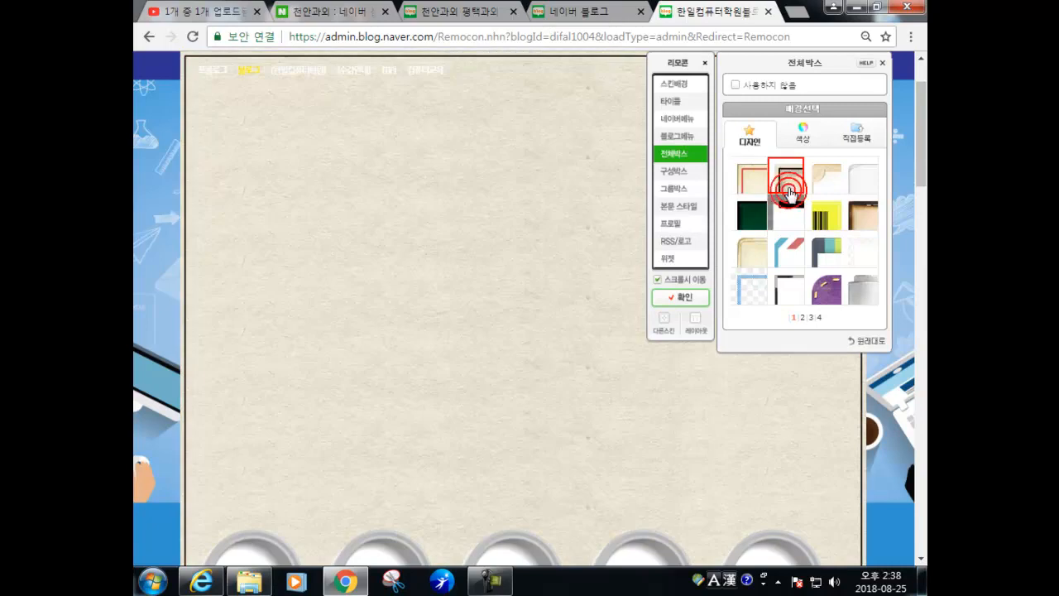
{"action": "left_click", "coordinate": [735, 85]}
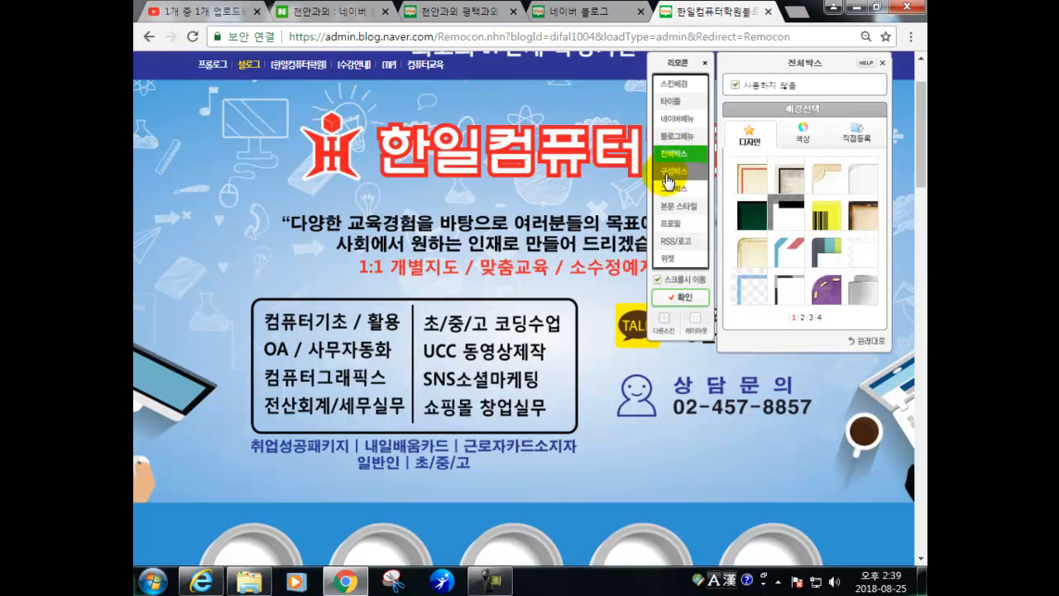
{"action": "left_click", "coordinate": [668, 175]}
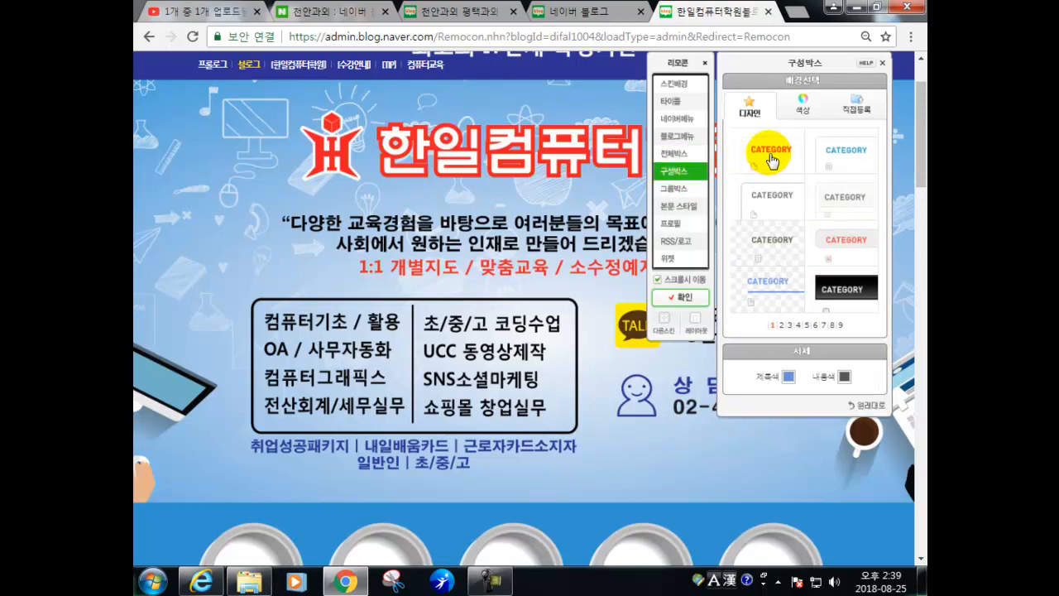
- Compare the blue, white and grey CATEGORY styles, settling on the checkered one
{"action": "scroll", "coordinate": [587, 377], "scroll_direction": "down", "scroll_amount": 15}
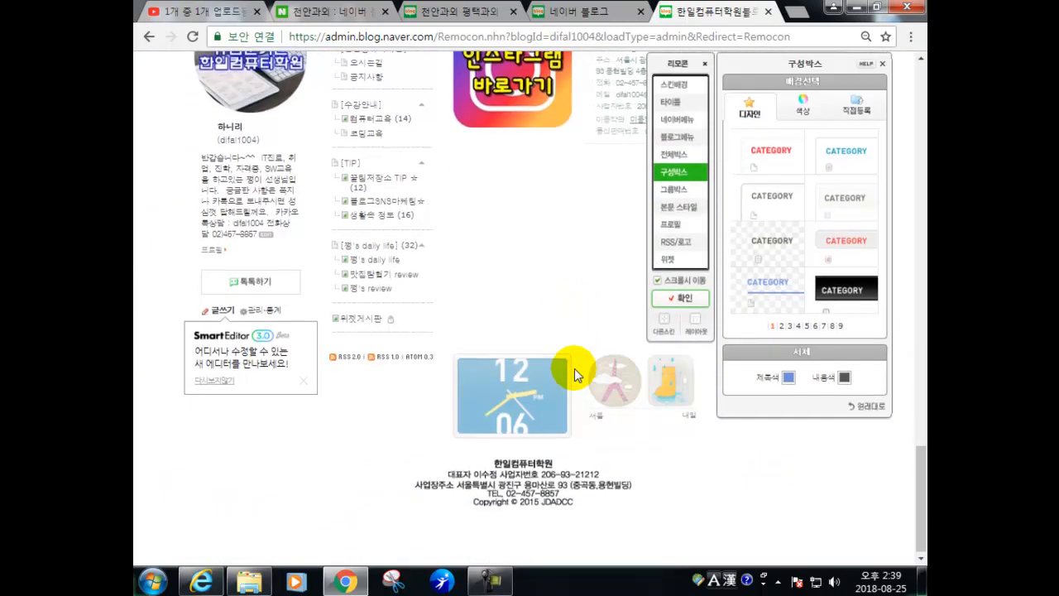
{"action": "scroll", "coordinate": [518, 364], "scroll_direction": "down", "scroll_amount": 2}
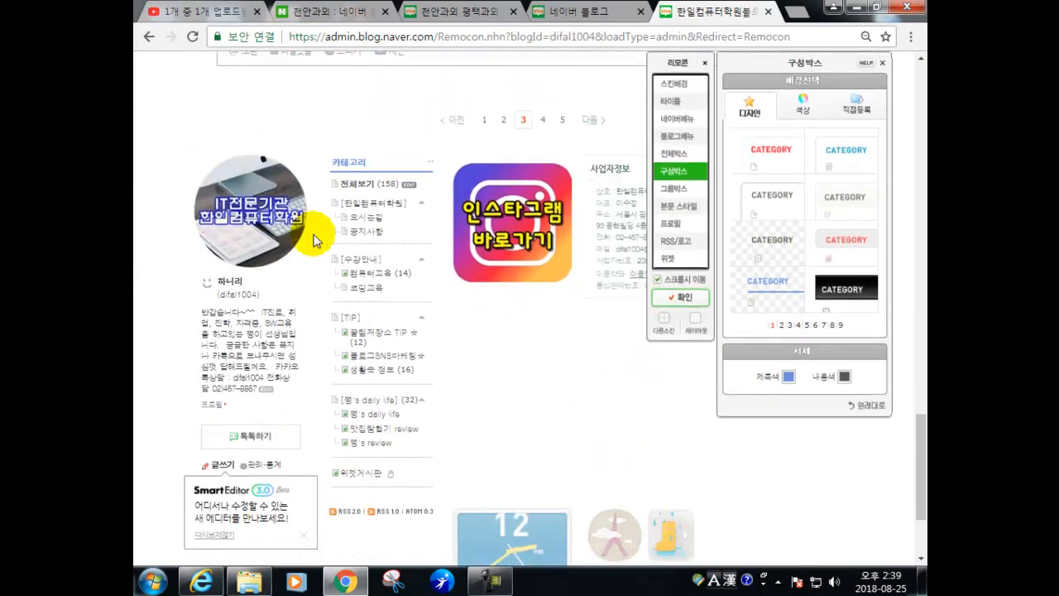
{"action": "left_click", "coordinate": [821, 162]}
{"action": "left_click", "coordinate": [788, 192]}
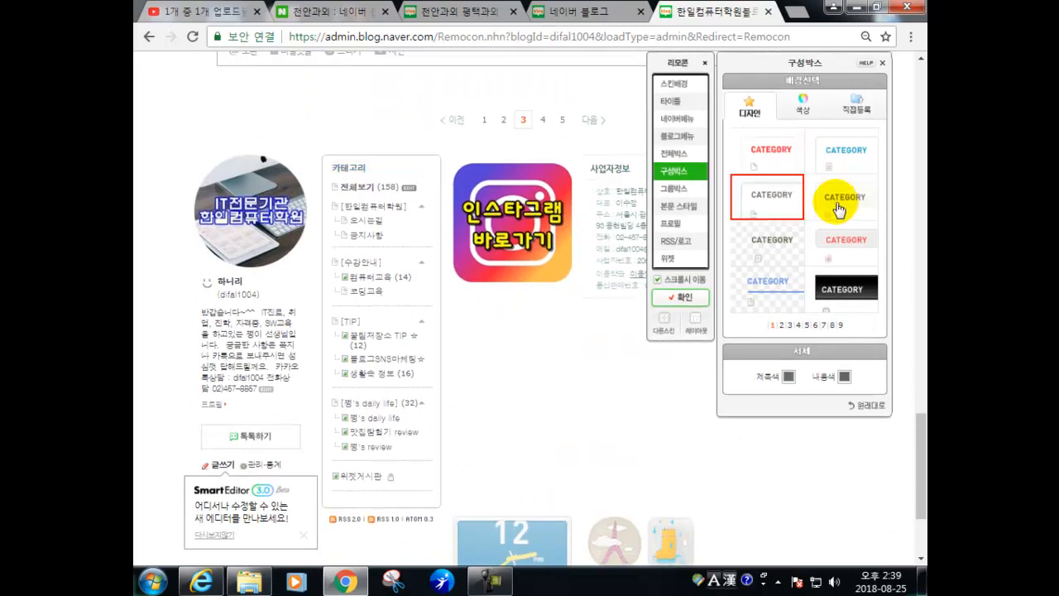
{"action": "left_click", "coordinate": [838, 208]}
{"action": "left_click", "coordinate": [789, 245]}
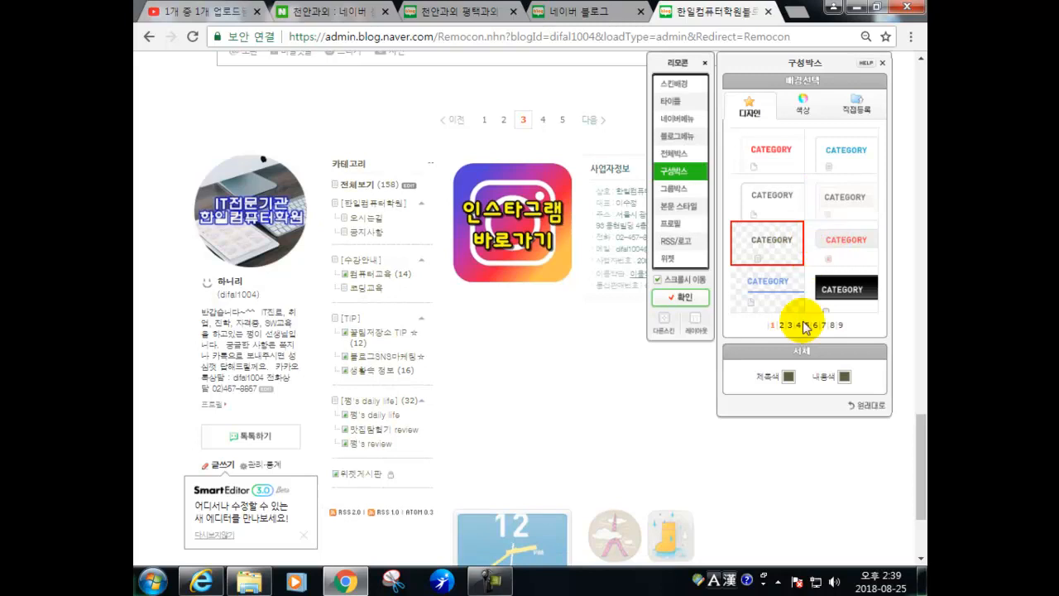
- Set the category title colour (제목색) to blue #0076C8 and apply it
{"action": "left_click", "coordinate": [787, 379]}
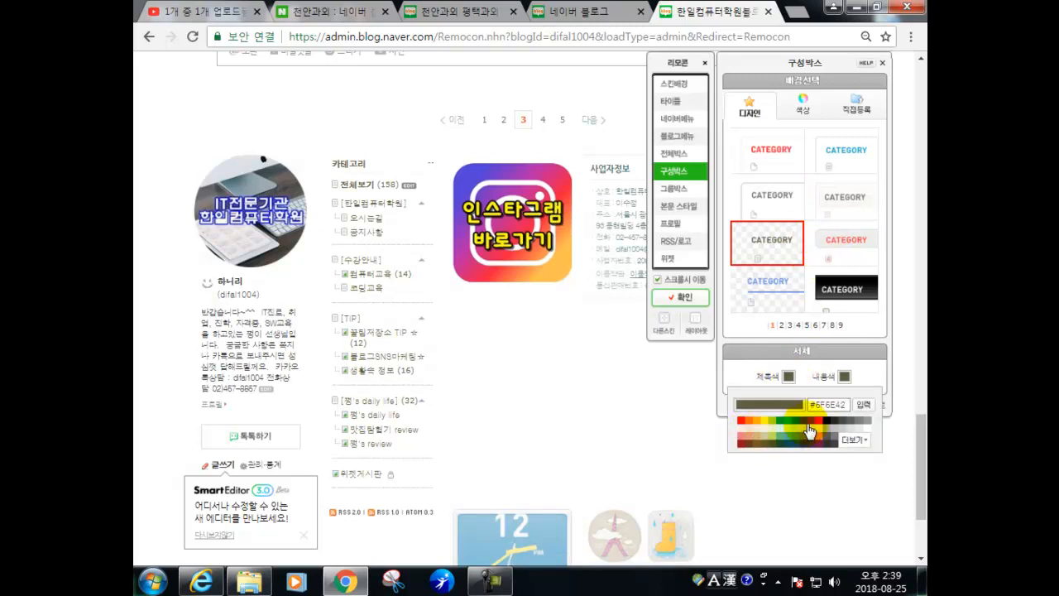
{"action": "left_click", "coordinate": [790, 421]}
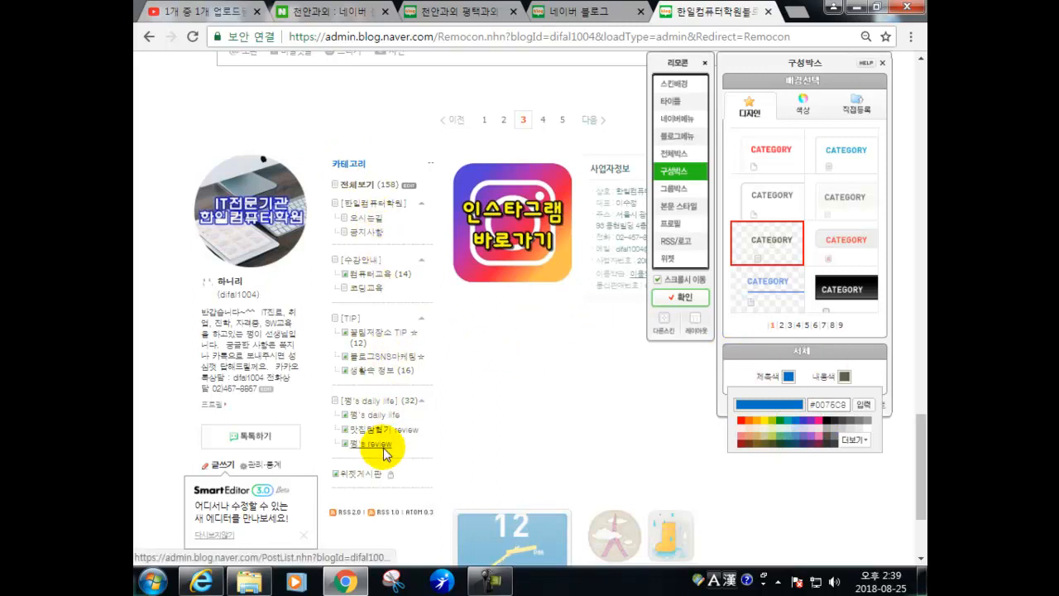
{"action": "left_click", "coordinate": [863, 407]}
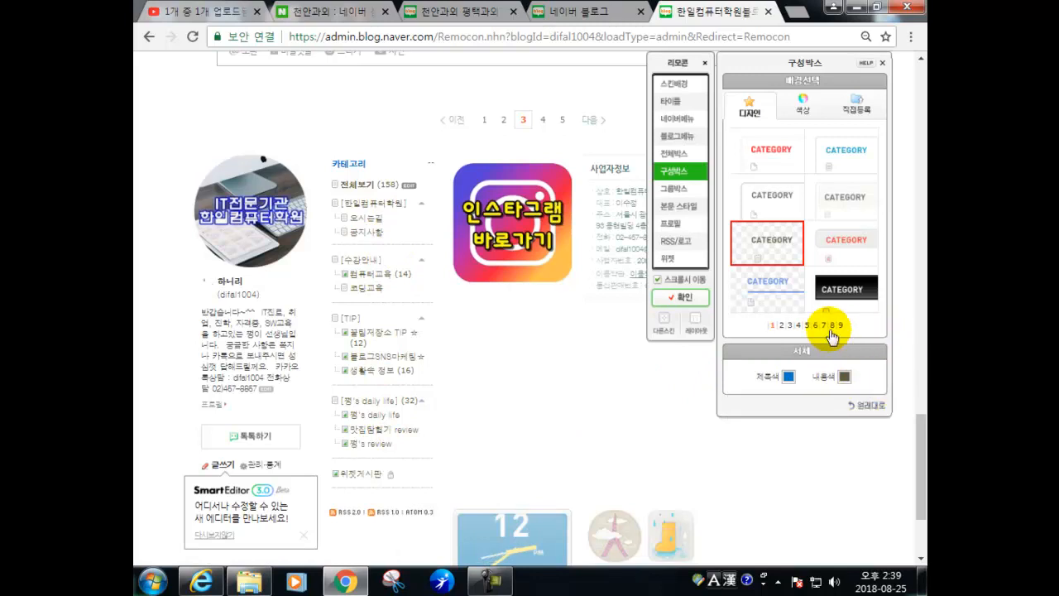
{"action": "left_click", "coordinate": [678, 193]}
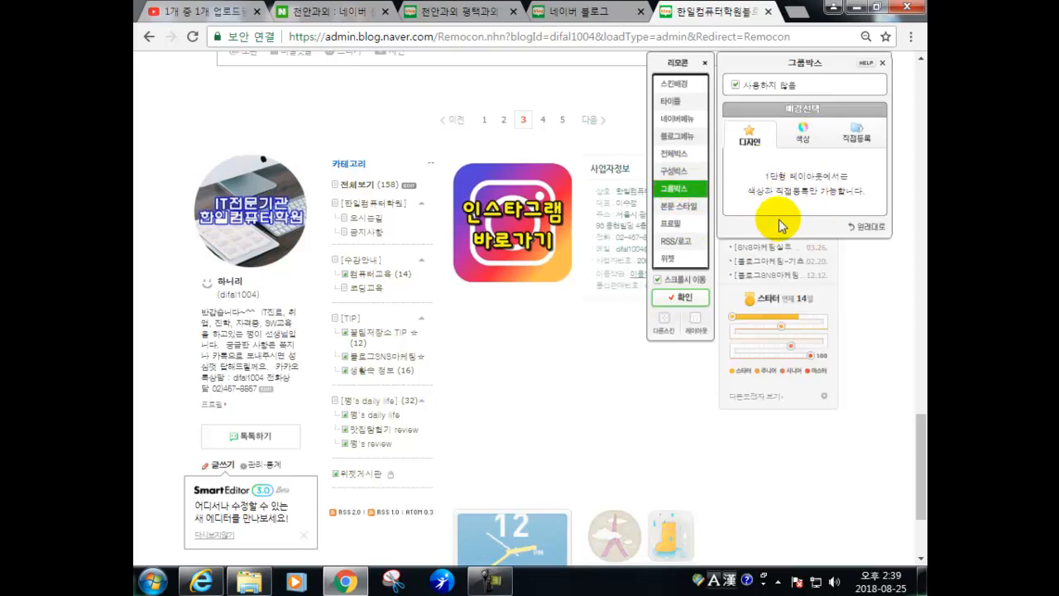
- Give the group box orange #FF6C00, make it 투명, then switch it to 사용하지 않음
{"action": "left_click", "coordinate": [801, 132]}
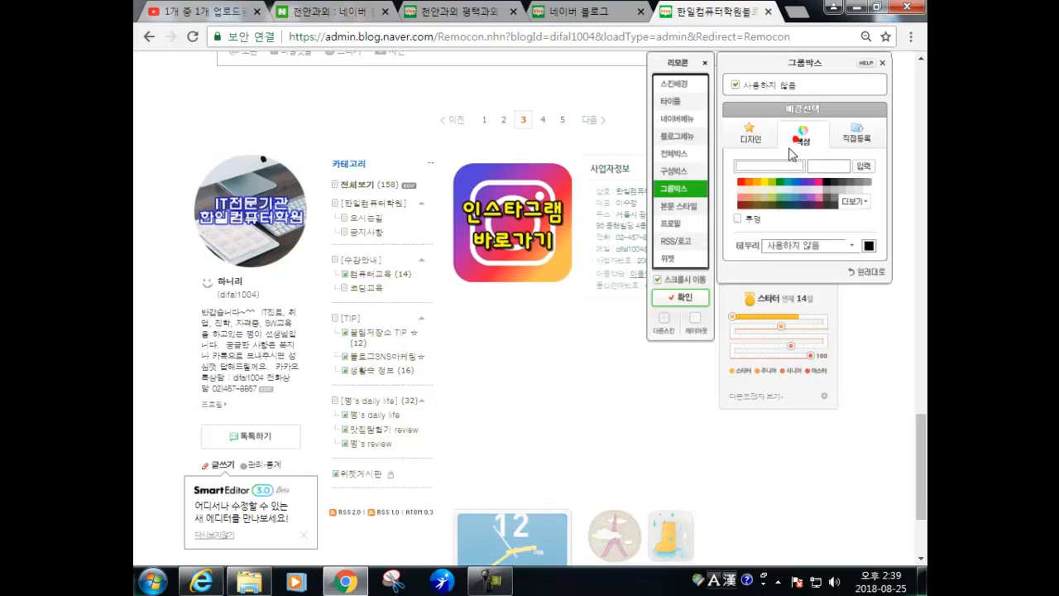
{"action": "left_click", "coordinate": [751, 185]}
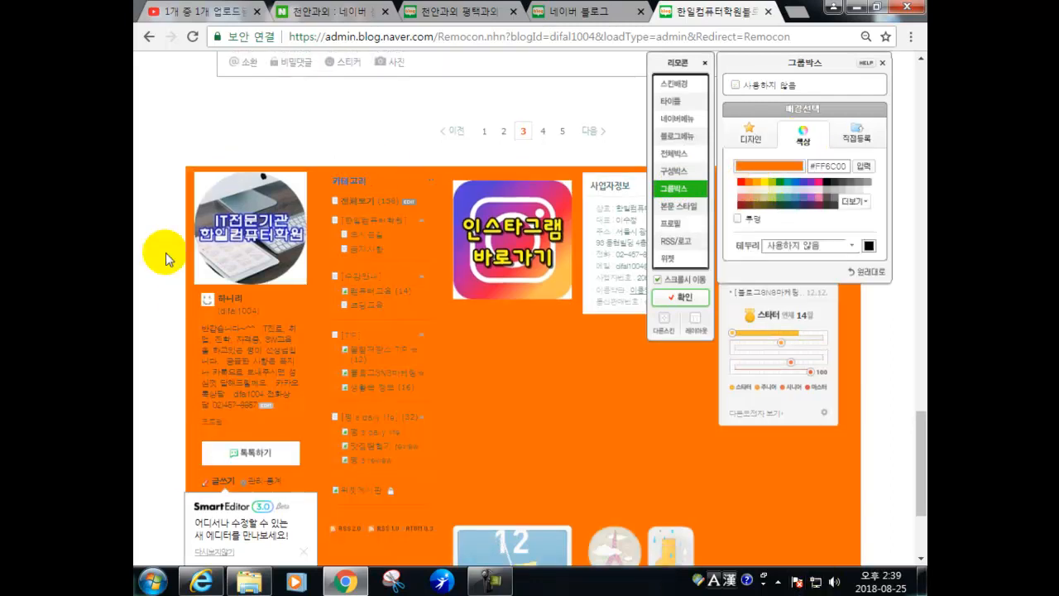
{"action": "scroll", "coordinate": [512, 268], "scroll_direction": "down", "scroll_amount": 3}
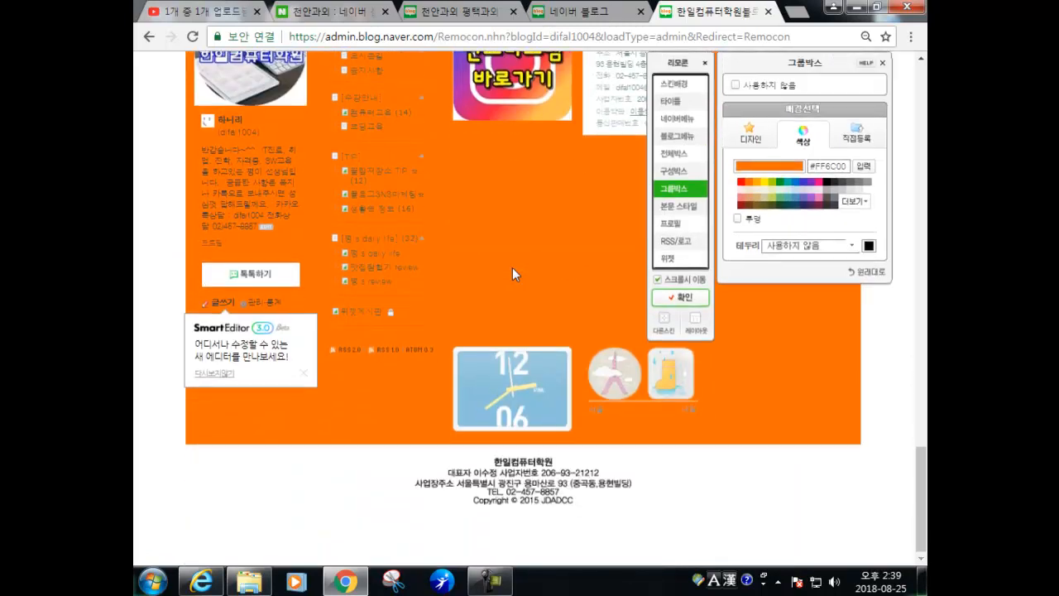
{"action": "scroll", "coordinate": [512, 267], "scroll_direction": "up", "scroll_amount": 2}
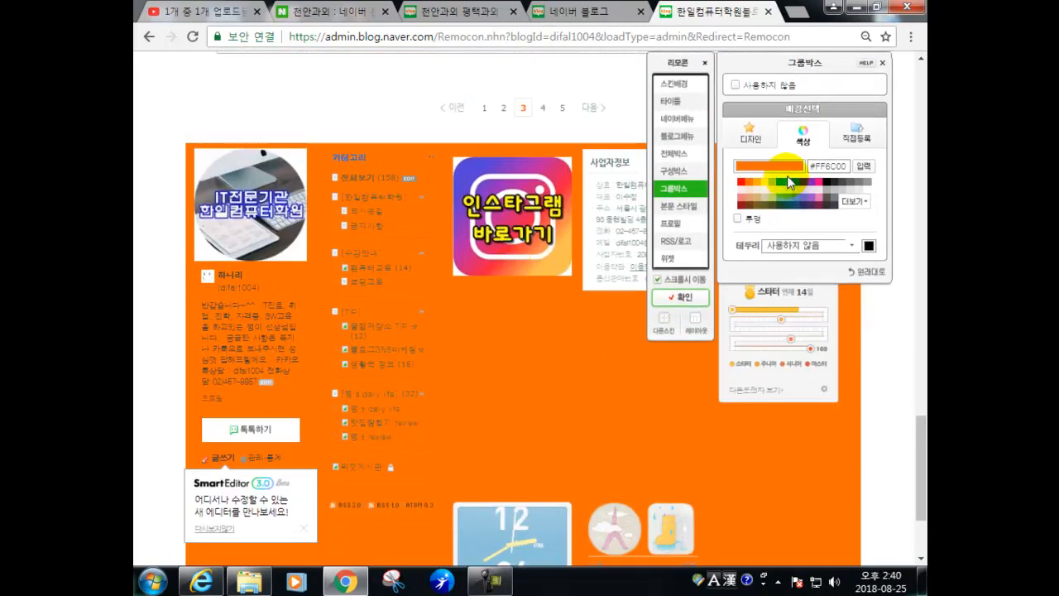
{"action": "left_click", "coordinate": [738, 220]}
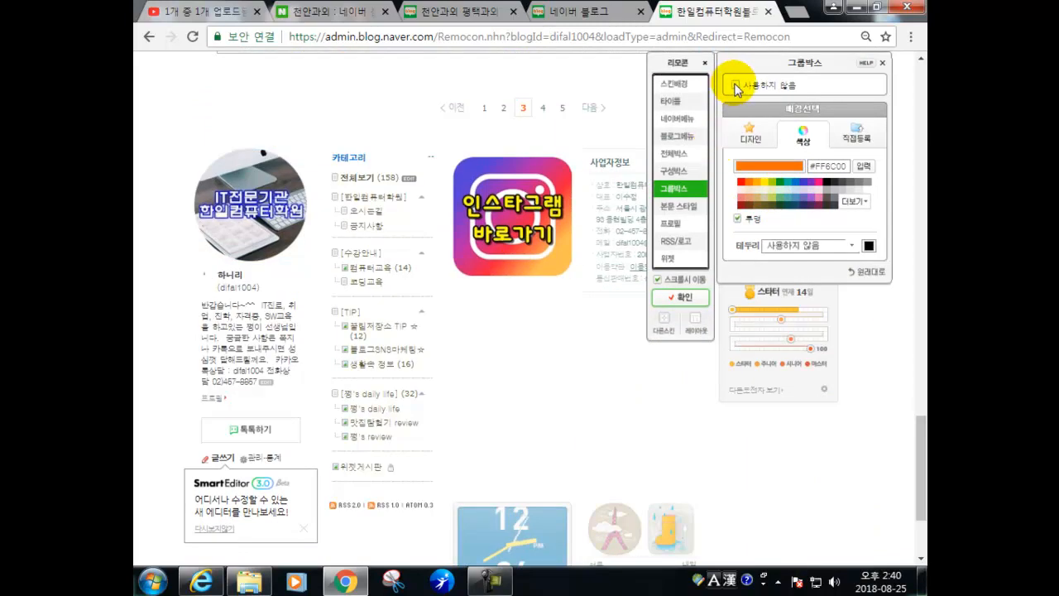
{"action": "left_click", "coordinate": [736, 86]}
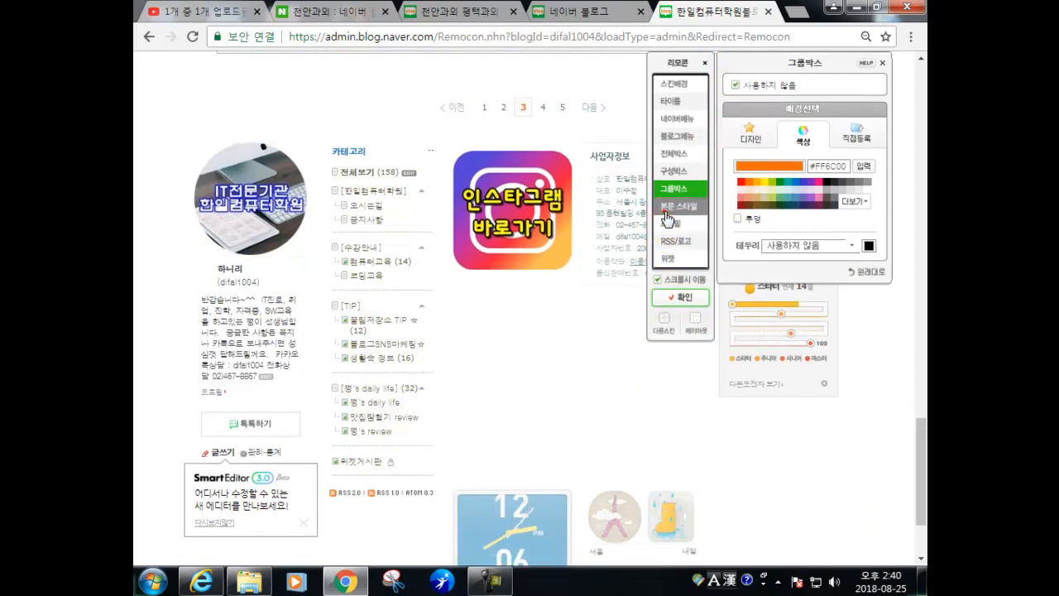
- Set the post title size (제목크기) in 본문 스타일 to 20
{"action": "left_click", "coordinate": [667, 211]}
{"action": "scroll", "coordinate": [604, 220], "scroll_direction": "up", "scroll_amount": 4}
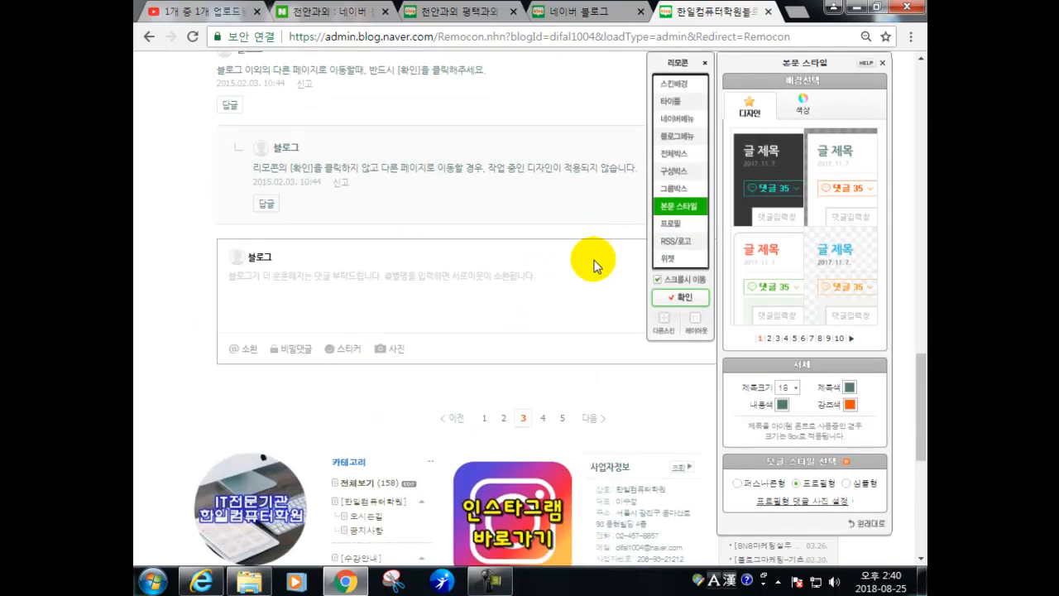
{"action": "scroll", "coordinate": [279, 248], "scroll_direction": "up", "scroll_amount": 10}
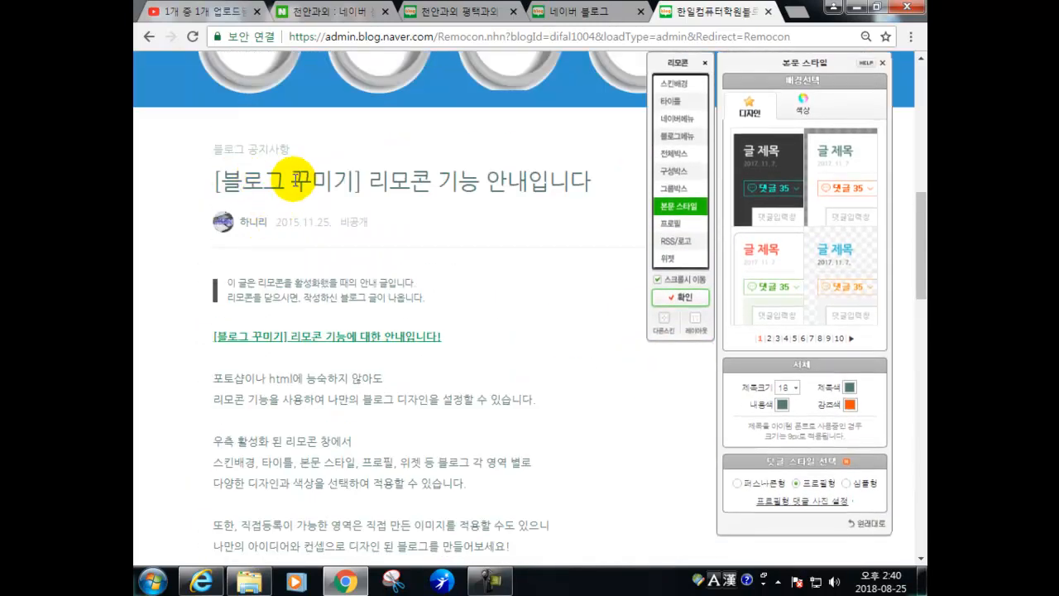
{"action": "scroll", "coordinate": [497, 381], "scroll_direction": "down", "scroll_amount": 1}
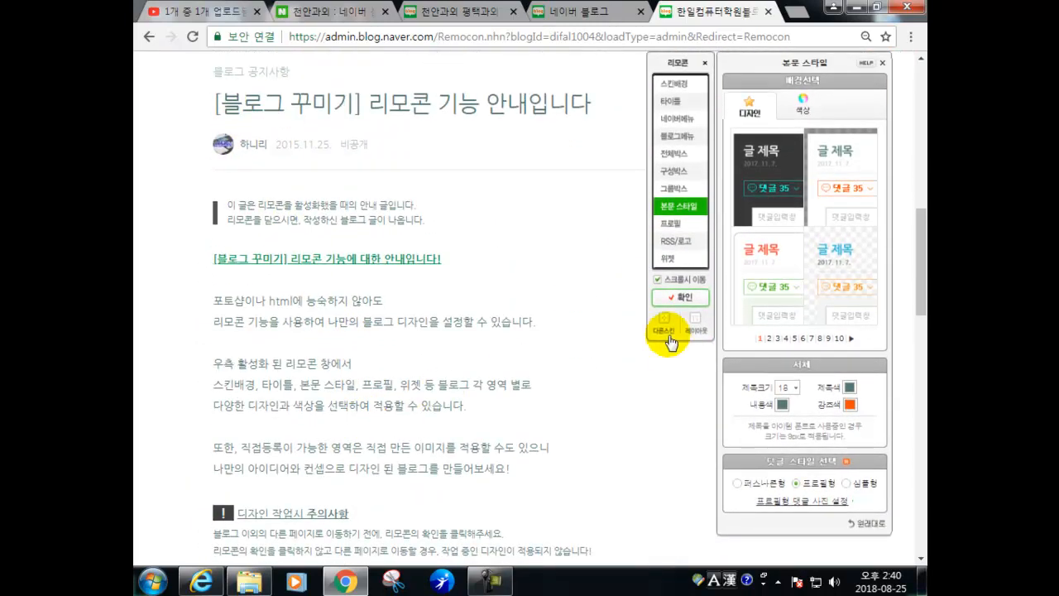
{"action": "left_click", "coordinate": [796, 389]}
{"action": "left_click", "coordinate": [790, 475]}
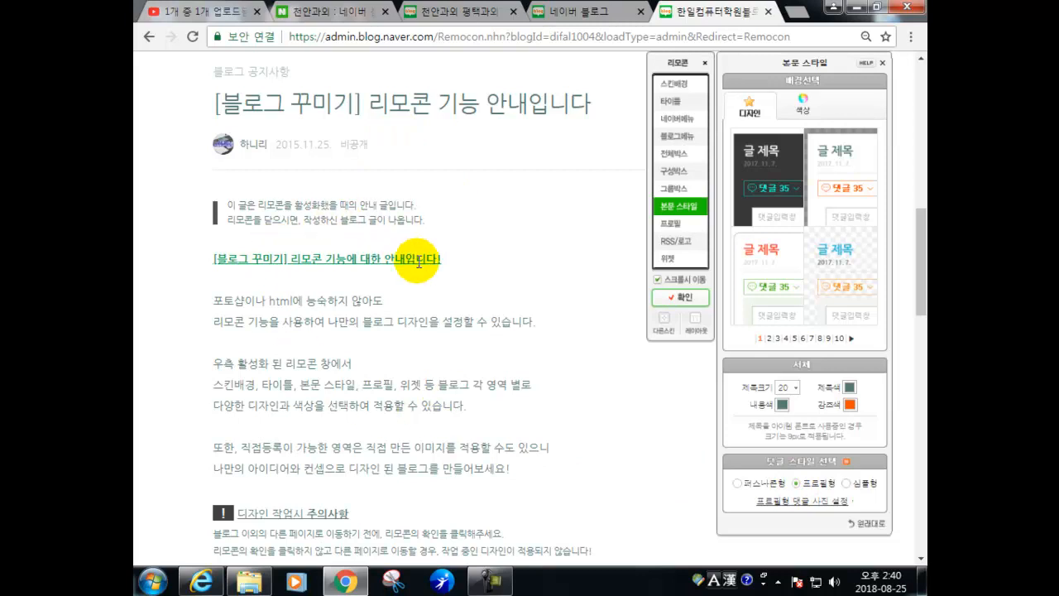
- Try the 퍼스나콘형 and 심플형 comment styles, ending on 프로필형
{"action": "scroll", "coordinate": [419, 273], "scroll_direction": "down", "scroll_amount": 5}
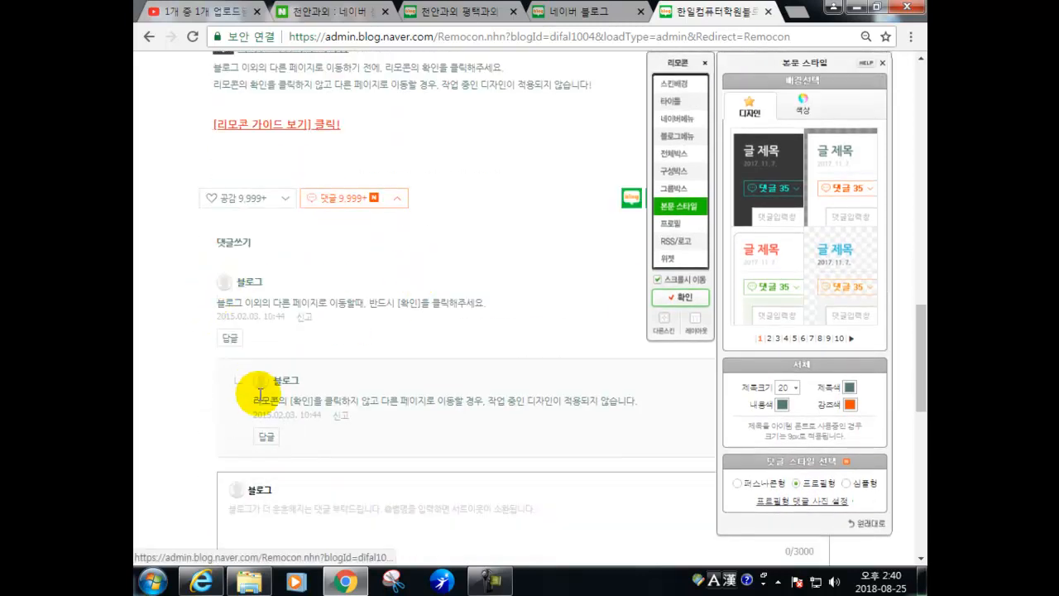
{"action": "left_click", "coordinate": [735, 483]}
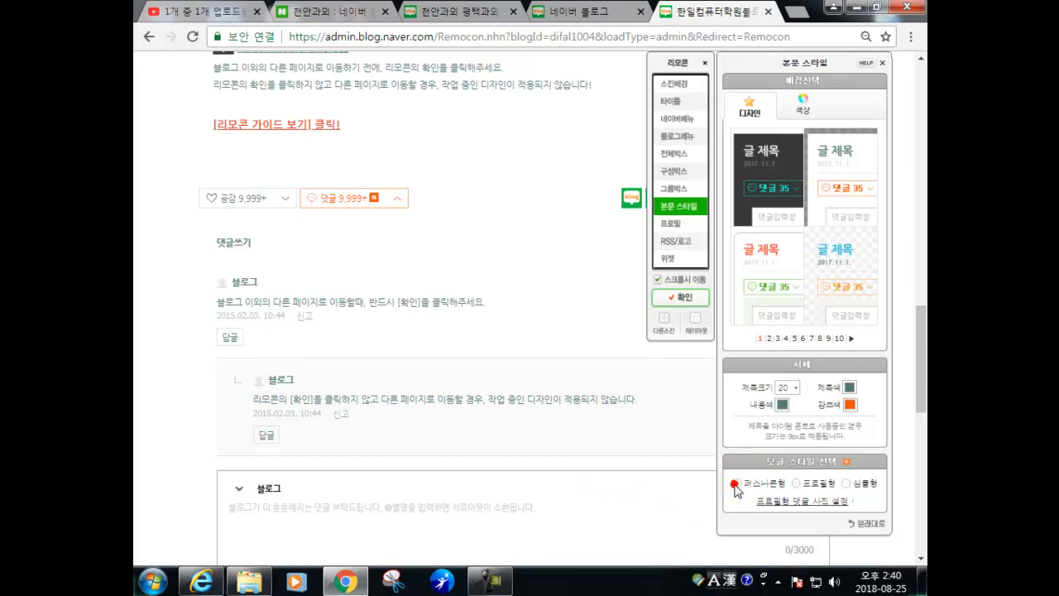
{"action": "left_click", "coordinate": [797, 485]}
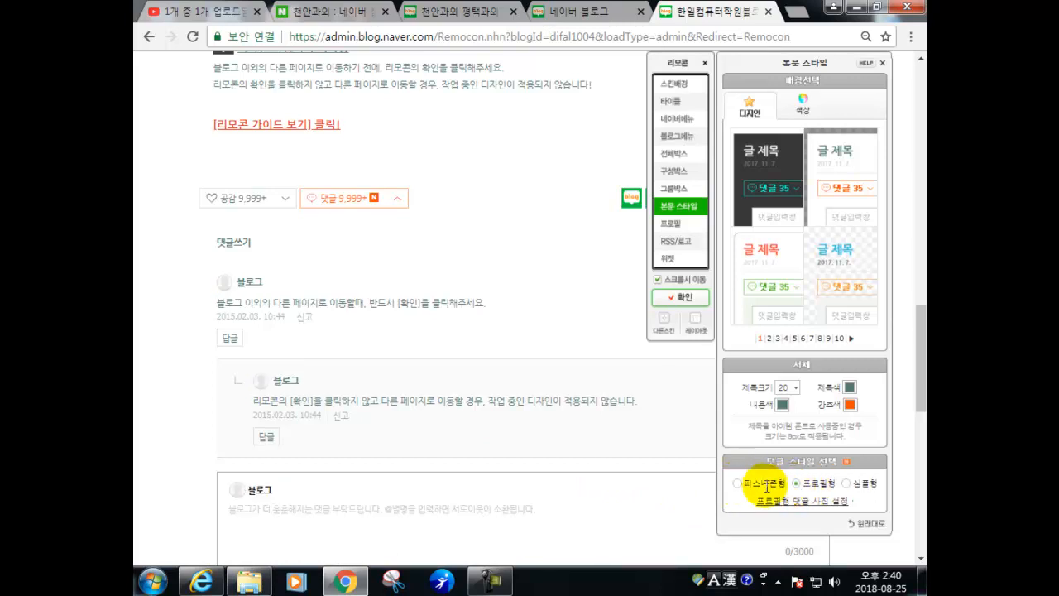
{"action": "left_click", "coordinate": [845, 483]}
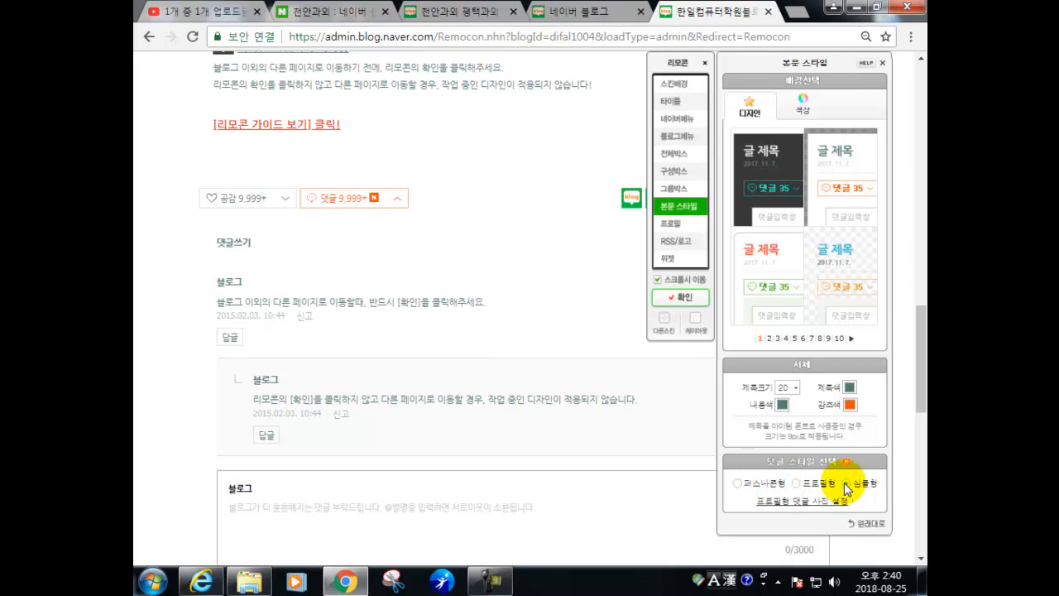
{"action": "left_click", "coordinate": [796, 484]}
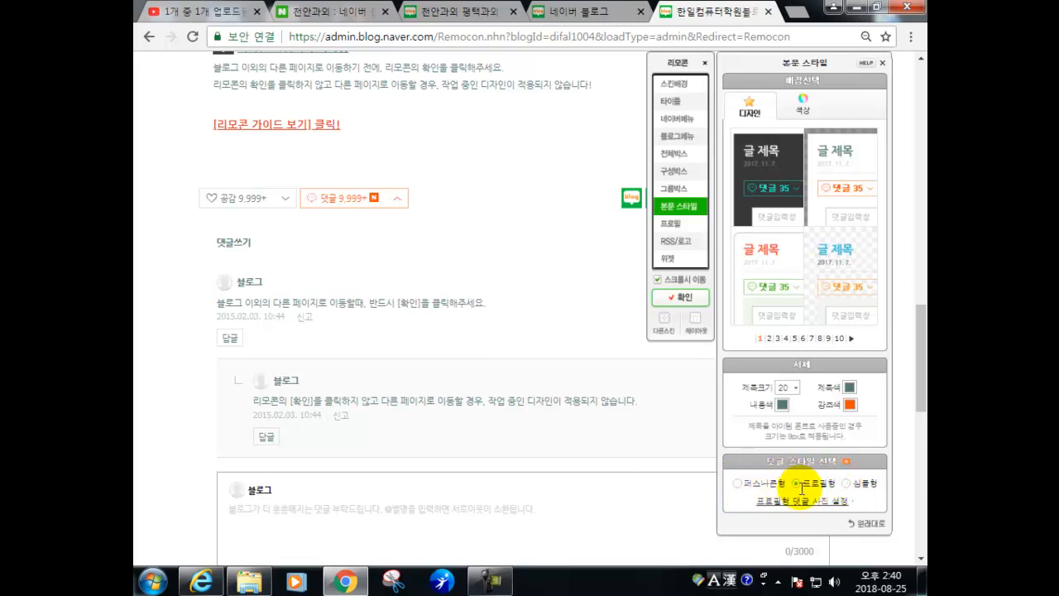
- Try several profile background designs across pages, including the handwritten-text one
{"action": "left_click", "coordinate": [679, 225]}
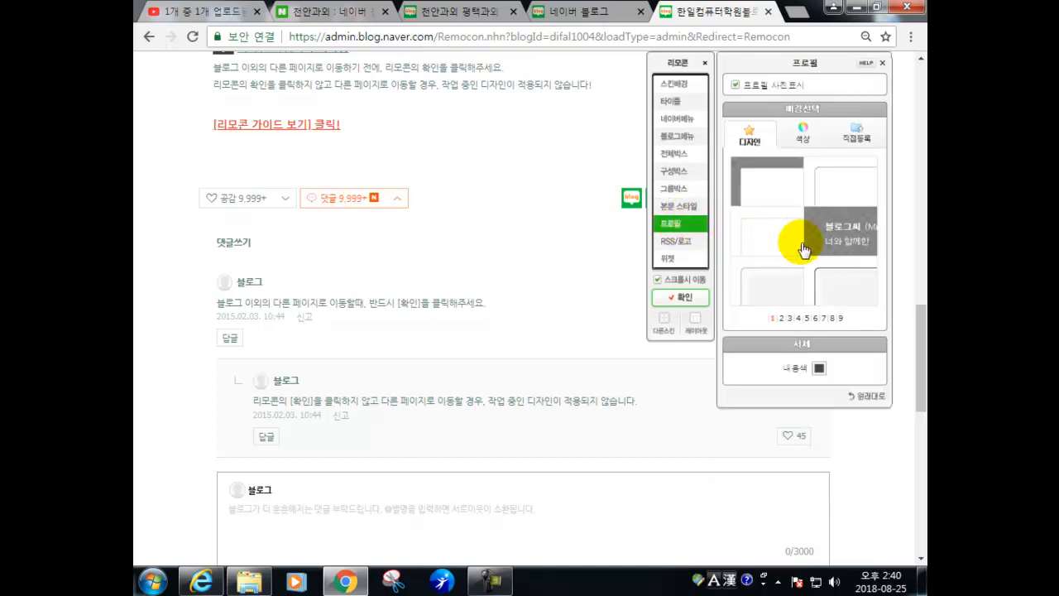
{"action": "scroll", "coordinate": [380, 300], "scroll_direction": "up", "scroll_amount": 10}
{"action": "scroll", "coordinate": [420, 370], "scroll_direction": "down", "scroll_amount": 15}
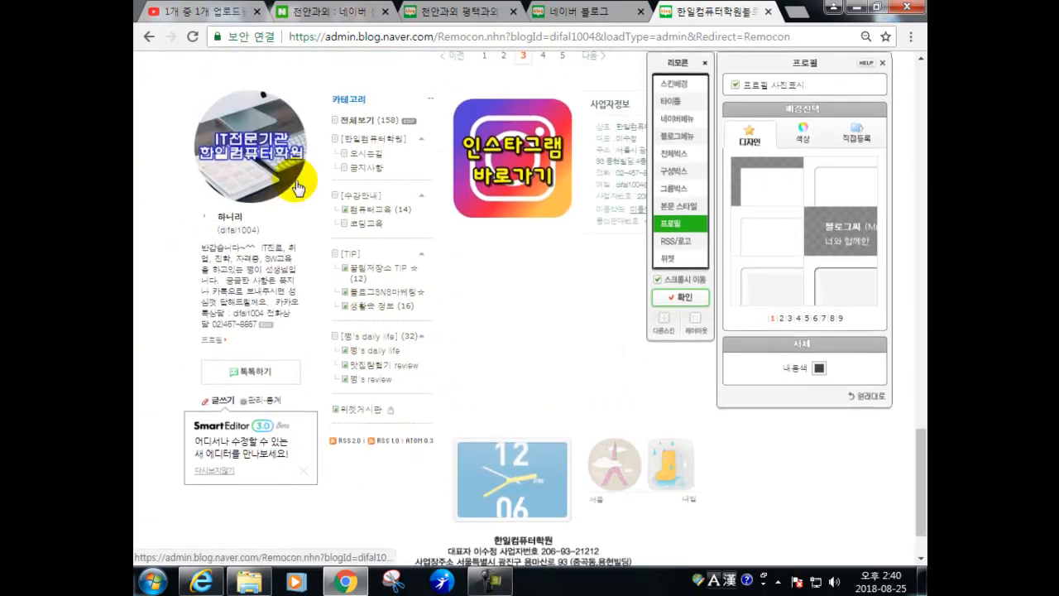
{"action": "scroll", "coordinate": [437, 240], "scroll_direction": "up", "scroll_amount": 1}
{"action": "left_click", "coordinate": [752, 240]}
{"action": "left_click", "coordinate": [752, 281]}
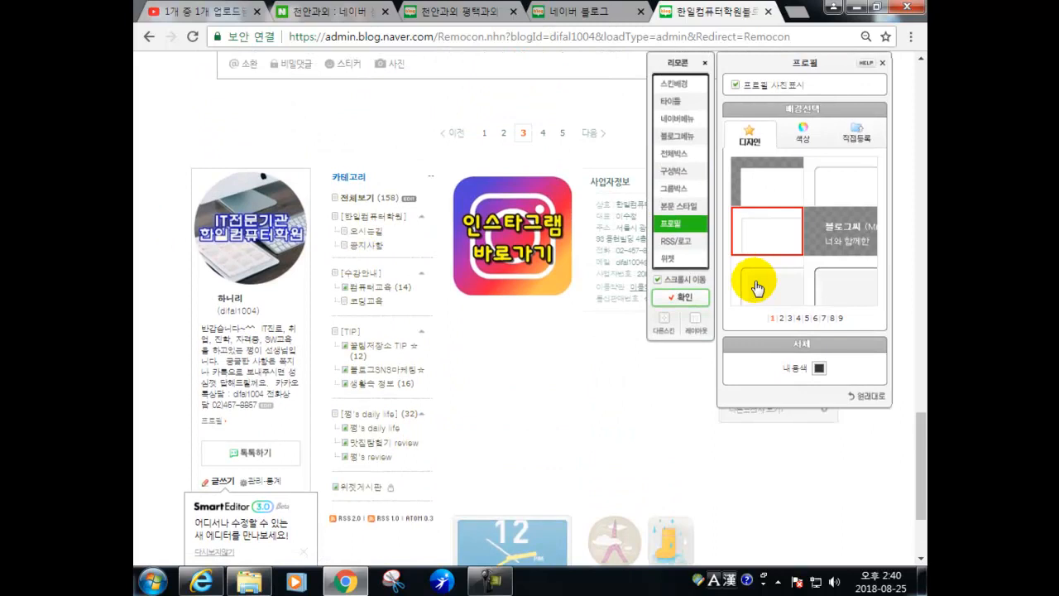
{"action": "left_click", "coordinate": [781, 318]}
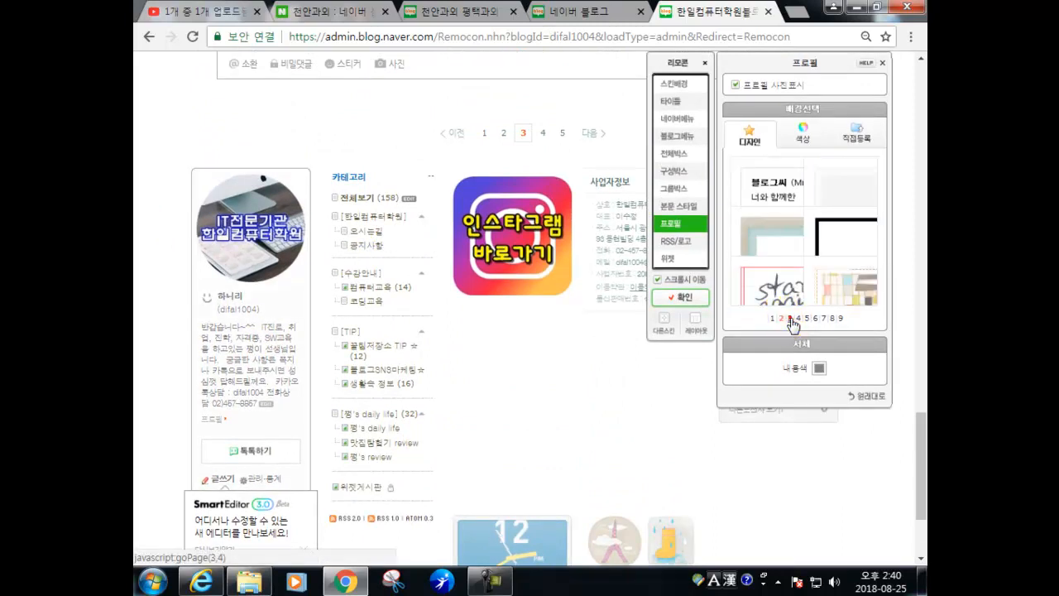
{"action": "left_click", "coordinate": [791, 320]}
{"action": "left_click", "coordinate": [786, 319]}
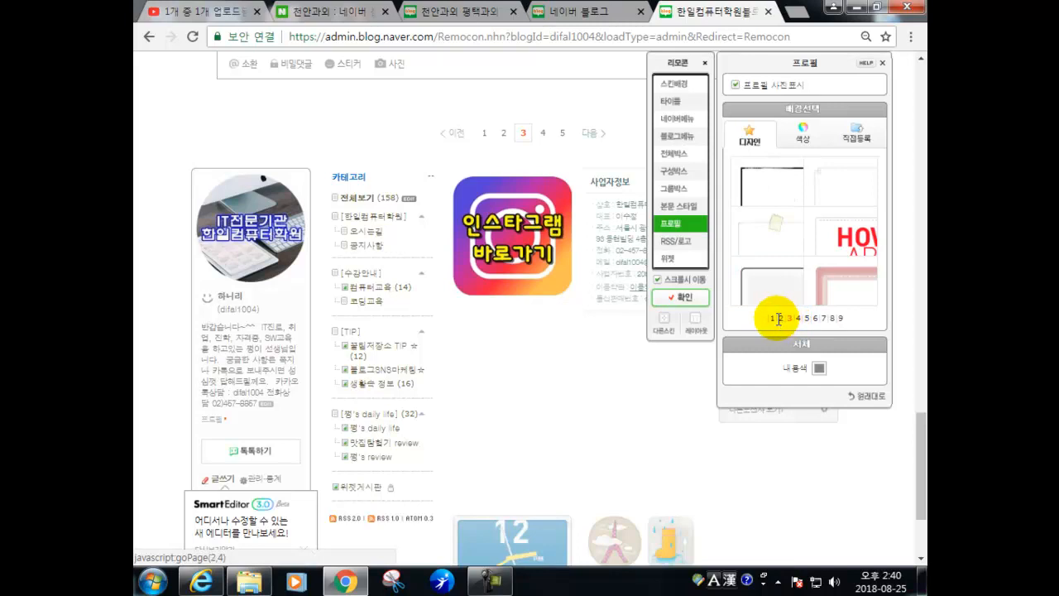
{"action": "left_click", "coordinate": [780, 318]}
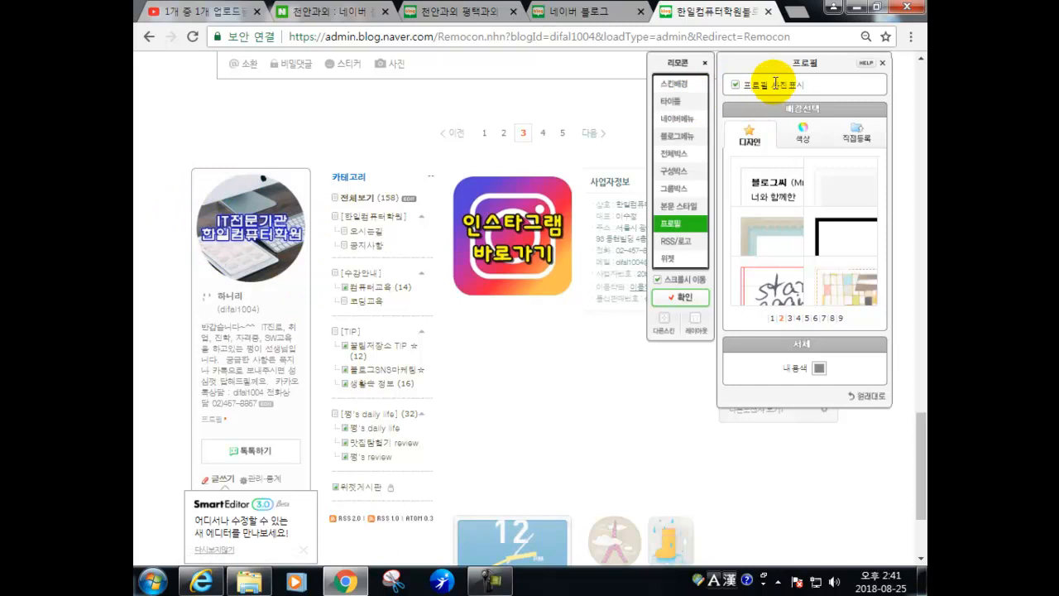
{"action": "left_click", "coordinate": [778, 286]}
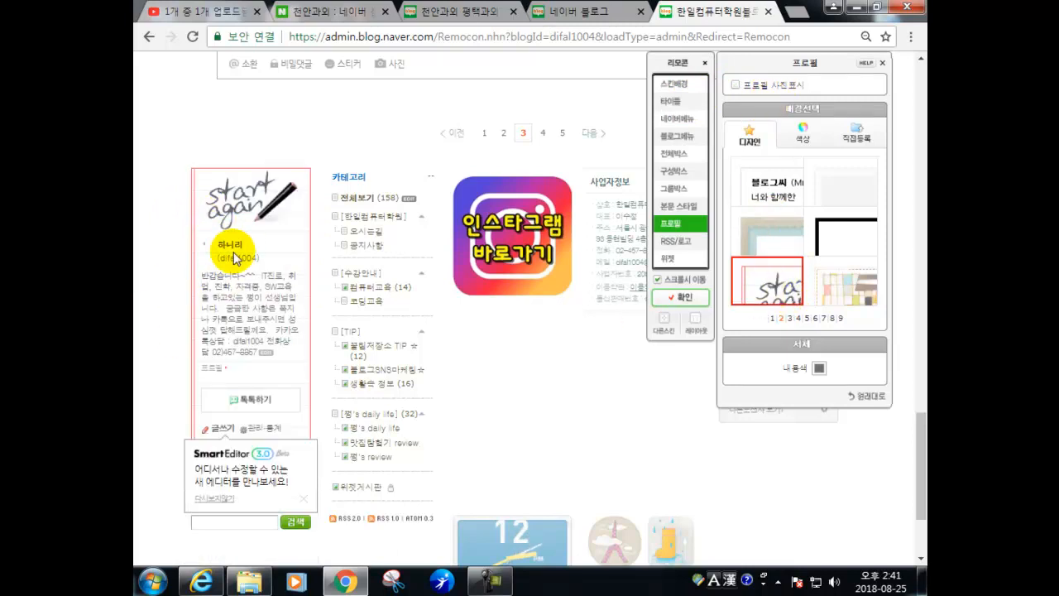
- Tick 프로필 사진 표시 and apply the plain first background from design page 1
{"action": "left_click", "coordinate": [736, 85]}
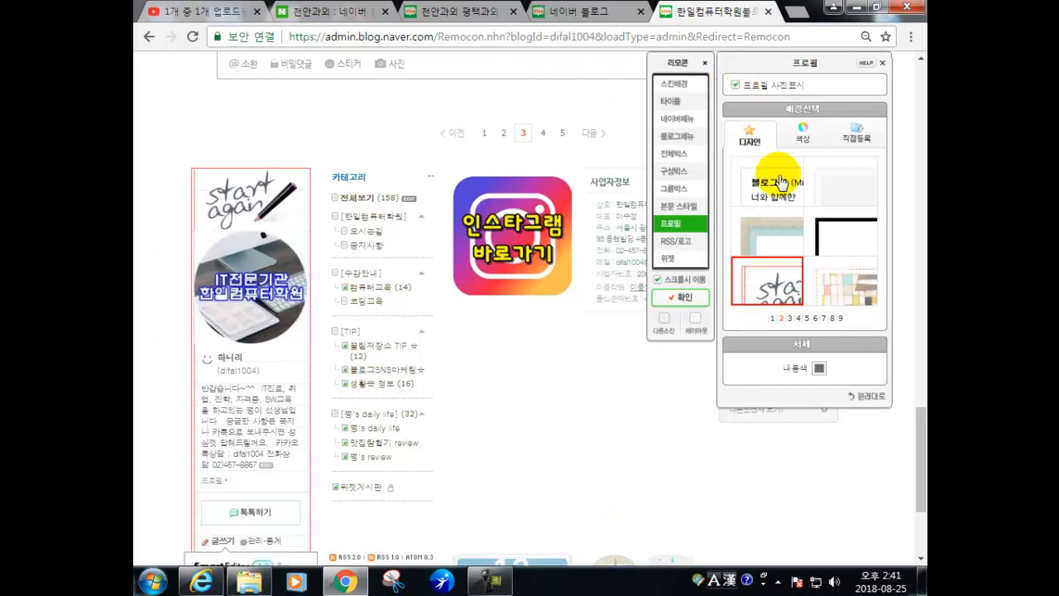
{"action": "scroll", "coordinate": [753, 219], "scroll_direction": "up", "scroll_amount": 1}
{"action": "scroll", "coordinate": [752, 218], "scroll_direction": "up", "scroll_amount": 2}
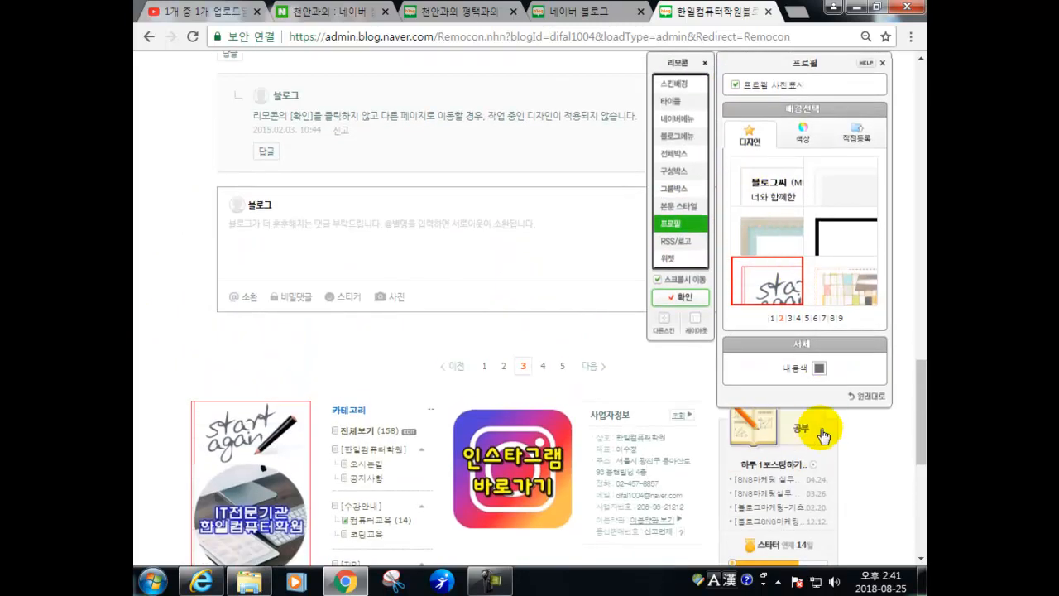
{"action": "left_click", "coordinate": [772, 318]}
{"action": "left_click", "coordinate": [759, 184]}
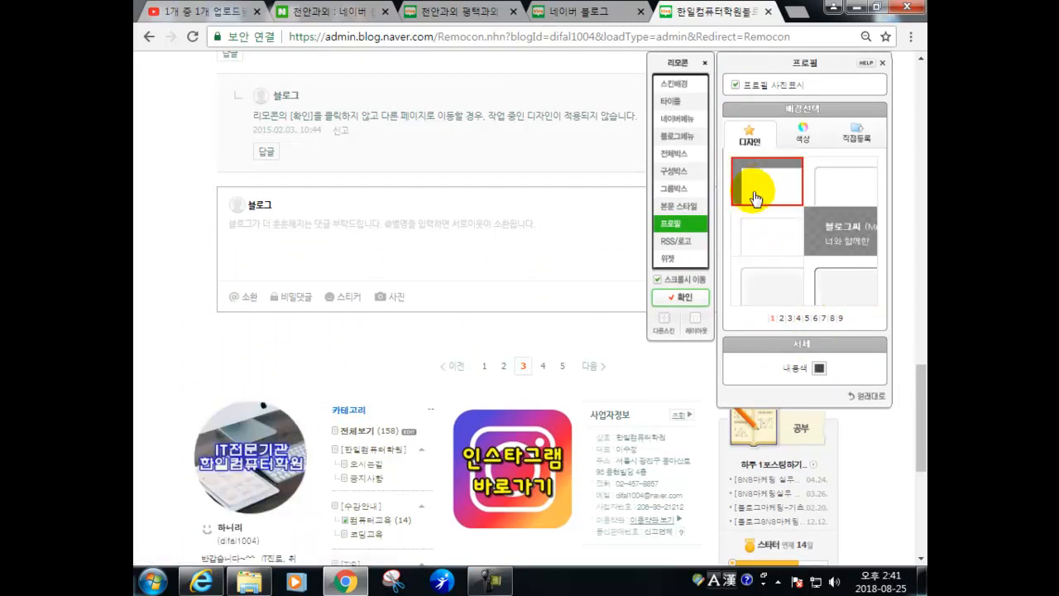
- Set the RSS links to the fifth, large-icon style in RSS/로고
{"action": "left_click", "coordinate": [676, 247]}
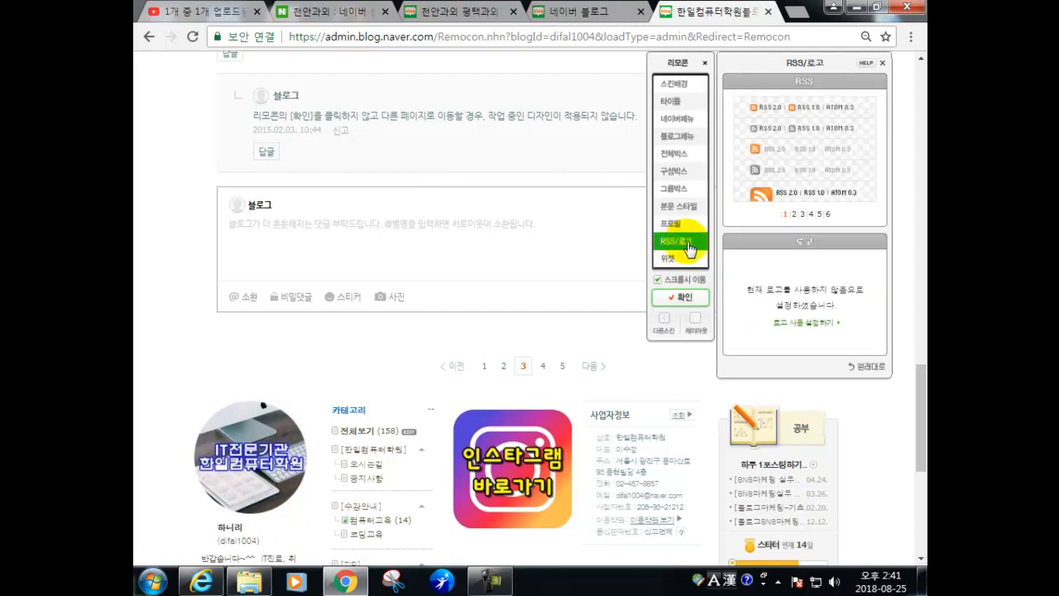
{"action": "left_click", "coordinate": [801, 192]}
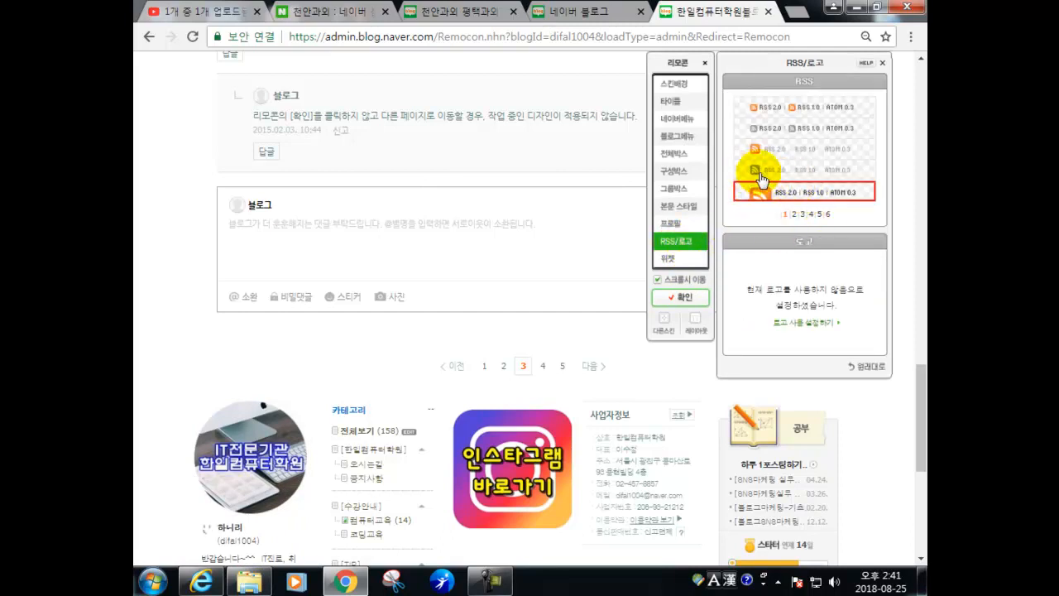
{"action": "left_click", "coordinate": [666, 260]}
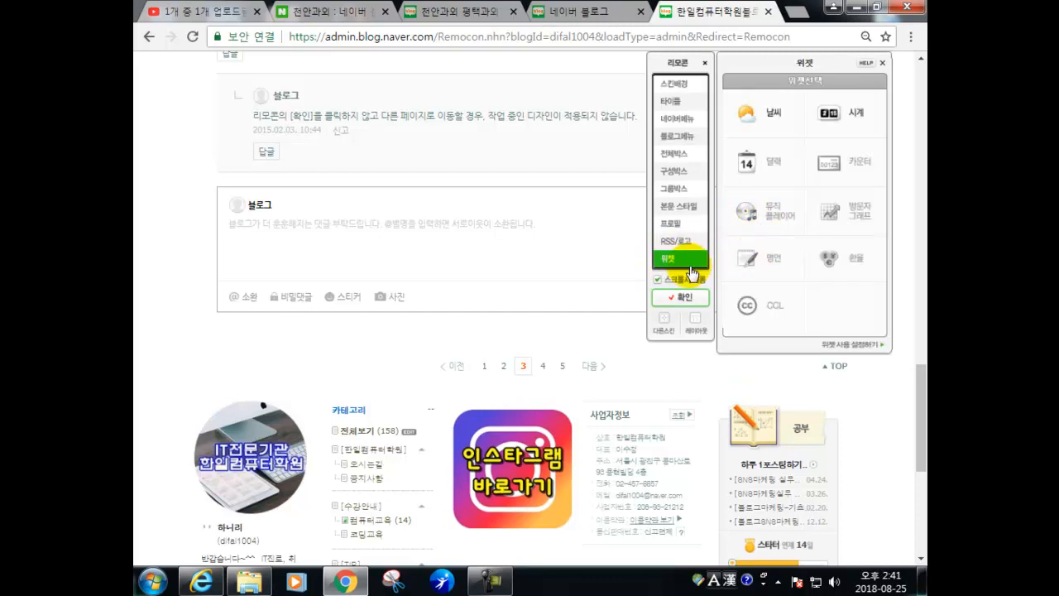
{"action": "scroll", "coordinate": [683, 269], "scroll_direction": "down", "scroll_amount": 3}
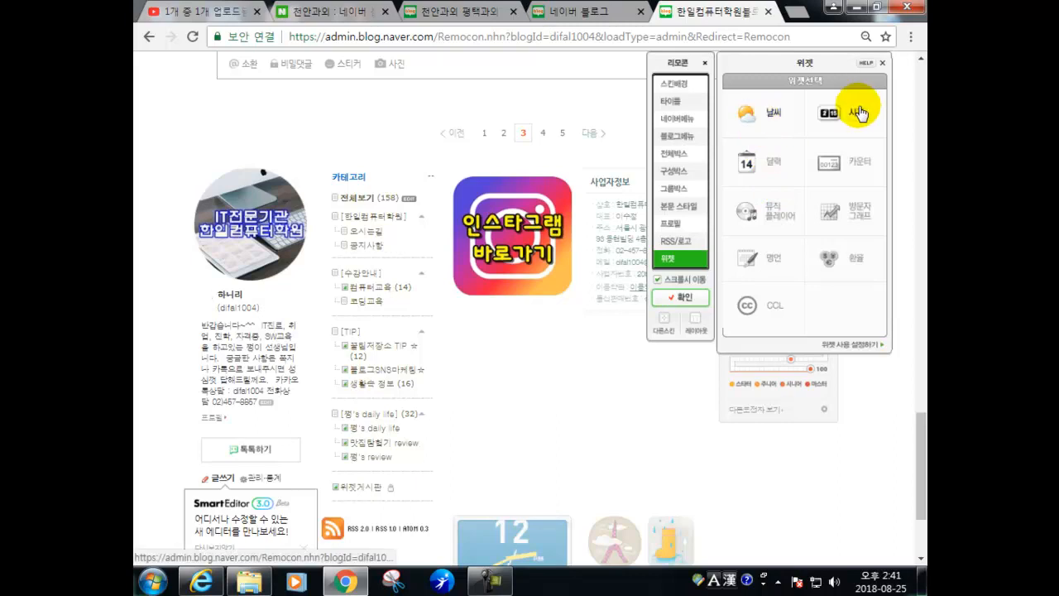
- Try six different weather widget skins on the first page of 날씨 skins
{"action": "left_click", "coordinate": [748, 112]}
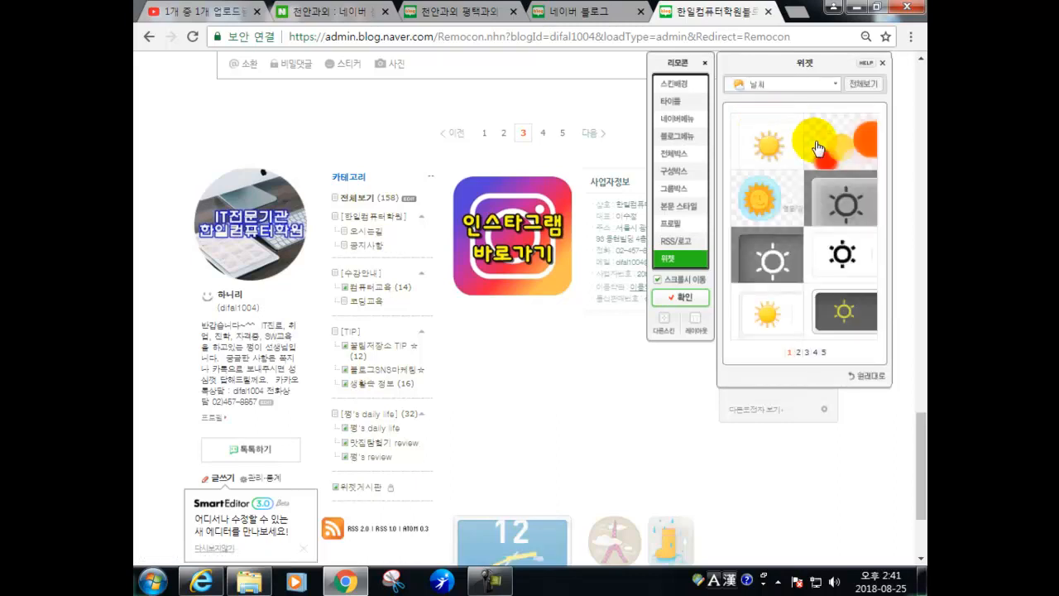
{"action": "scroll", "coordinate": [825, 148], "scroll_direction": "down", "scroll_amount": 2}
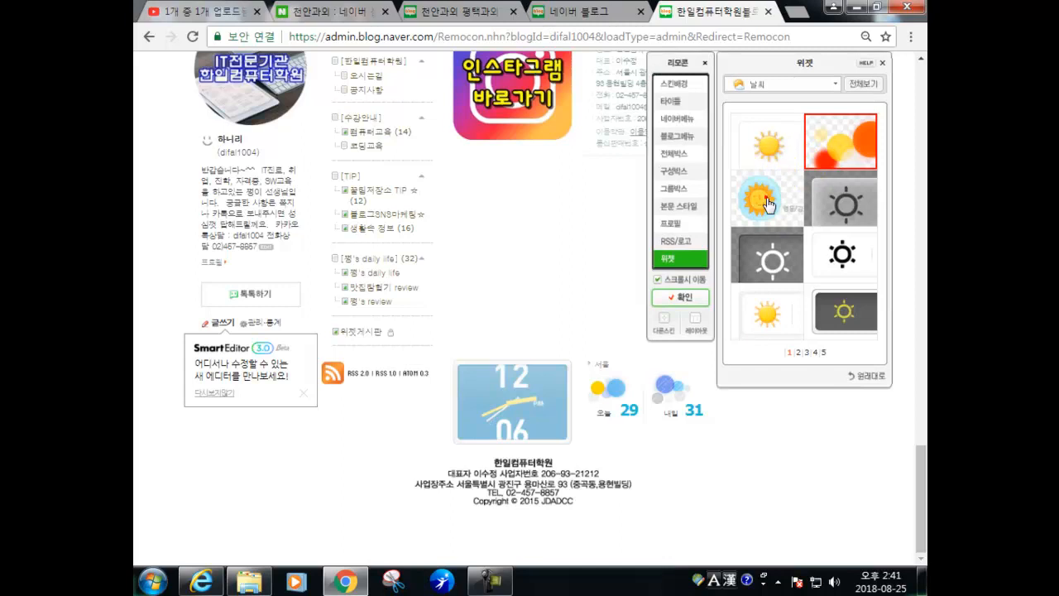
{"action": "left_click", "coordinate": [767, 197]}
{"action": "left_click", "coordinate": [850, 203]}
{"action": "left_click", "coordinate": [769, 258]}
{"action": "left_click", "coordinate": [830, 261]}
{"action": "left_click", "coordinate": [786, 312]}
{"action": "left_click", "coordinate": [842, 312]}
{"action": "left_click", "coordinate": [797, 354]}
- Try weather skins from pages 2 and 3, then restore the original look with 원래대로
{"action": "left_click", "coordinate": [780, 324]}
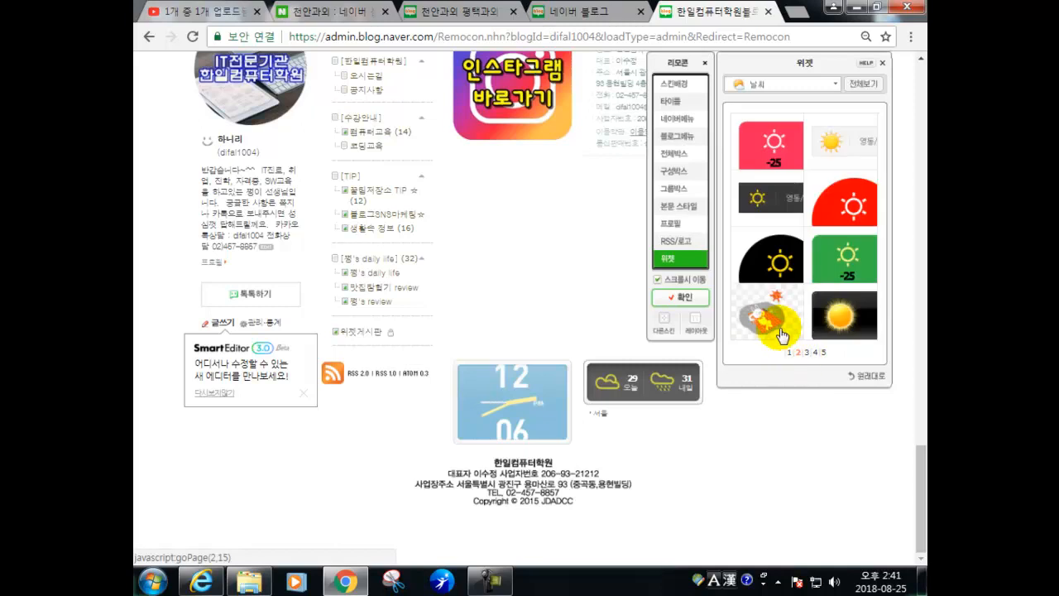
{"action": "left_click", "coordinate": [819, 157]}
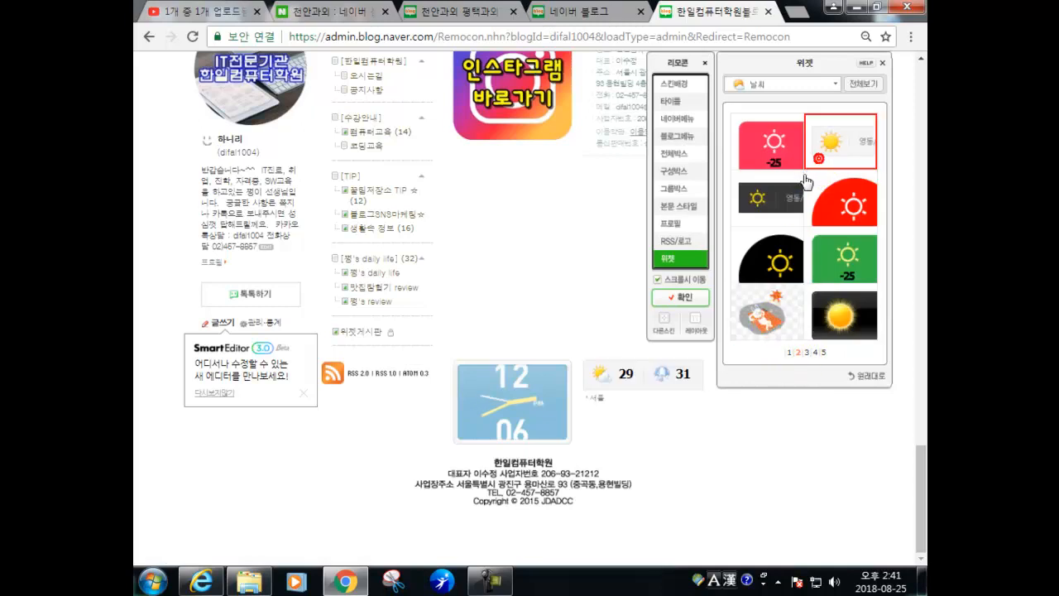
{"action": "left_click", "coordinate": [803, 351]}
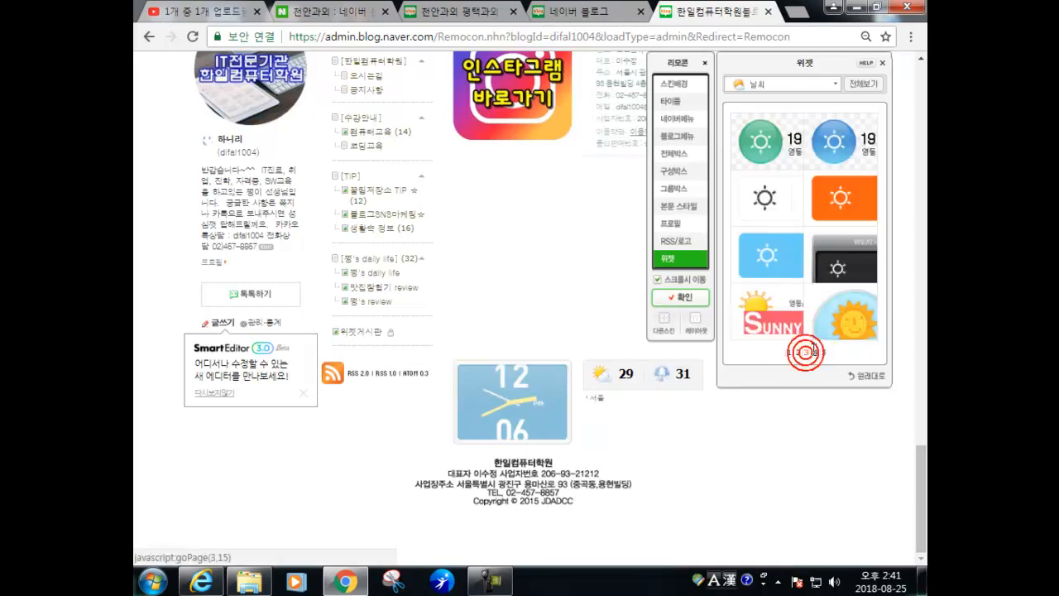
{"action": "left_click", "coordinate": [789, 319]}
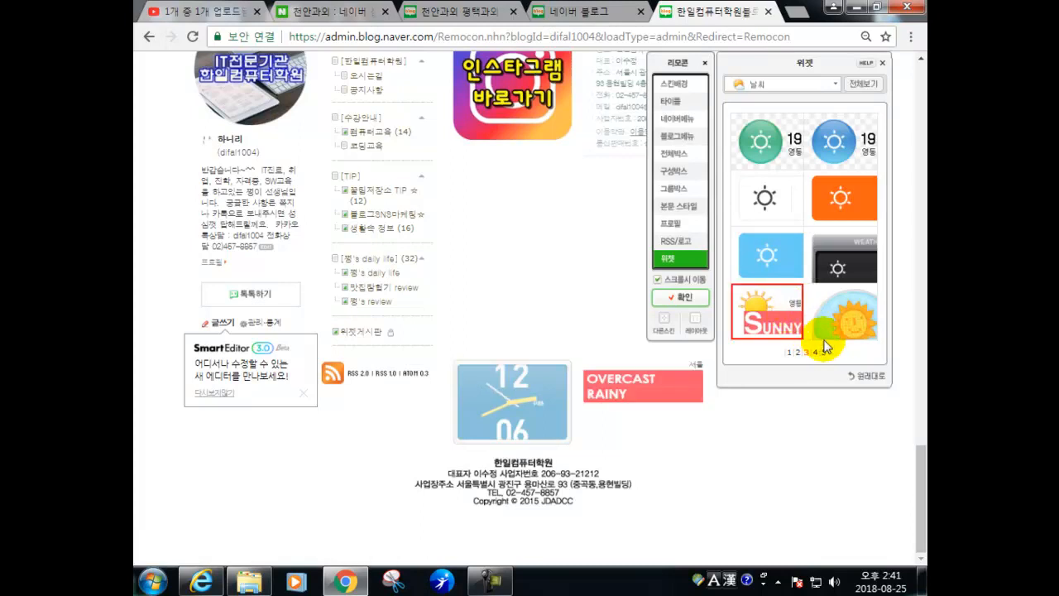
{"action": "left_click", "coordinate": [853, 378]}
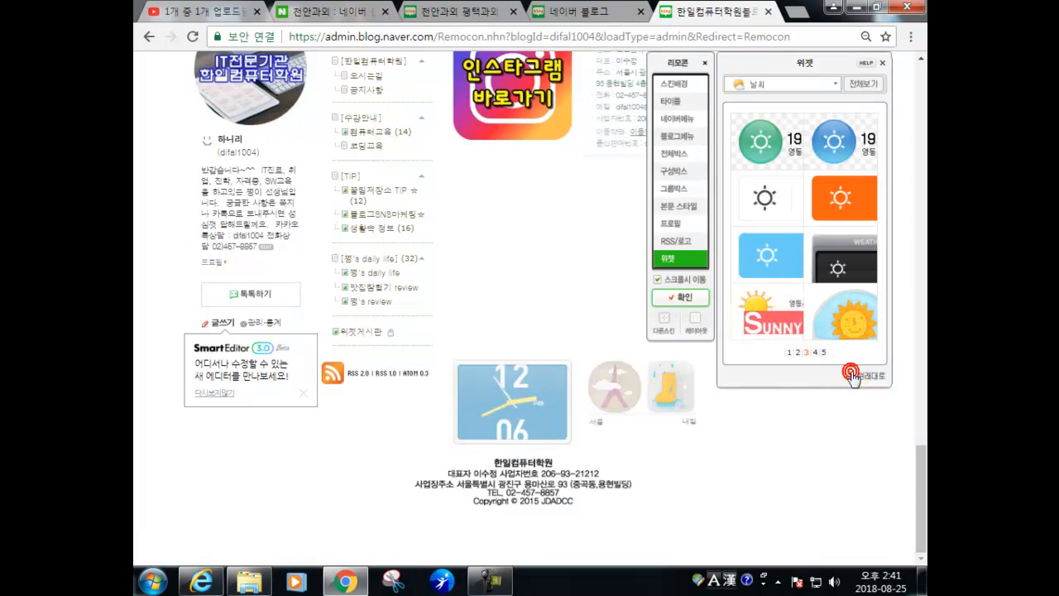
- Give the 시계 widget the light bottom-left digital style with the italic 12345 font
{"action": "left_click", "coordinate": [674, 261]}
{"action": "left_click", "coordinate": [814, 128]}
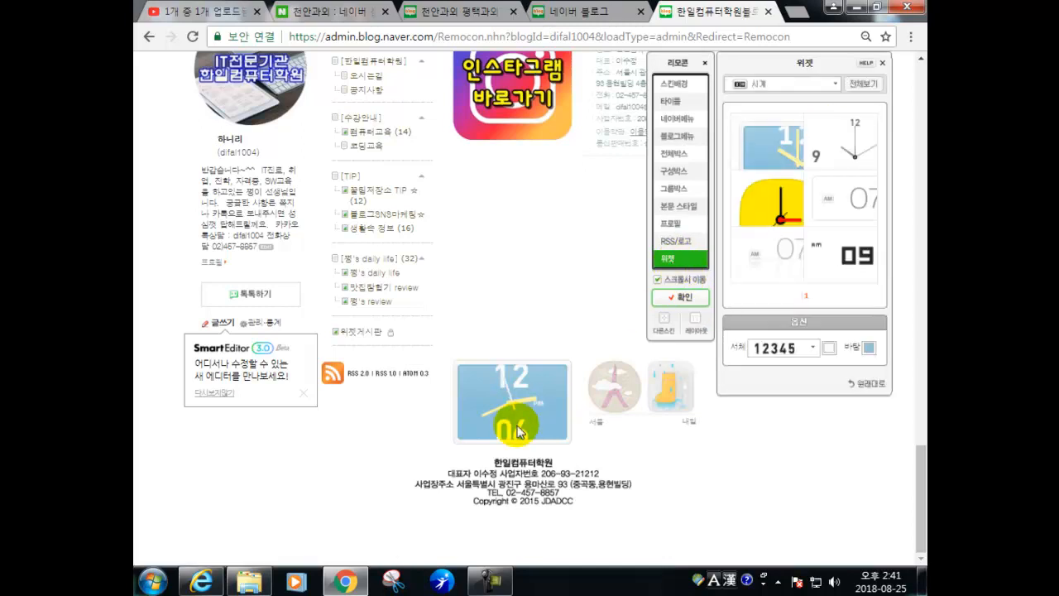
{"action": "left_click", "coordinate": [770, 217]}
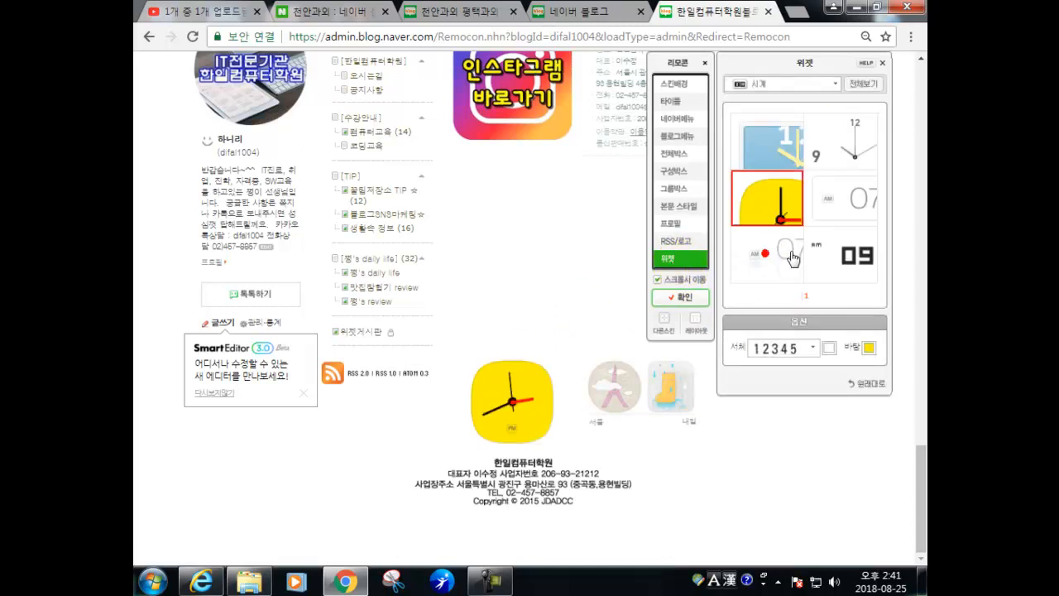
{"action": "left_click", "coordinate": [767, 253]}
{"action": "left_click", "coordinate": [834, 258]}
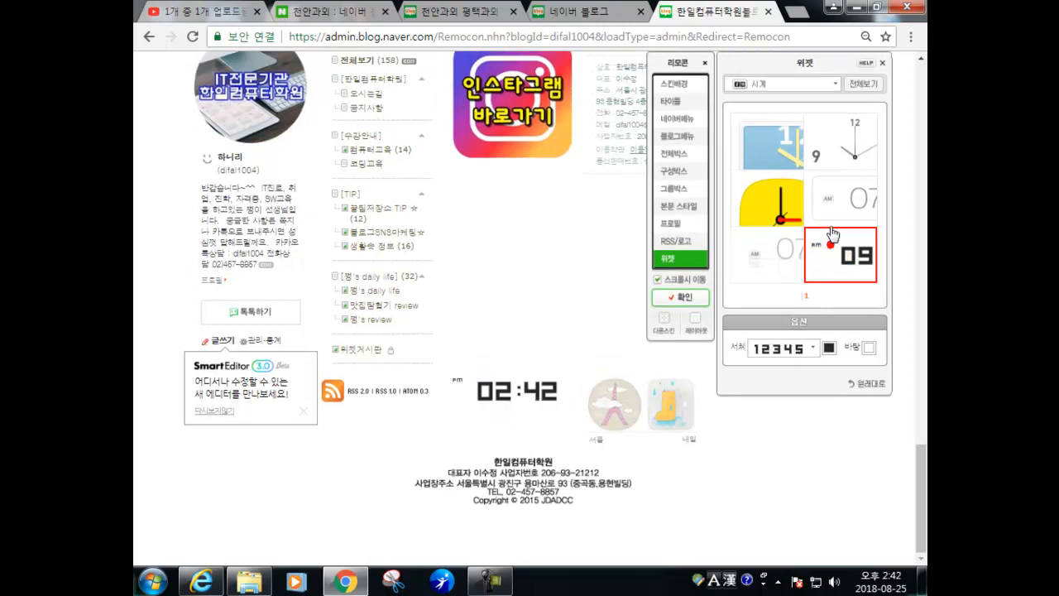
{"action": "left_click", "coordinate": [832, 201]}
{"action": "left_click", "coordinate": [751, 265]}
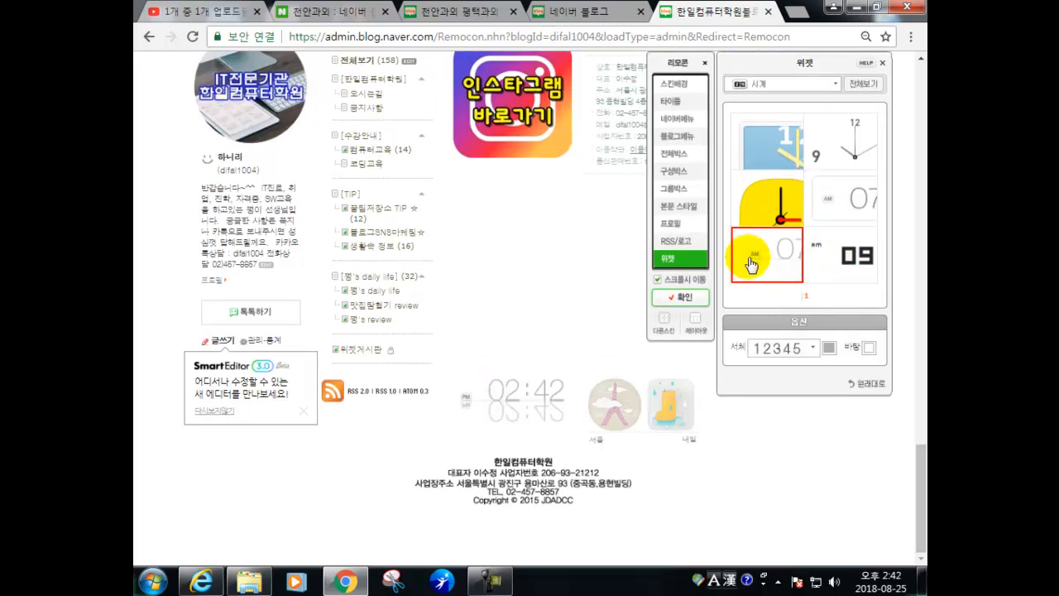
{"action": "left_click", "coordinate": [813, 348]}
{"action": "left_click", "coordinate": [791, 420]}
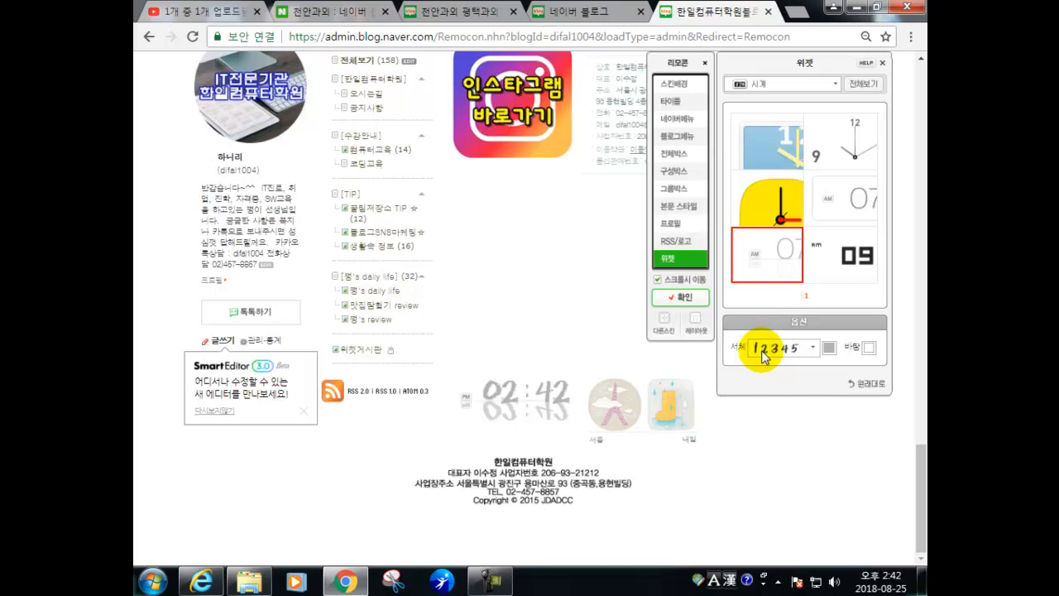
- Go to the 레이아웃·위젯 설정 page from the Remocon's 레이아웃 button, confirming the prompt
{"action": "left_click", "coordinate": [699, 331]}
{"action": "left_click", "coordinate": [666, 349]}
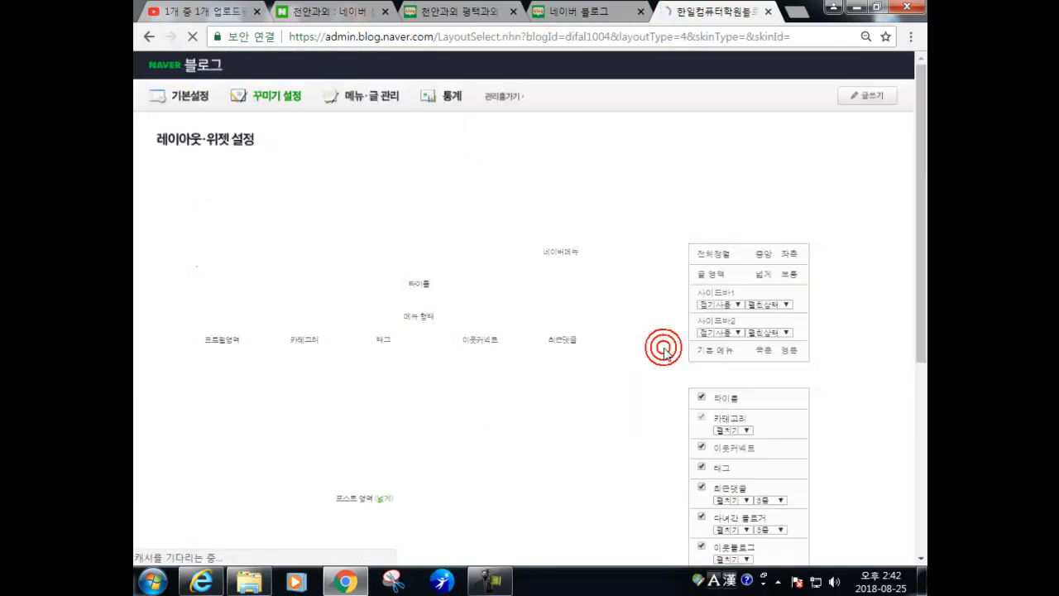
{"action": "scroll", "coordinate": [322, 422], "scroll_direction": "down", "scroll_amount": 5}
{"action": "scroll", "coordinate": [322, 419], "scroll_direction": "up", "scroll_amount": 1}
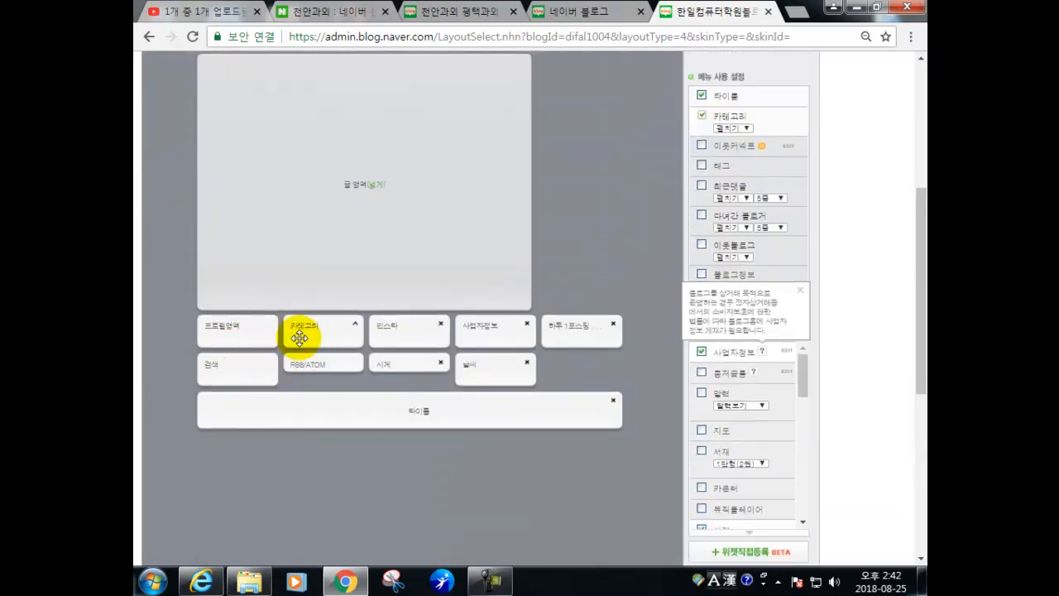
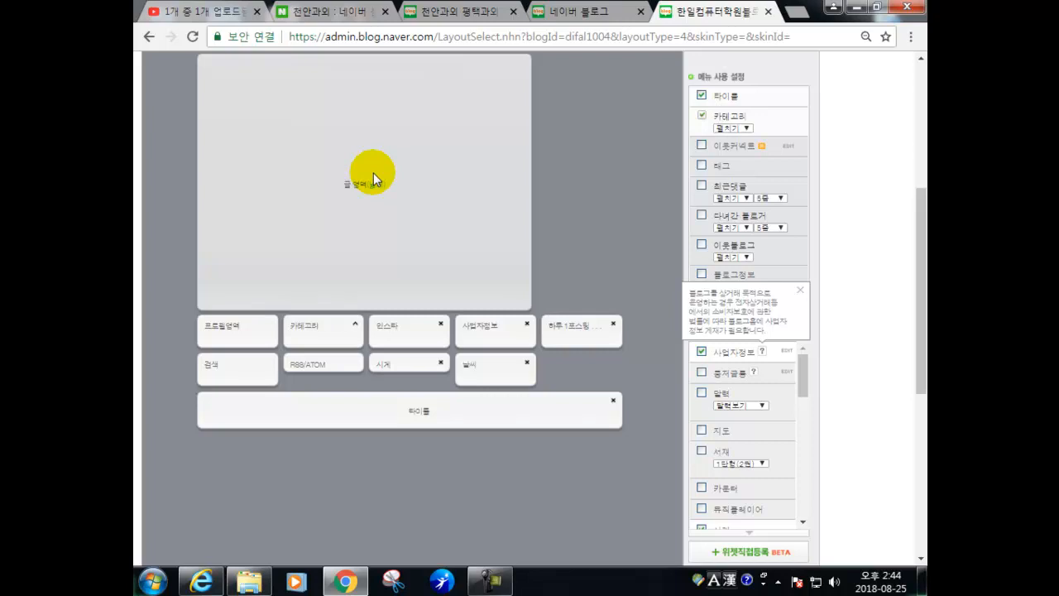
- Apply the edited layout to the blog and confirm it
{"action": "scroll", "coordinate": [563, 414], "scroll_direction": "down", "scroll_amount": 3}
{"action": "scroll", "coordinate": [568, 463], "scroll_direction": "down", "scroll_amount": 3}
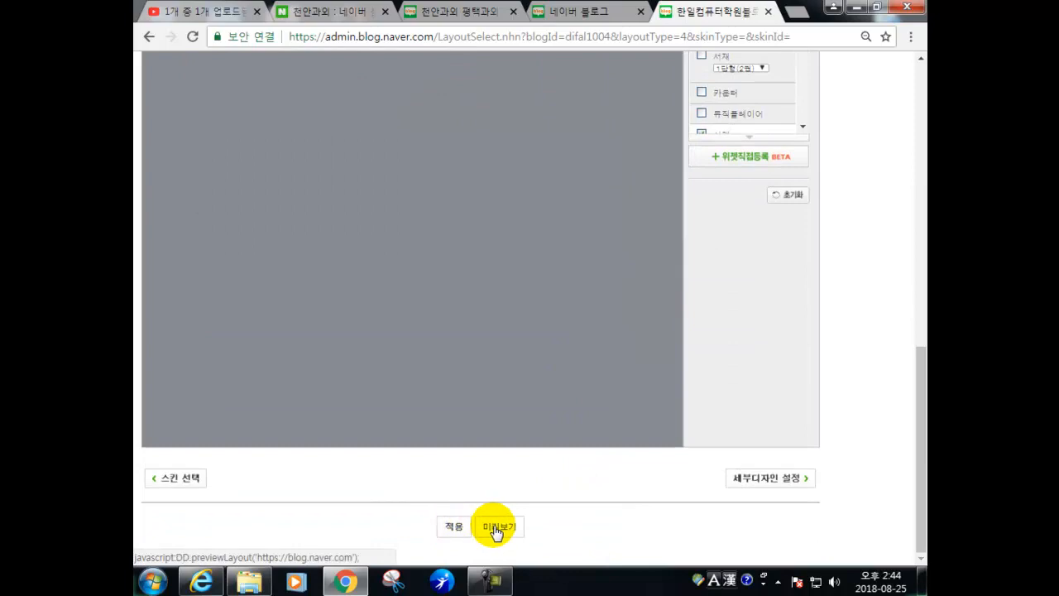
{"action": "left_click", "coordinate": [462, 531]}
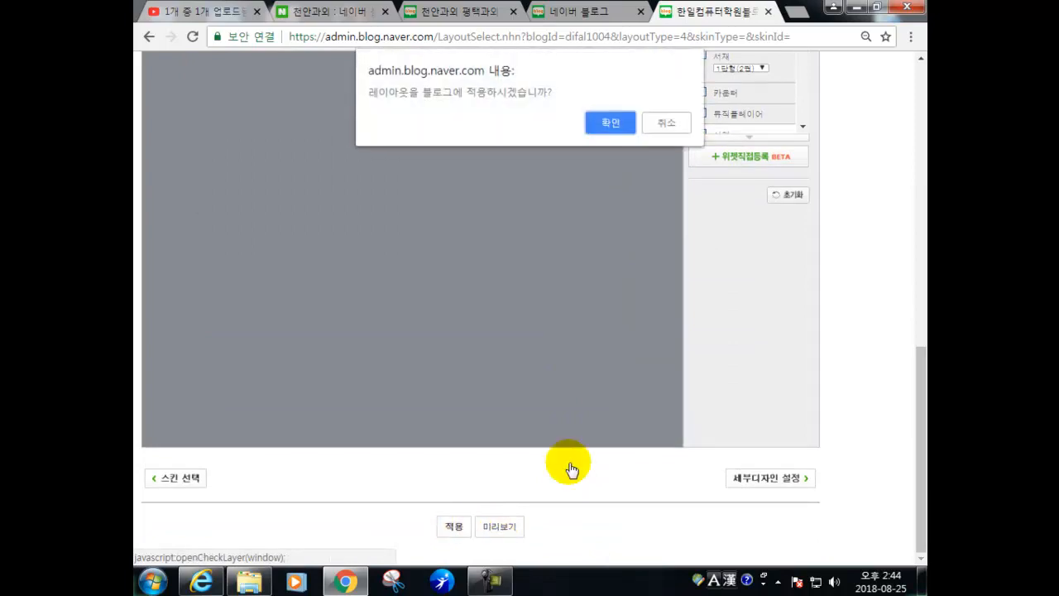
{"action": "left_click", "coordinate": [610, 124]}
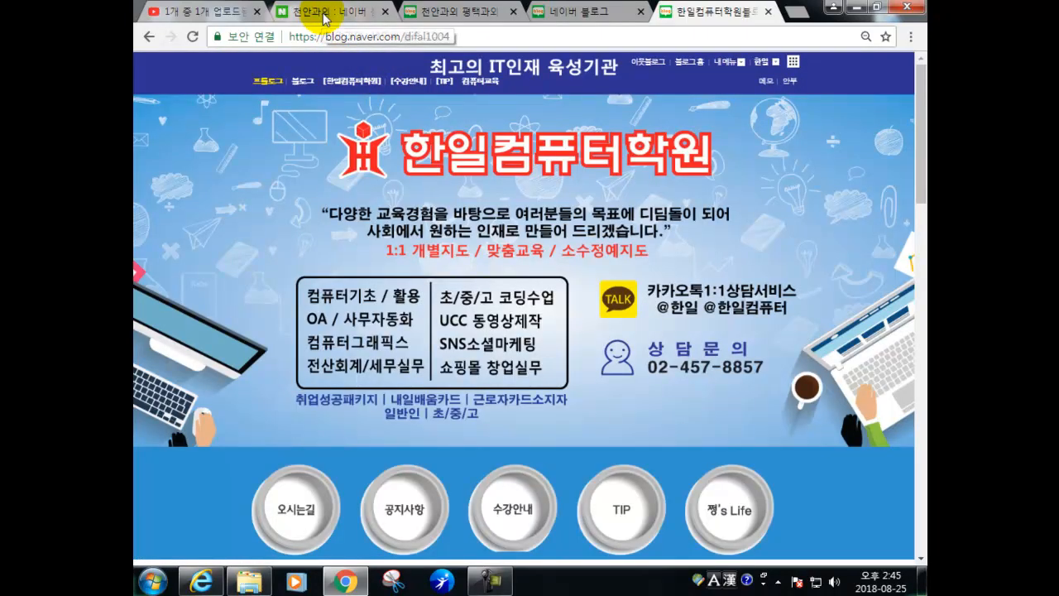
- Scroll through the live blog homepage to check the new header banner and menu links
{"action": "scroll", "coordinate": [505, 116], "scroll_direction": "down", "scroll_amount": 9}
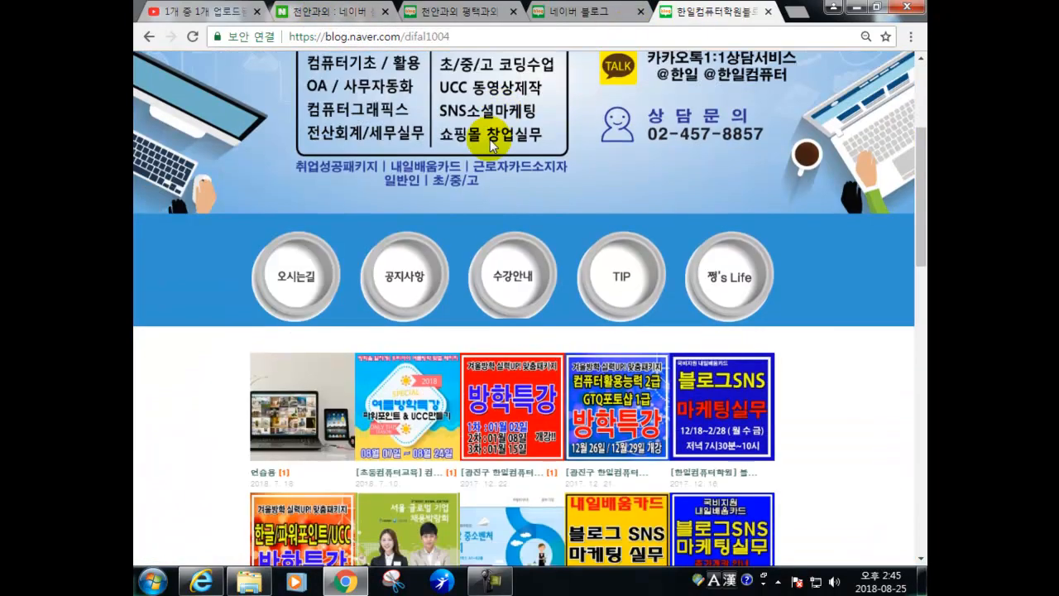
{"action": "scroll", "coordinate": [456, 192], "scroll_direction": "down", "scroll_amount": 7}
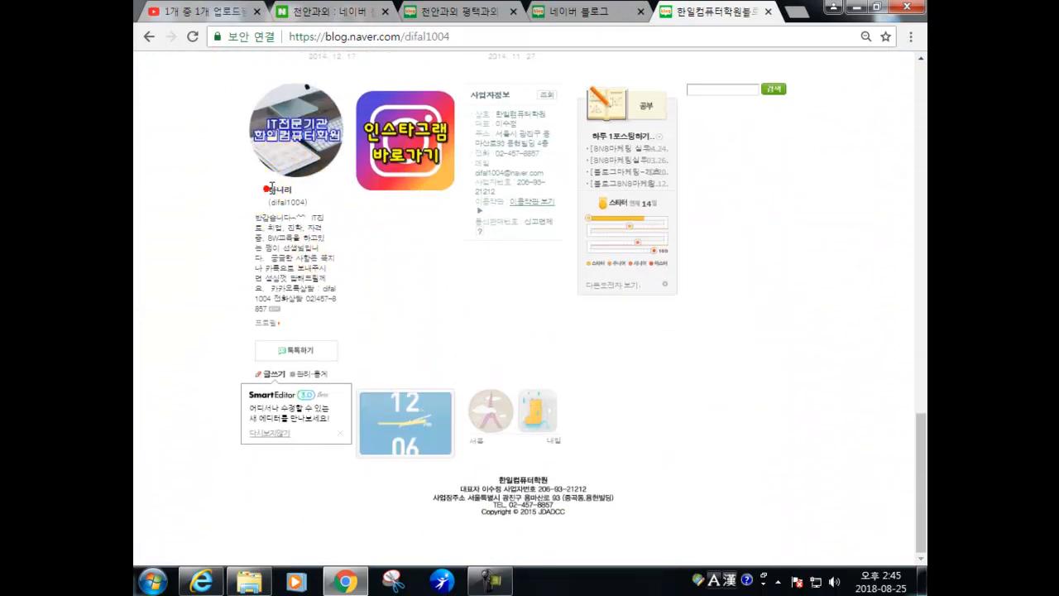
{"action": "double_click", "coordinate": [269, 189]}
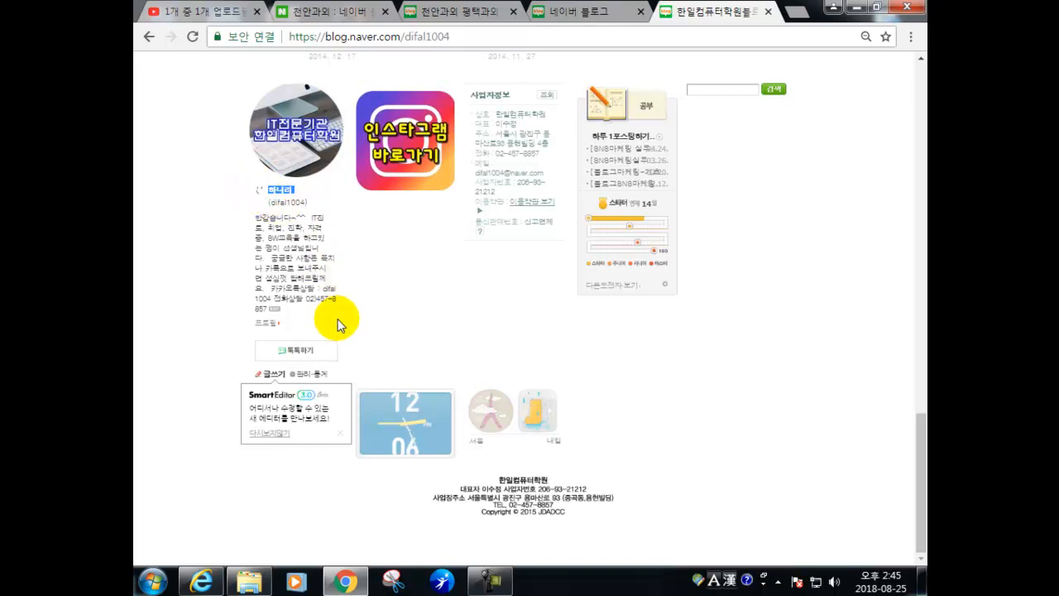
{"action": "scroll", "coordinate": [339, 323], "scroll_direction": "up", "scroll_amount": 1}
{"action": "scroll", "coordinate": [337, 321], "scroll_direction": "up", "scroll_amount": 4}
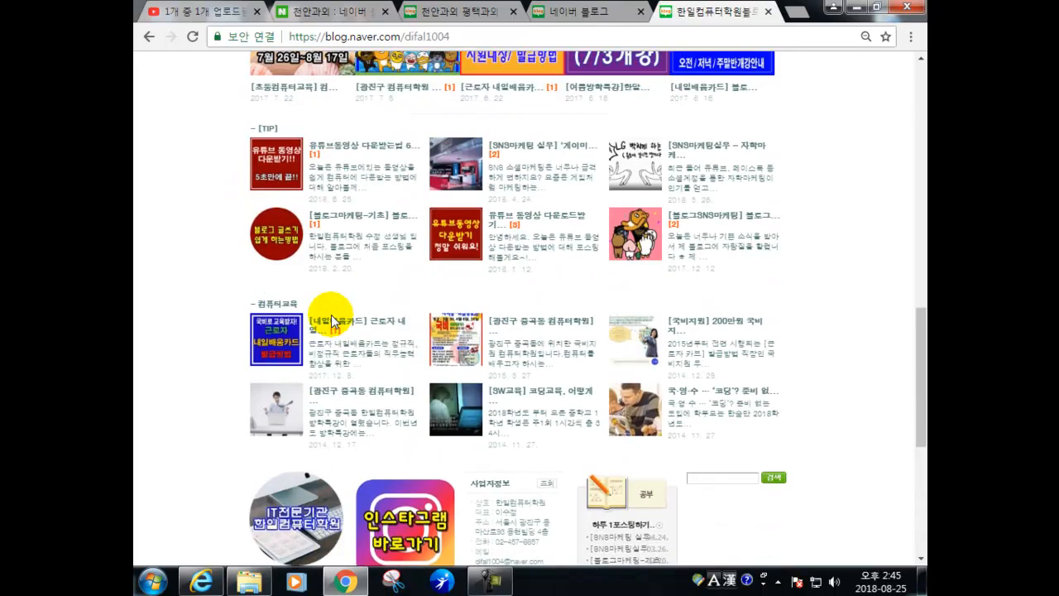
{"action": "scroll", "coordinate": [331, 320], "scroll_direction": "up", "scroll_amount": 10}
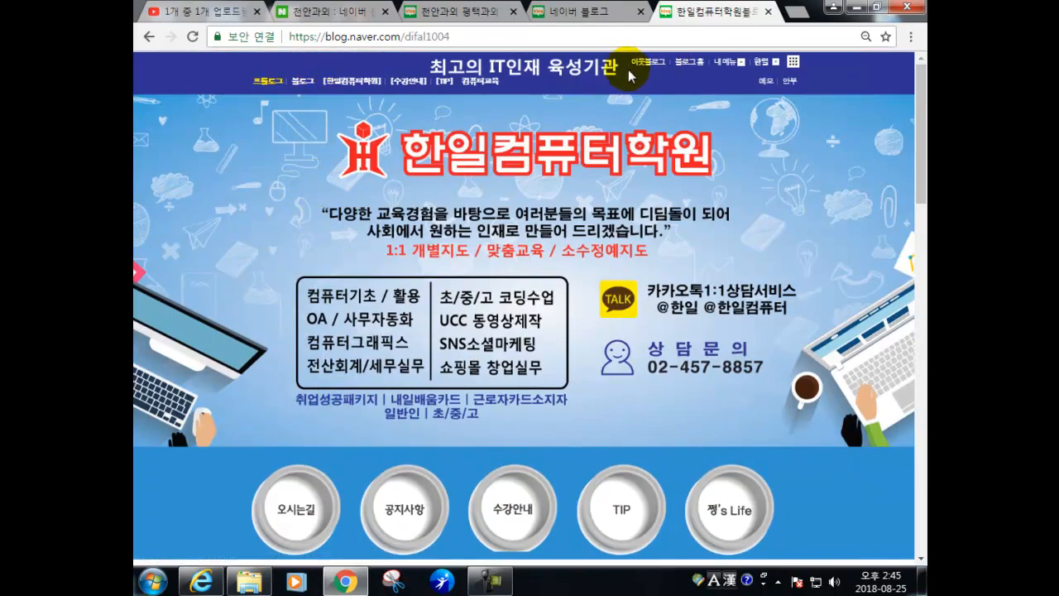
- From Naver Blog home at 80% zoom, browse the Item Factory's 퍼스나콘 shop
{"action": "left_click", "coordinate": [691, 62]}
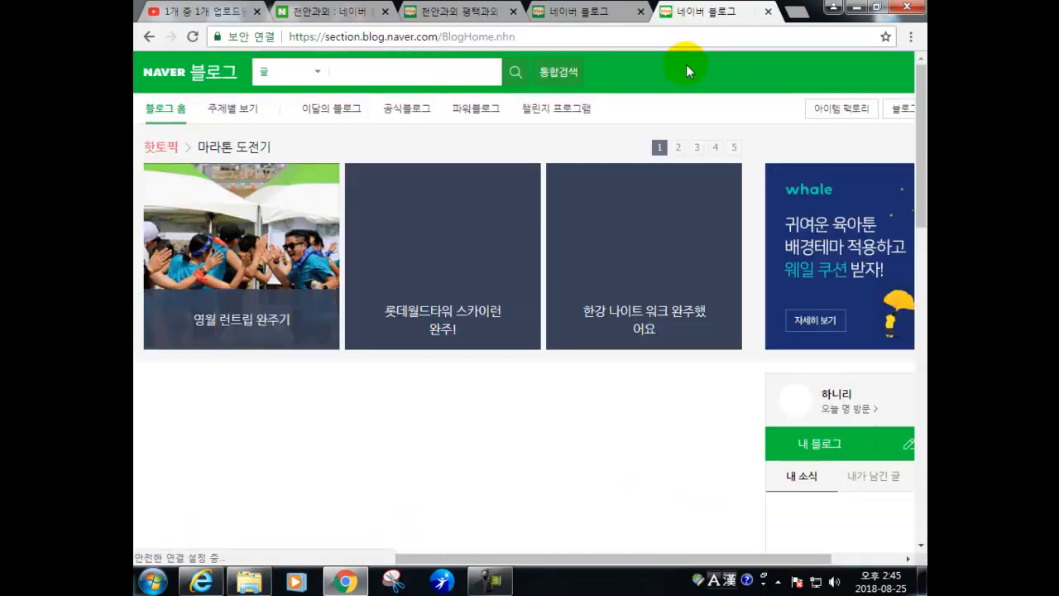
{"action": "key", "text": "ctrl+minus"}
{"action": "key", "text": "ctrl+minus"}
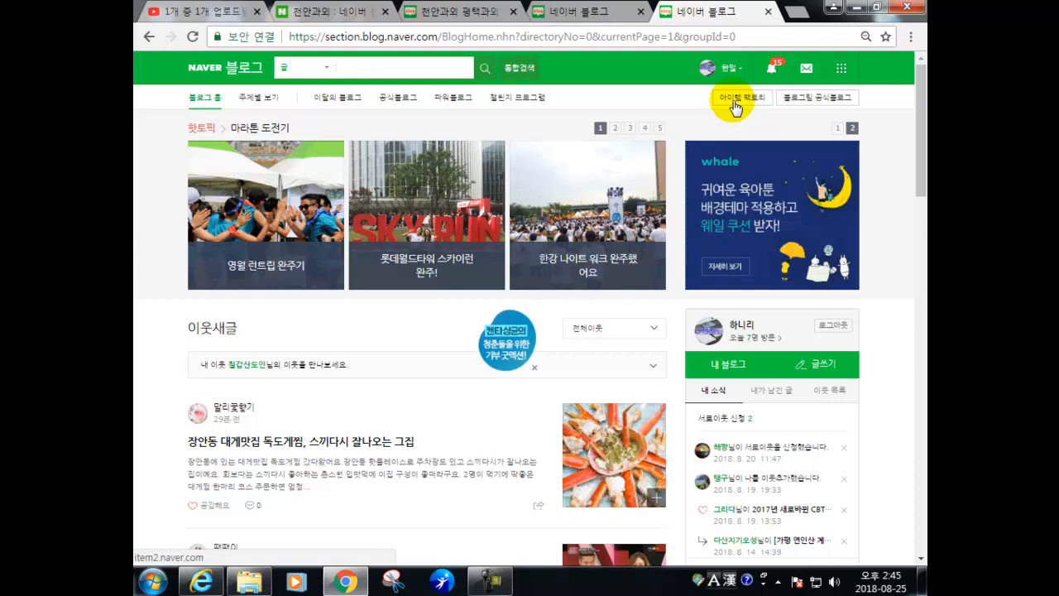
{"action": "left_click", "coordinate": [736, 106]}
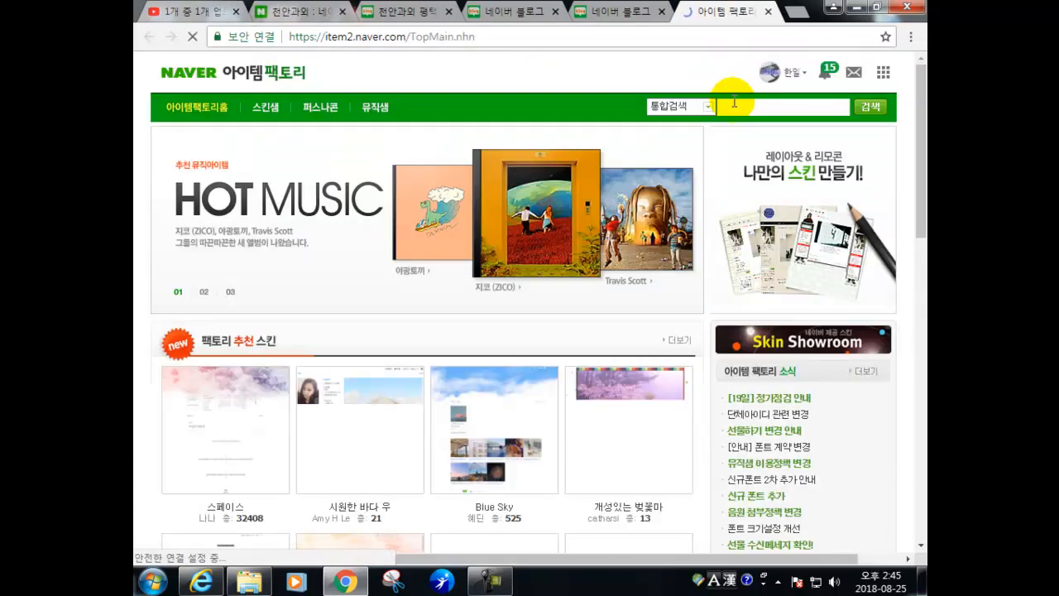
{"action": "left_click", "coordinate": [337, 112]}
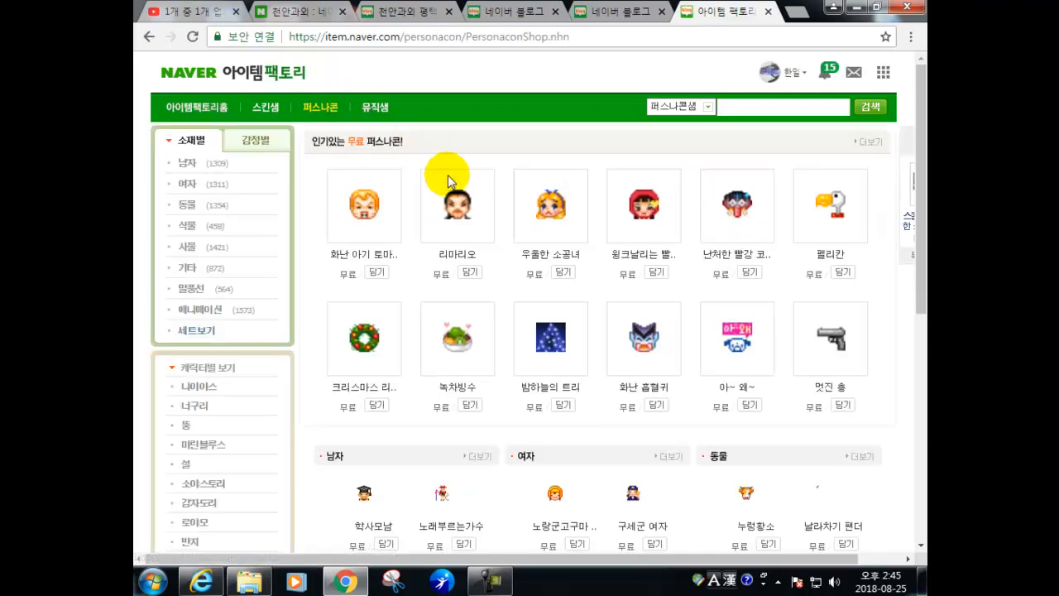
{"action": "scroll", "coordinate": [472, 196], "scroll_direction": "down", "scroll_amount": 1}
{"action": "scroll", "coordinate": [737, 286], "scroll_direction": "down", "scroll_amount": 1}
{"action": "scroll", "coordinate": [678, 277], "scroll_direction": "down", "scroll_amount": 1}
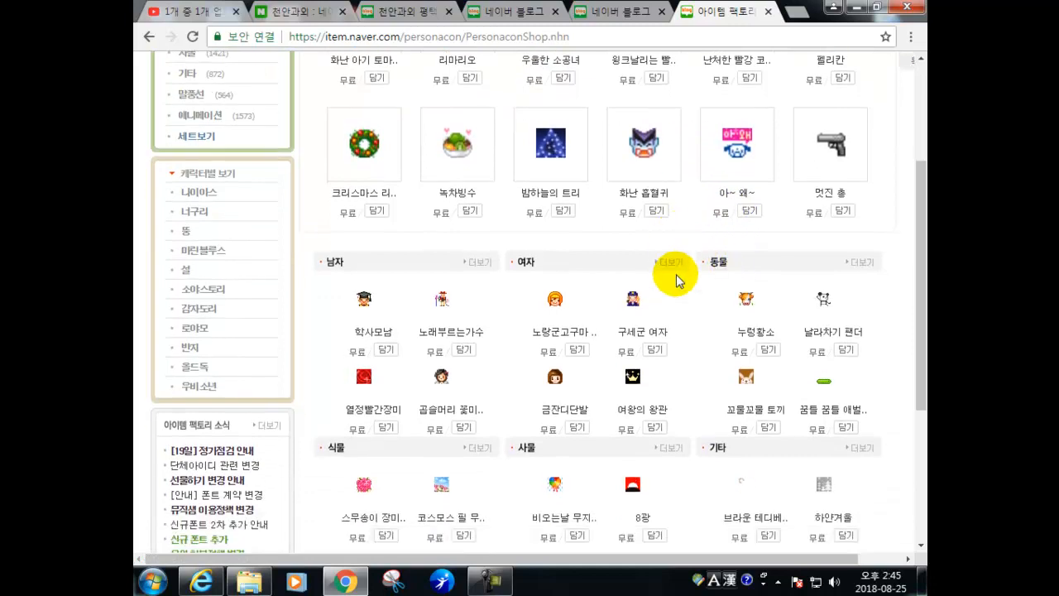
{"action": "scroll", "coordinate": [651, 277], "scroll_direction": "down", "scroll_amount": 1}
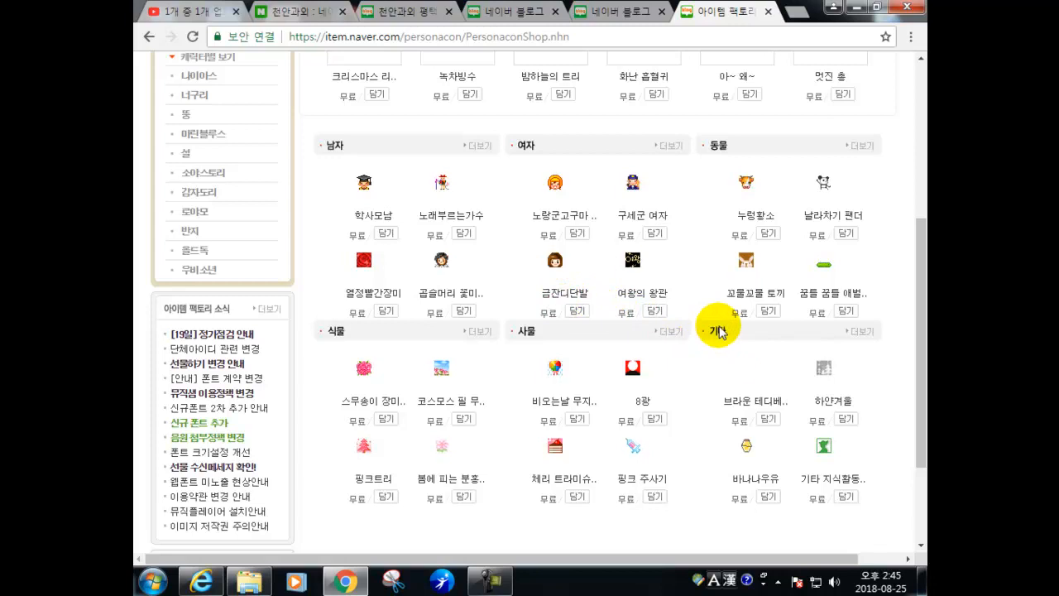
{"action": "scroll", "coordinate": [715, 331], "scroll_direction": "down", "scroll_amount": 1}
{"action": "scroll", "coordinate": [598, 342], "scroll_direction": "up", "scroll_amount": 3}
{"action": "scroll", "coordinate": [364, 423], "scroll_direction": "down", "scroll_amount": 1}
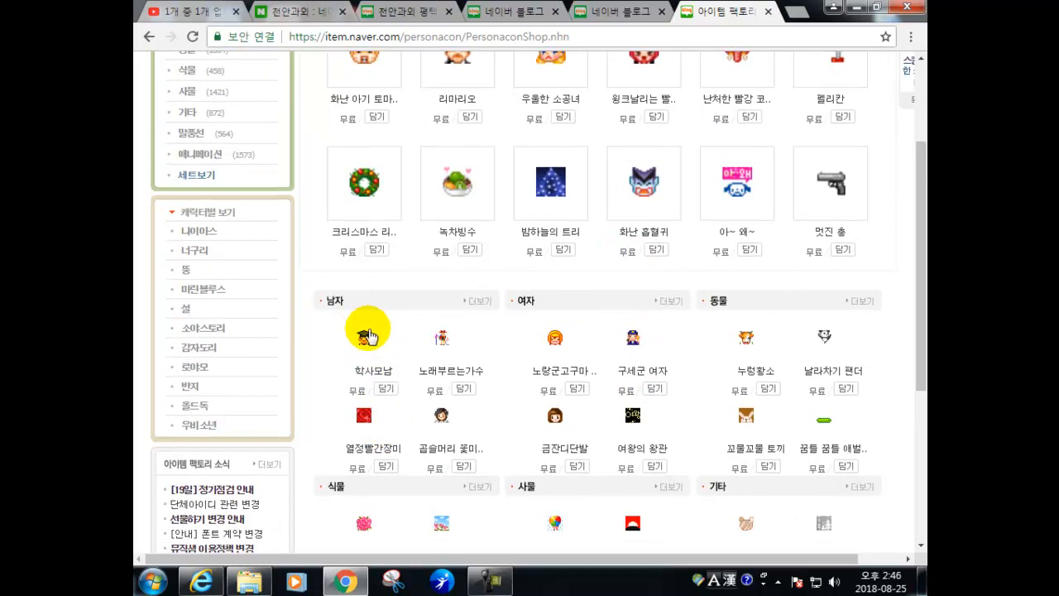
- Add the free 학사모남 graduation personacon set and make 학사모남 the representative personacon
{"action": "left_click", "coordinate": [387, 391]}
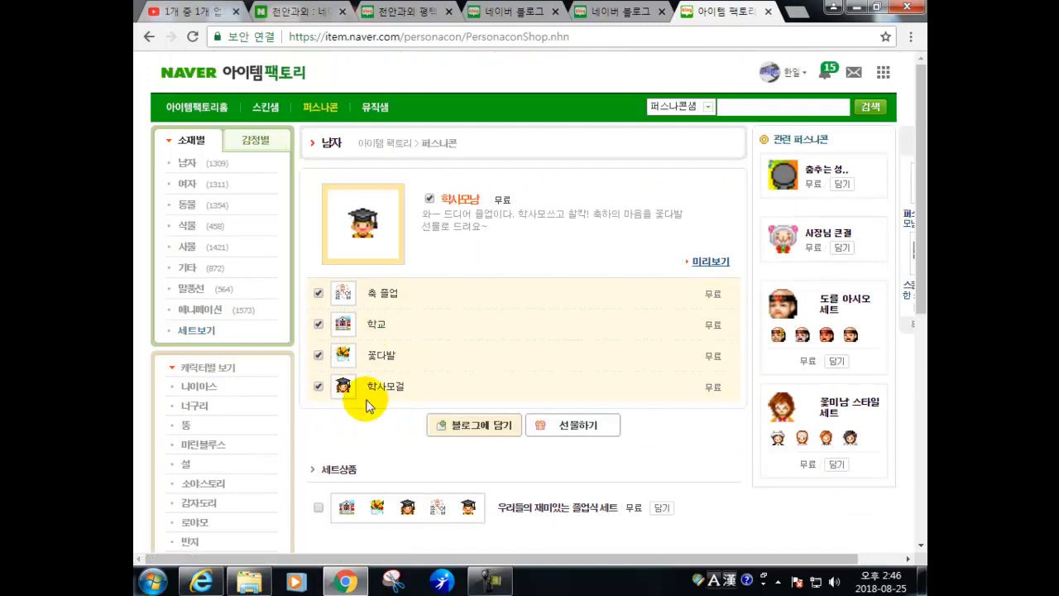
{"action": "left_click", "coordinate": [319, 295]}
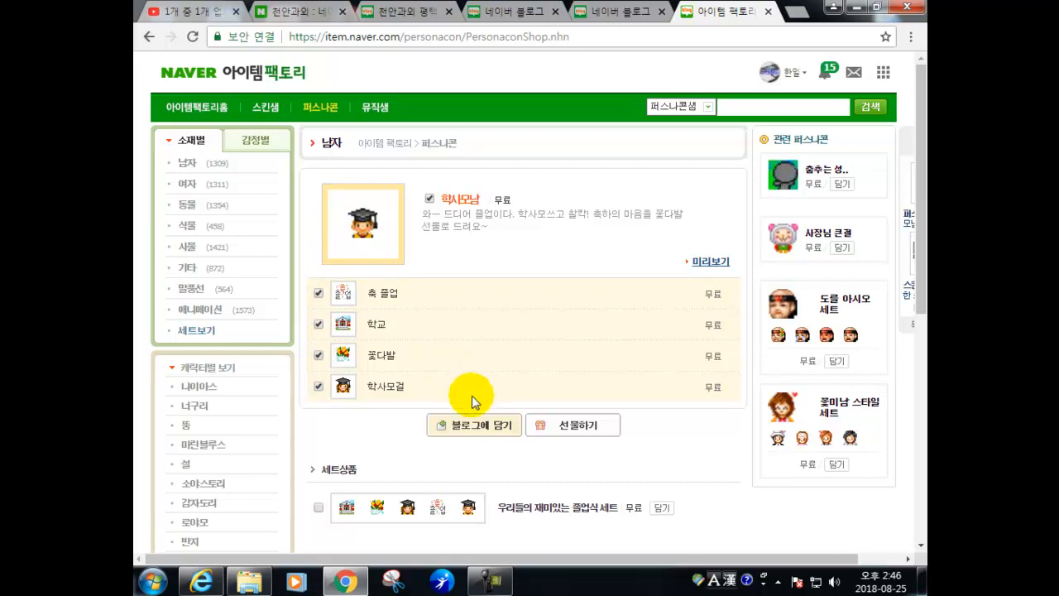
{"action": "left_click", "coordinate": [474, 425]}
{"action": "left_click", "coordinate": [518, 341]}
{"action": "left_click", "coordinate": [634, 303]}
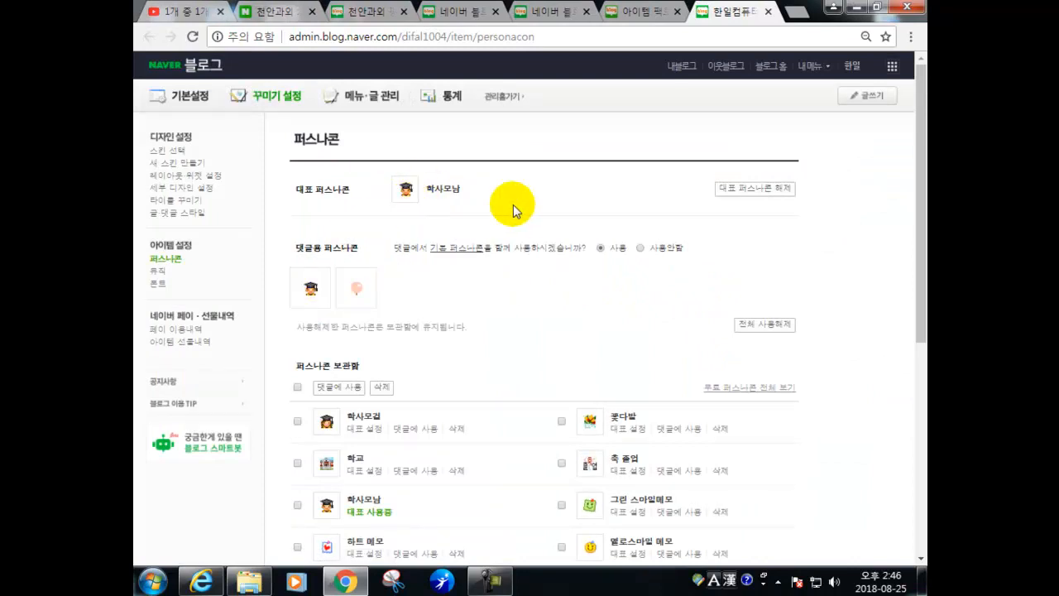
- Open the blog homepage via 내블로그 and scroll through it to check it
{"action": "scroll", "coordinate": [669, 224], "scroll_direction": "down", "scroll_amount": 5}
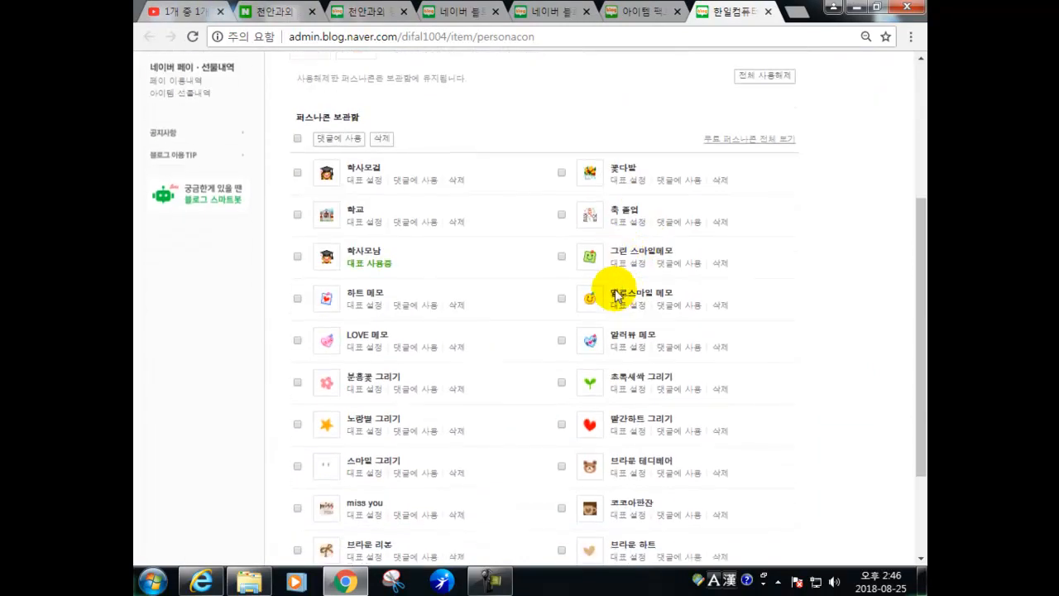
{"action": "scroll", "coordinate": [609, 306], "scroll_direction": "up", "scroll_amount": 5}
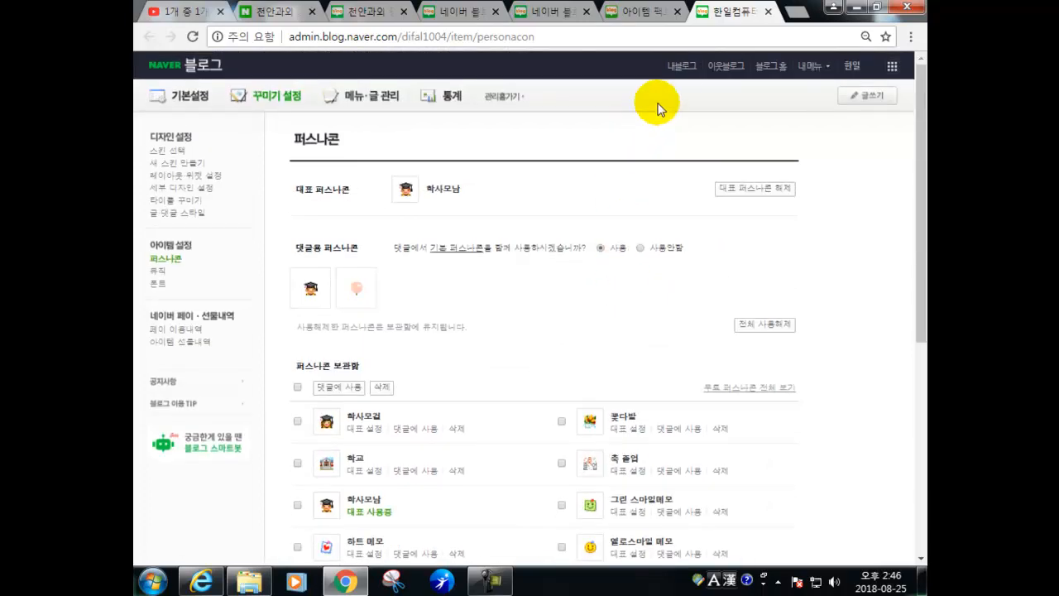
{"action": "left_click", "coordinate": [677, 71]}
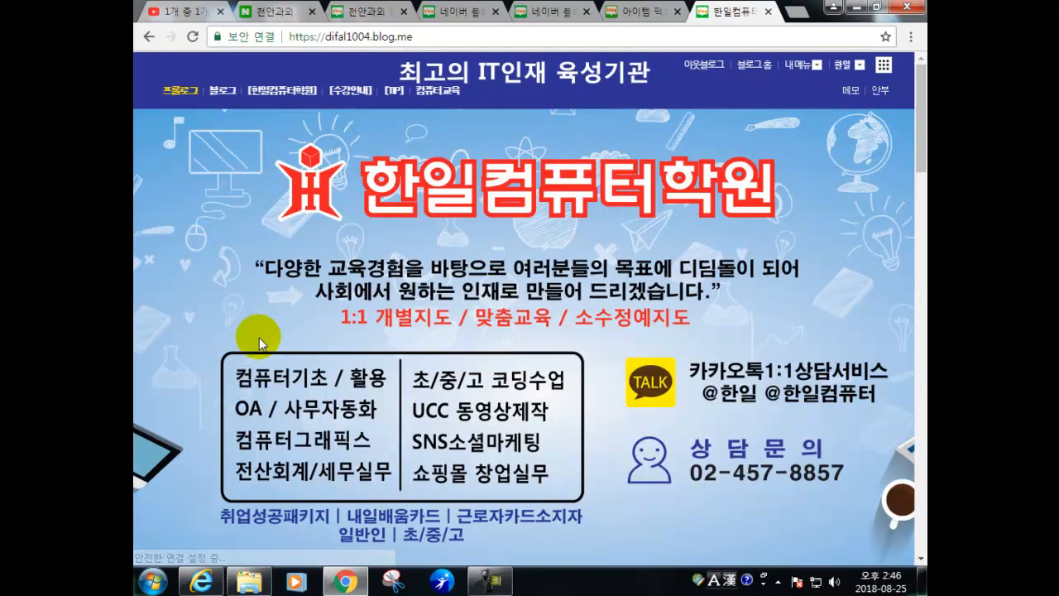
{"action": "scroll", "coordinate": [274, 340], "scroll_direction": "down", "scroll_amount": 4}
{"action": "scroll", "coordinate": [282, 360], "scroll_direction": "down", "scroll_amount": 15}
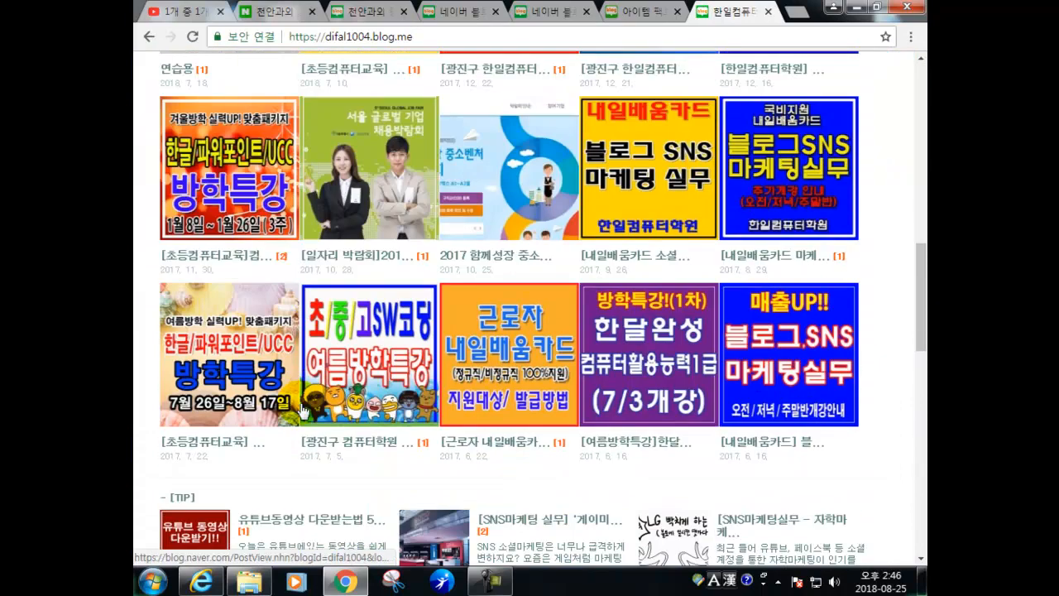
{"action": "scroll", "coordinate": [290, 415], "scroll_direction": "down", "scroll_amount": 5}
{"action": "scroll", "coordinate": [291, 416], "scroll_direction": "up", "scroll_amount": 1}
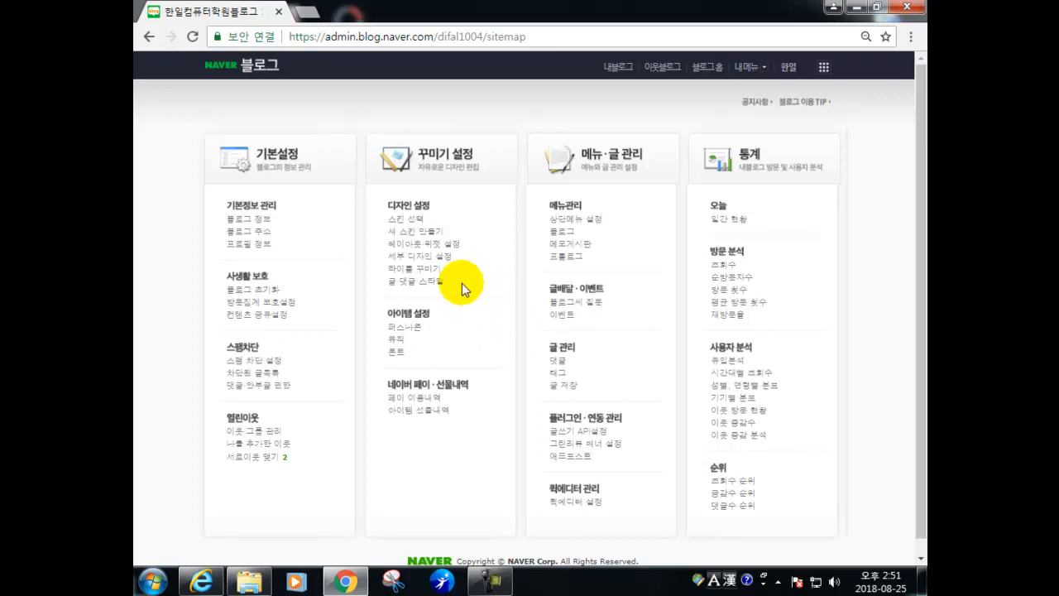
{"action": "left_click", "coordinate": [398, 354]}
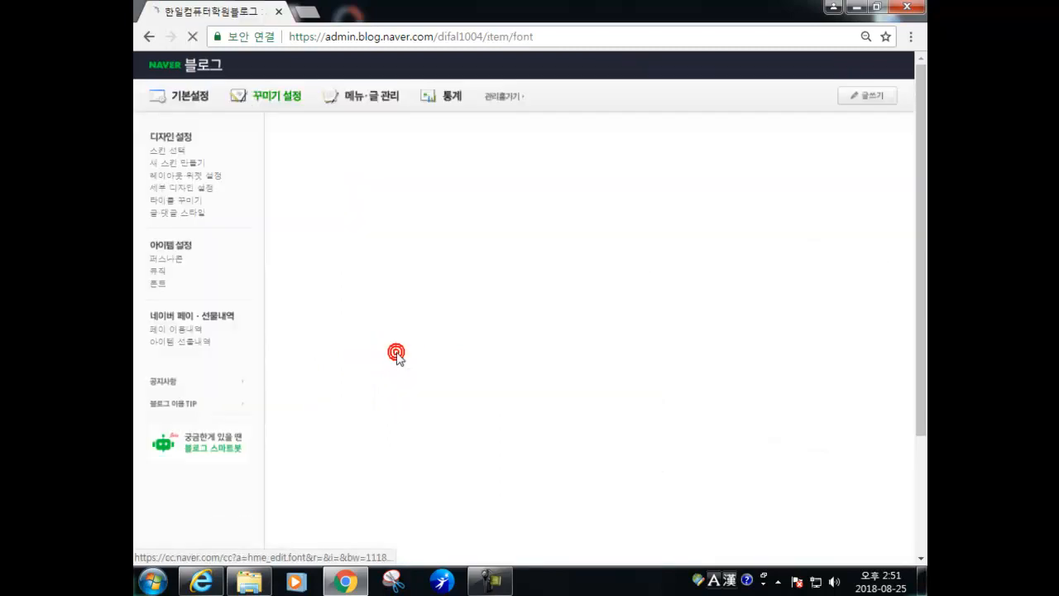
{"action": "scroll", "coordinate": [537, 368], "scroll_direction": "down", "scroll_amount": 3}
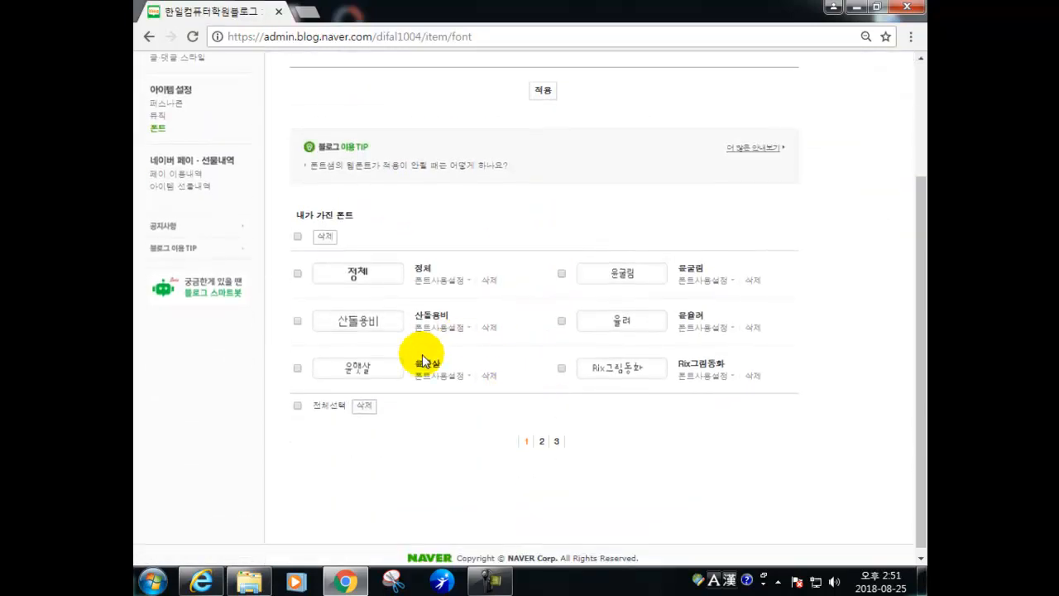
{"action": "scroll", "coordinate": [529, 321], "scroll_direction": "up", "scroll_amount": 3}
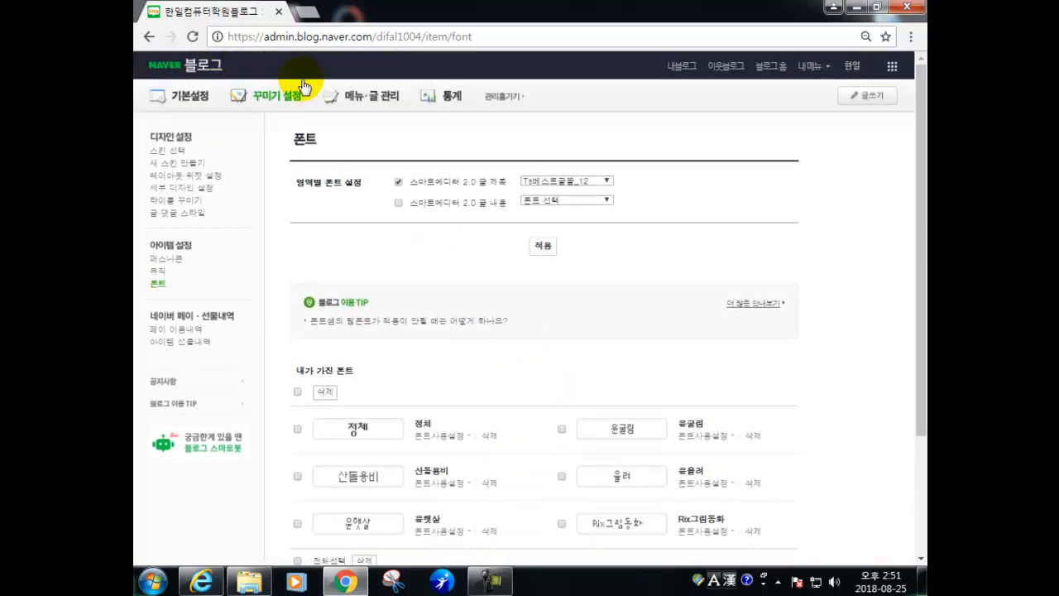
{"action": "left_click", "coordinate": [149, 37]}
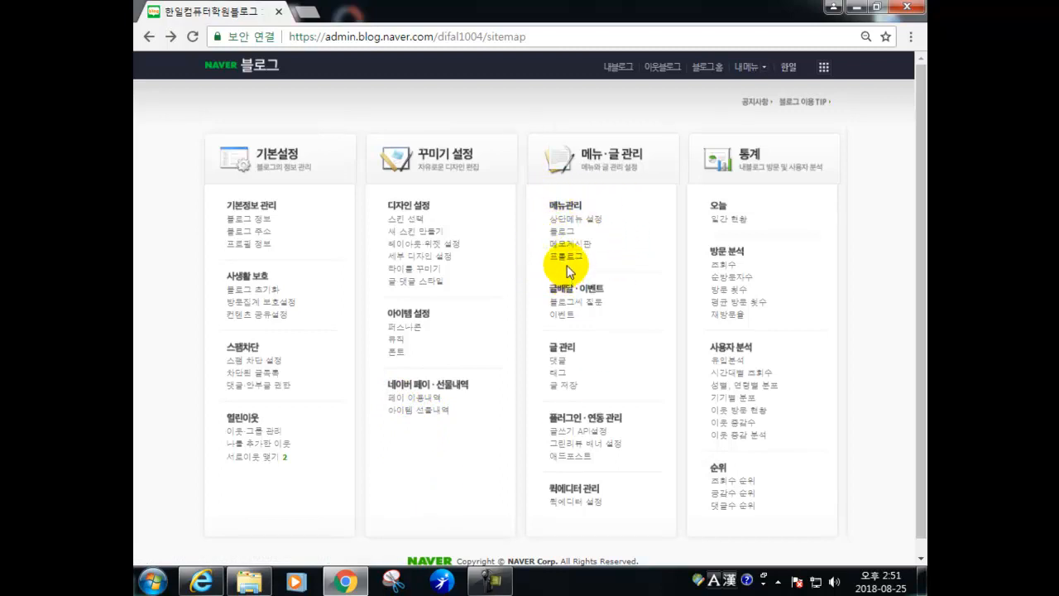
- Set the top menu to 한일컴퓨터학원, 수강안내, TIP and 컴퓨터교육, keeping 프롤로그 as default
{"action": "left_click", "coordinate": [567, 220]}
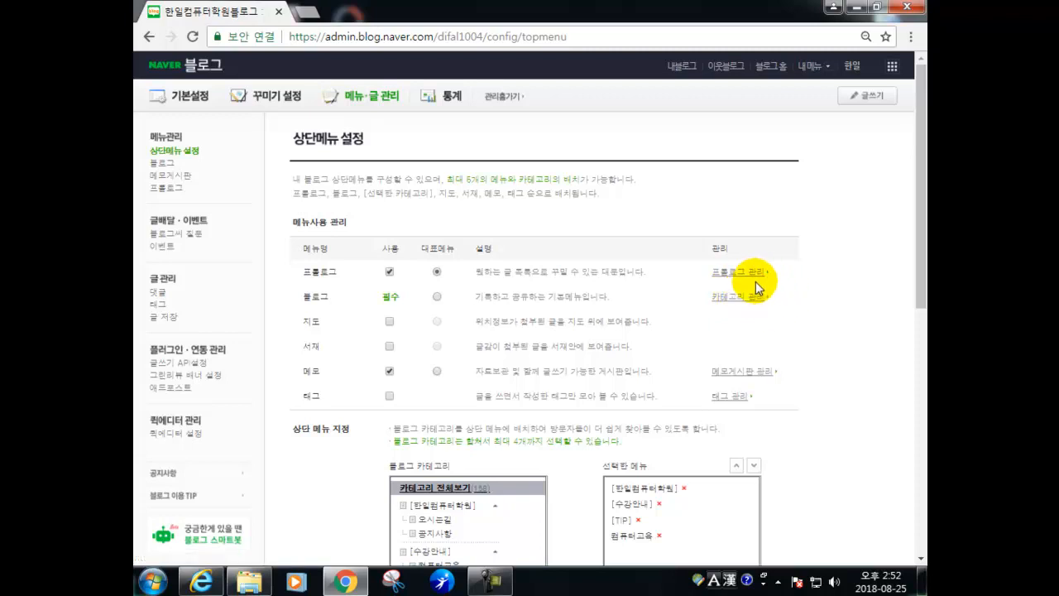
{"action": "scroll", "coordinate": [755, 285], "scroll_direction": "down", "scroll_amount": 2}
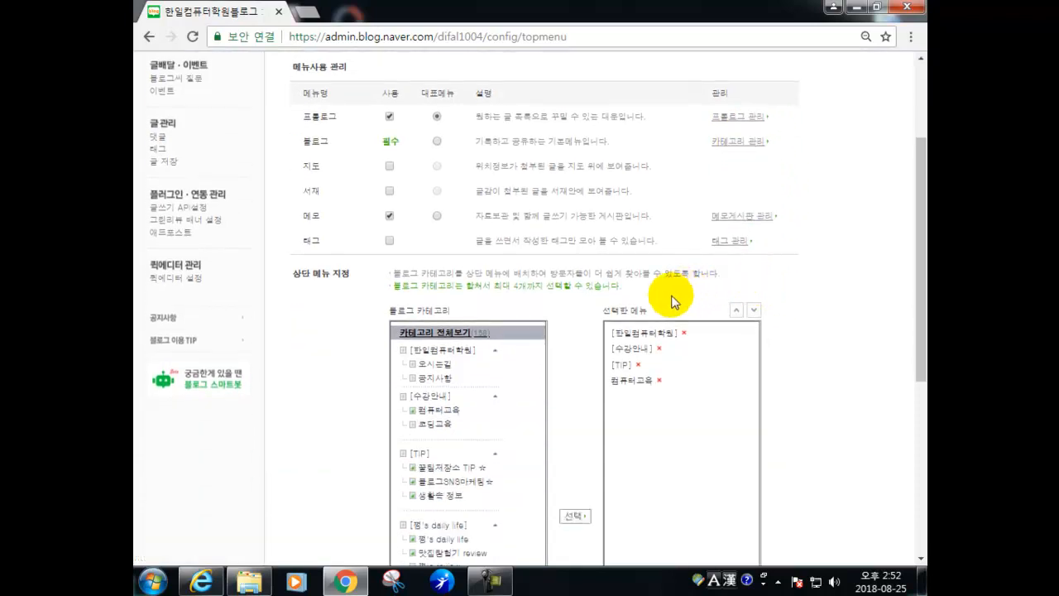
{"action": "scroll", "coordinate": [633, 286], "scroll_direction": "down", "scroll_amount": 1}
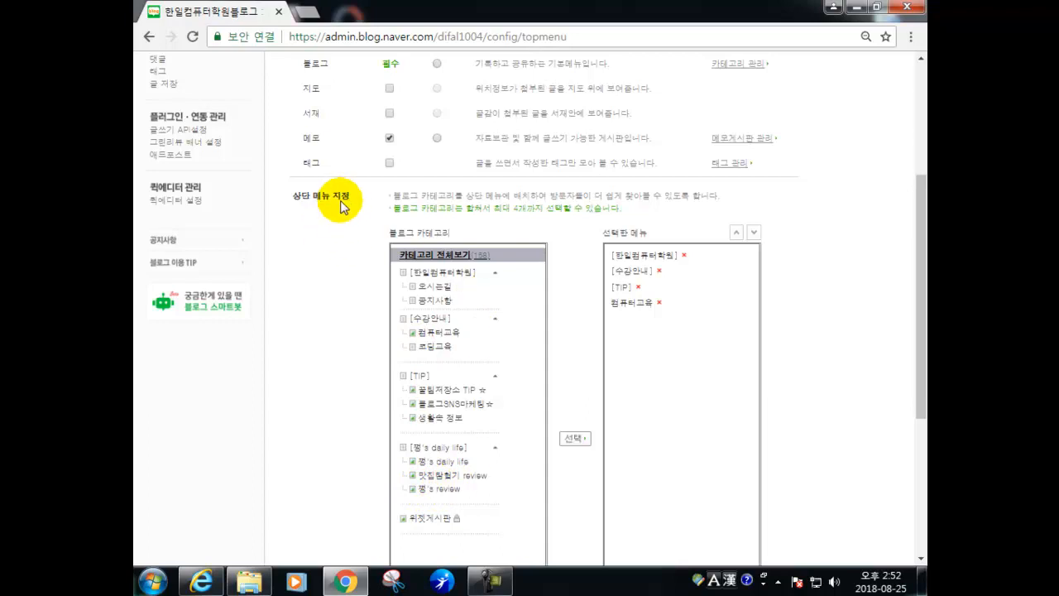
{"action": "scroll", "coordinate": [357, 219], "scroll_direction": "up", "scroll_amount": 1}
{"action": "scroll", "coordinate": [306, 277], "scroll_direction": "up", "scroll_amount": 2}
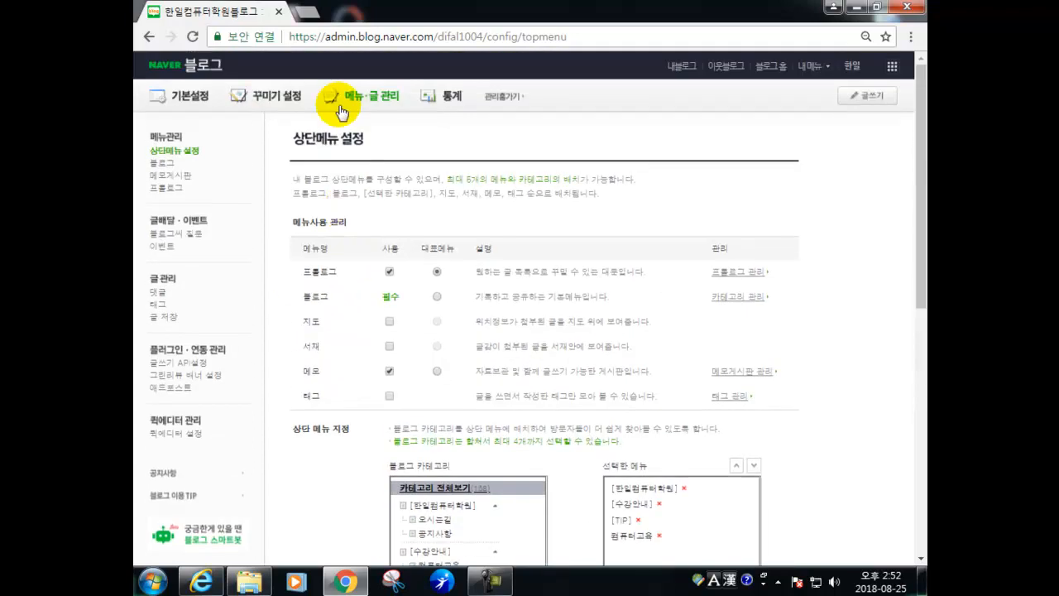
{"action": "left_click", "coordinate": [677, 70]}
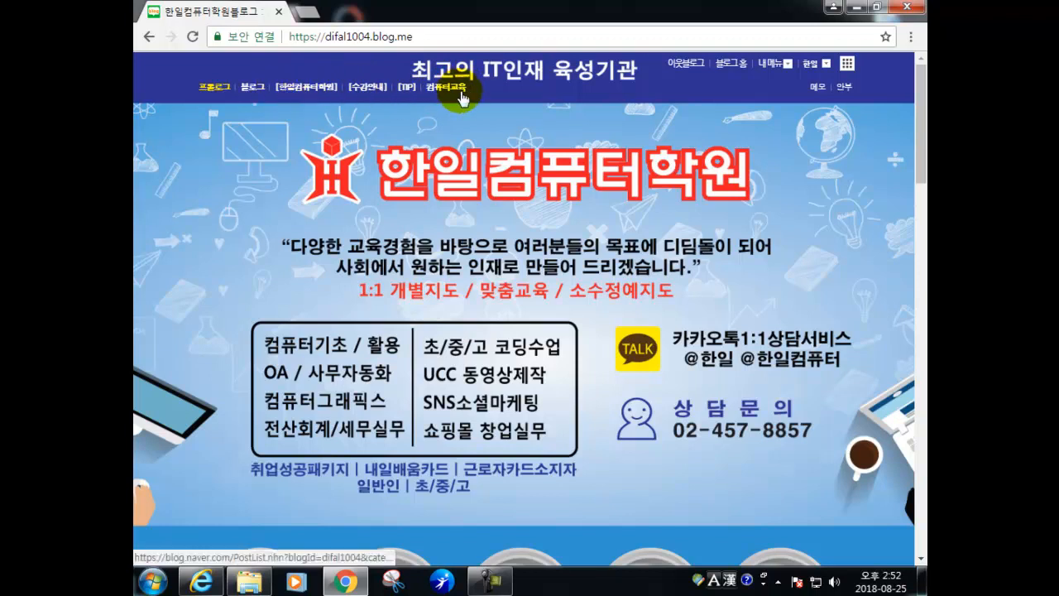
{"action": "scroll", "coordinate": [530, 223], "scroll_direction": "down", "scroll_amount": 6}
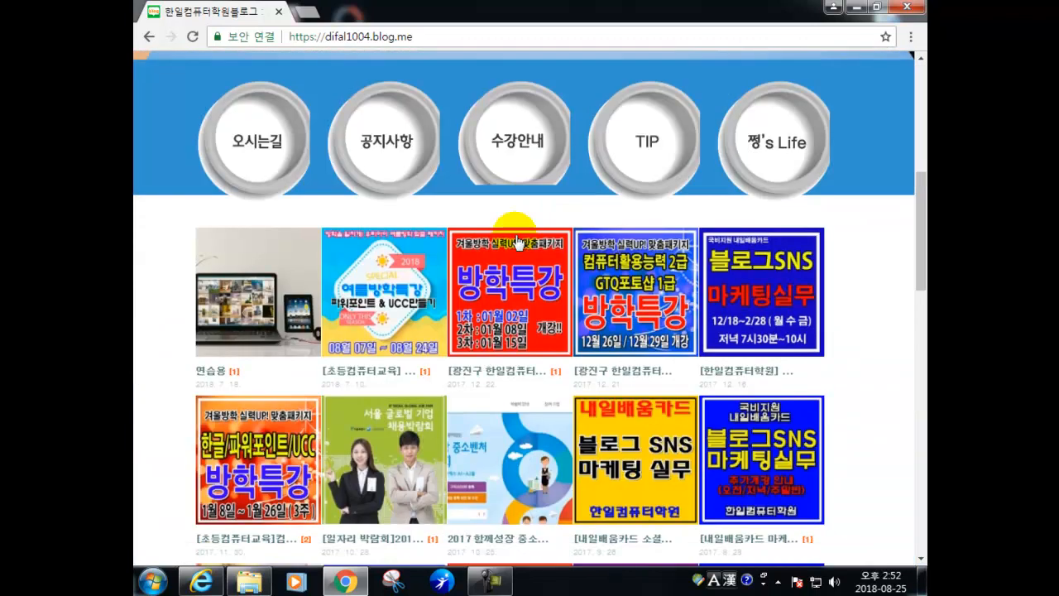
{"action": "scroll", "coordinate": [496, 263], "scroll_direction": "down", "scroll_amount": 10}
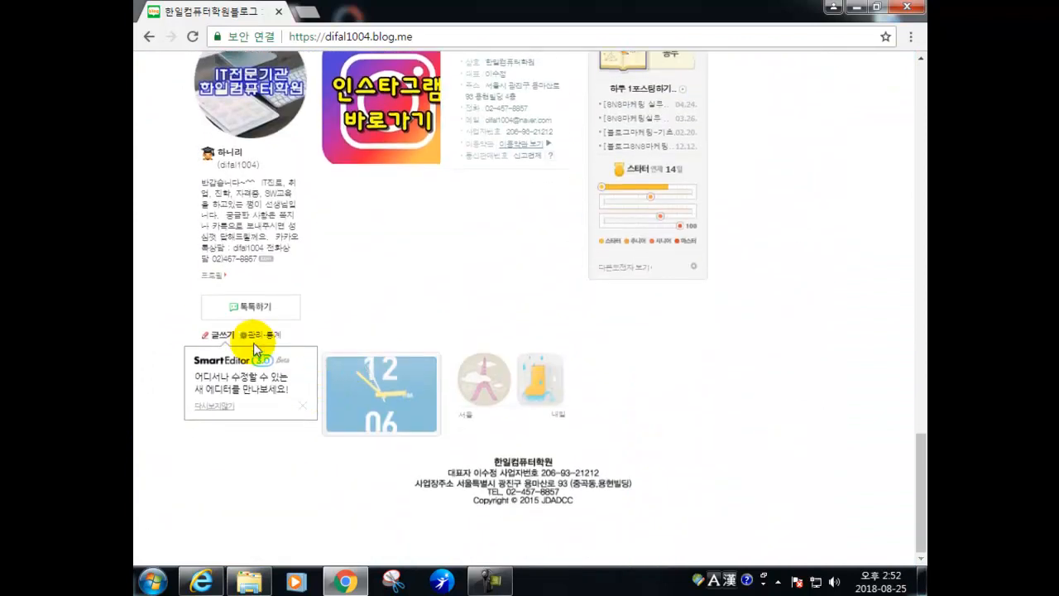
{"action": "left_click", "coordinate": [253, 336]}
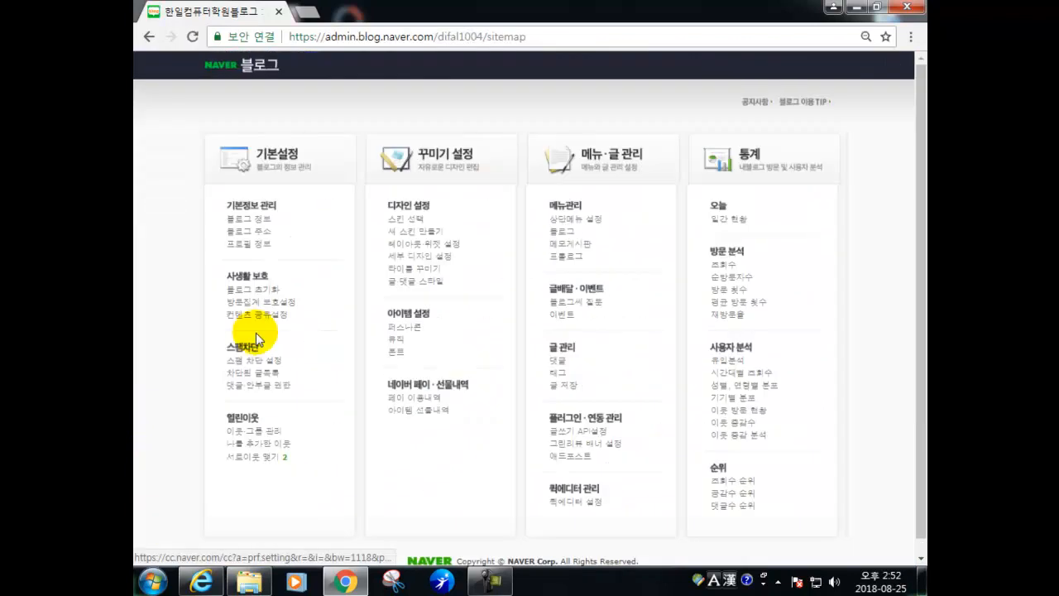
{"action": "left_click", "coordinate": [568, 220]}
{"action": "scroll", "coordinate": [473, 374], "scroll_direction": "down", "scroll_amount": 5}
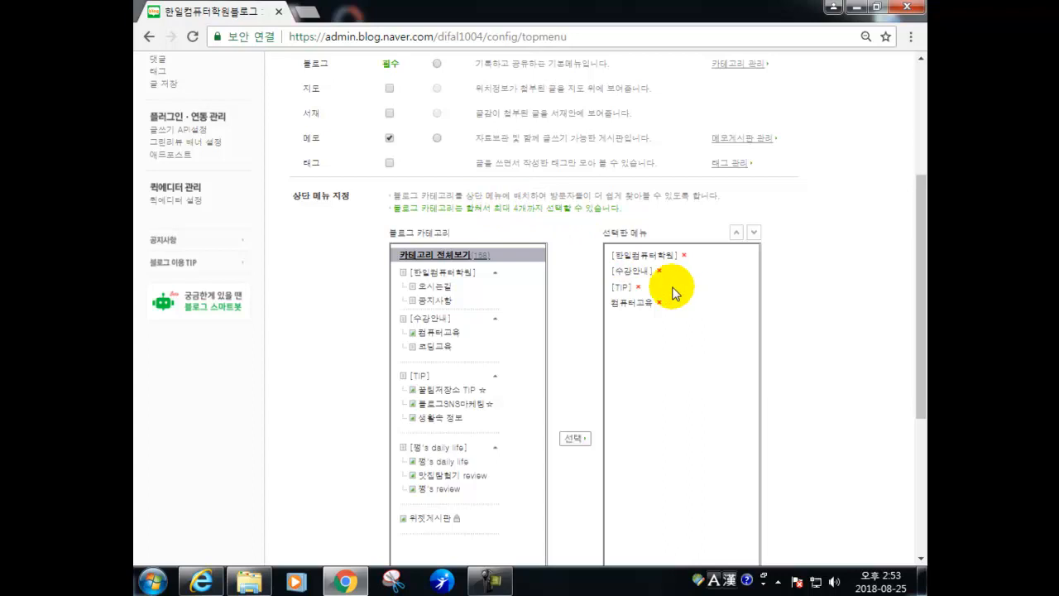
{"action": "scroll", "coordinate": [465, 178], "scroll_direction": "up", "scroll_amount": 1}
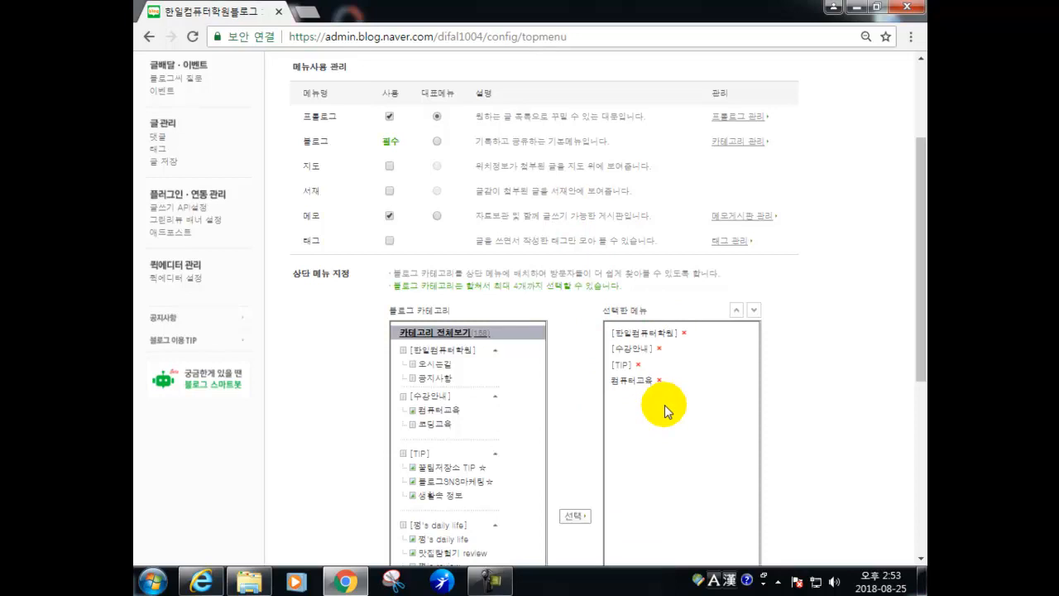
{"action": "scroll", "coordinate": [542, 256], "scroll_direction": "up", "scroll_amount": 2}
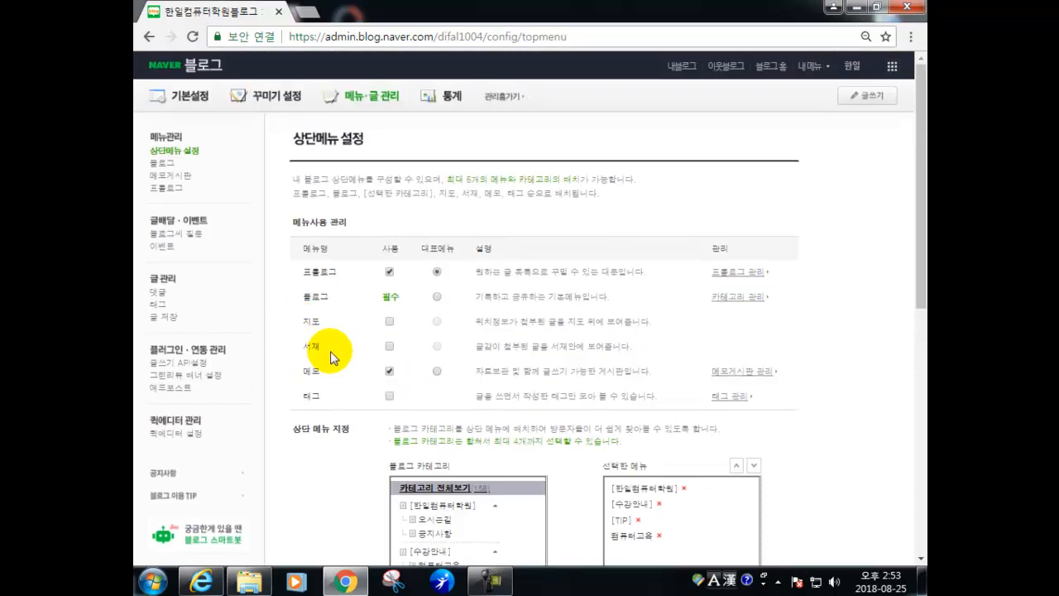
- Open 메뉴관리 > 블로그 and scroll to the end of the category tree
{"action": "left_click", "coordinate": [164, 164]}
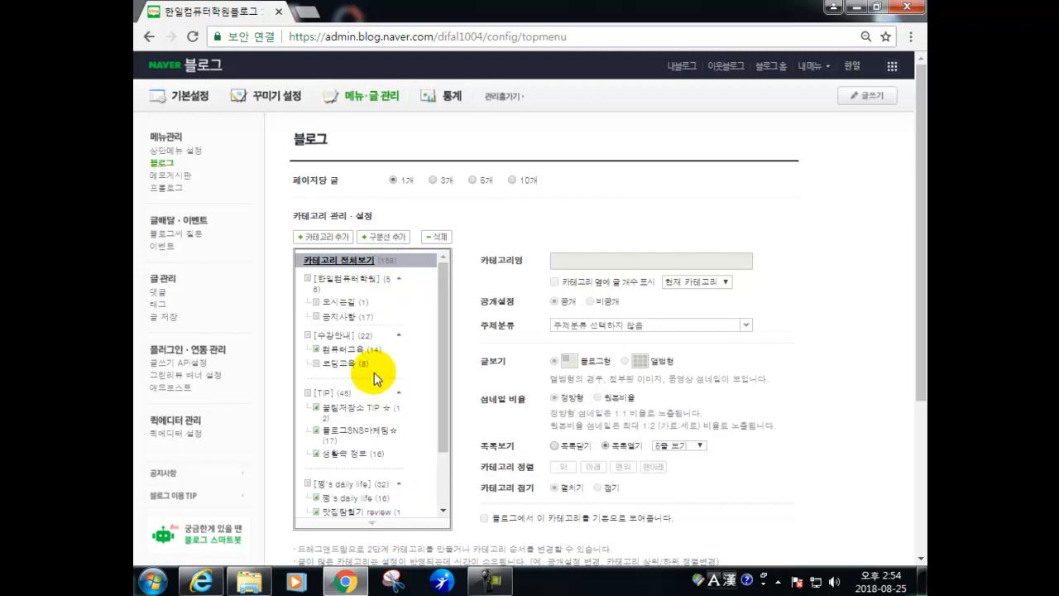
{"action": "scroll", "coordinate": [374, 368], "scroll_direction": "down", "scroll_amount": 2}
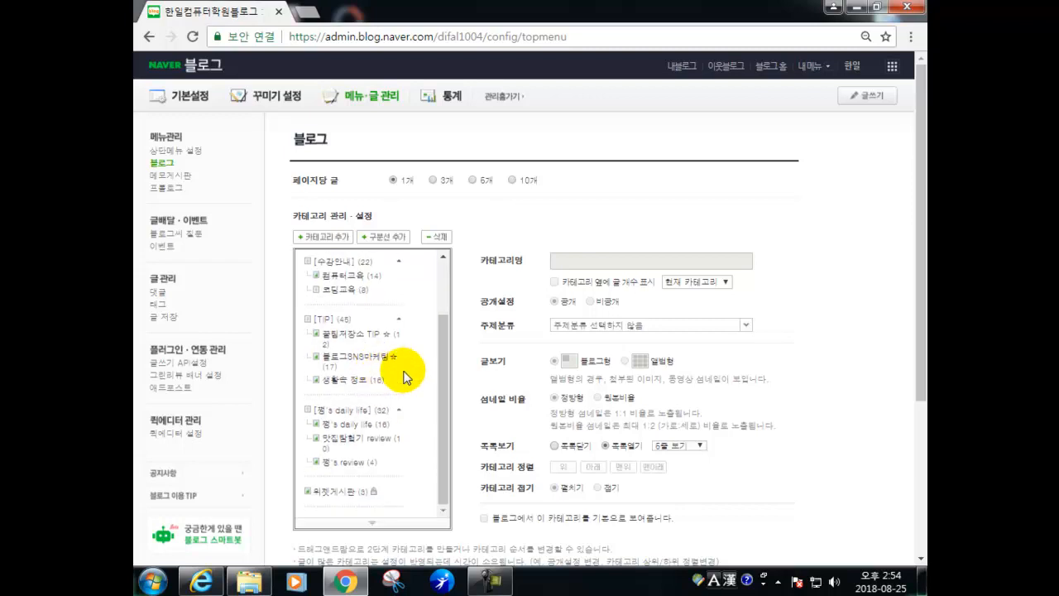
{"action": "left_click", "coordinate": [355, 508]}
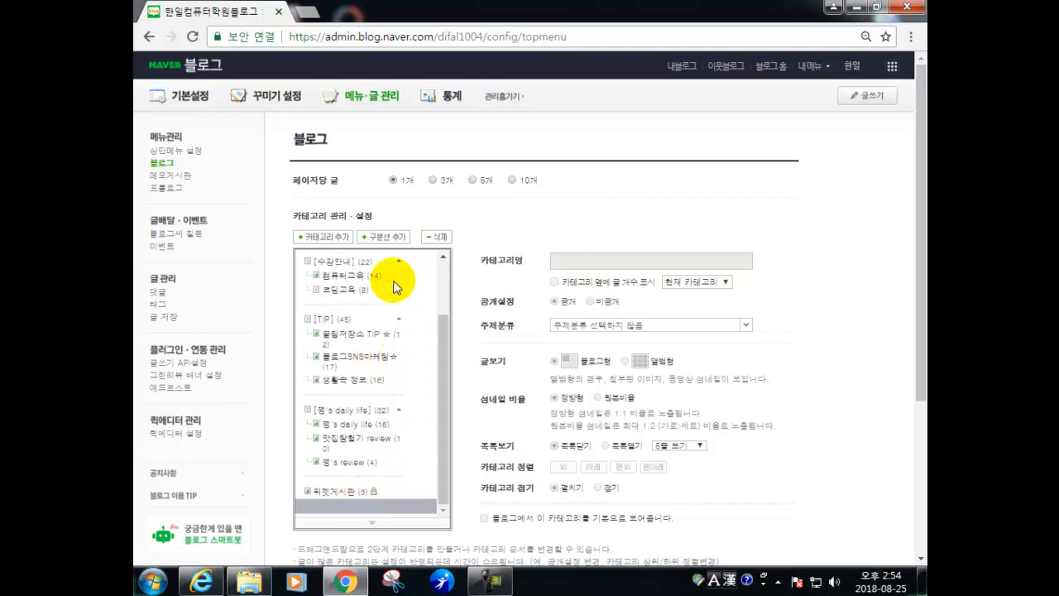
- Add a new category named 여성슈즈 classified under the 패션미용 topic
{"action": "left_click", "coordinate": [319, 237]}
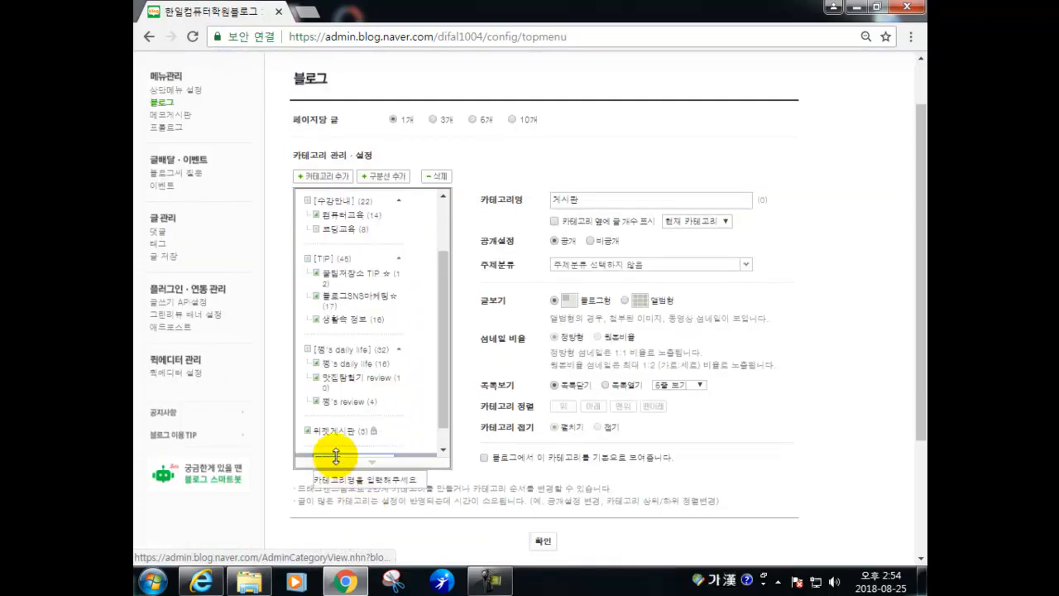
{"action": "scroll", "coordinate": [350, 432], "scroll_direction": "down", "scroll_amount": 1}
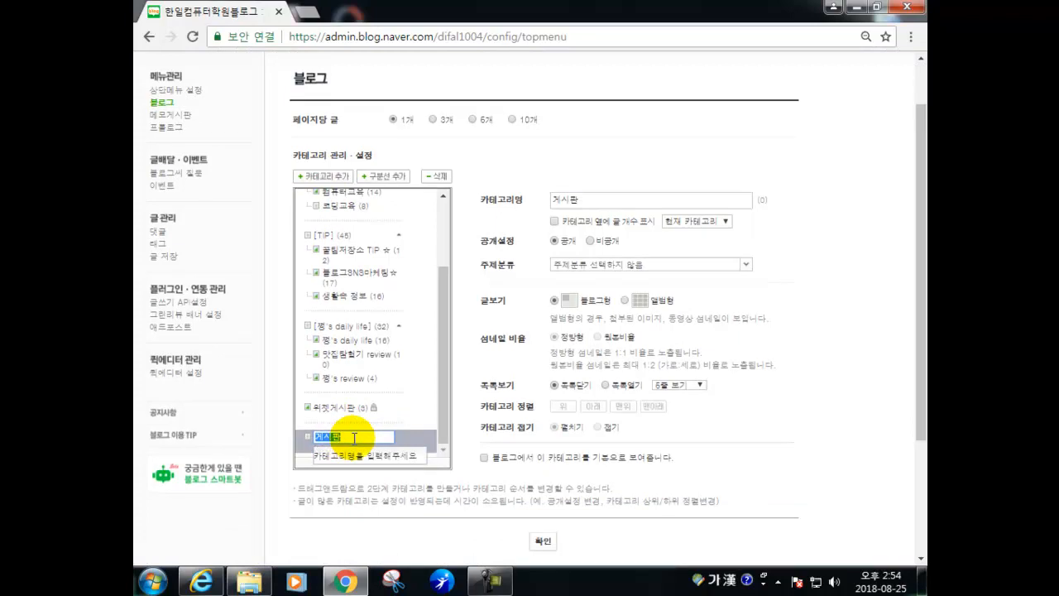
{"action": "type", "text": "여성슈즈"}
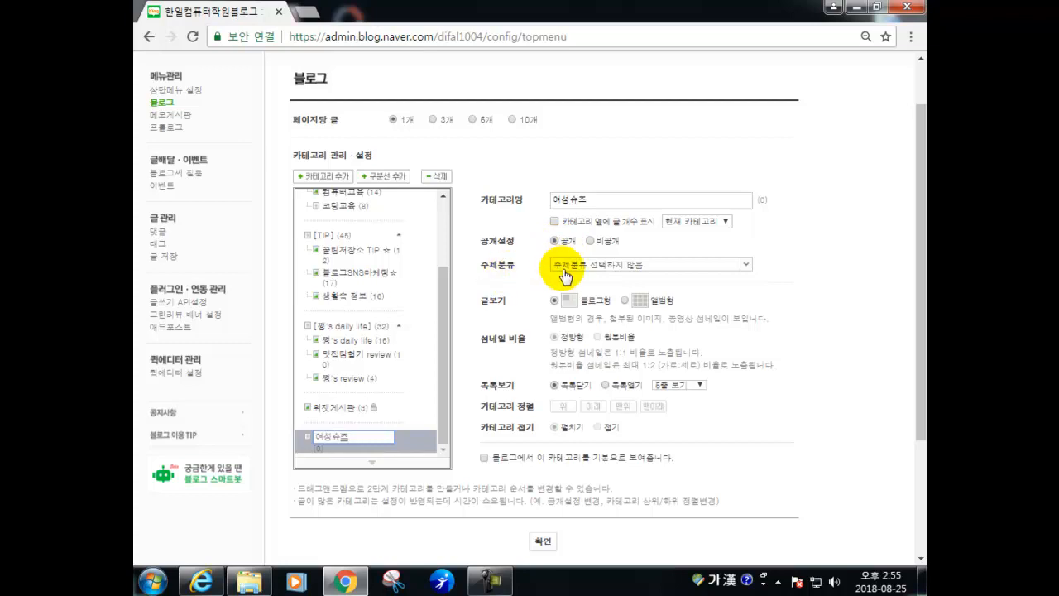
{"action": "left_click", "coordinate": [659, 268]}
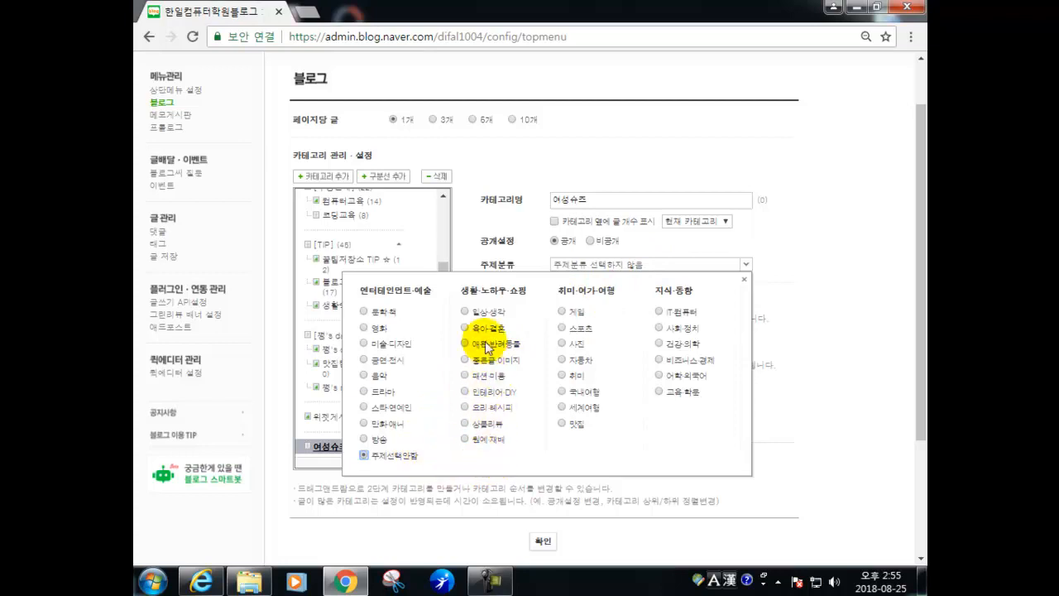
{"action": "left_click", "coordinate": [464, 376]}
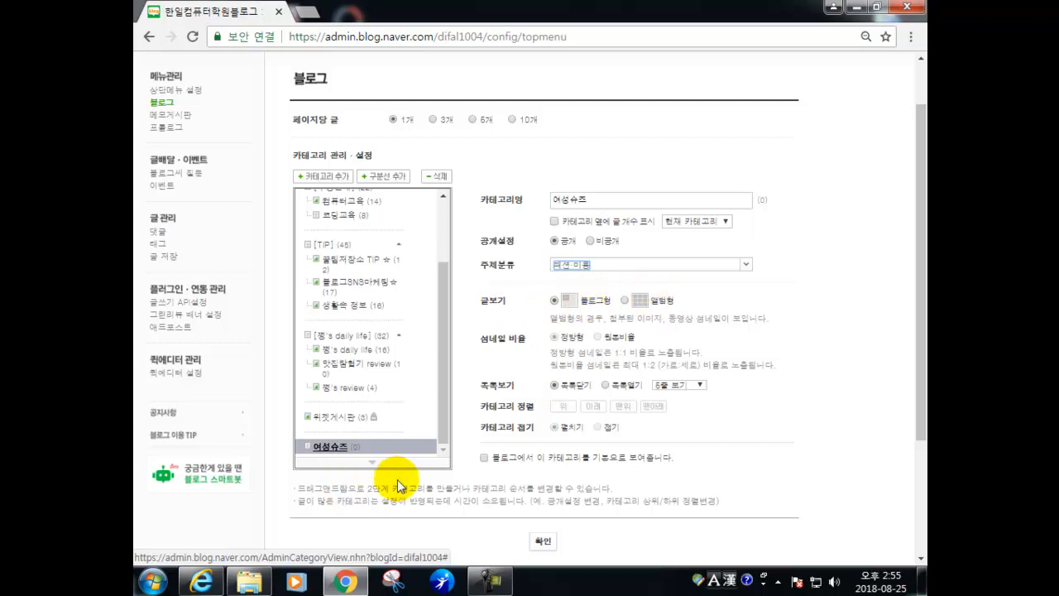
- Save the category settings, acknowledge the confirmation, and open the live blog
{"action": "scroll", "coordinate": [497, 480], "scroll_direction": "up", "scroll_amount": 1}
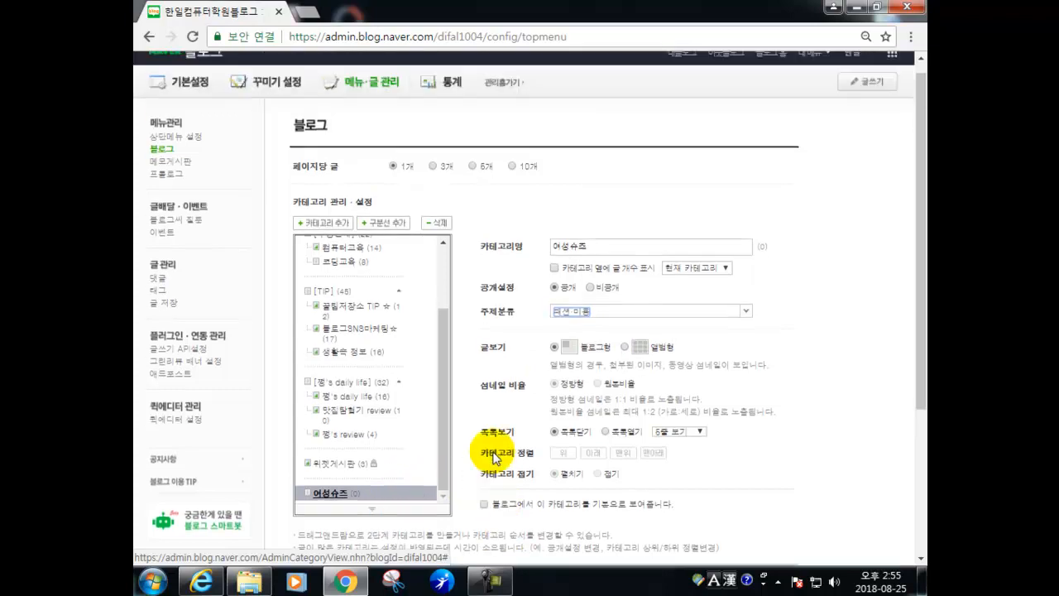
{"action": "scroll", "coordinate": [638, 213], "scroll_direction": "down", "scroll_amount": 4}
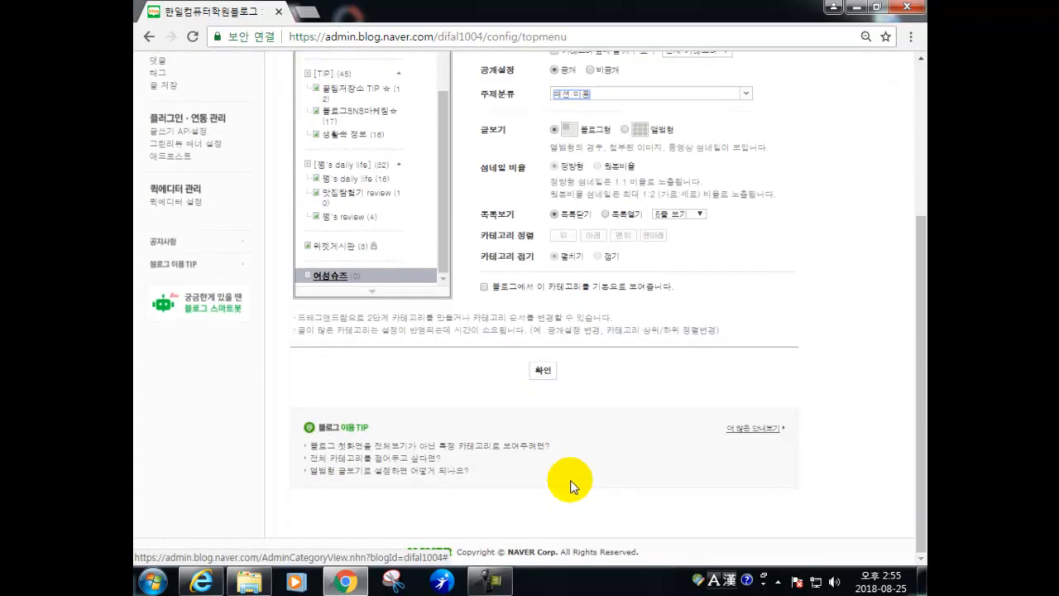
{"action": "left_click", "coordinate": [544, 374]}
{"action": "left_click", "coordinate": [522, 328]}
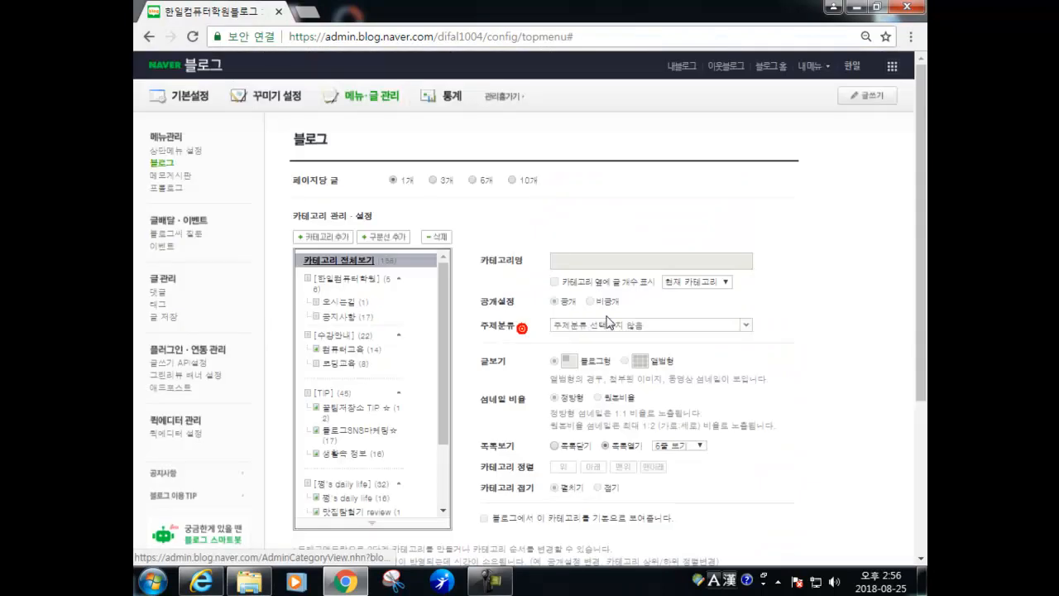
{"action": "left_click", "coordinate": [677, 69]}
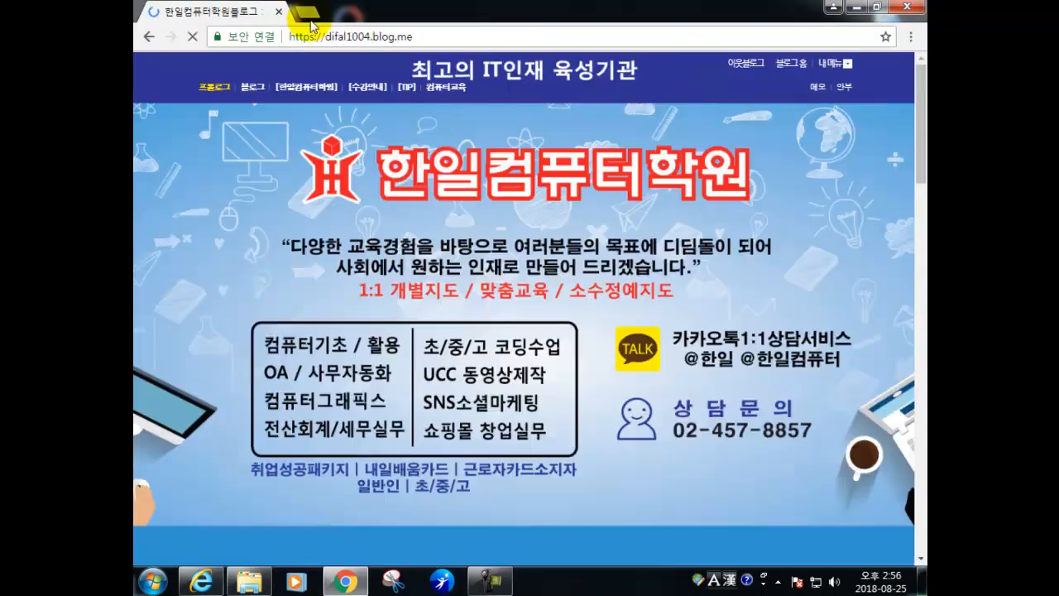
- Switch the example blog to its post listing and browse the 생활속 정보 category
{"action": "left_click", "coordinate": [247, 84]}
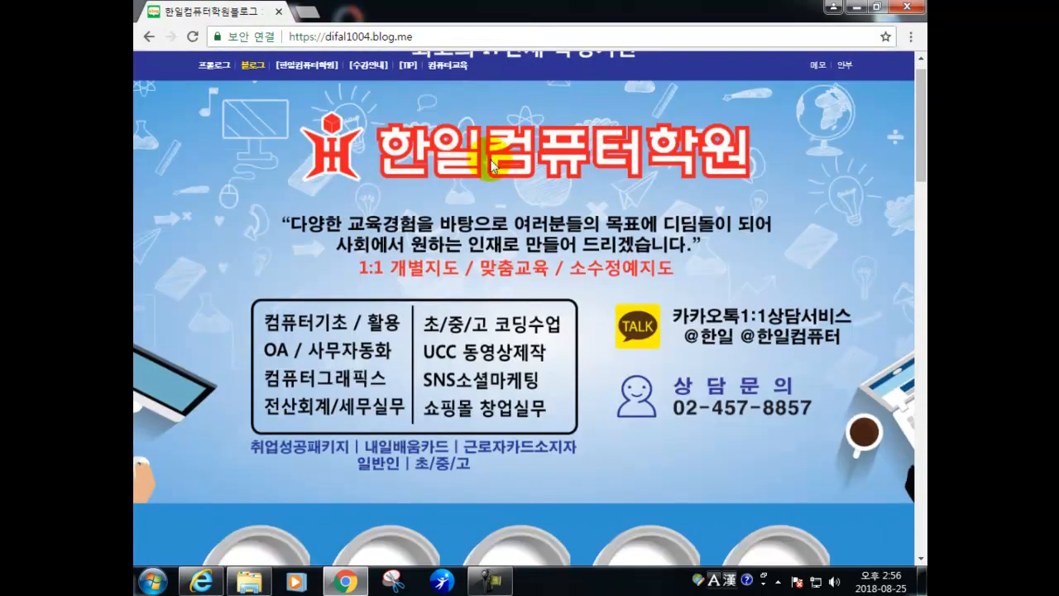
{"action": "scroll", "coordinate": [890, 141], "scroll_direction": "down", "scroll_amount": 5}
{"action": "scroll", "coordinate": [846, 406], "scroll_direction": "down", "scroll_amount": 15}
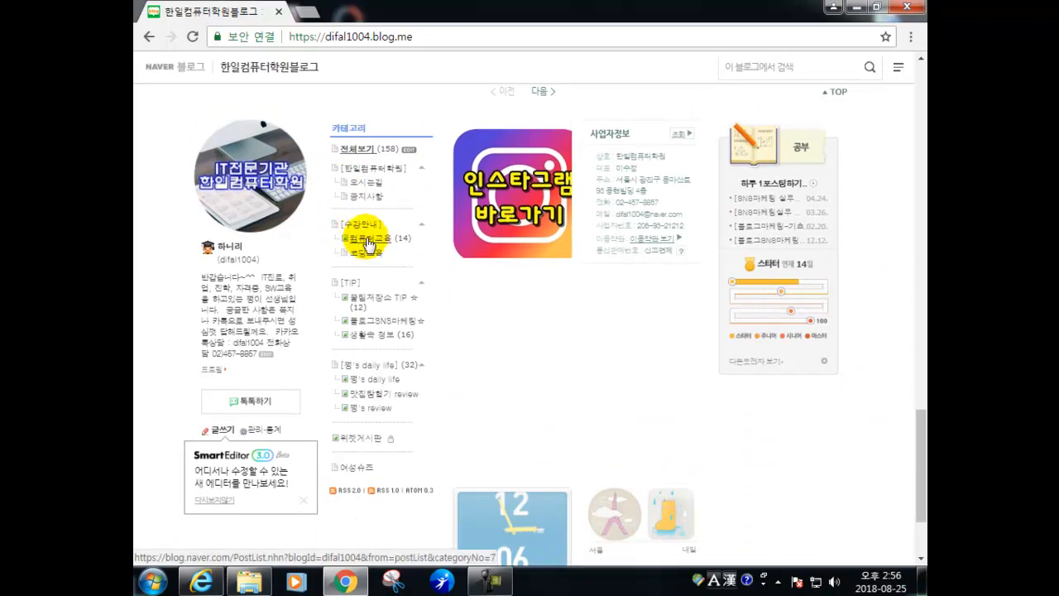
{"action": "left_click", "coordinate": [364, 336]}
{"action": "scroll", "coordinate": [283, 249], "scroll_direction": "down", "scroll_amount": 5}
{"action": "left_click", "coordinate": [148, 37]}
- Browse the 쩡's daily life and 코딩교육 category posts from the blog's main page
{"action": "left_click_drag", "start_coordinate": [918, 203], "coordinate": [901, 499]}
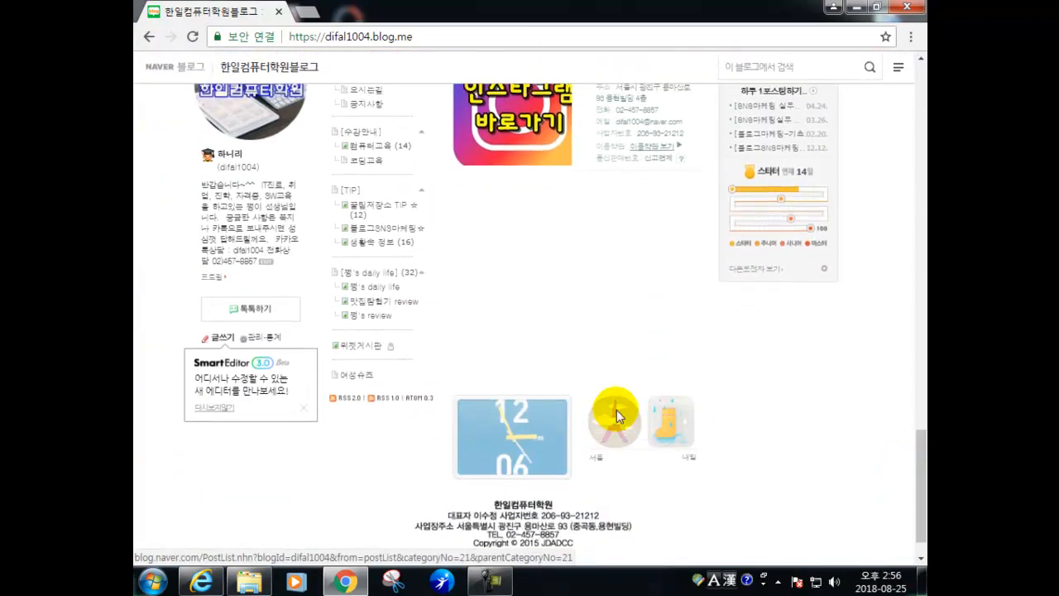
{"action": "left_click", "coordinate": [356, 290]}
{"action": "scroll", "coordinate": [368, 286], "scroll_direction": "down", "scroll_amount": 5}
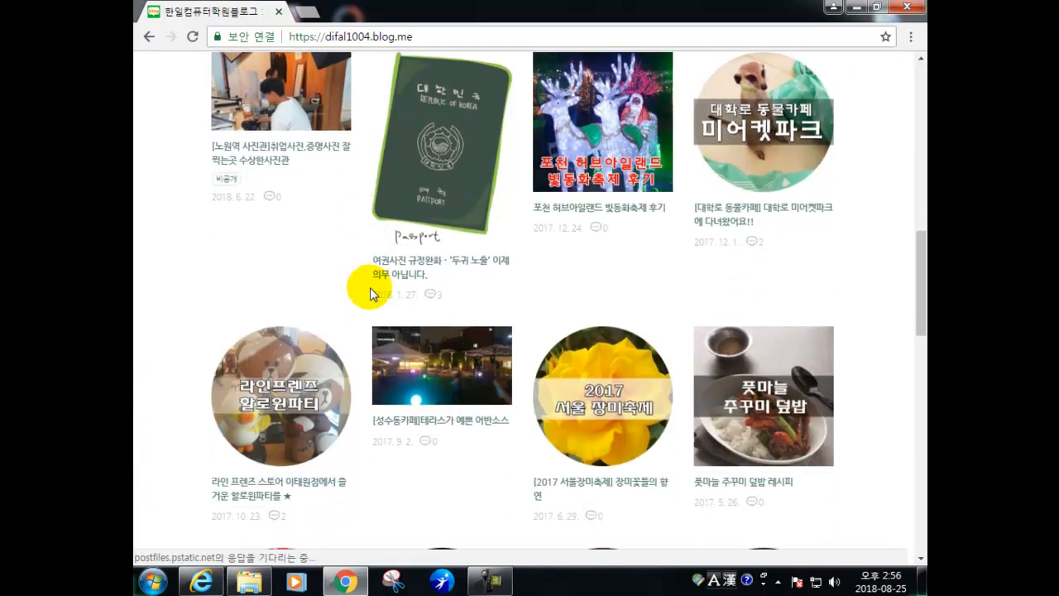
{"action": "scroll", "coordinate": [370, 291], "scroll_direction": "down", "scroll_amount": 2}
{"action": "scroll", "coordinate": [297, 248], "scroll_direction": "down", "scroll_amount": 4}
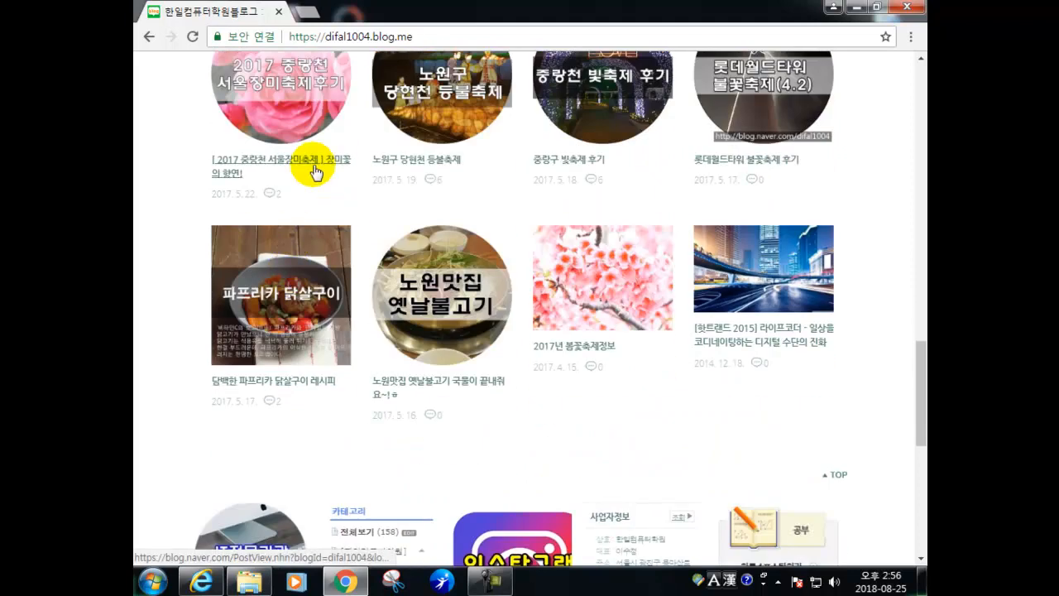
{"action": "scroll", "coordinate": [265, 397], "scroll_direction": "up", "scroll_amount": 2}
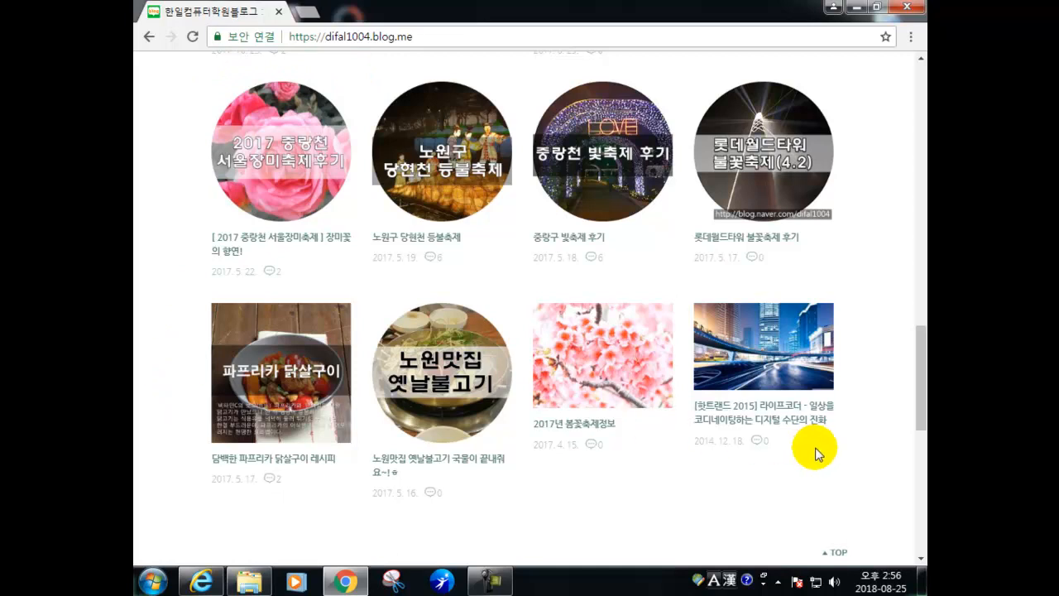
{"action": "left_click", "coordinate": [146, 40]}
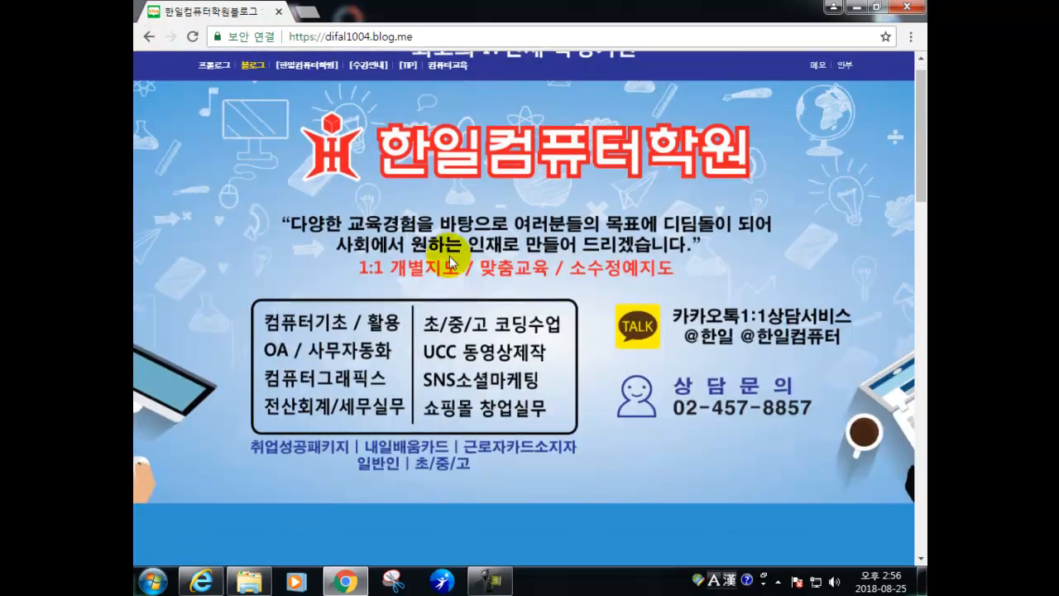
{"action": "scroll", "coordinate": [921, 175], "scroll_direction": "down", "scroll_amount": 15}
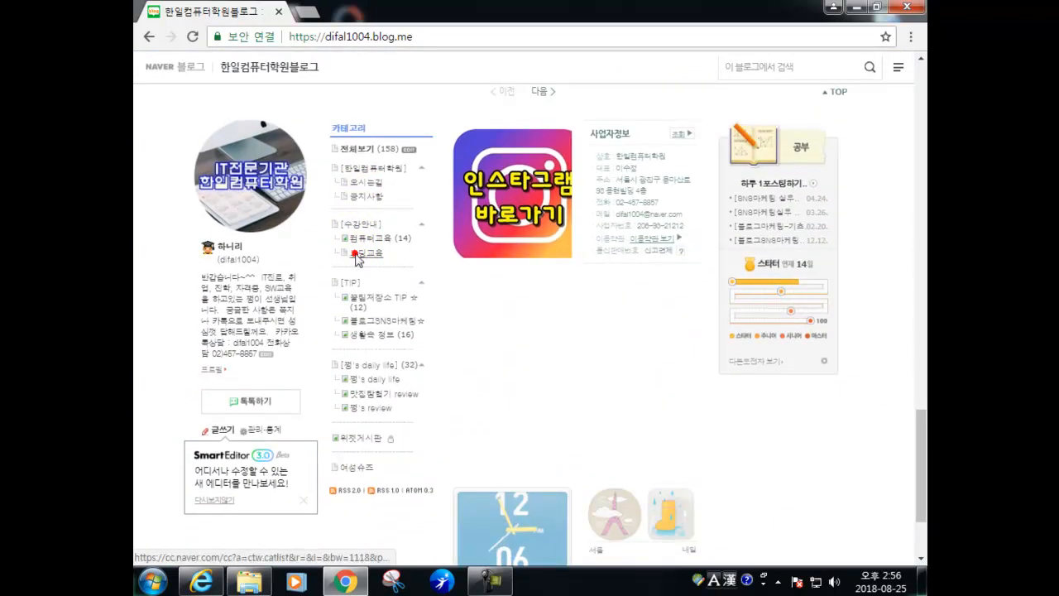
{"action": "left_click", "coordinate": [357, 255]}
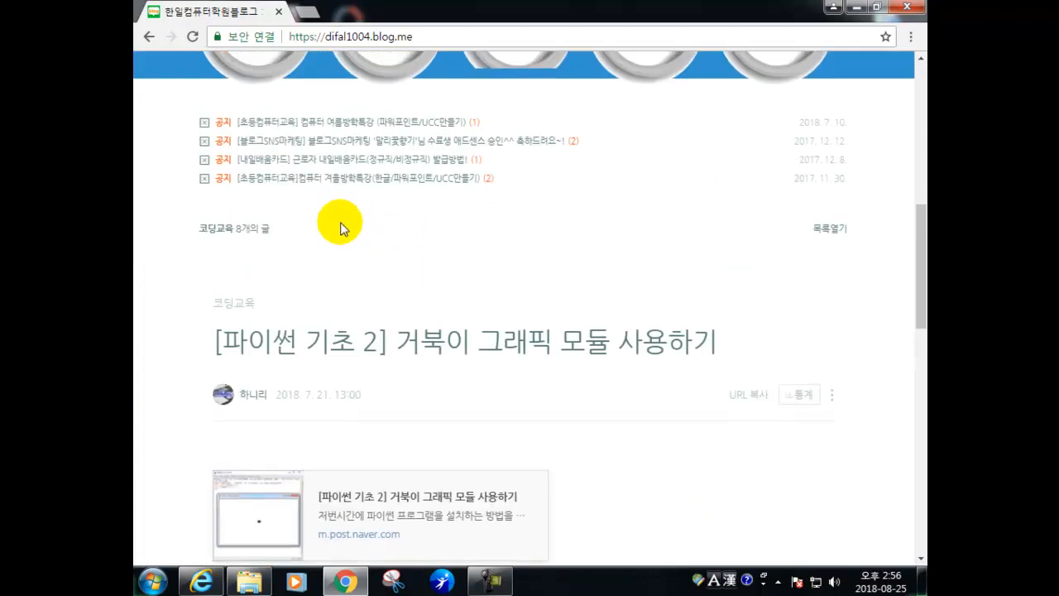
{"action": "scroll", "coordinate": [354, 273], "scroll_direction": "down", "scroll_amount": 8}
{"action": "scroll", "coordinate": [302, 342], "scroll_direction": "up", "scroll_amount": 3}
- Read the 파이썬 설치하고 실행하기 and shared SW 특기자 전형 posts, then scroll to the category list
{"action": "left_click", "coordinate": [277, 395]}
{"action": "scroll", "coordinate": [316, 294], "scroll_direction": "down", "scroll_amount": 5}
{"action": "left_click", "coordinate": [265, 180]}
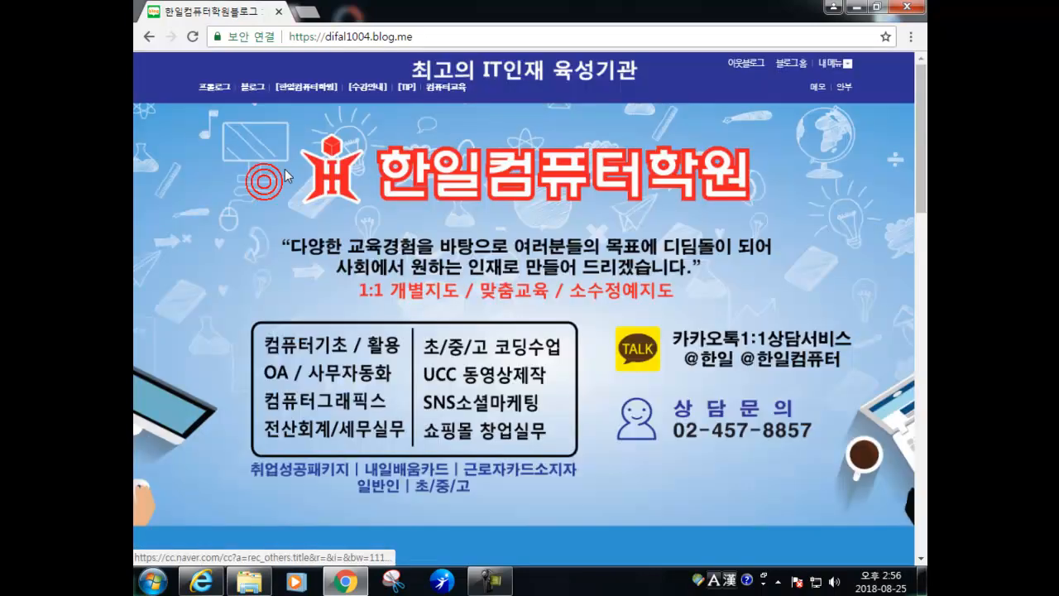
{"action": "scroll", "coordinate": [331, 229], "scroll_direction": "down", "scroll_amount": 5}
{"action": "scroll", "coordinate": [327, 233], "scroll_direction": "up", "scroll_amount": 3}
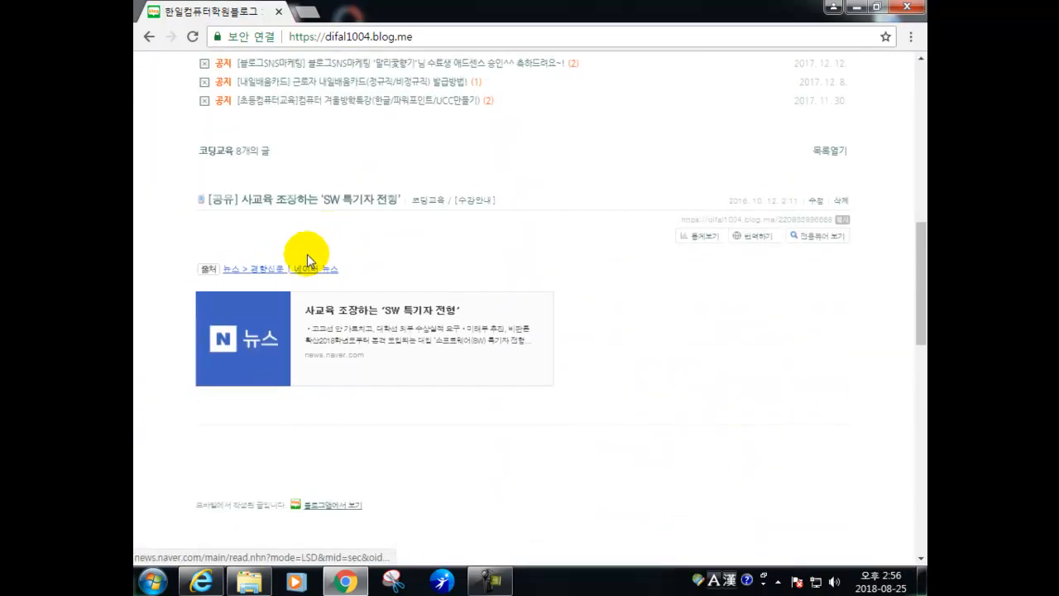
{"action": "scroll", "coordinate": [311, 273], "scroll_direction": "up", "scroll_amount": 4}
{"action": "scroll", "coordinate": [273, 360], "scroll_direction": "up", "scroll_amount": 4}
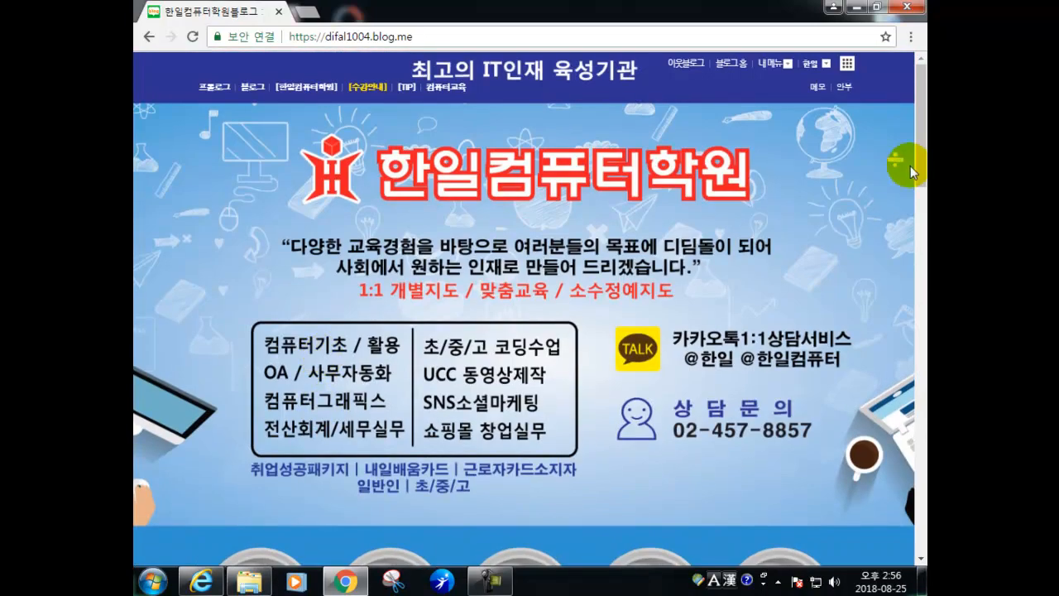
{"action": "left_click_drag", "start_coordinate": [921, 142], "coordinate": [918, 490]}
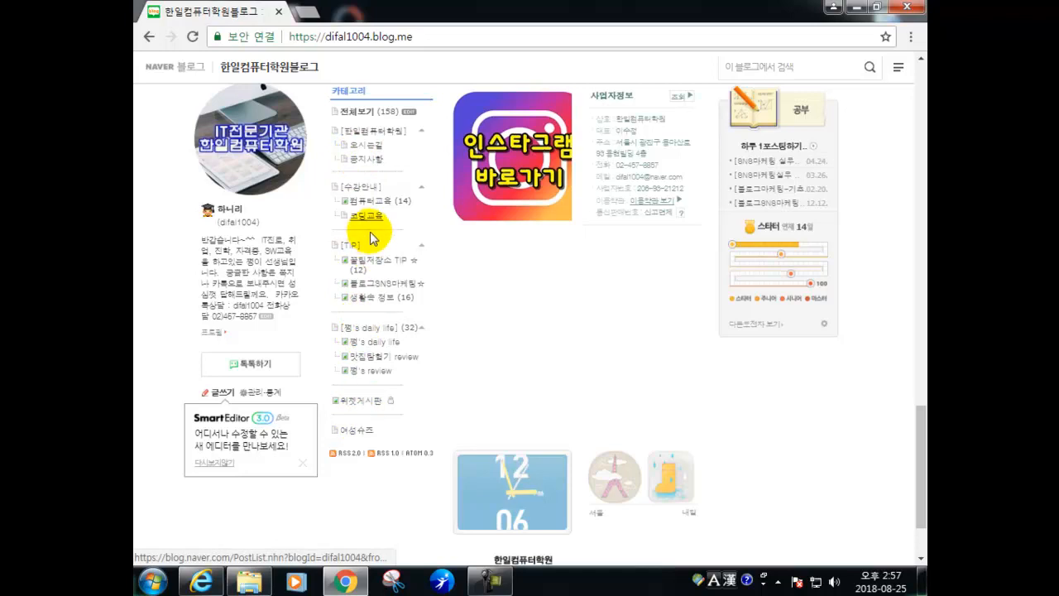
{"action": "scroll", "coordinate": [351, 315], "scroll_direction": "up", "scroll_amount": 1}
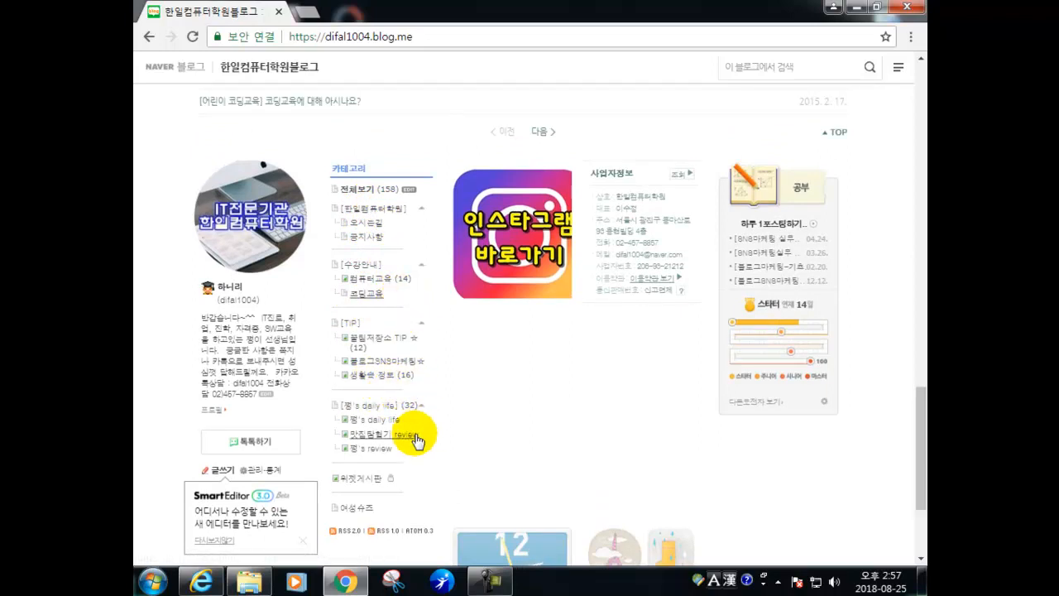
{"action": "left_click", "coordinate": [352, 35]}
{"action": "type", "text": "ㅈㅈㅈ"}
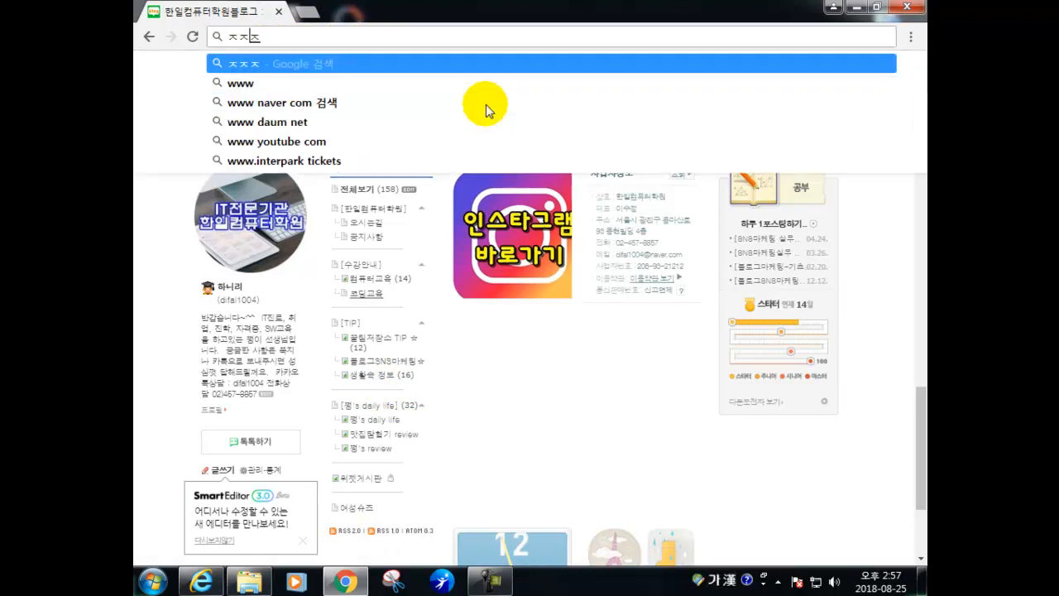
{"action": "key", "text": "BackSpace"}
{"action": "key", "text": "BackSpace"}
{"action": "key", "text": "BackSpace"}
{"action": "type", "text": "ㅈ"}
{"action": "key", "text": "BackSpace"}
{"action": "type", "text": "www.el"}
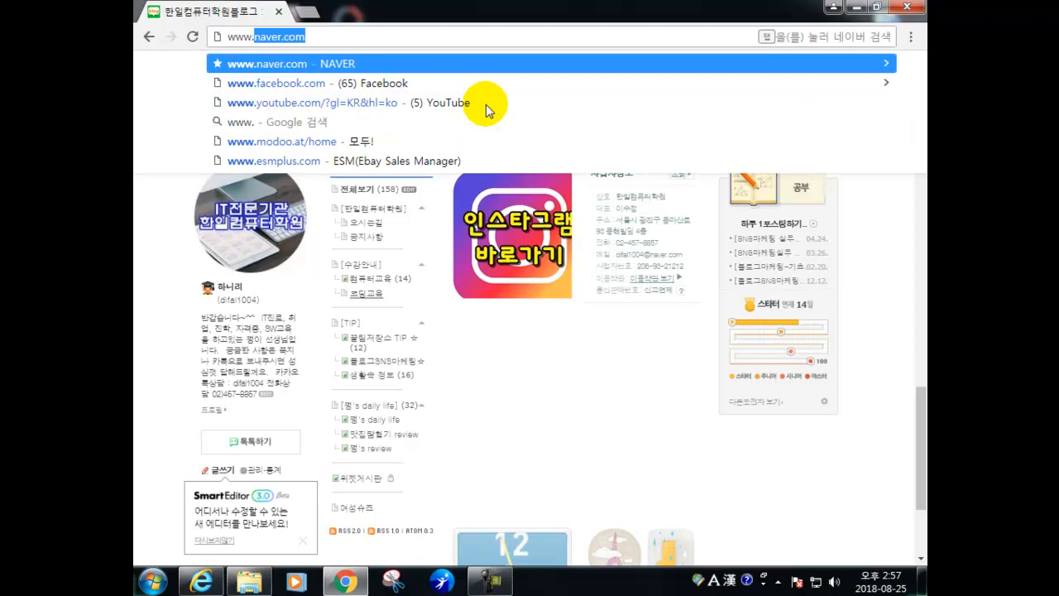
{"action": "key", "text": "BackSpace"}
{"action": "key", "text": "BackSpace"}
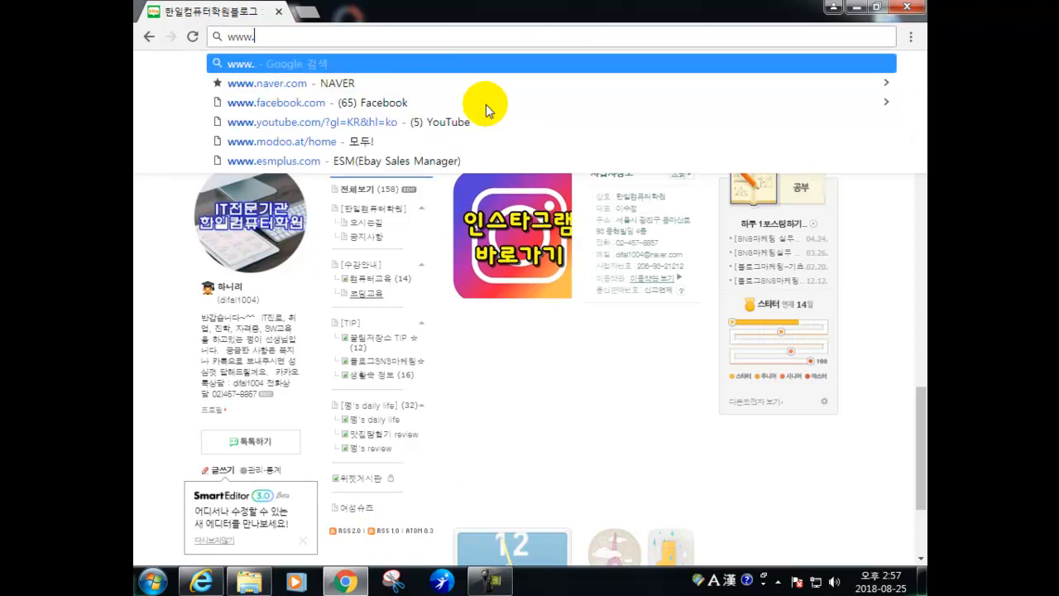
{"action": "type", "text": "naver.com"}
{"action": "key", "text": "Return"}
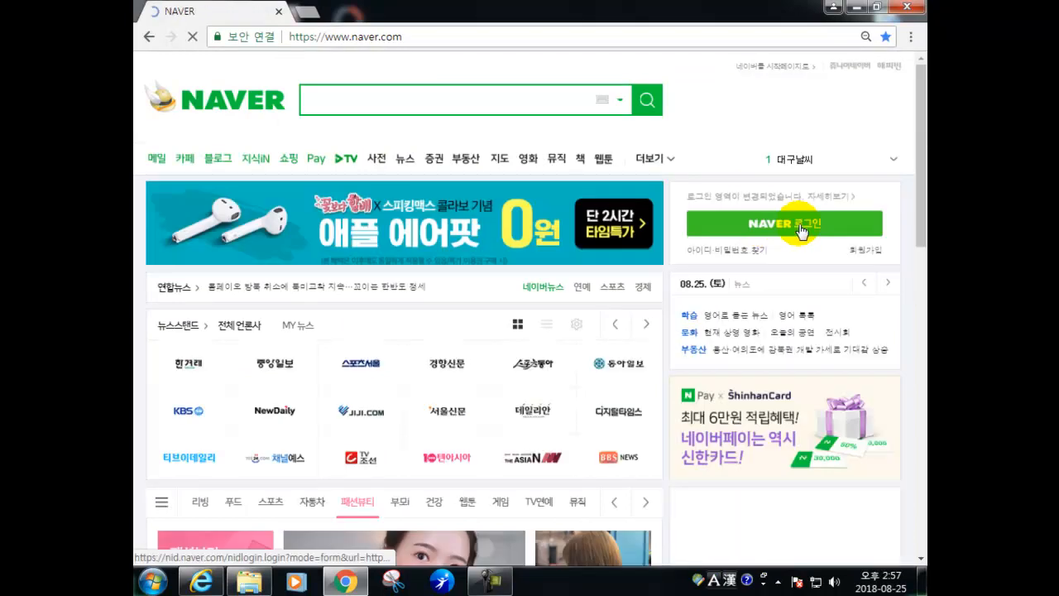
- Sign in to Naver with the account ID and password
{"action": "left_click", "coordinate": [736, 217]}
{"action": "left_click", "coordinate": [519, 205]}
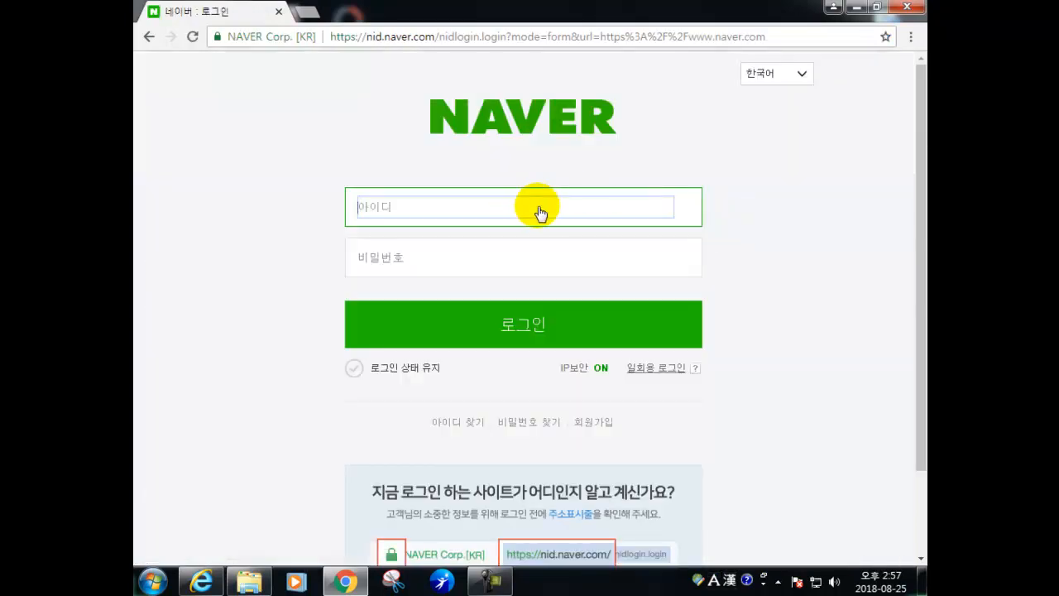
{"action": "key", "text": "Tab"}
{"action": "type", "text": "a"}
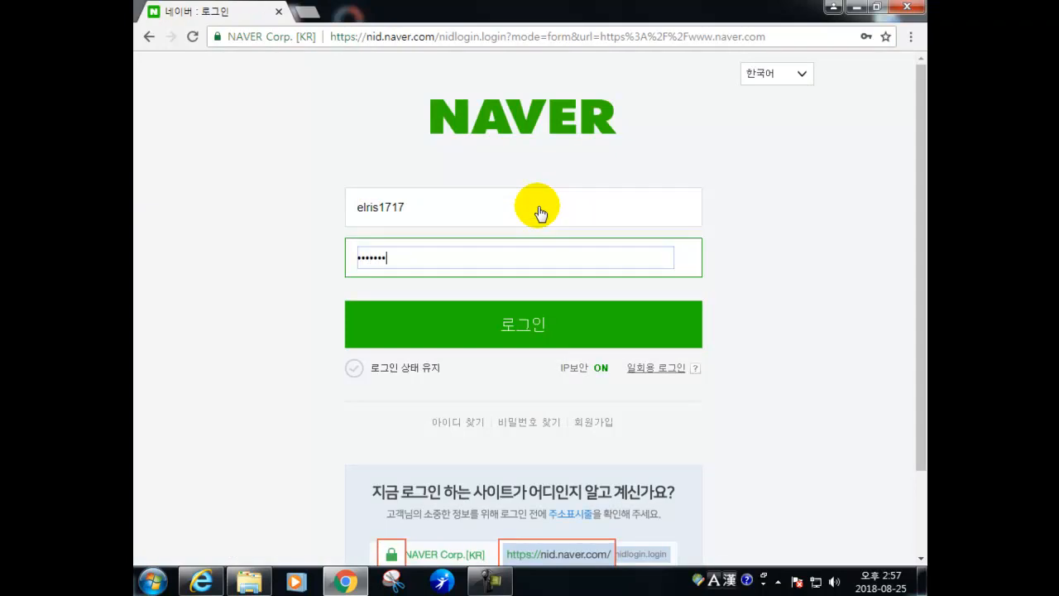
{"action": "key", "text": "Return"}
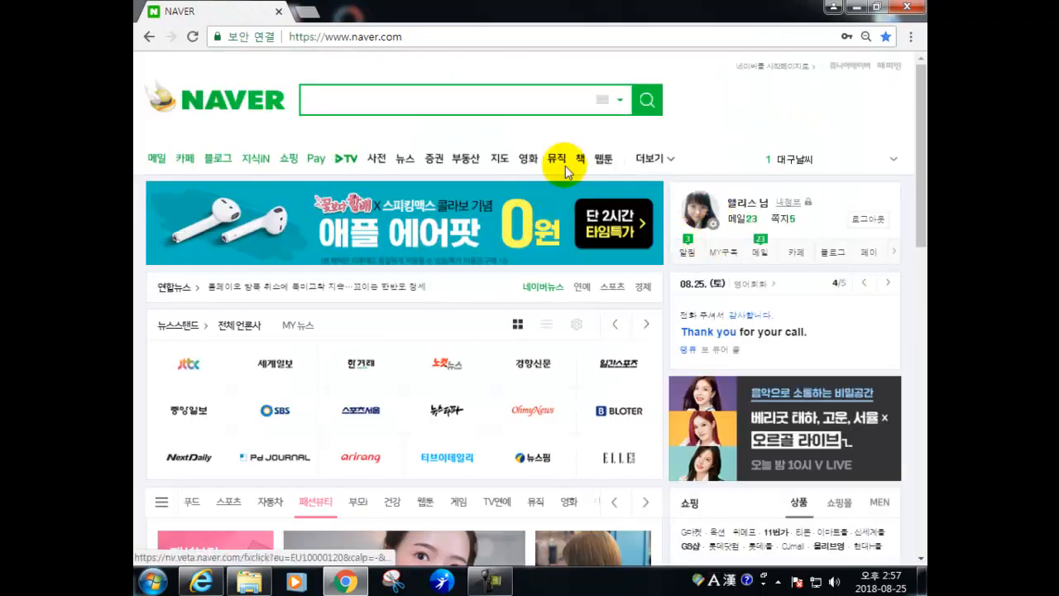
- Open your own blog in a new tab and scroll down to its category list
{"action": "left_click", "coordinate": [208, 165]}
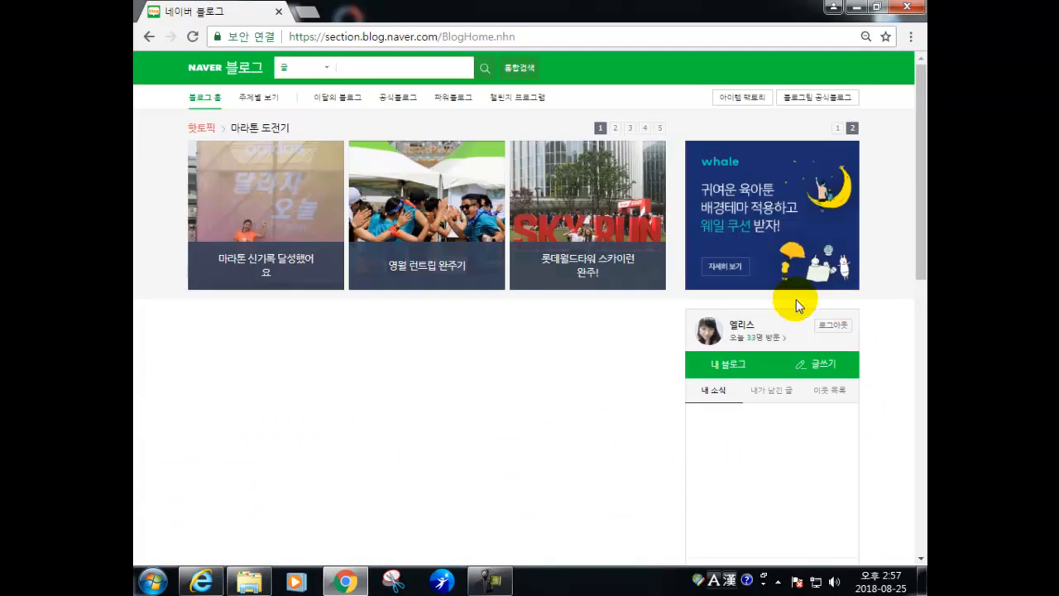
{"action": "left_click", "coordinate": [730, 365]}
{"action": "scroll", "coordinate": [794, 281], "scroll_direction": "up", "scroll_amount": 6}
{"action": "scroll", "coordinate": [663, 291], "scroll_direction": "down", "scroll_amount": 10}
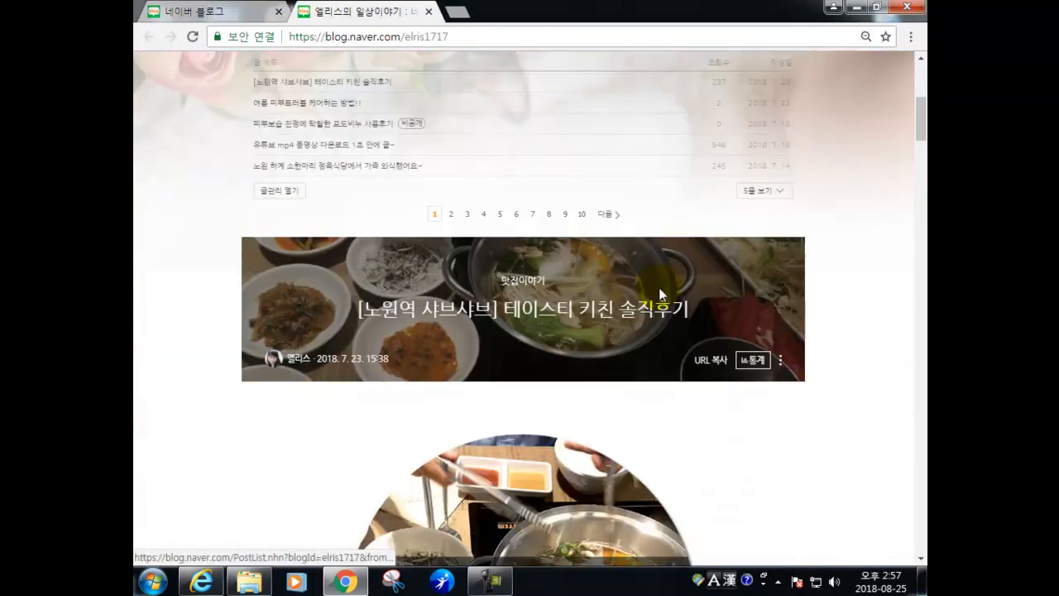
{"action": "left_click_drag", "start_coordinate": [922, 157], "coordinate": [913, 537]}
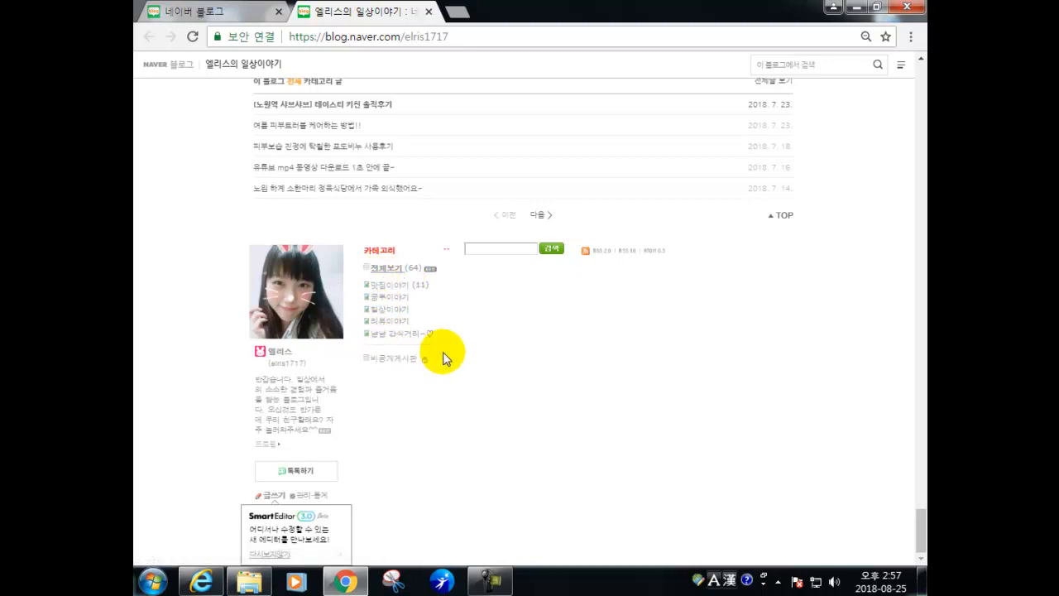
- Browse the 맛집이야기 category's album-style post grid, then return to the main page
{"action": "left_click", "coordinate": [383, 288]}
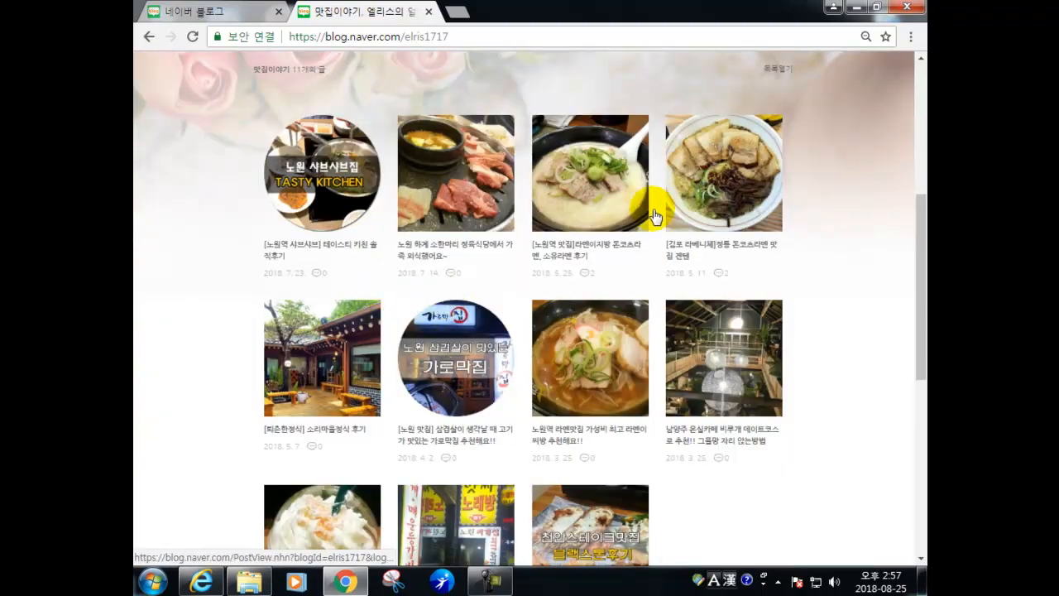
{"action": "scroll", "coordinate": [596, 419], "scroll_direction": "down", "scroll_amount": 1}
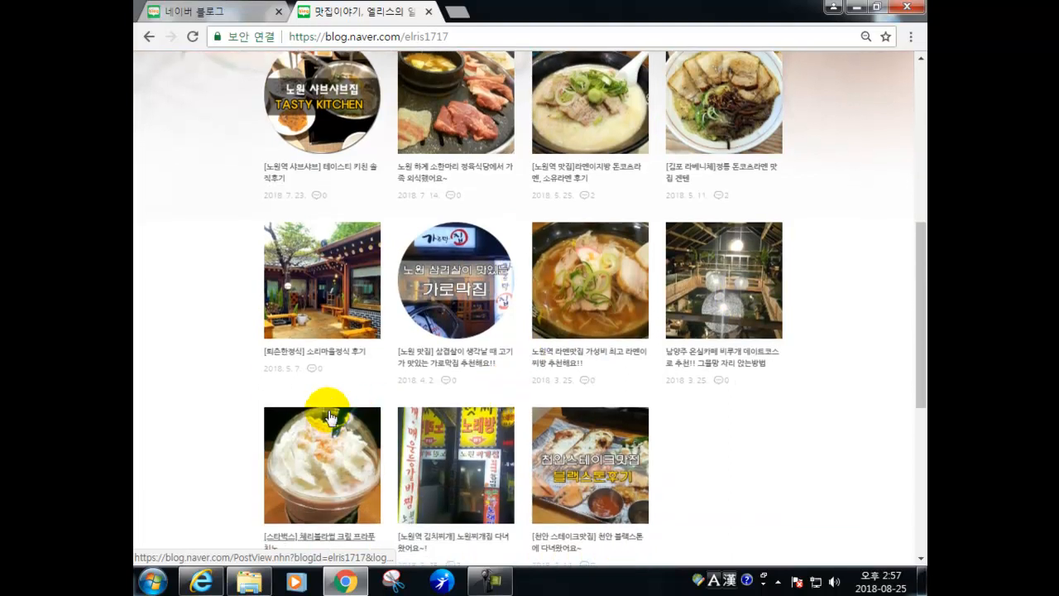
{"action": "scroll", "coordinate": [684, 323], "scroll_direction": "up", "scroll_amount": 1}
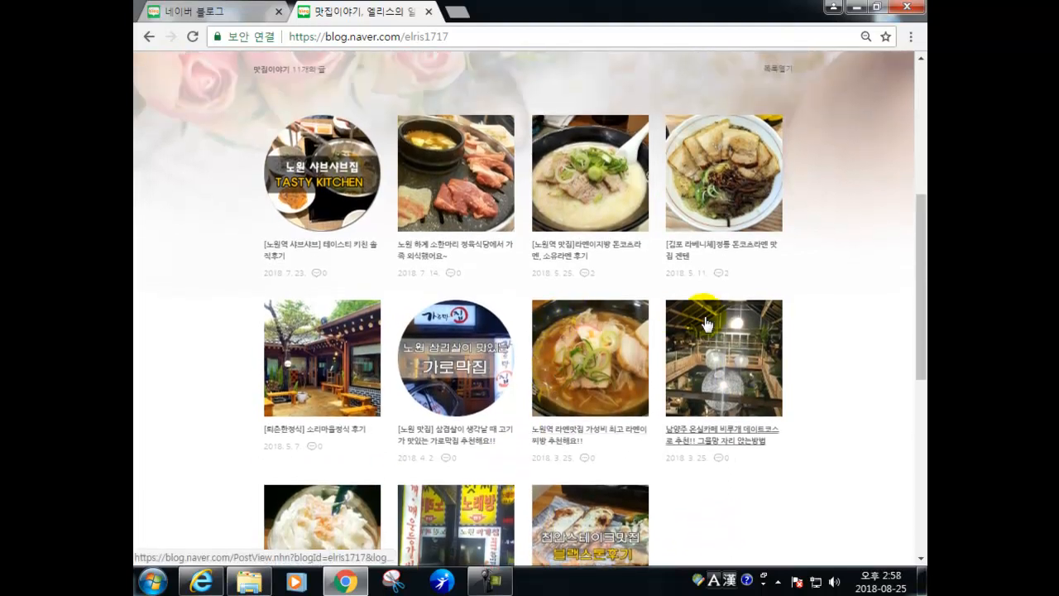
{"action": "left_click", "coordinate": [149, 37]}
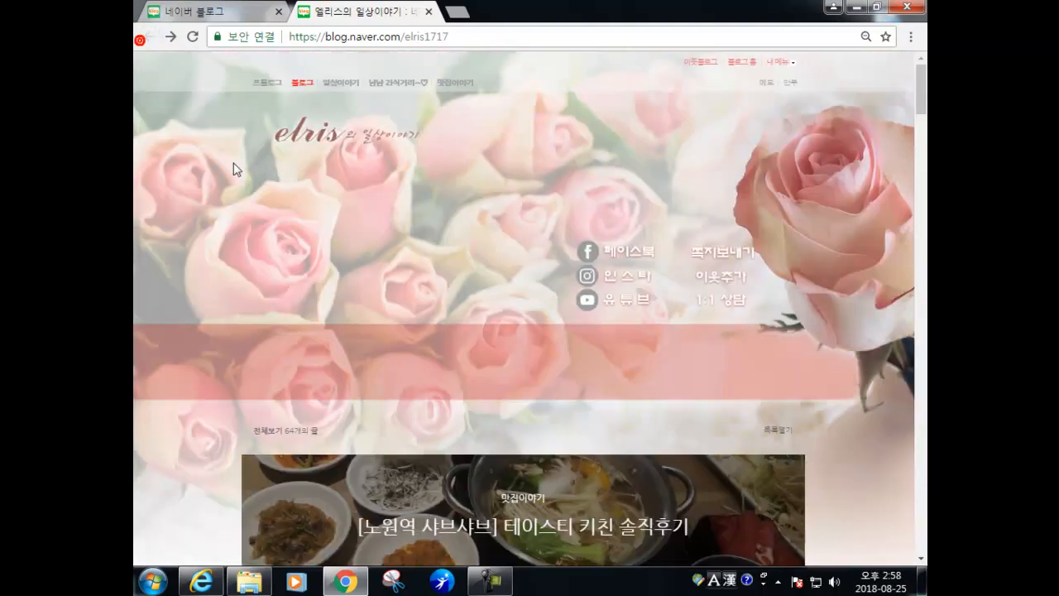
- View the 일상이야기 category and scroll through its 20-post photo grid
{"action": "scroll", "coordinate": [393, 435], "scroll_direction": "down", "scroll_amount": 1}
{"action": "left_click_drag", "start_coordinate": [921, 154], "coordinate": [902, 577]}
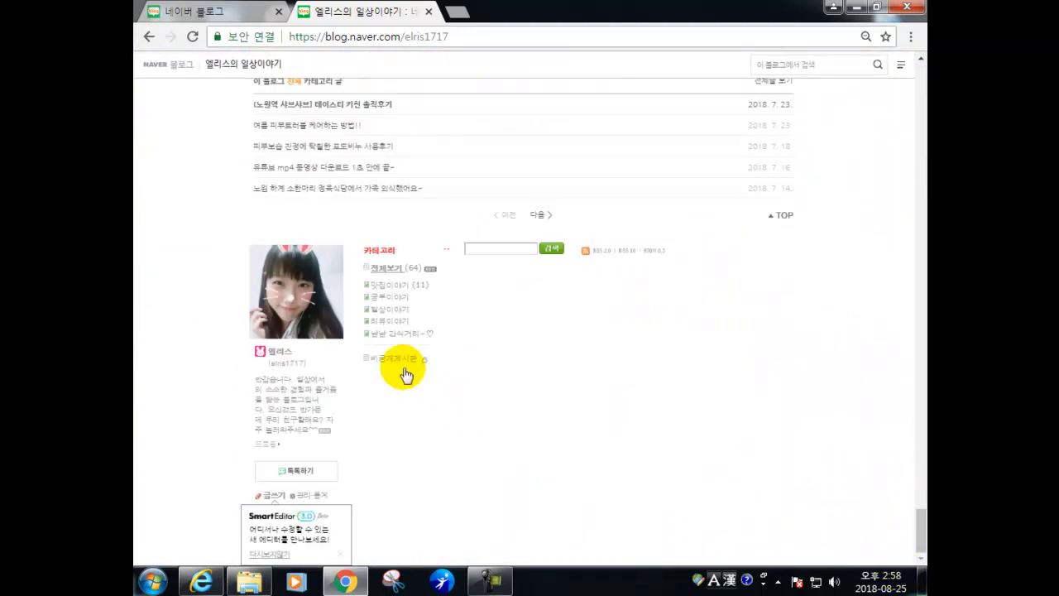
{"action": "left_click", "coordinate": [377, 312]}
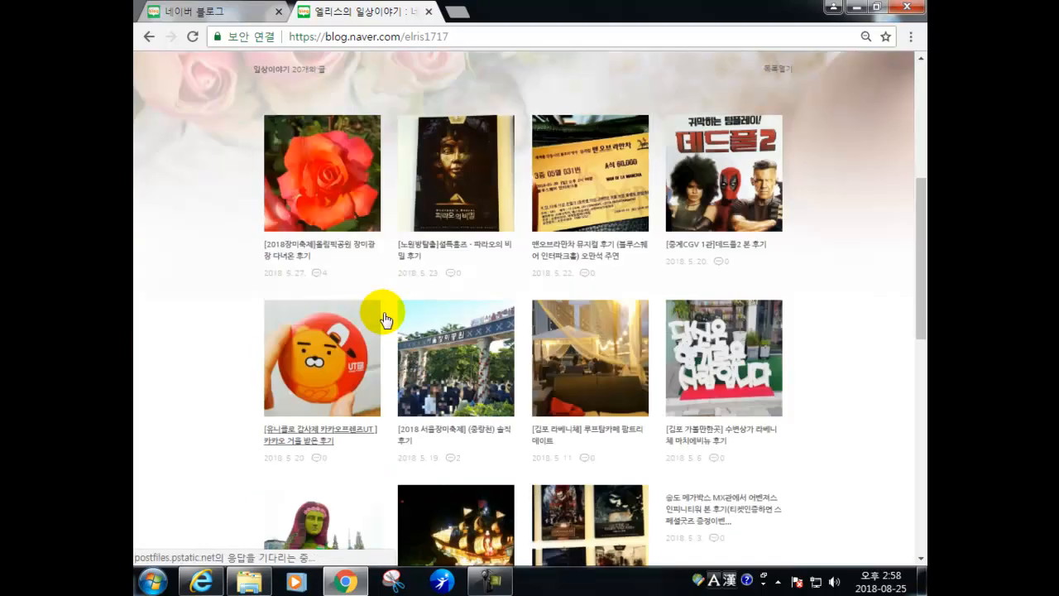
{"action": "scroll", "coordinate": [488, 142], "scroll_direction": "down", "scroll_amount": 1}
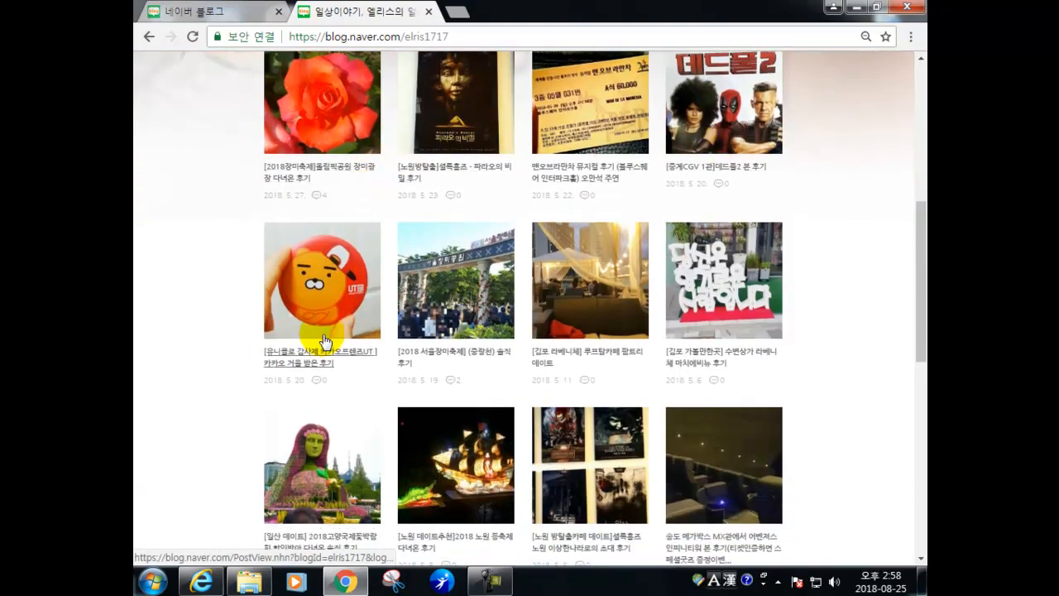
{"action": "scroll", "coordinate": [561, 335], "scroll_direction": "down", "scroll_amount": 1}
{"action": "scroll", "coordinate": [560, 389], "scroll_direction": "down", "scroll_amount": 4}
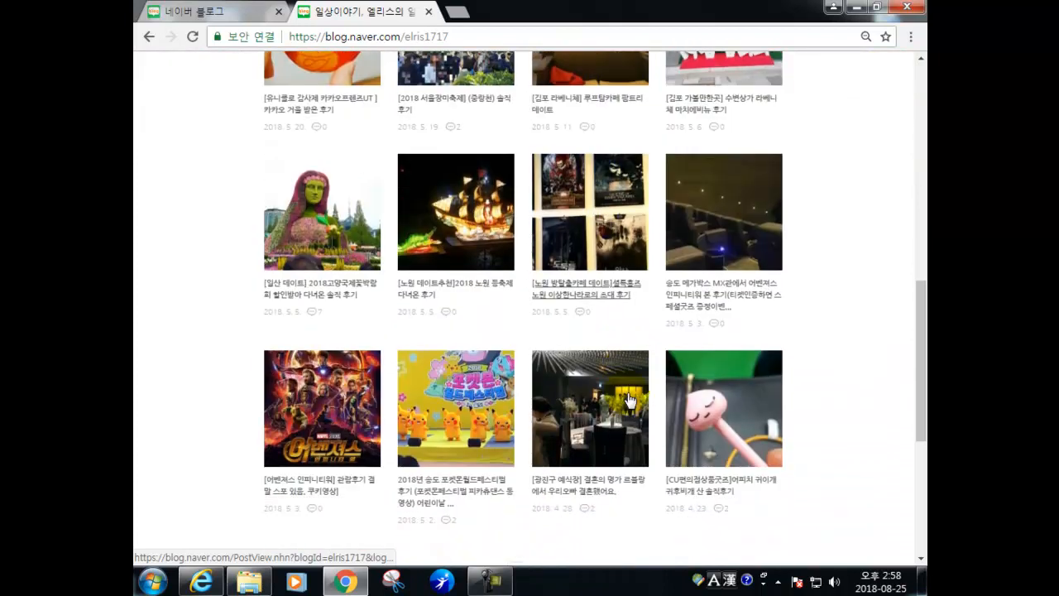
{"action": "scroll", "coordinate": [496, 380], "scroll_direction": "up", "scroll_amount": 2}
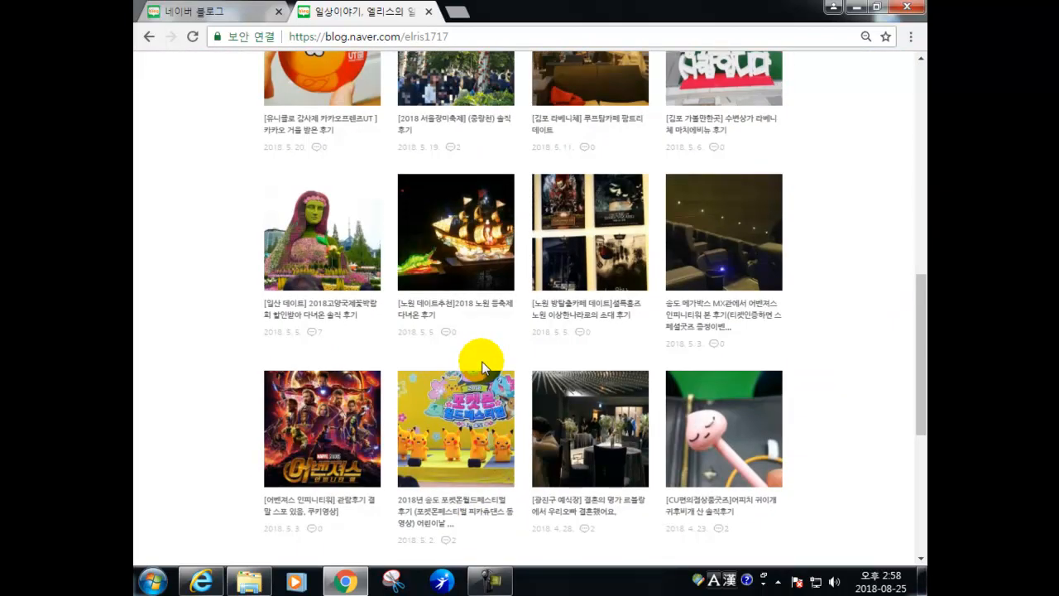
{"action": "scroll", "coordinate": [590, 427], "scroll_direction": "down", "scroll_amount": 5}
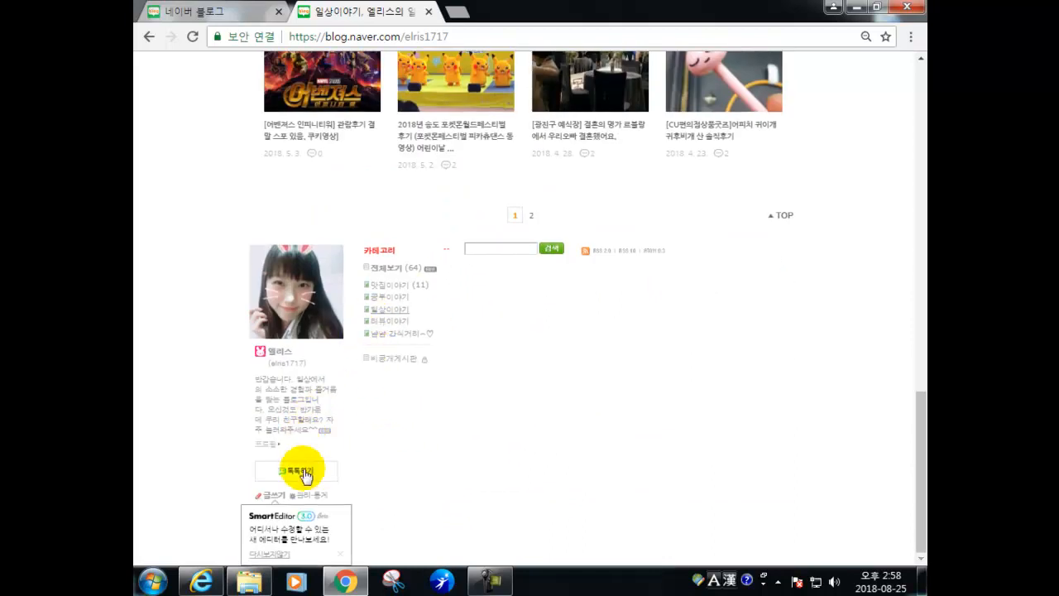
- Switch the 일상이야기 category's post view from album to blog style and save
{"action": "left_click", "coordinate": [303, 496]}
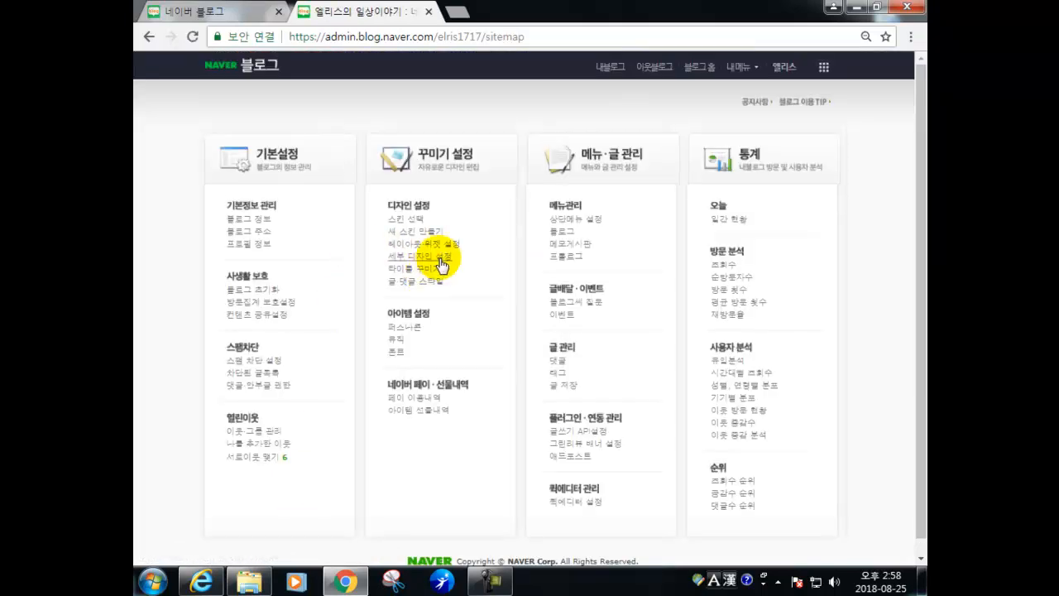
{"action": "left_click", "coordinate": [574, 234]}
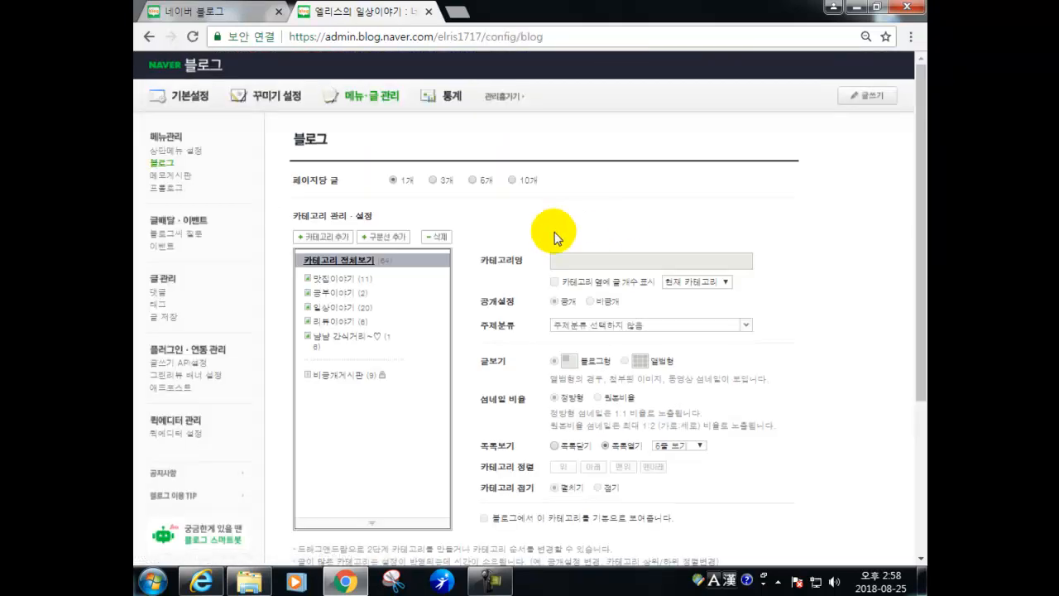
{"action": "left_click", "coordinate": [331, 307]}
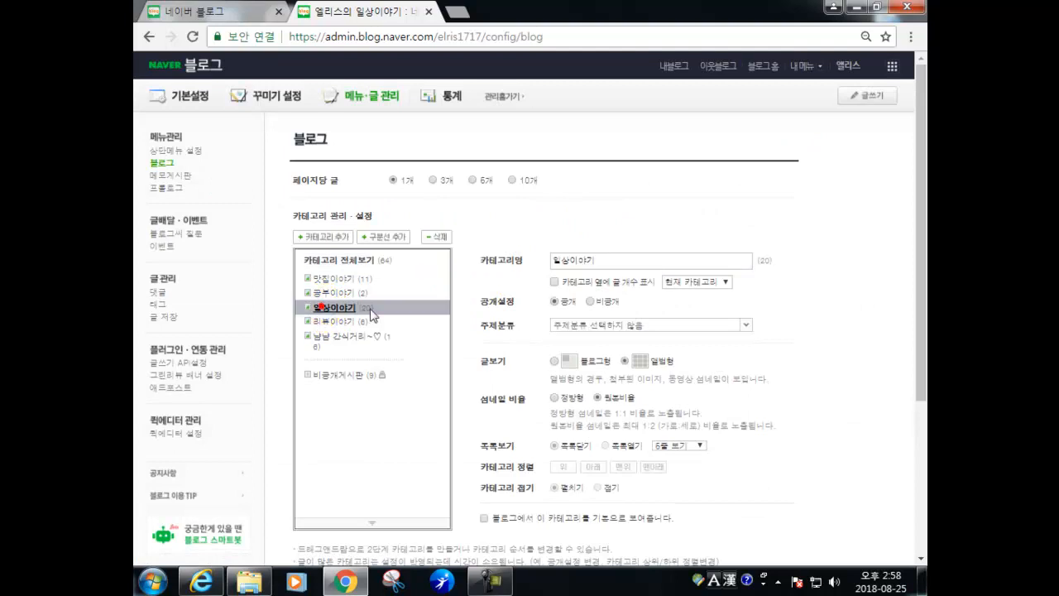
{"action": "left_click", "coordinate": [554, 362]}
{"action": "scroll", "coordinate": [685, 461], "scroll_direction": "down", "scroll_amount": 3}
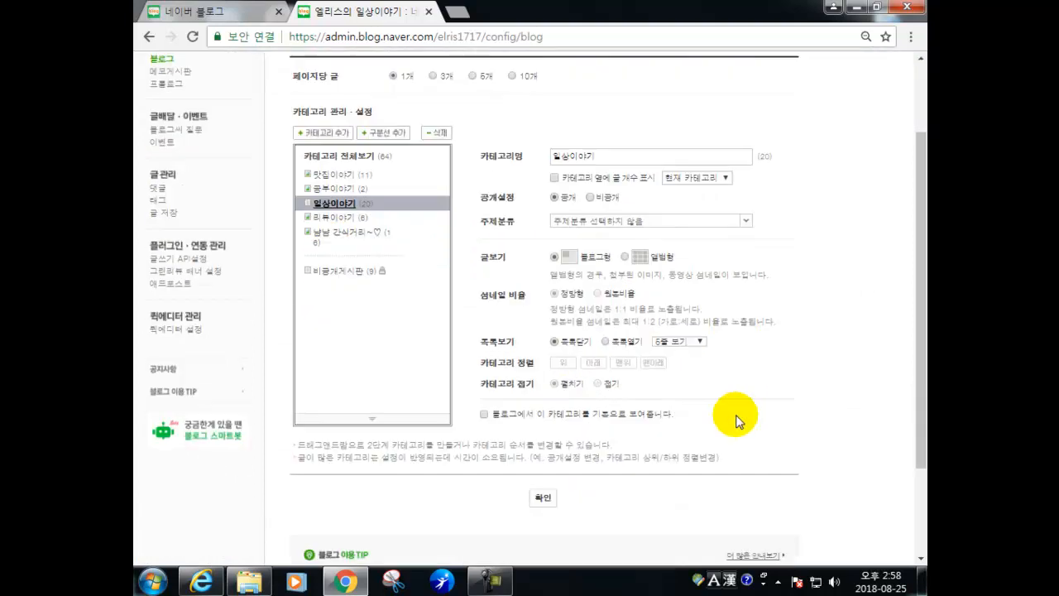
{"action": "left_click", "coordinate": [544, 372]}
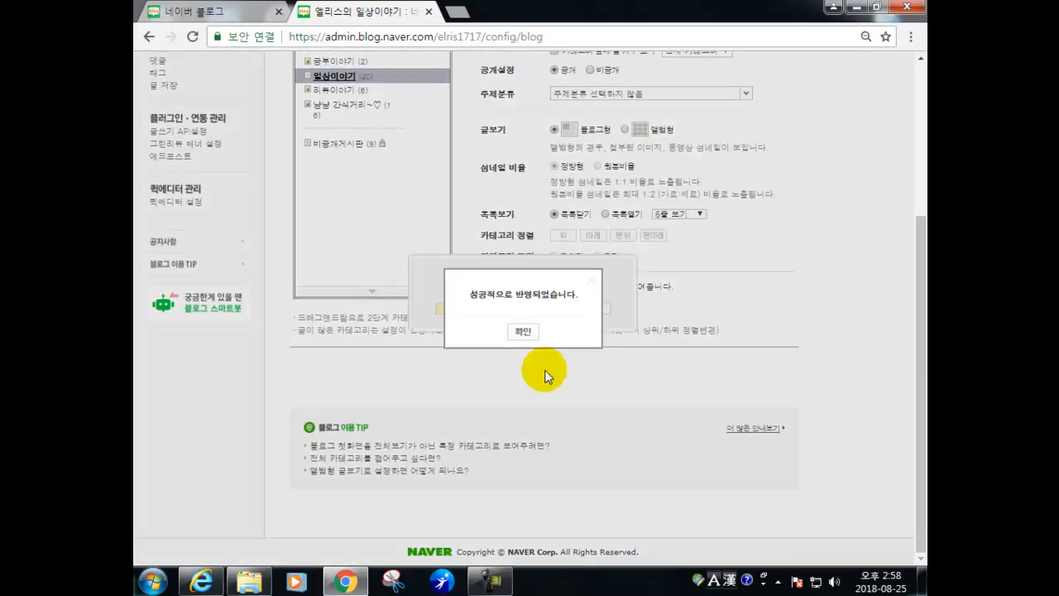
{"action": "left_click", "coordinate": [522, 331]}
- Open the blog's own home page via 내블로그 and scroll to its latest post
{"action": "left_click", "coordinate": [677, 73]}
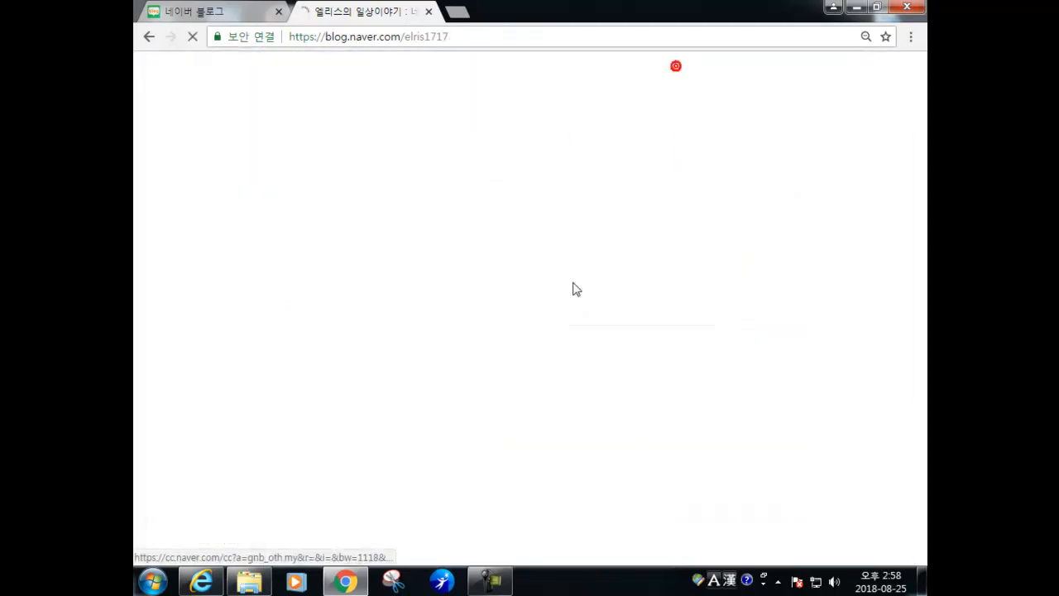
{"action": "scroll", "coordinate": [507, 343], "scroll_direction": "down", "scroll_amount": 3}
{"action": "scroll", "coordinate": [510, 363], "scroll_direction": "down", "scroll_amount": 5}
- Open the 일상이야기 category to show its 2018 Olympic Park rose festival post
{"action": "left_click_drag", "start_coordinate": [922, 144], "coordinate": [899, 536]}
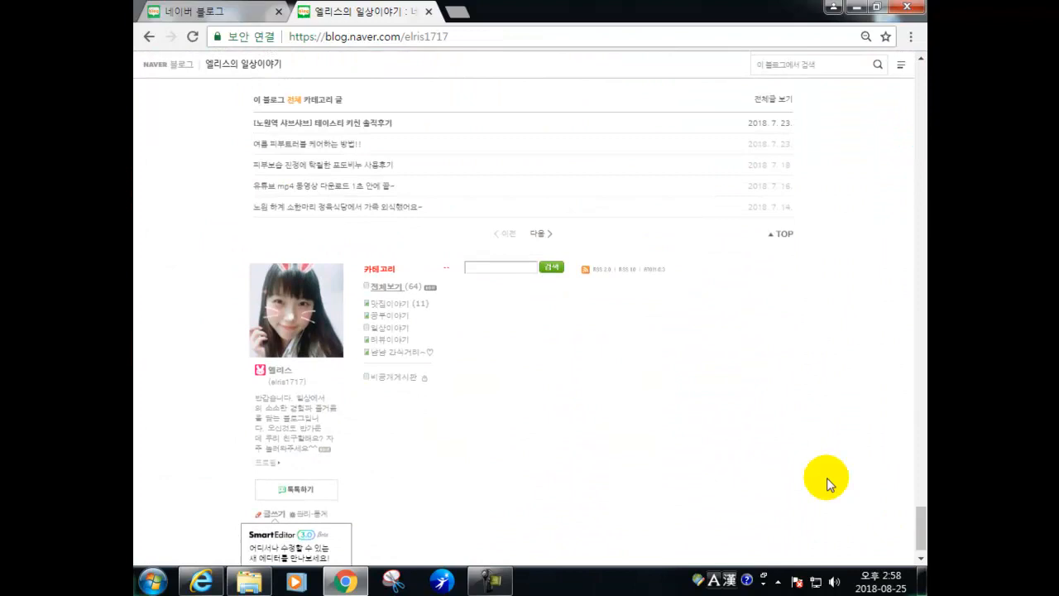
{"action": "left_click", "coordinate": [391, 333]}
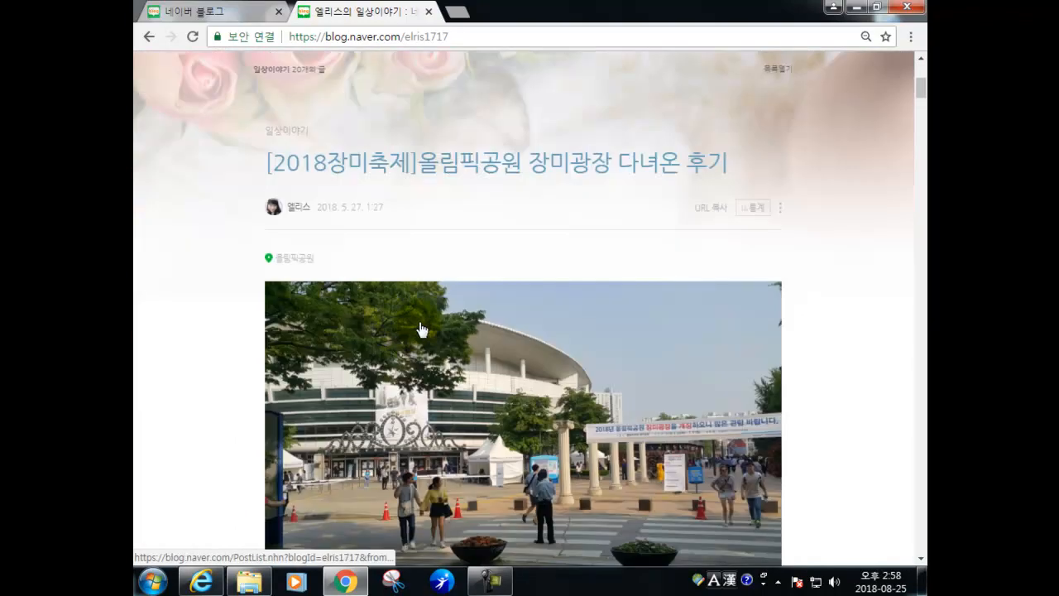
{"action": "scroll", "coordinate": [852, 216], "scroll_direction": "down", "scroll_amount": 3}
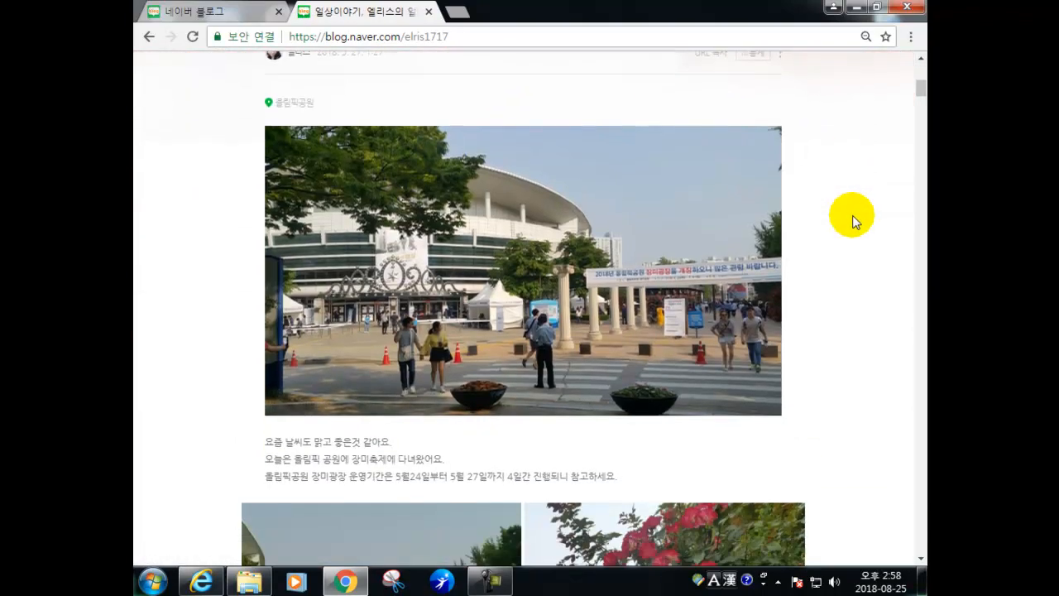
{"action": "scroll", "coordinate": [852, 217], "scroll_direction": "down", "scroll_amount": 10}
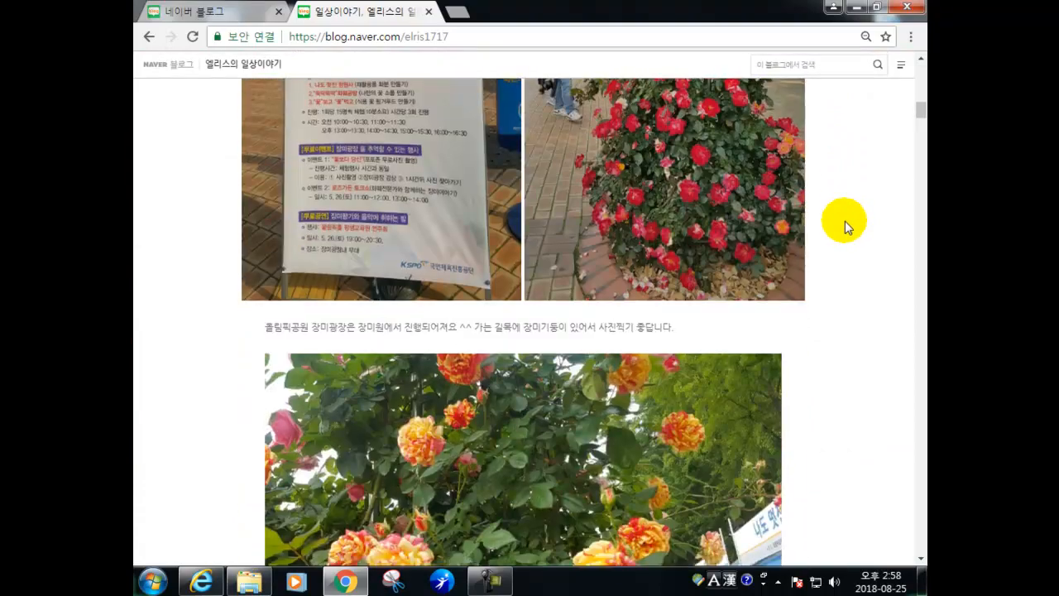
{"action": "scroll", "coordinate": [836, 253], "scroll_direction": "down", "scroll_amount": 20}
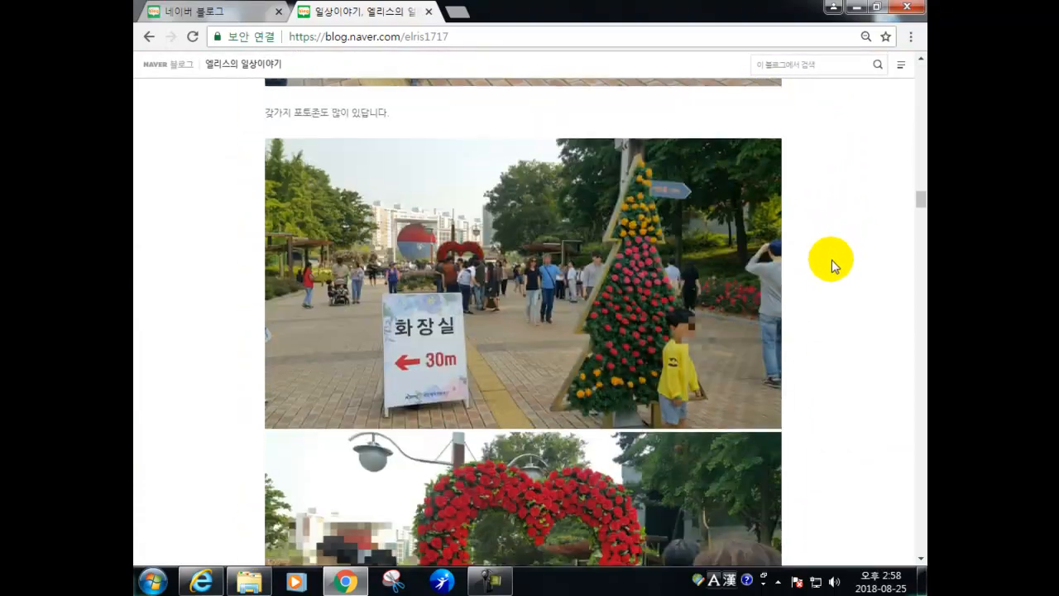
{"action": "scroll", "coordinate": [832, 265], "scroll_direction": "down", "scroll_amount": 20}
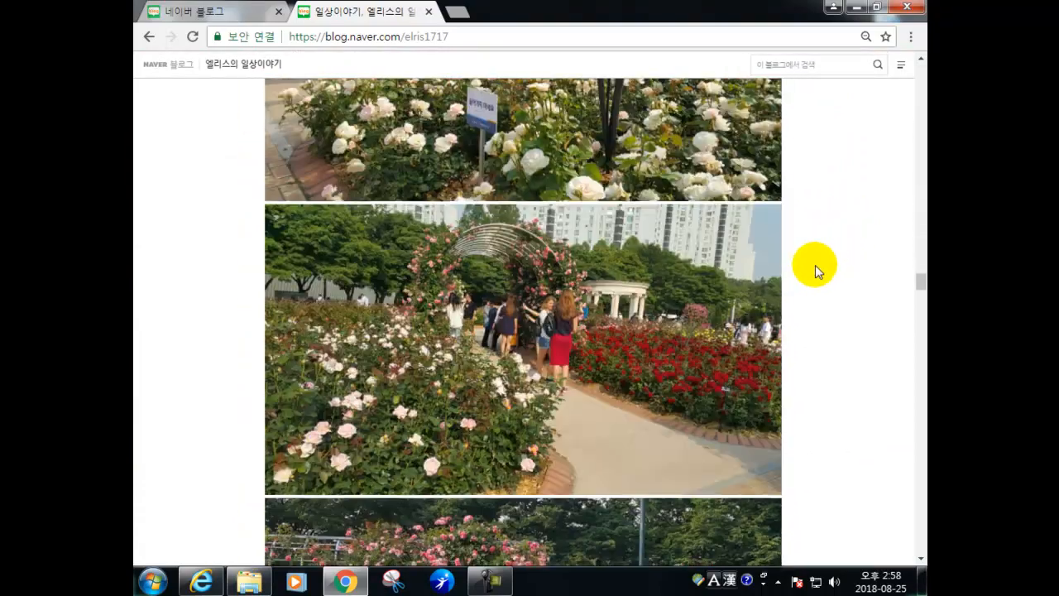
- Scroll through the rose festival post down to the category list and back up
{"action": "scroll", "coordinate": [813, 272], "scroll_direction": "down", "scroll_amount": 20}
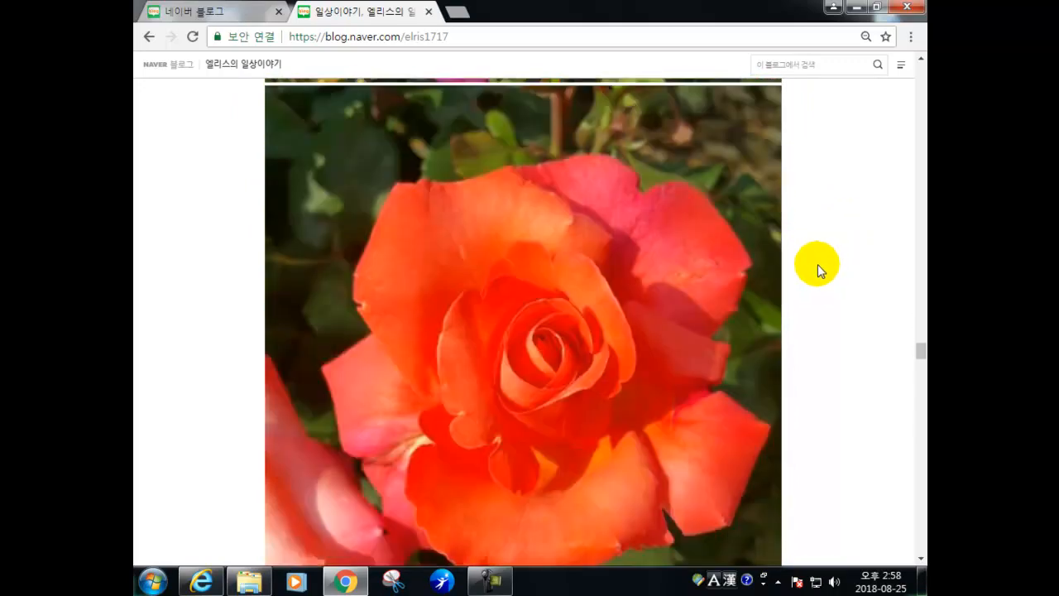
{"action": "scroll", "coordinate": [818, 264], "scroll_direction": "down", "scroll_amount": 20}
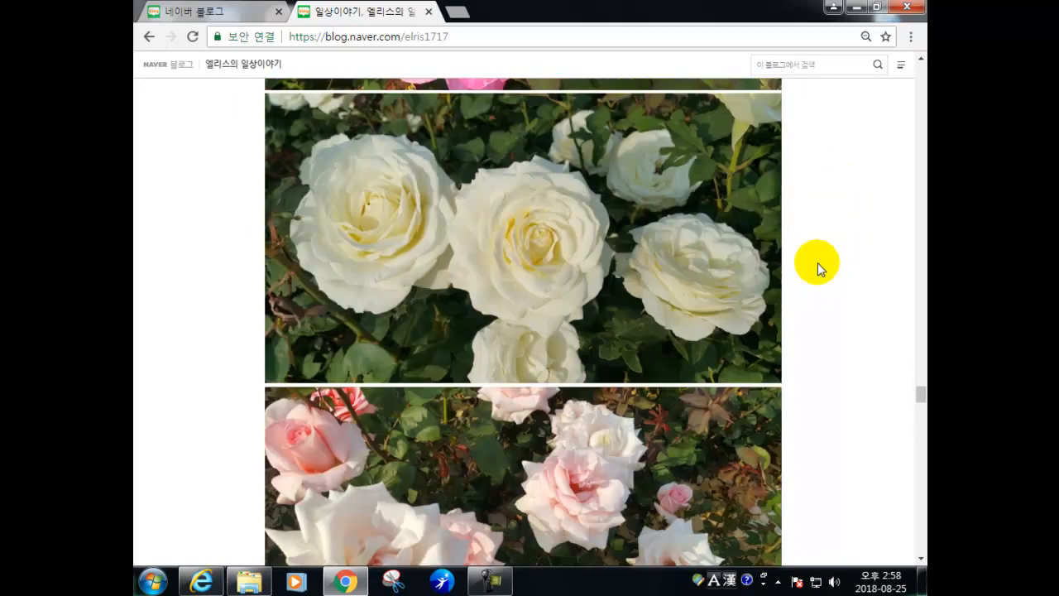
{"action": "scroll", "coordinate": [818, 266], "scroll_direction": "down", "scroll_amount": 20}
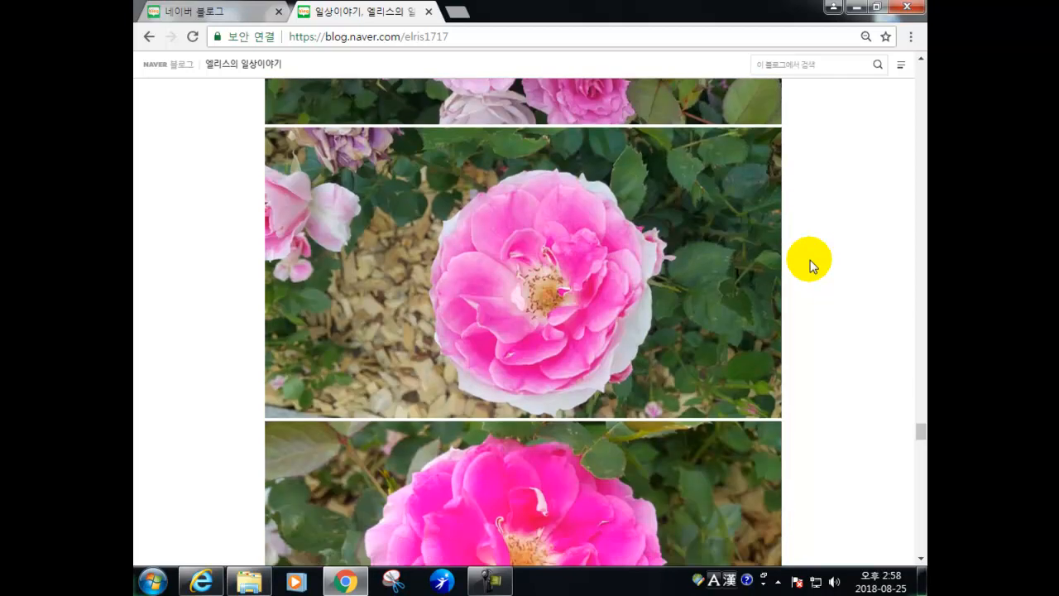
{"action": "scroll", "coordinate": [812, 267], "scroll_direction": "down", "scroll_amount": 20}
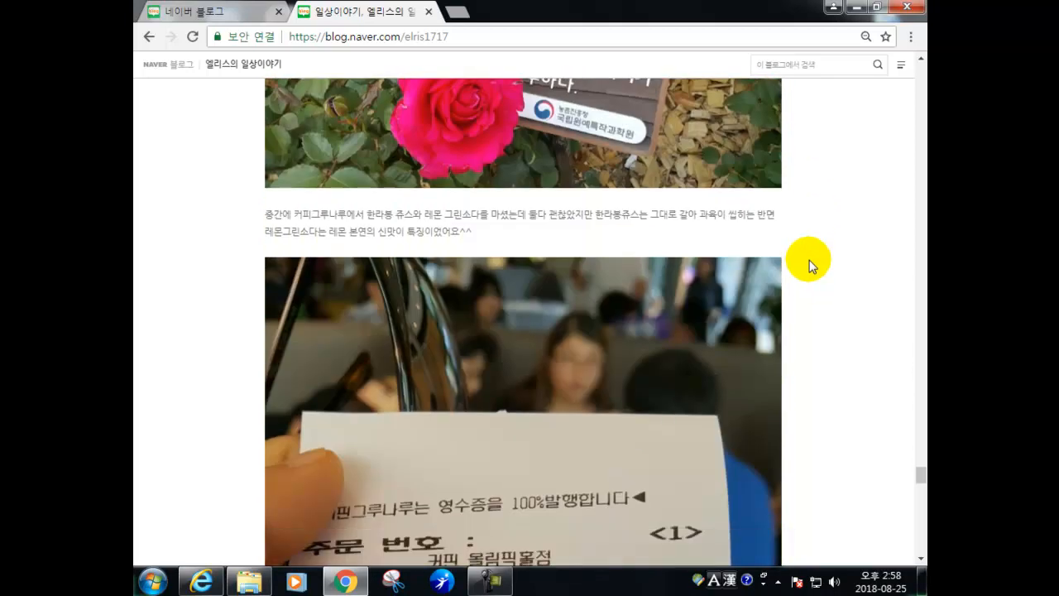
{"action": "scroll", "coordinate": [812, 266], "scroll_direction": "down", "scroll_amount": 20}
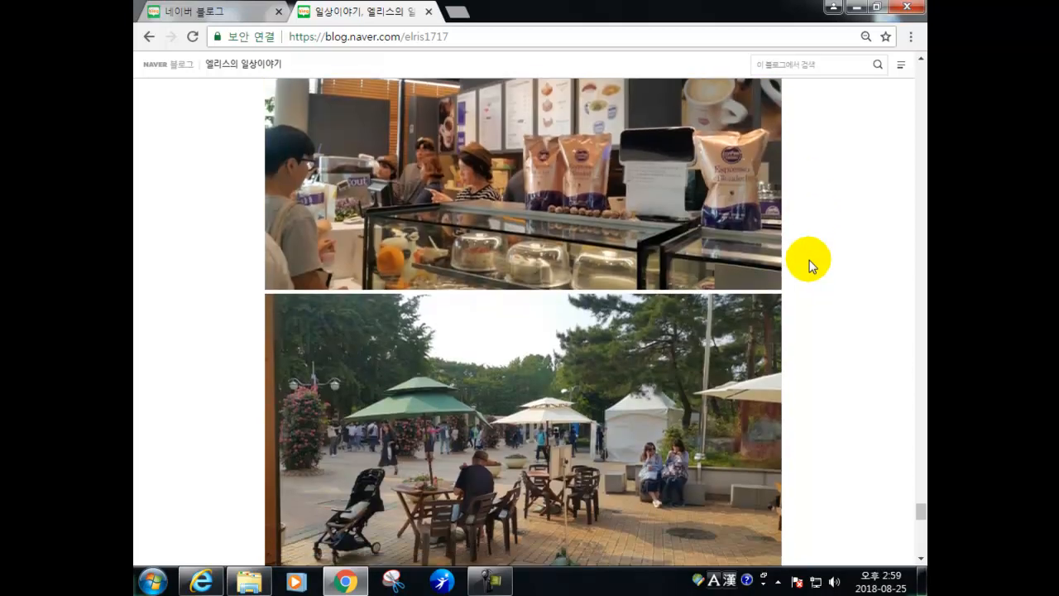
{"action": "scroll", "coordinate": [809, 265], "scroll_direction": "down", "scroll_amount": 15}
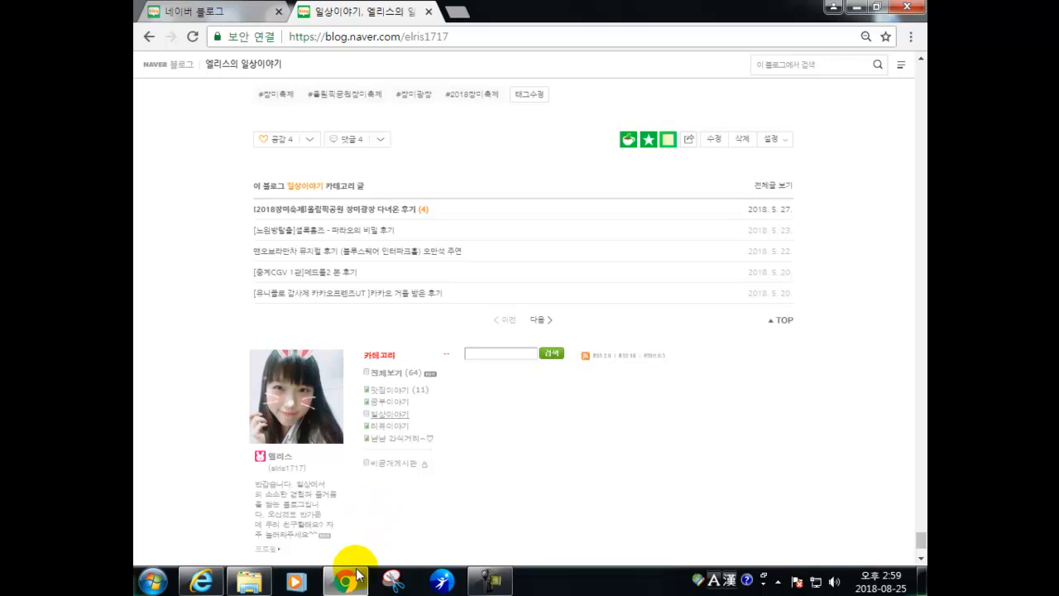
{"action": "mouse_move", "coordinate": [356, 584]}
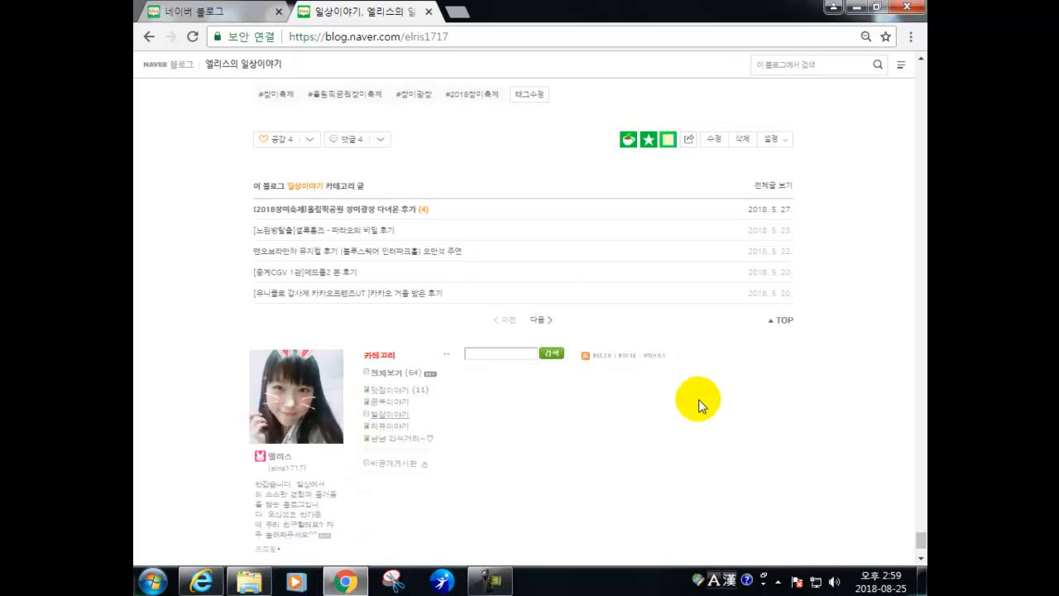
{"action": "scroll", "coordinate": [711, 389], "scroll_direction": "up", "scroll_amount": 5}
{"action": "left_click_drag", "start_coordinate": [921, 526], "coordinate": [926, 149]}
{"action": "left_click_drag", "start_coordinate": [924, 73], "coordinate": [918, 546]}
- Open the admin overview and its blog menu settings, then return to the blog's main page
{"action": "left_click", "coordinate": [311, 495]}
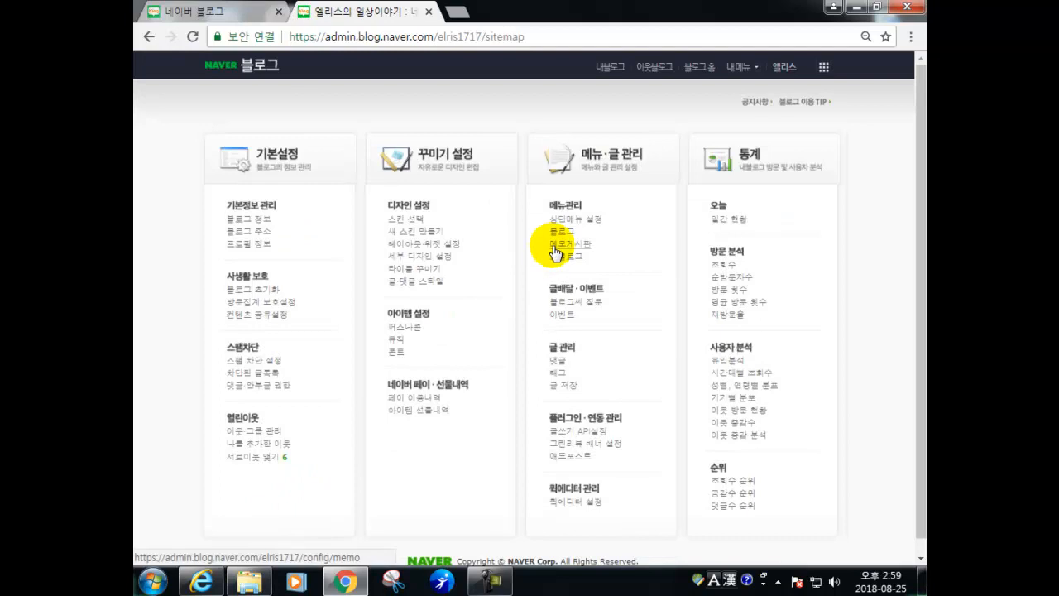
{"action": "left_click", "coordinate": [561, 237]}
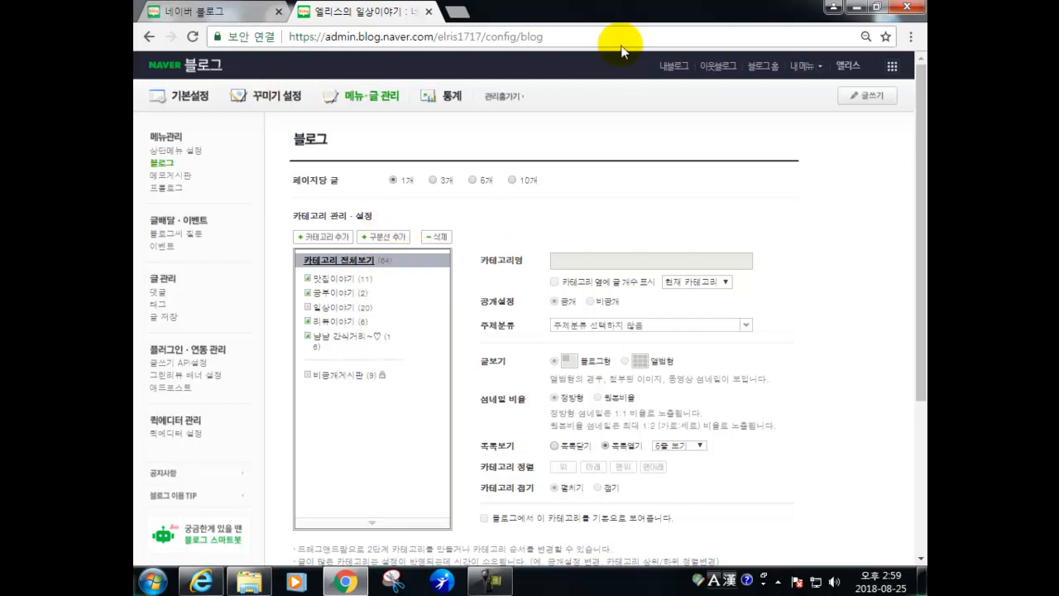
{"action": "left_click", "coordinate": [672, 70]}
{"action": "left_click_drag", "start_coordinate": [915, 88], "coordinate": [879, 539]}
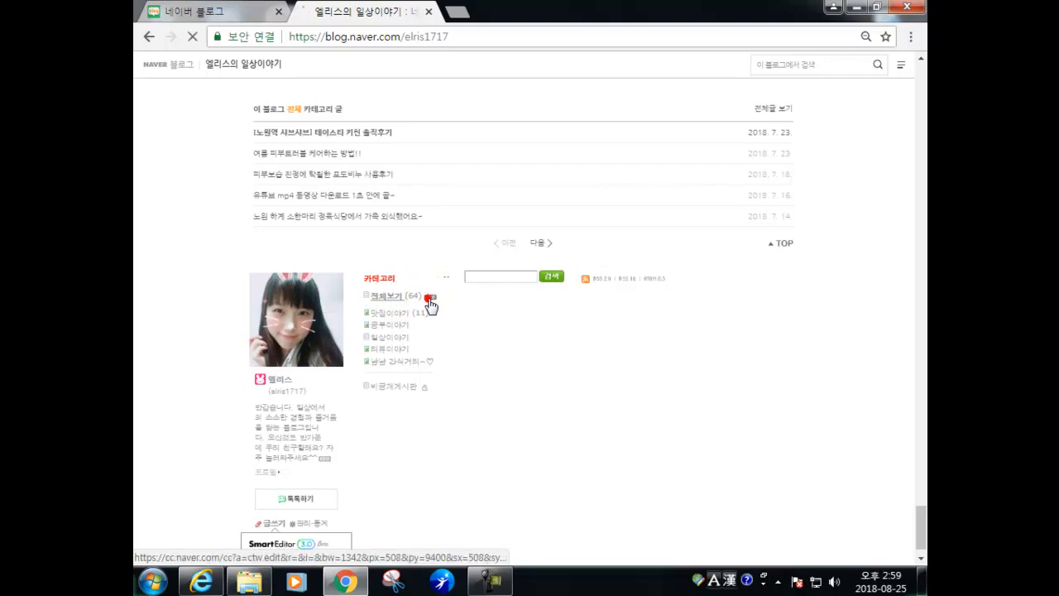
- In category settings, switch 일상이야기 to album-style view and select the all-categories root
{"action": "left_click", "coordinate": [430, 298]}
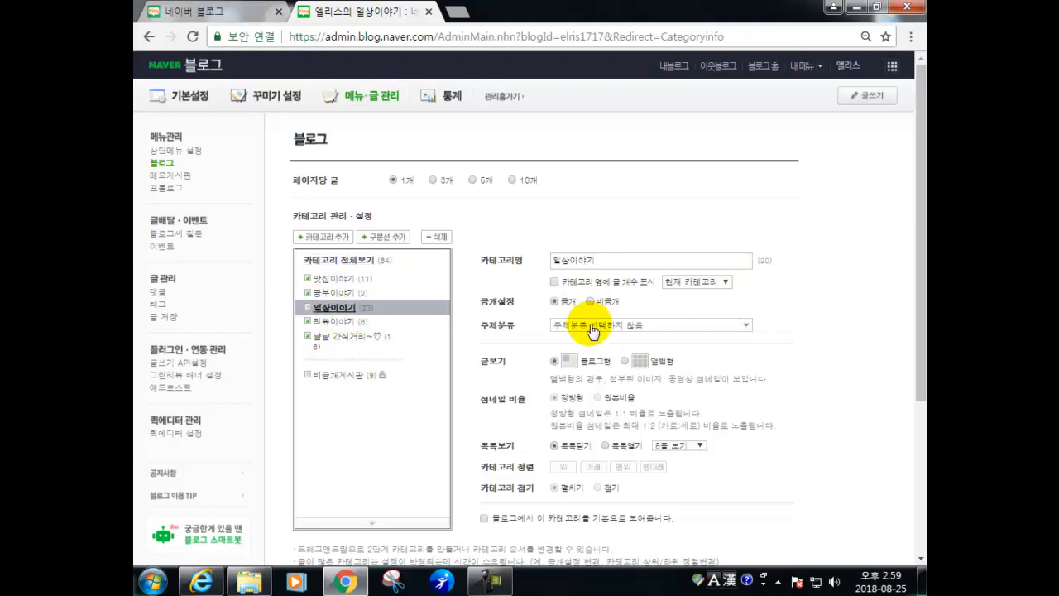
{"action": "left_click", "coordinate": [625, 362]}
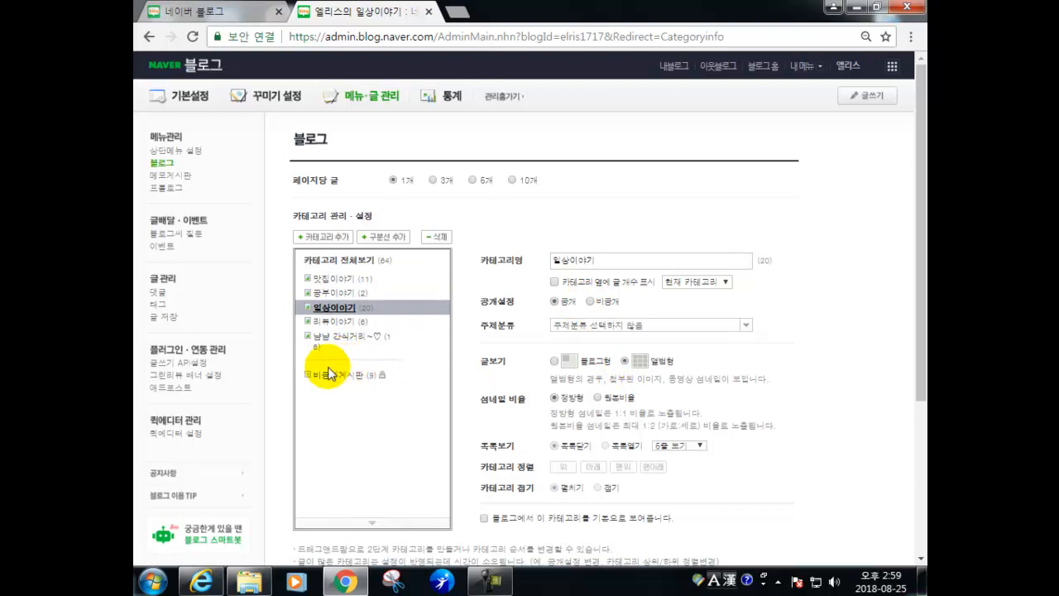
{"action": "left_click", "coordinate": [320, 261]}
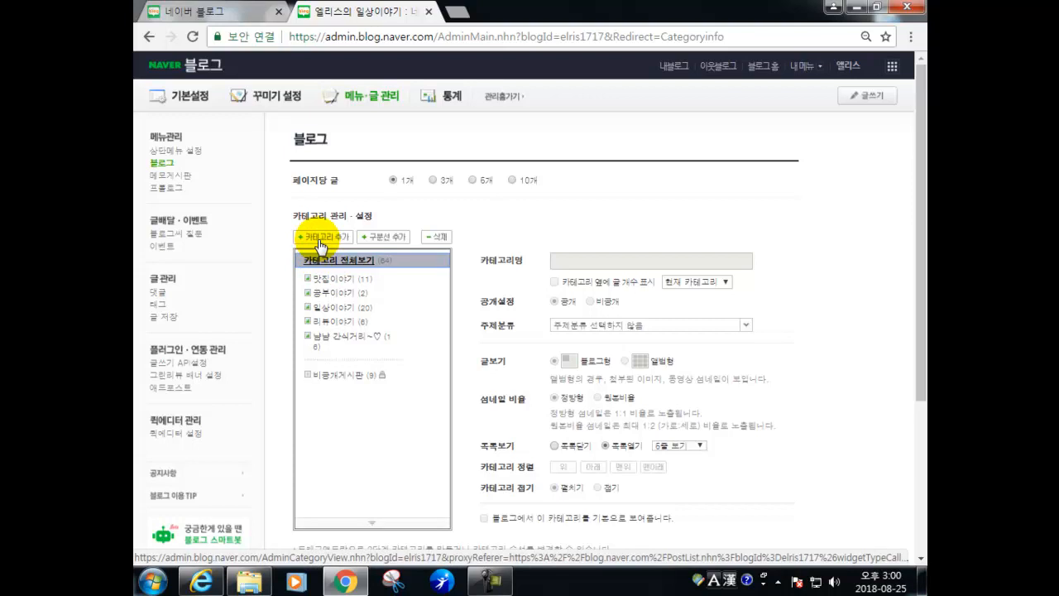
- Create a 여성슈즈 category, then add 운동화 and 단화 beneath it in the tree
{"action": "left_click", "coordinate": [321, 245]}
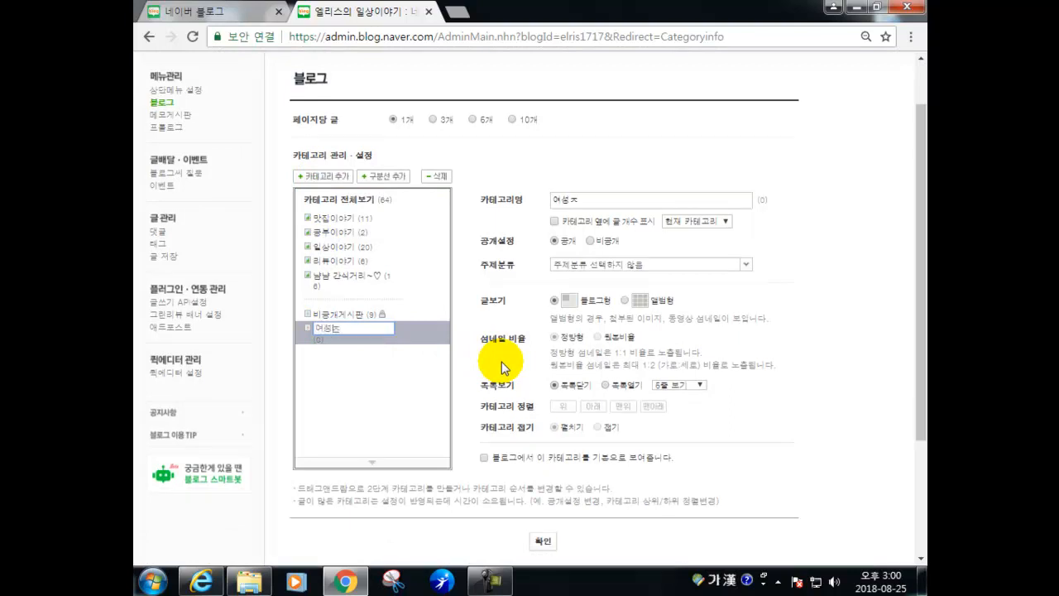
{"action": "left_click", "coordinate": [385, 420]}
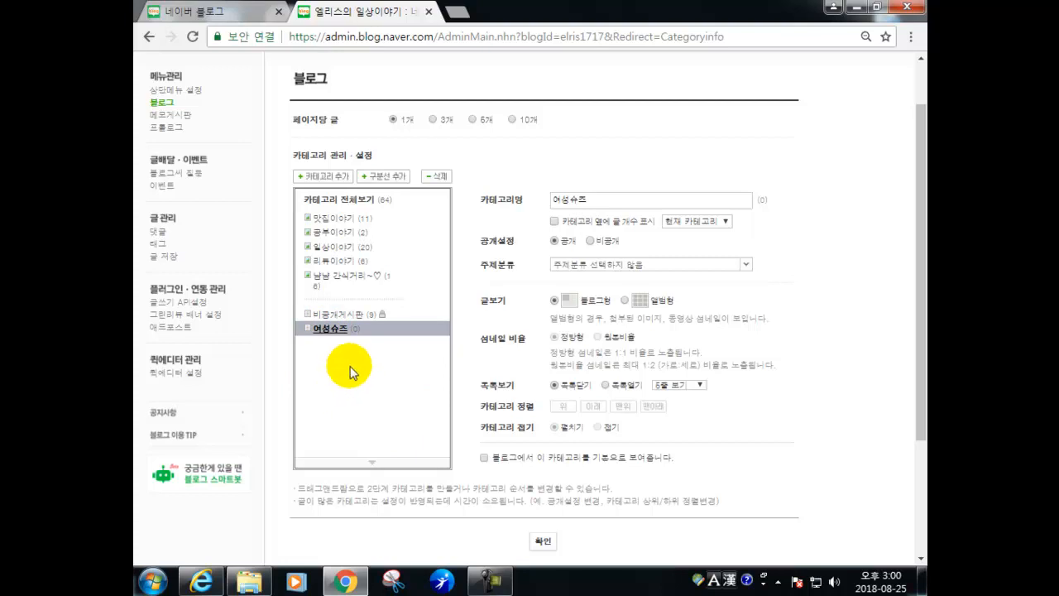
{"action": "left_click", "coordinate": [337, 176]}
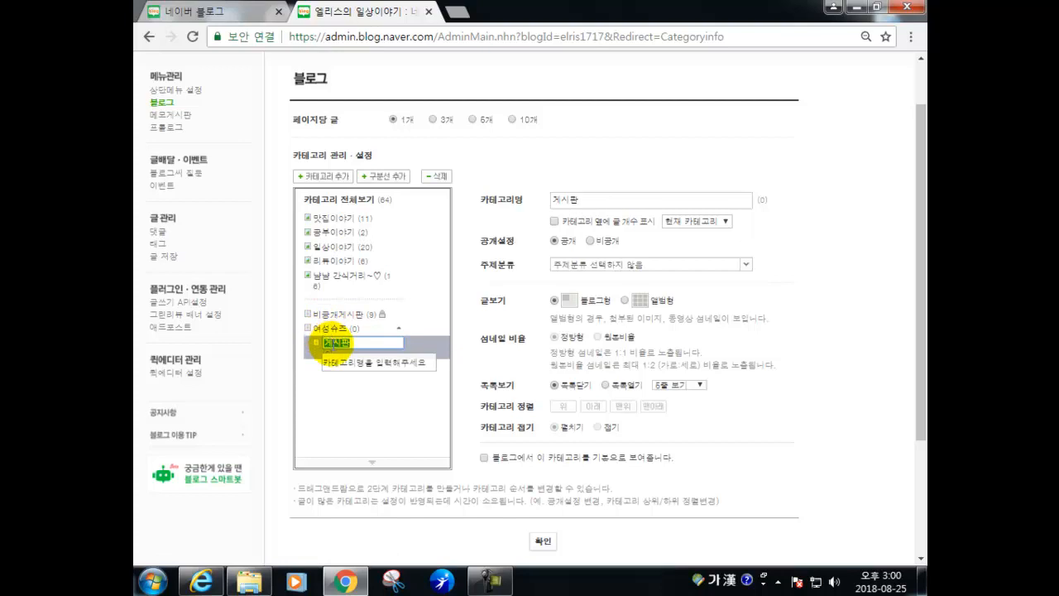
{"action": "type", "text": "운동화"}
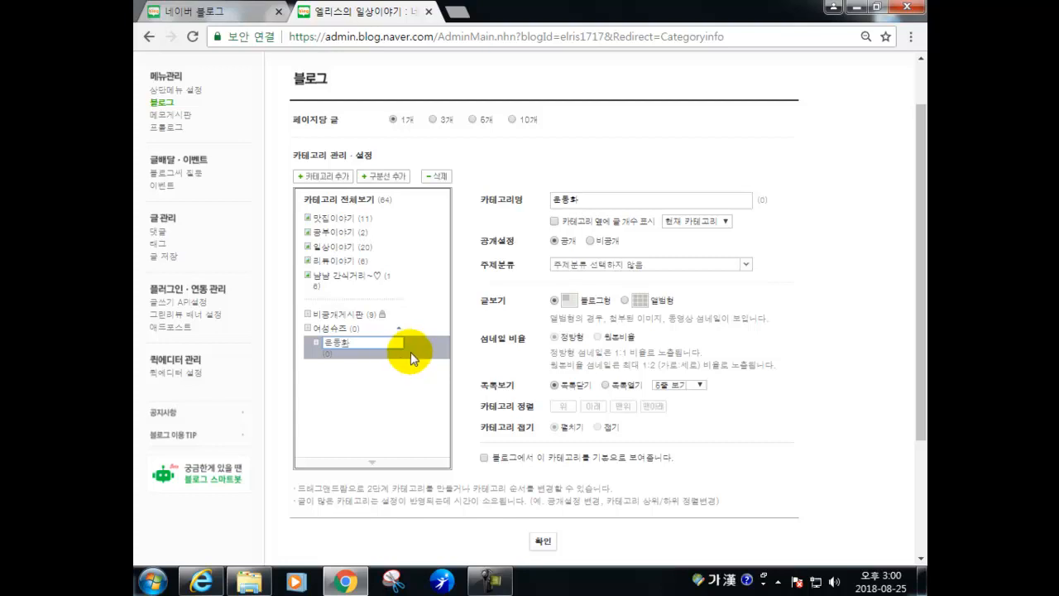
{"action": "left_click", "coordinate": [389, 404]}
{"action": "left_click", "coordinate": [327, 331]}
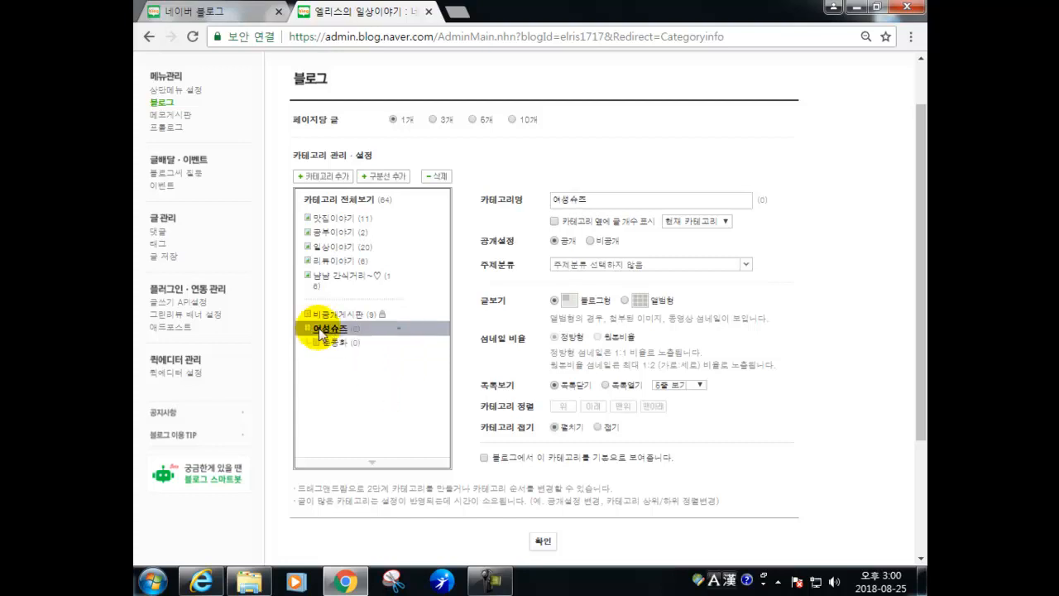
{"action": "left_click", "coordinate": [323, 176]}
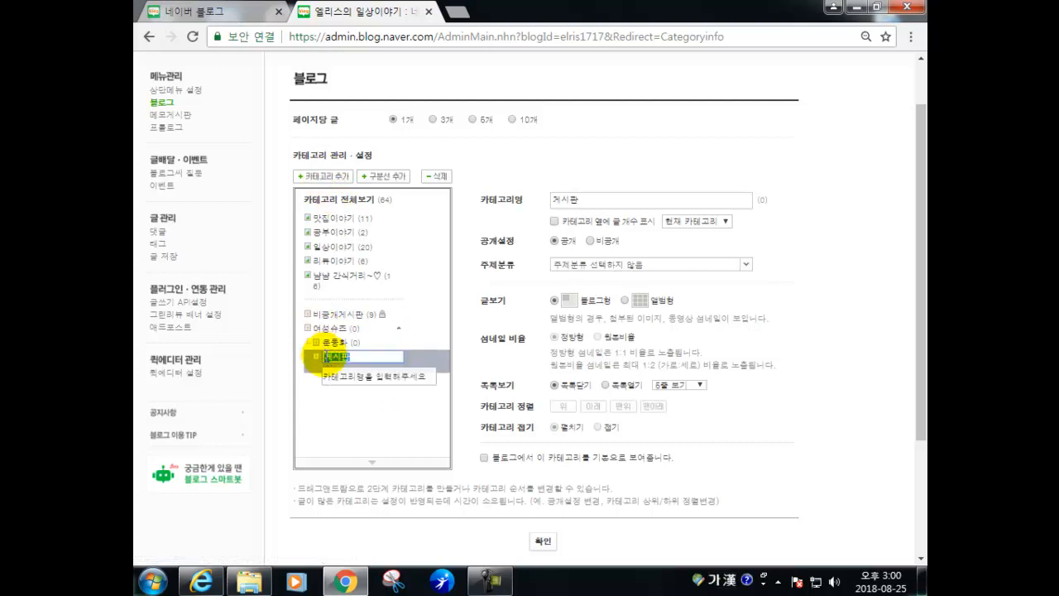
{"action": "left_click", "coordinate": [446, 393]}
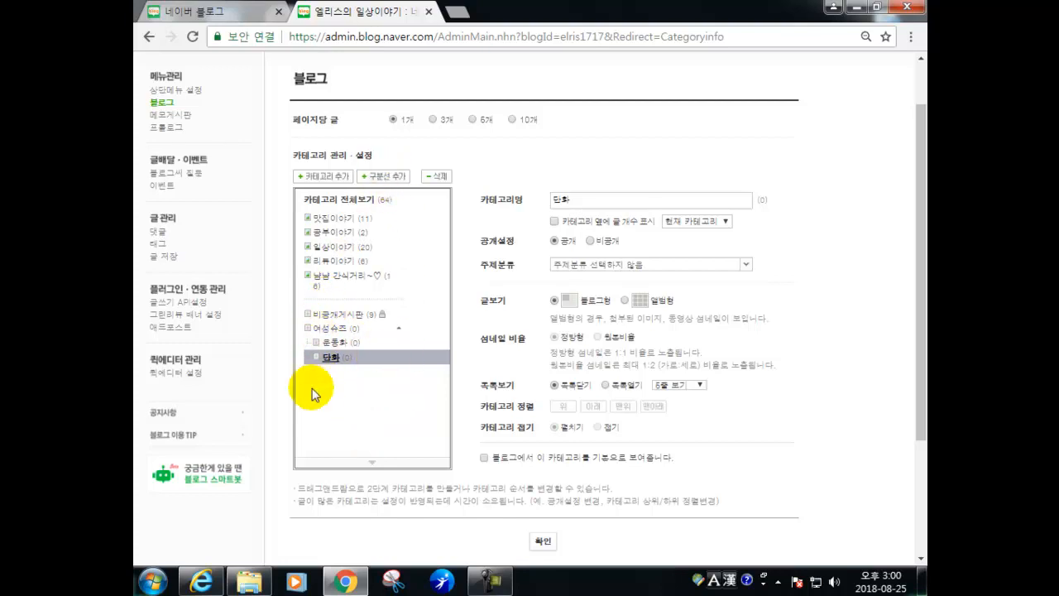
- Add a divider line below 단화, then remove that separator again
{"action": "left_click", "coordinate": [377, 178]}
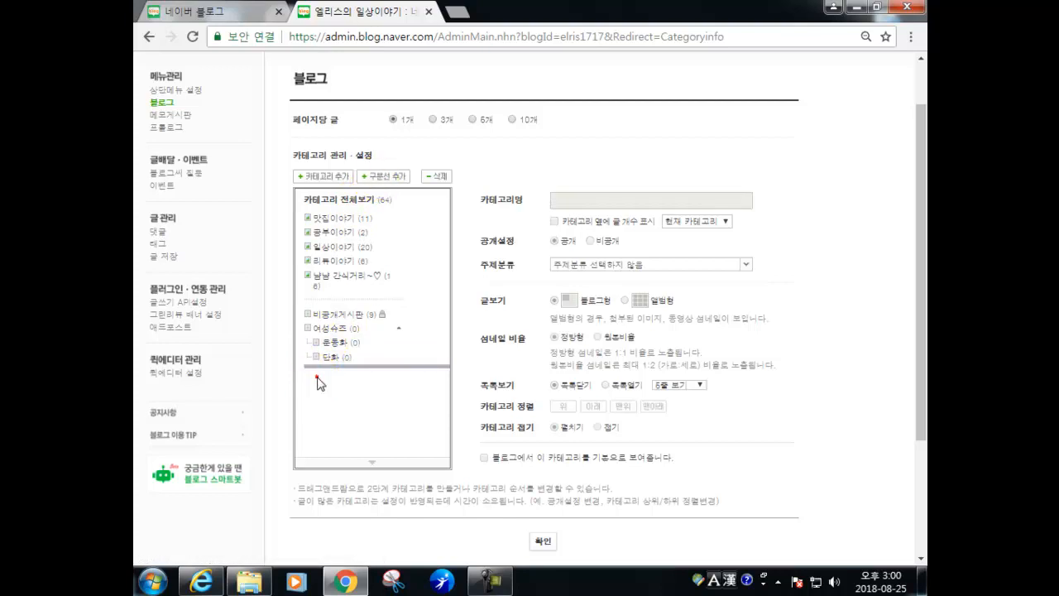
{"action": "left_click", "coordinate": [326, 343]}
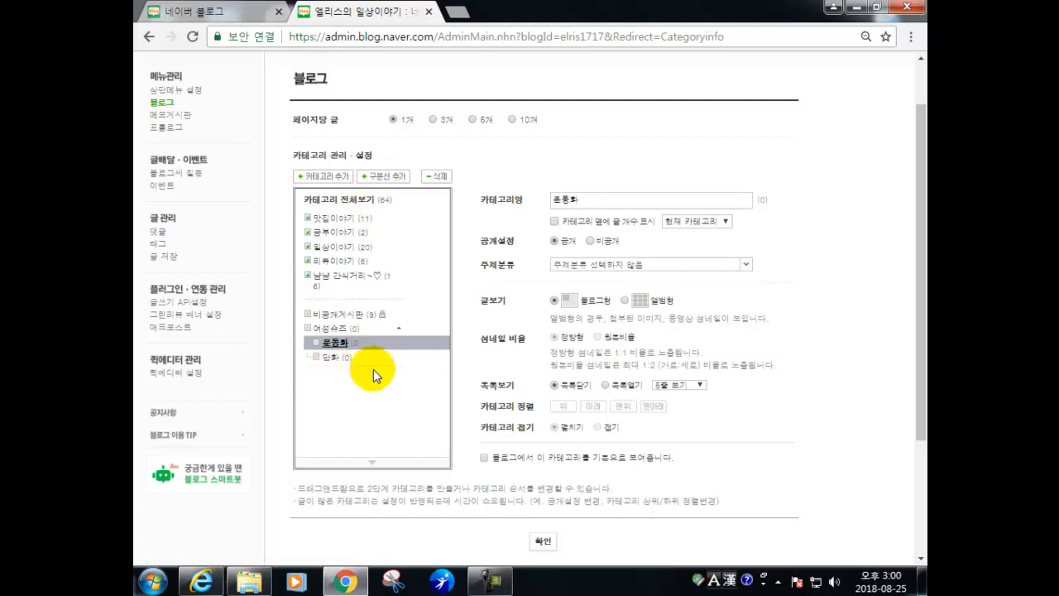
{"action": "left_click", "coordinate": [370, 361]}
{"action": "left_click", "coordinate": [372, 368]}
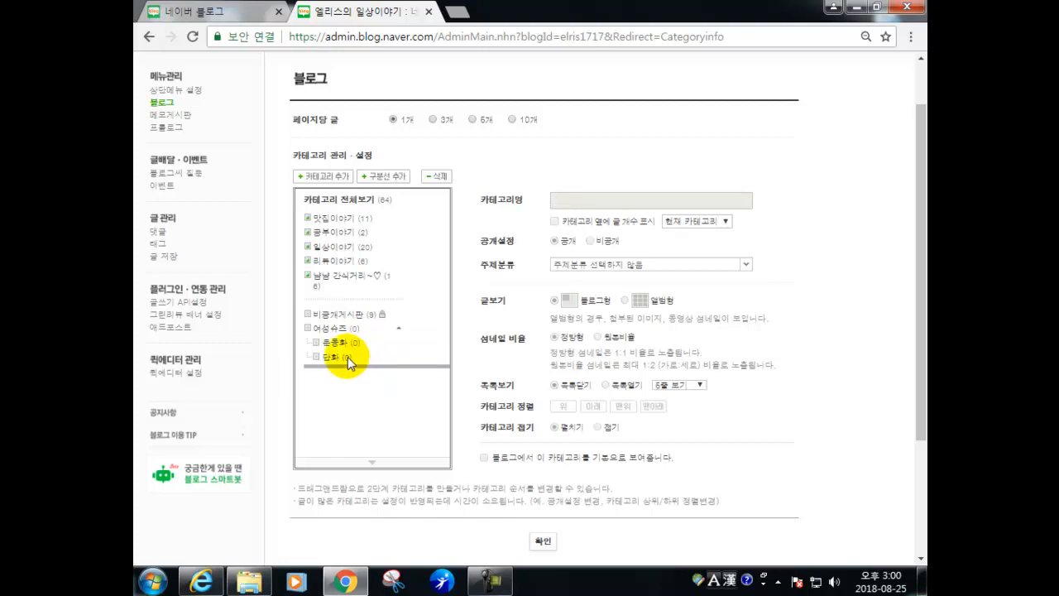
{"action": "left_click", "coordinate": [437, 176]}
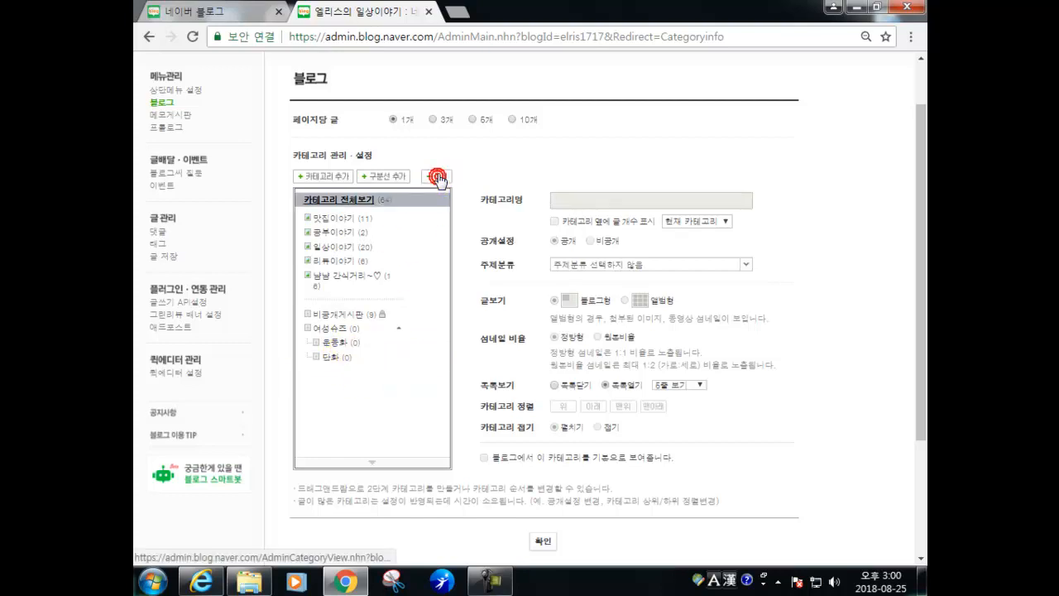
- Delete 단화, 운동화 and 여성슈즈 in turn, confirming each deletion
{"action": "left_click", "coordinate": [331, 356]}
{"action": "left_click", "coordinate": [441, 177]}
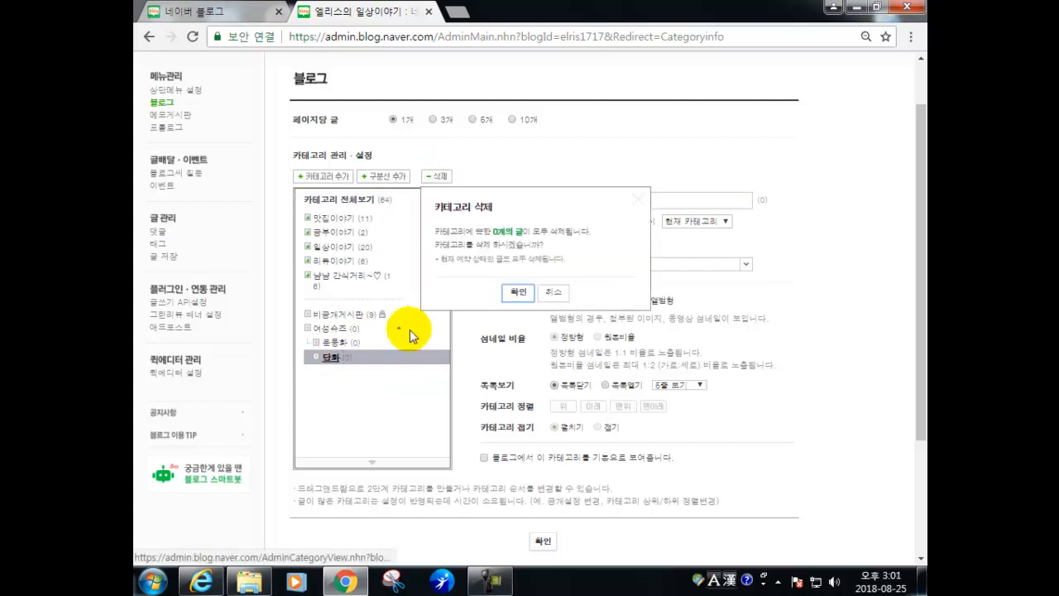
{"action": "left_click", "coordinate": [510, 291]}
{"action": "left_click", "coordinate": [346, 349]}
{"action": "left_click", "coordinate": [436, 176]}
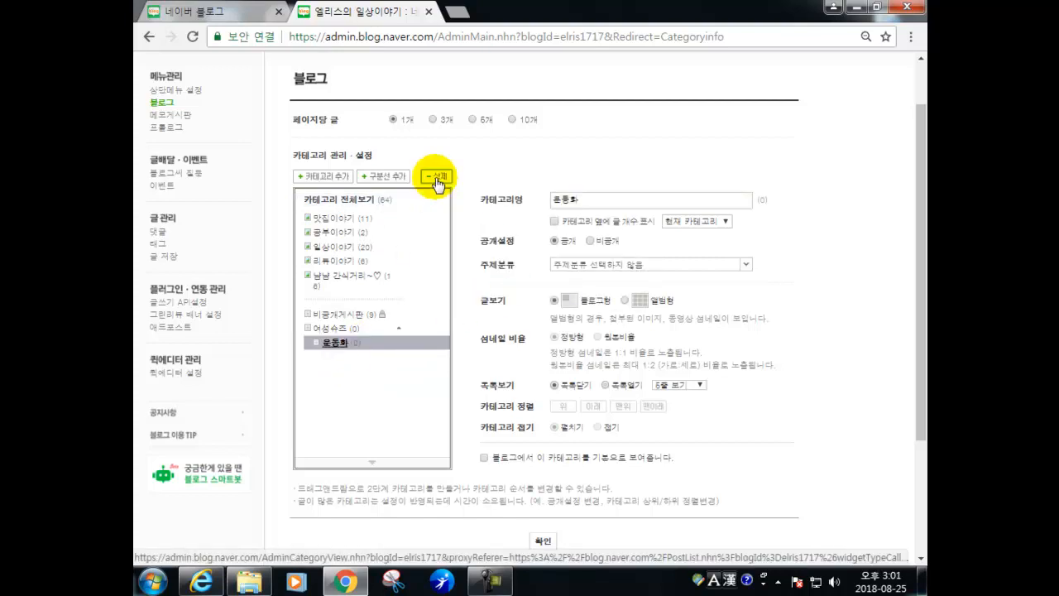
{"action": "left_click", "coordinate": [514, 294]}
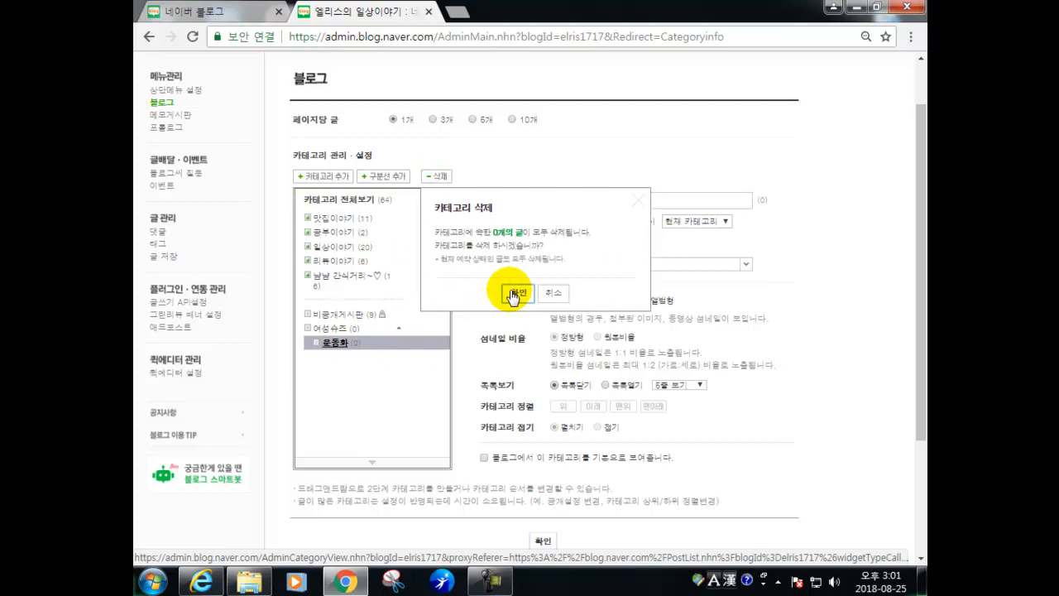
{"action": "left_click", "coordinate": [352, 330]}
{"action": "left_click", "coordinate": [436, 176]}
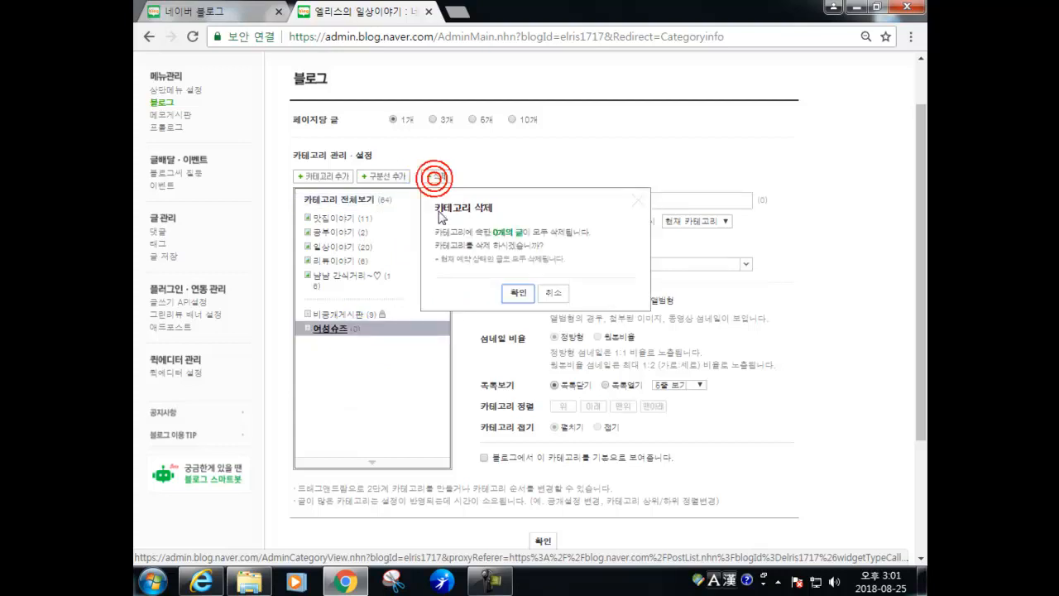
{"action": "left_click", "coordinate": [447, 290]}
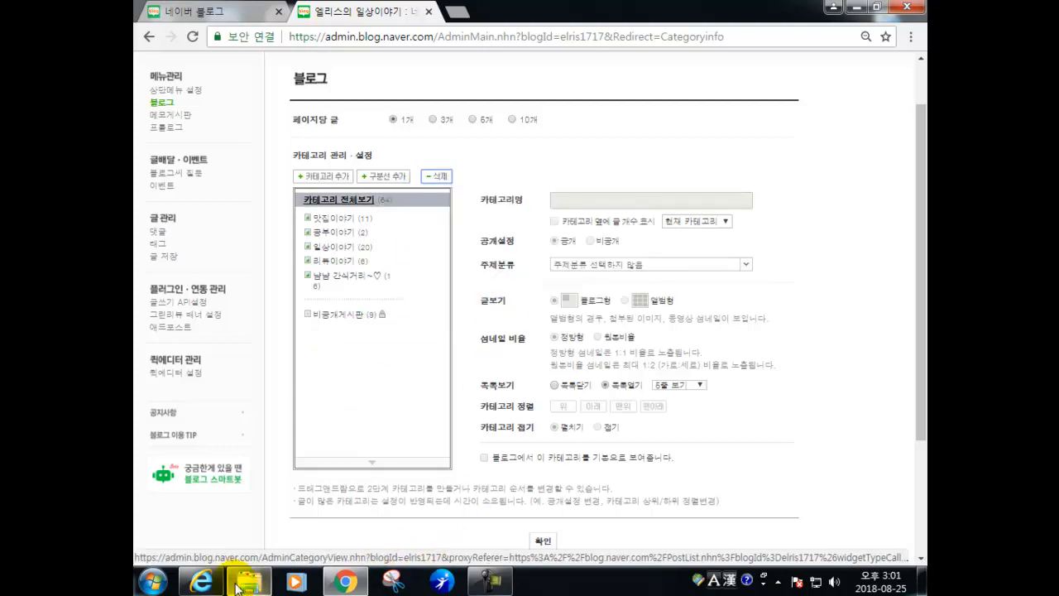
{"action": "right_click", "coordinate": [346, 581]}
- In a new browser window, search NAVER for 여성단화
{"action": "left_click", "coordinate": [280, 507]}
{"action": "left_click", "coordinate": [373, 346]}
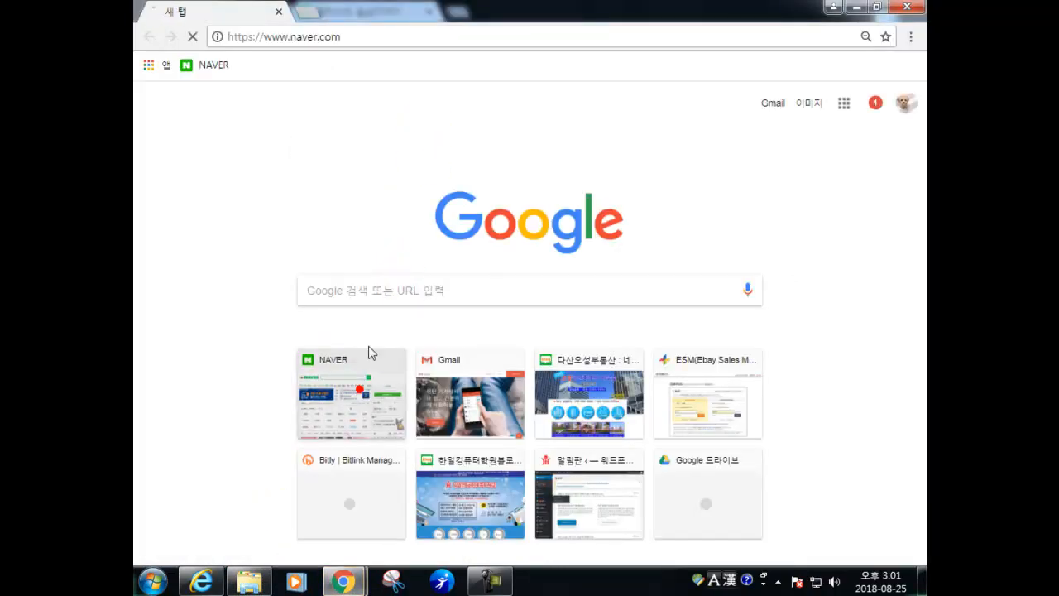
{"action": "left_click", "coordinate": [378, 102]}
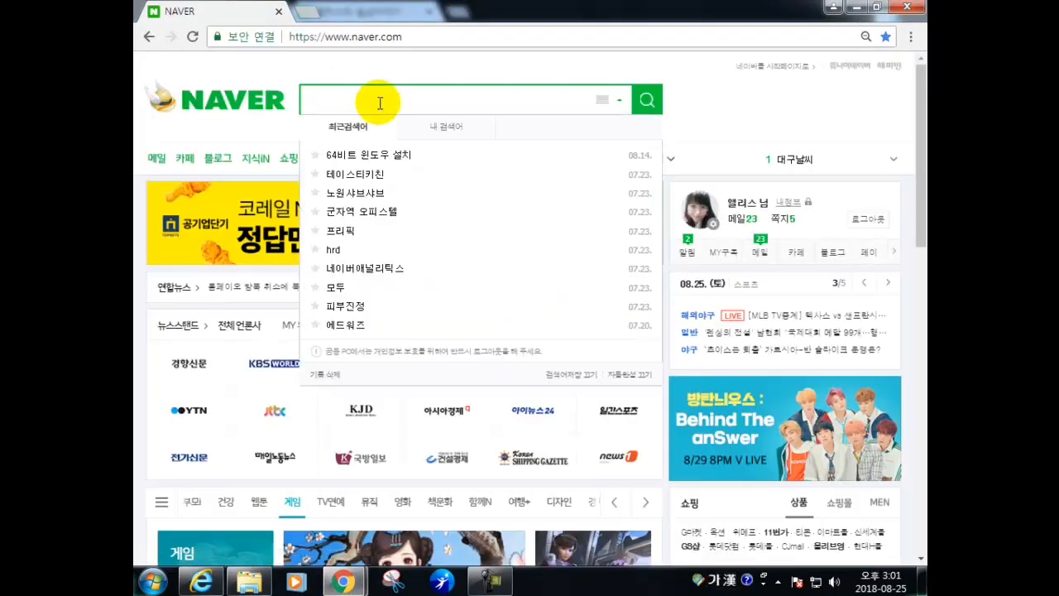
{"action": "type", "text": "여성 단호"}
{"action": "type", "text": "ㅏ"}
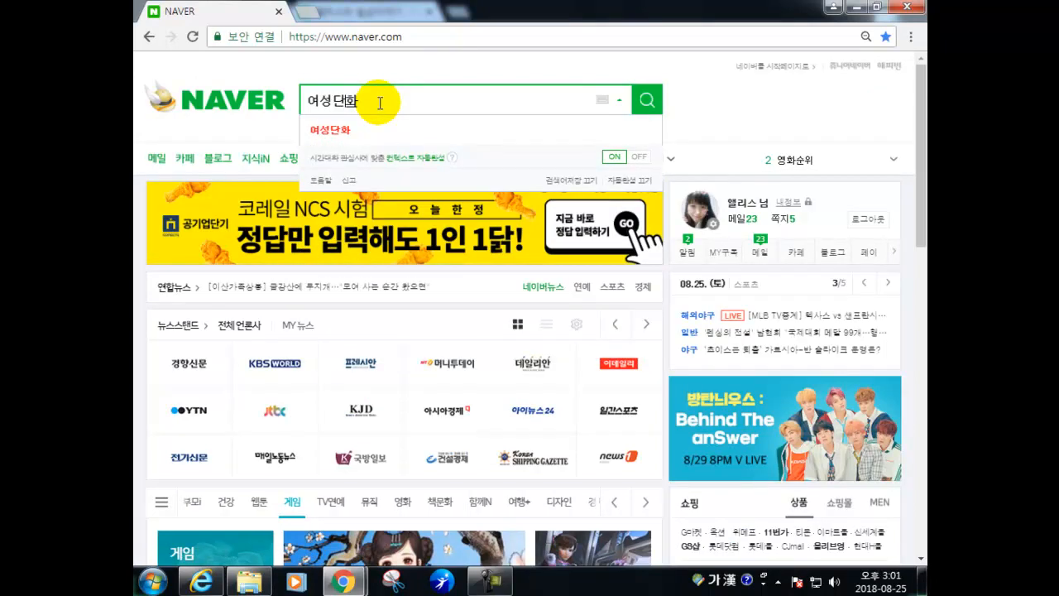
{"action": "key", "text": "Return"}
- Open the top 여성단화 recommendation blog result and detach it into its own window
{"action": "scroll", "coordinate": [383, 350], "scroll_direction": "down", "scroll_amount": 15}
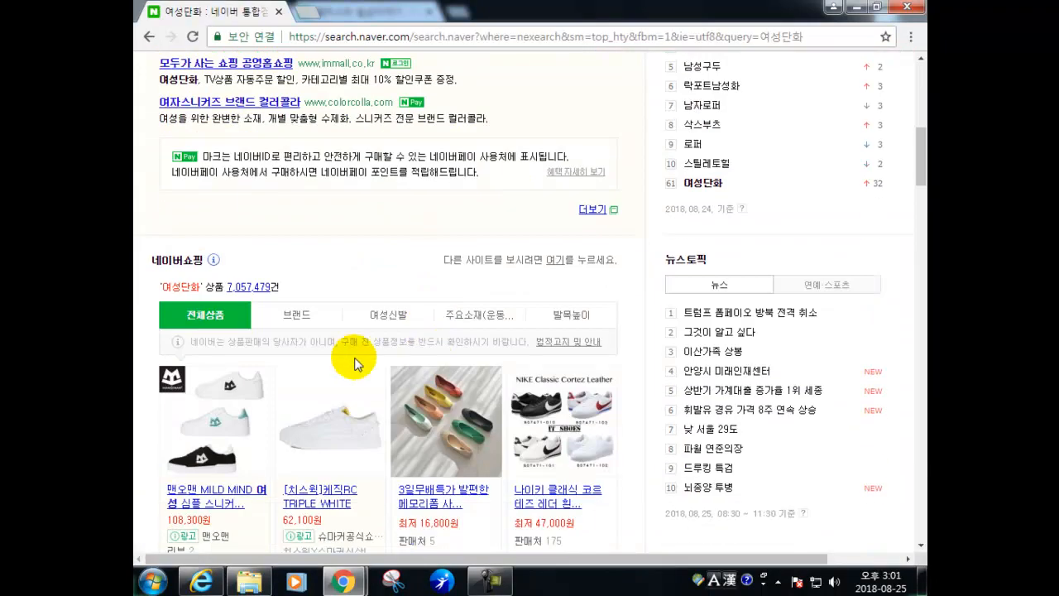
{"action": "scroll", "coordinate": [289, 281], "scroll_direction": "up", "scroll_amount": 2}
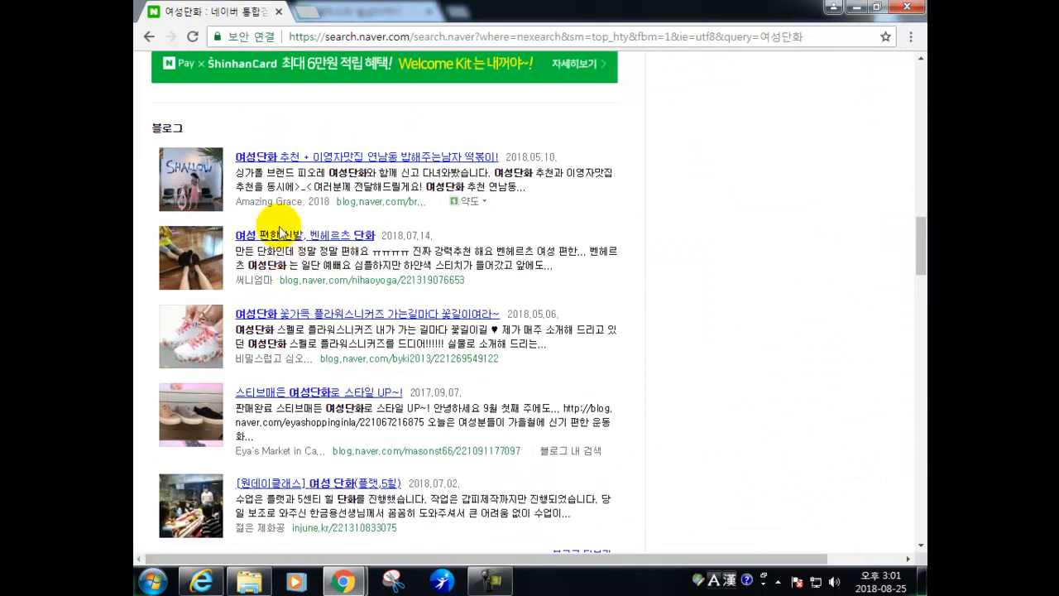
{"action": "left_click", "coordinate": [278, 159]}
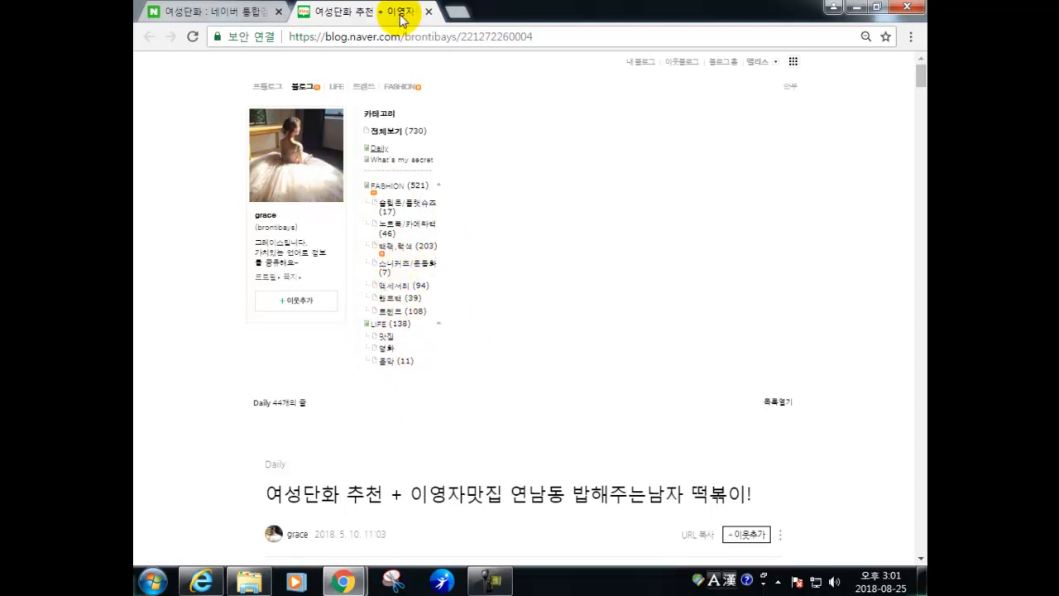
{"action": "left_click_drag", "start_coordinate": [381, 13], "coordinate": [160, 158]}
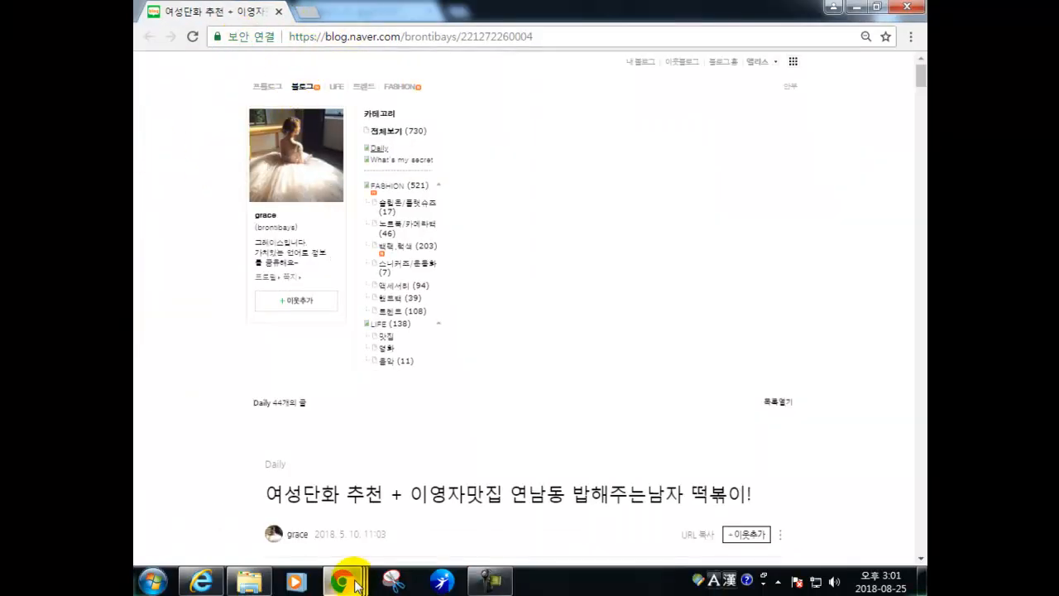
- Split the category admin page into its own normal-sized window and move the blog home aside
{"action": "mouse_move", "coordinate": [341, 581]}
{"action": "left_click", "coordinate": [248, 480]}
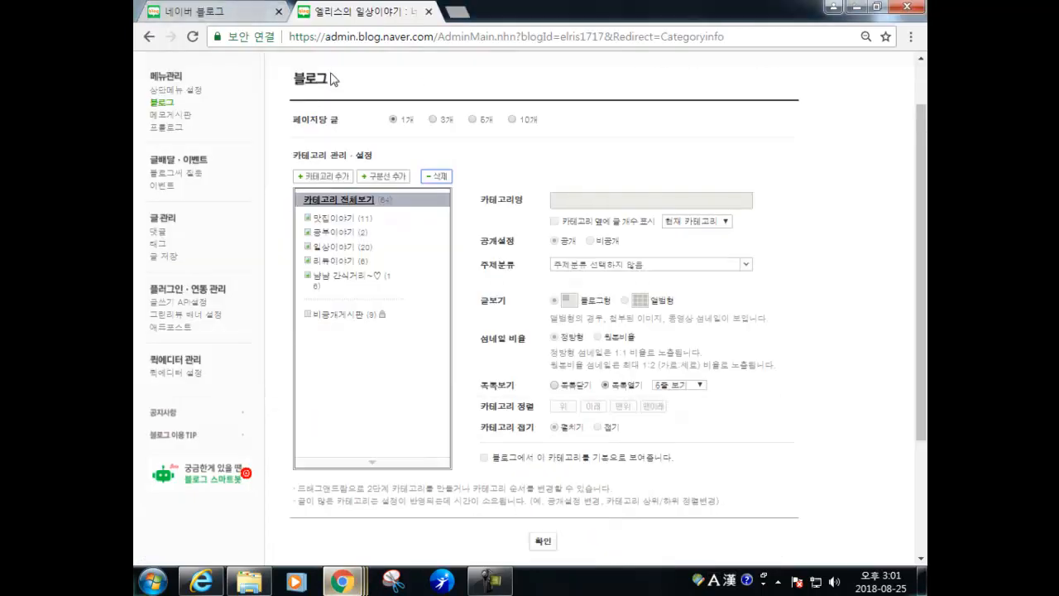
{"action": "left_click_drag", "start_coordinate": [372, 11], "coordinate": [371, 78]}
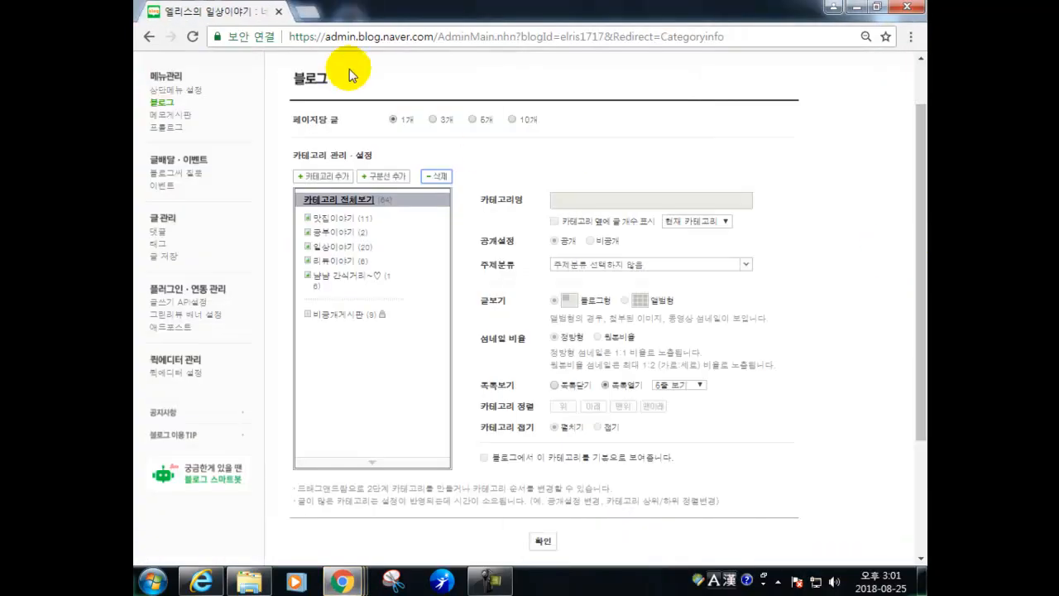
{"action": "left_click", "coordinate": [192, 10]}
{"action": "left_click_drag", "start_coordinate": [921, 314], "coordinate": [920, 329]}
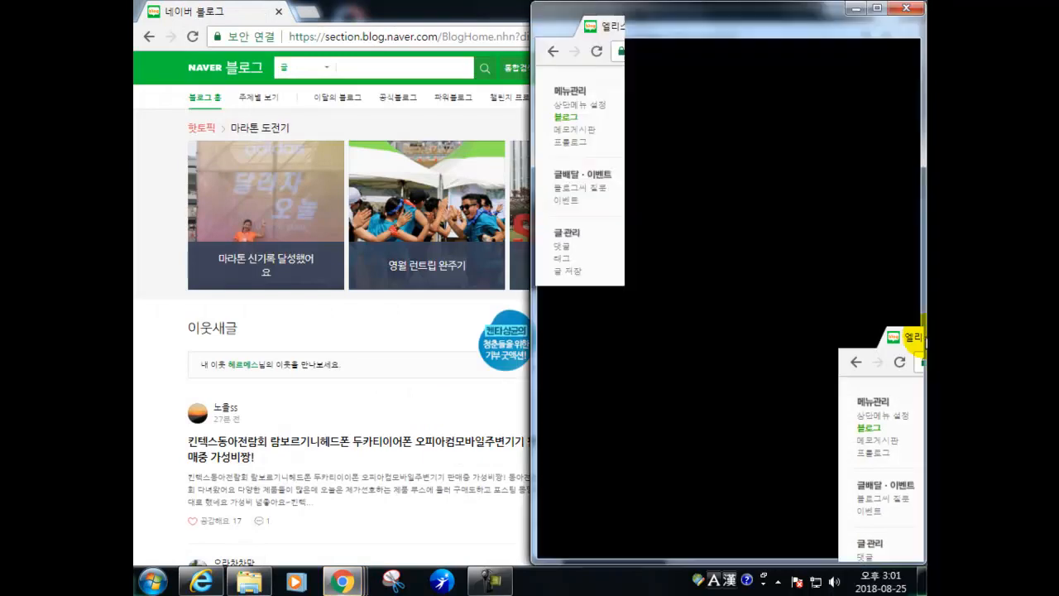
{"action": "left_click", "coordinate": [879, 8]}
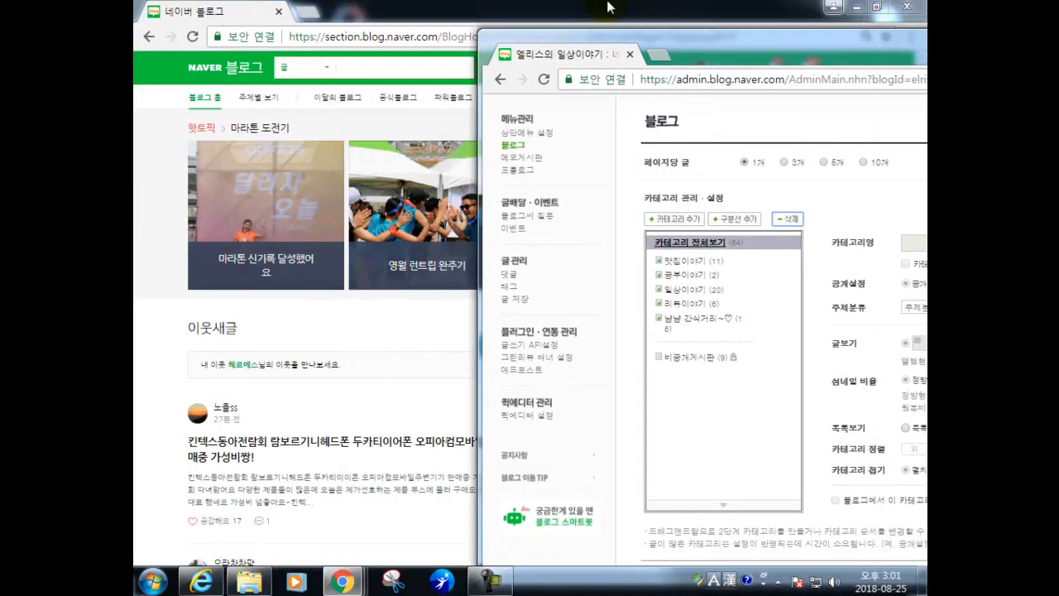
{"action": "left_click", "coordinate": [607, 7]}
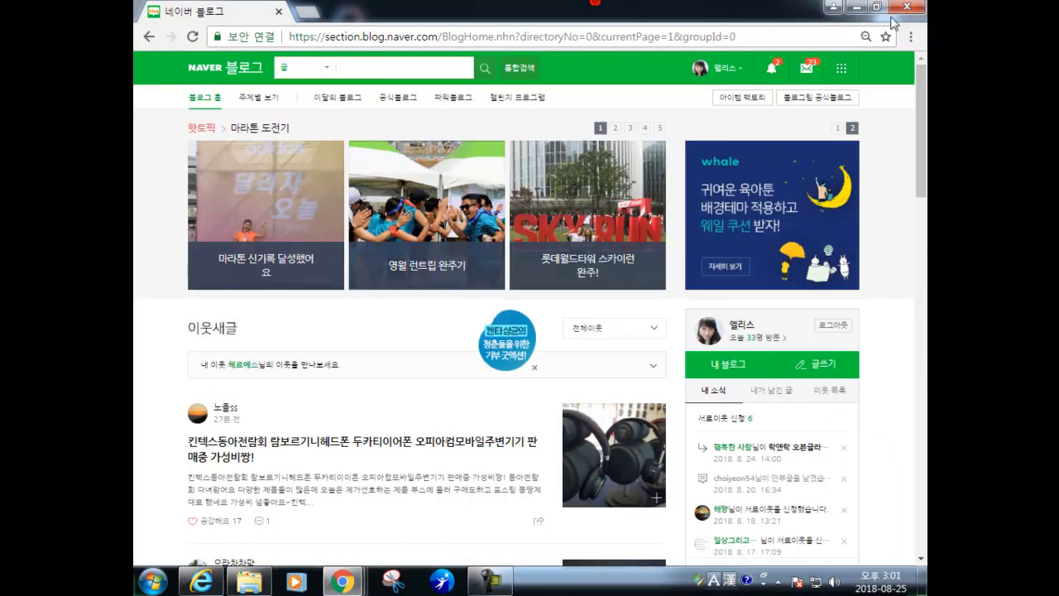
{"action": "left_click", "coordinate": [877, 7]}
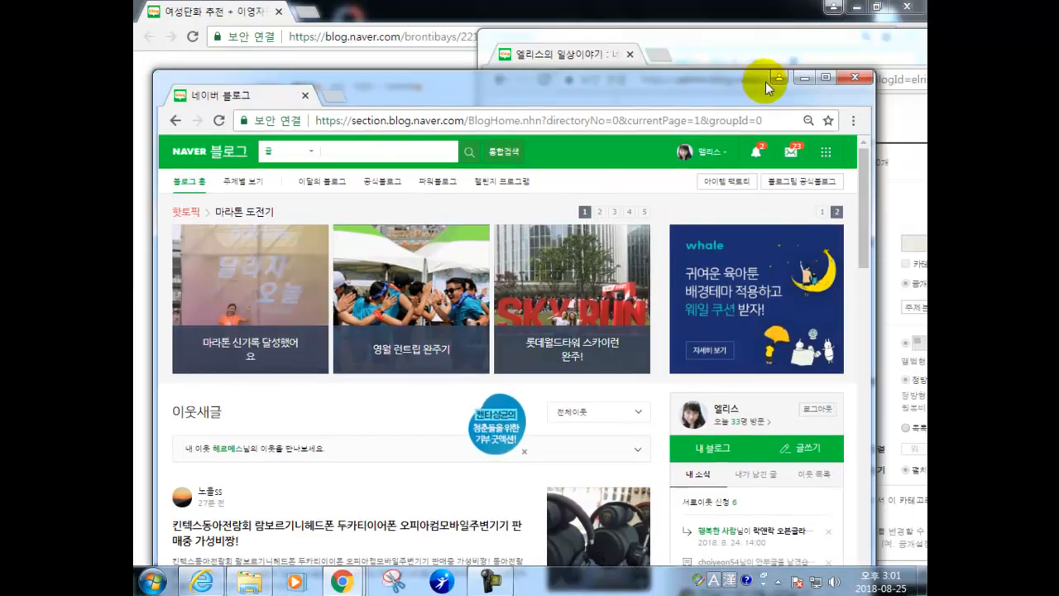
{"action": "left_click", "coordinate": [803, 77]}
{"action": "mouse_move", "coordinate": [681, 42]}
{"action": "left_mouse_down"}
{"action": "mouse_move", "coordinate": [636, 17]}
{"action": "mouse_move", "coordinate": [677, 33]}
{"action": "left_mouse_up"}
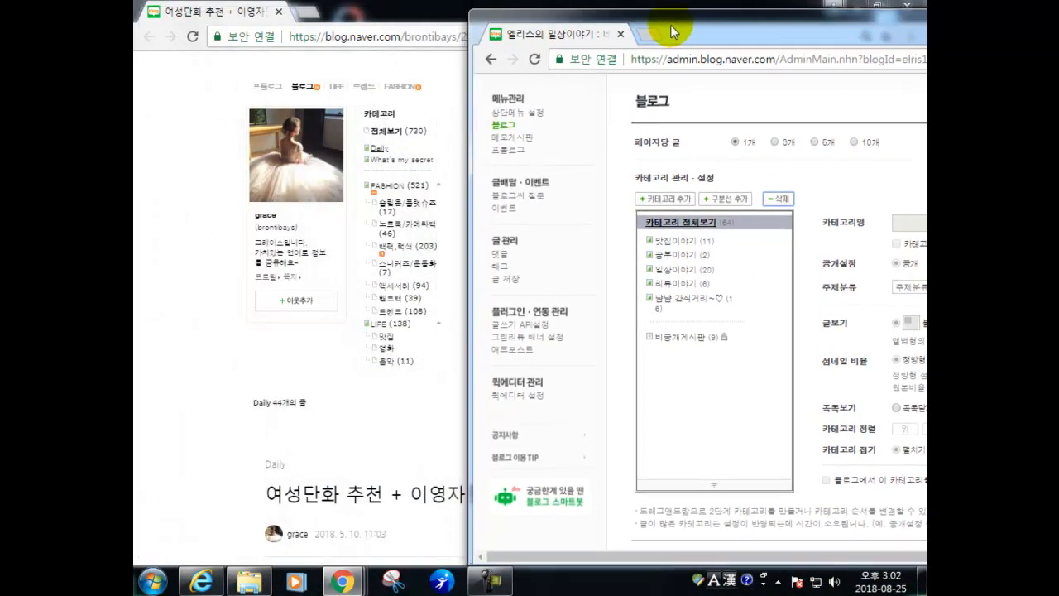
- Place the example blog post window on the left half with the admin window beside it
{"action": "left_click_drag", "start_coordinate": [207, 11], "coordinate": [269, 29]}
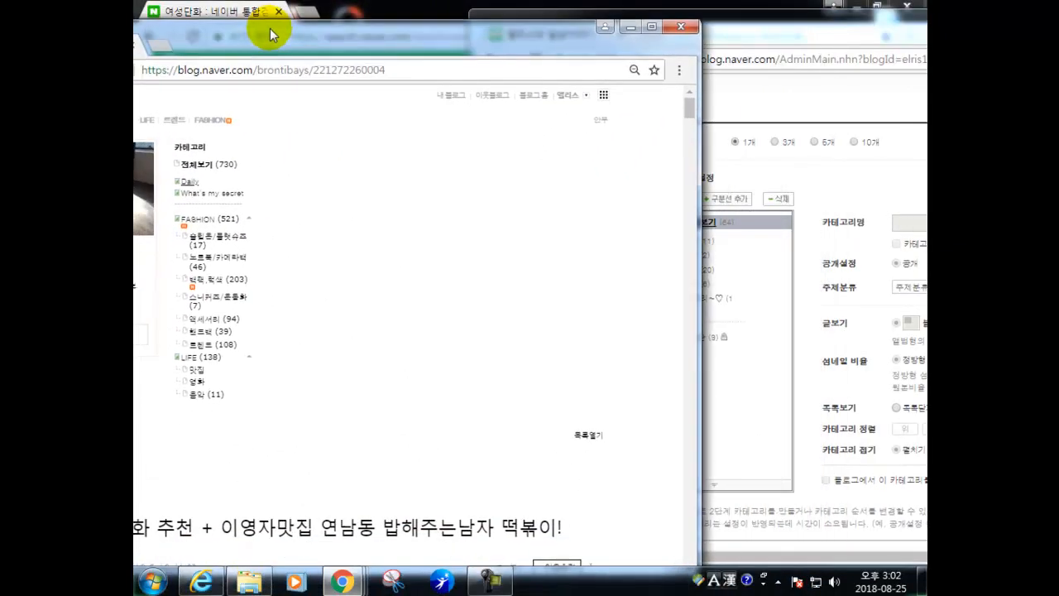
{"action": "left_click_drag", "start_coordinate": [695, 214], "coordinate": [279, 194]}
{"action": "left_click_drag", "start_coordinate": [186, 50], "coordinate": [302, 34]}
{"action": "left_click_drag", "start_coordinate": [669, 25], "coordinate": [592, 17]}
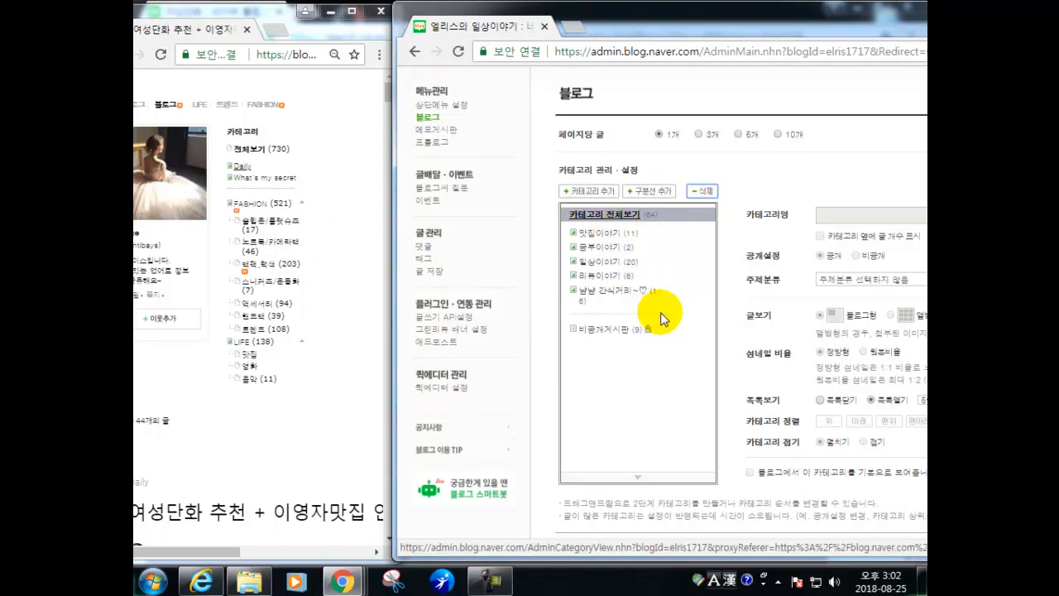
{"action": "left_click", "coordinate": [252, 13]}
{"action": "left_click", "coordinate": [380, 11]}
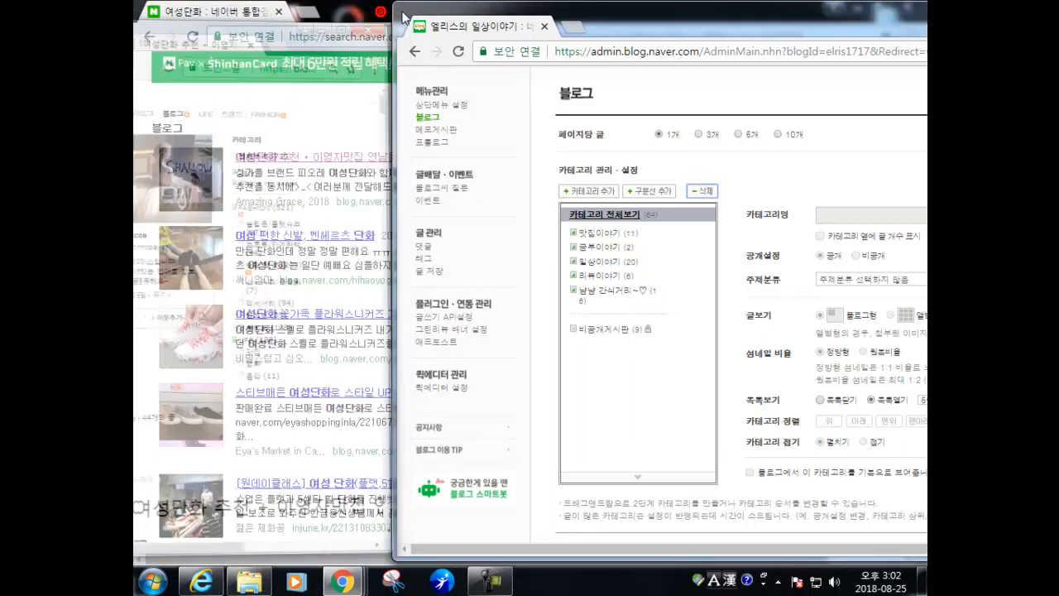
{"action": "left_click_drag", "start_coordinate": [640, 22], "coordinate": [419, 14]}
- Maximize the category admin window and save the settings, acknowledging the success message
{"action": "double_click", "coordinate": [419, 14]}
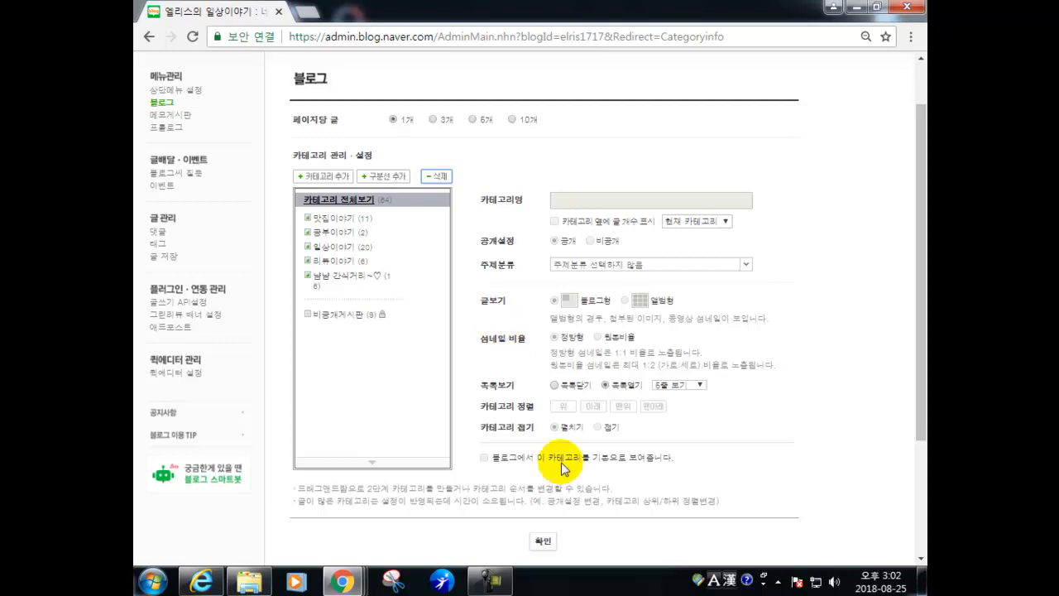
{"action": "left_click", "coordinate": [543, 541]}
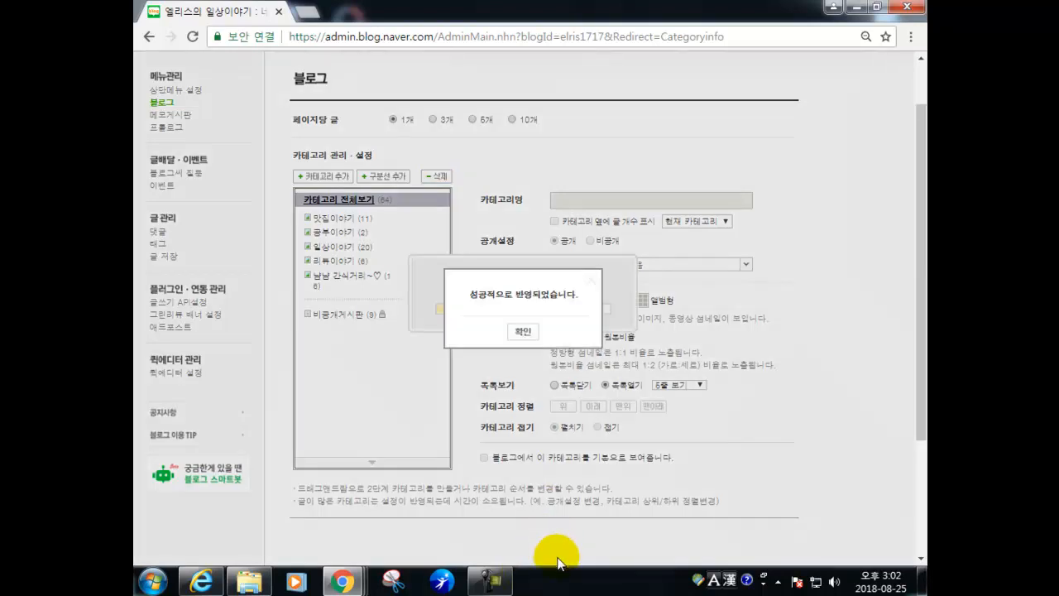
{"action": "left_click", "coordinate": [523, 333]}
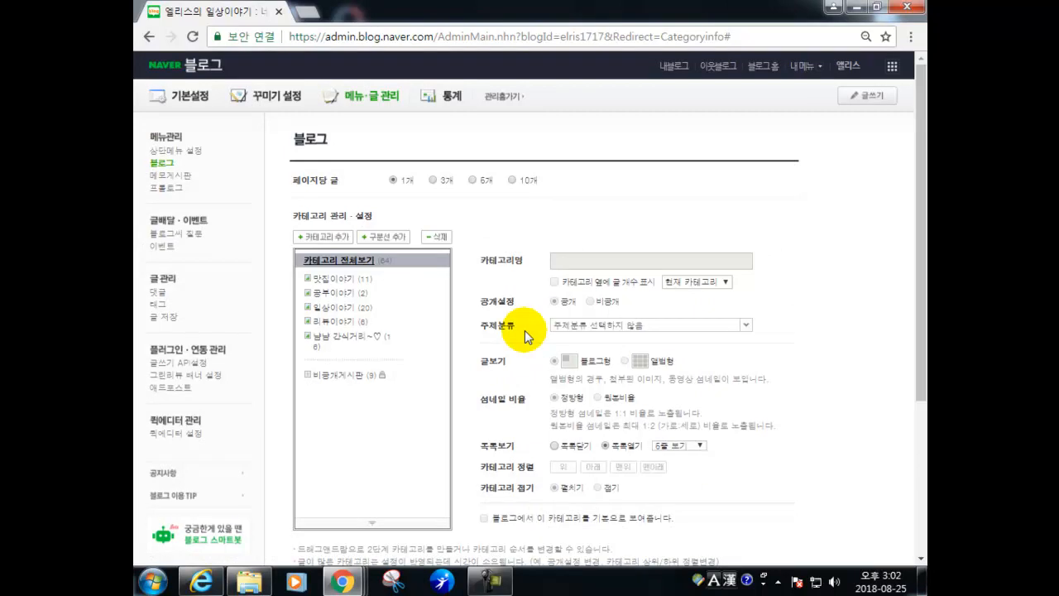